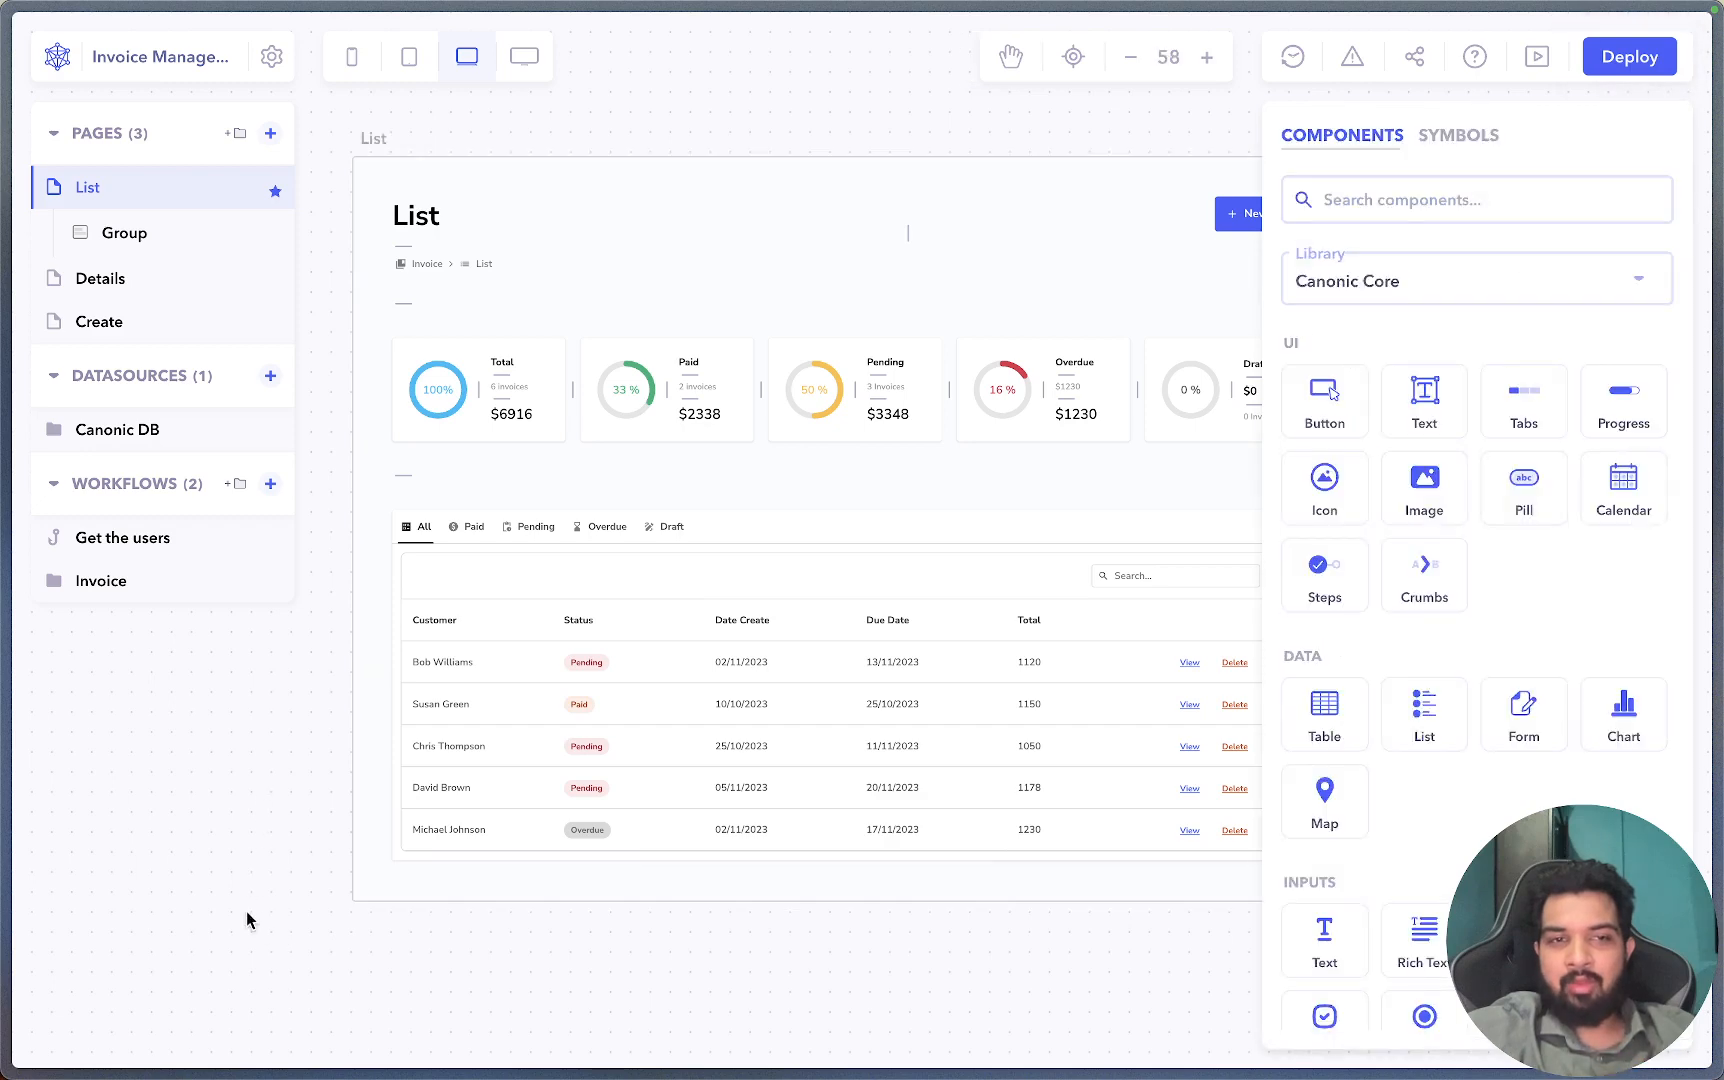
# Enable login for the Invoice Management project in Access Management settings.
pyautogui.click(378, 146)
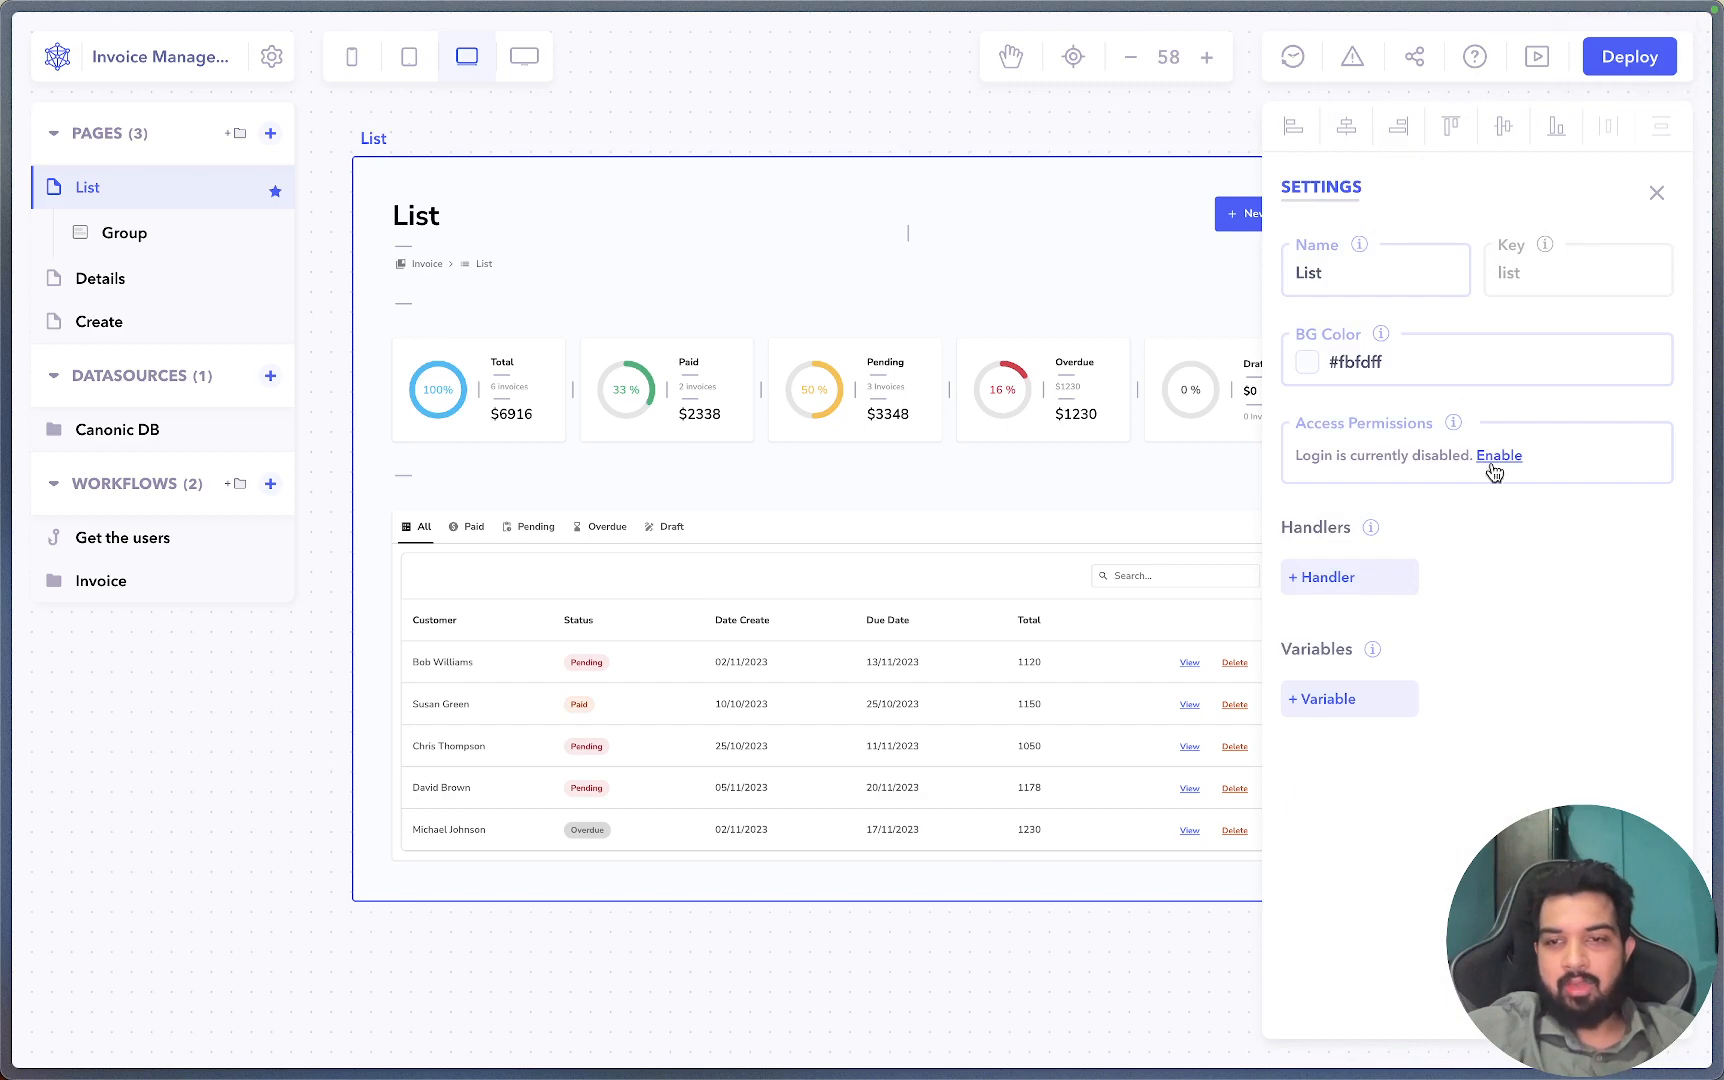
pyautogui.click(270, 60)
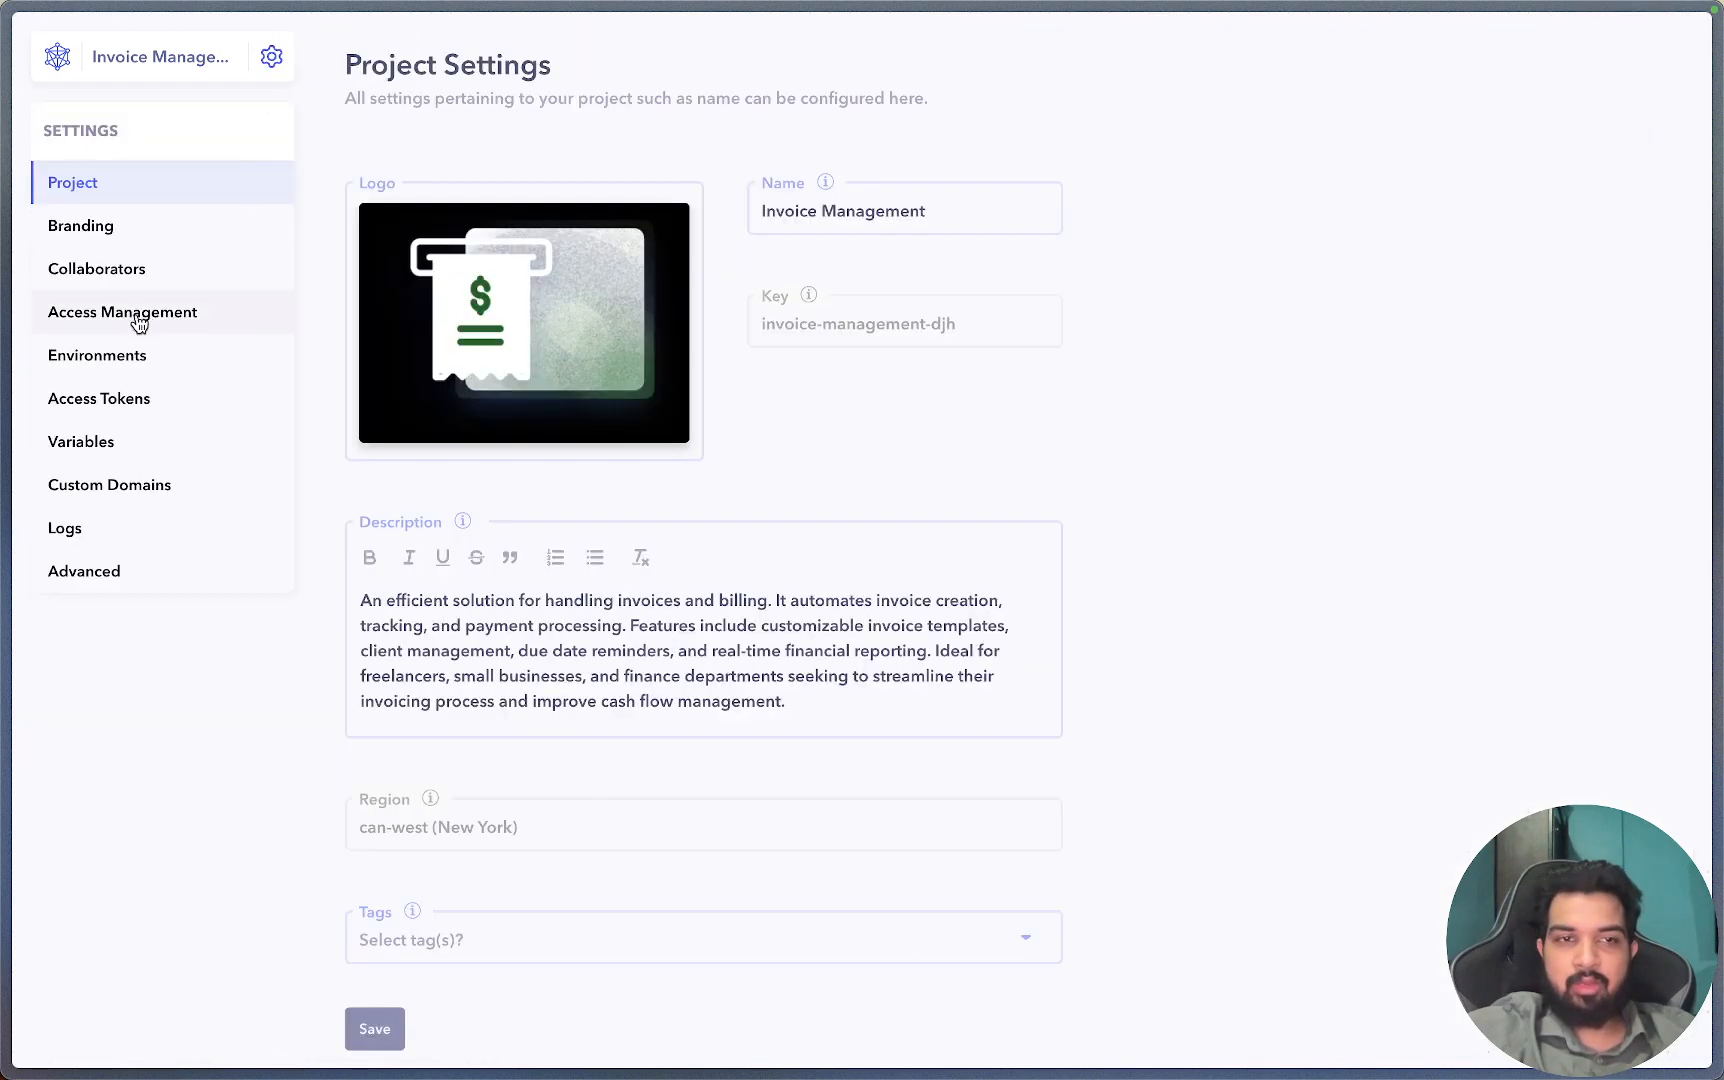
pyautogui.click(133, 313)
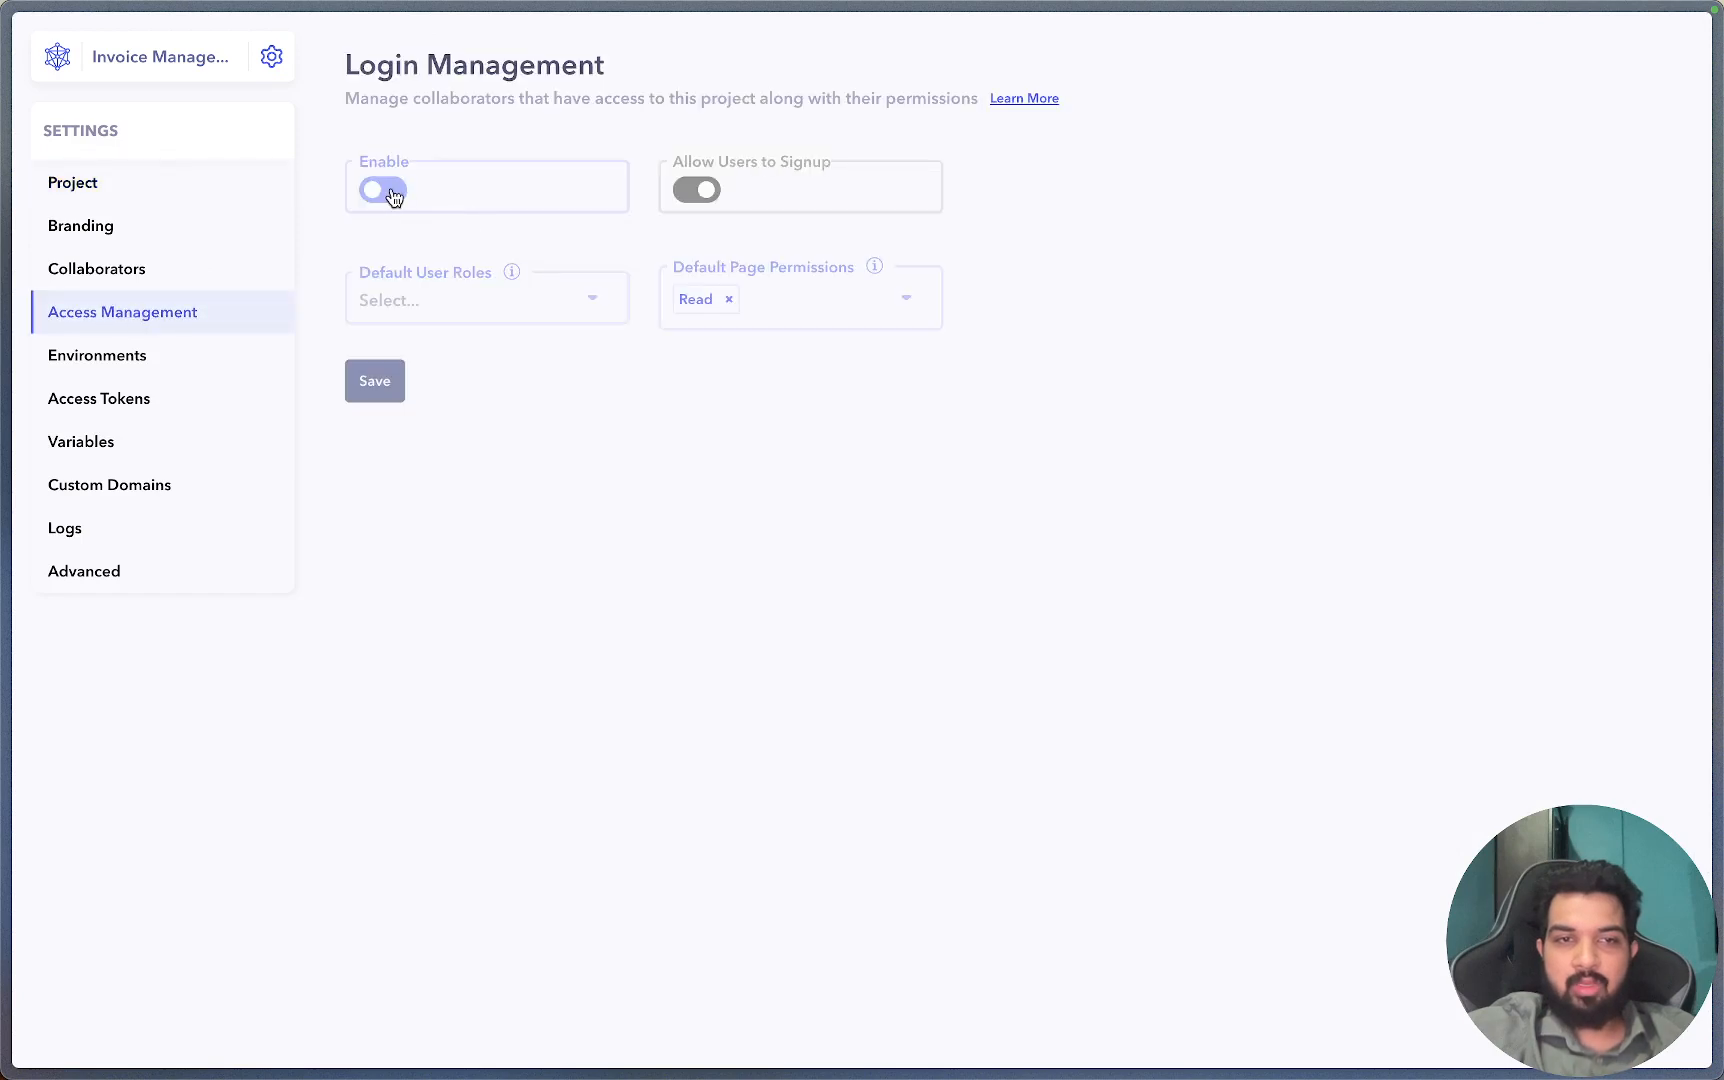
pyautogui.click(389, 190)
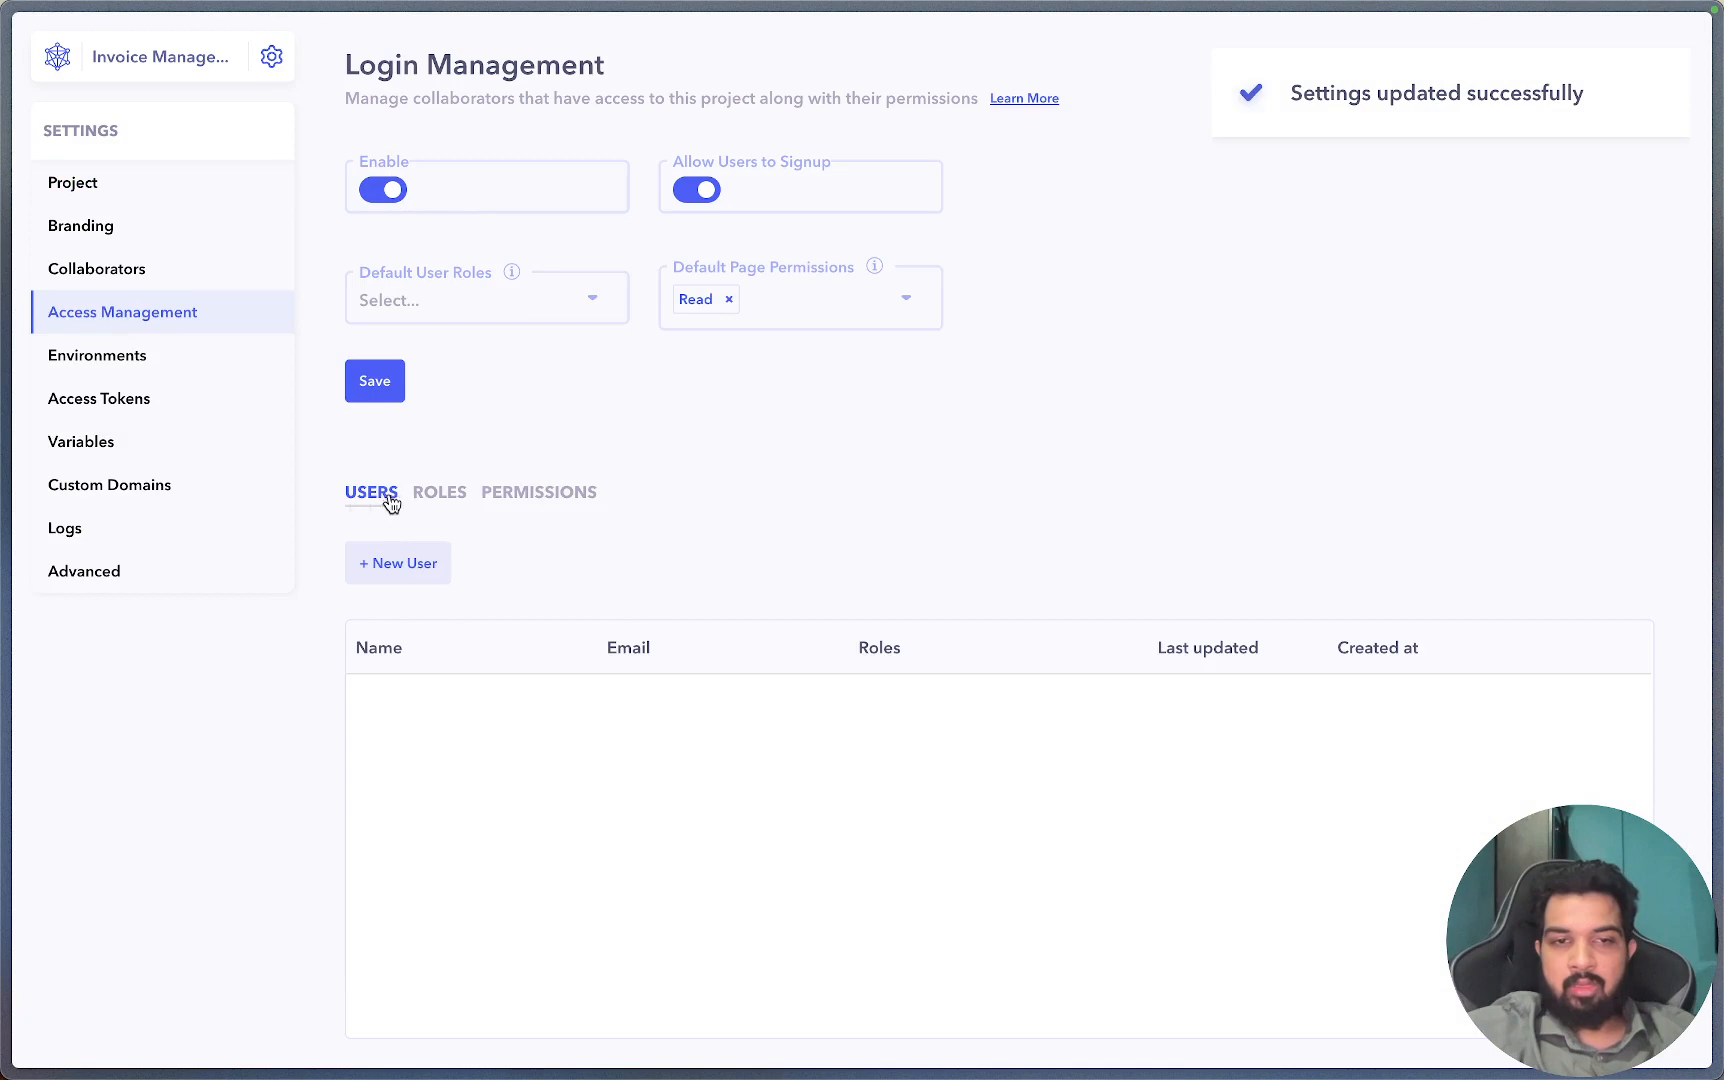
# Review the project's permissions and roles, ending on the Admin role list.
pyautogui.click(445, 497)
pyautogui.click(533, 500)
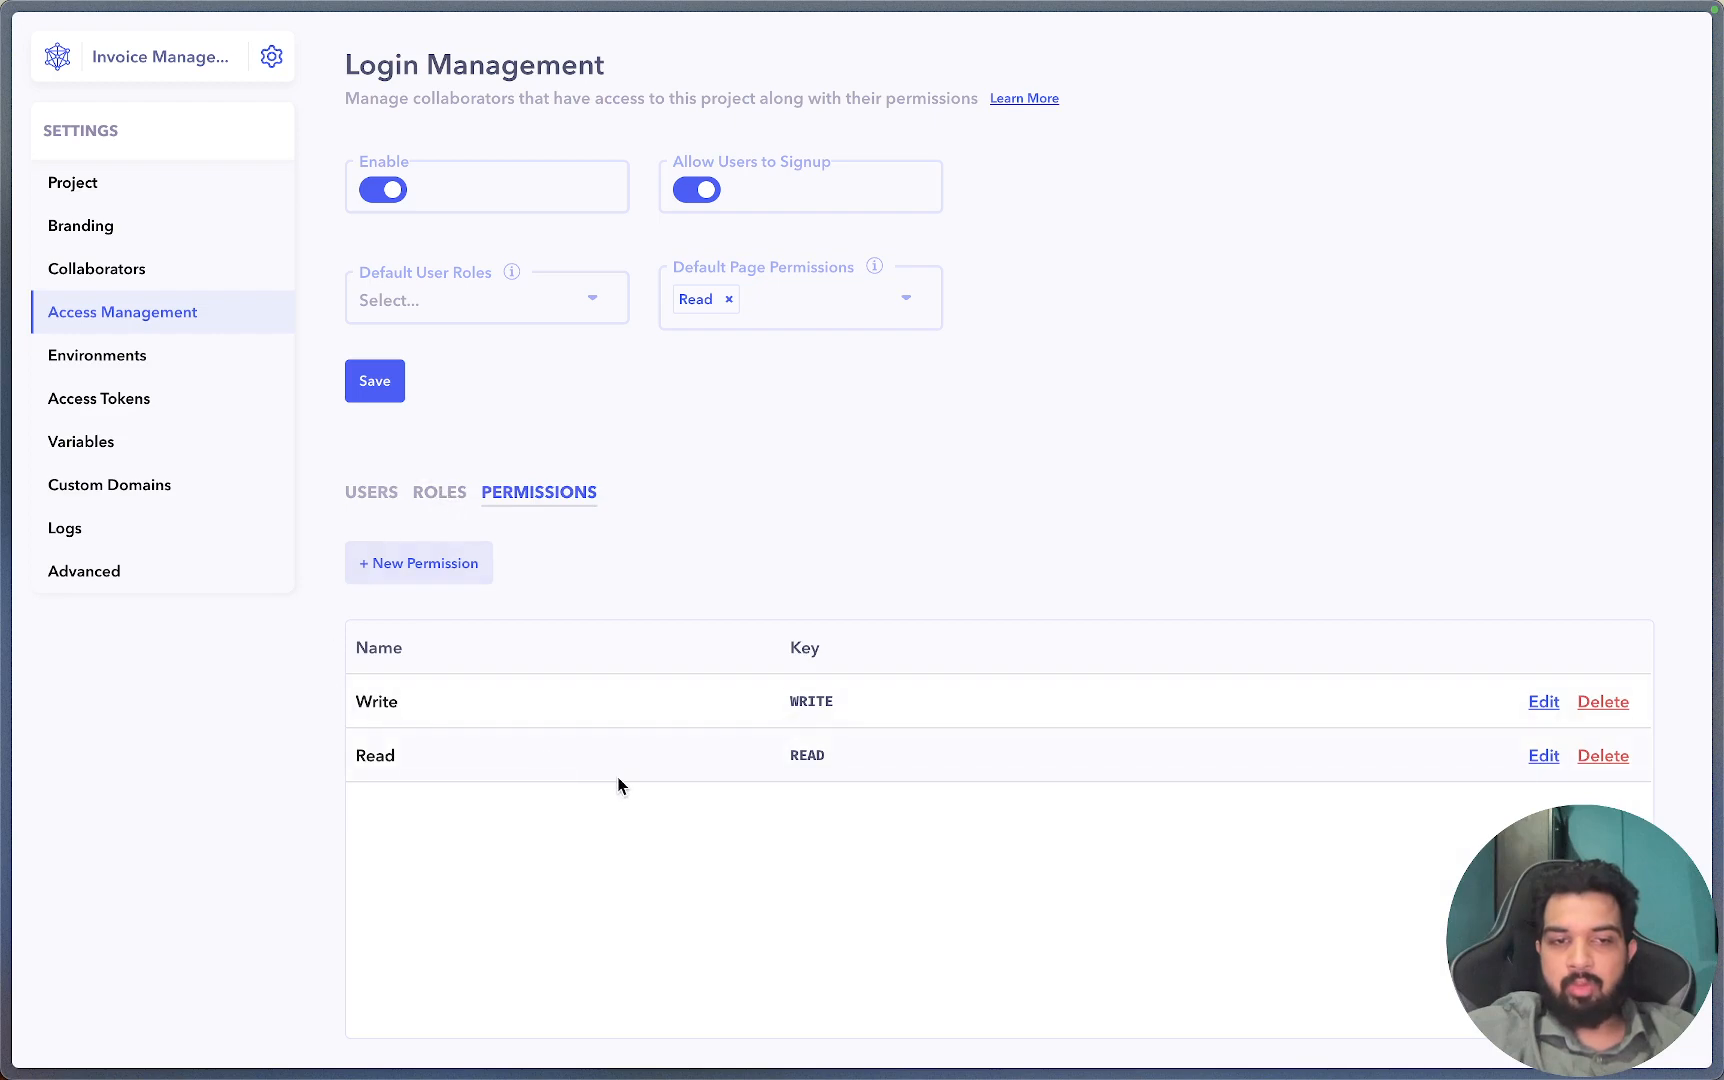
pyautogui.click(430, 496)
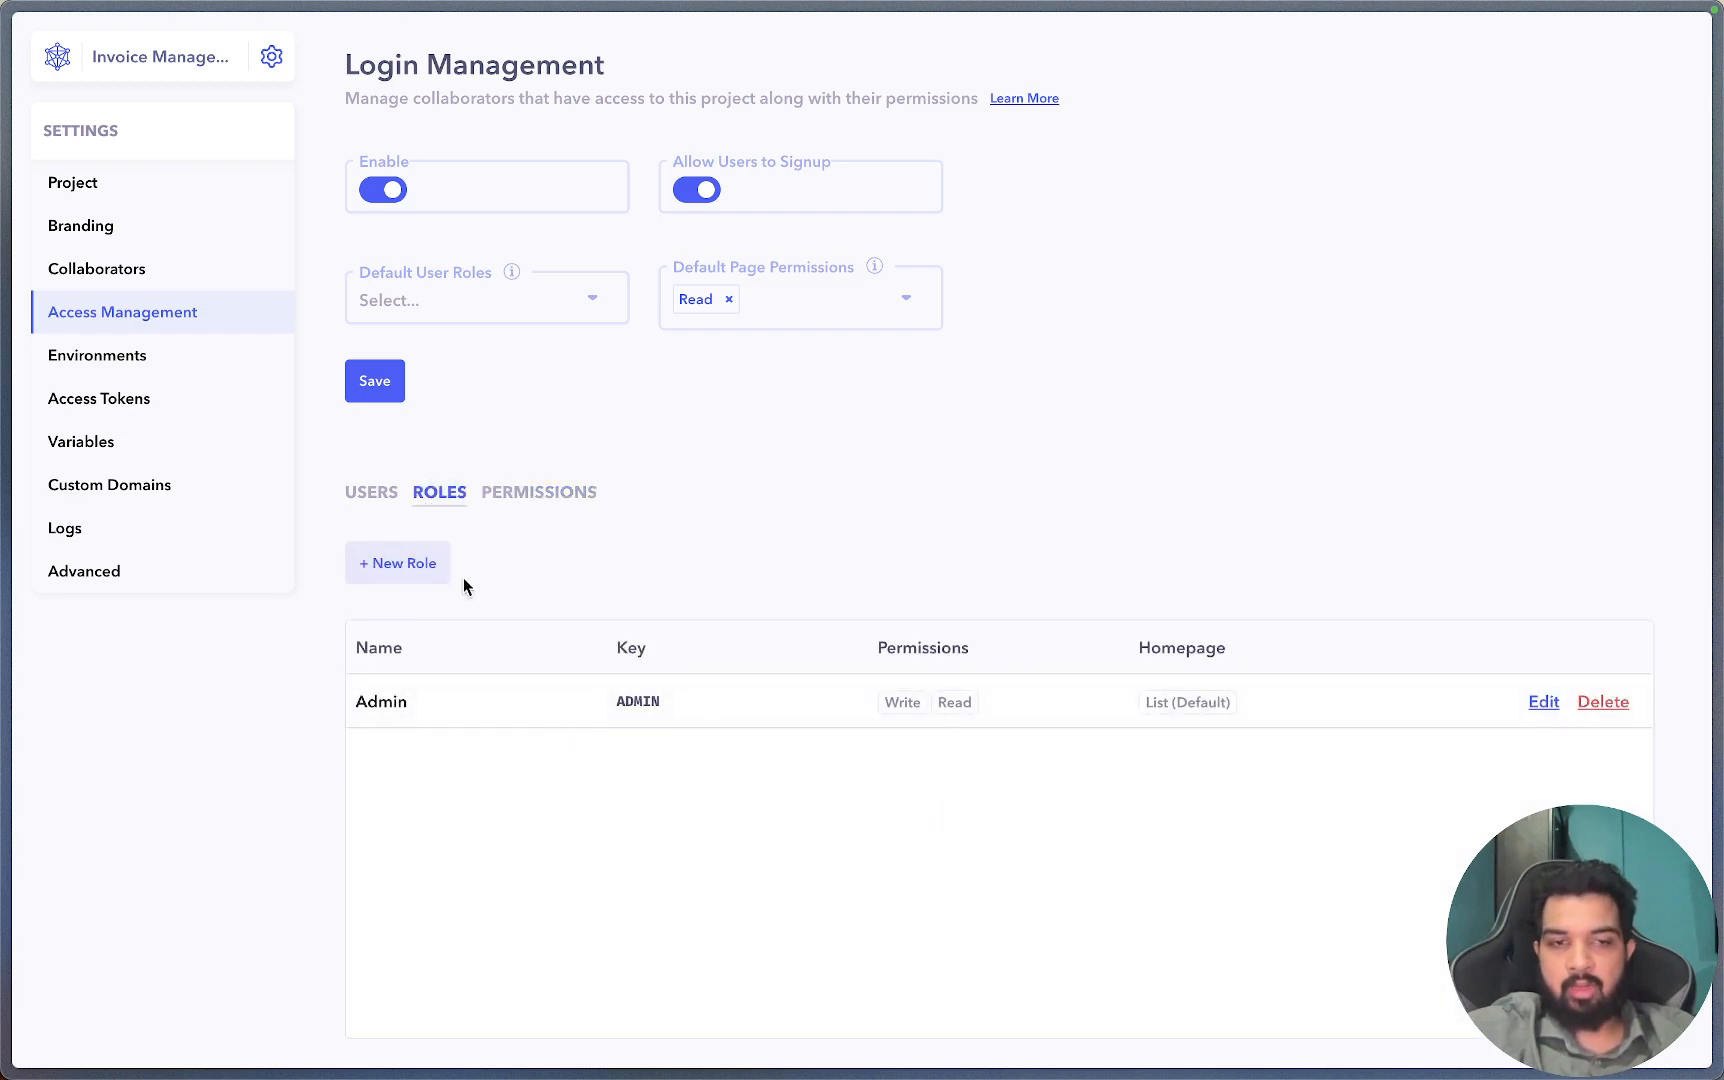
# Create the Author role (key AUTHOR) with only Write permission and the Create page as homepage.
pyautogui.click(433, 581)
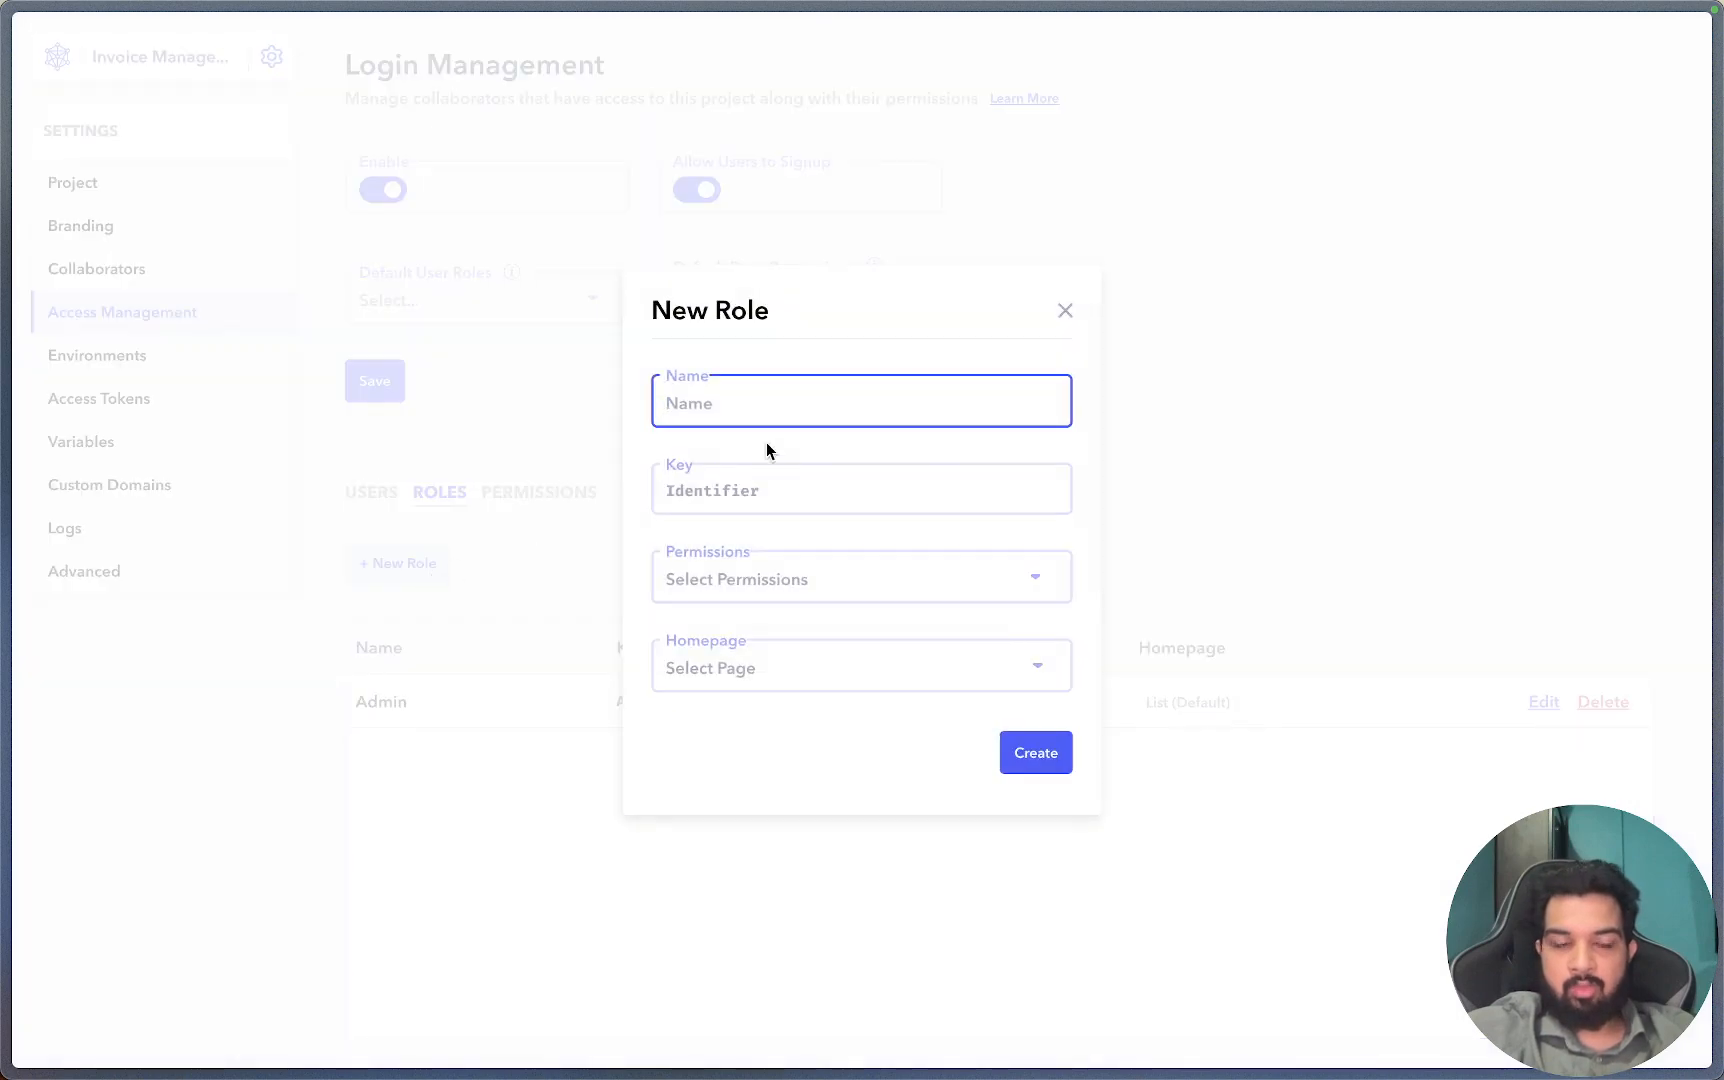
pyautogui.write('Author')
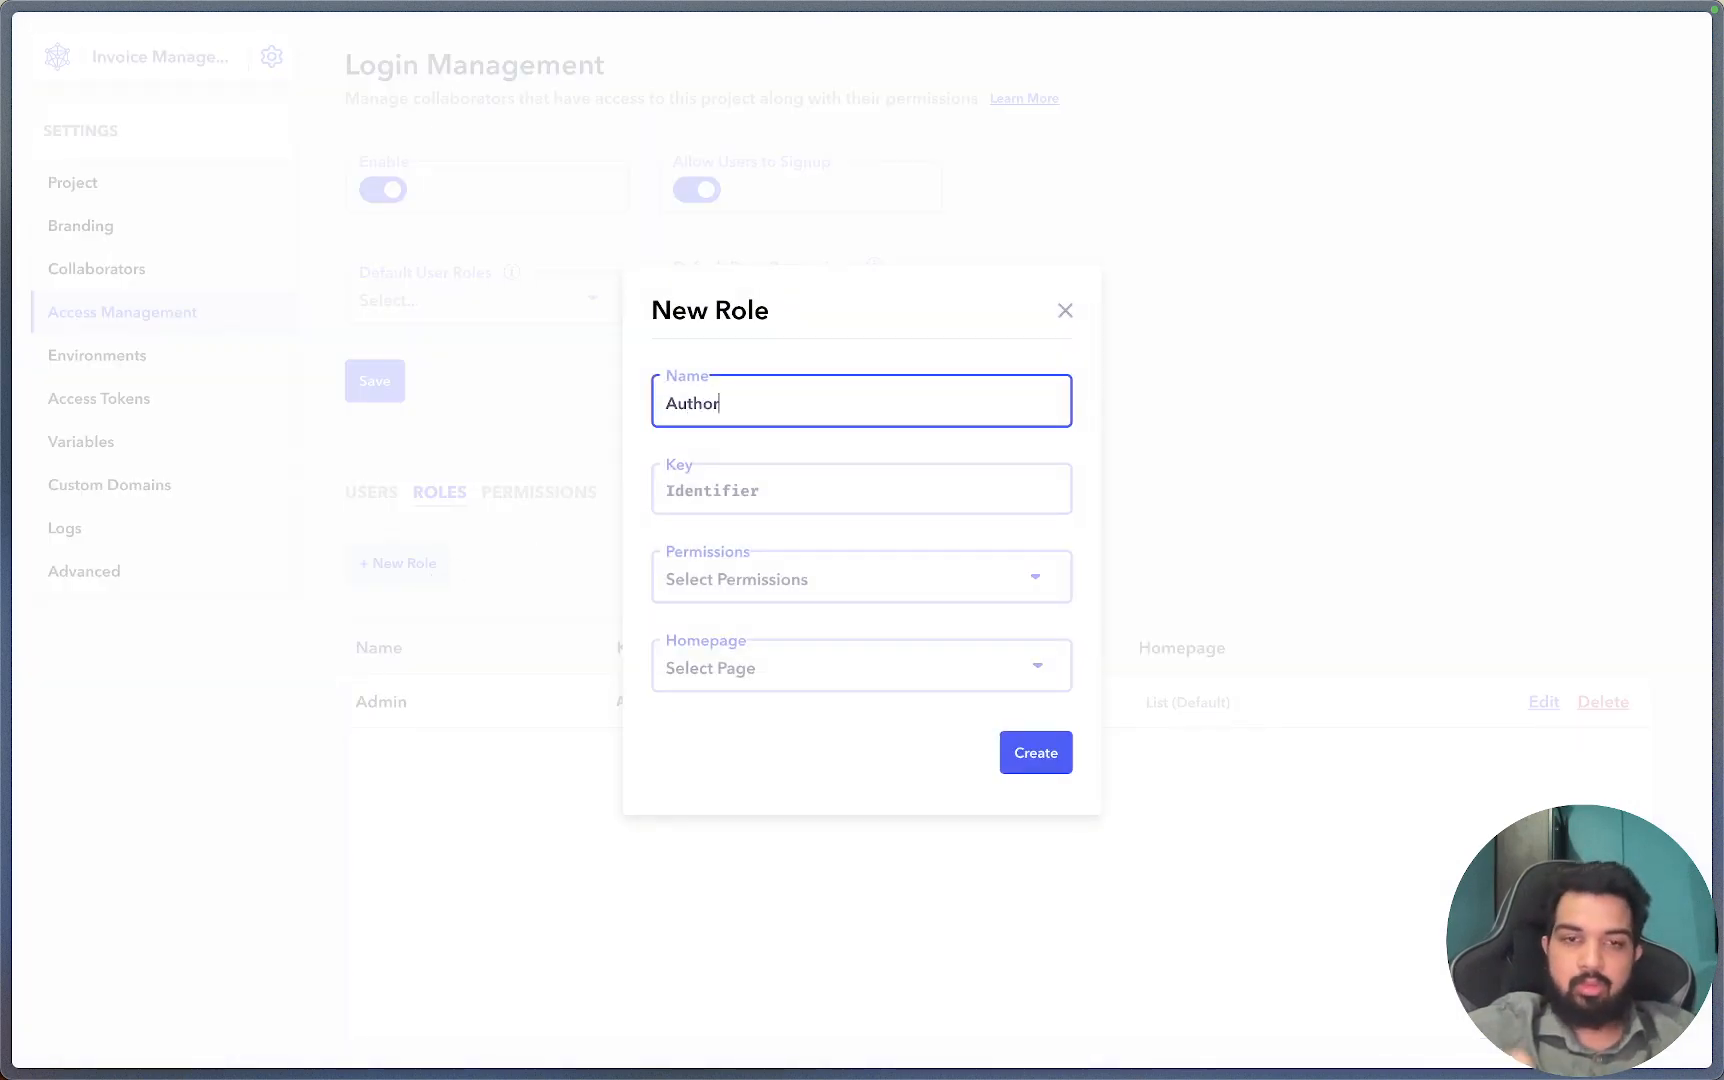
pyautogui.press('Tab')
pyautogui.click(816, 580)
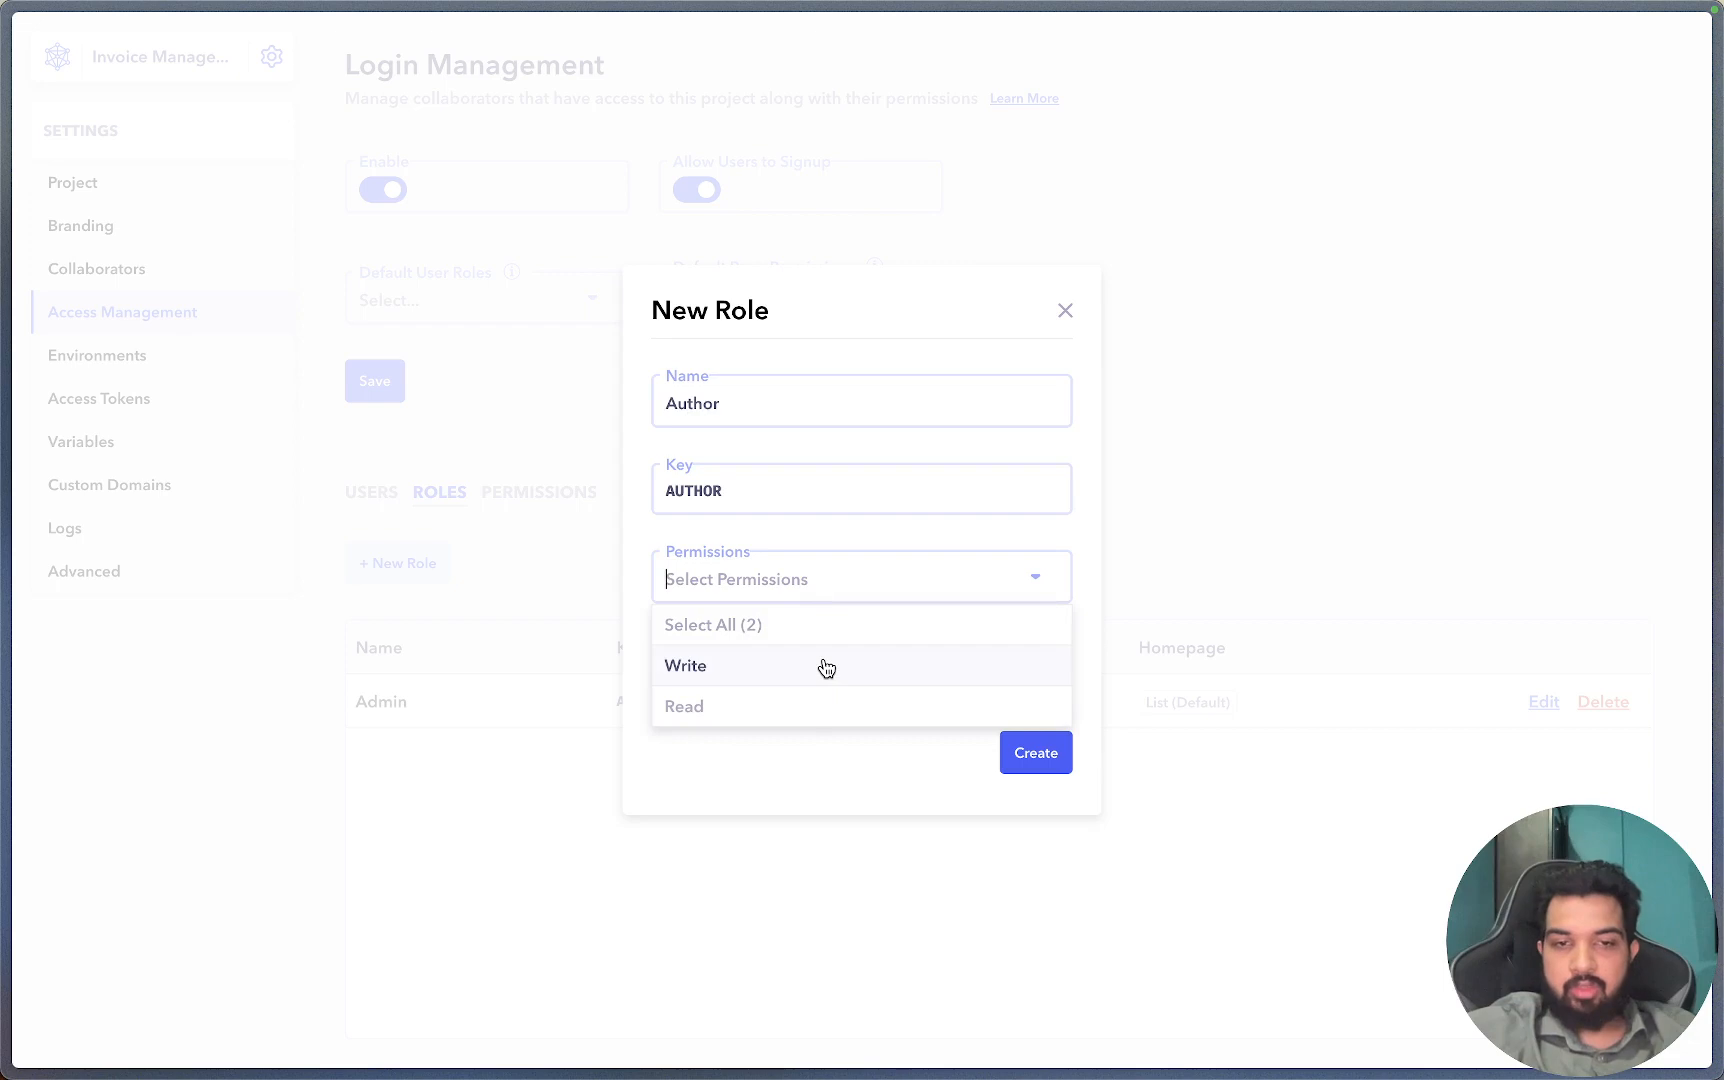
pyautogui.click(767, 706)
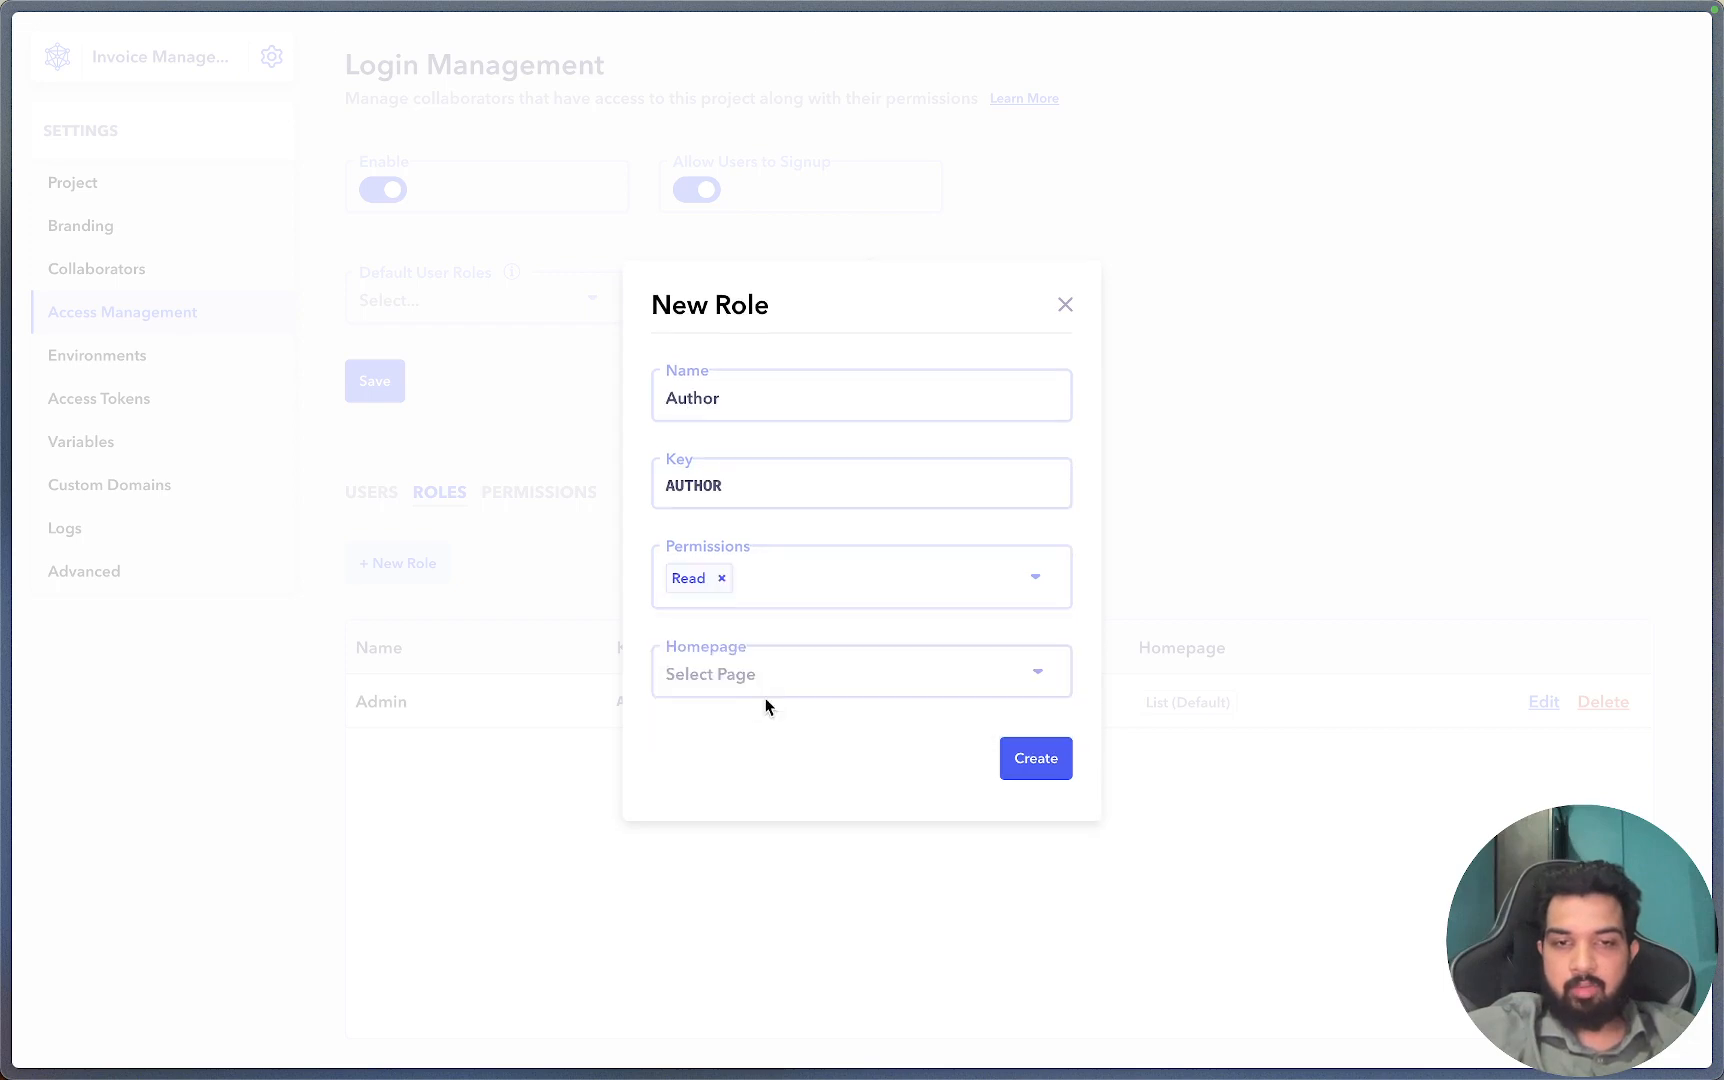
pyautogui.click(722, 578)
pyautogui.click(727, 577)
pyautogui.click(712, 666)
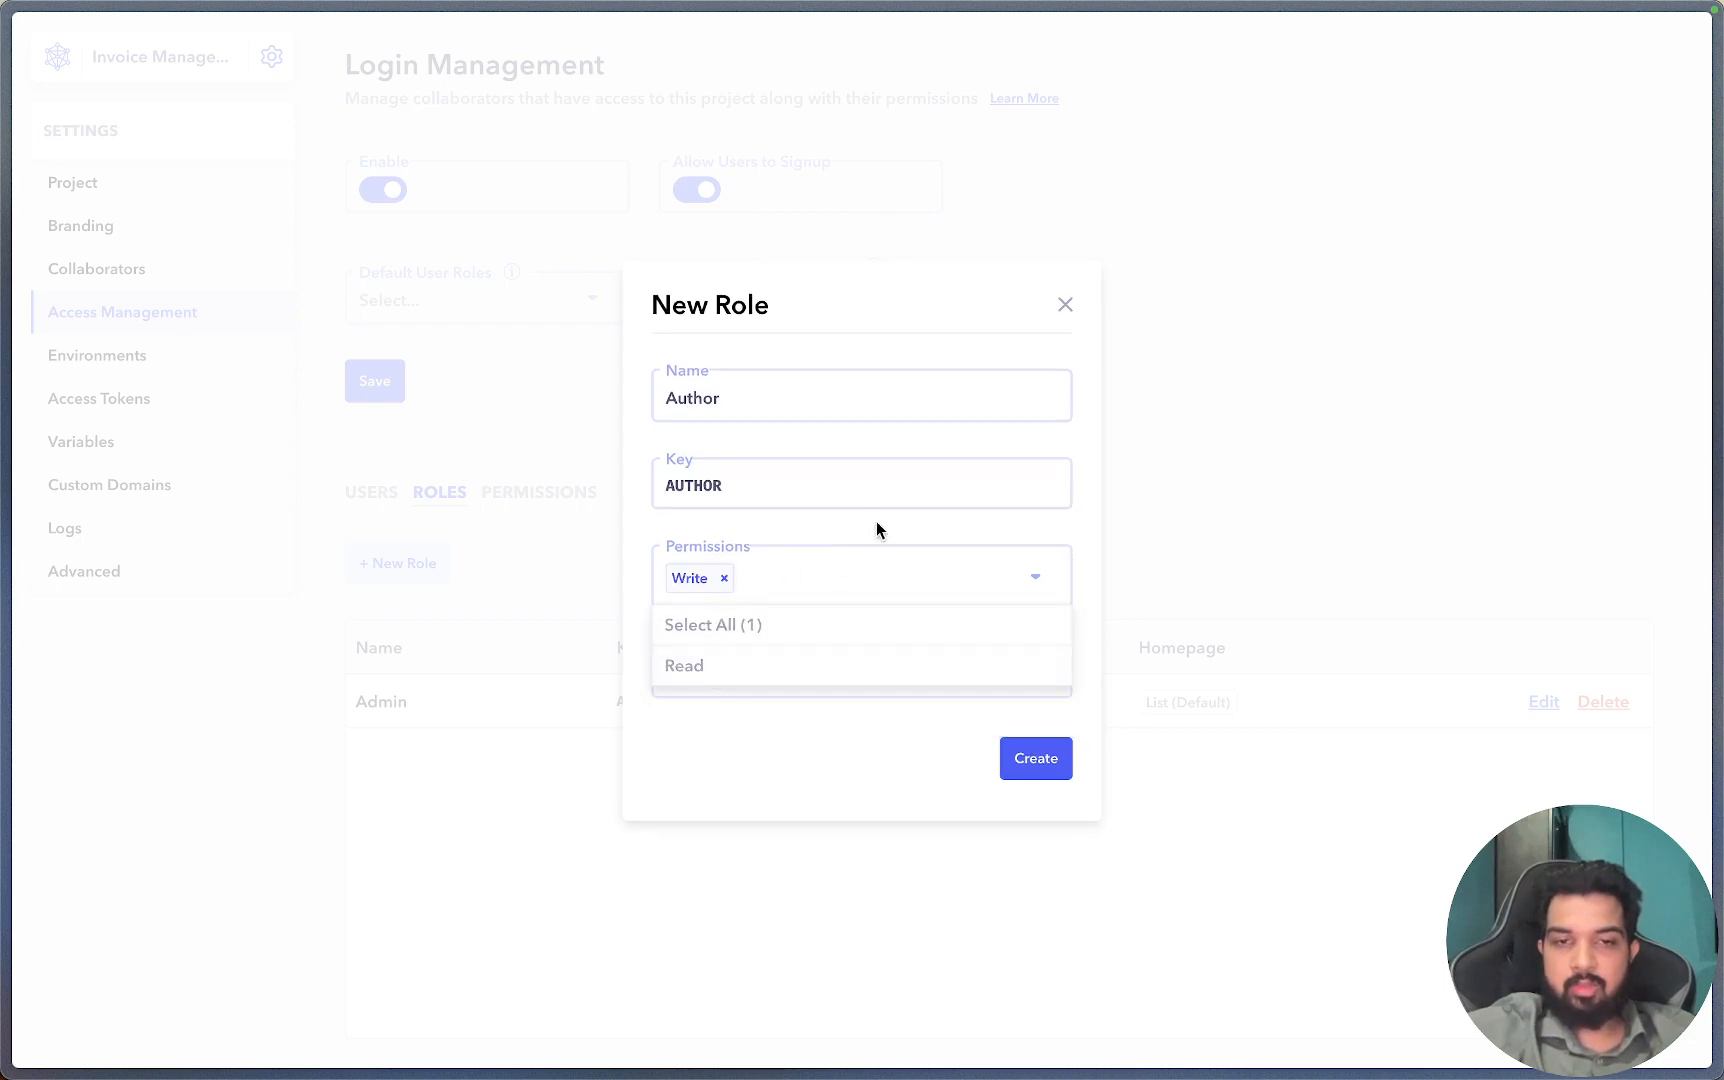
pyautogui.click(875, 530)
pyautogui.click(746, 679)
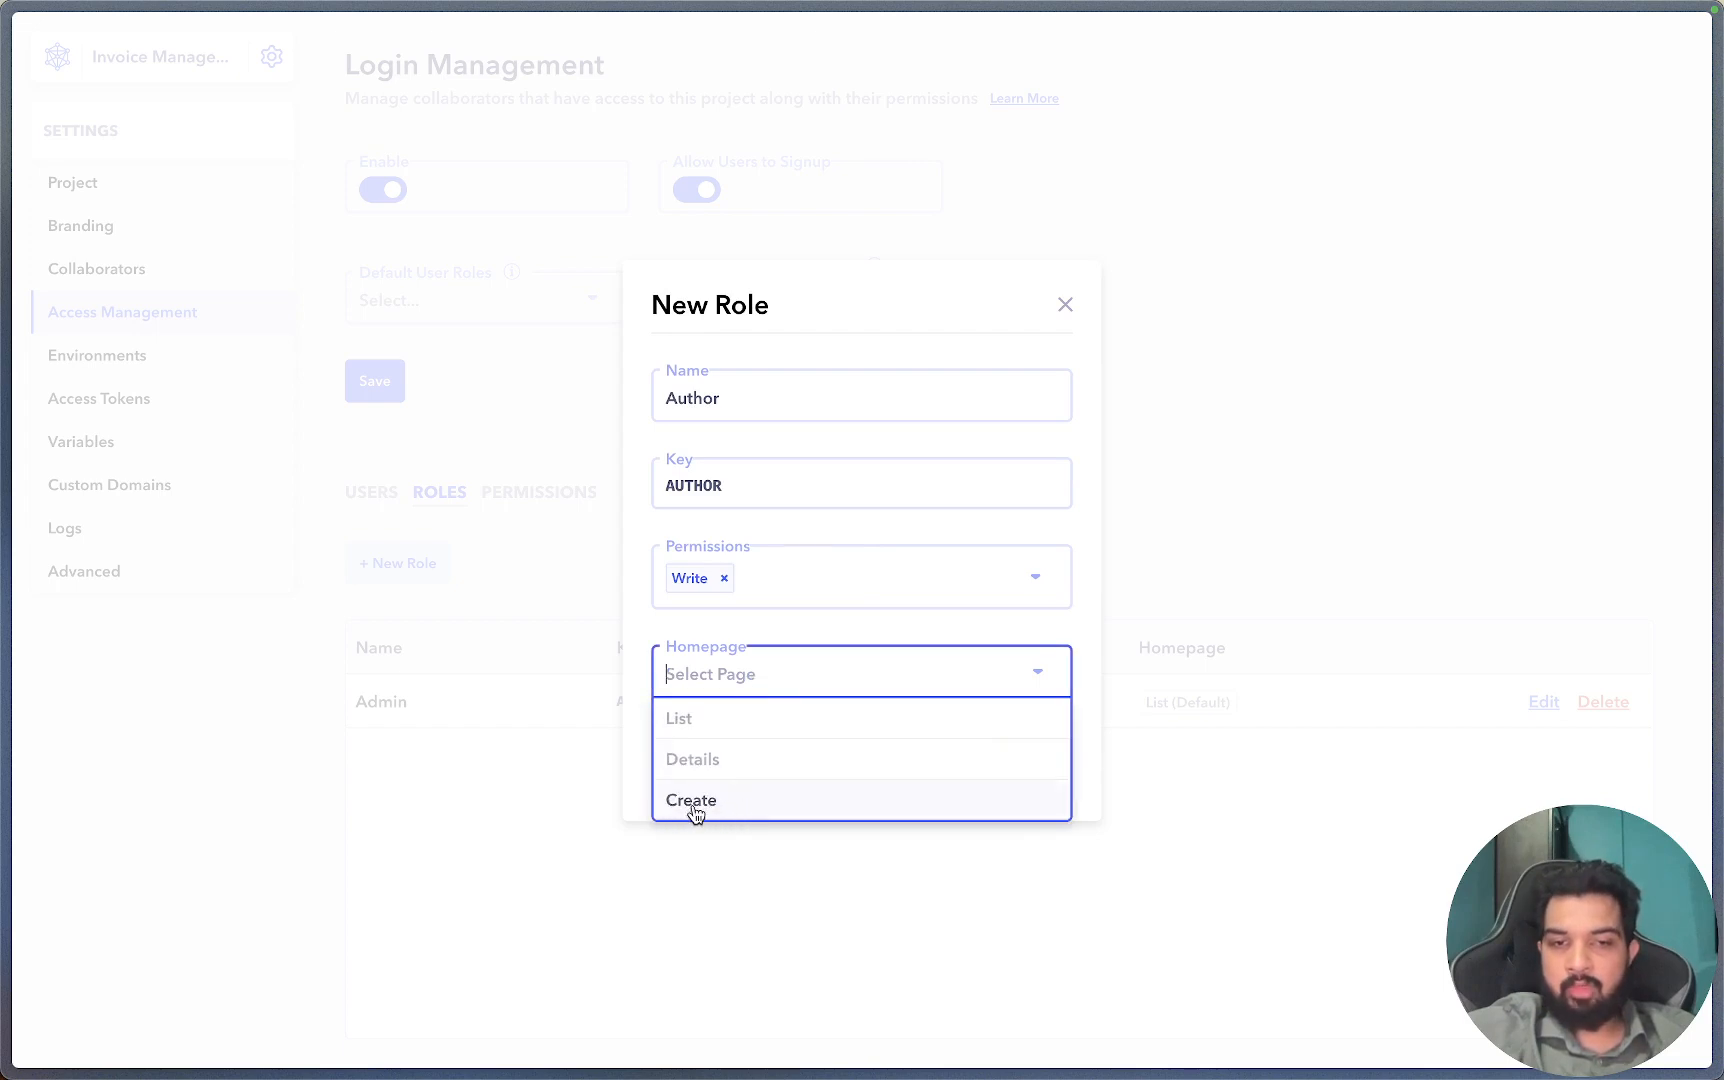
pyautogui.click(745, 805)
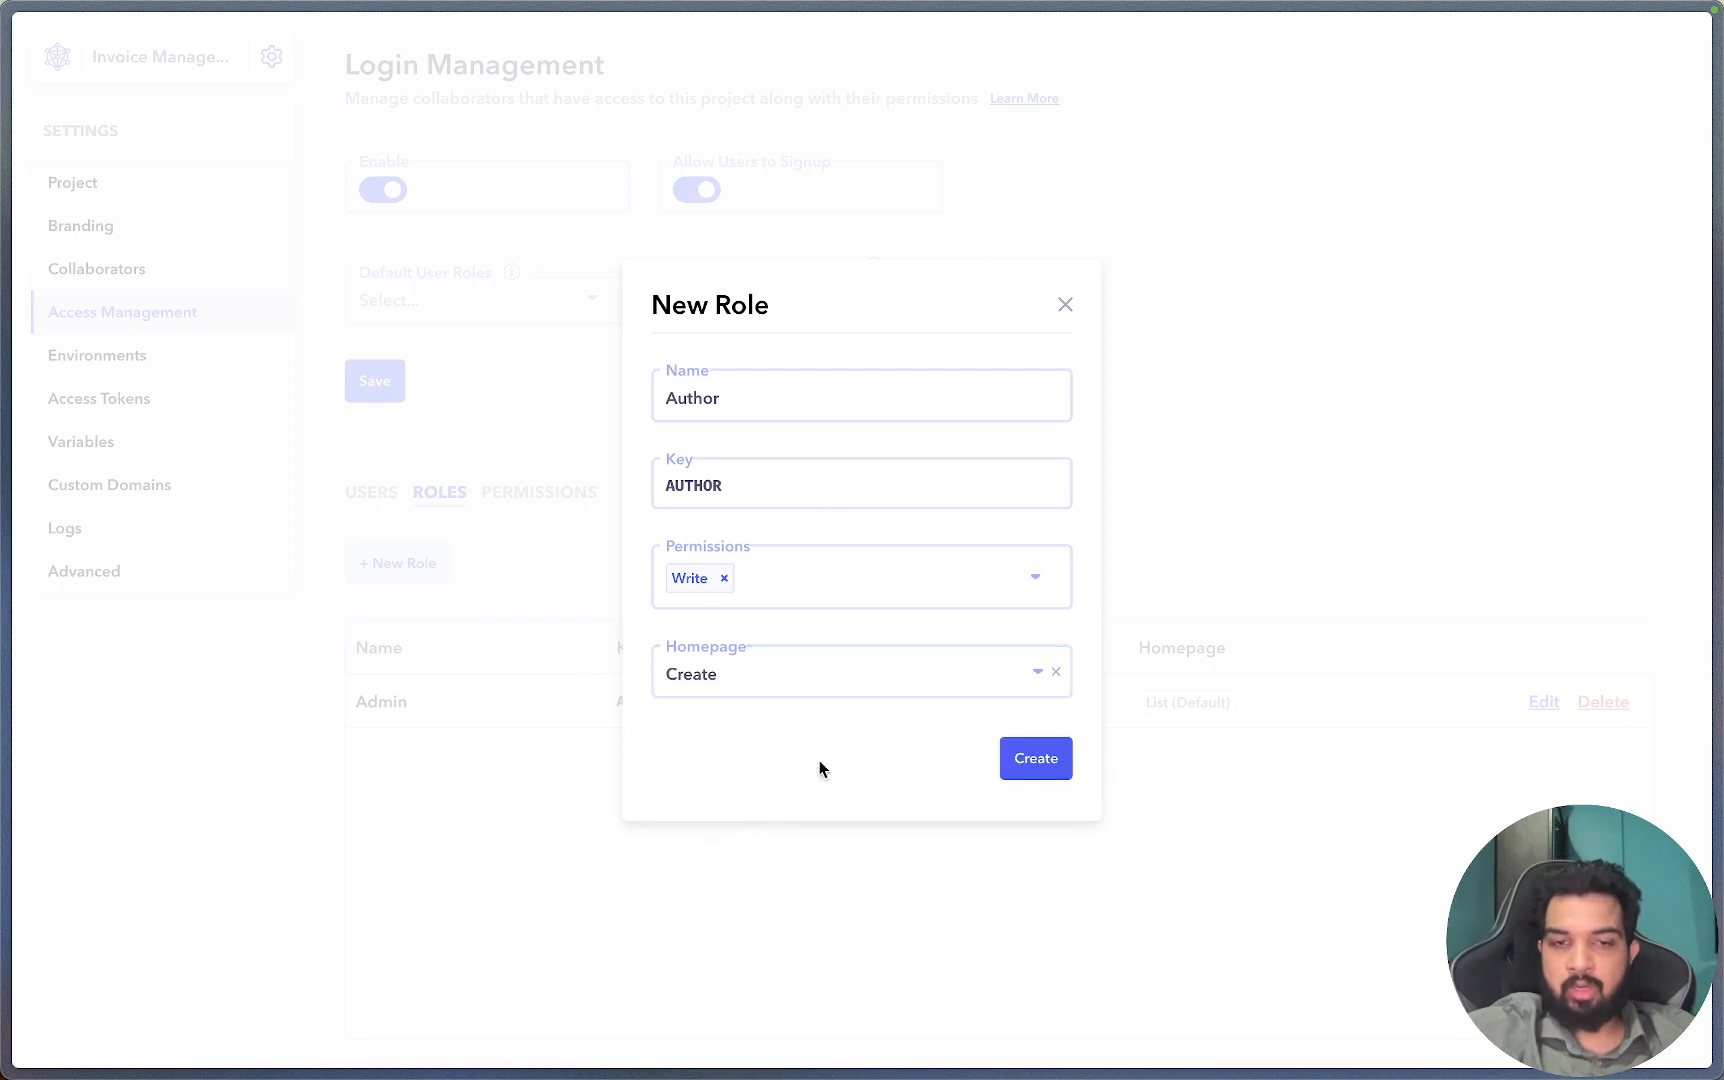
pyautogui.click(983, 752)
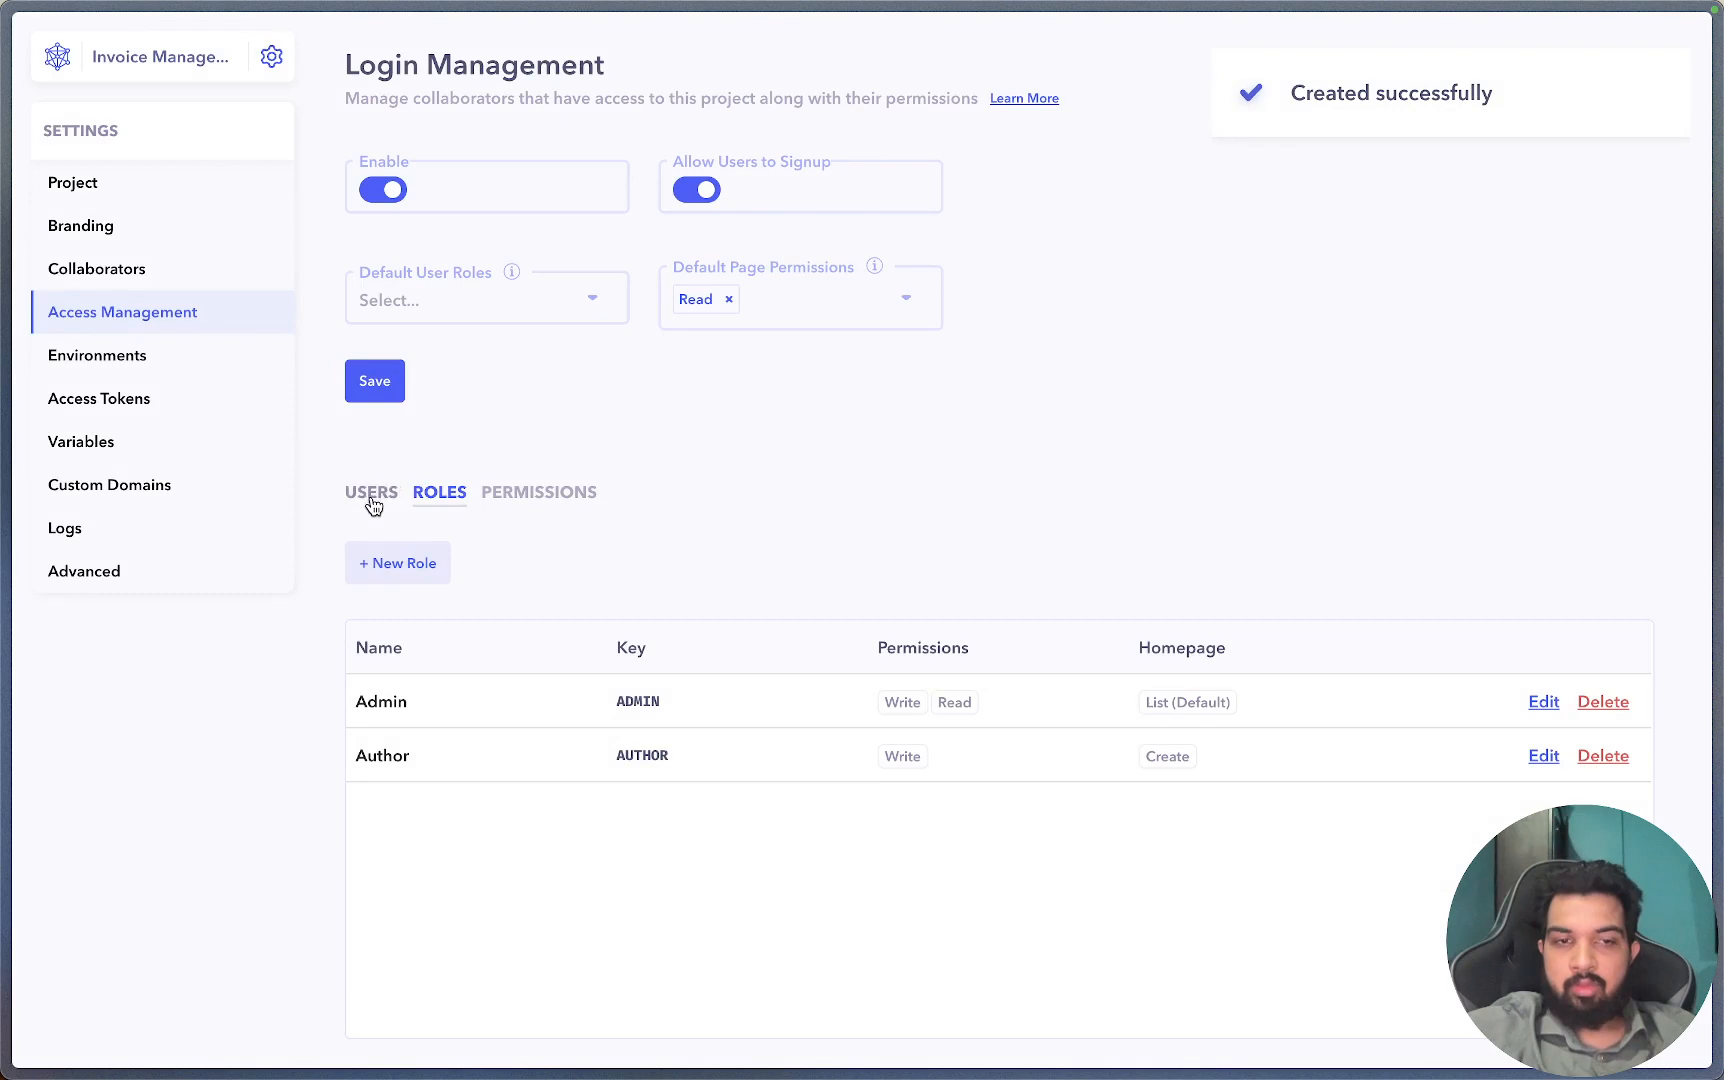
# Add a user with their full name, e-mail and password, assigned the Author role.
pyautogui.click(372, 494)
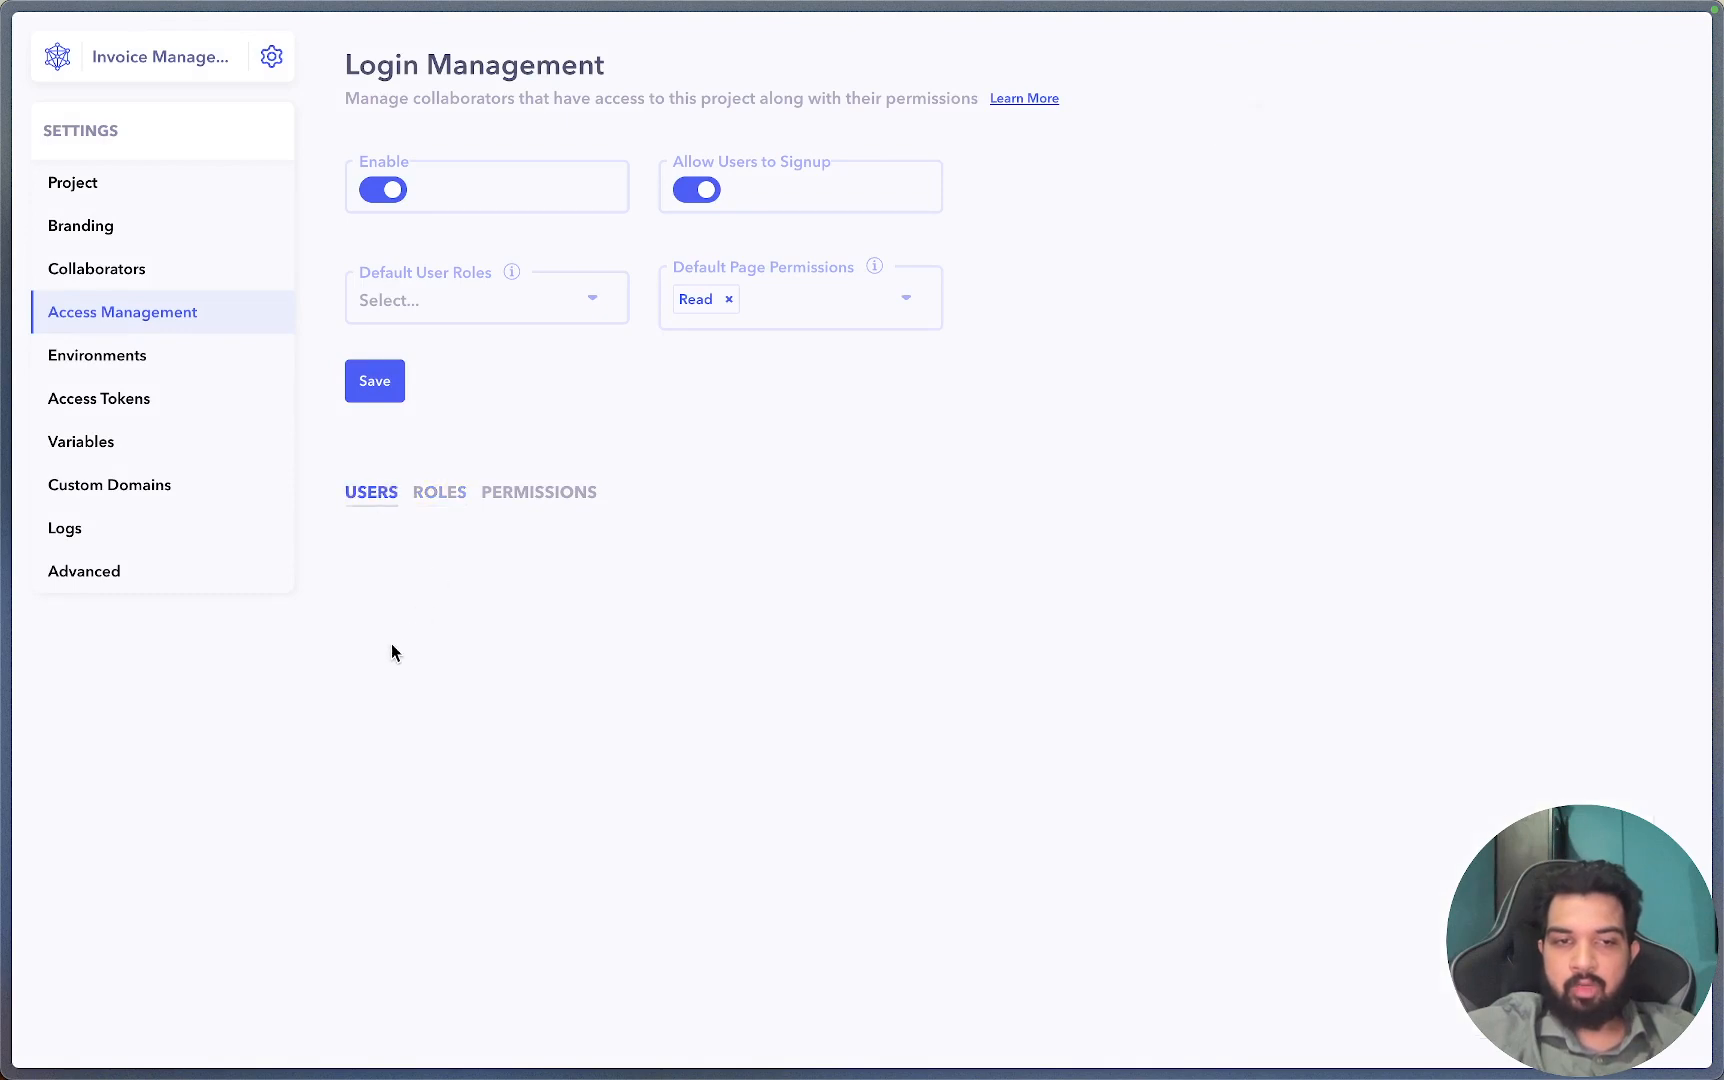
pyautogui.click(420, 562)
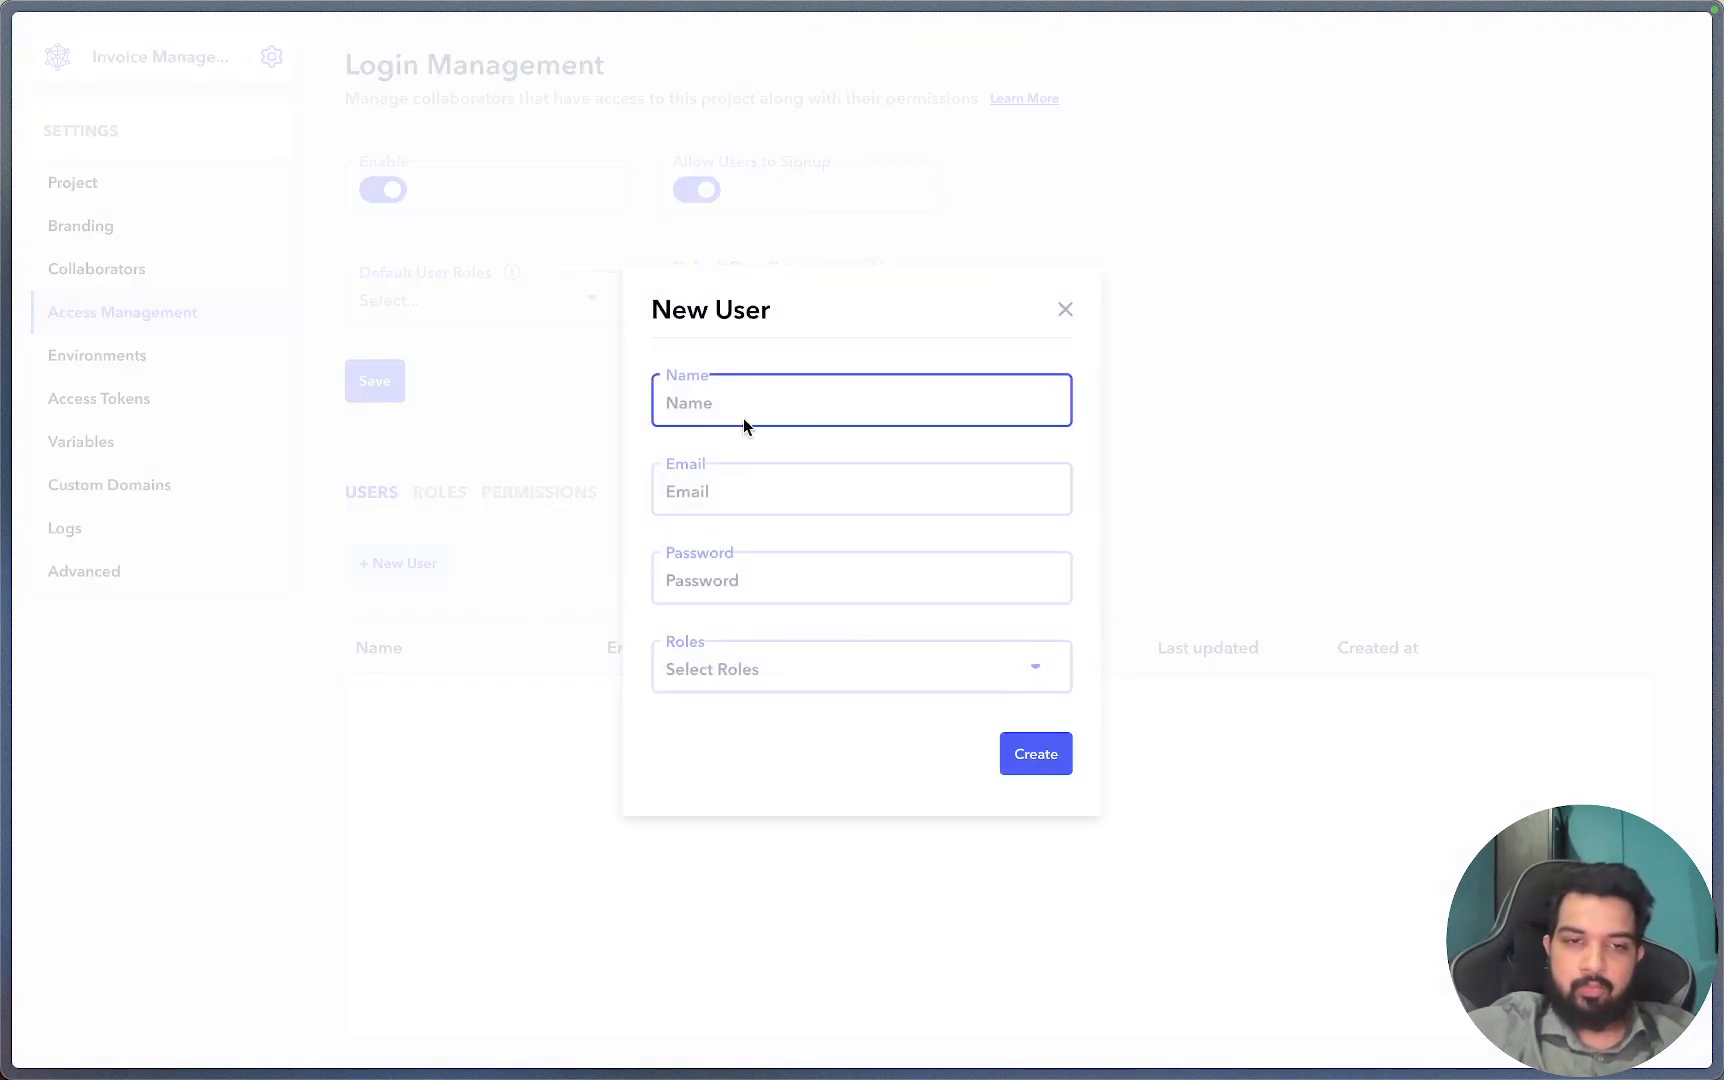
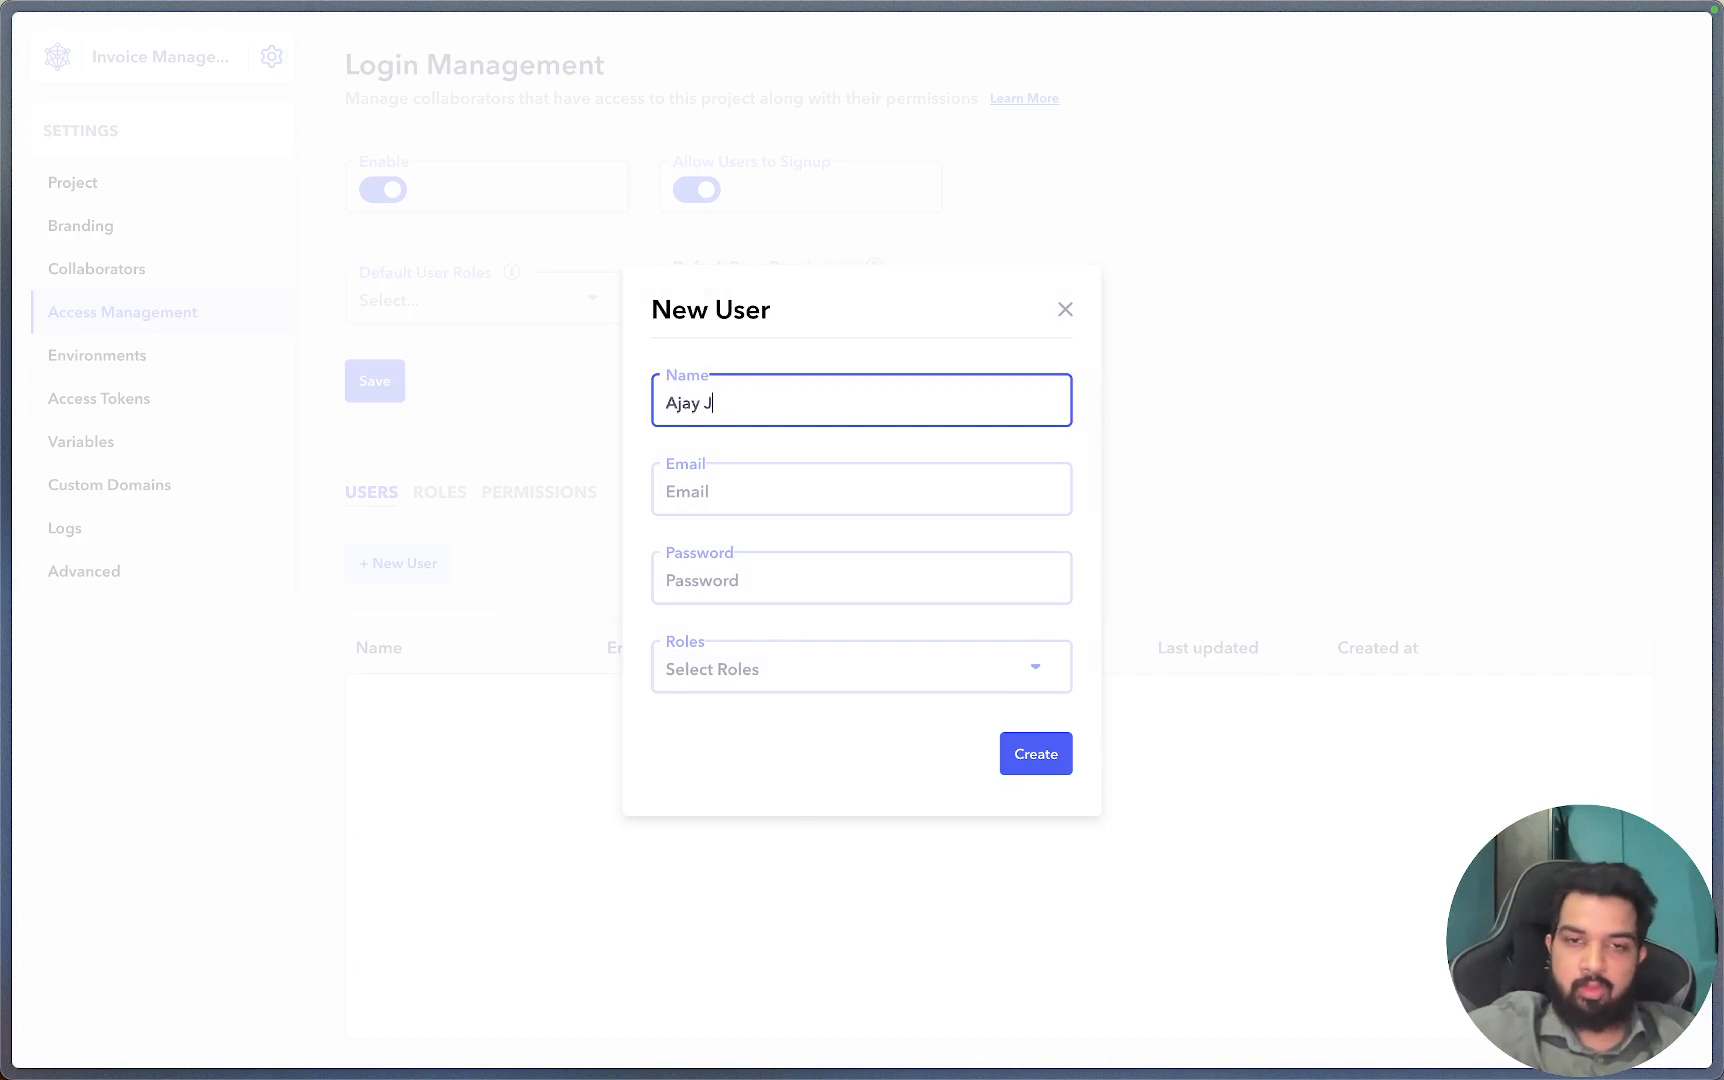
pyautogui.press('Tab')
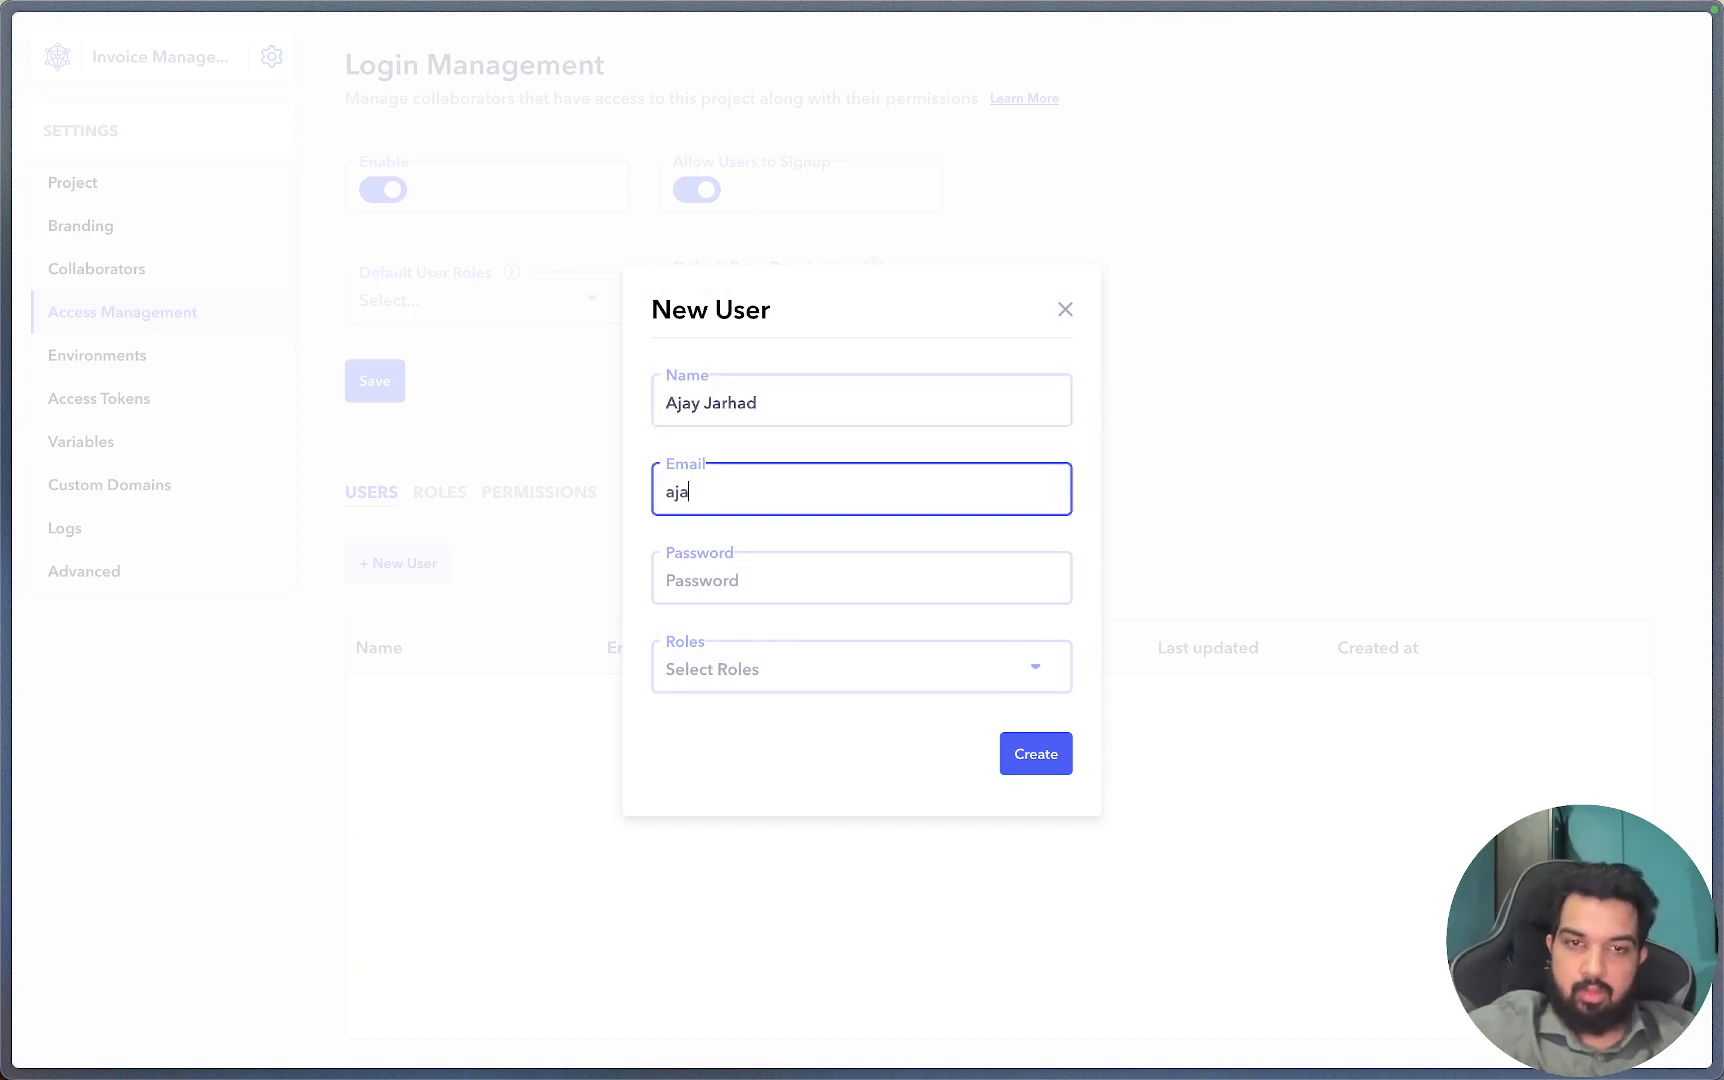
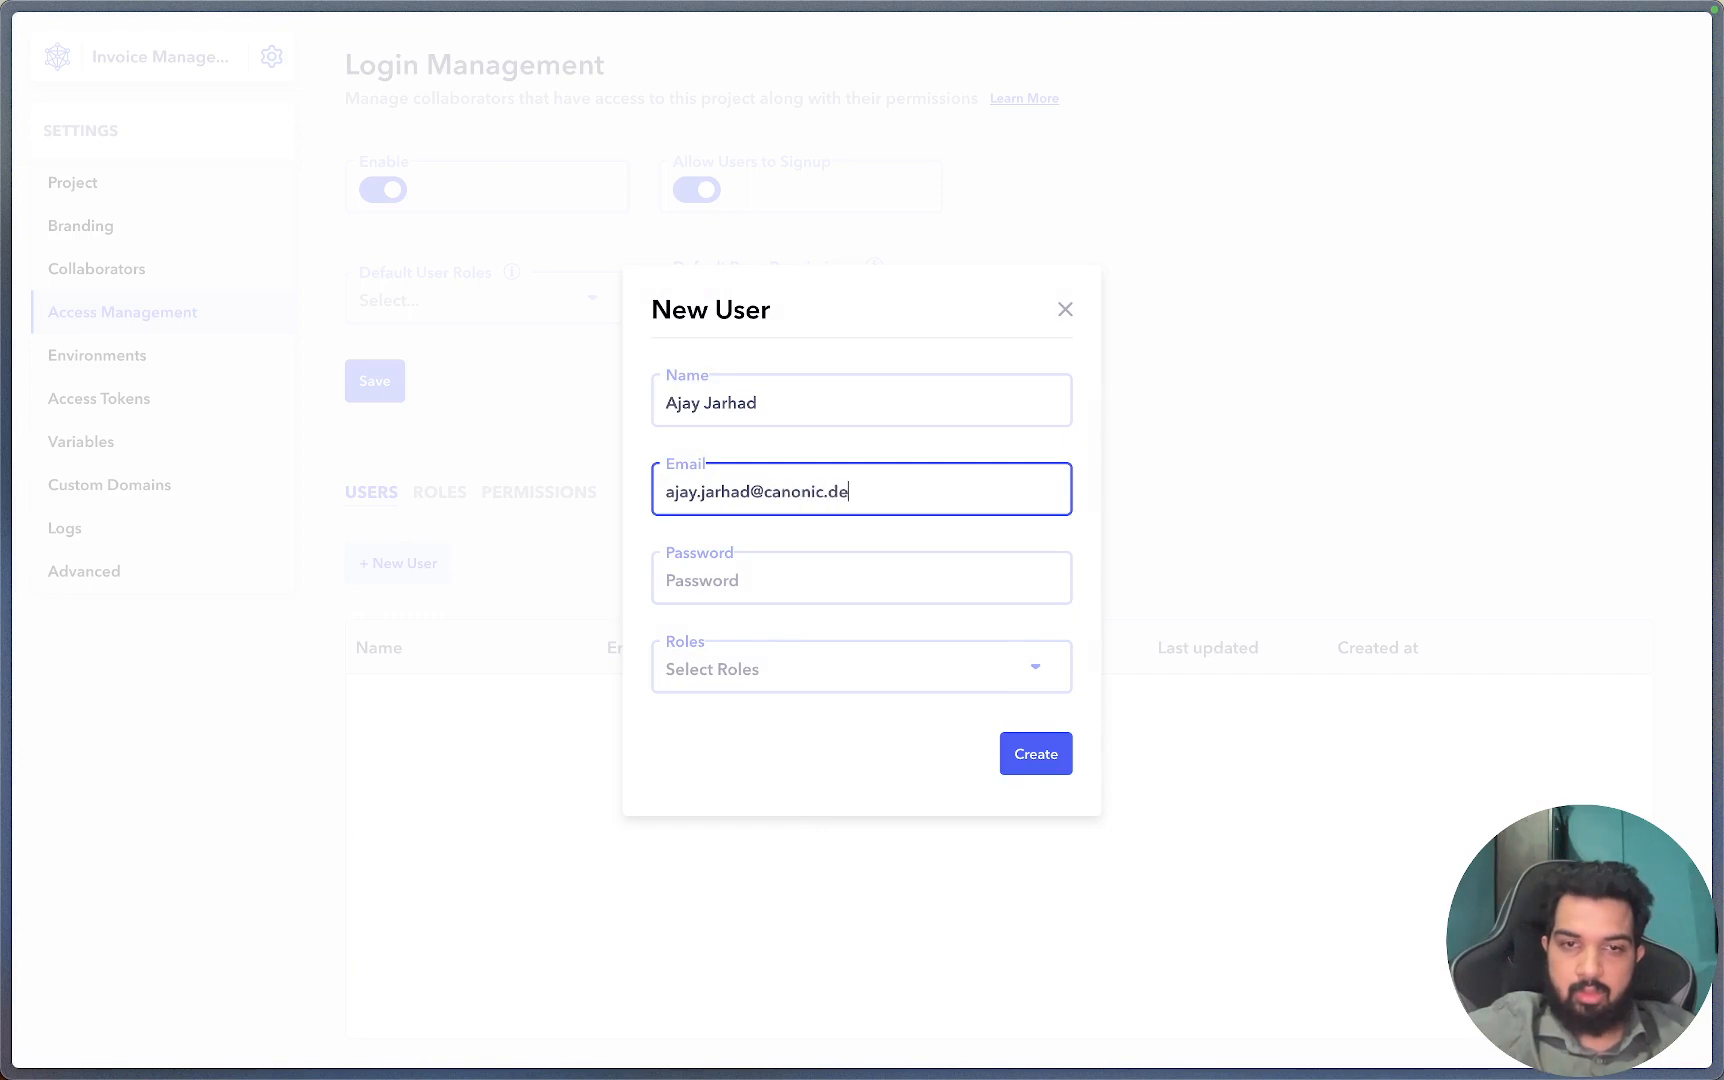
pyautogui.press('Tab')
pyautogui.write('•••••••')
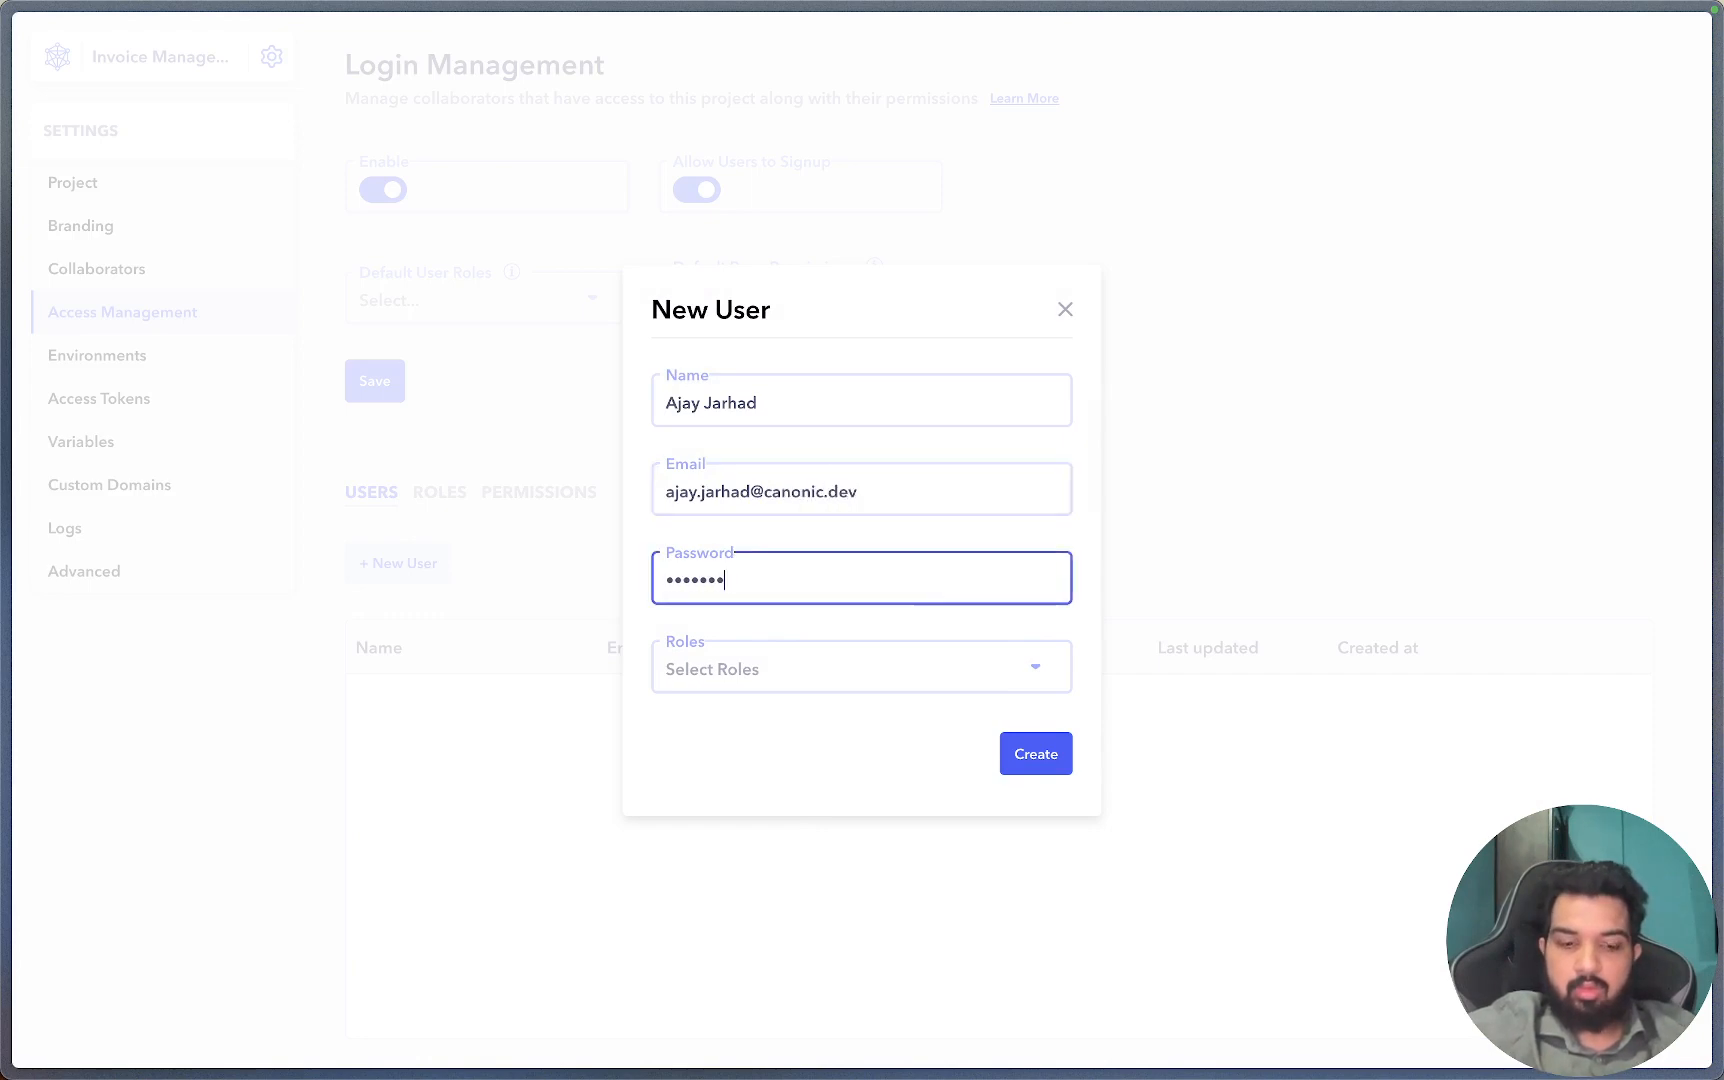
pyautogui.press('Tab')
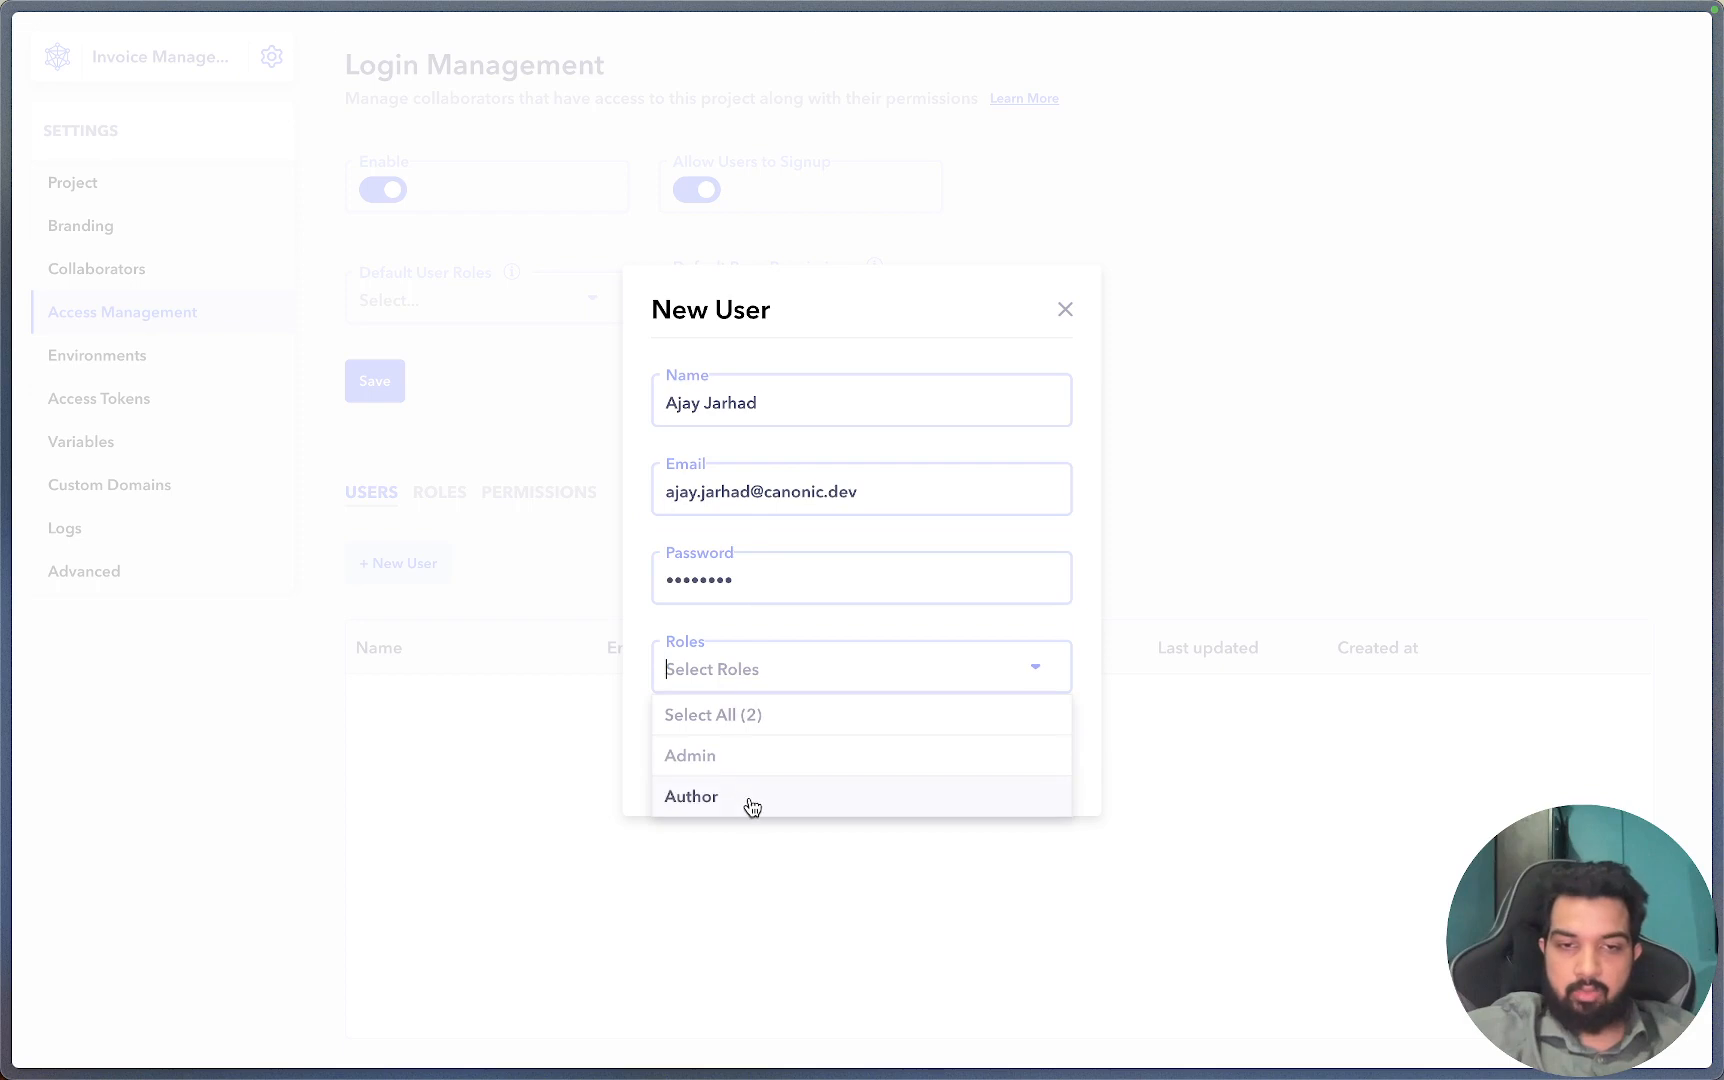
pyautogui.click(708, 799)
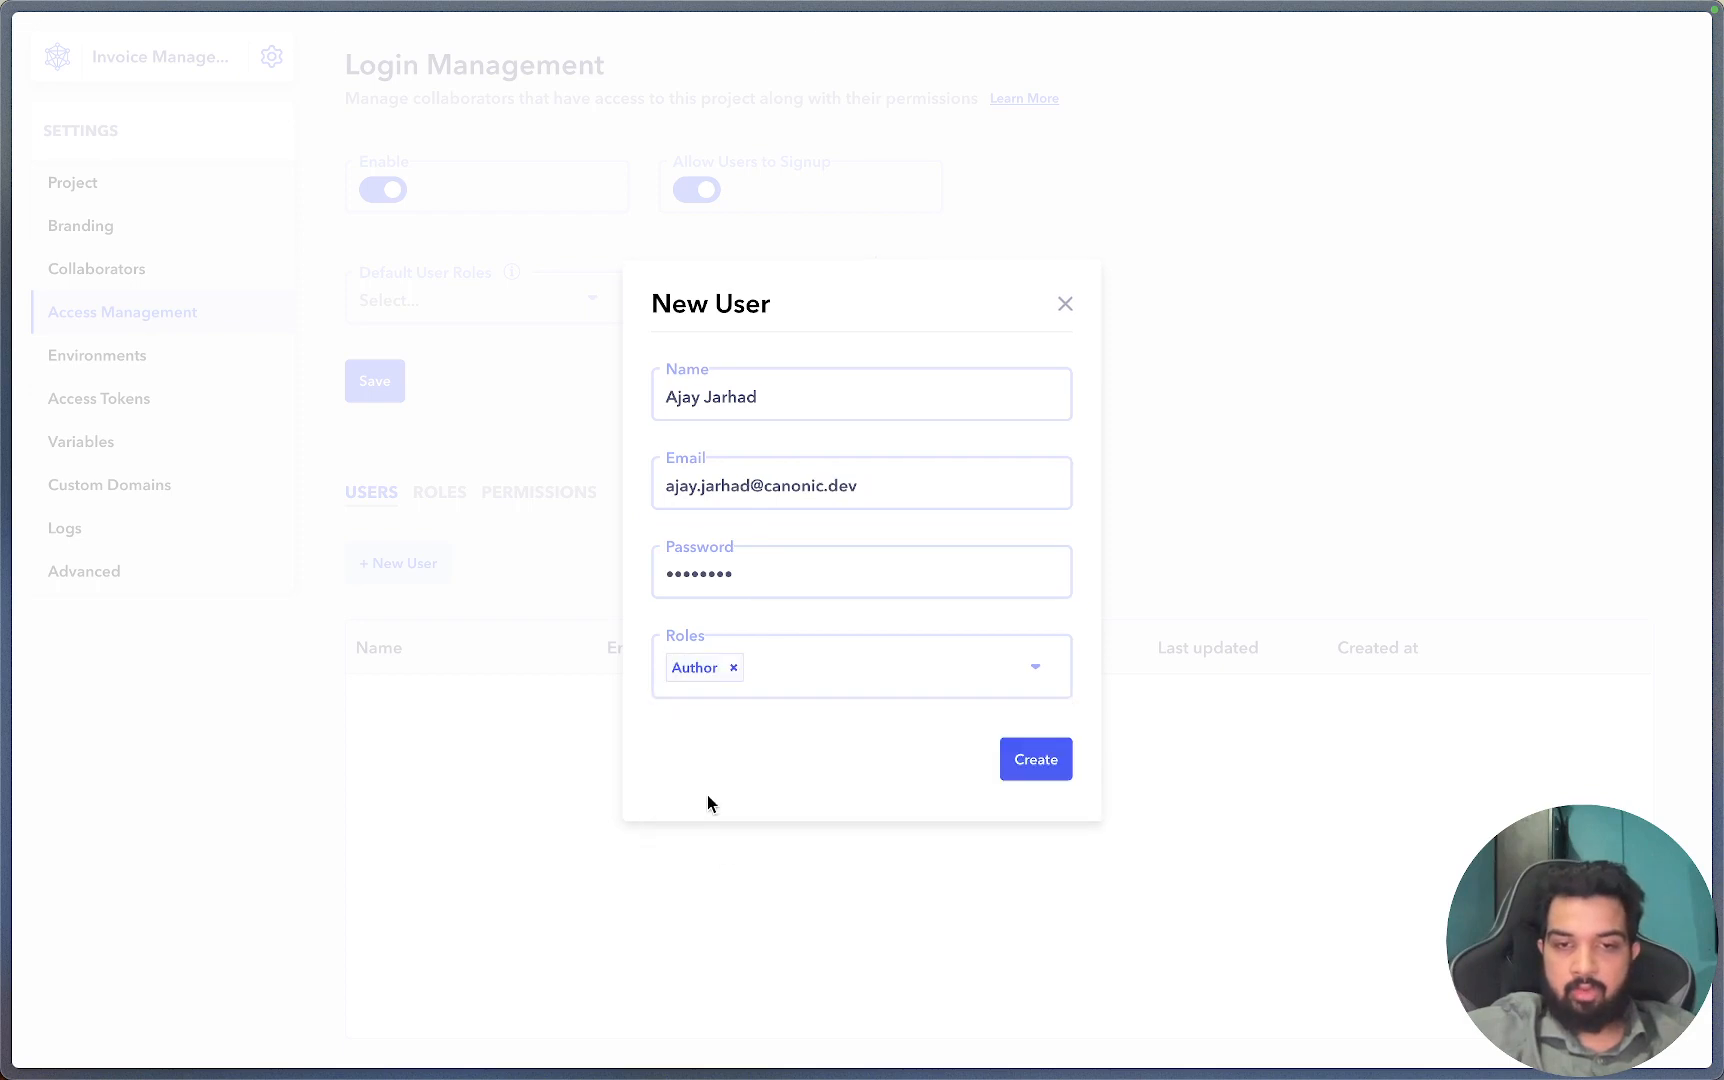
pyautogui.click(1008, 765)
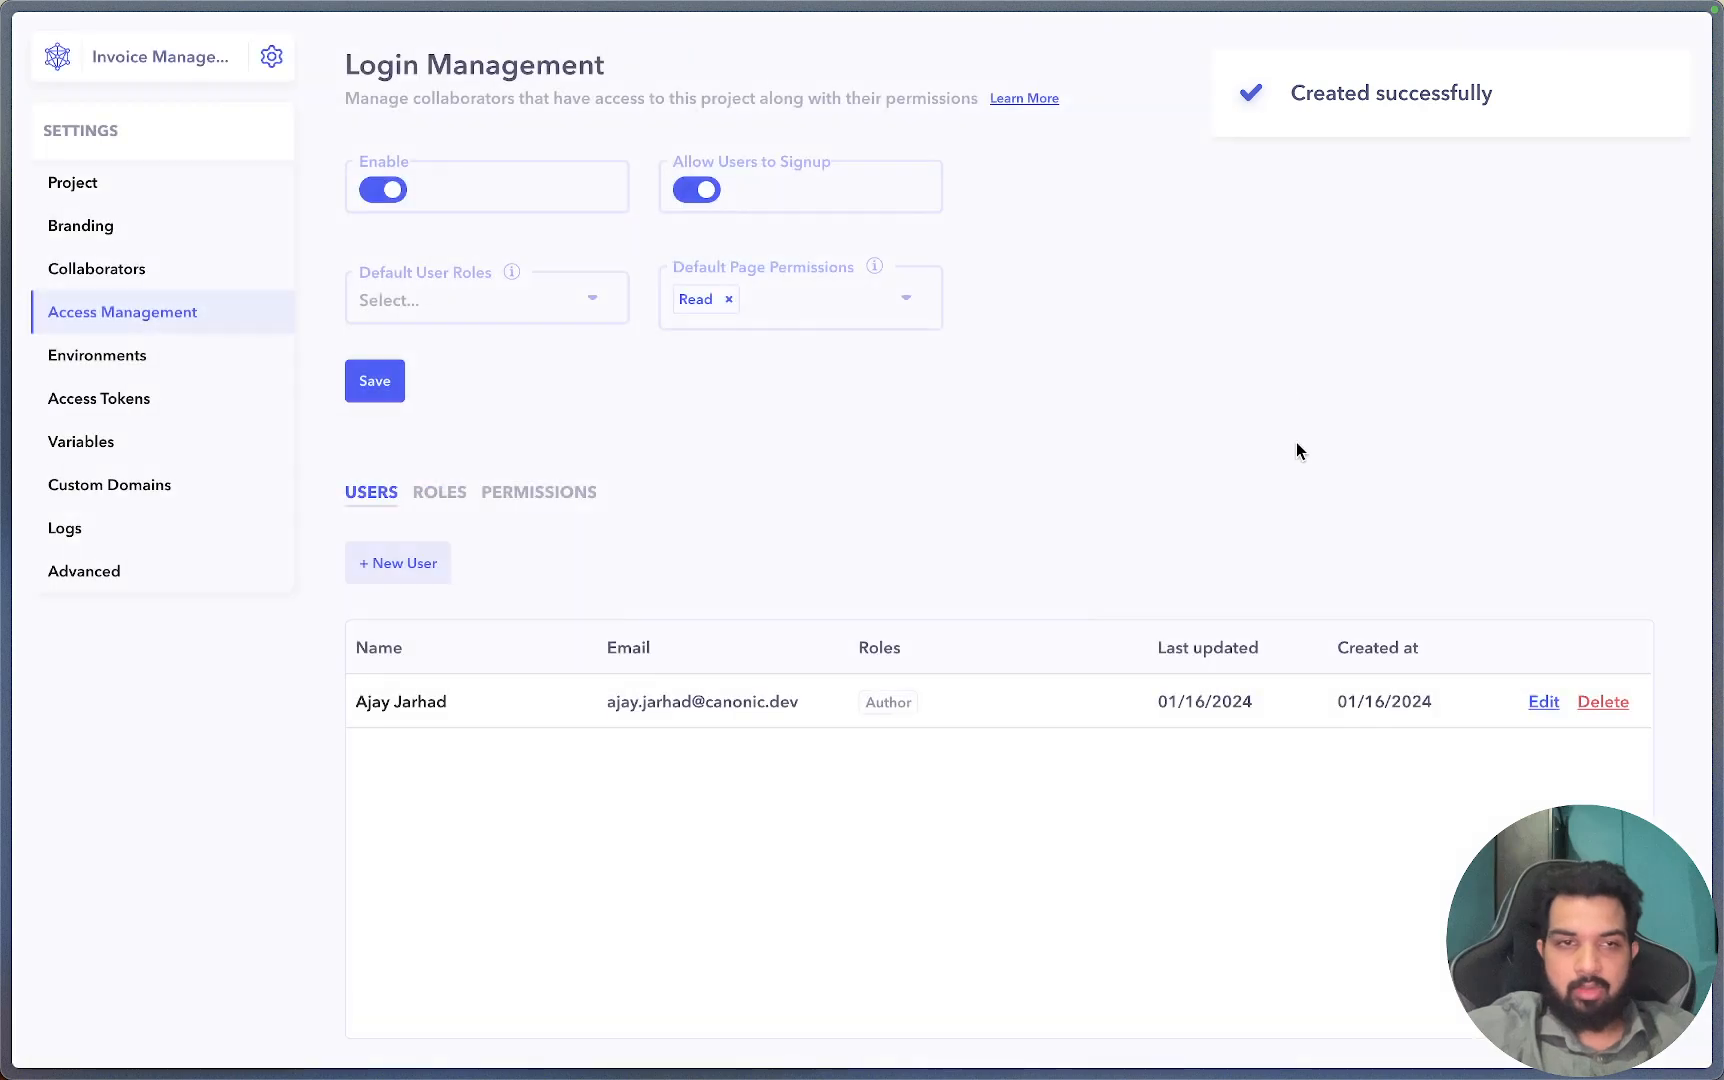
# Go back to the page editor and launch the running app from Share & collaborate.
pyautogui.click(152, 60)
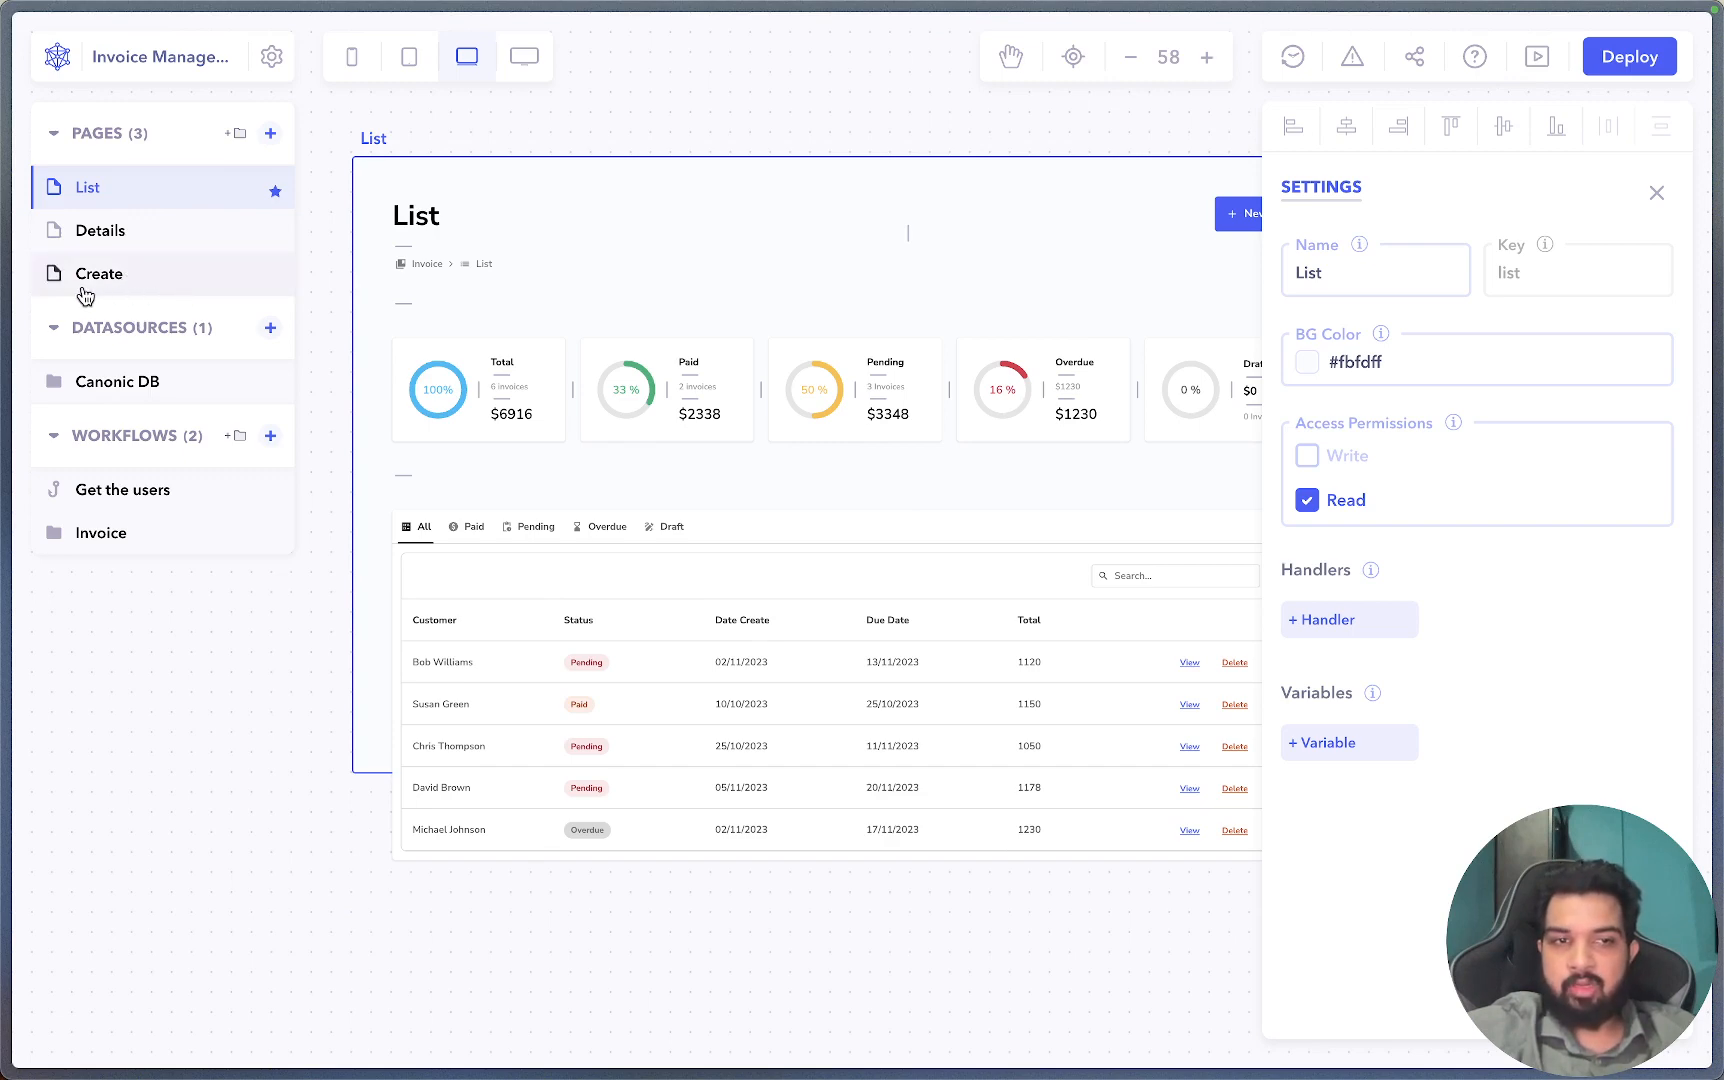
pyautogui.click(1414, 57)
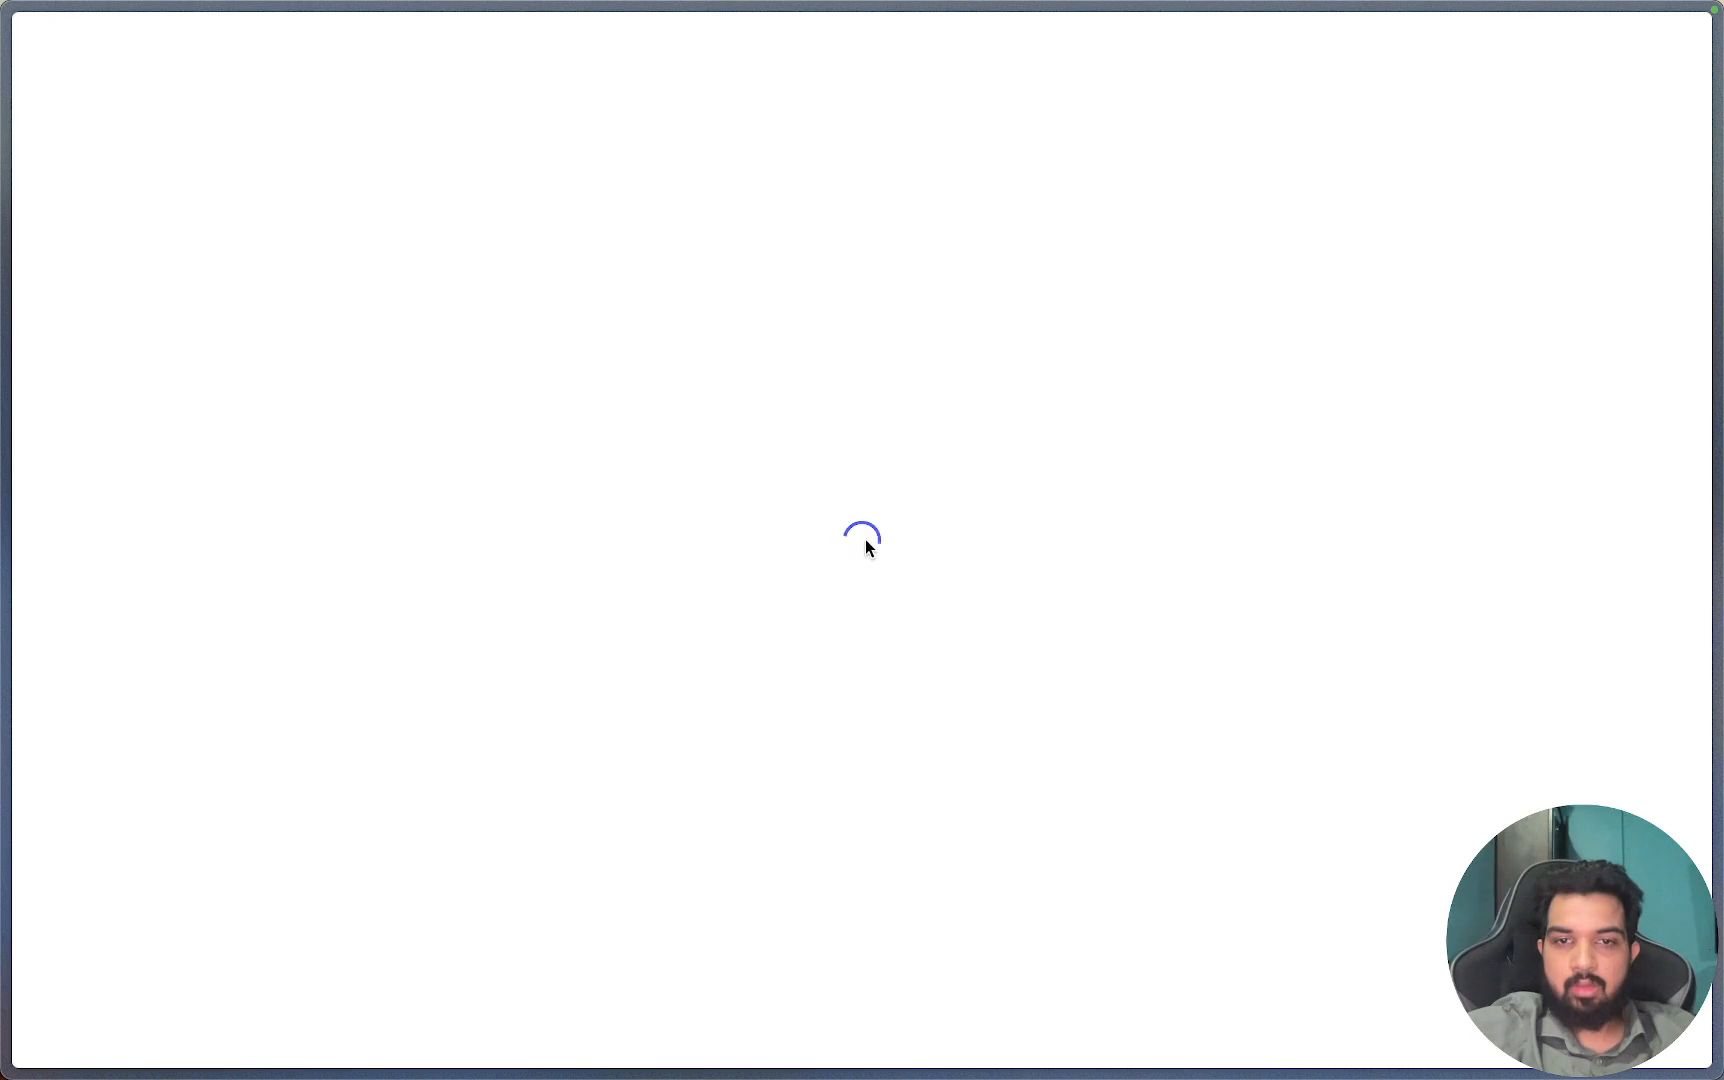
# Log into the invoice app with the saved credentials, then return to the Canonic builder.
pyautogui.click(850, 398)
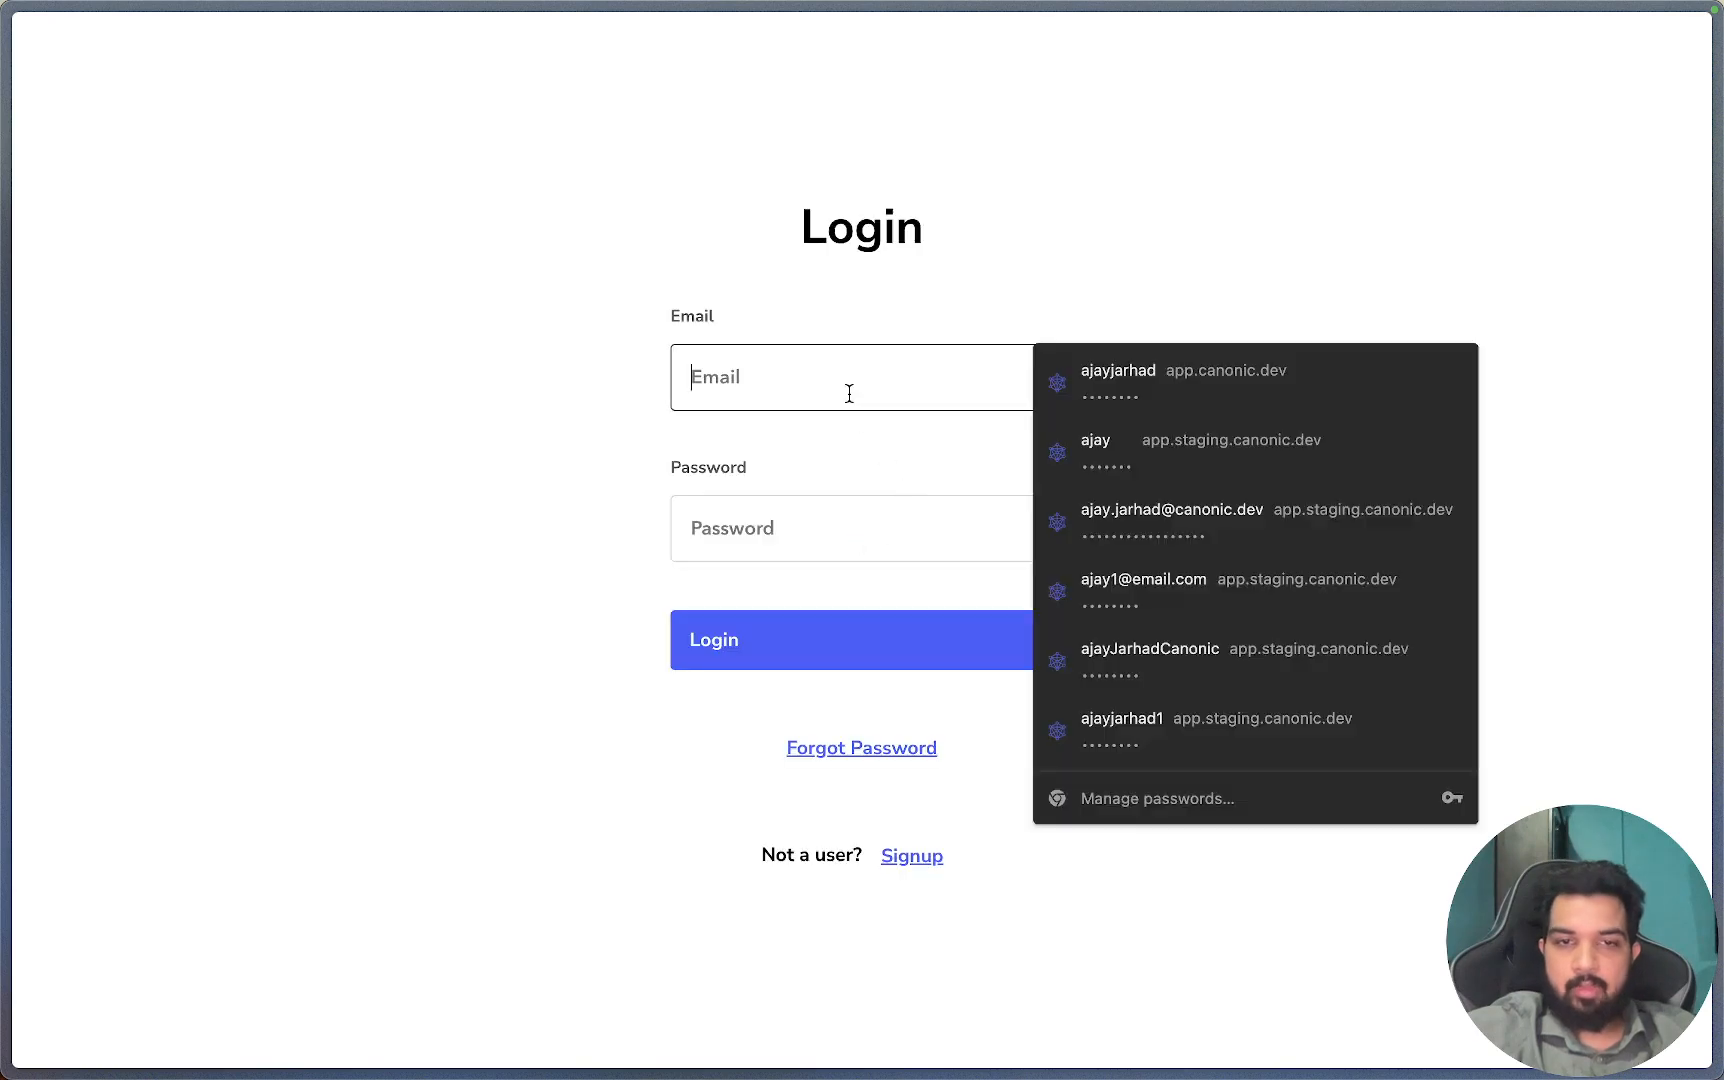
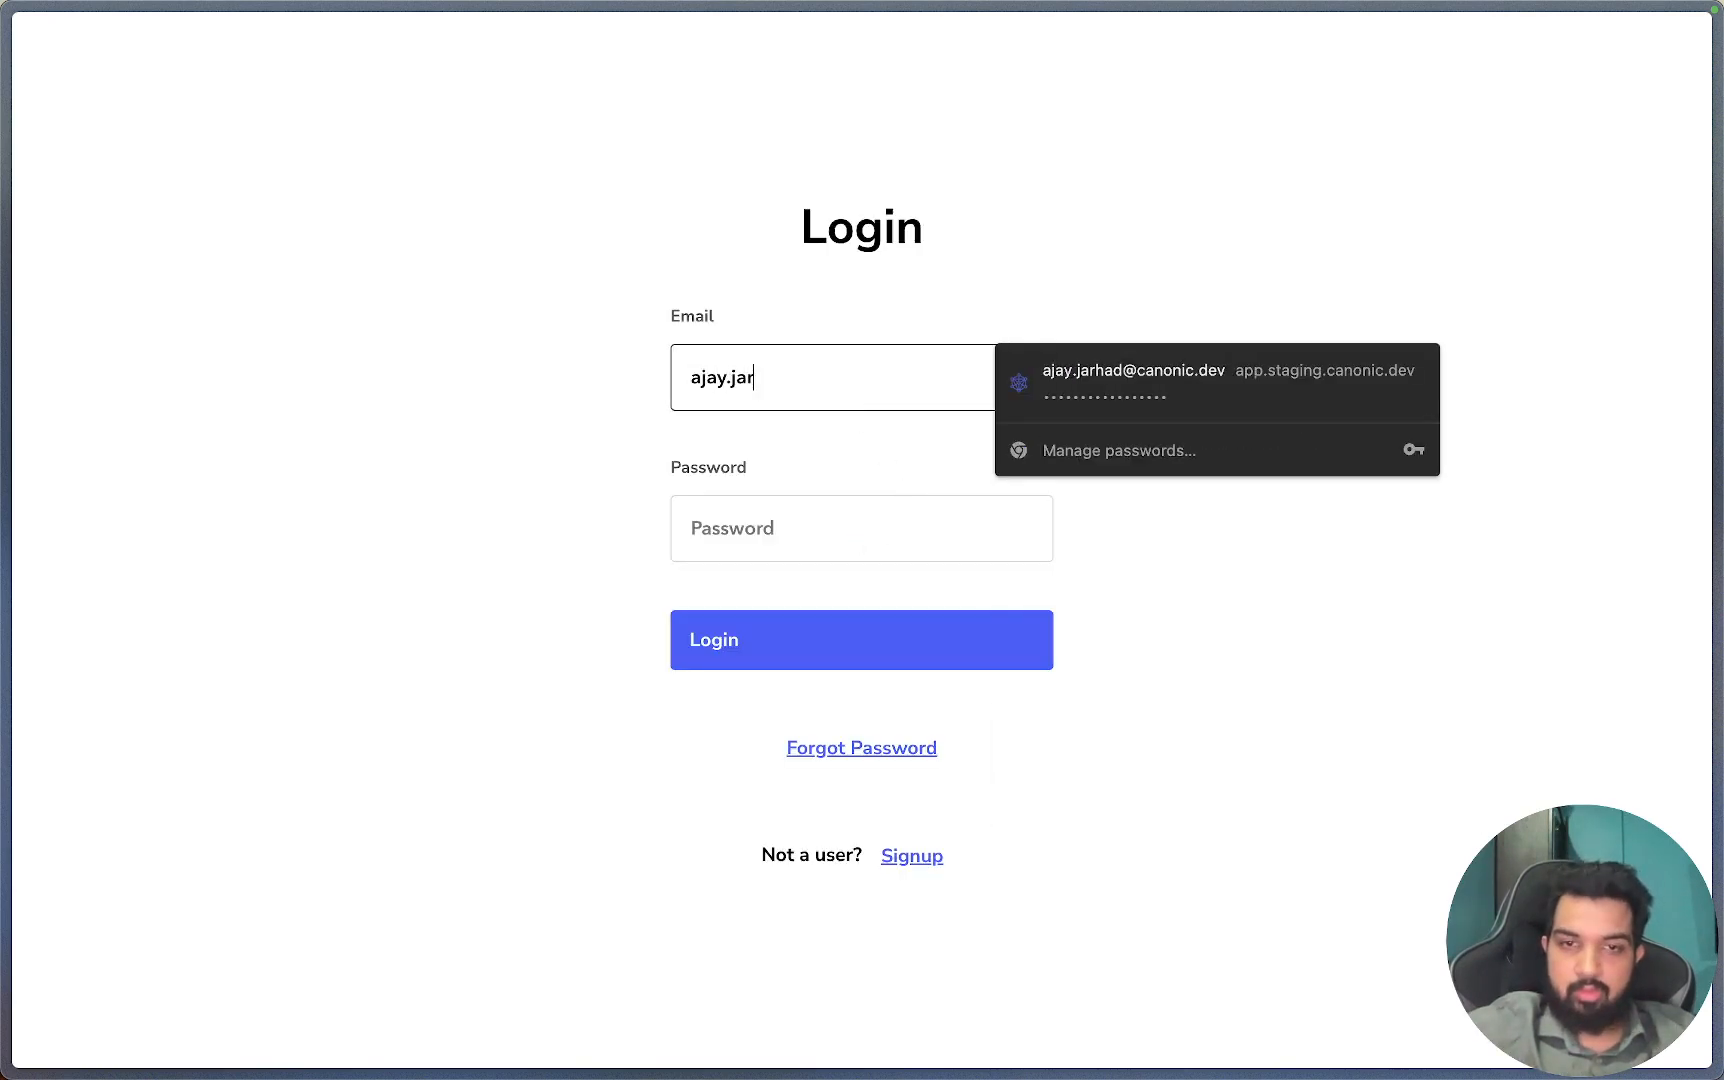
pyautogui.click(1027, 379)
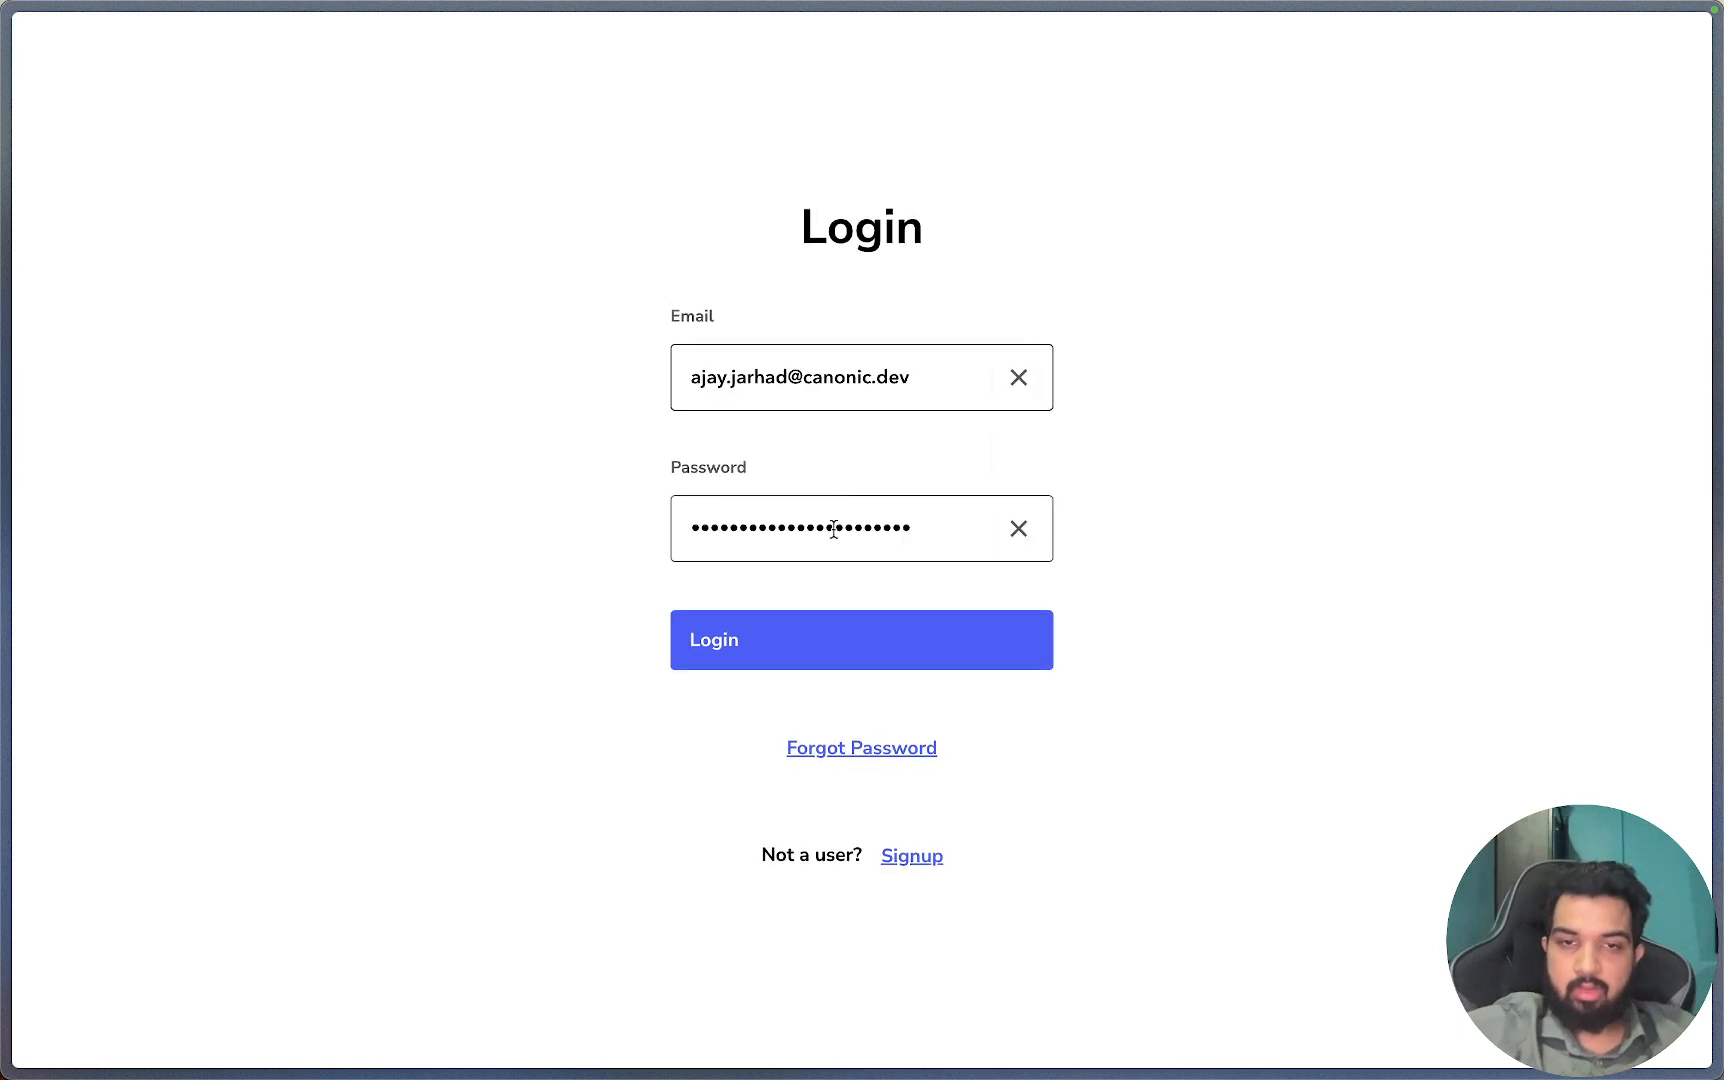
pyautogui.doubleClick(833, 528)
pyautogui.write('abcdef')
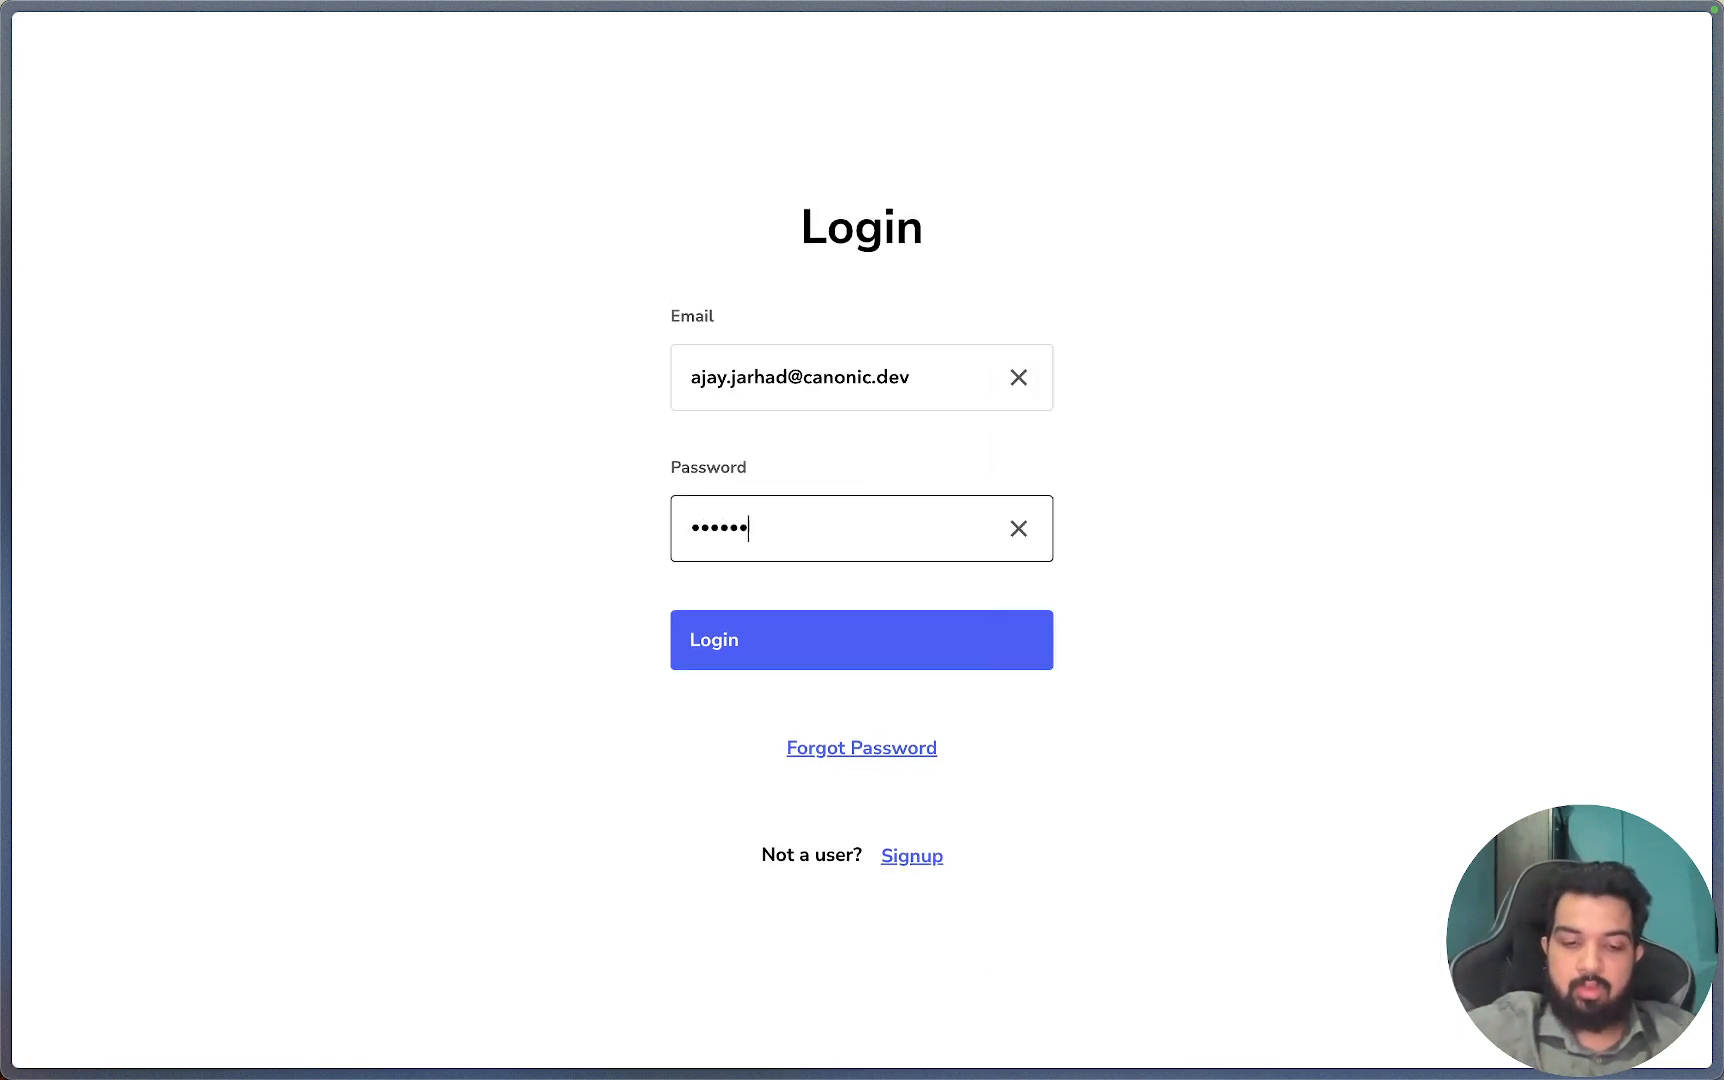
pyautogui.write('g')
pyautogui.click(850, 676)
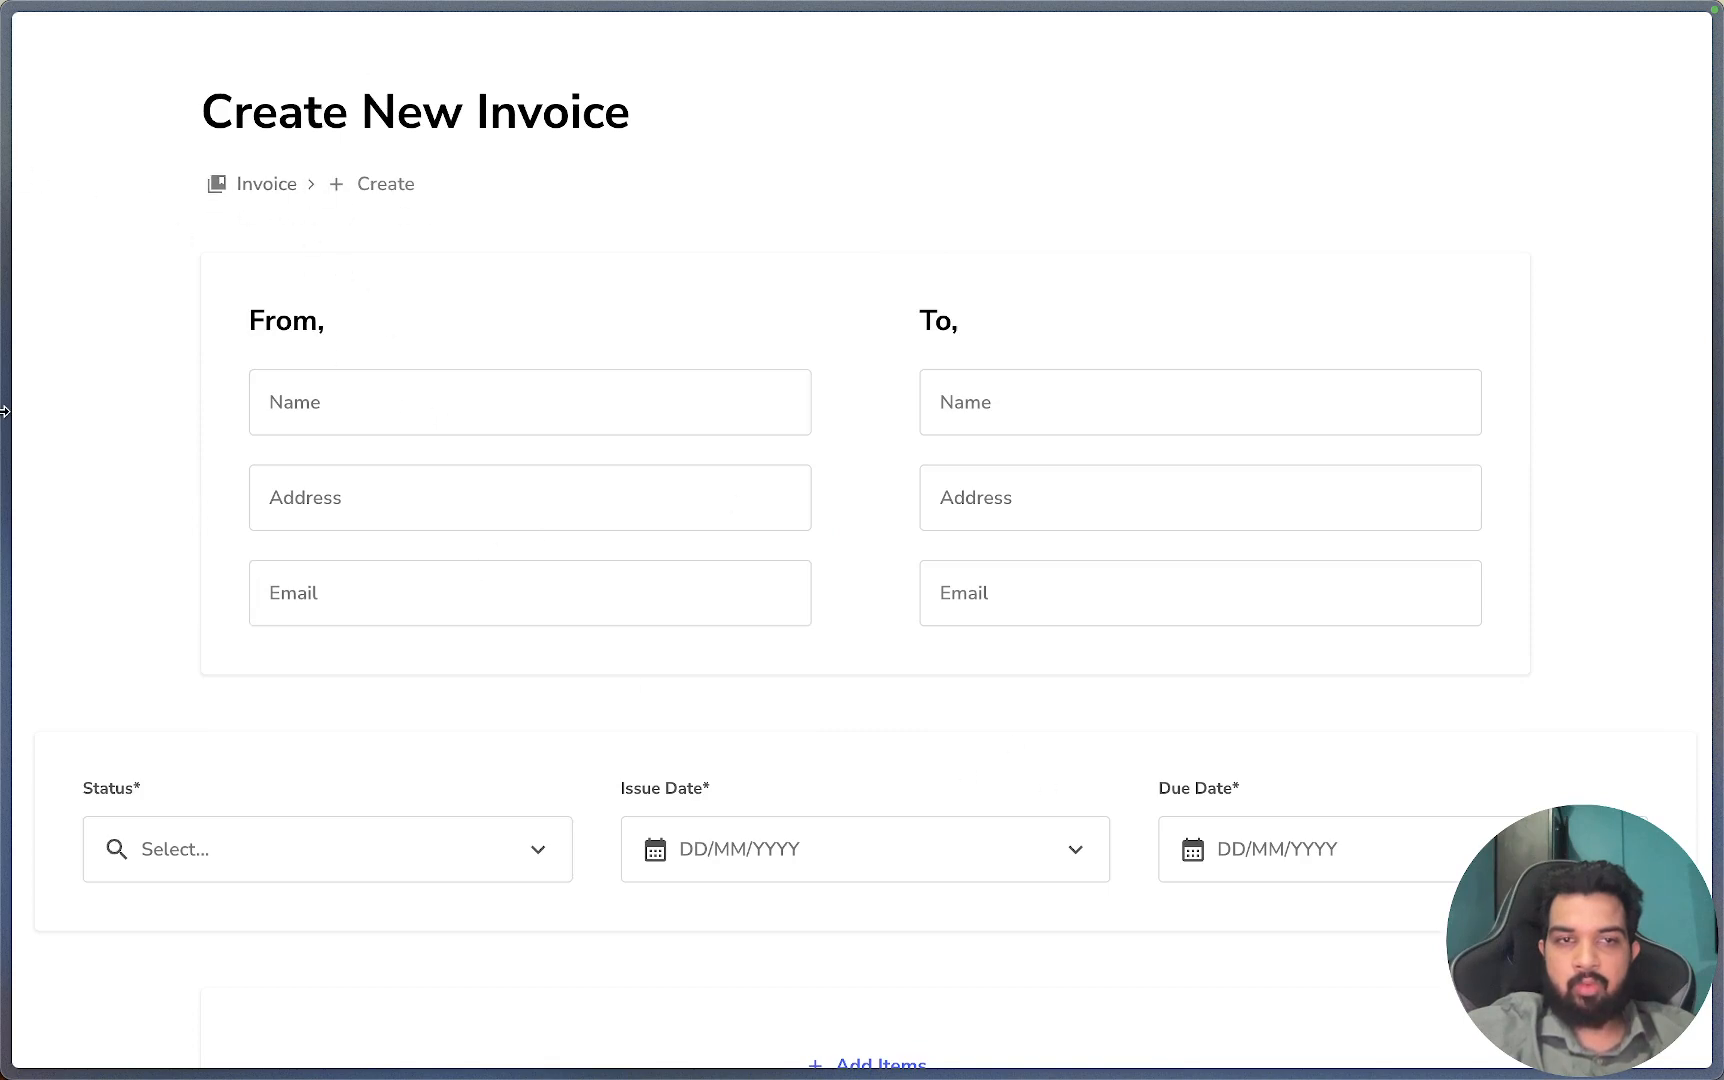
pyautogui.moveTo(5, 405)
pyautogui.click(135, 420)
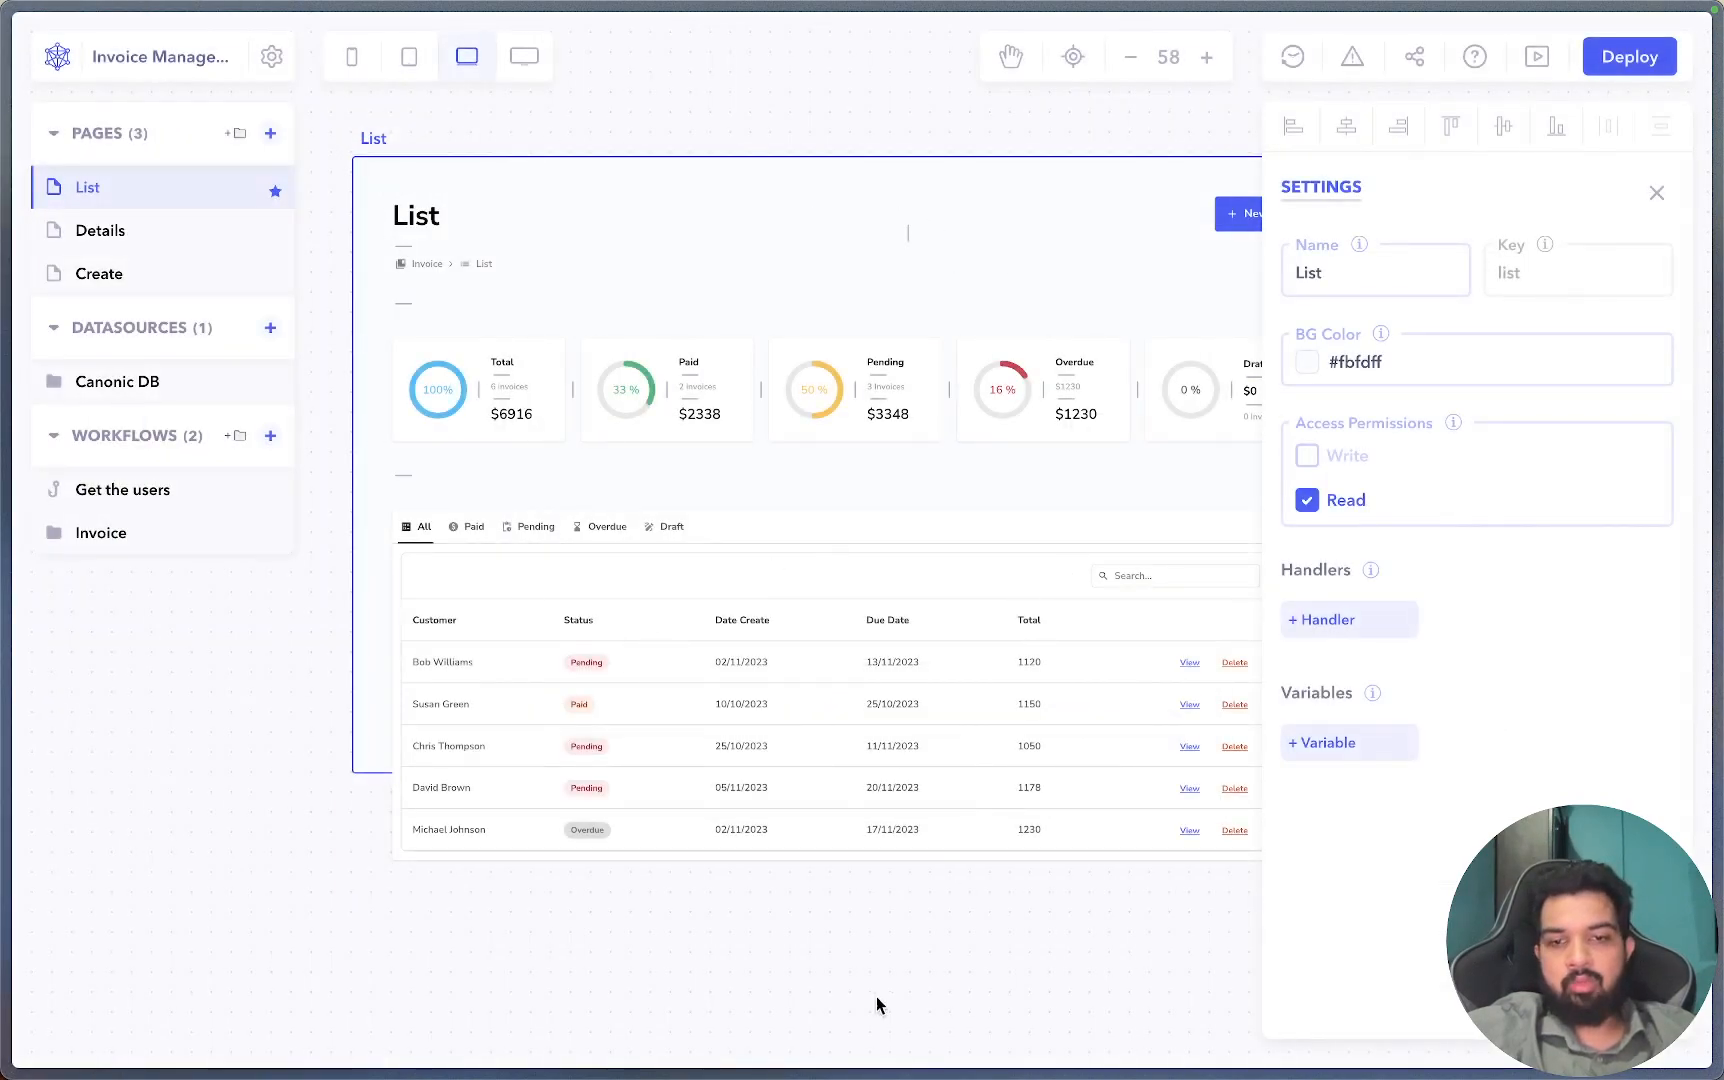
# Delete the 'Get the users' workflow.
pyautogui.click(849, 958)
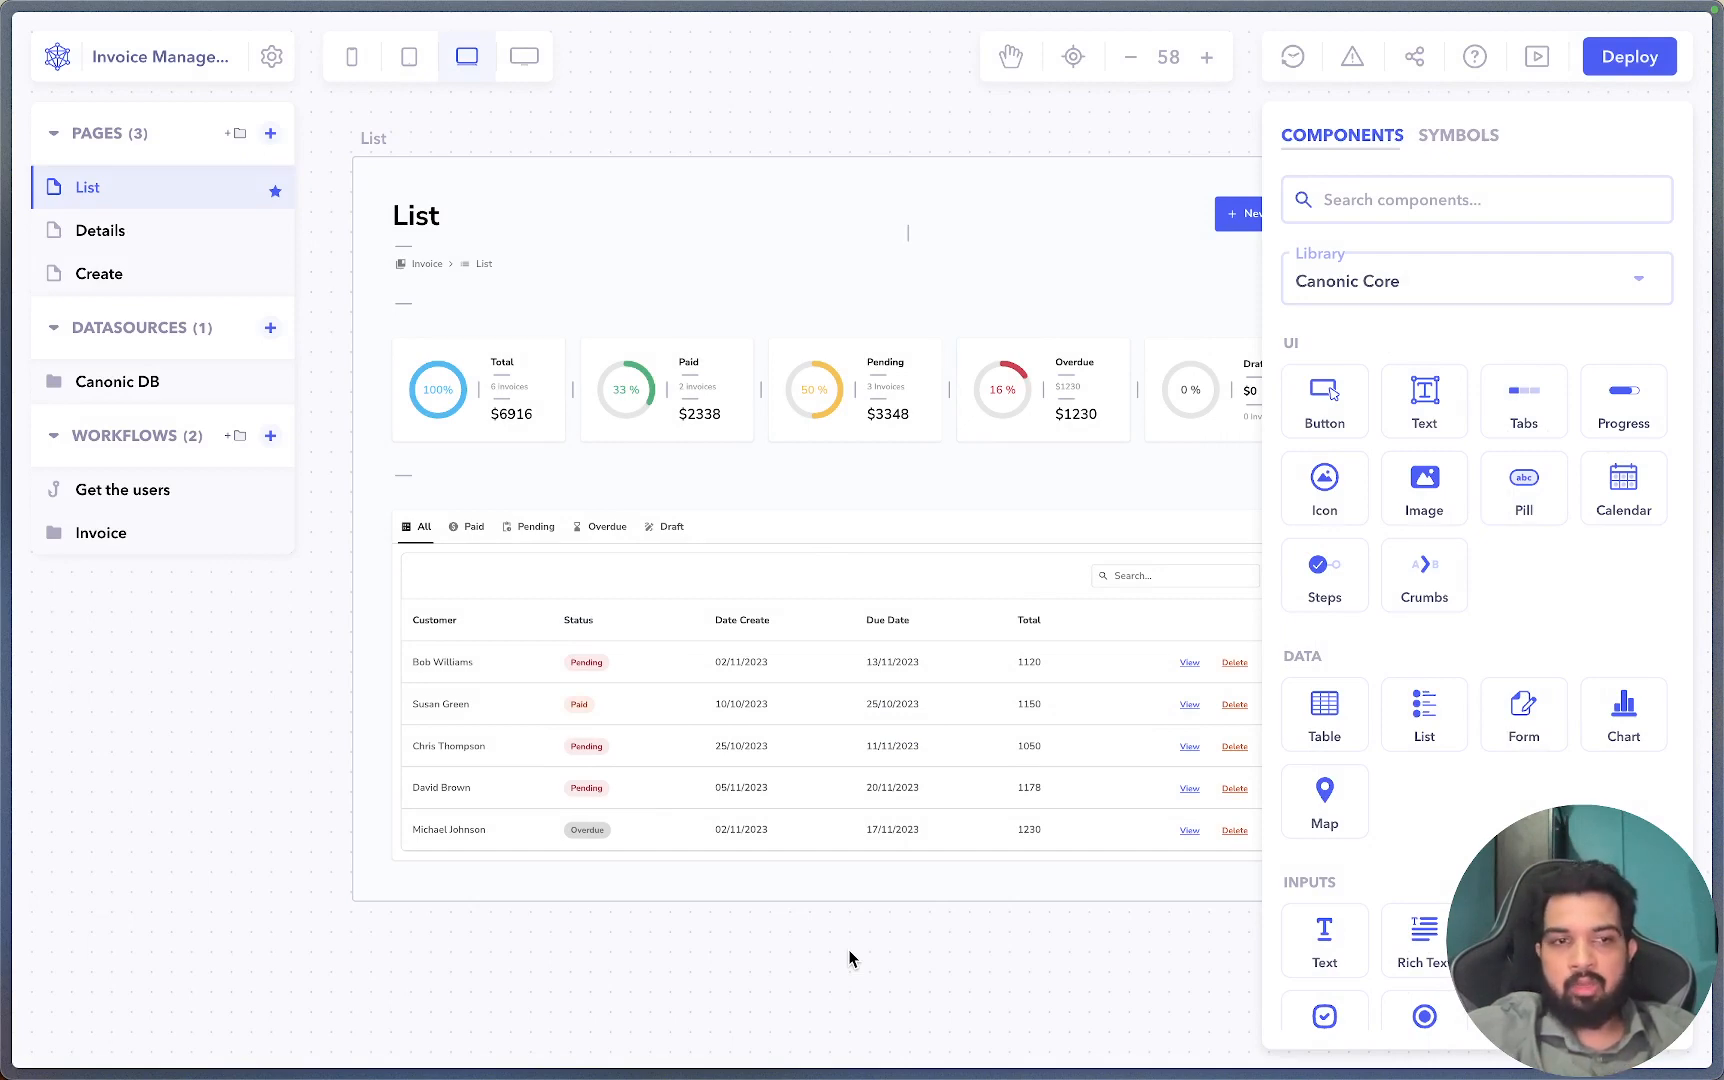
pyautogui.rightClick(208, 501)
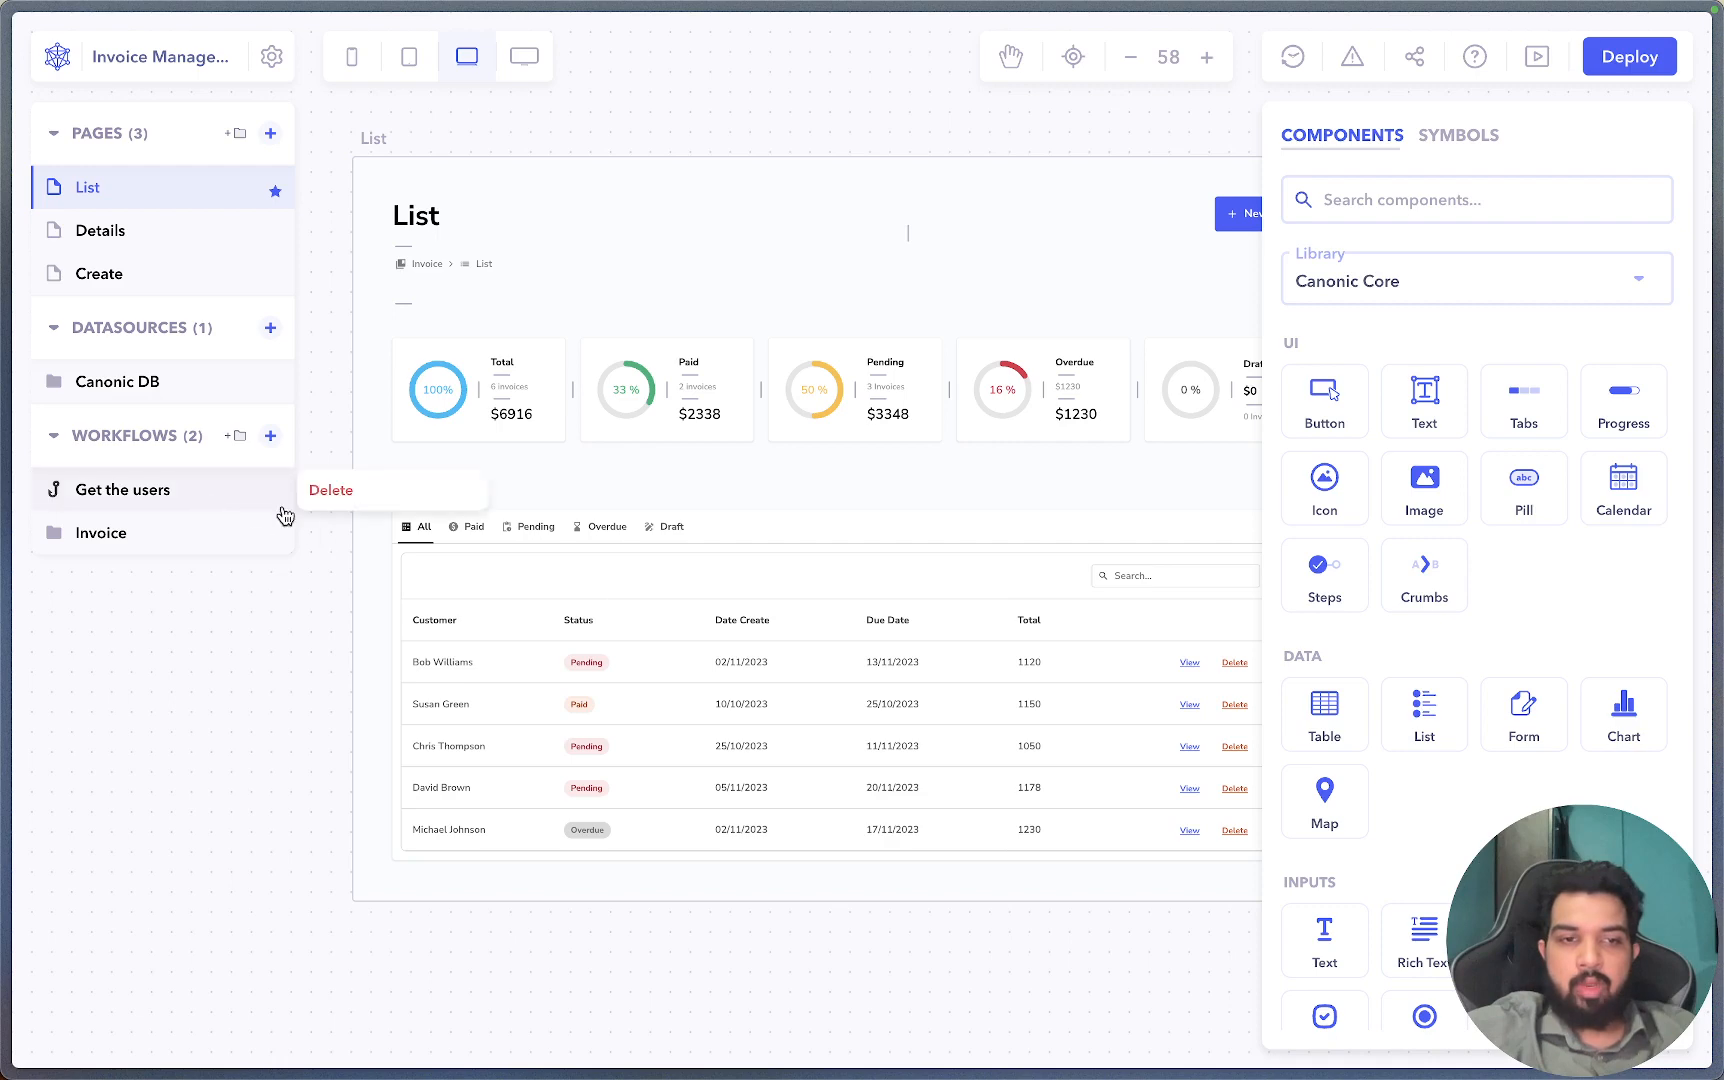
pyautogui.click(331, 490)
pyautogui.click(1074, 633)
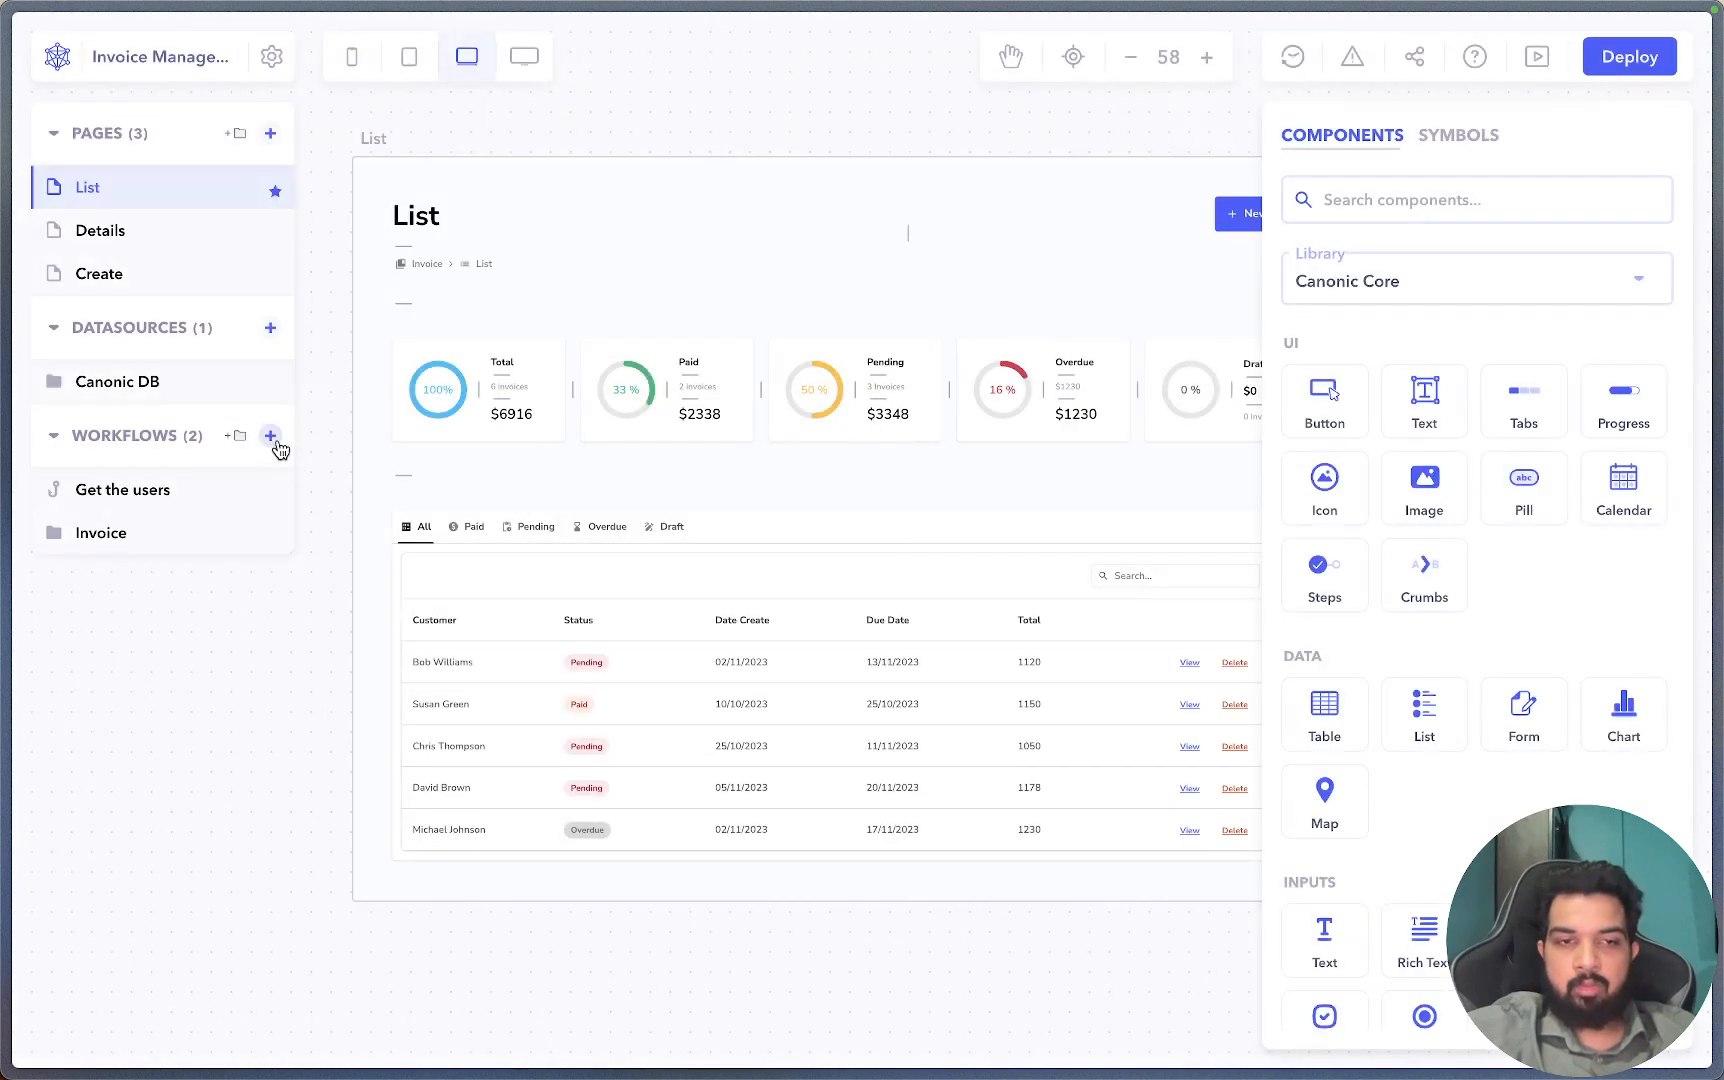
# Start a new workflow and check the Users sheet's name, email, password, role and isVerified columns.
pyautogui.click(272, 438)
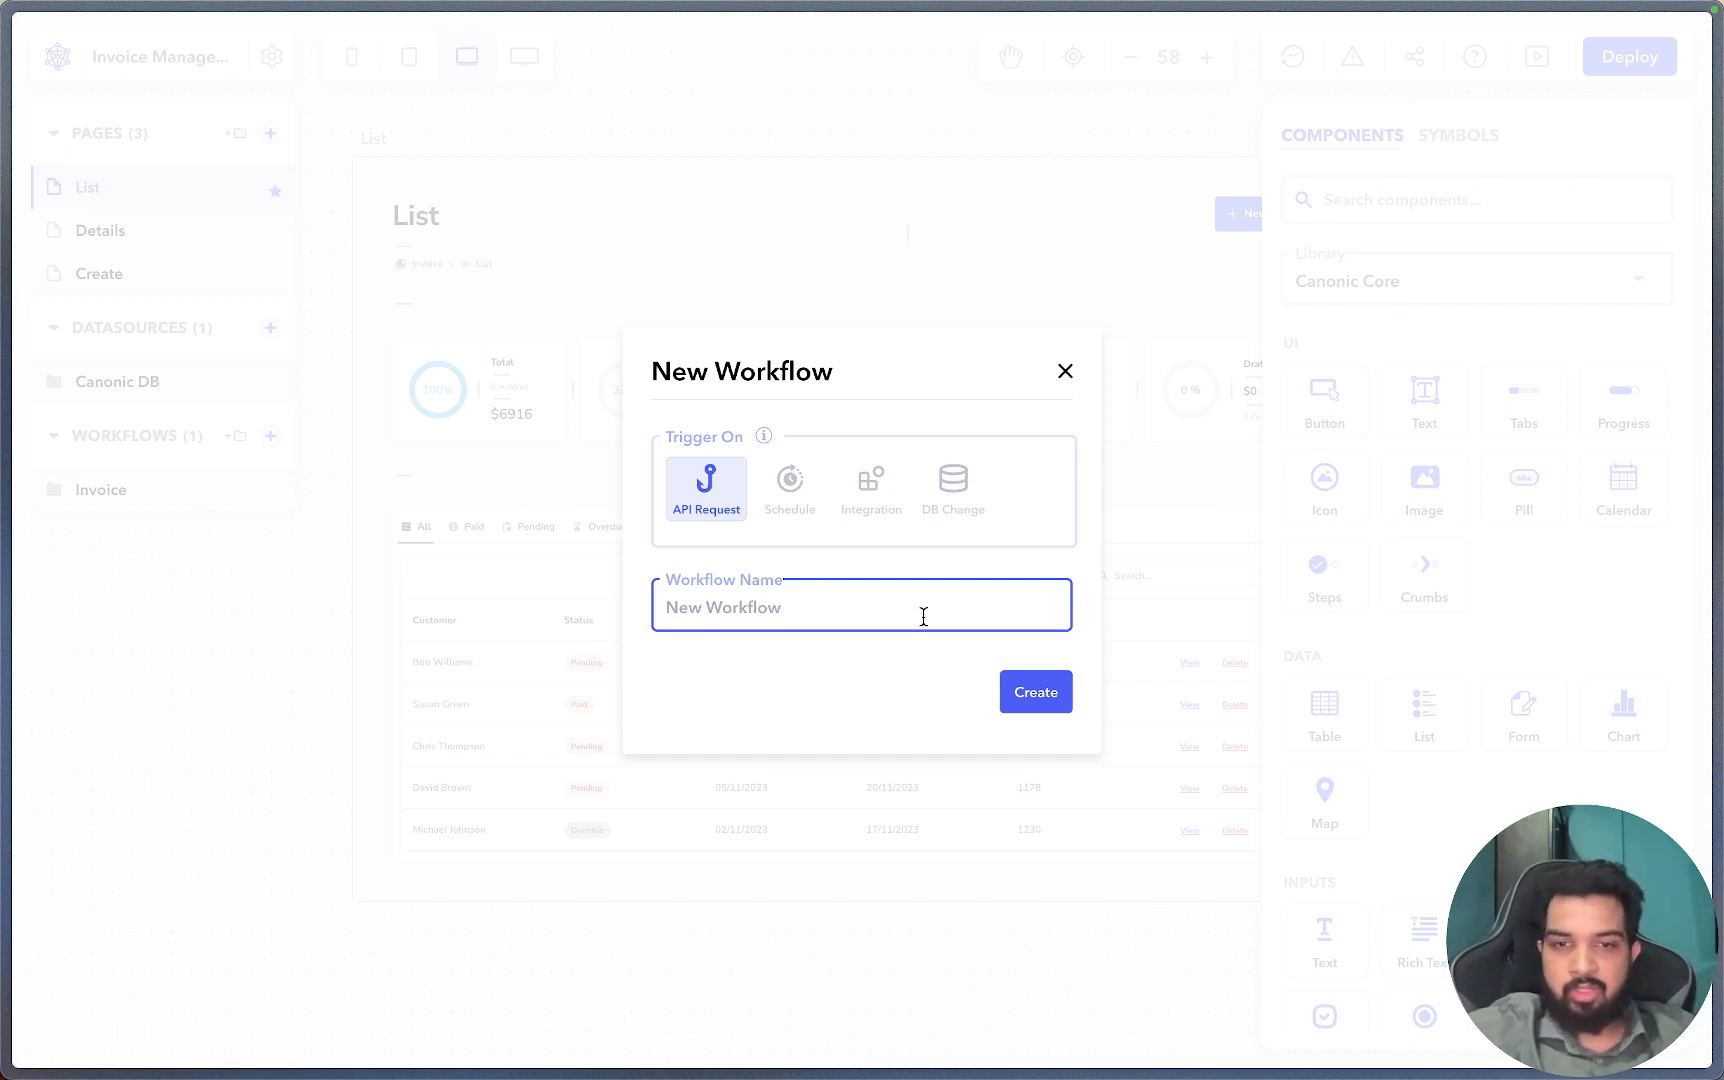
pyautogui.moveTo(38, 400)
pyautogui.click(69, 366)
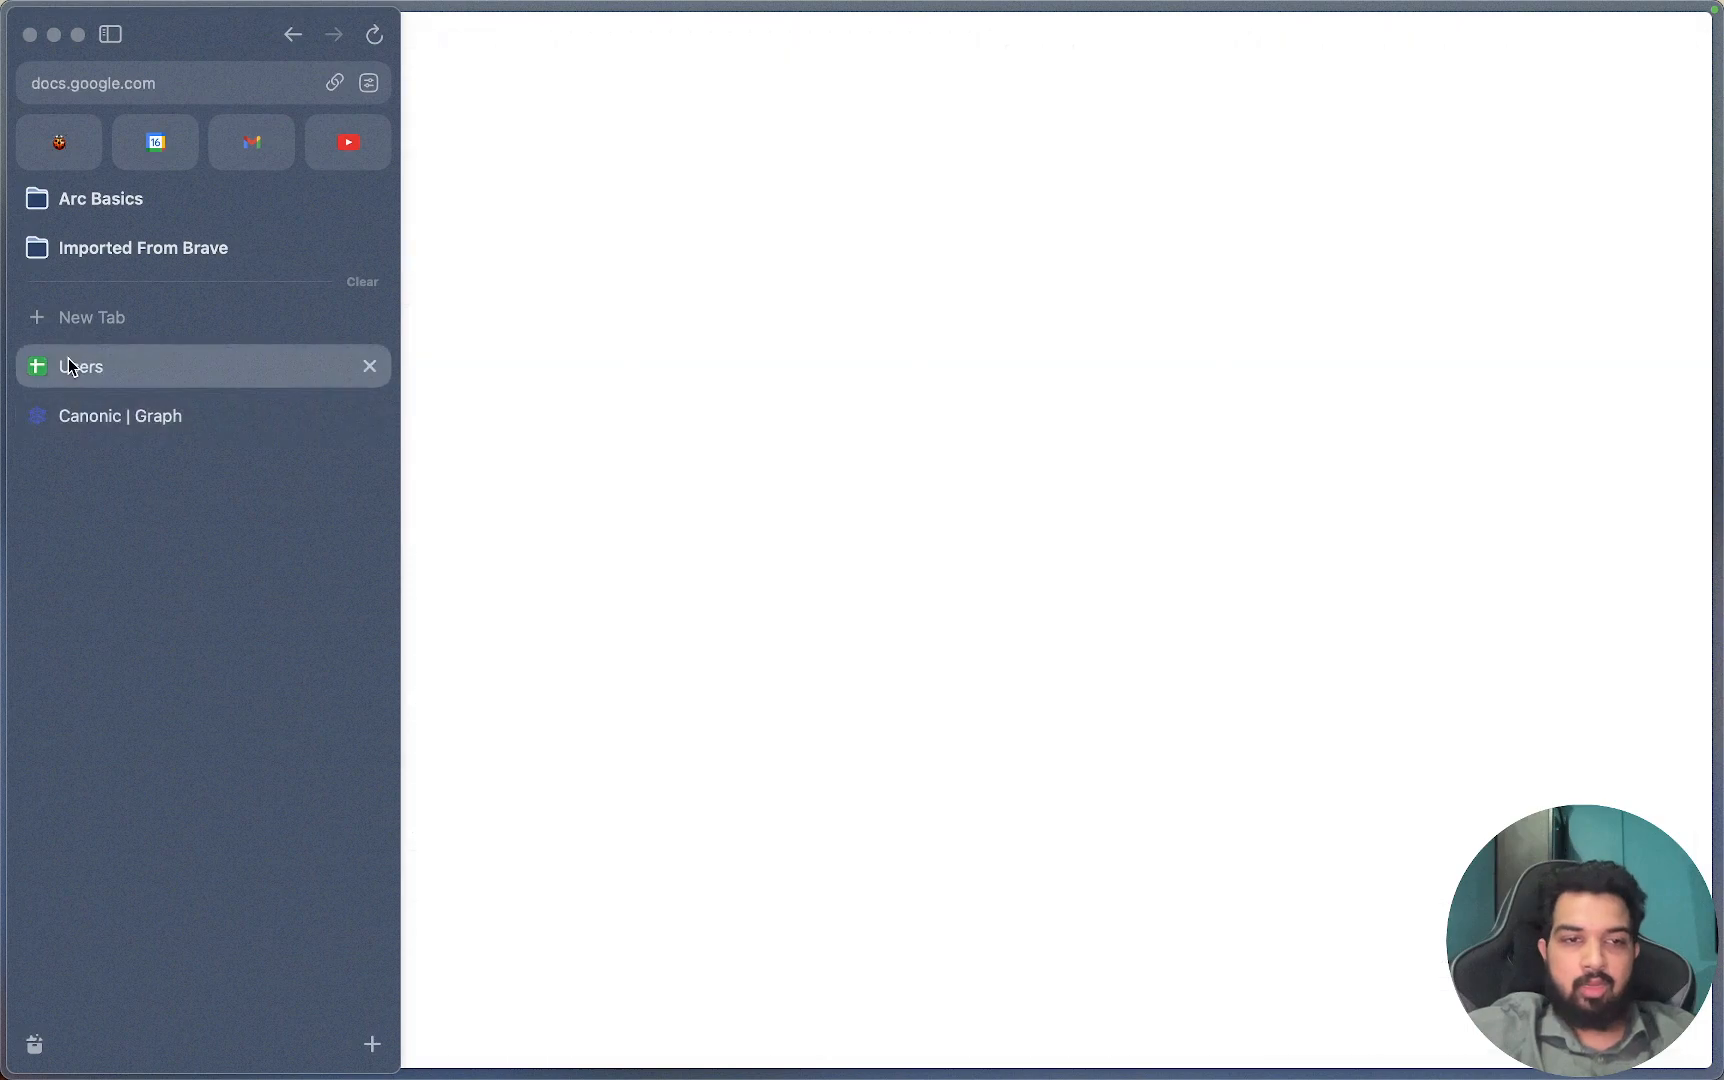
pyautogui.moveTo(695, 324); pyautogui.dragTo(96, 227)
pyautogui.moveTo(3, 311)
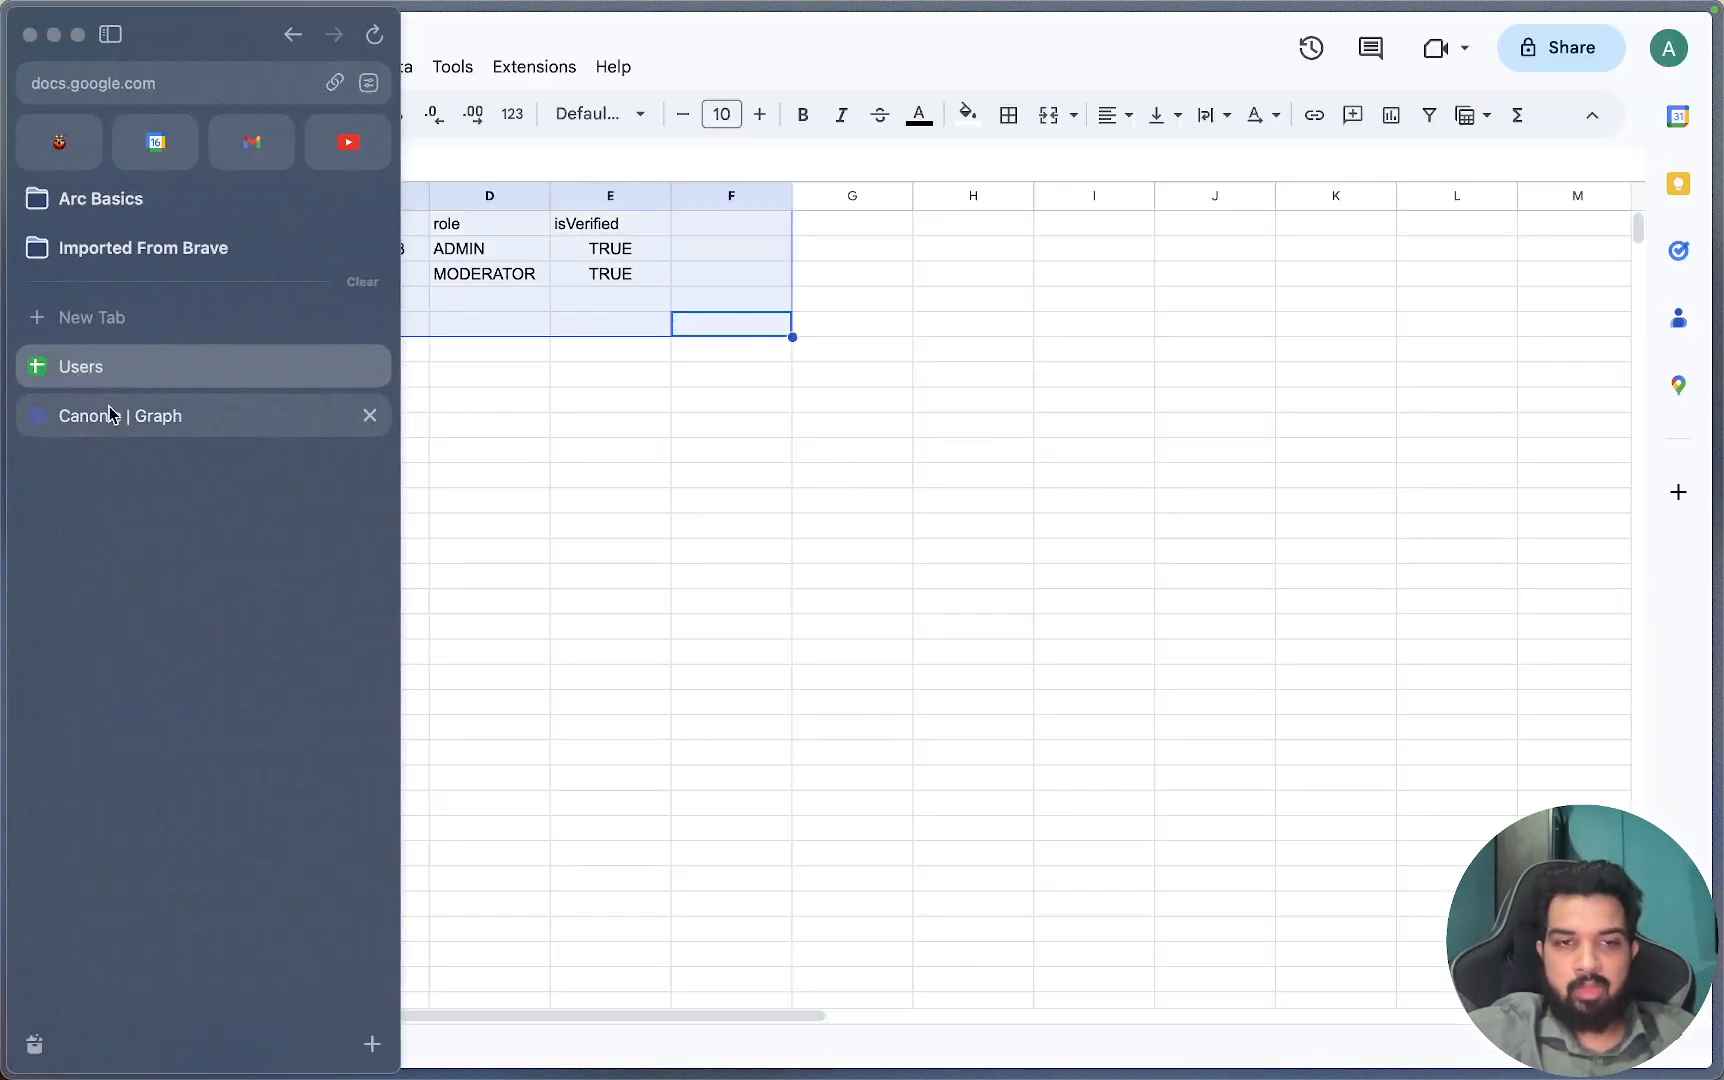
pyautogui.click(108, 414)
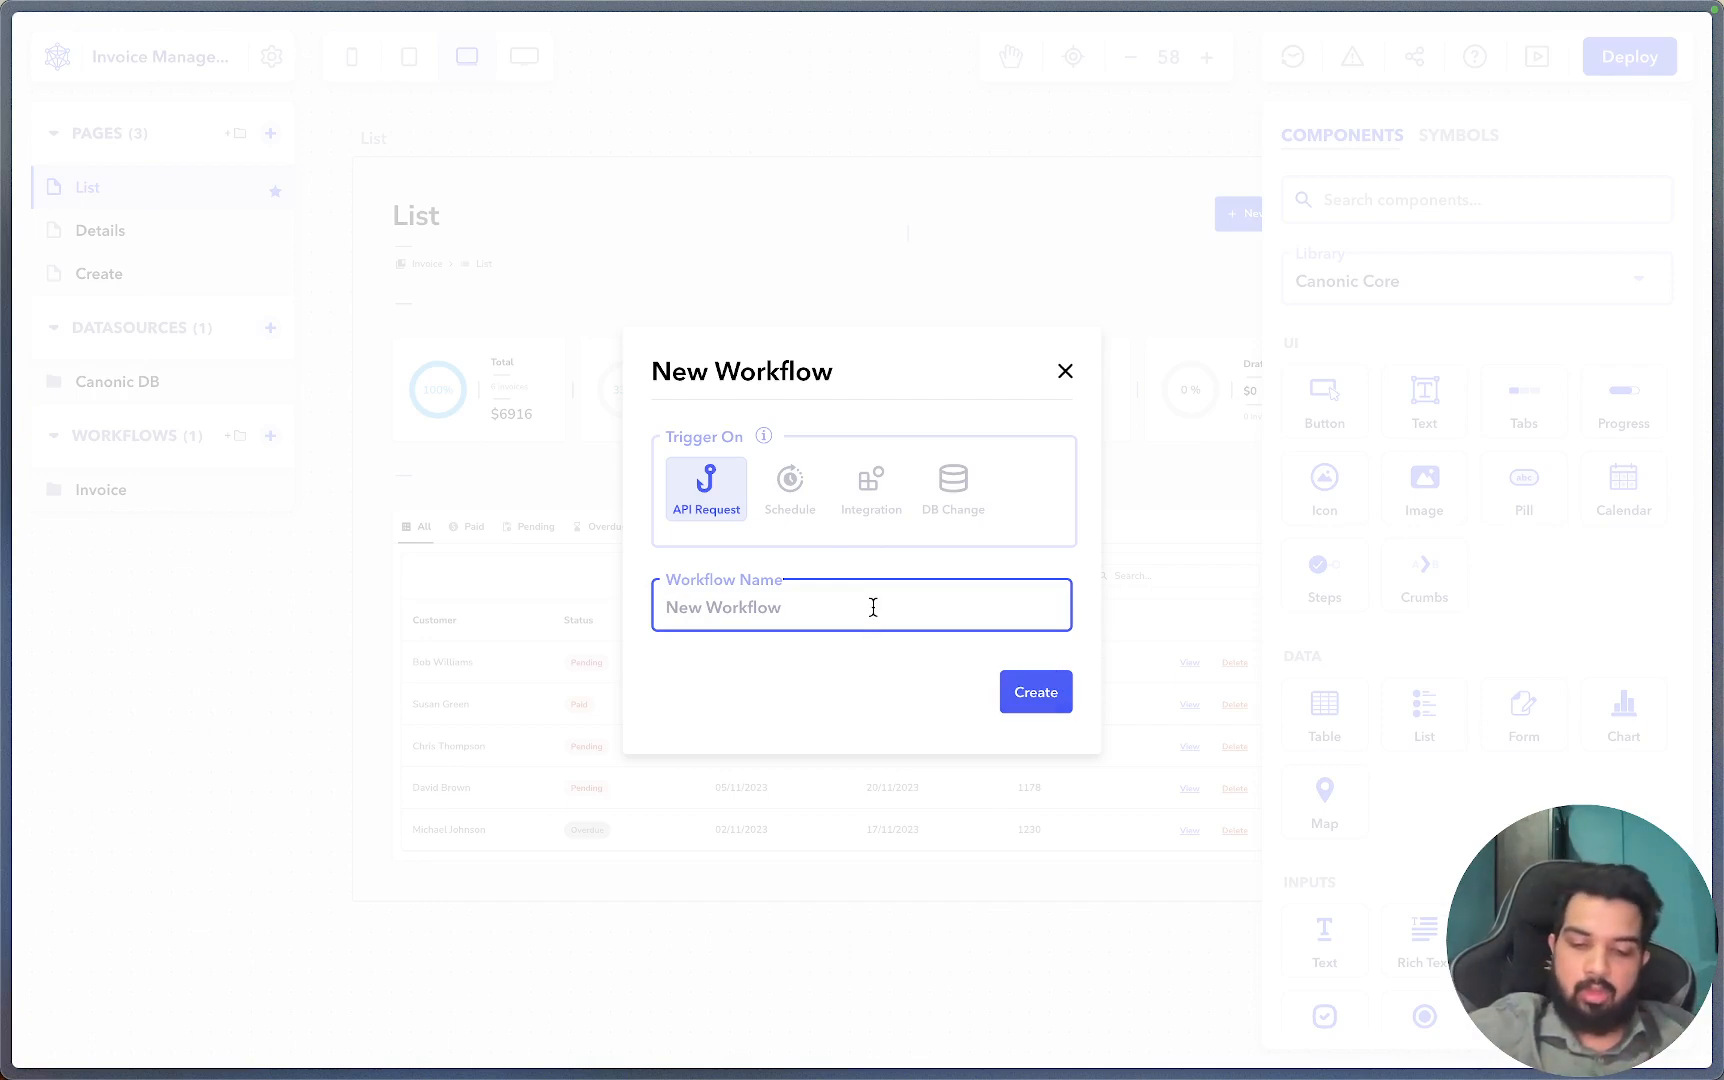
# Create the 'Create users' workflow with a Google Sheets integration step named 'Get the users from GS'.
pyautogui.write('Cr')
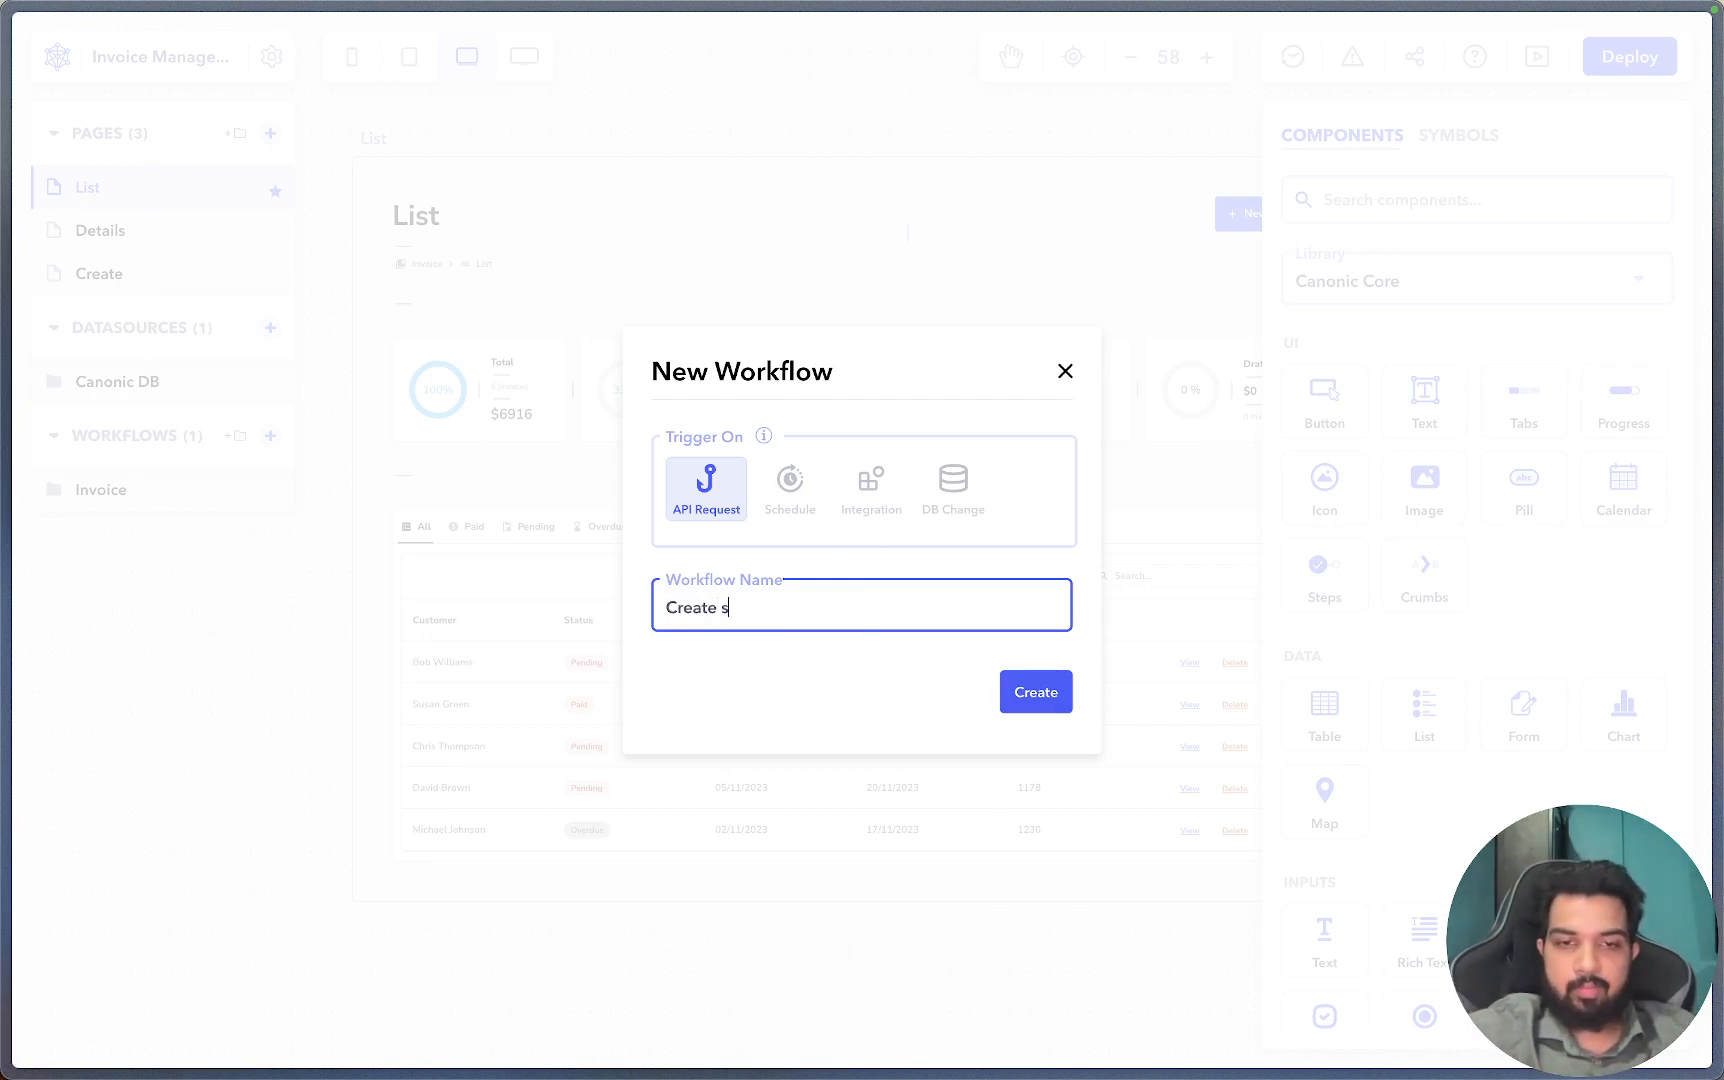
pyautogui.write('eate users')
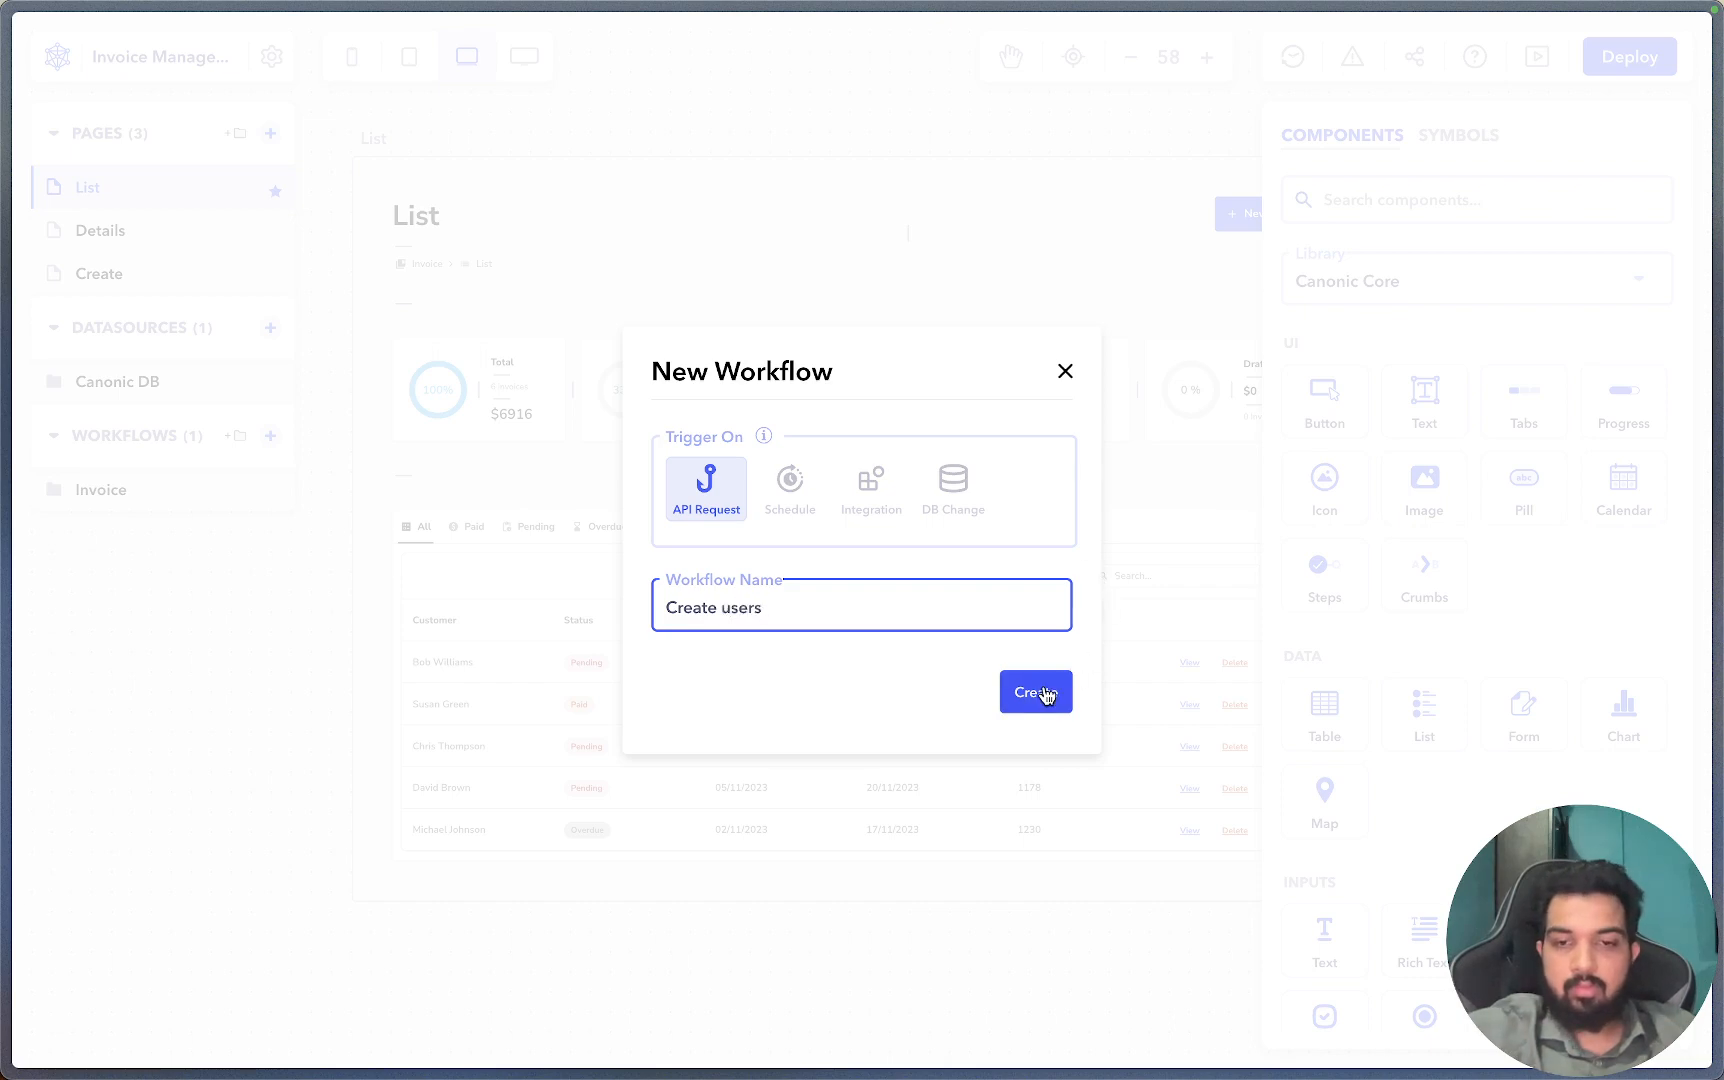
pyautogui.click(1043, 693)
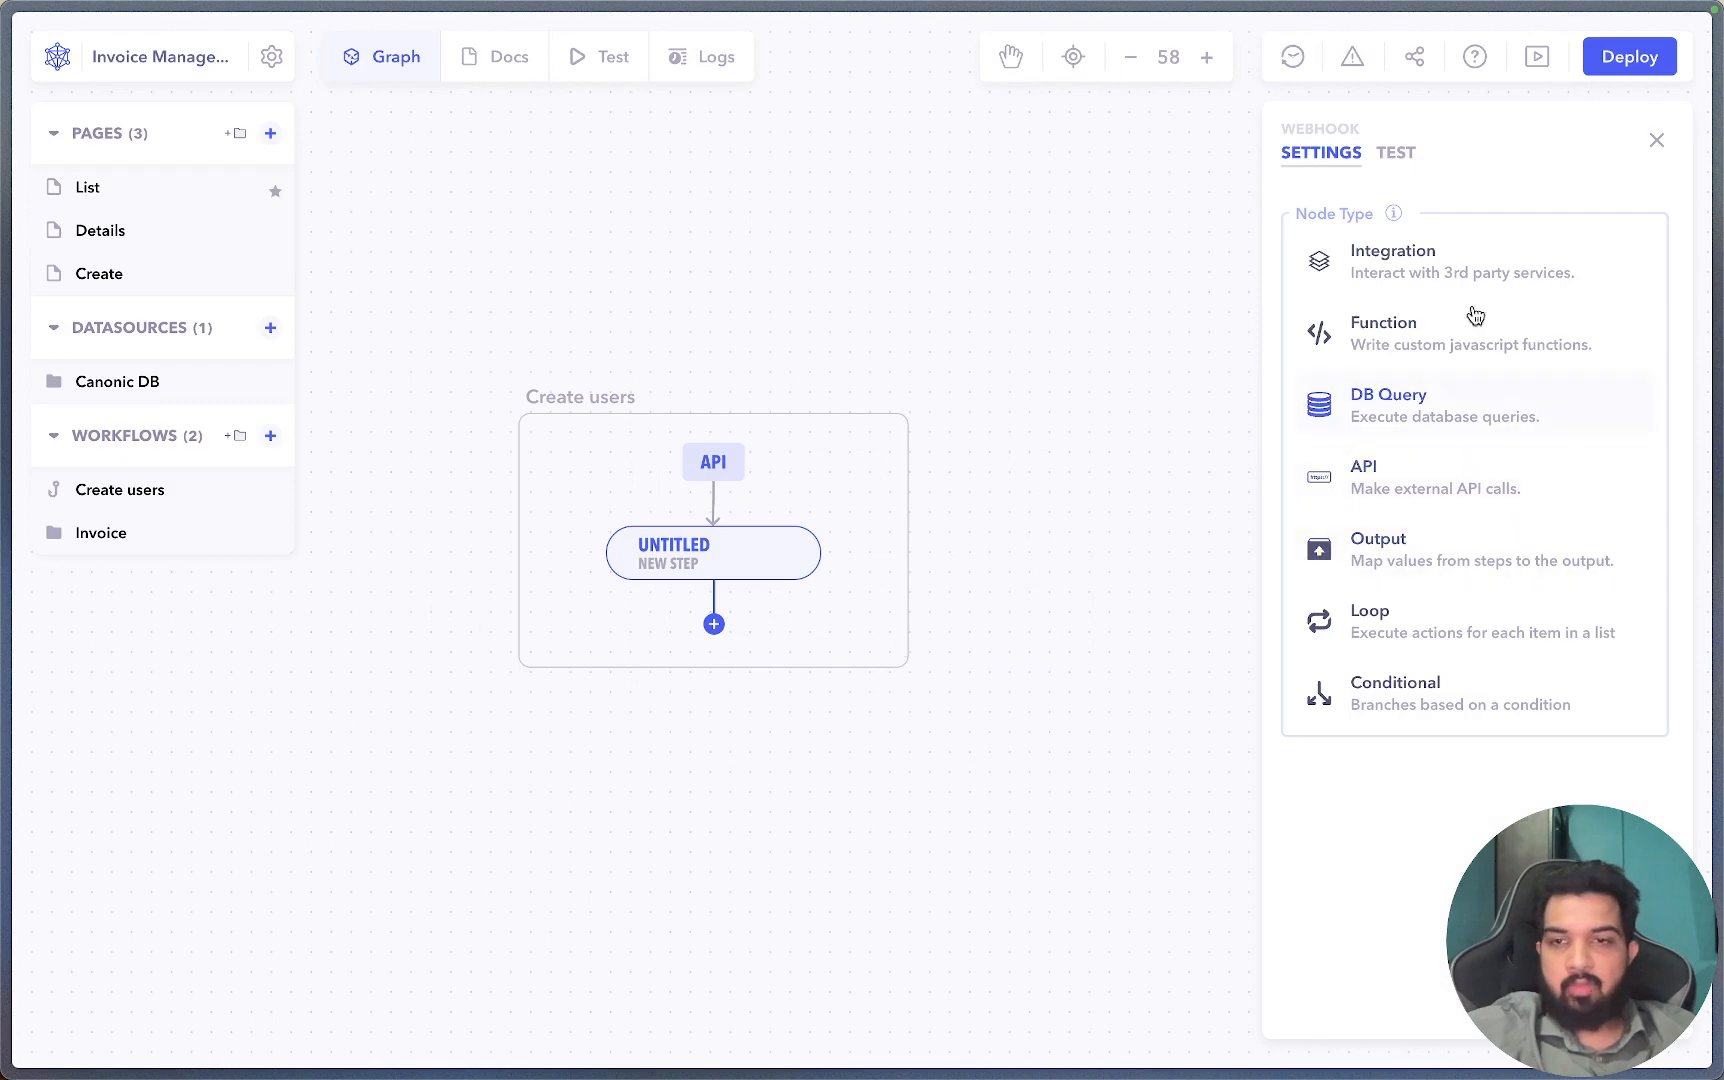
pyautogui.moveTo(8, 352)
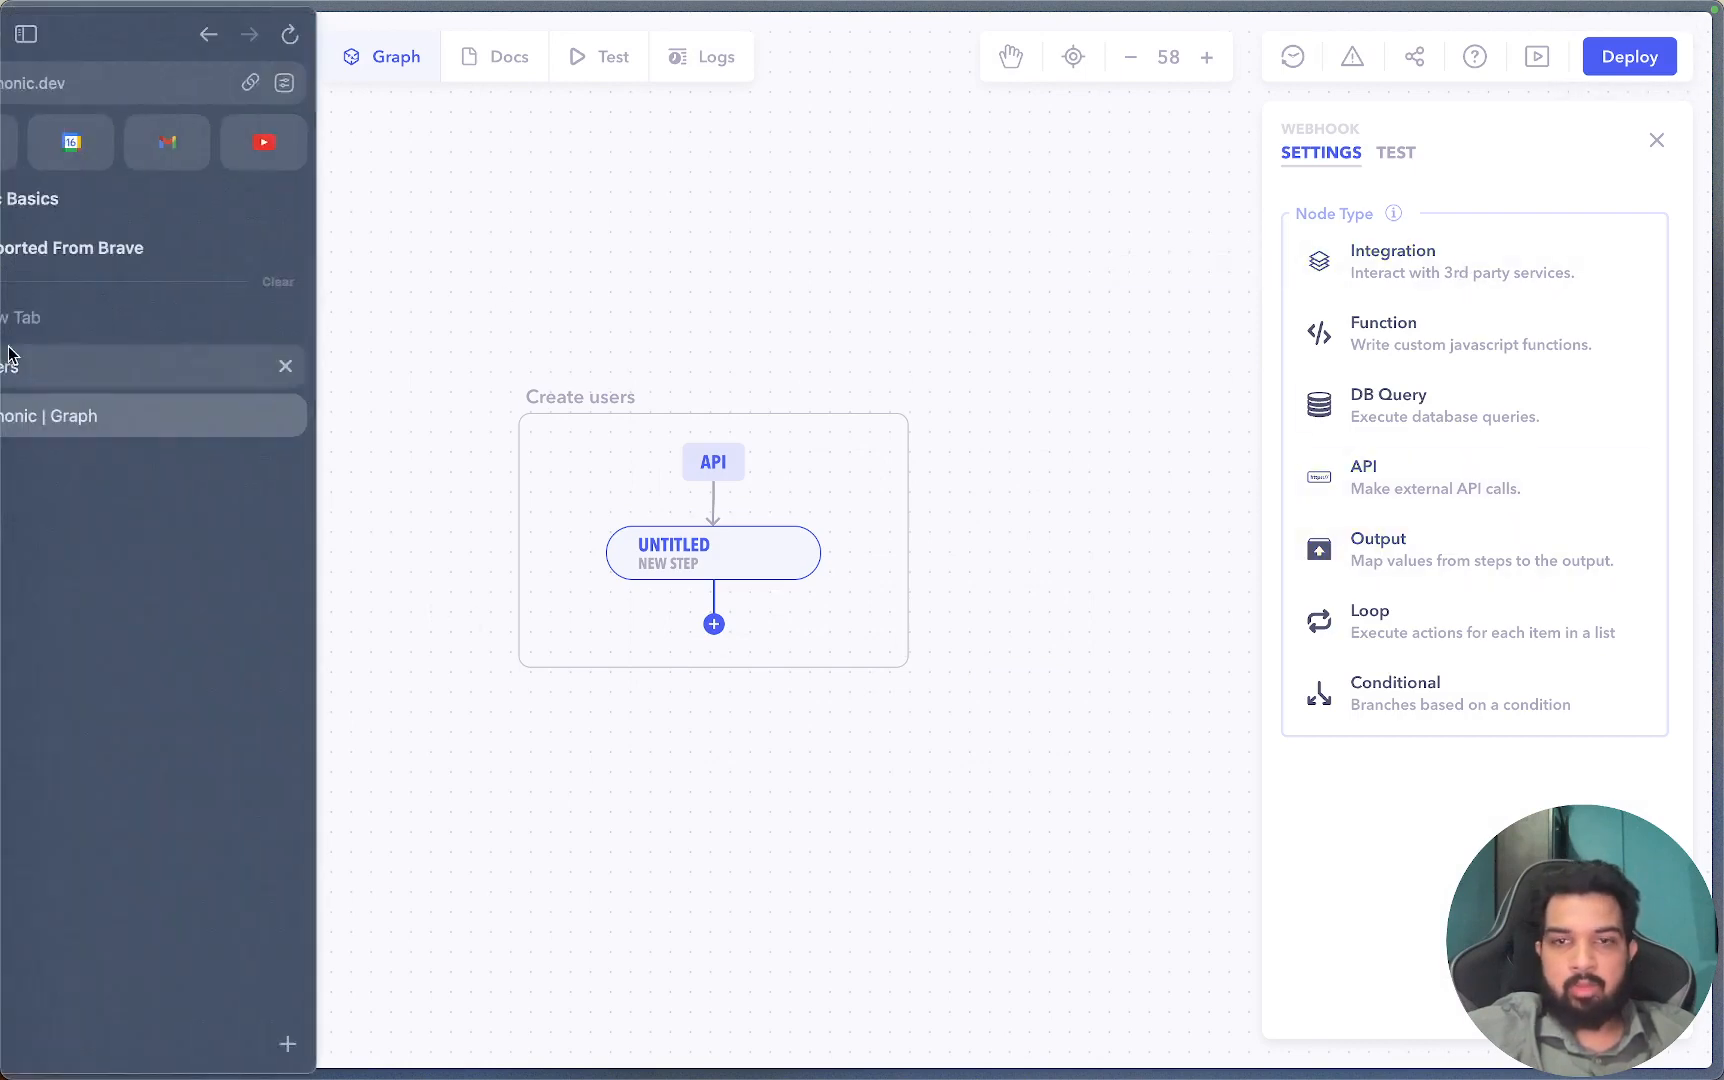
pyautogui.click(1436, 272)
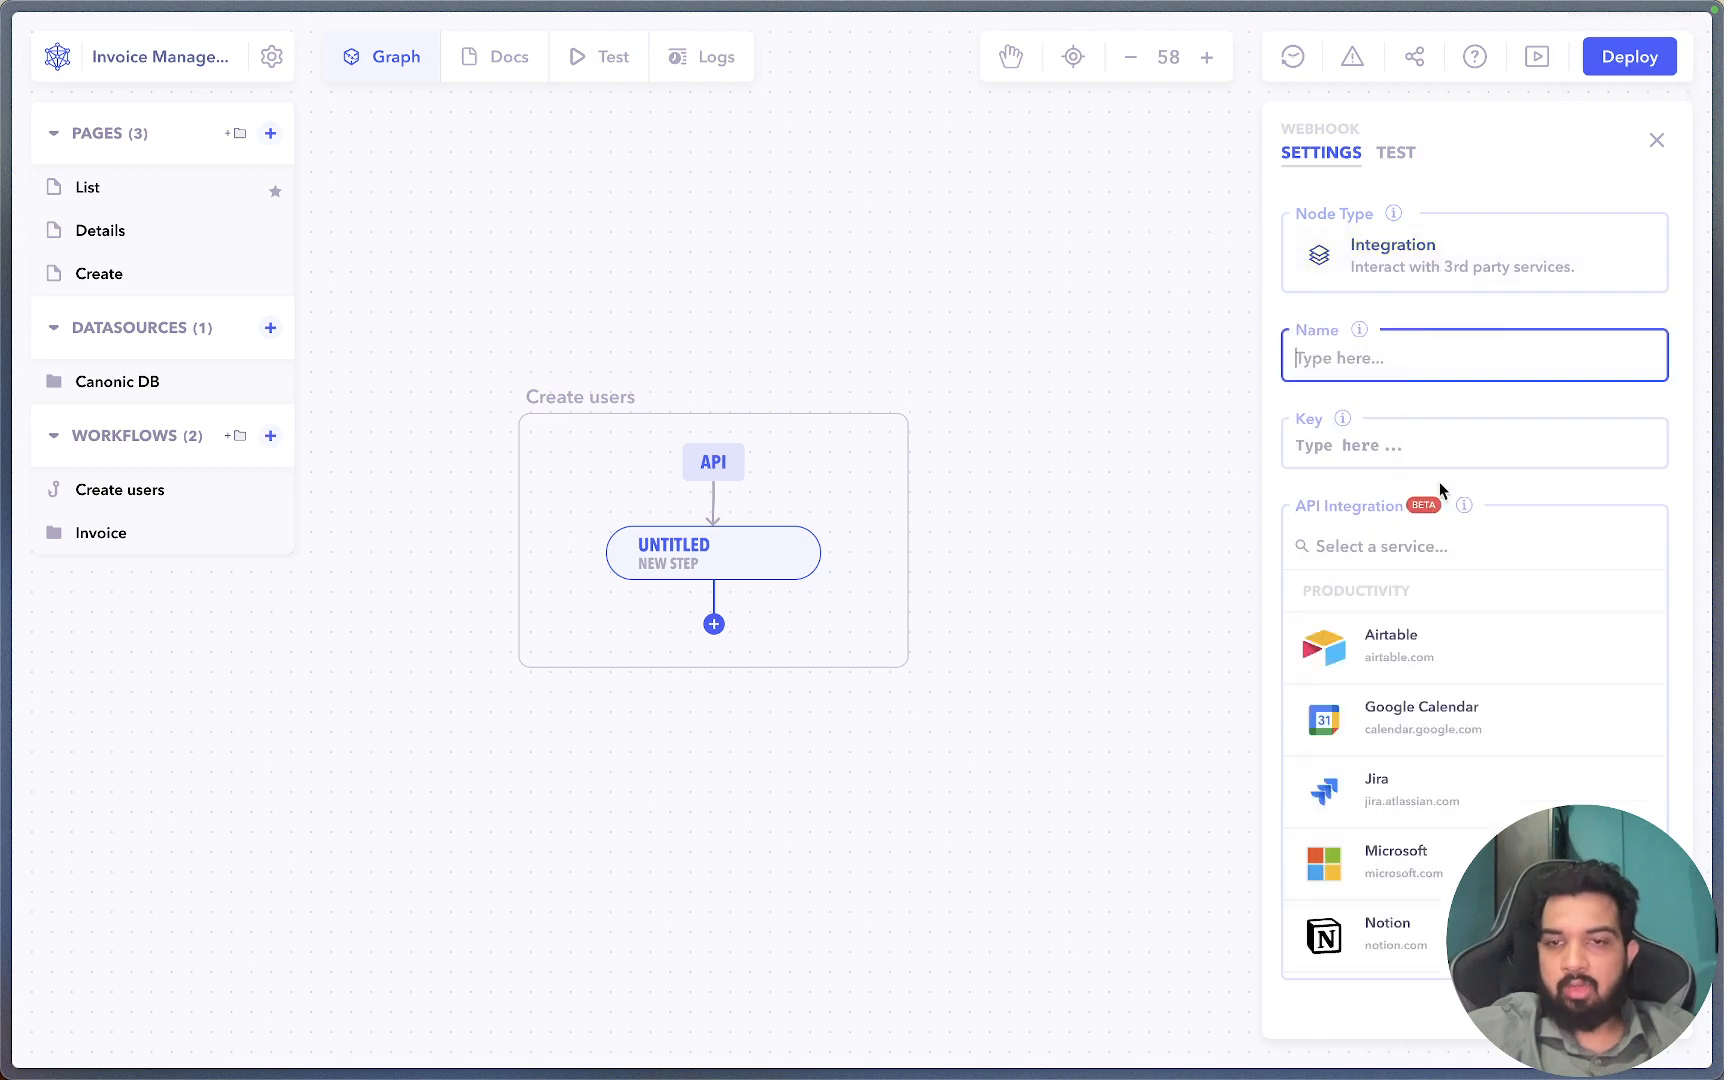
pyautogui.click(1386, 543)
pyautogui.write('She')
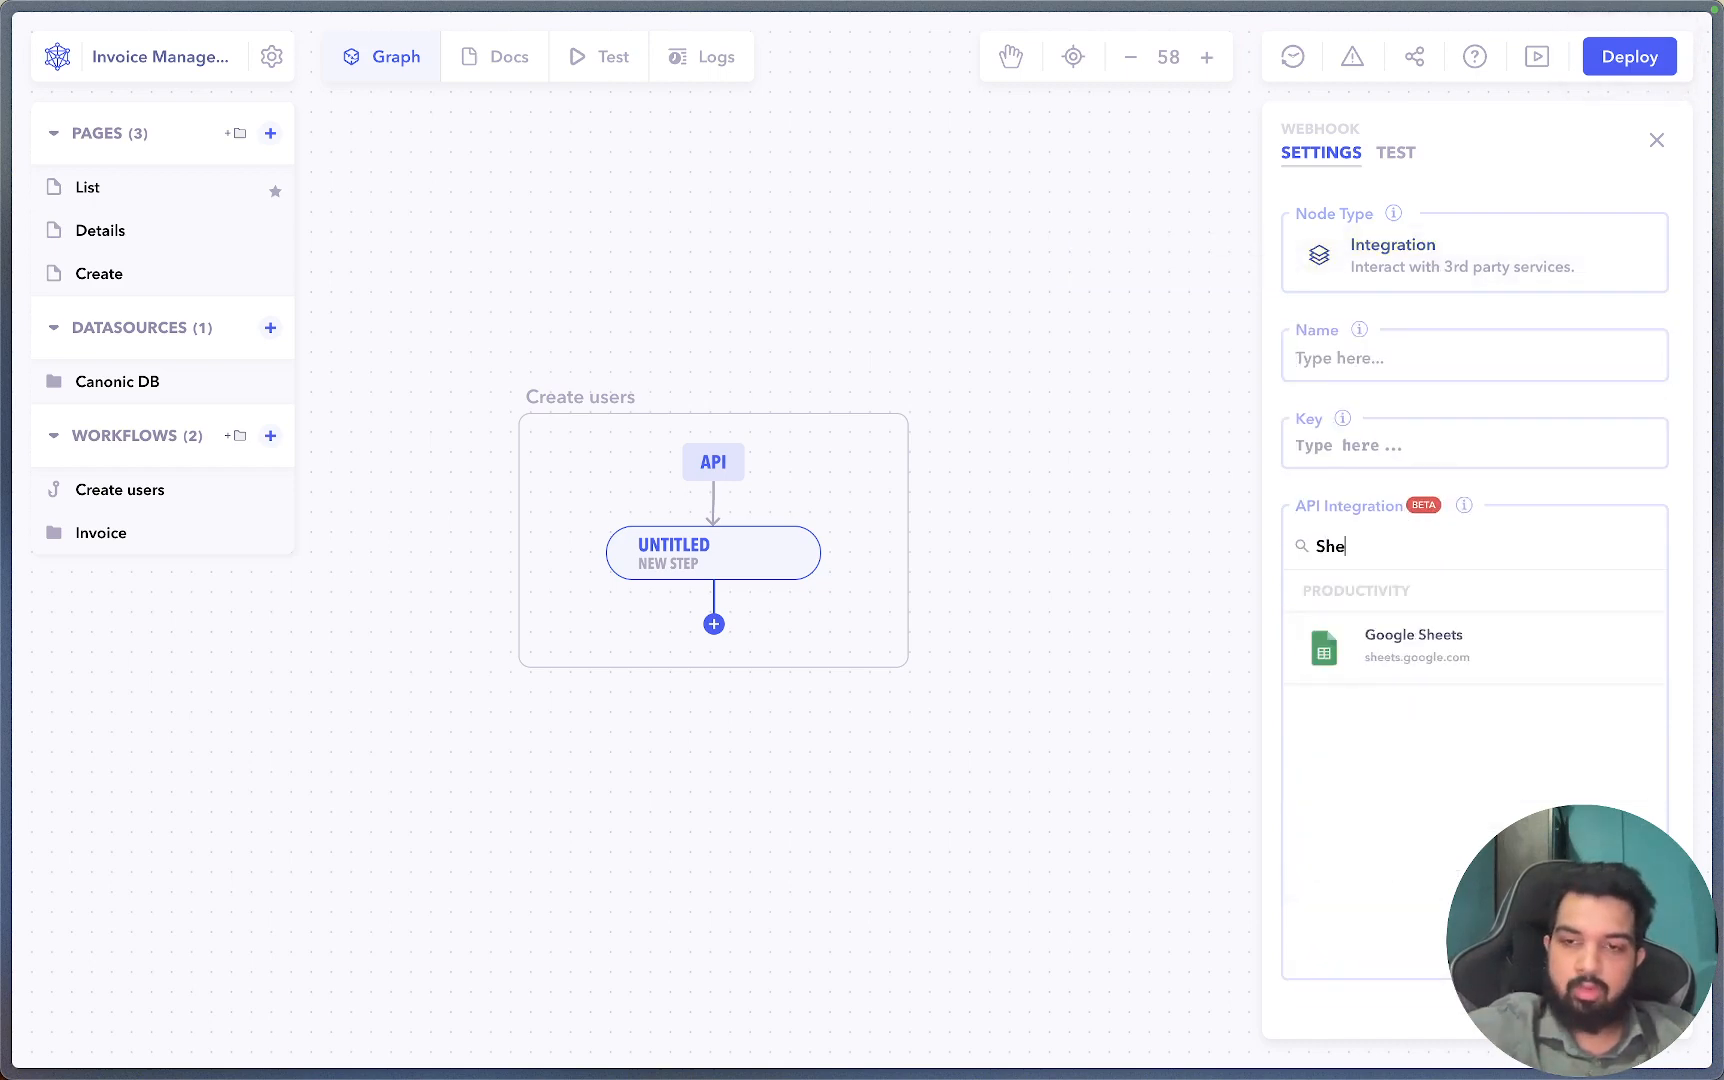
pyautogui.click(1412, 646)
pyautogui.click(1410, 361)
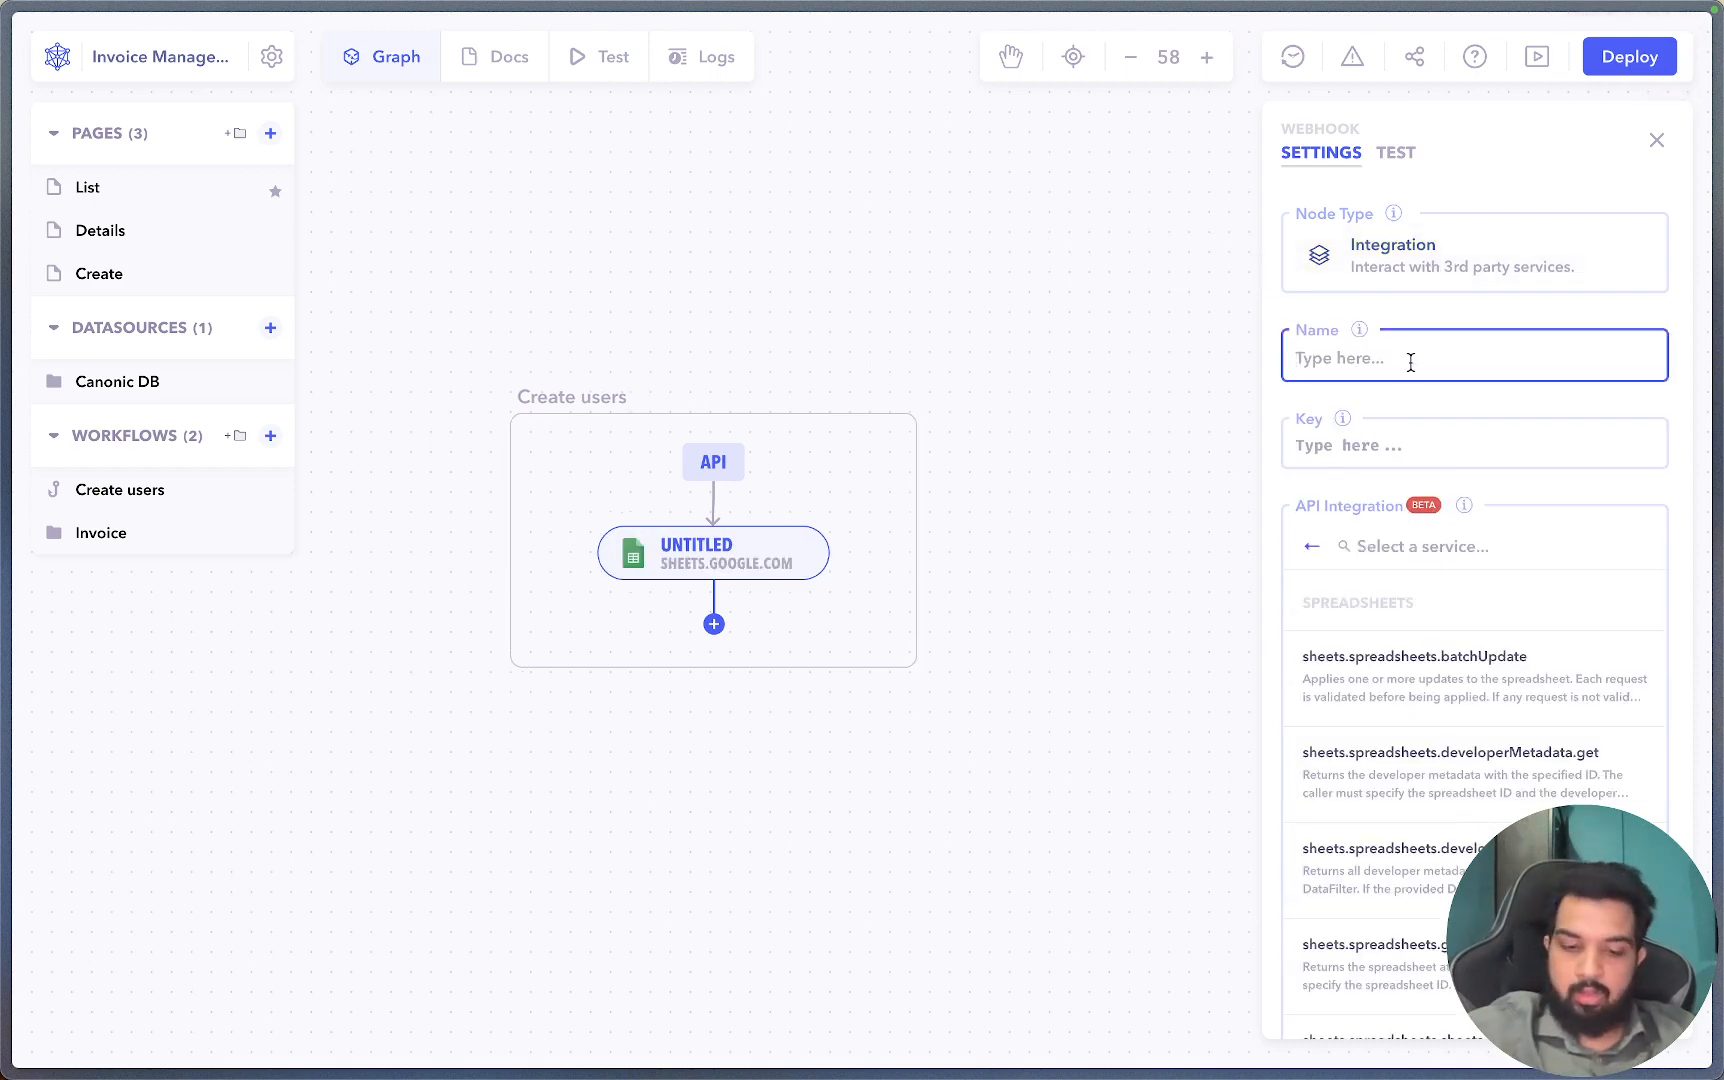
pyautogui.write('Get the use')
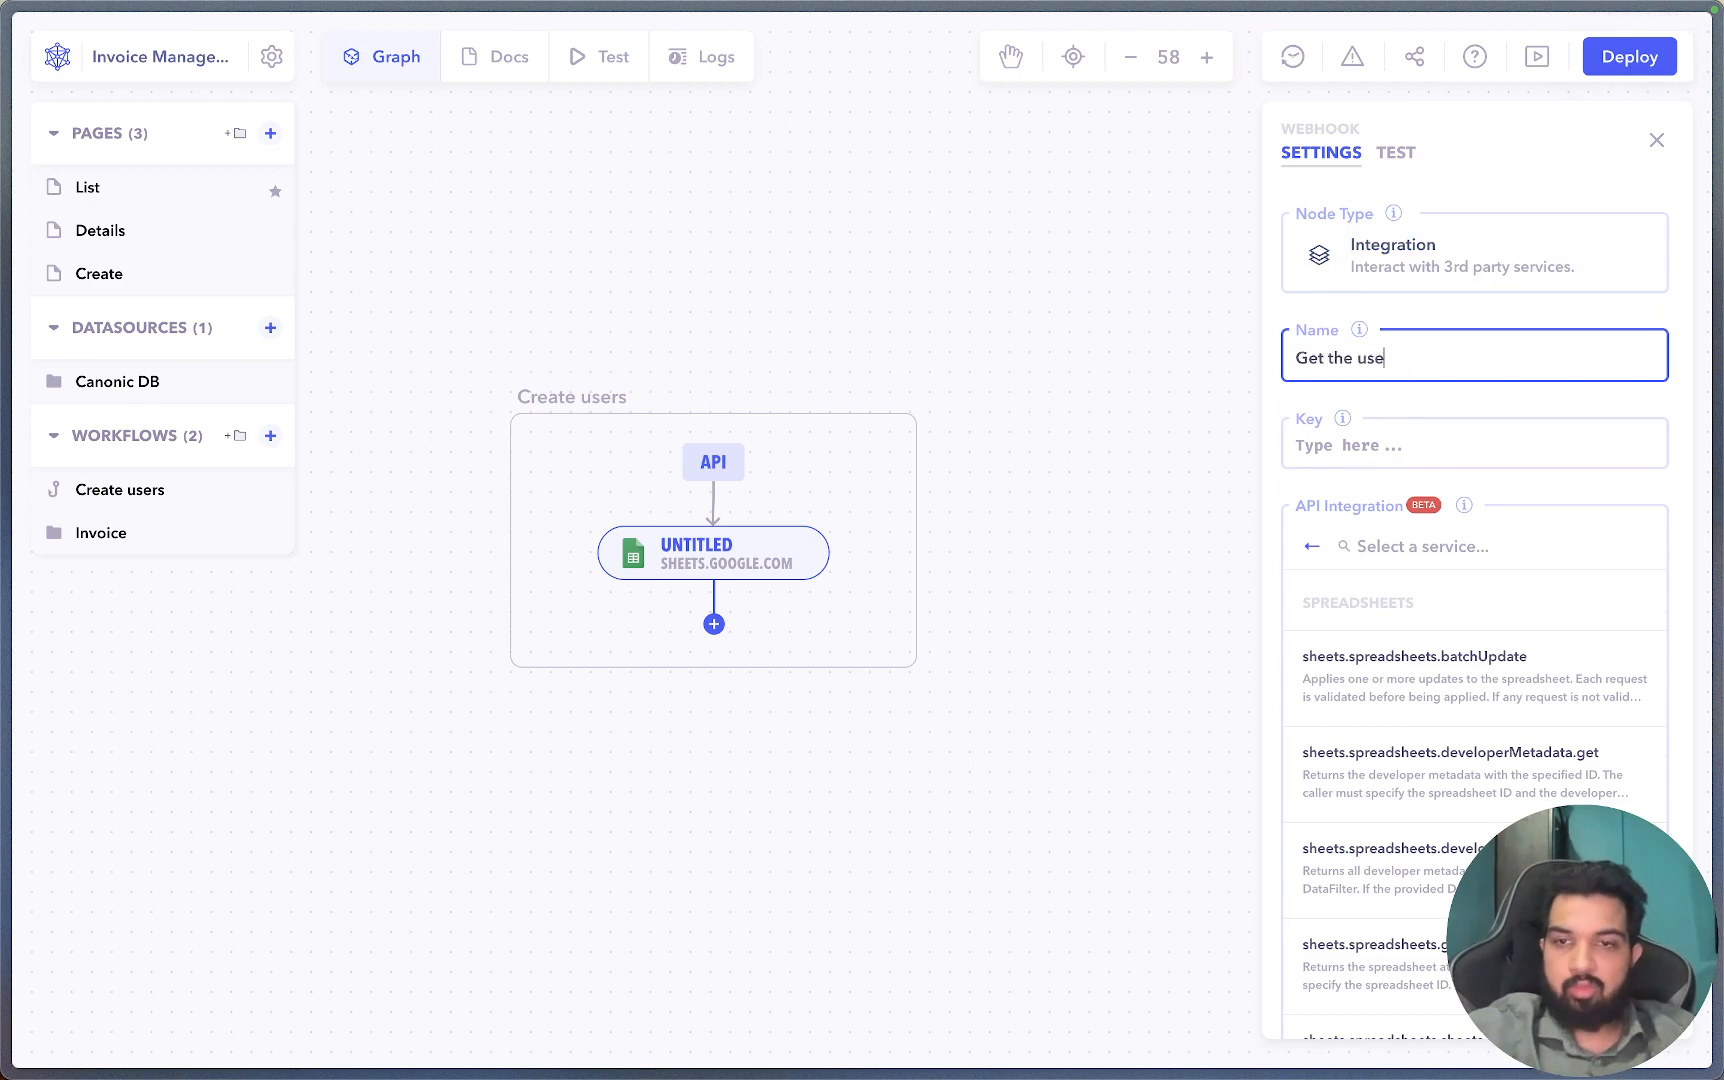
pyautogui.write('rs from ')
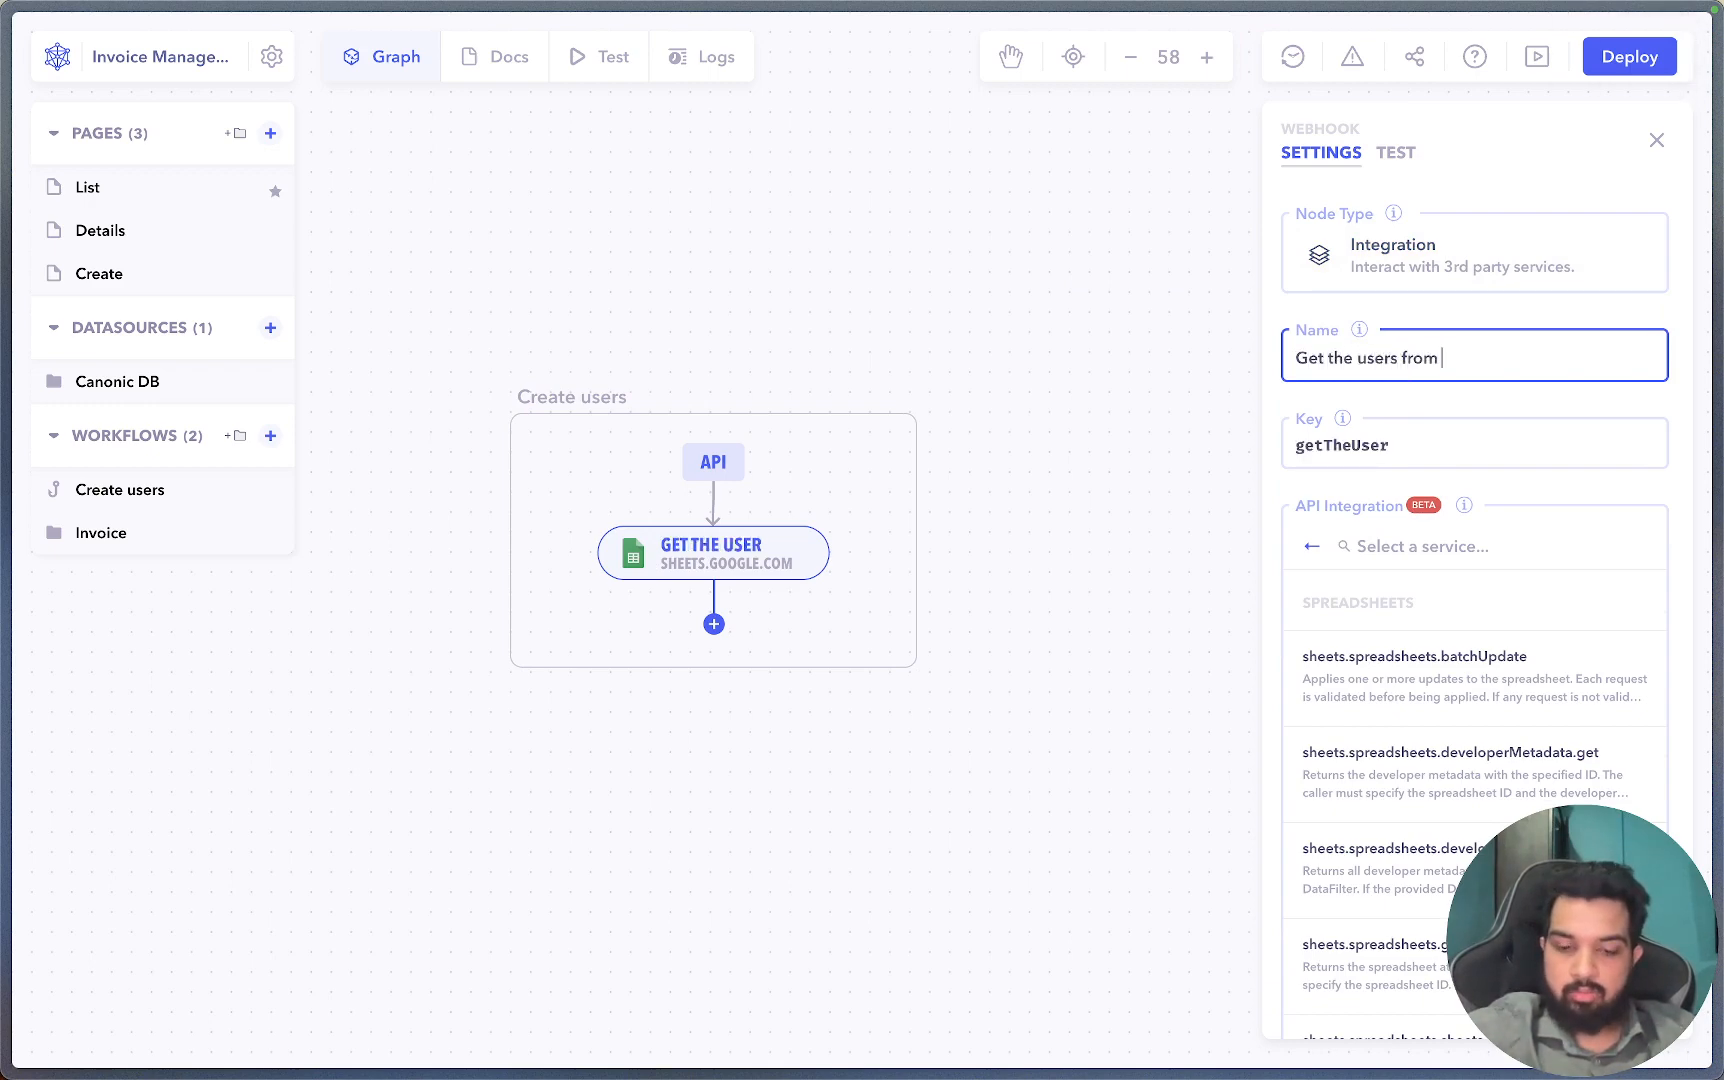
pyautogui.write('GS')
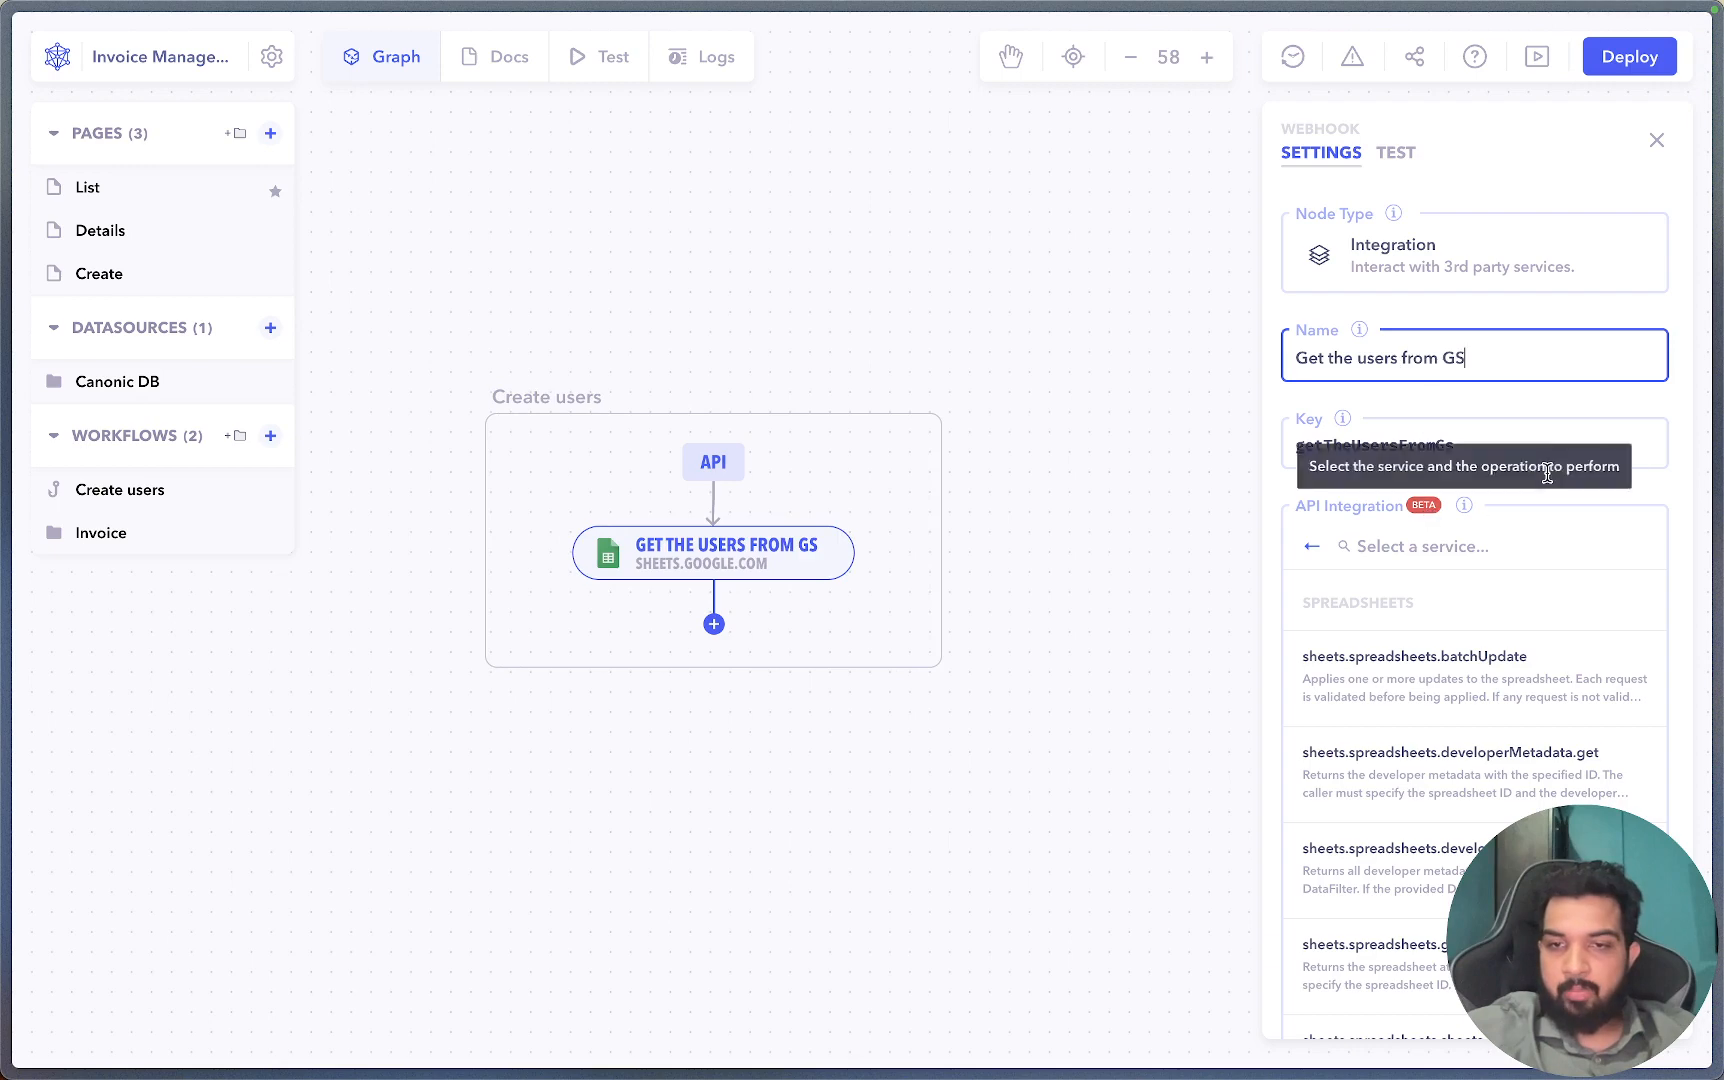
# Set the Sheets step's operation to sheets.spreadsheets.values.get.
pyautogui.click(1573, 498)
pyautogui.scroll(-10, 1482, 738)
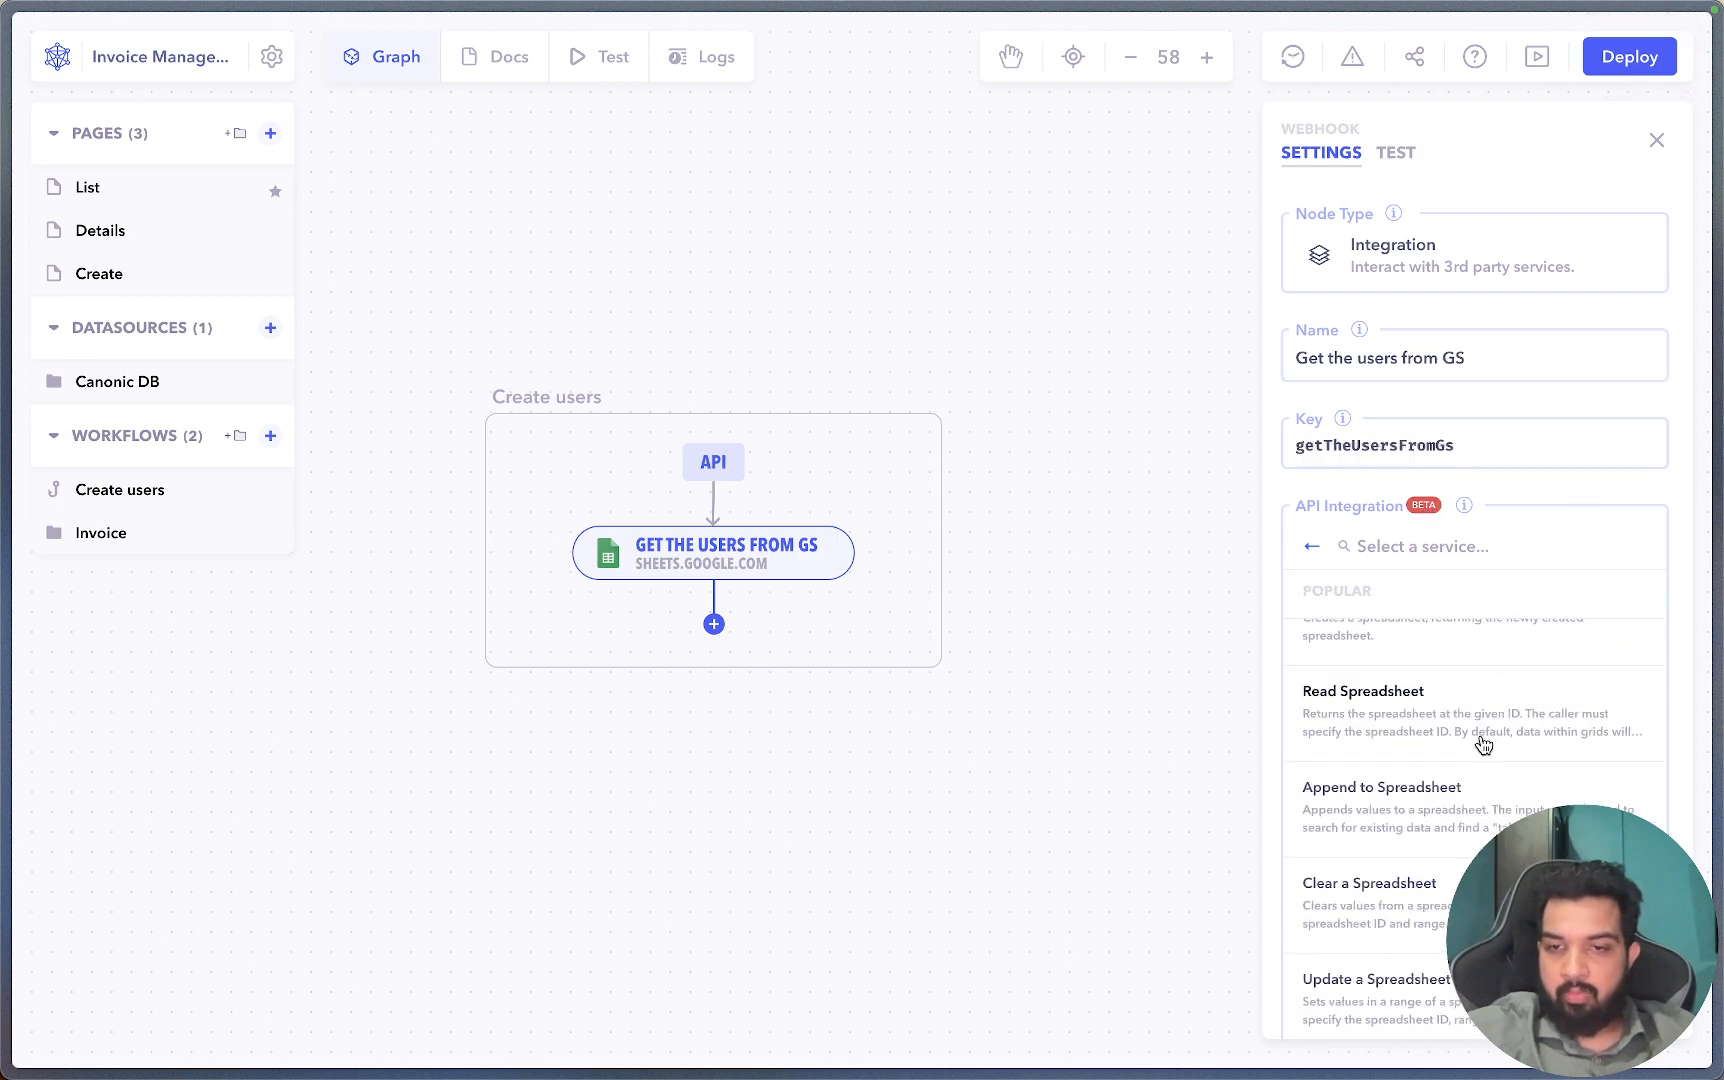
pyautogui.scroll(3, 1453, 819)
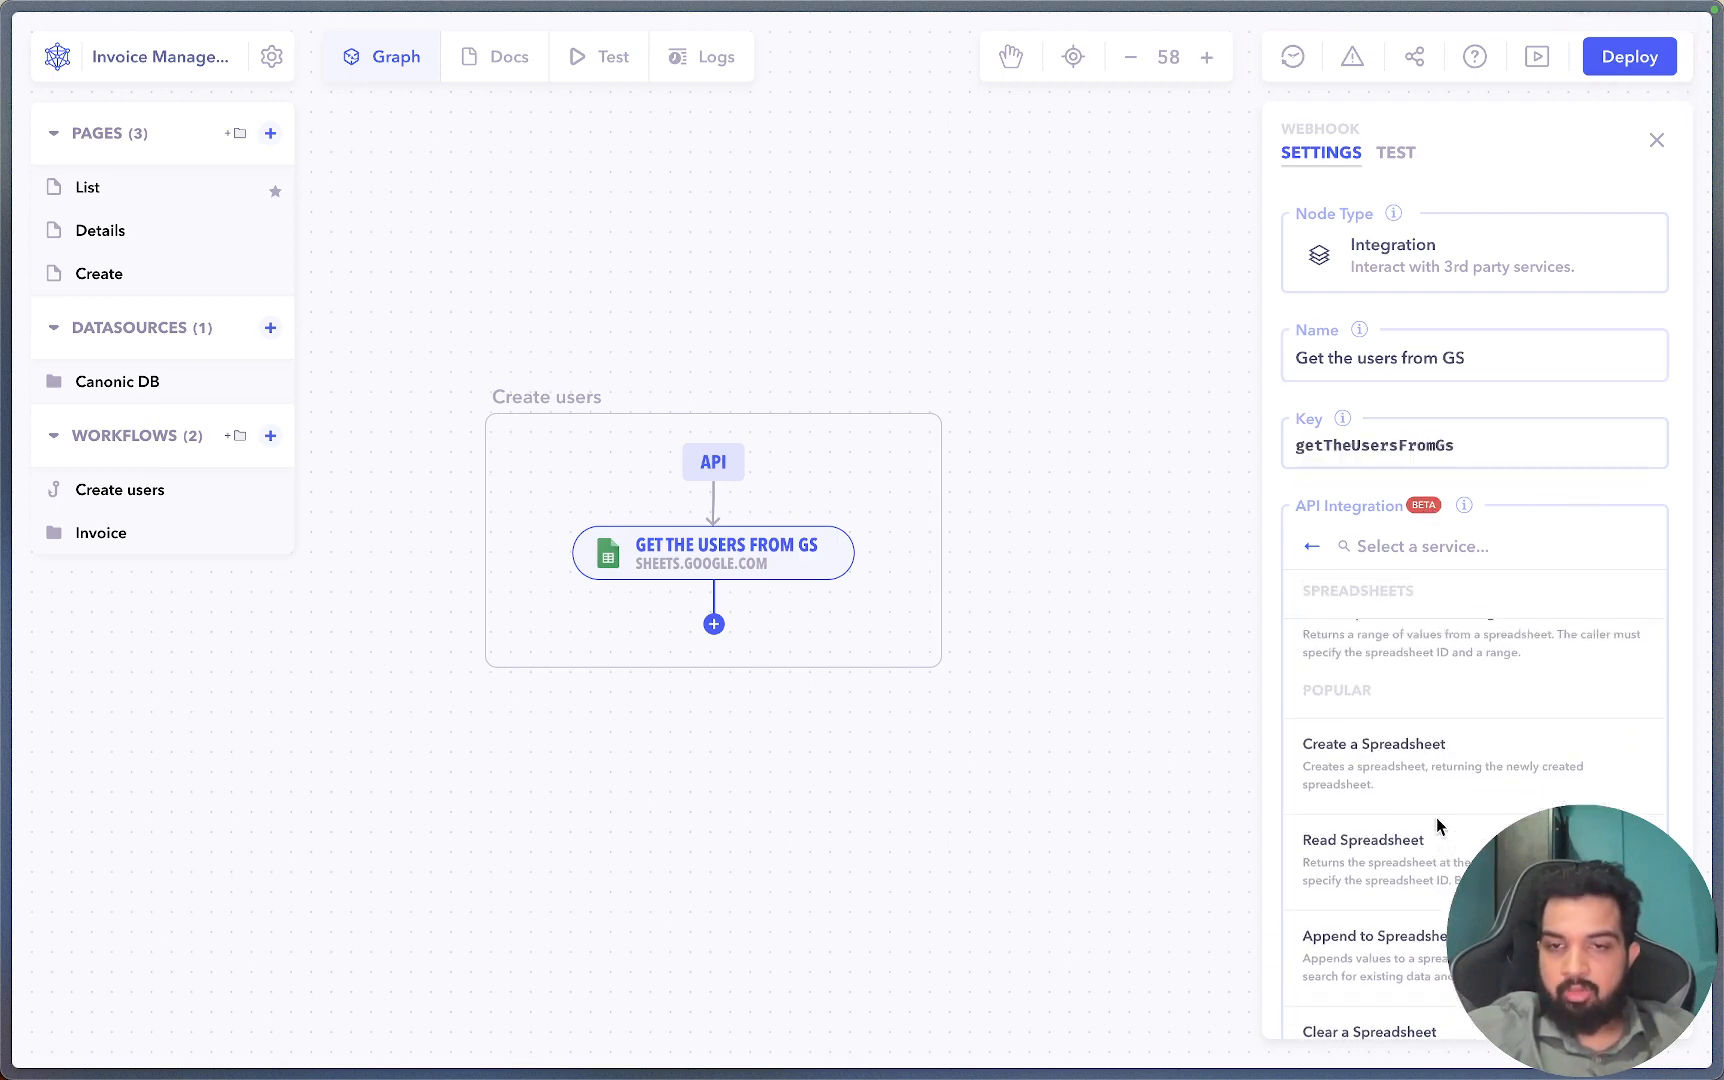
pyautogui.scroll(3, 1436, 818)
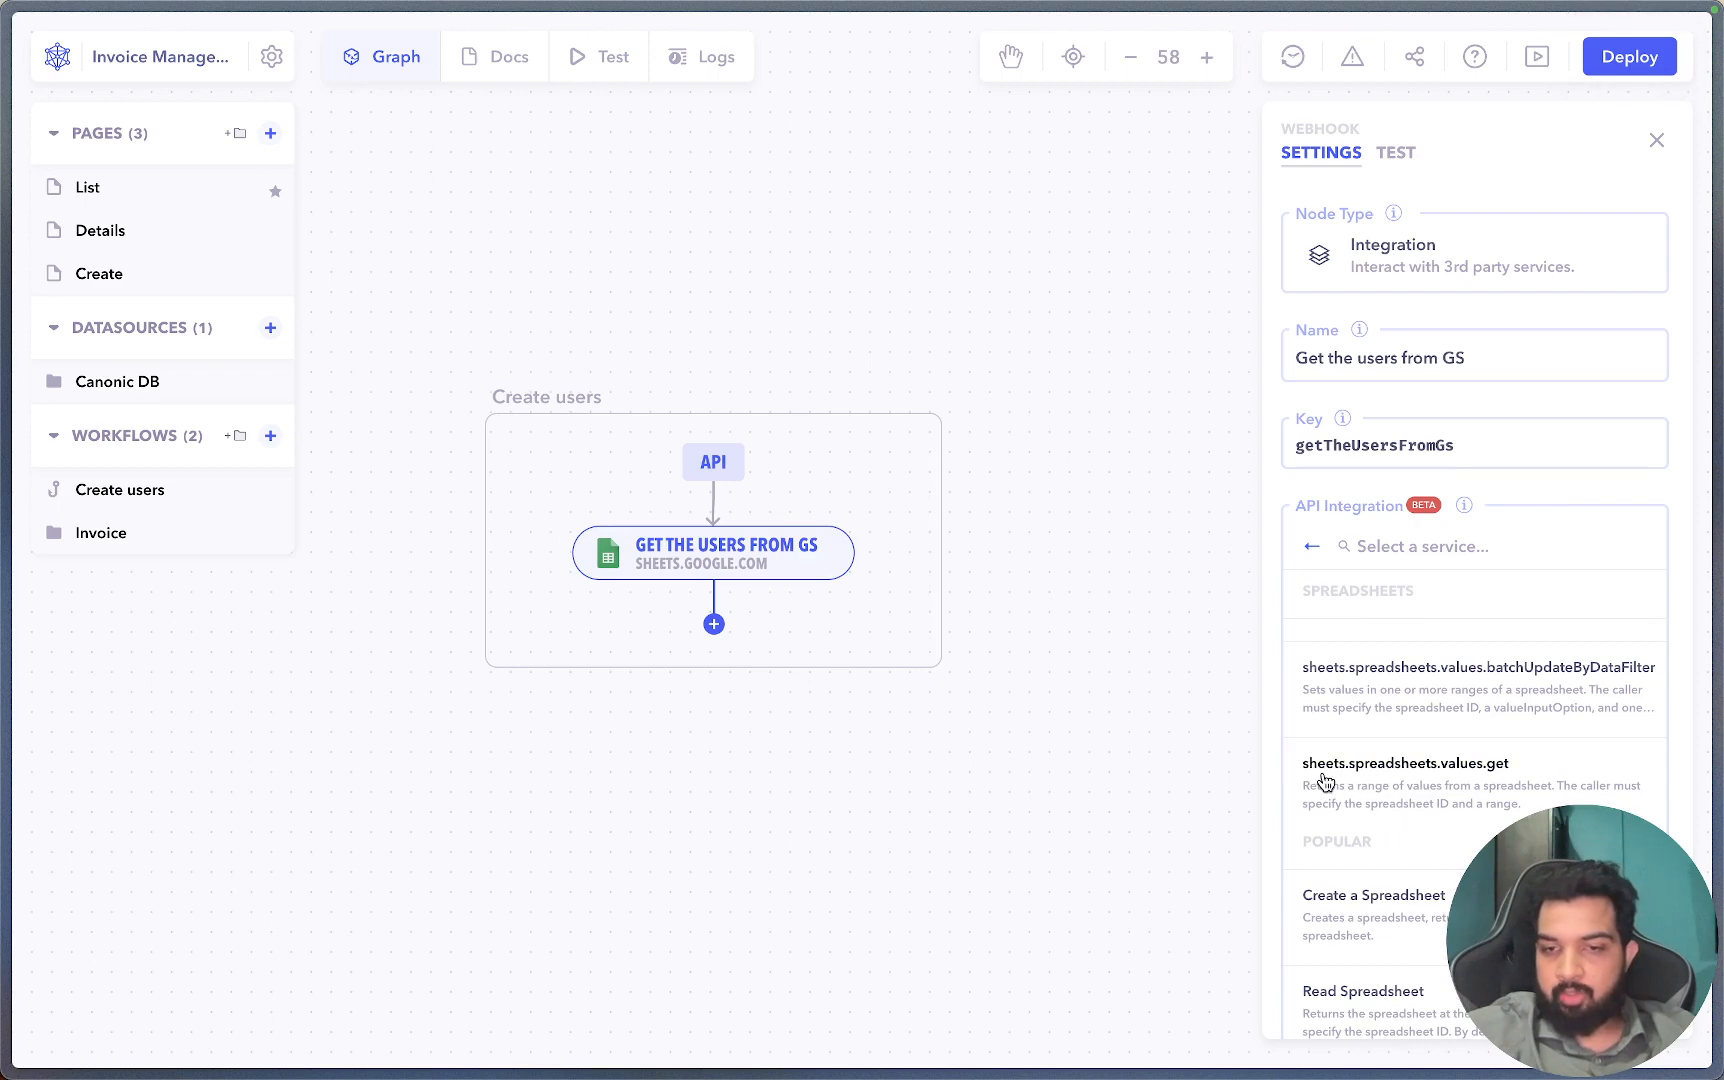
pyautogui.click(1420, 781)
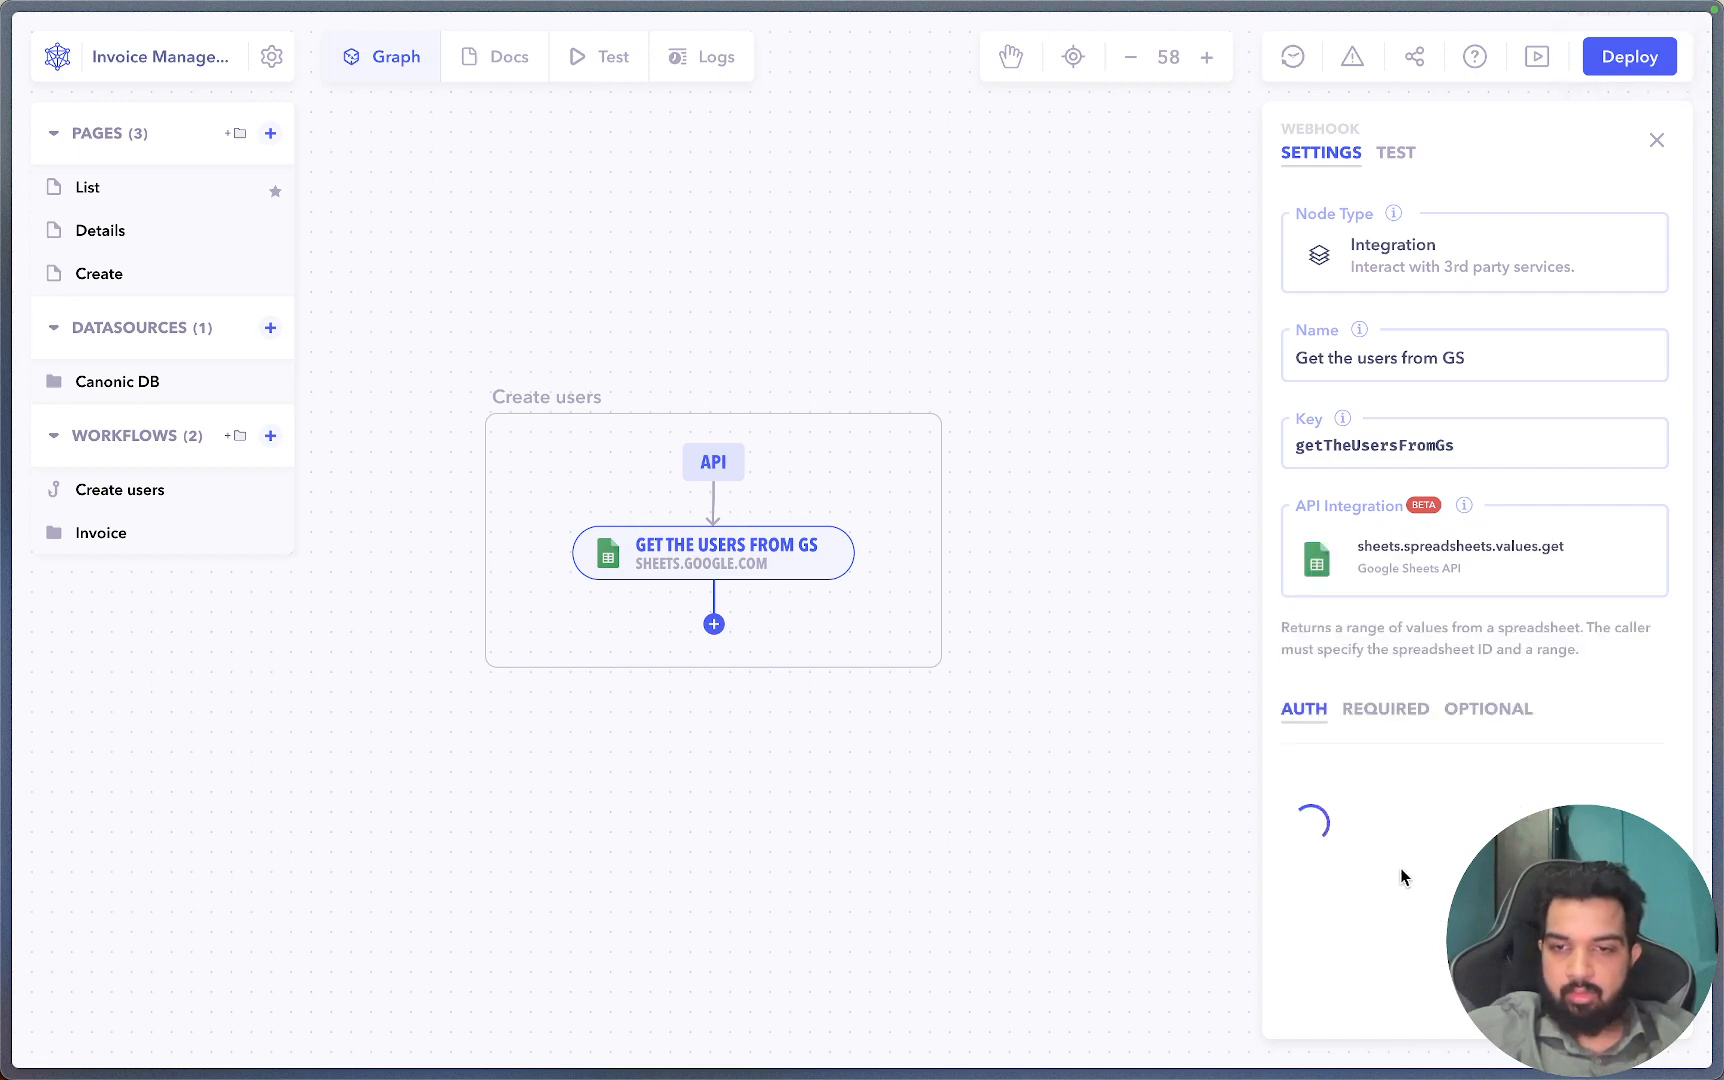
# Sign in with the Google work account and allow canonic.dev access to authorize the step.
pyautogui.click(1385, 843)
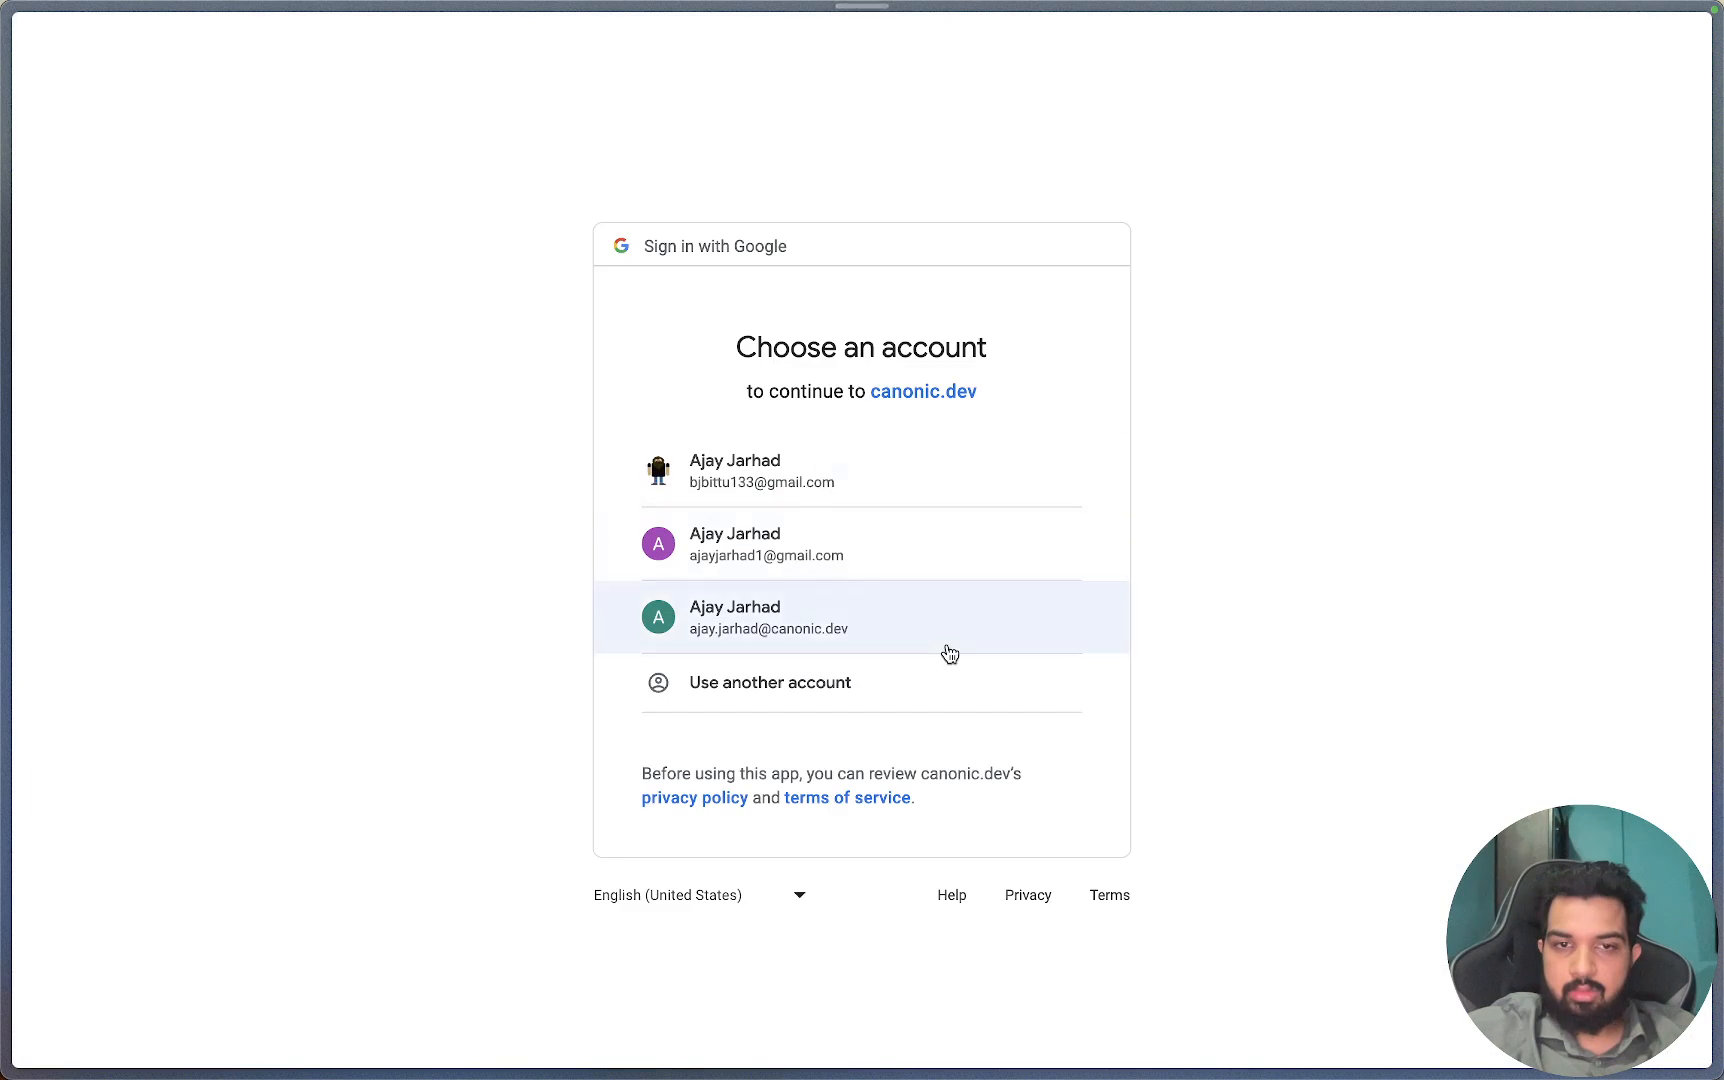
pyautogui.click(883, 632)
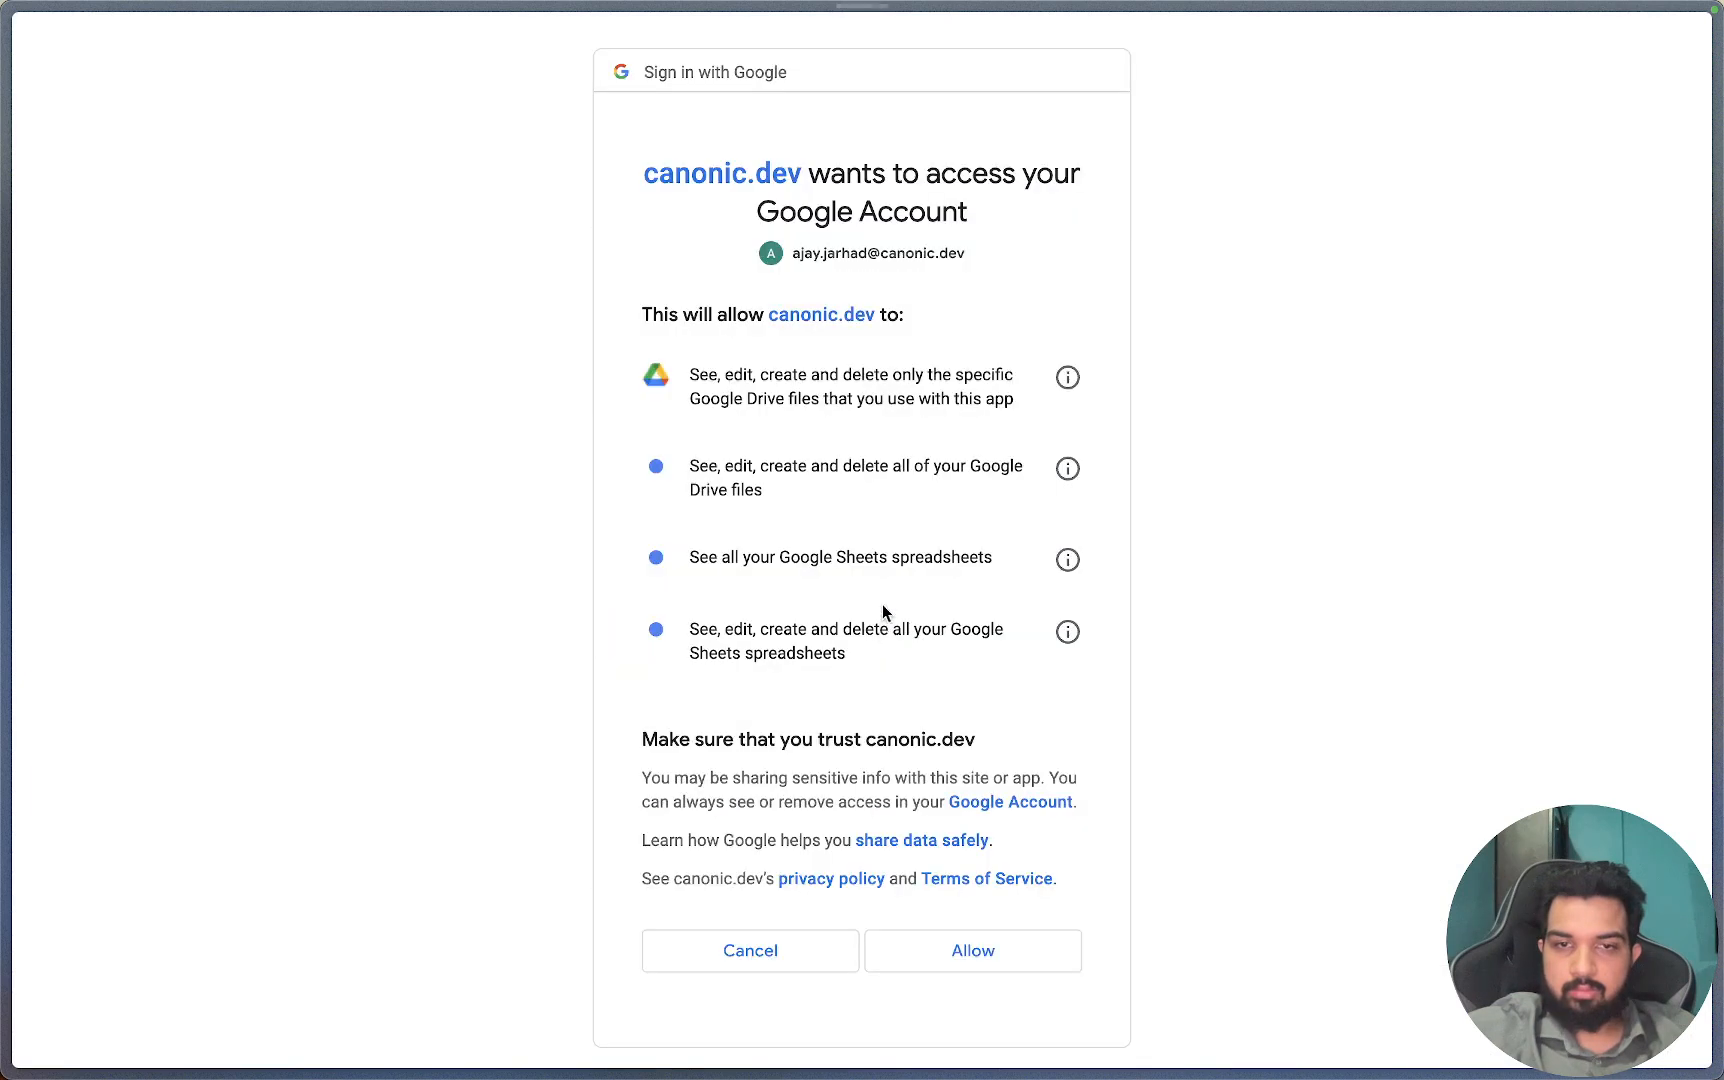
pyautogui.click(965, 948)
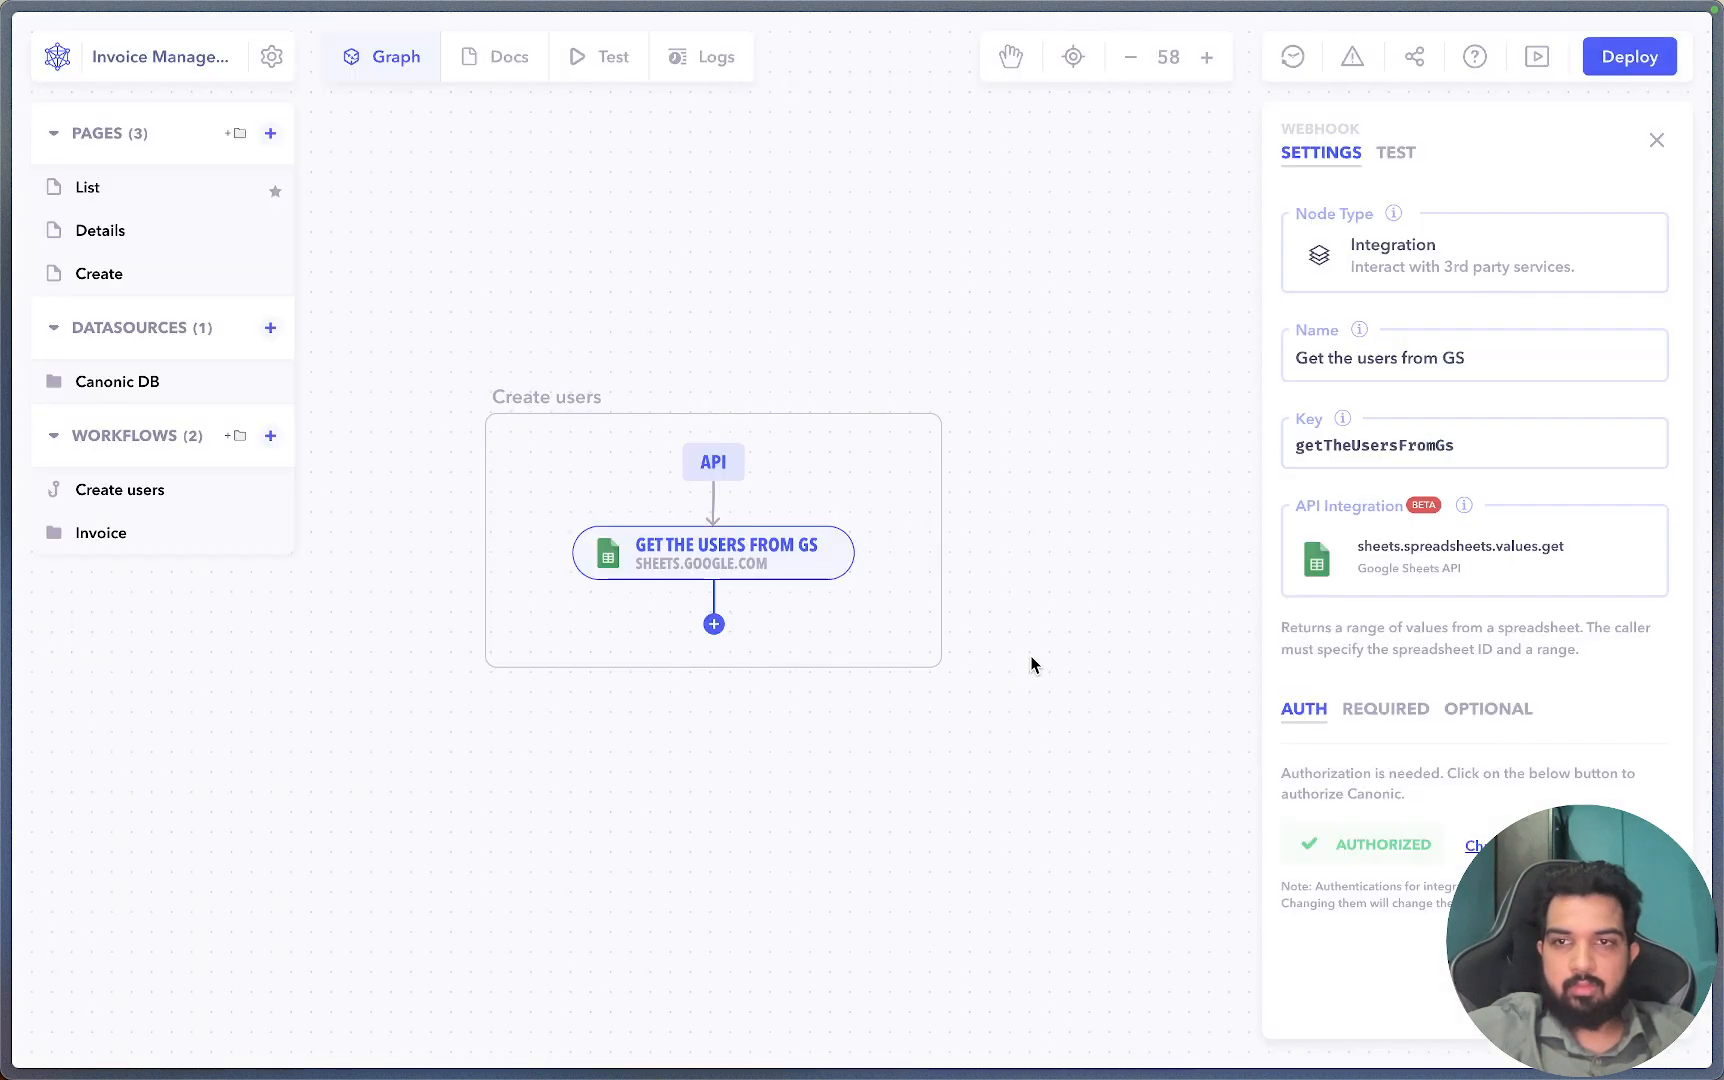
# Copy the spreadsheet ID from the Users sheet's web address.
pyautogui.click(1160, 715)
pyautogui.click(767, 557)
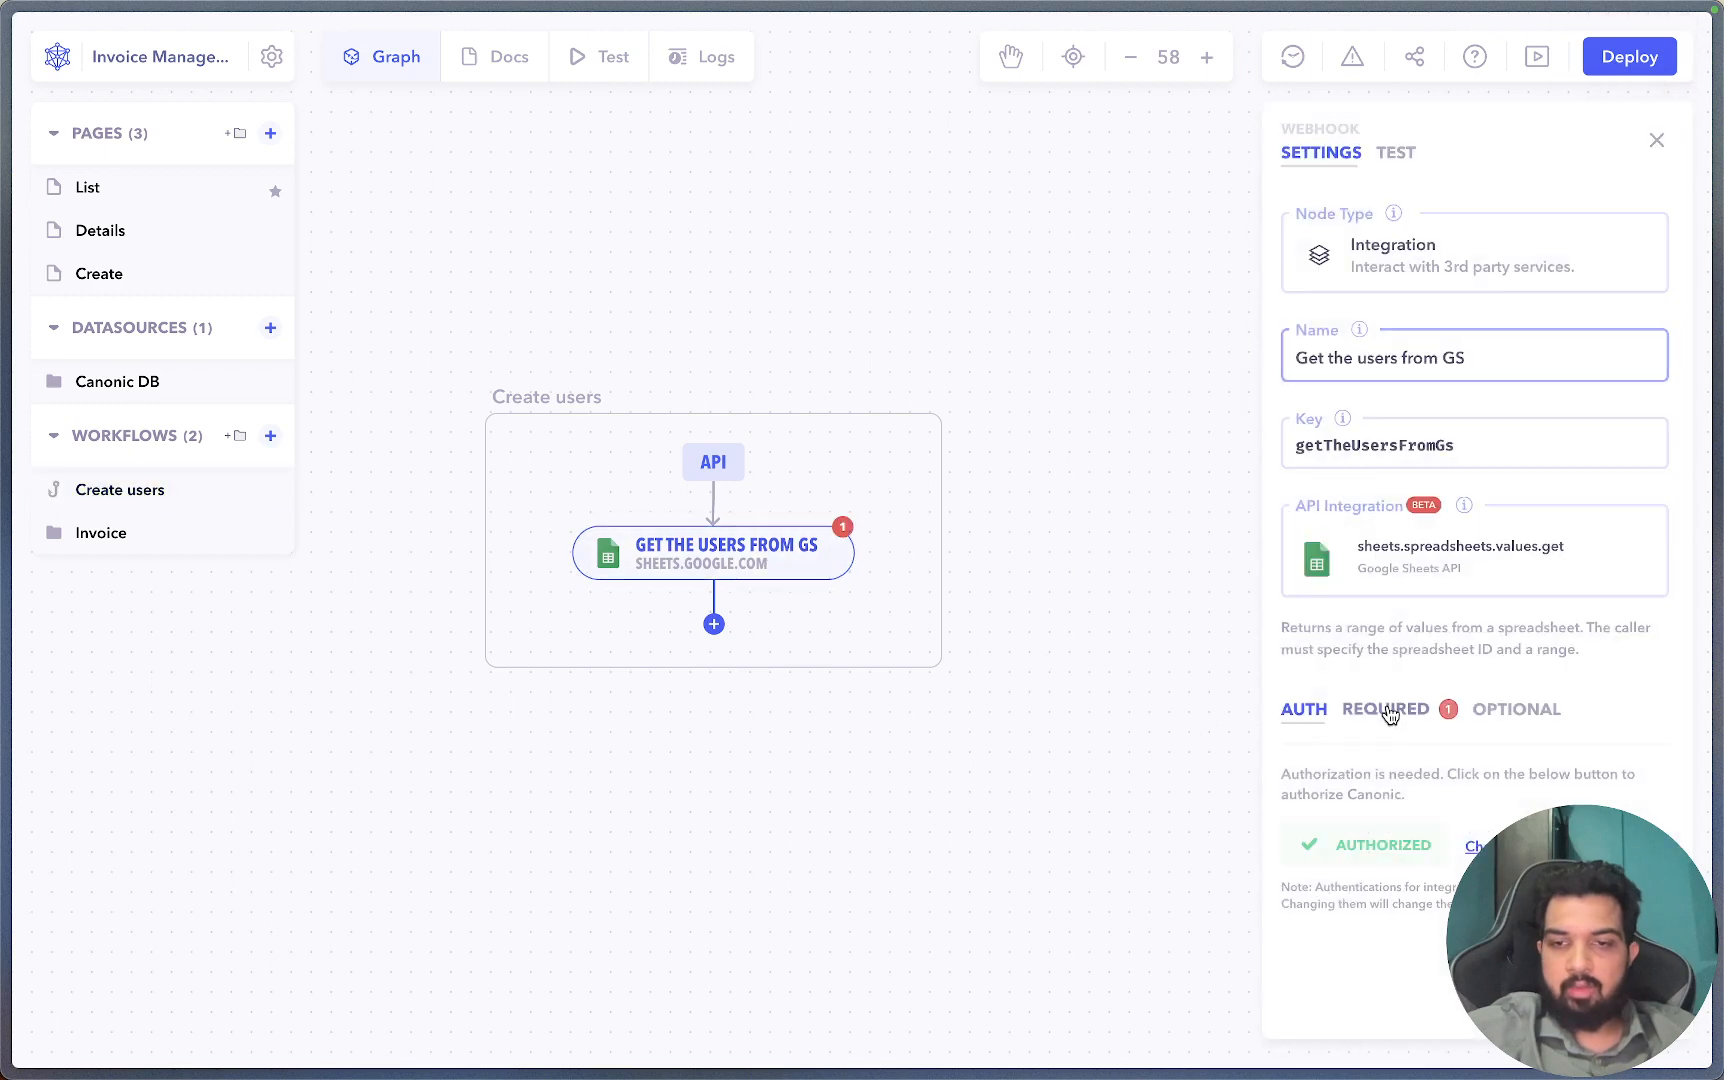
pyautogui.click(1388, 711)
pyautogui.click(1354, 800)
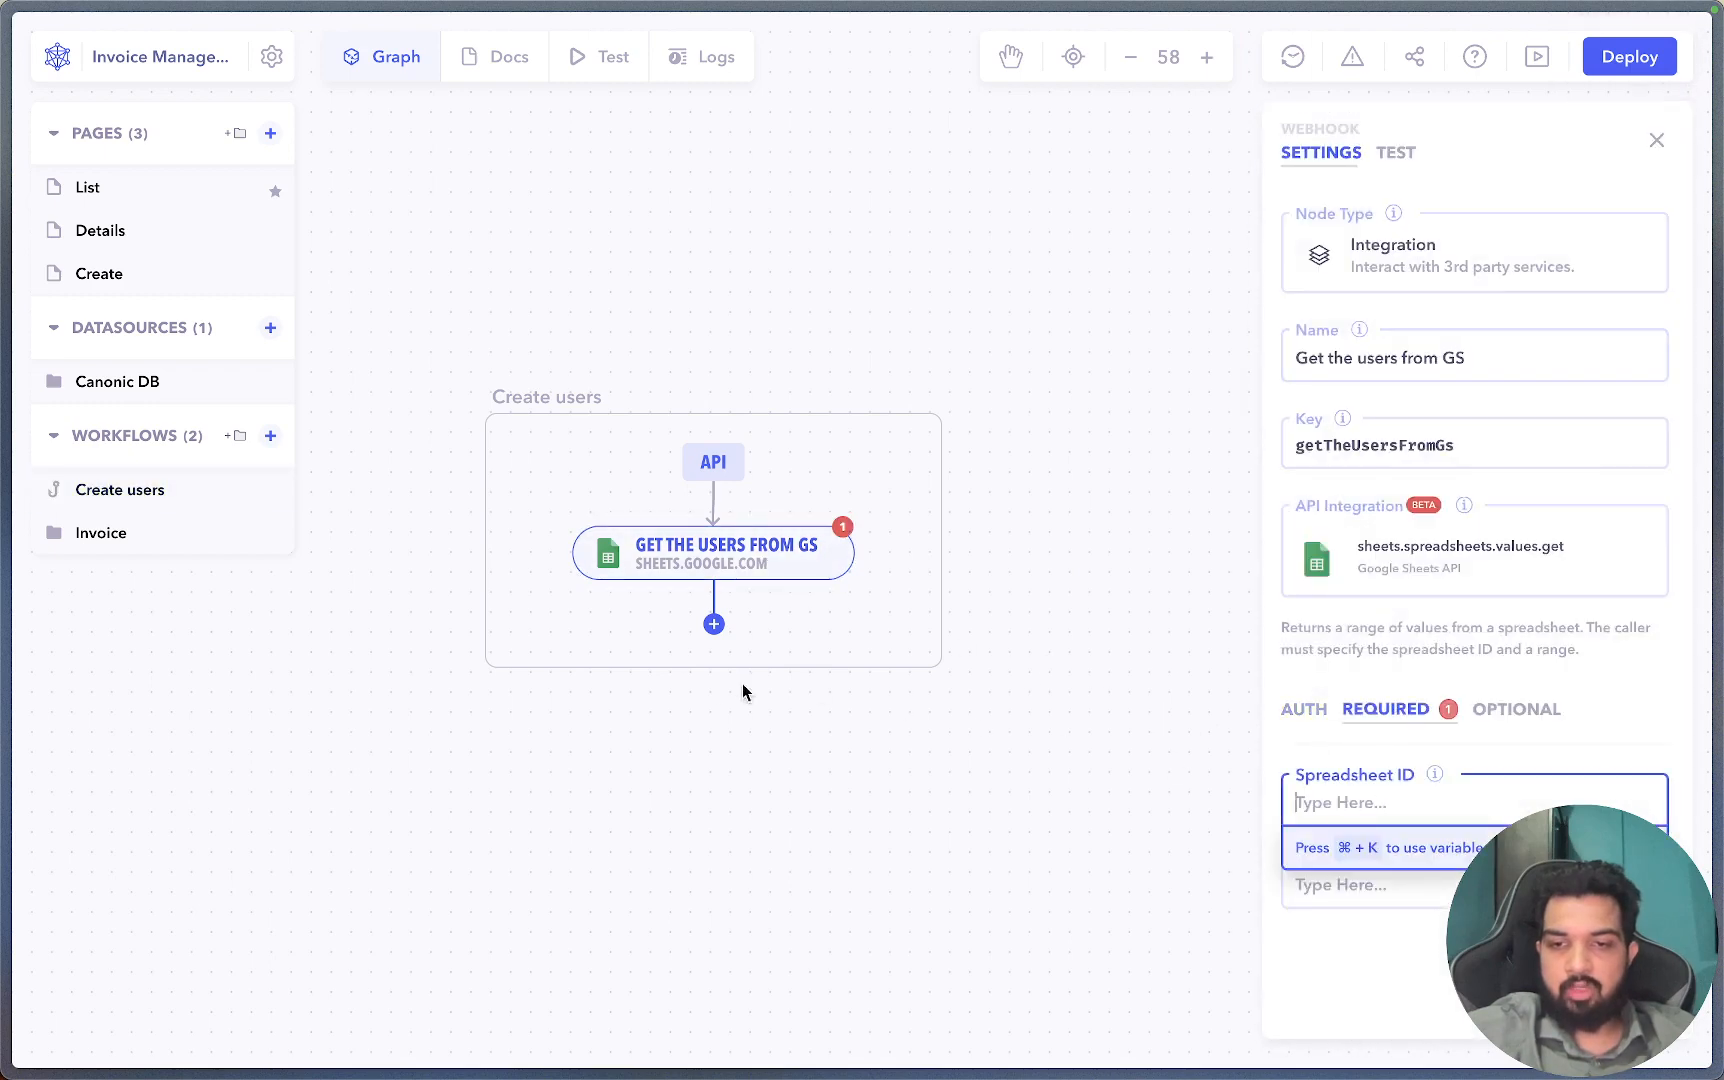
pyautogui.click(646, 808)
pyautogui.click(129, 347)
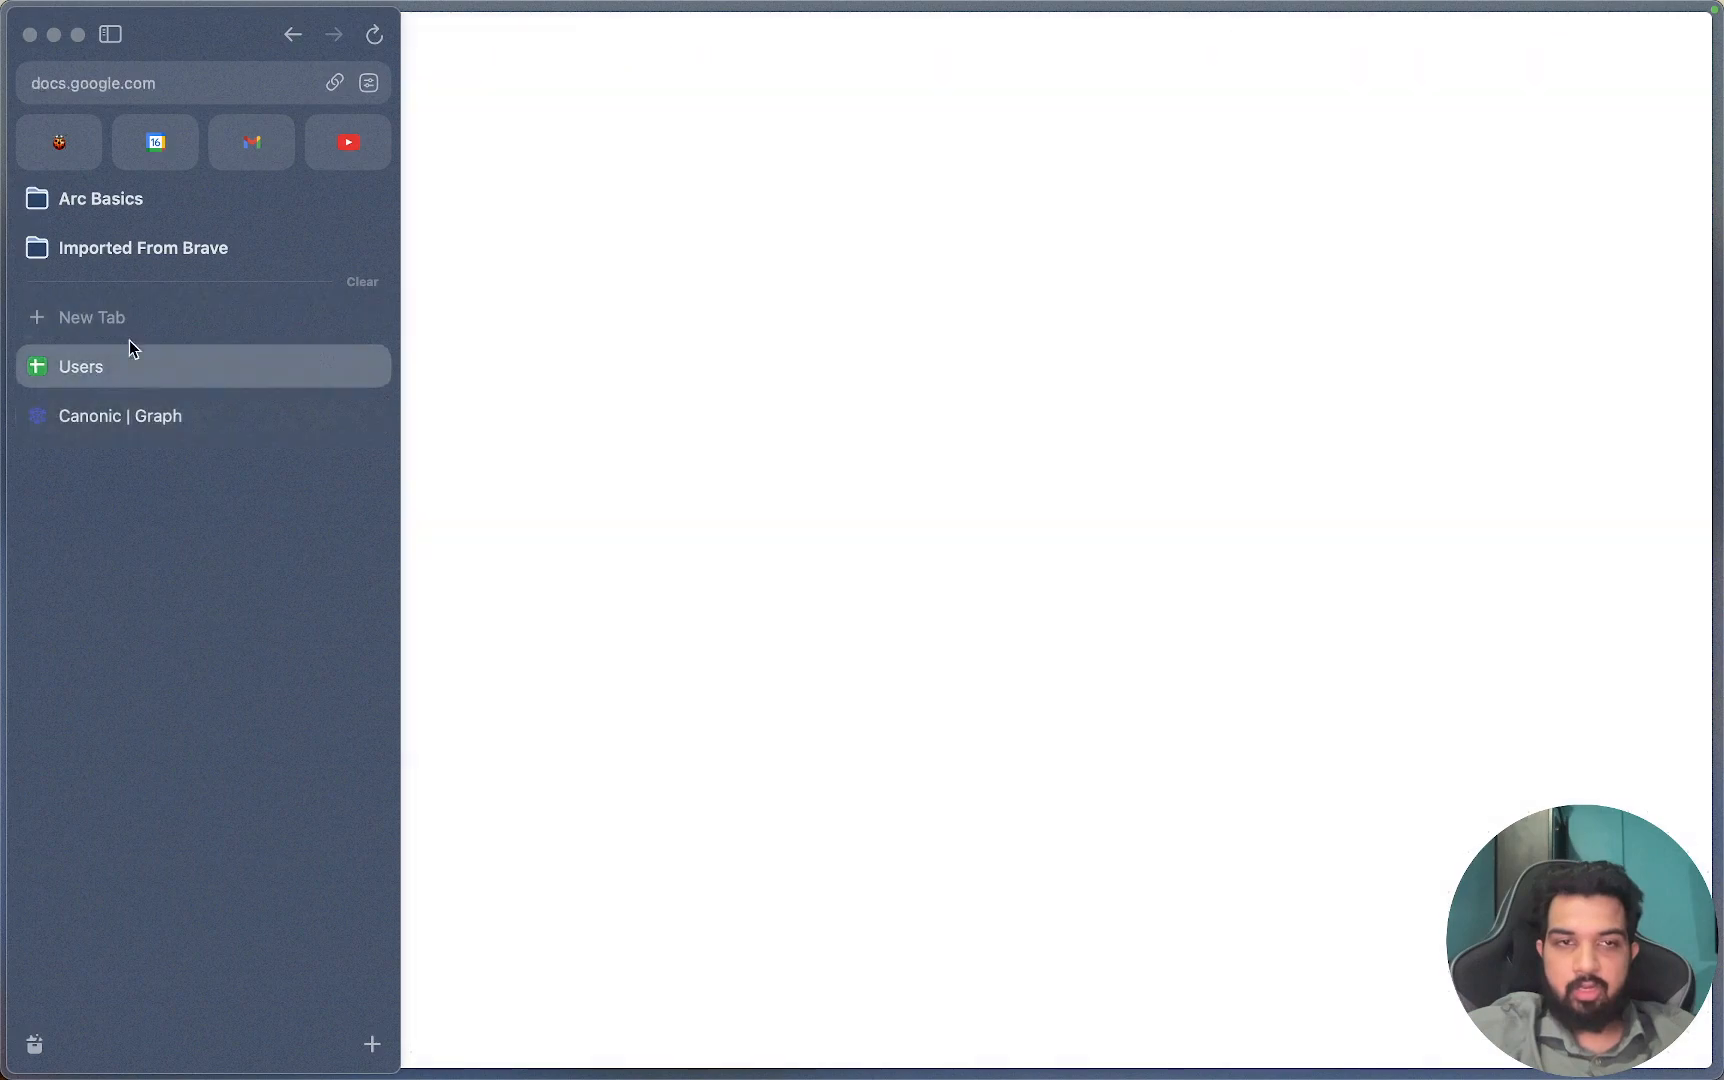
pyautogui.moveTo(3, 118)
pyautogui.click(212, 85)
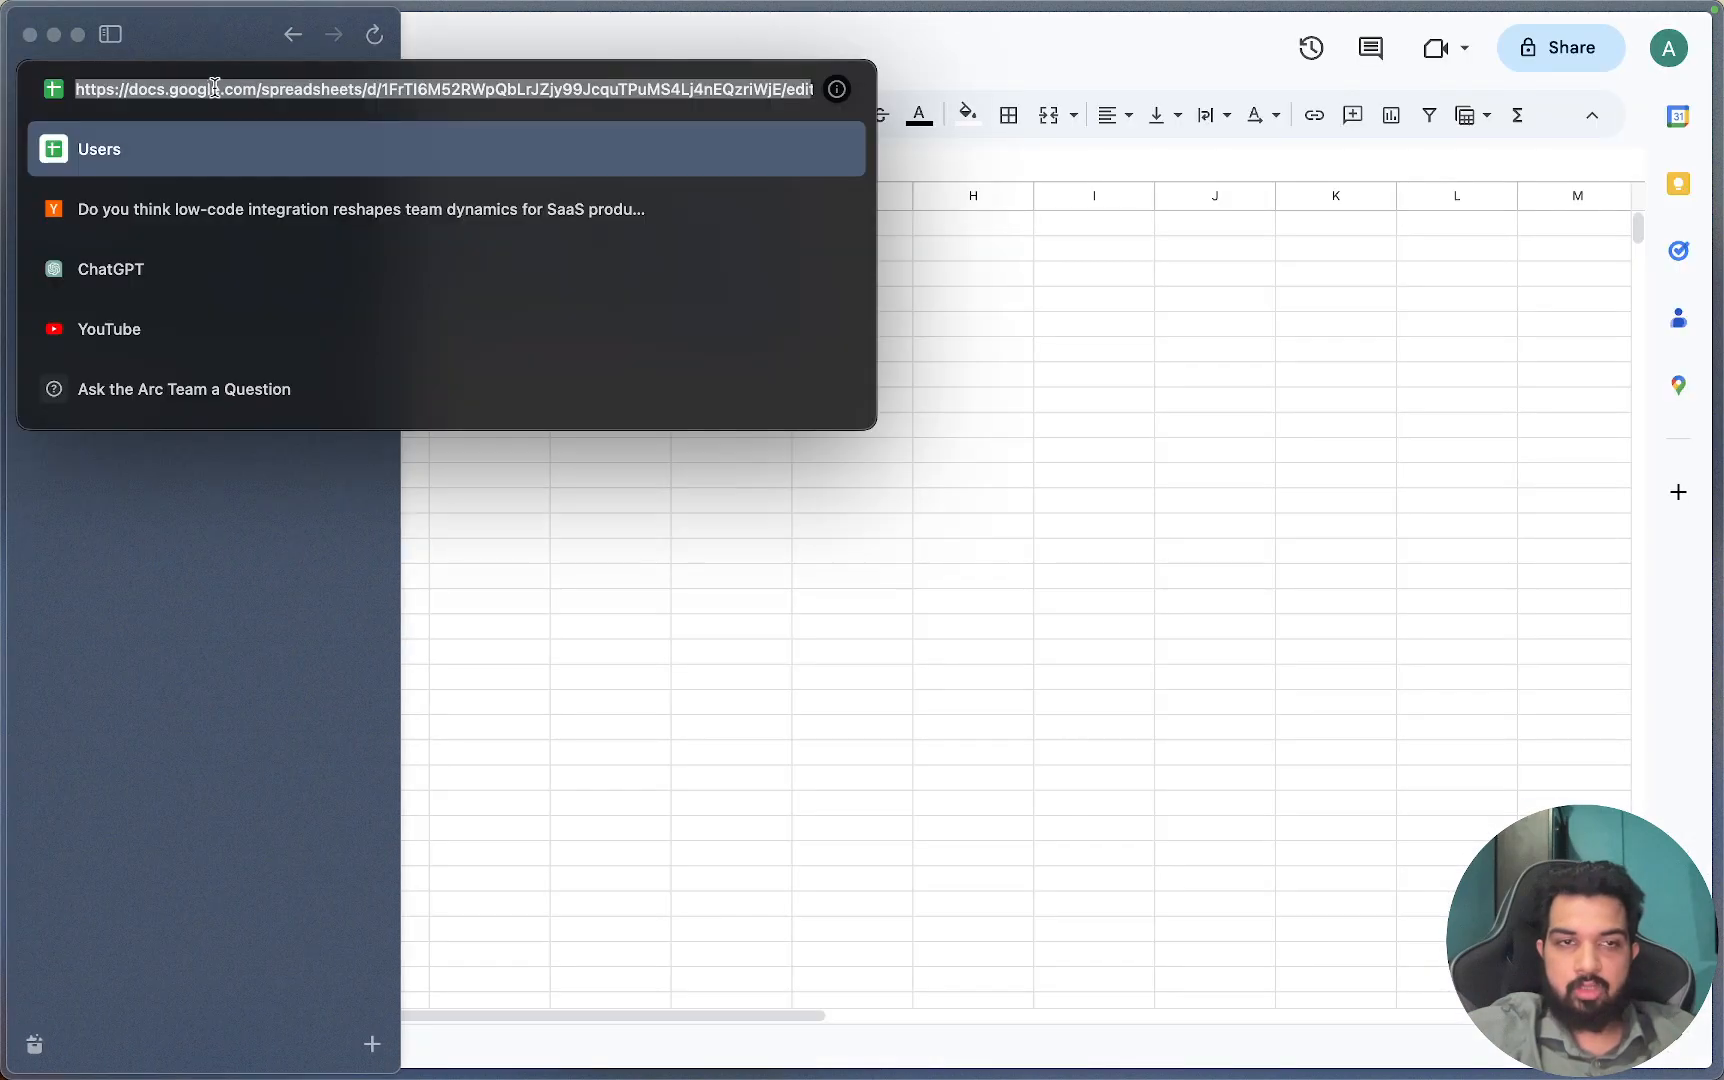
pyautogui.doubleClick(477, 89)
pyautogui.press('super+c')
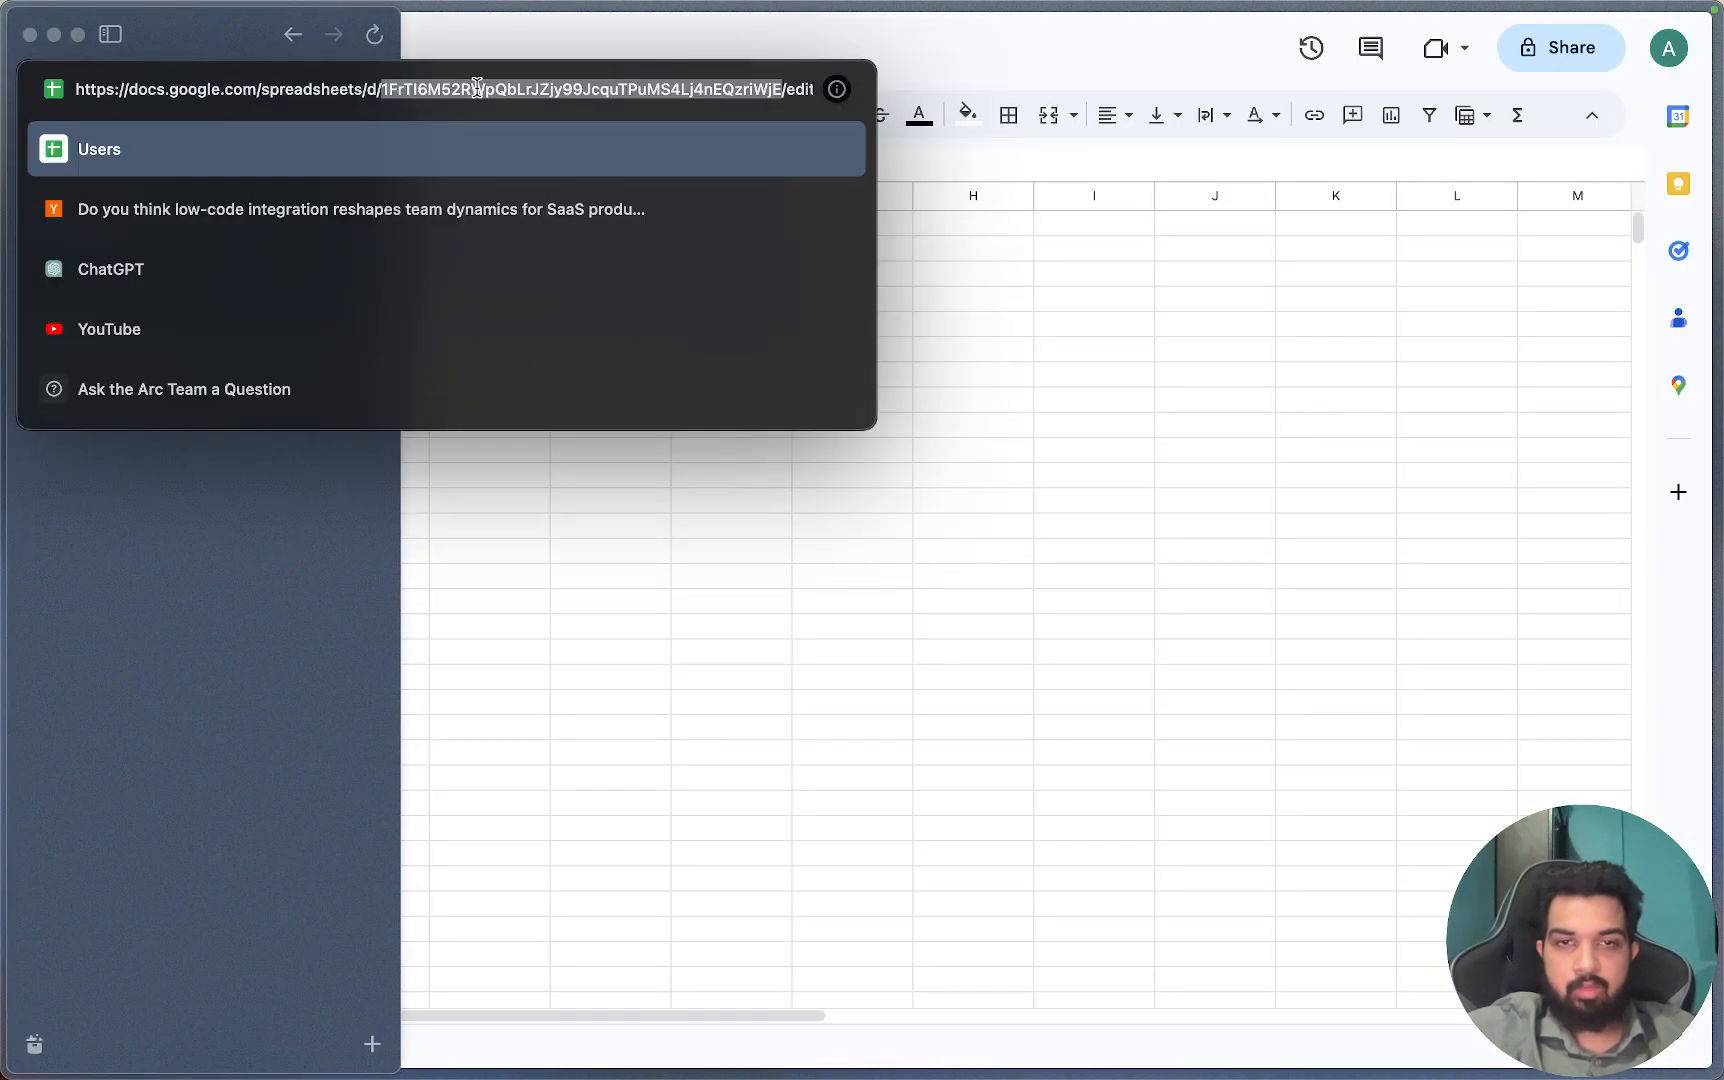
pyautogui.press('Escape')
pyautogui.click(130, 418)
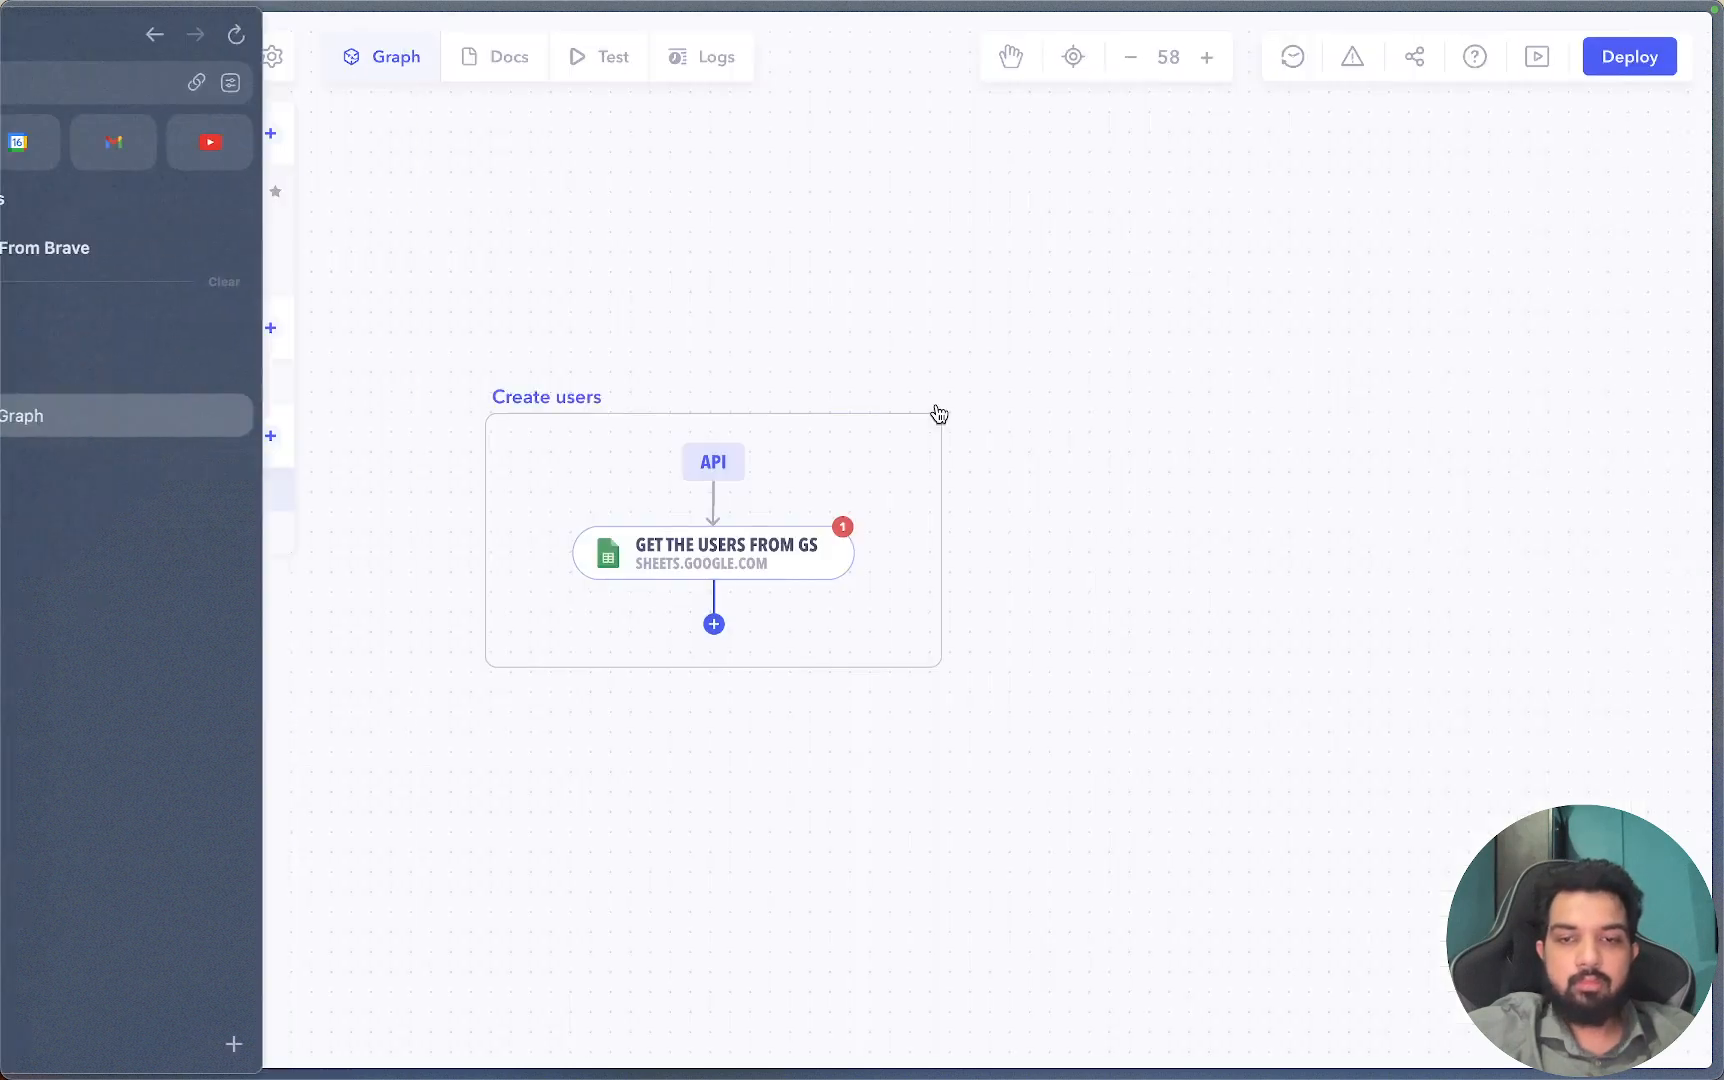
# Paste the ID into the Sheets step's Spreadsheet ID field.
pyautogui.click(793, 560)
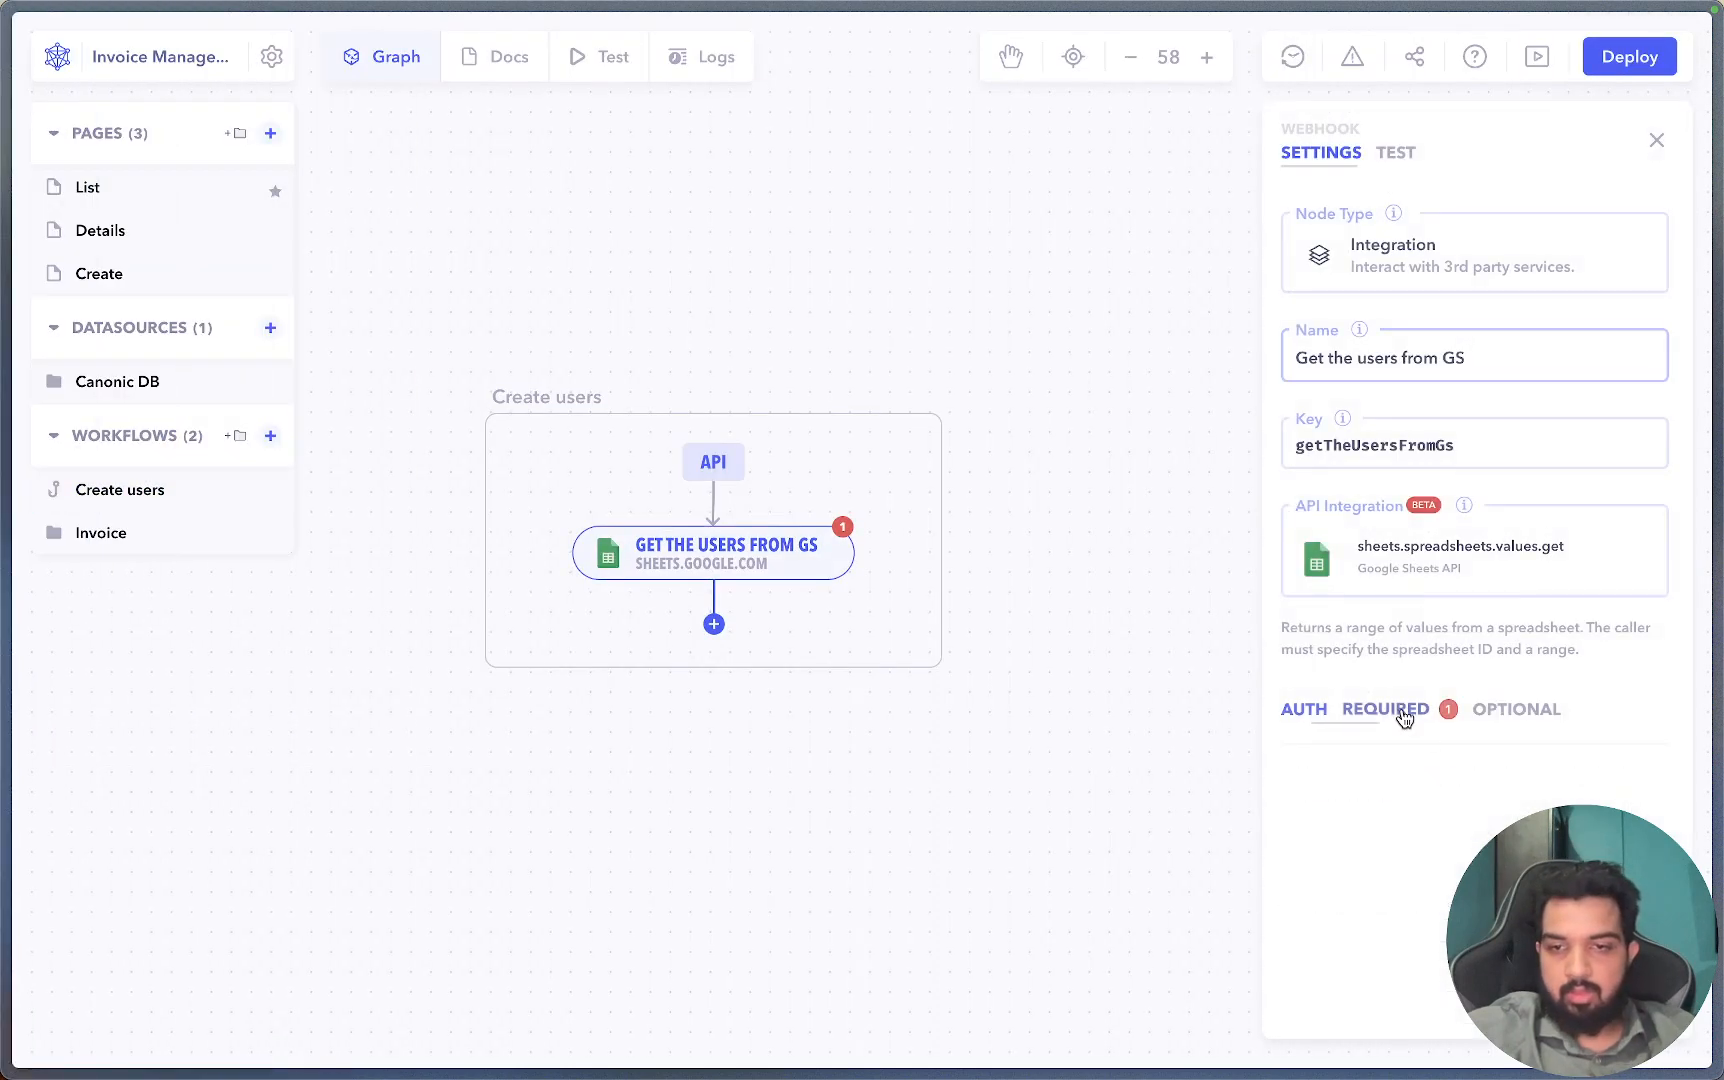
pyautogui.click(1400, 711)
pyautogui.click(1402, 797)
pyautogui.press('super+v')
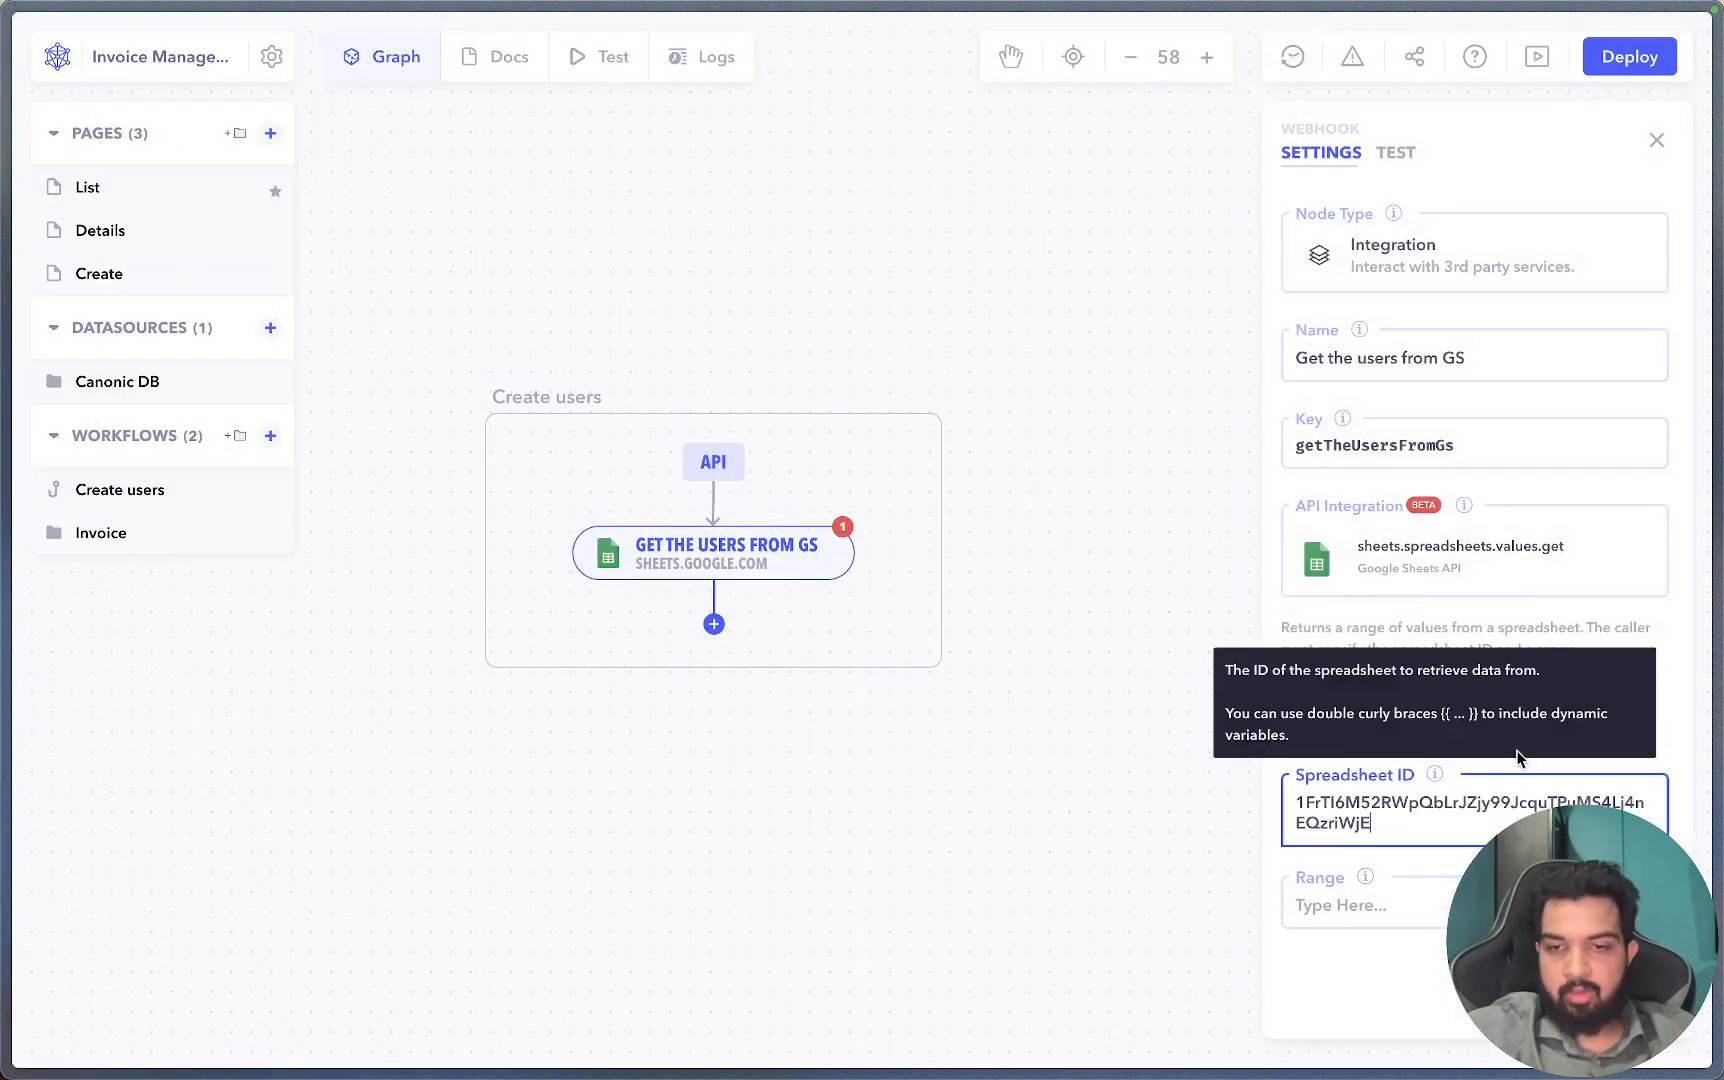
# Set the step's Range to Sheet1 and close the settings panel.
pyautogui.click(1390, 905)
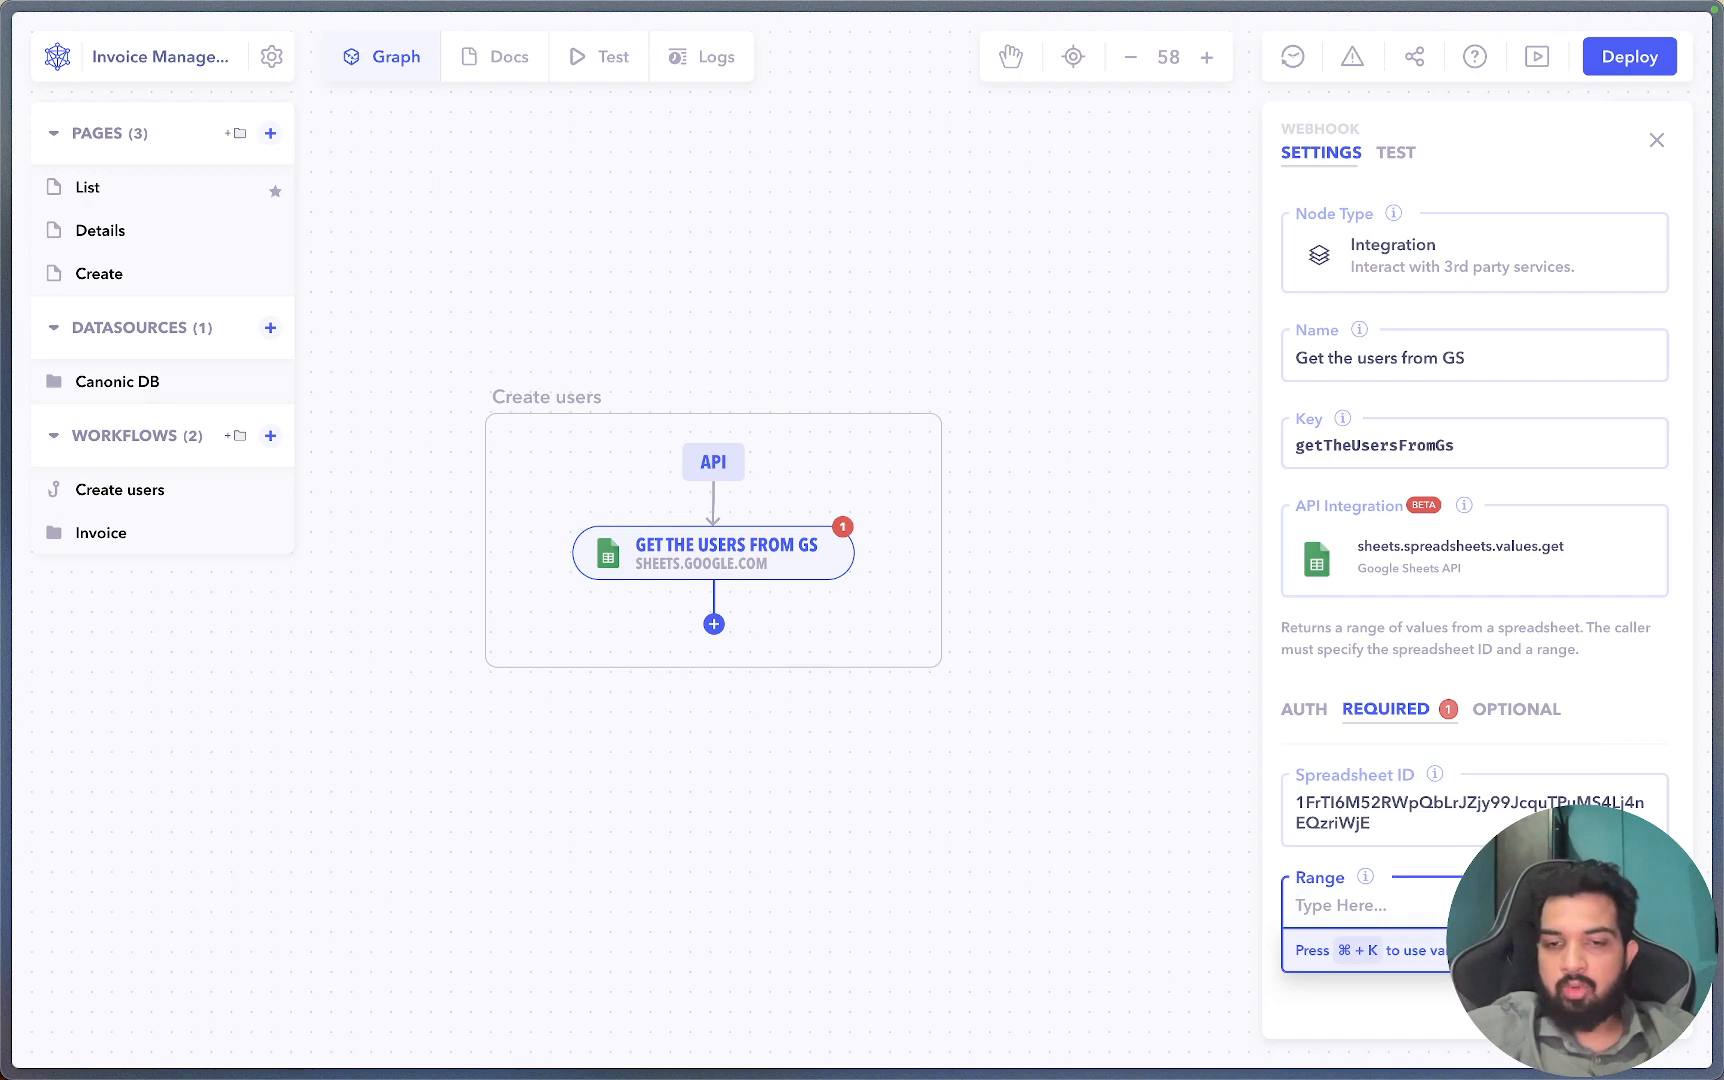
pyautogui.moveTo(5, 640)
pyautogui.click(115, 370)
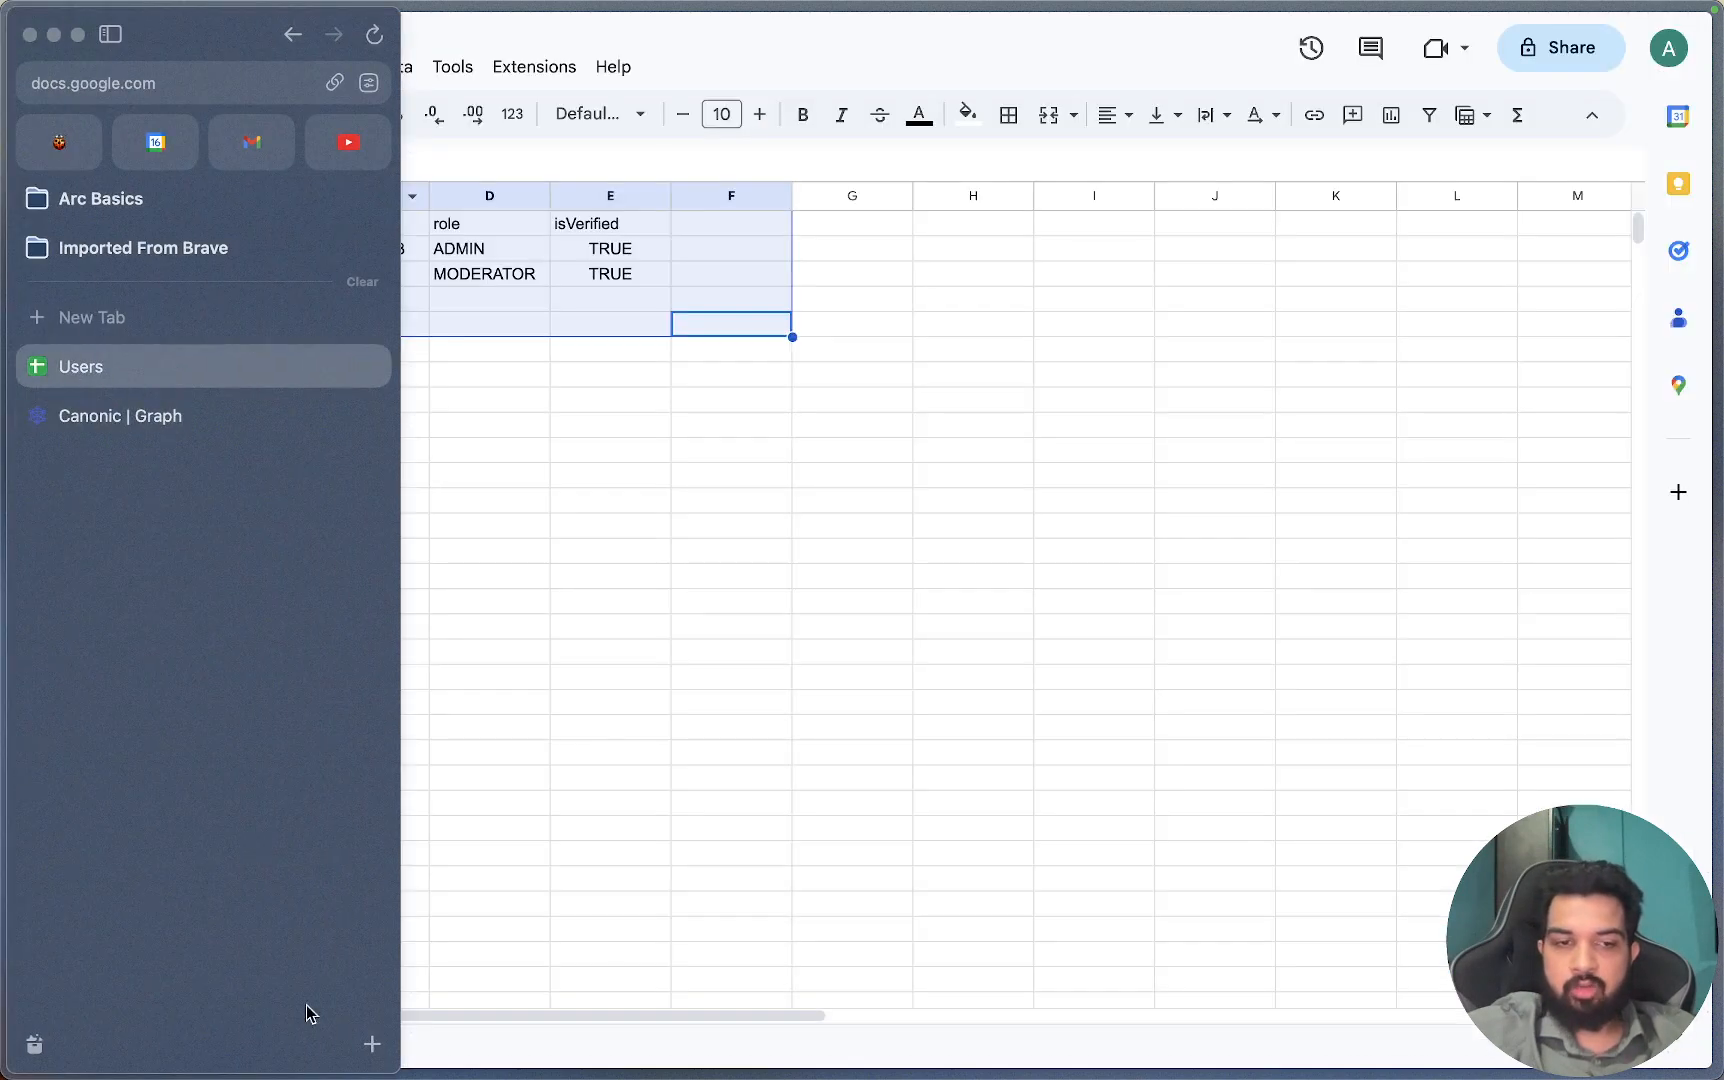
pyautogui.moveTo(5, 635)
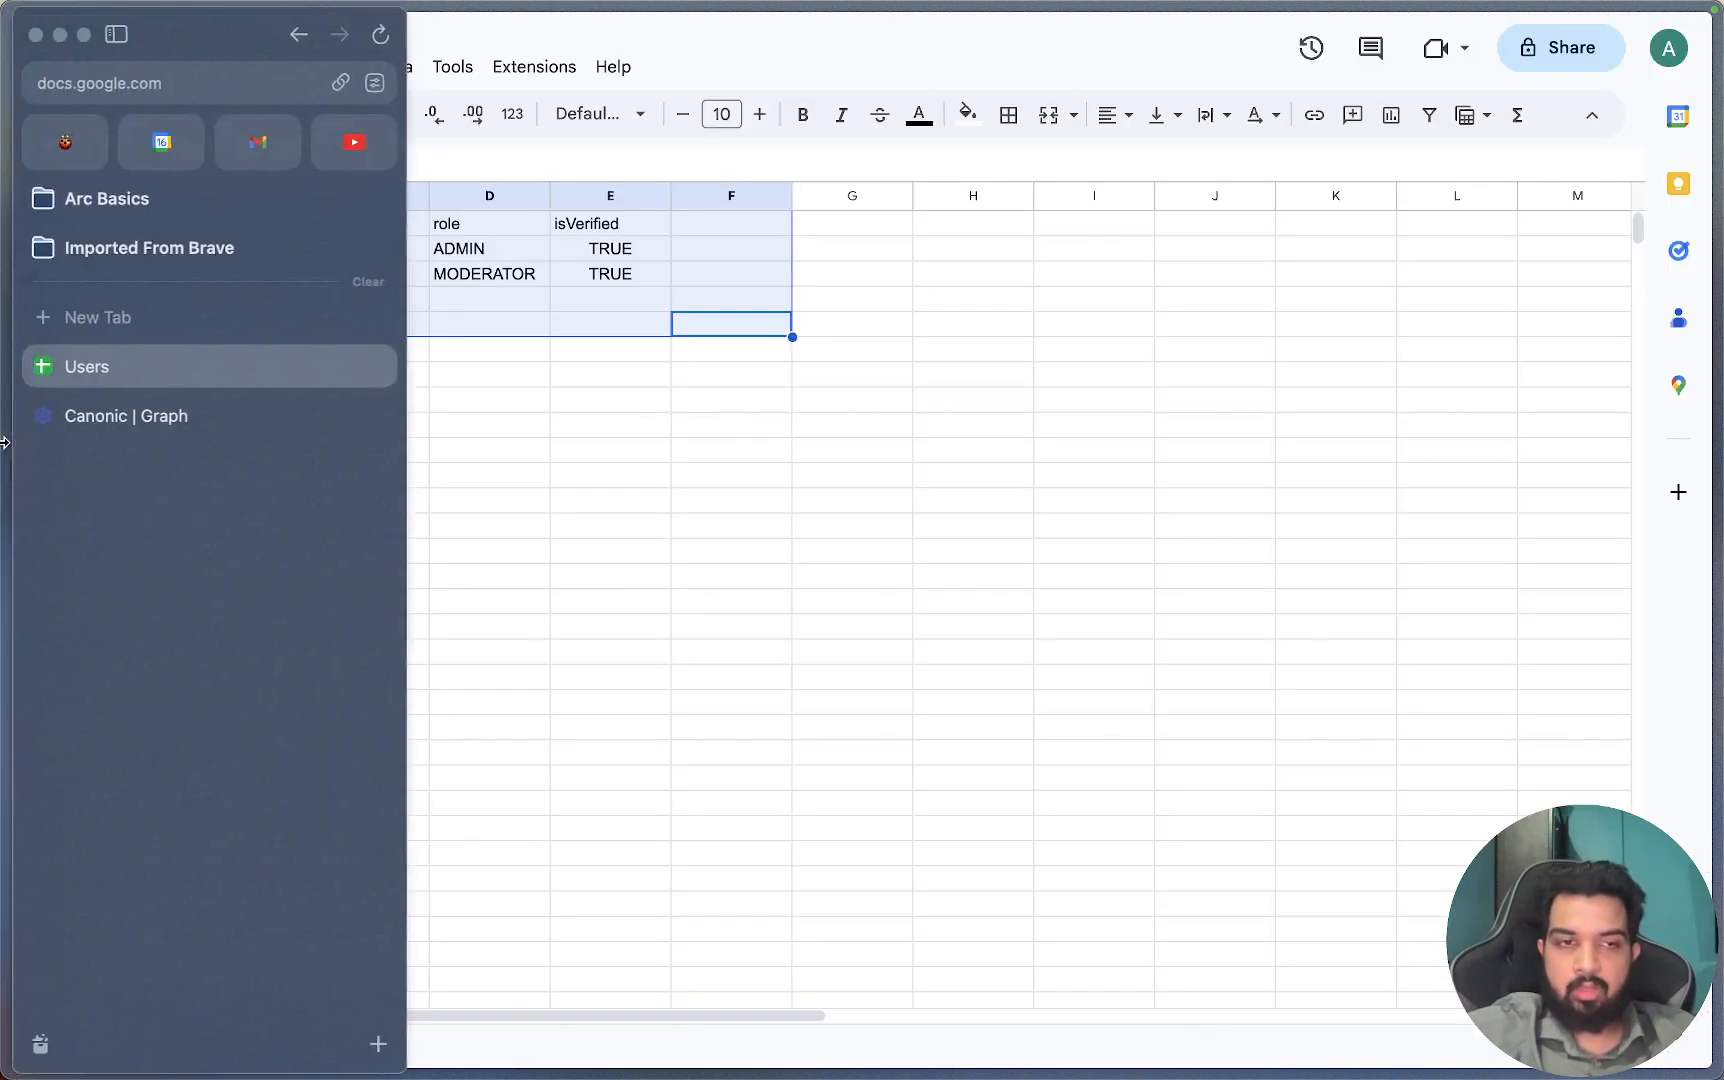
pyautogui.click(125, 412)
pyautogui.write('Sheet1')
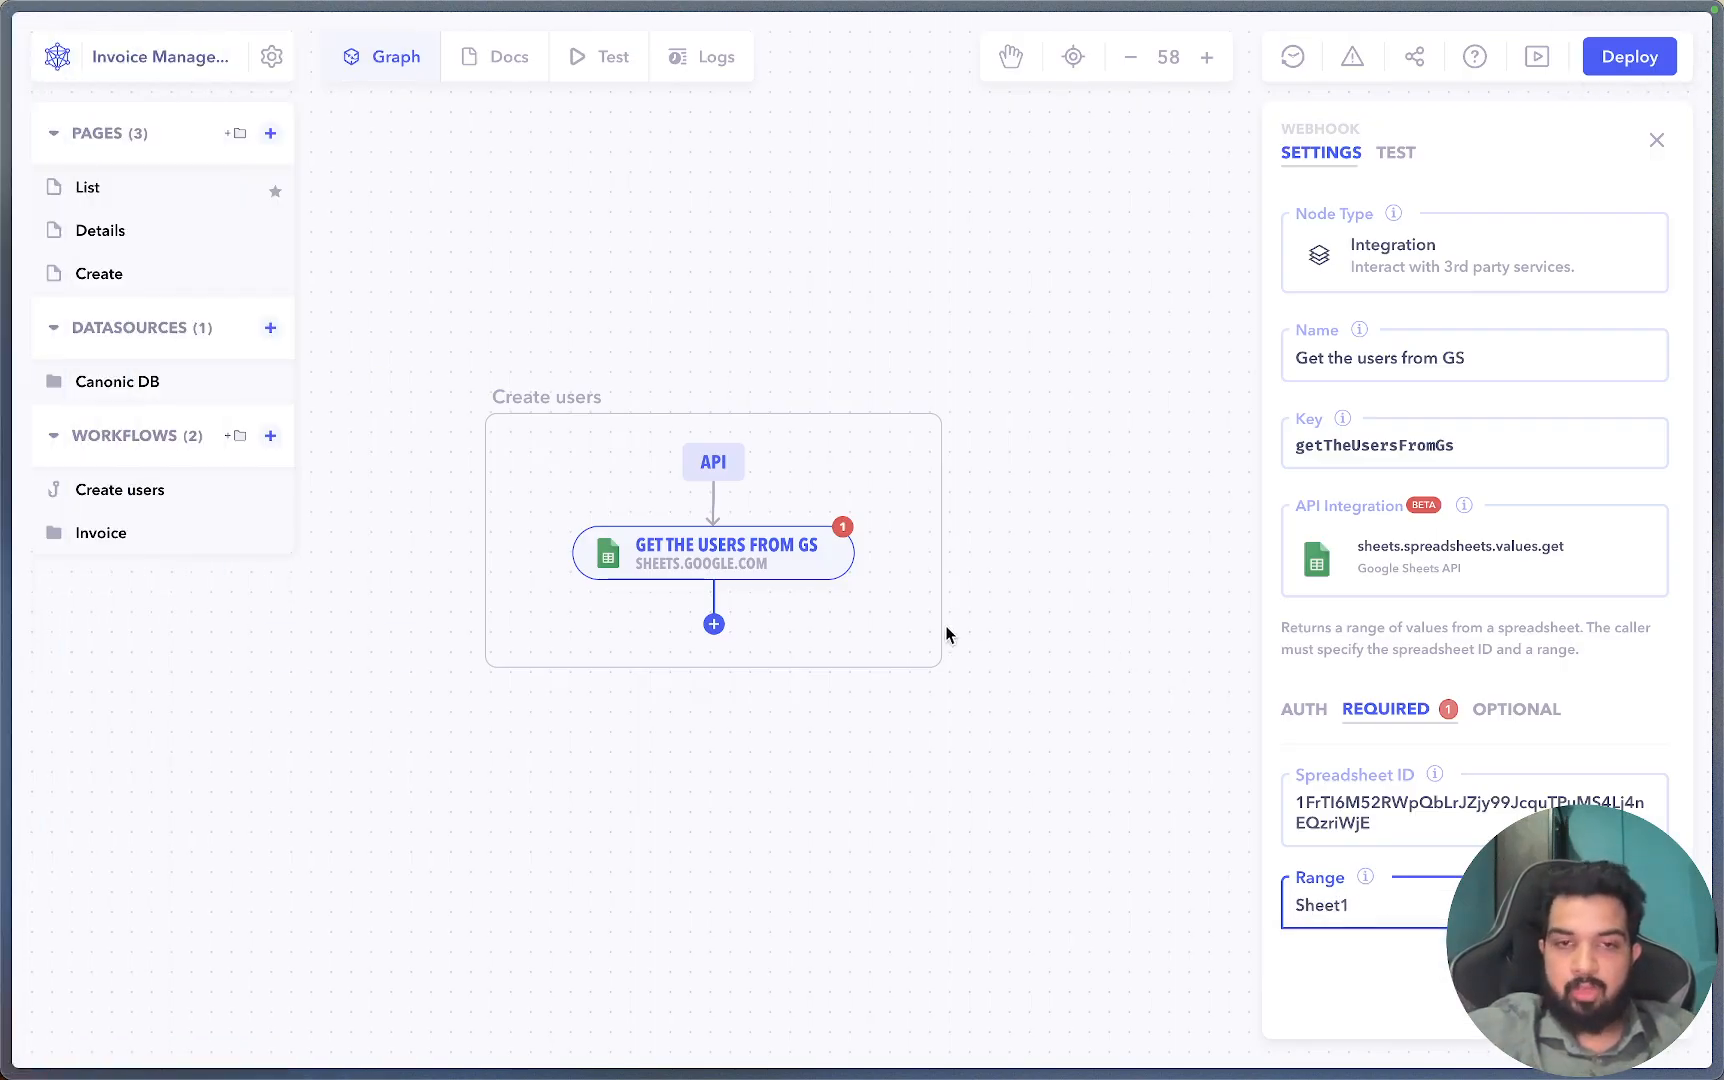
pyautogui.click(868, 727)
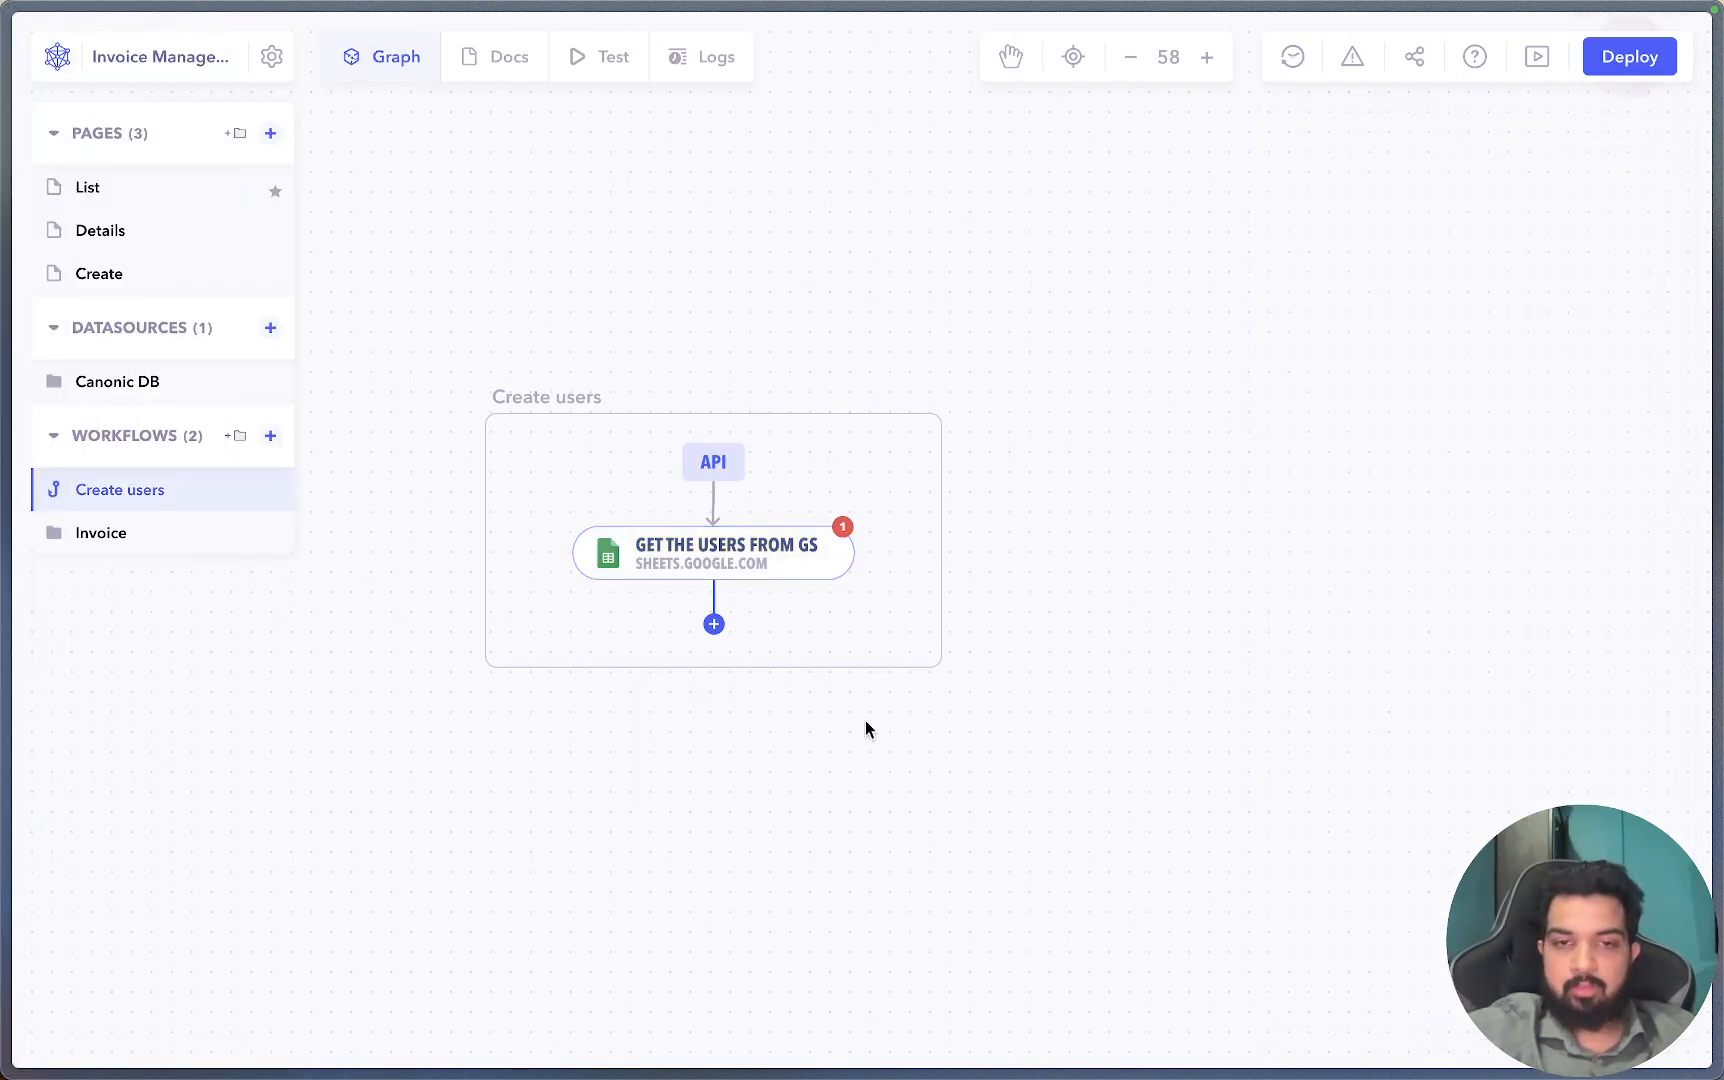
# Test-run Create users and inspect Sheet1!A1:Z1000's header row plus the ADMIN and MODERATOR user rows.
pyautogui.click(568, 56)
pyautogui.click(1192, 404)
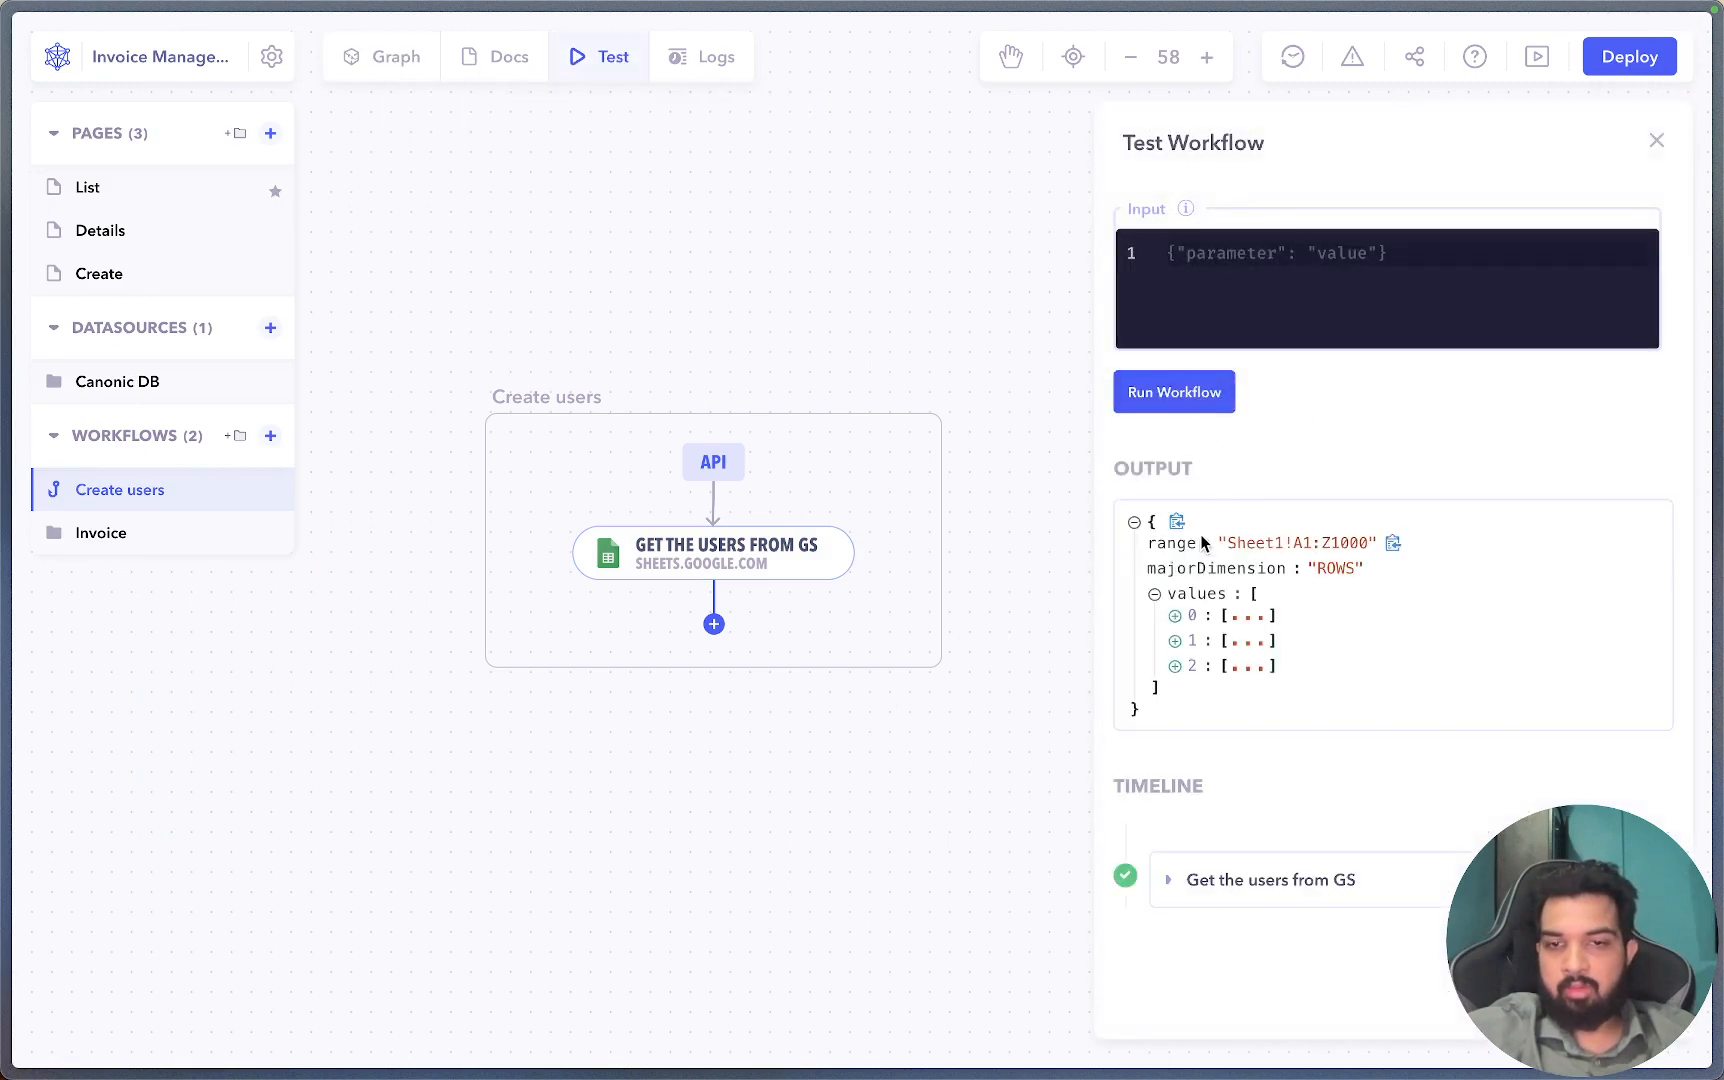
pyautogui.click(1175, 615)
pyautogui.click(1178, 784)
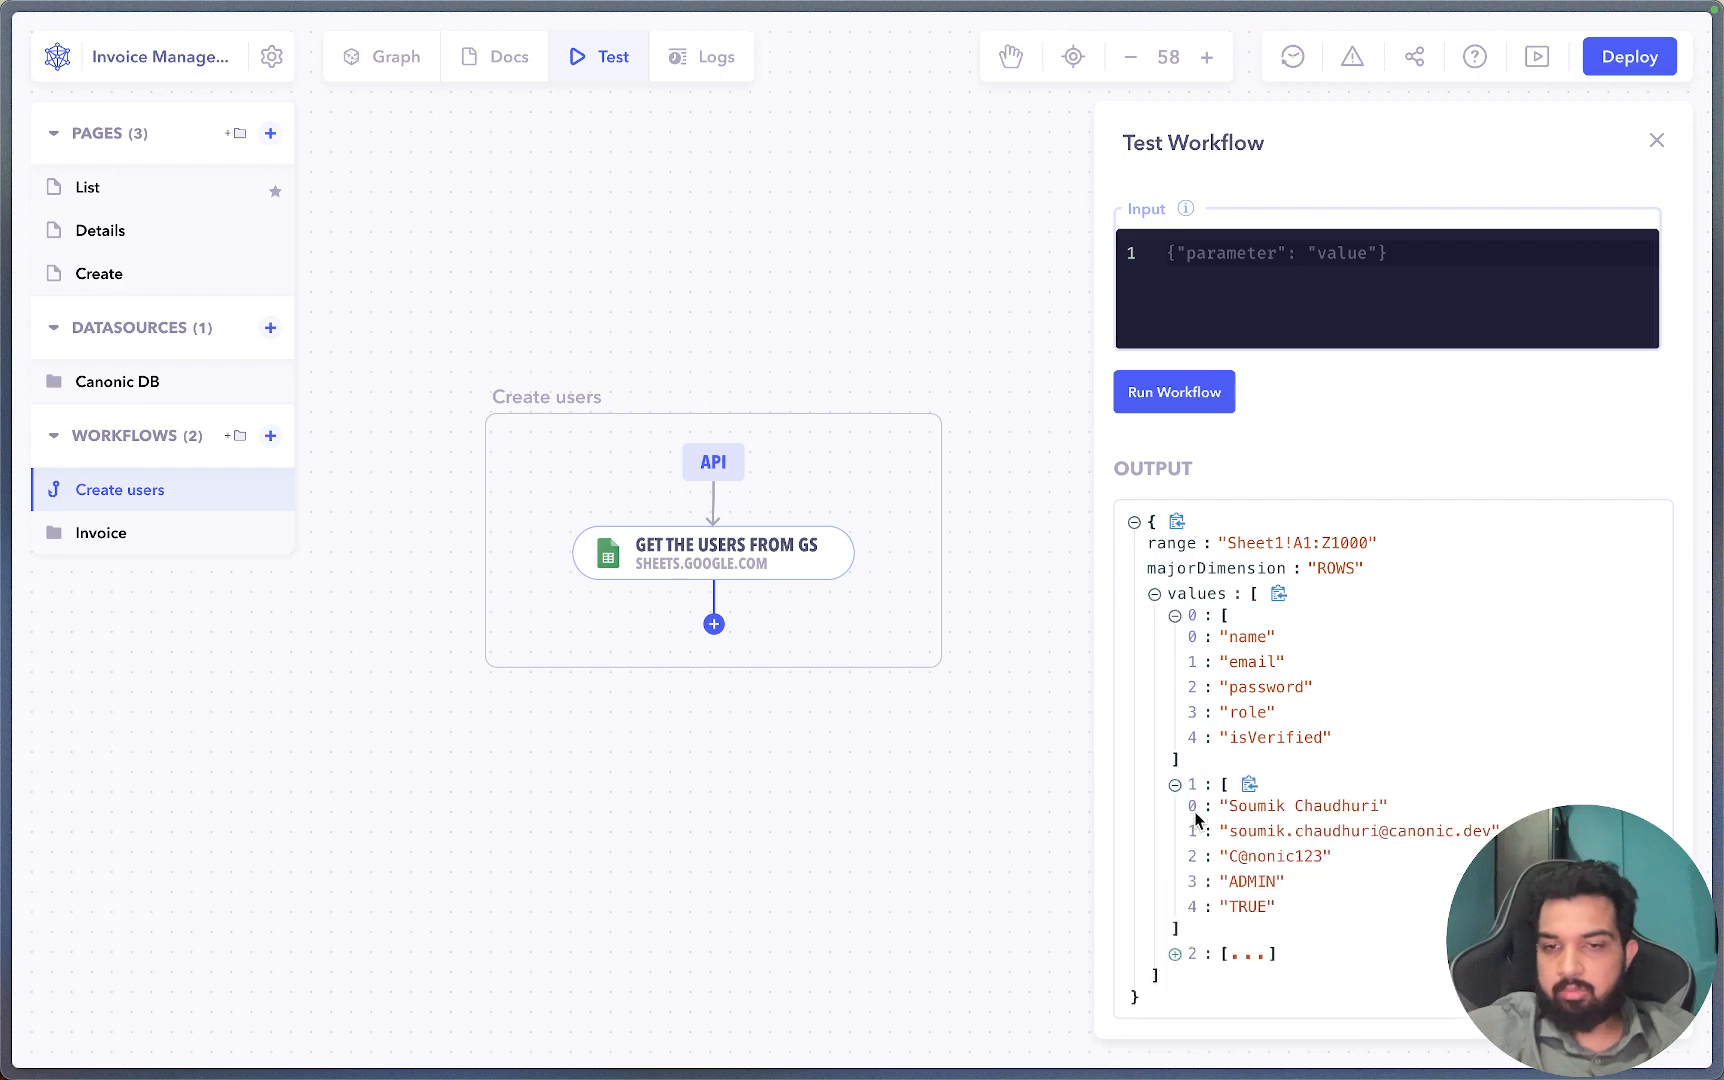
pyautogui.scroll(-2, 1200, 860)
pyautogui.click(1175, 739)
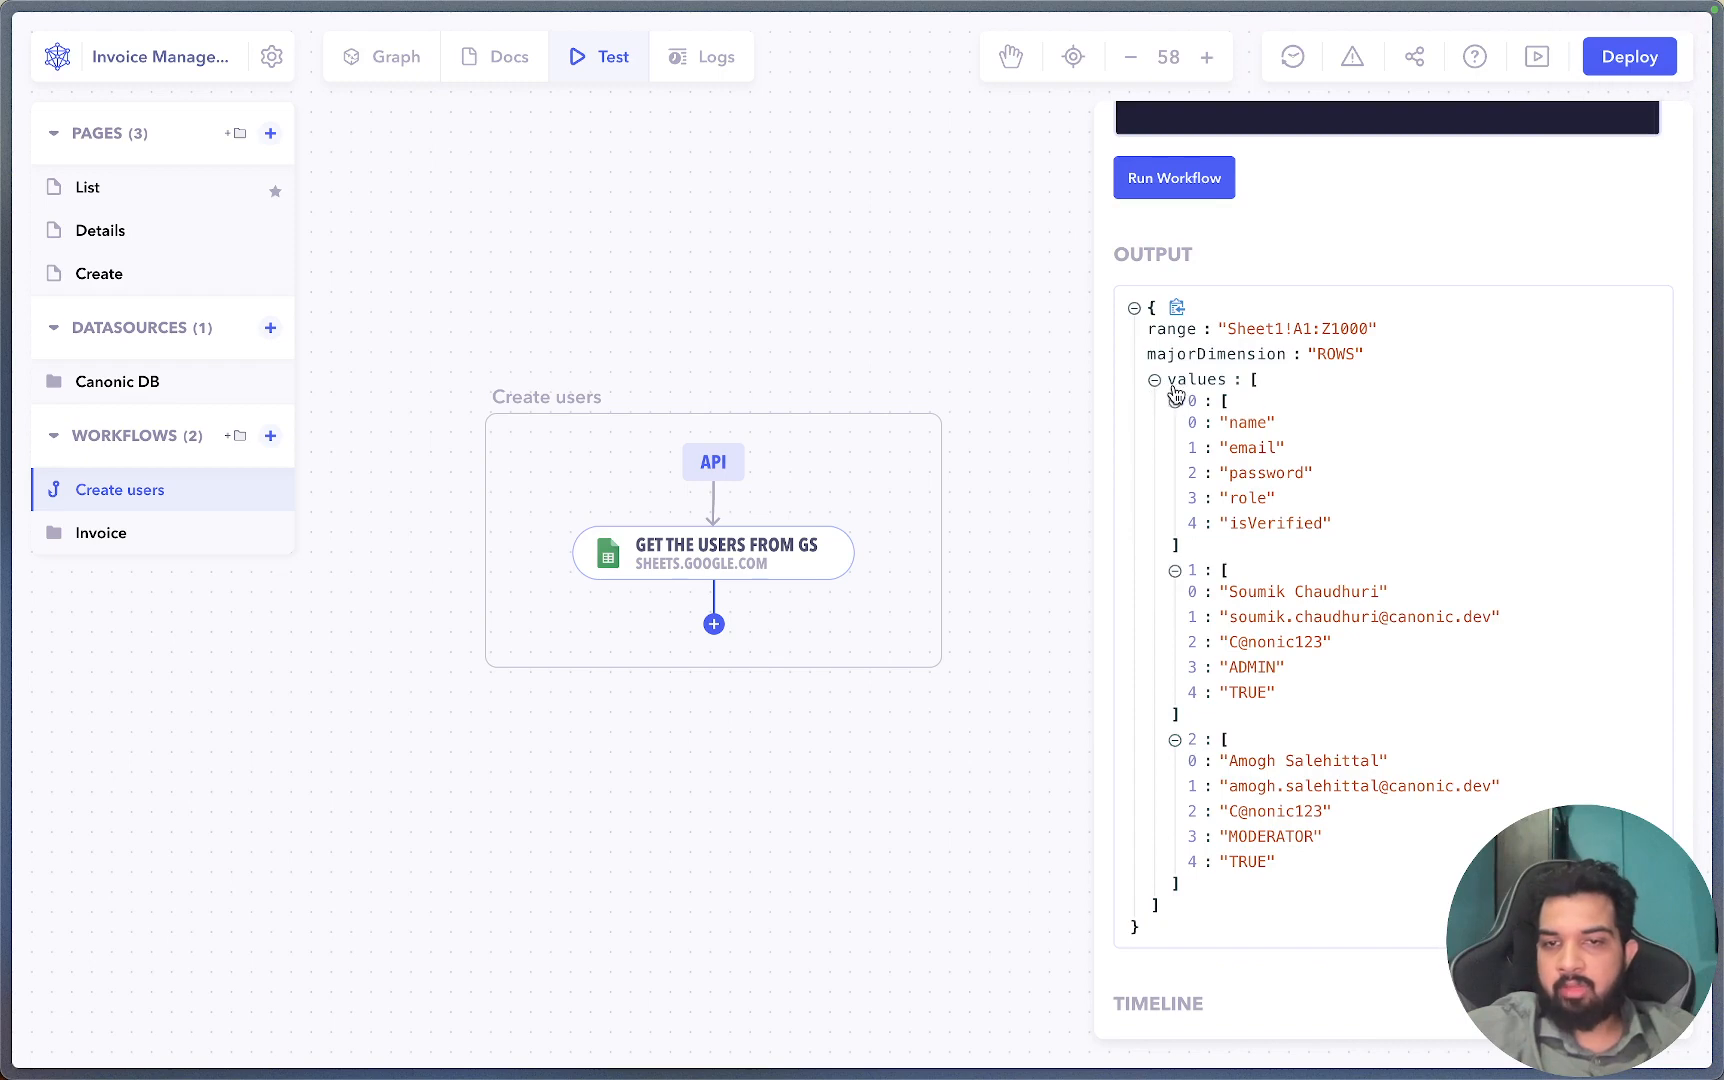
pyautogui.moveTo(765, 558)
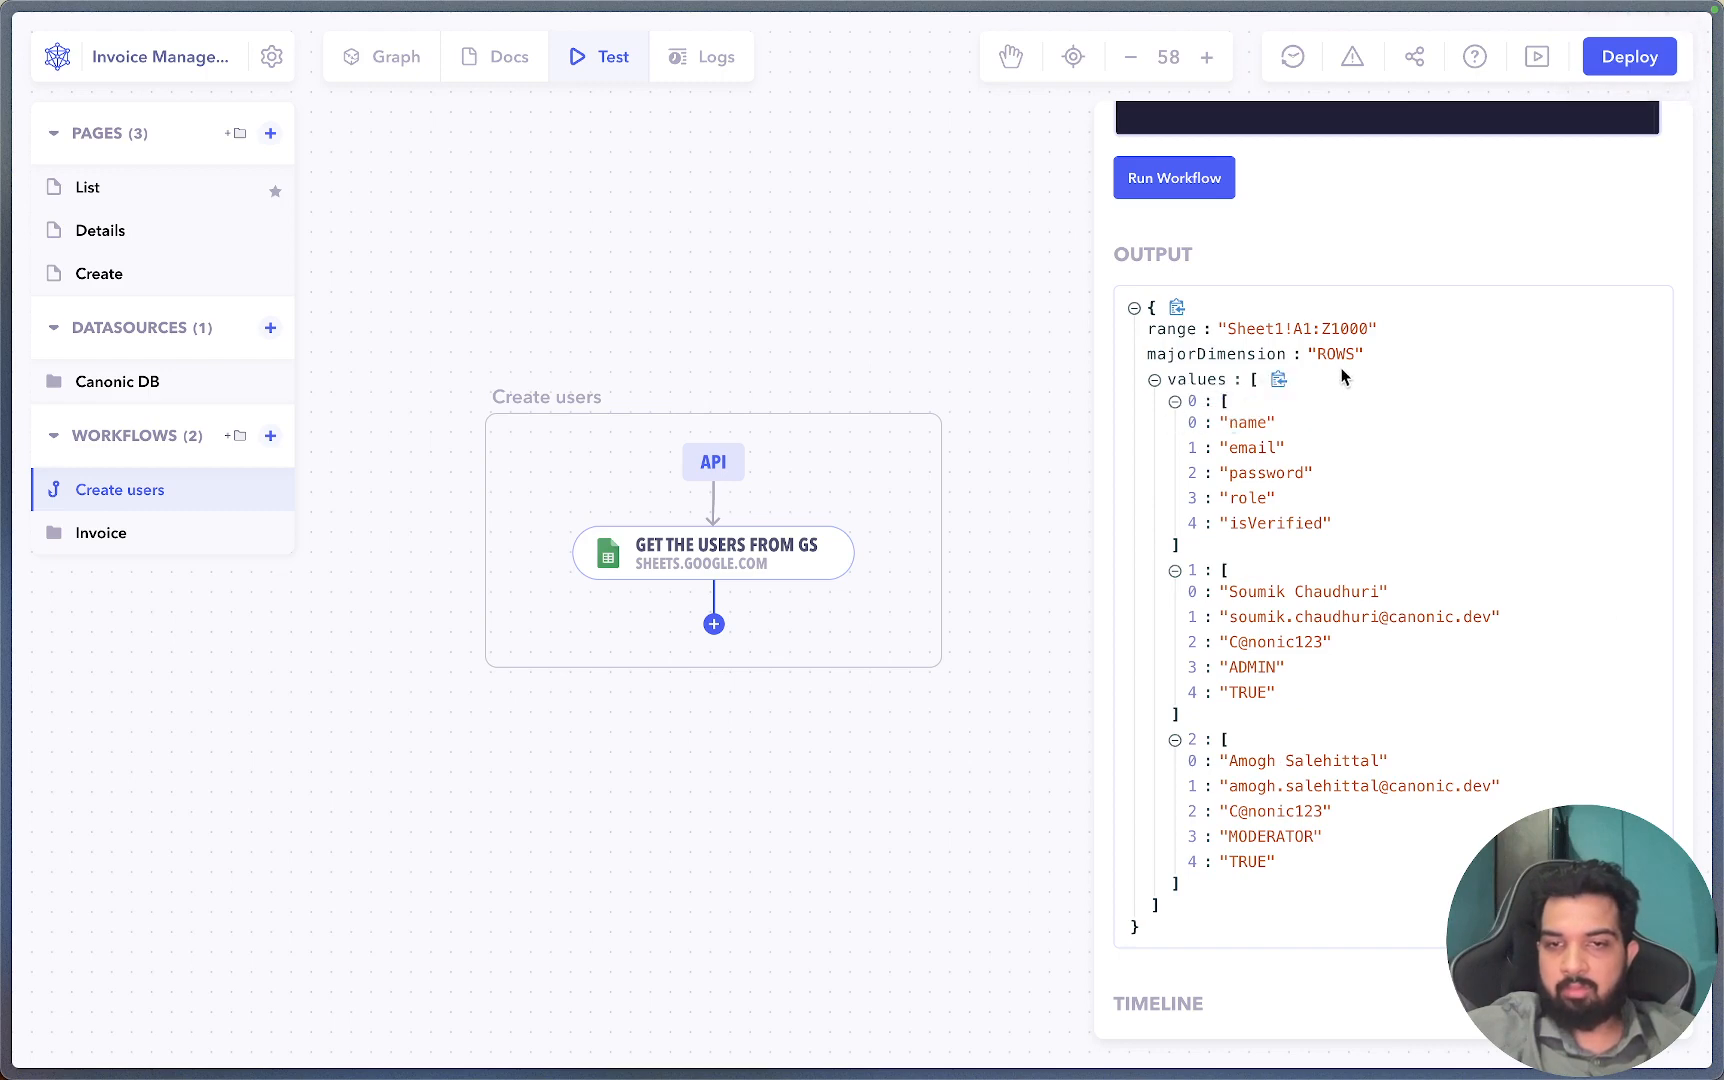
pyautogui.click(499, 331)
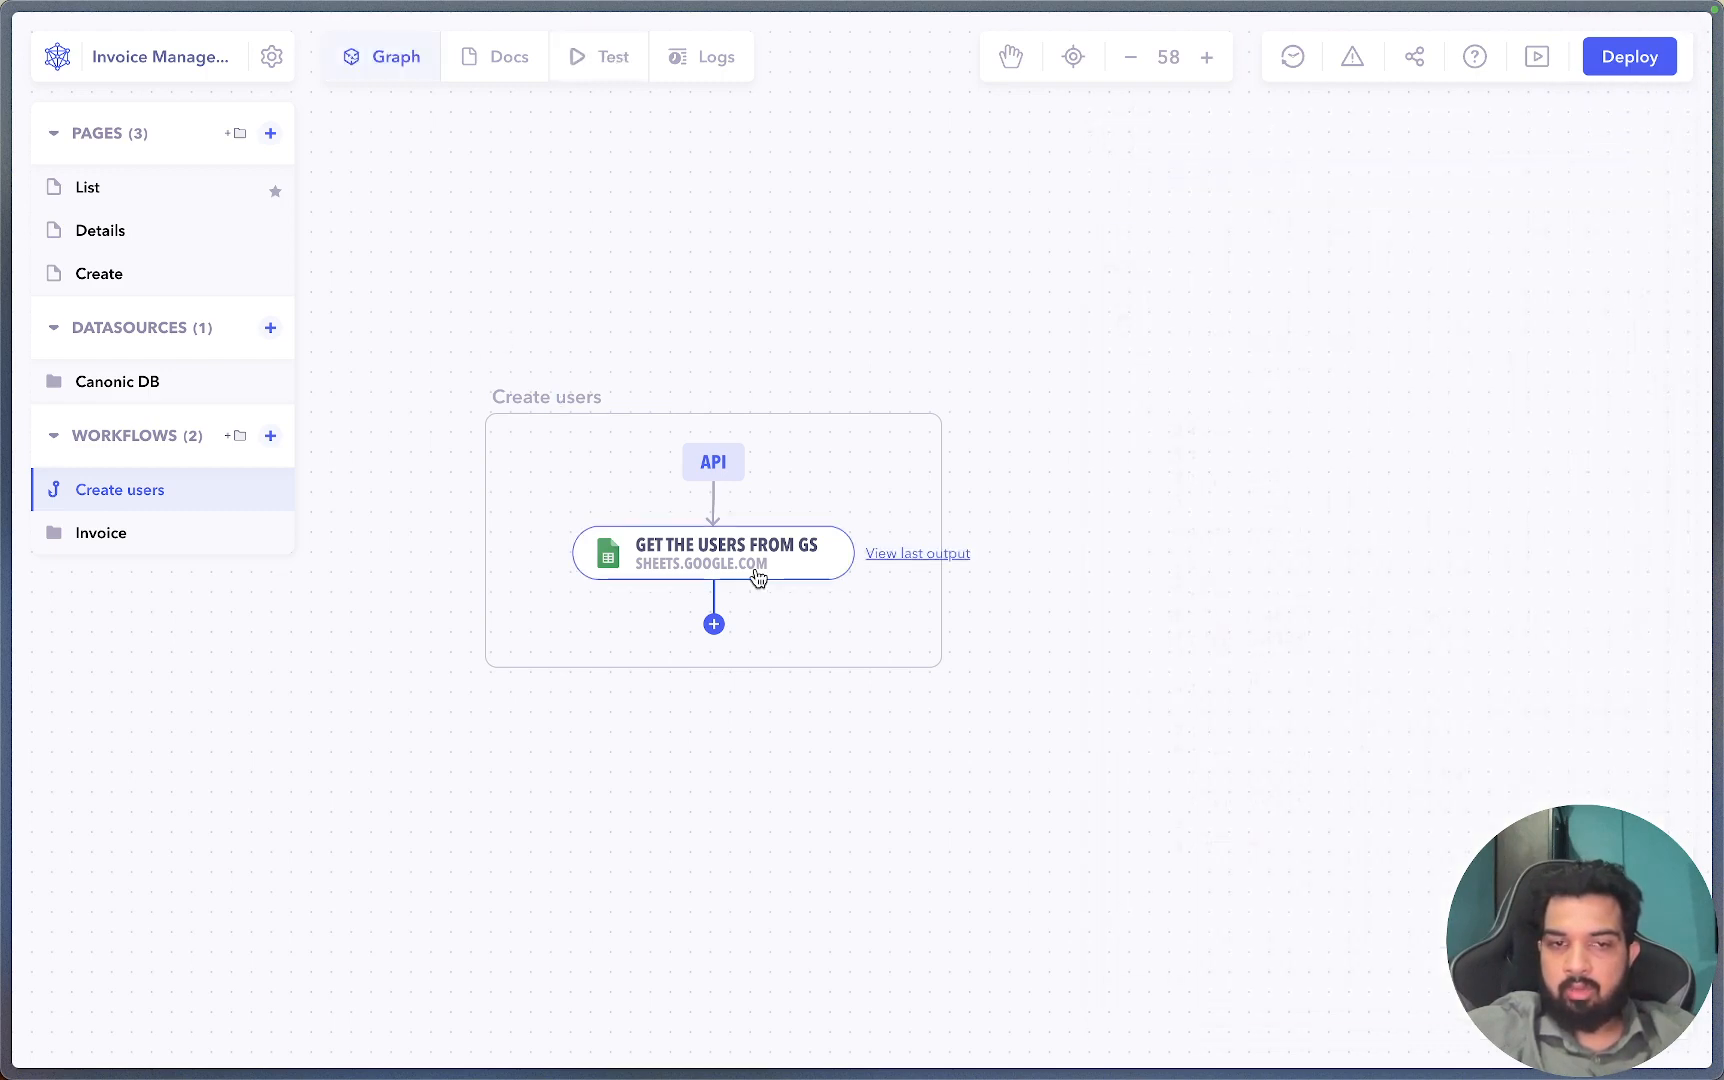
# Add a Function step after the Google Sheets step.
pyautogui.click(714, 625)
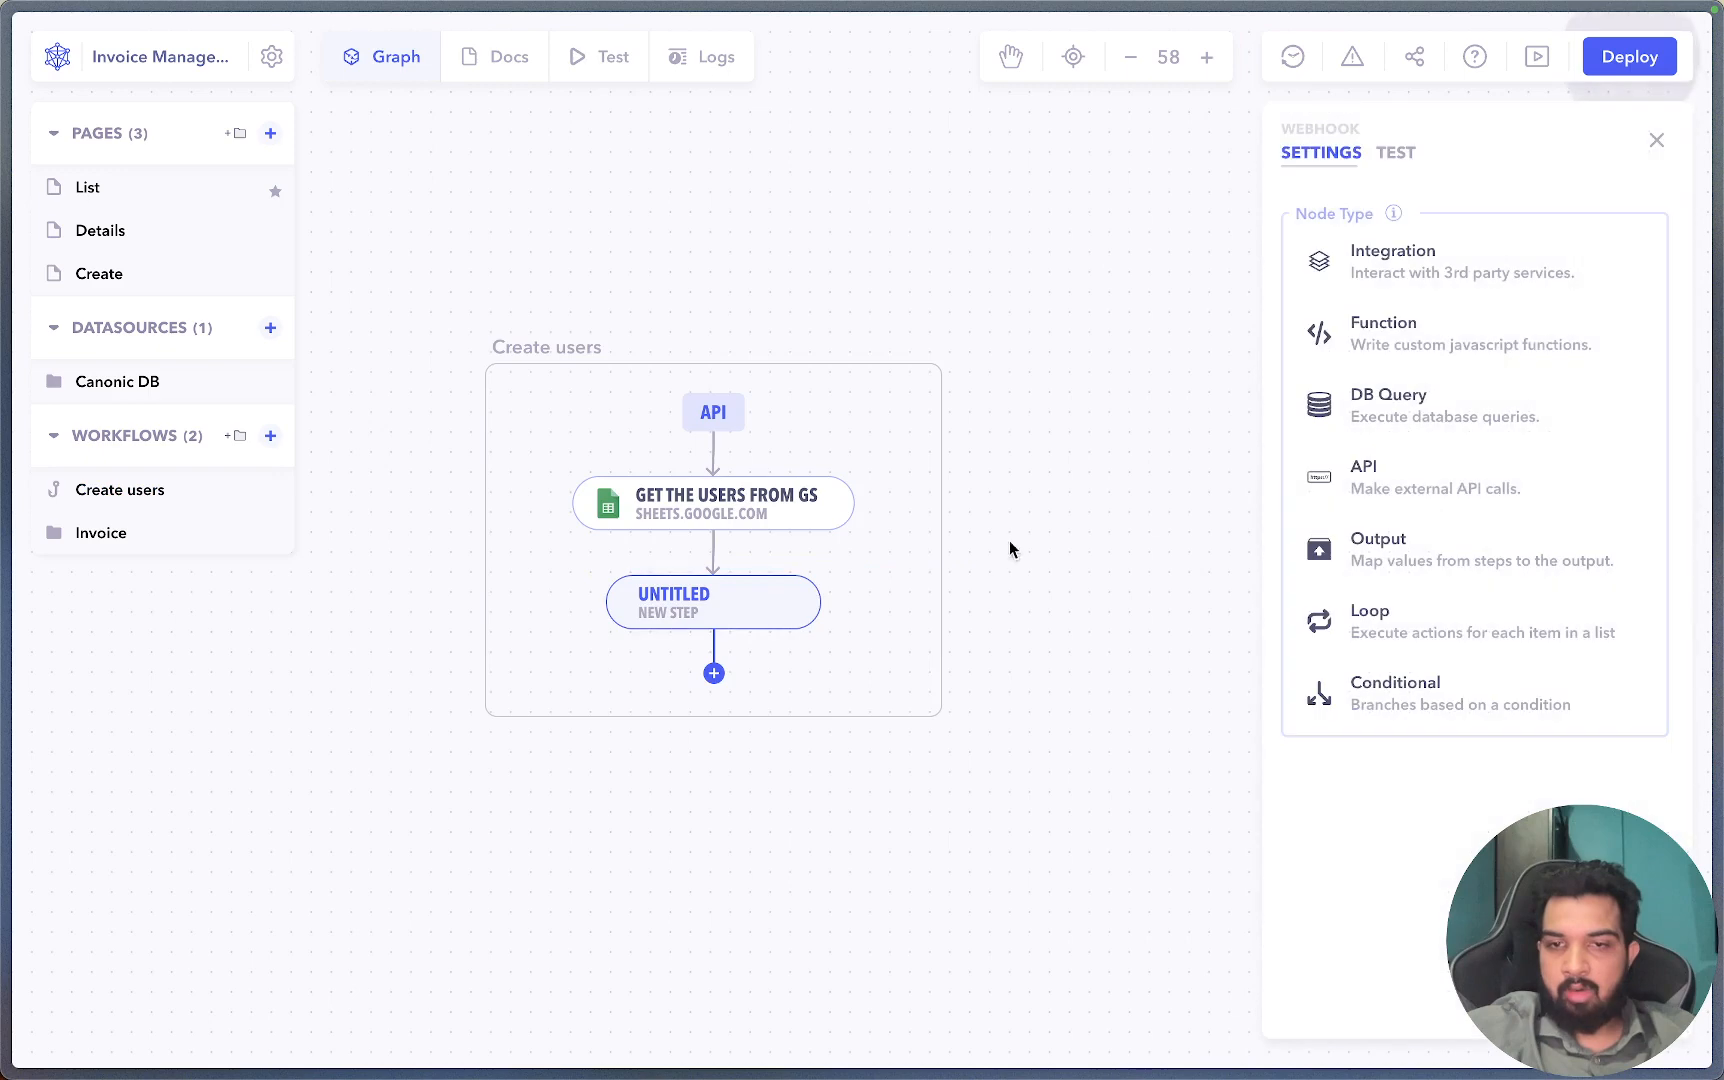
pyautogui.click(1418, 356)
pyautogui.click(1399, 276)
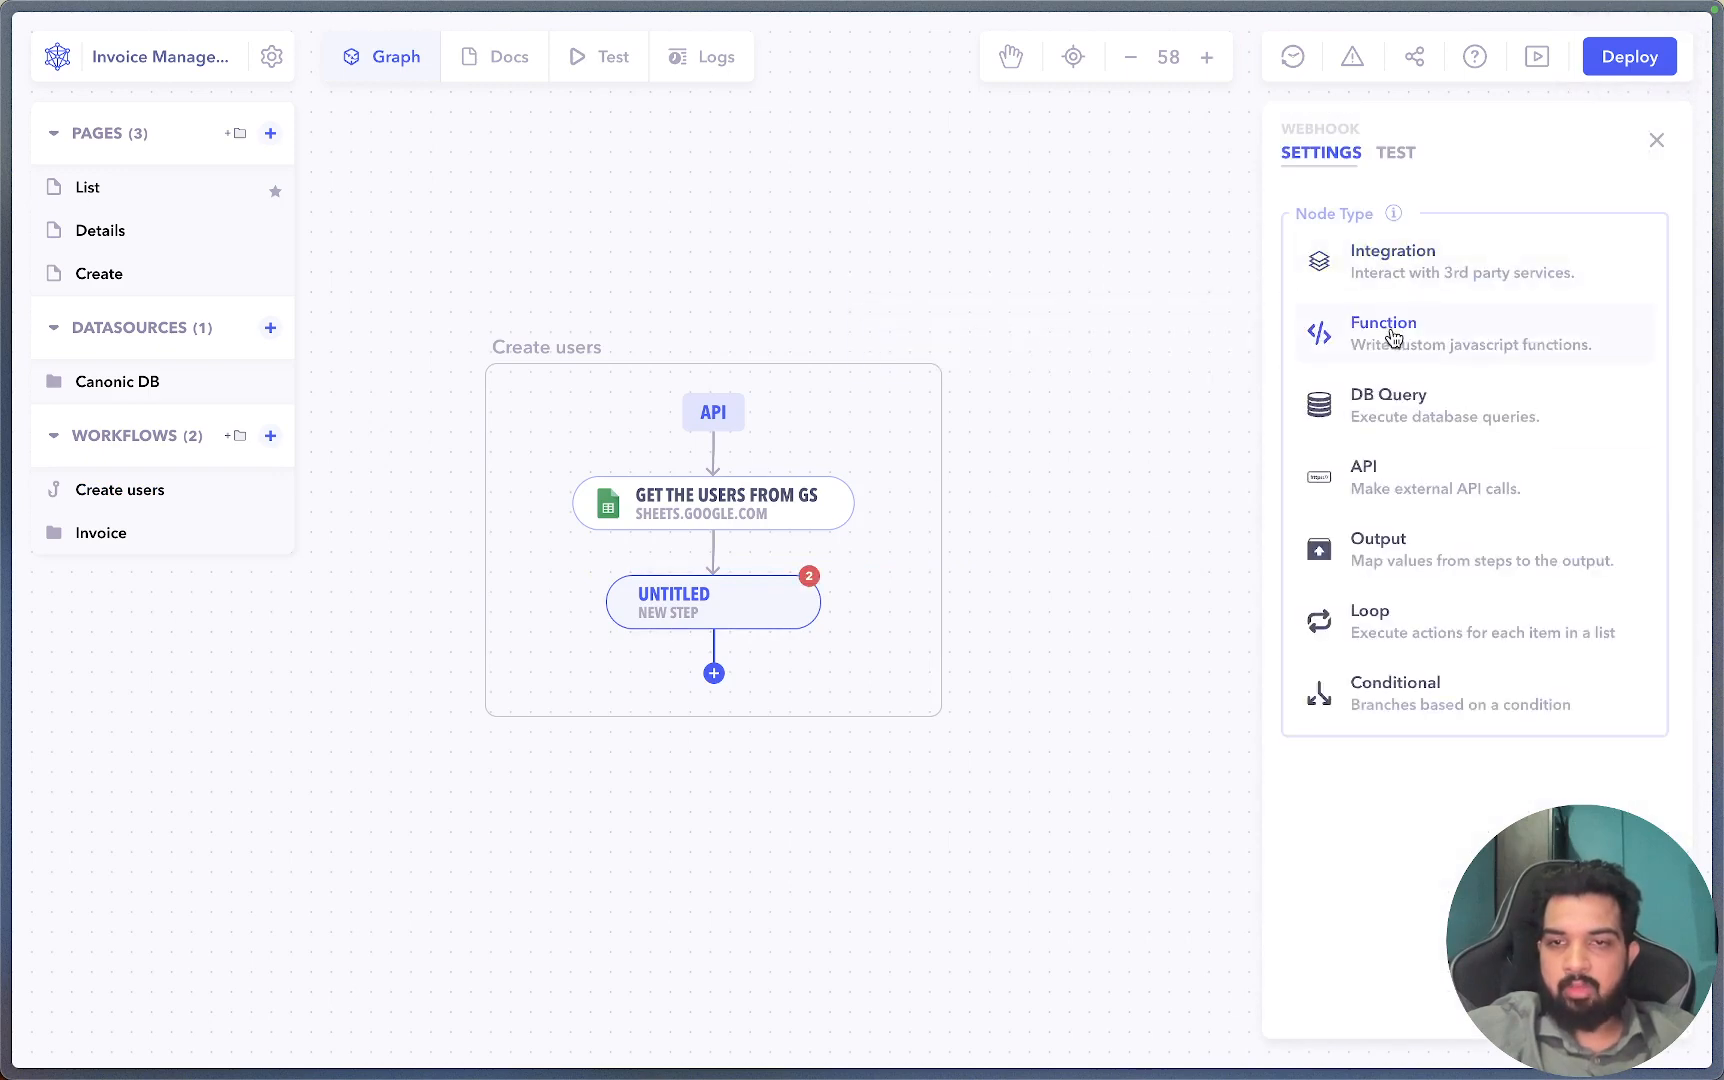
pyautogui.click(1393, 339)
# Paste the sample header and two user rows into the function body.
pyautogui.click(1316, 928)
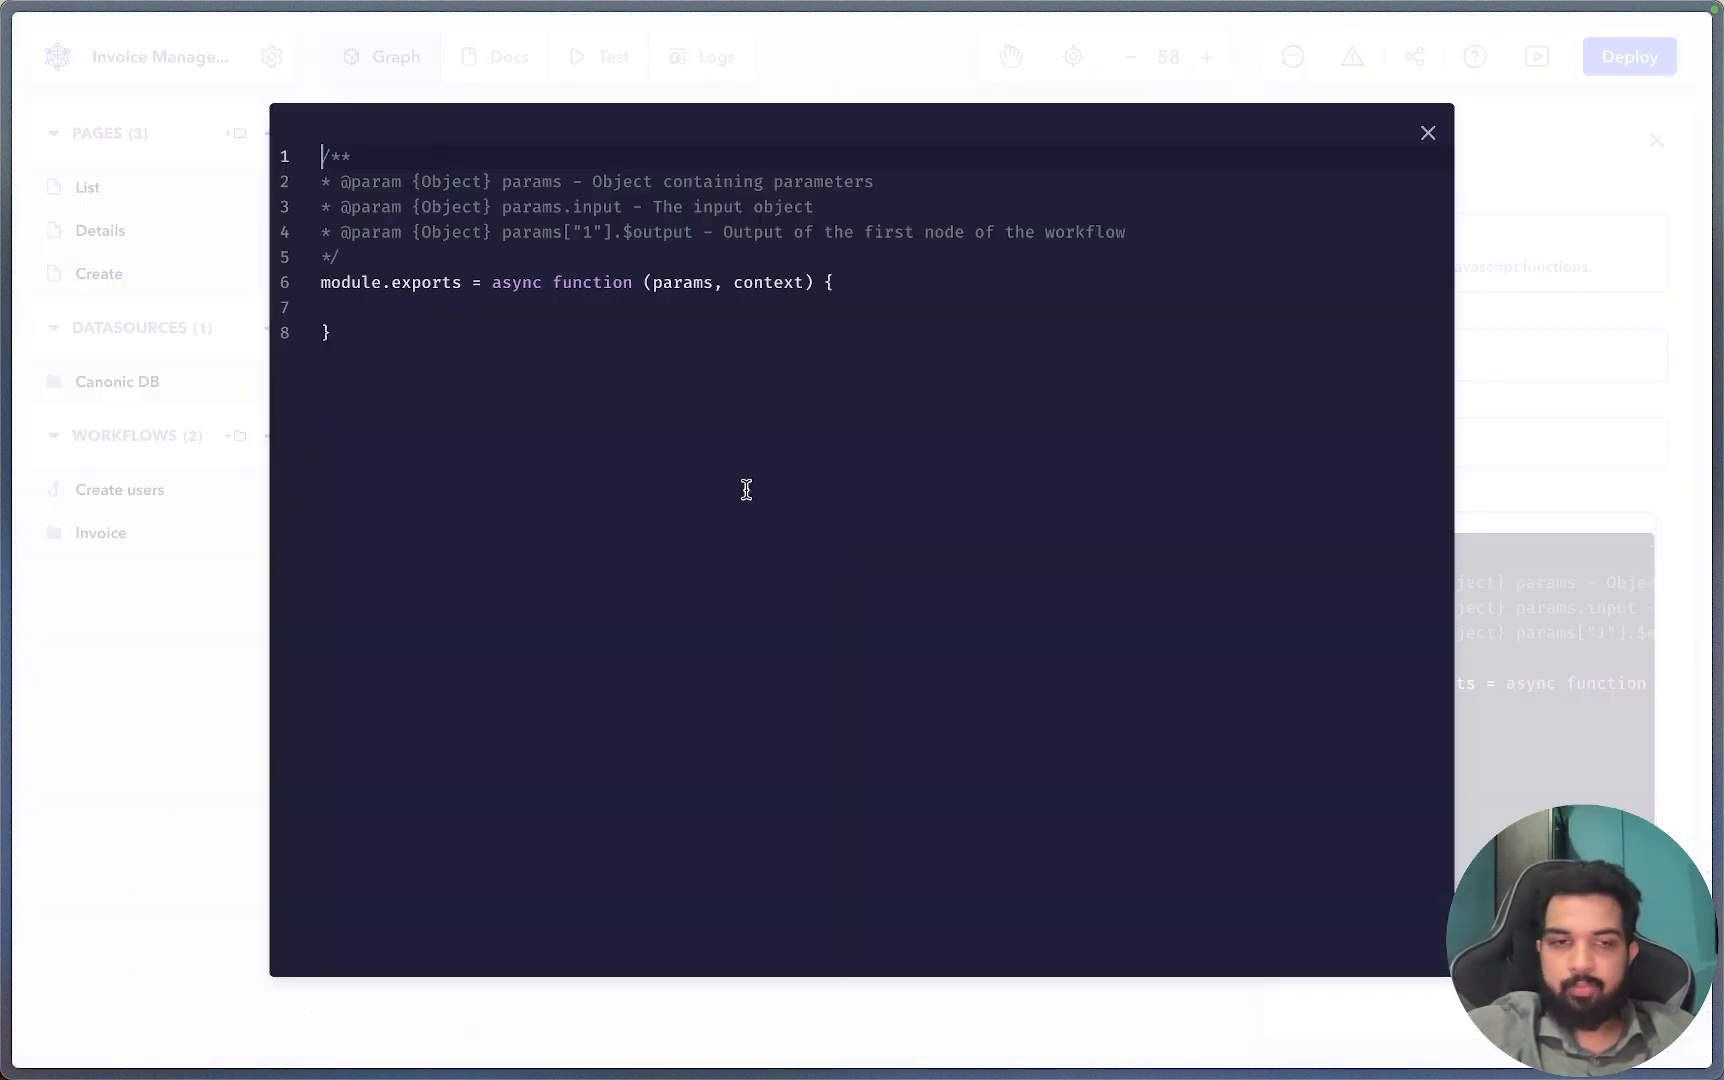
pyautogui.click(480, 295)
pyautogui.press('super+v')
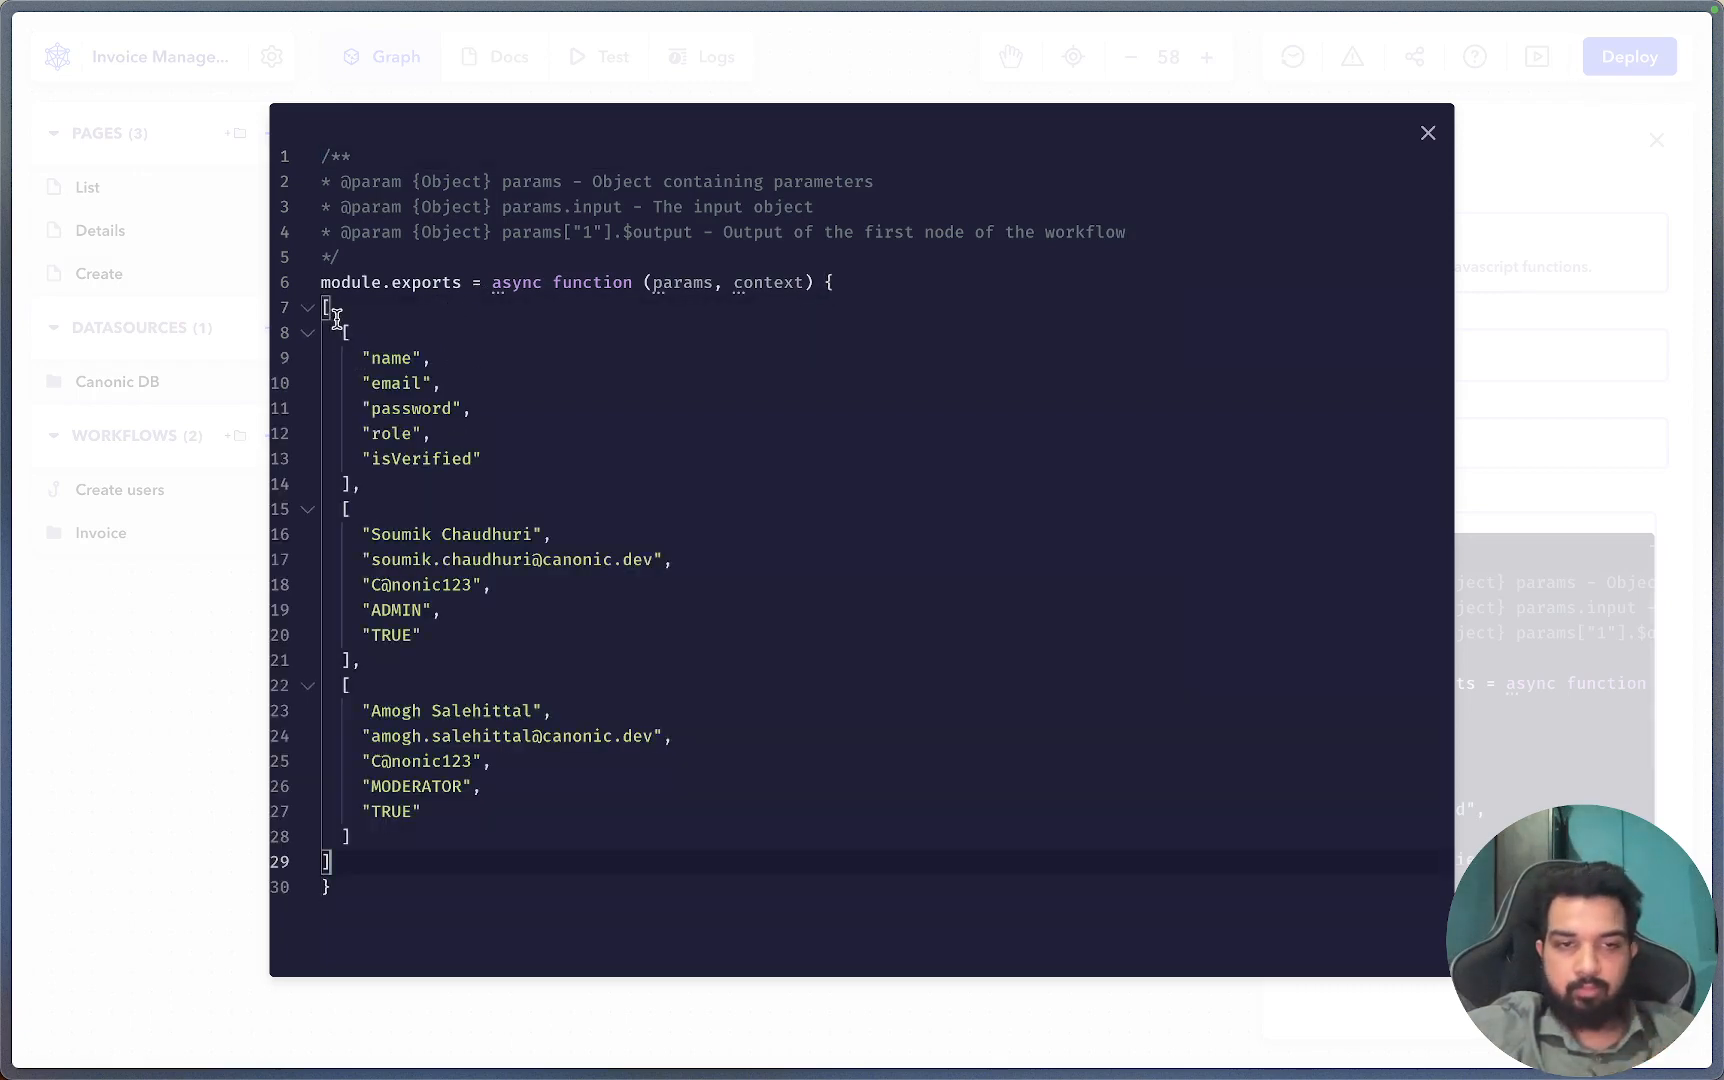
pyautogui.moveTo(343, 330)
pyautogui.mouseDown()
pyautogui.moveTo(386, 487)
pyautogui.moveTo(405, 487)
pyautogui.moveTo(330, 425)
pyautogui.moveTo(310, 338)
pyautogui.mouseUp()
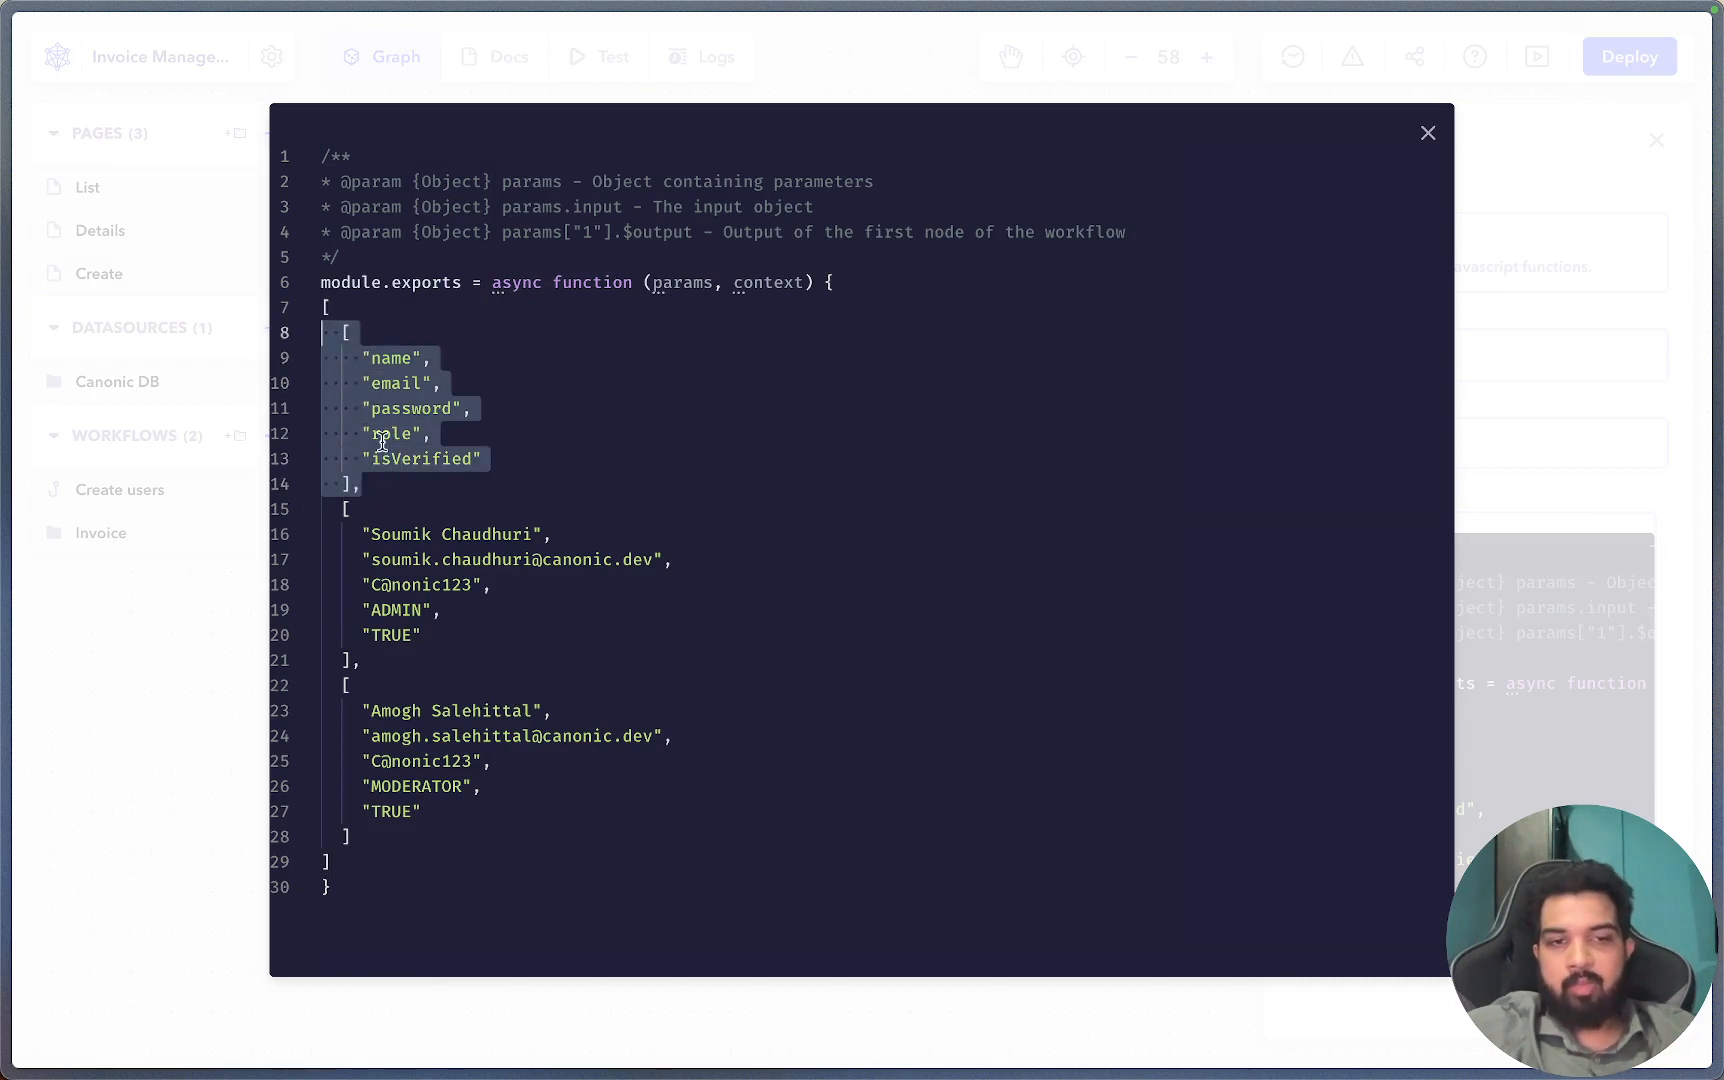
pyautogui.click(483, 875)
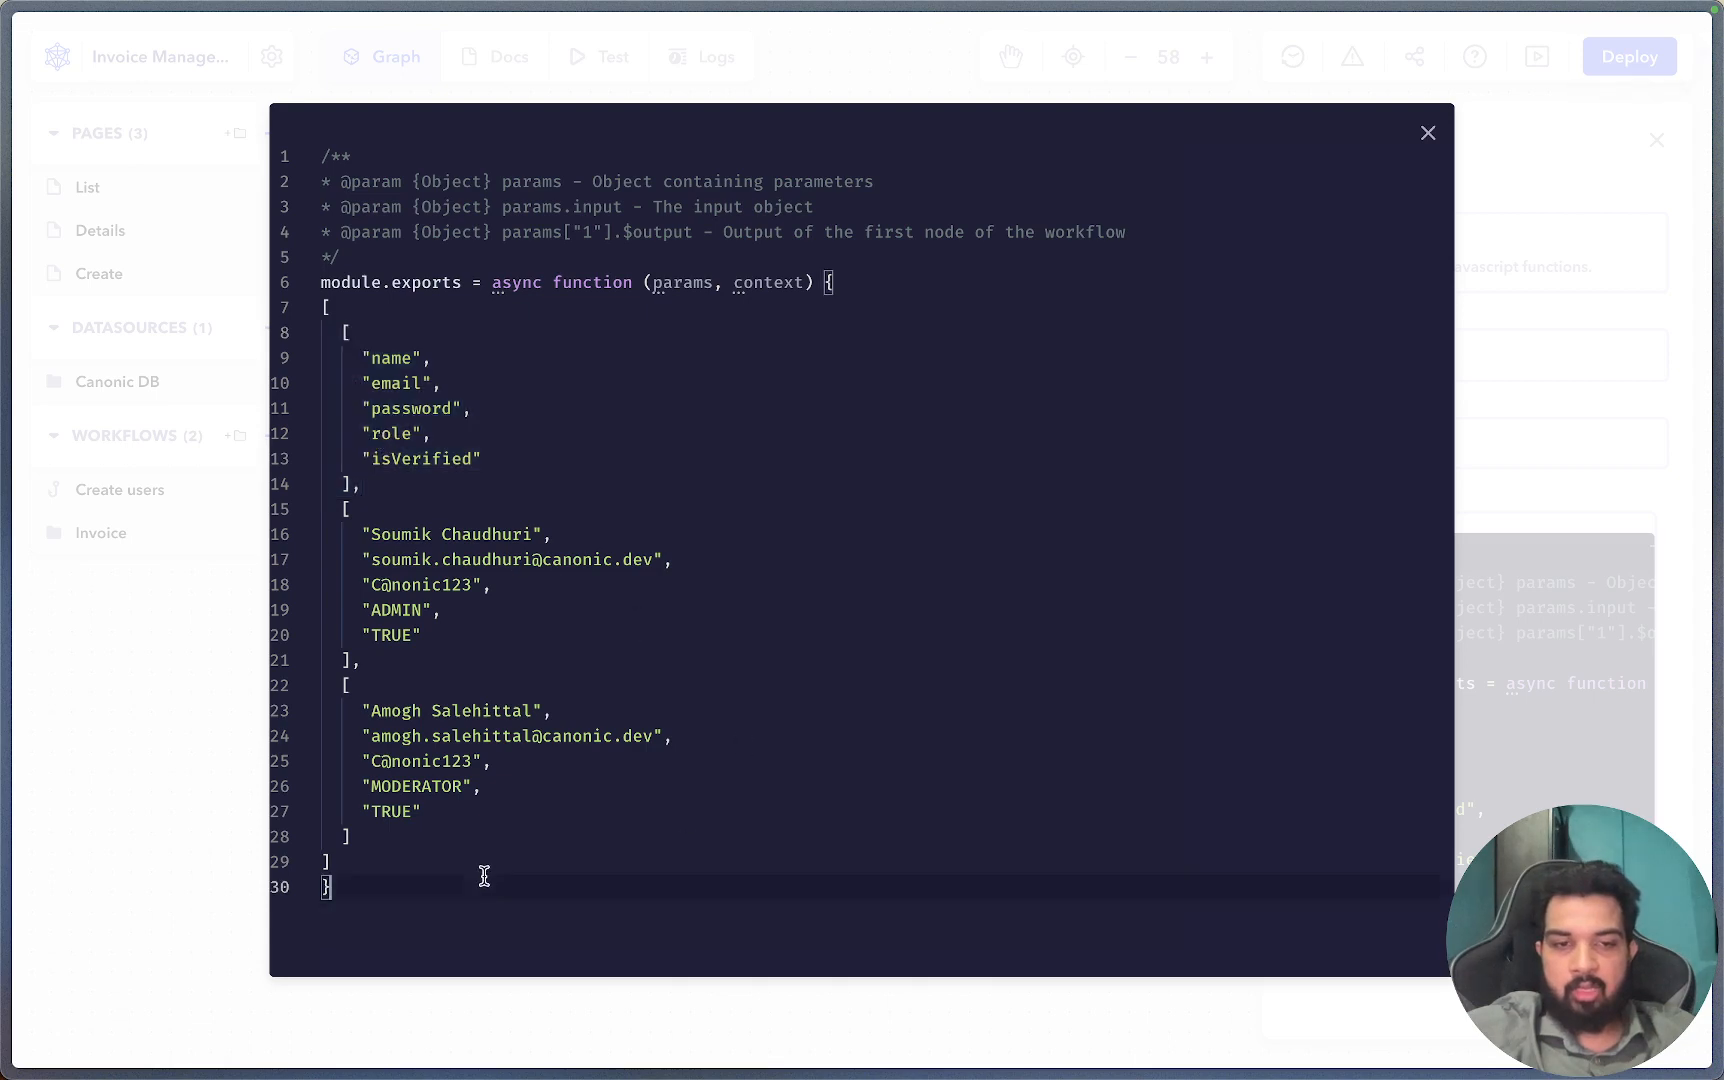
# Add a blank line below the pasted data and close the code editor.
pyautogui.click(527, 848)
pyautogui.click(494, 862)
pyautogui.press('Return')
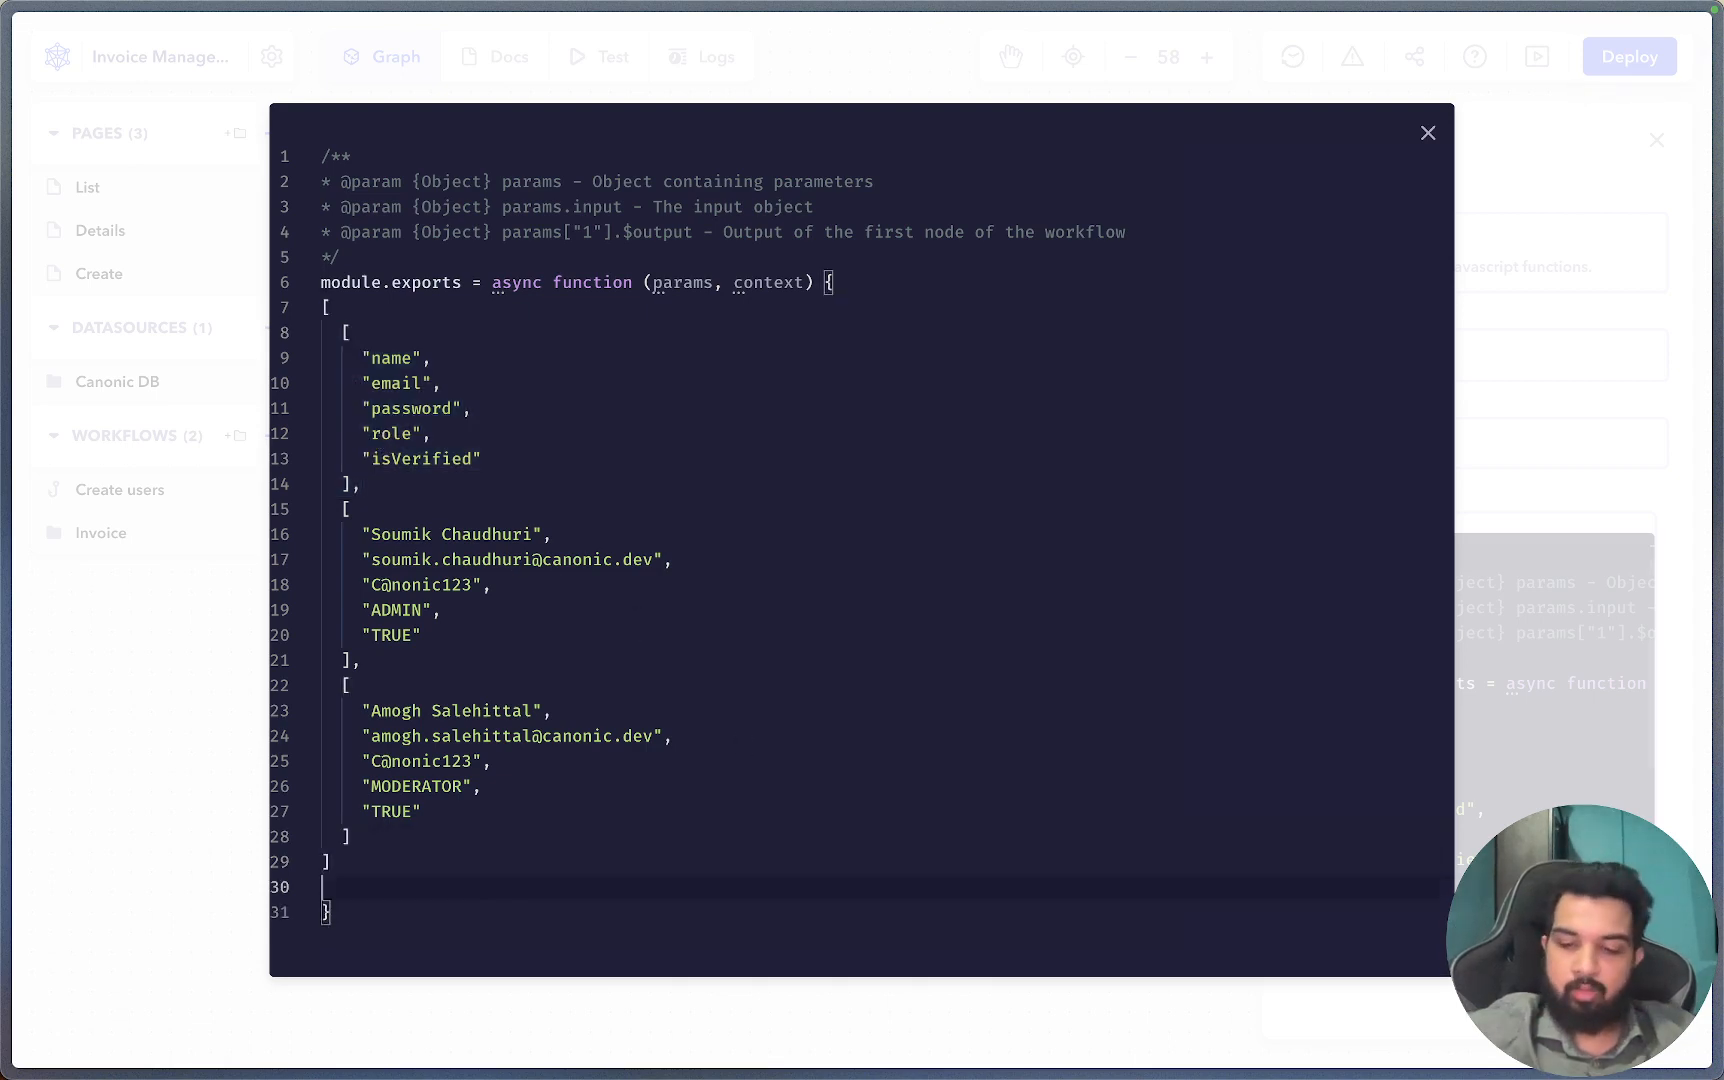
pyautogui.write('key:value')
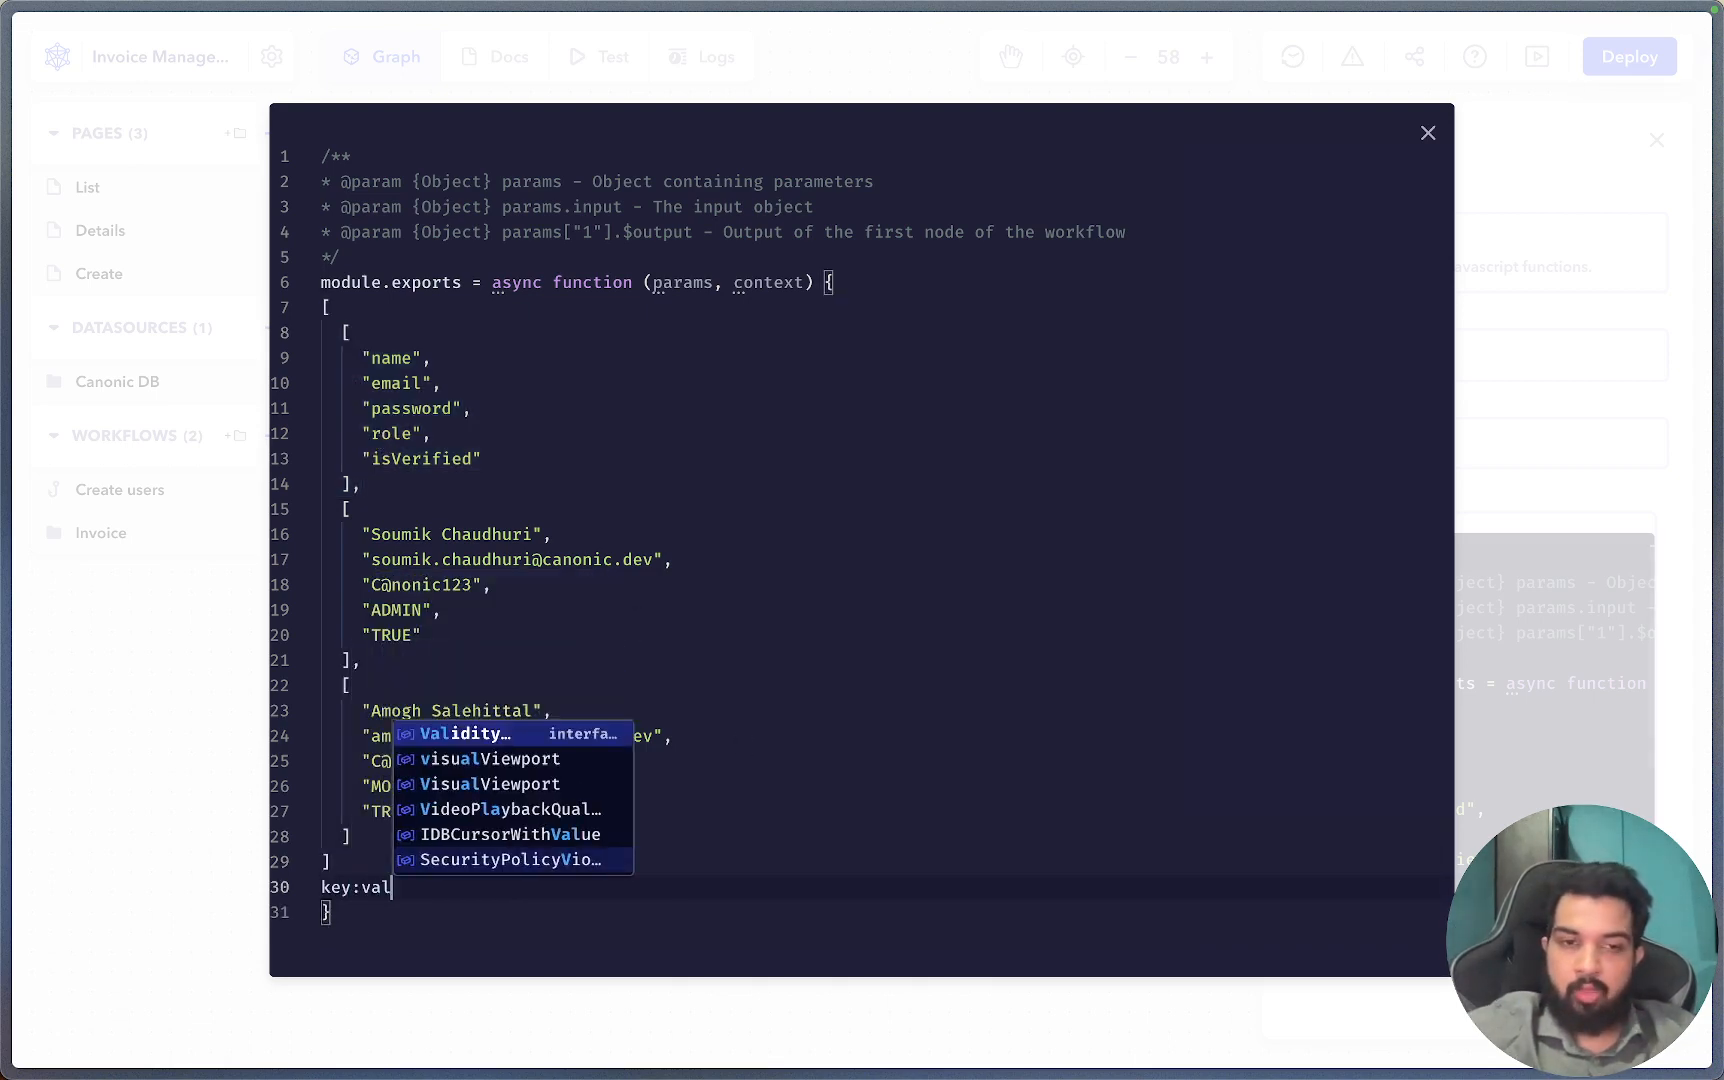
pyautogui.doubleClick(400, 360)
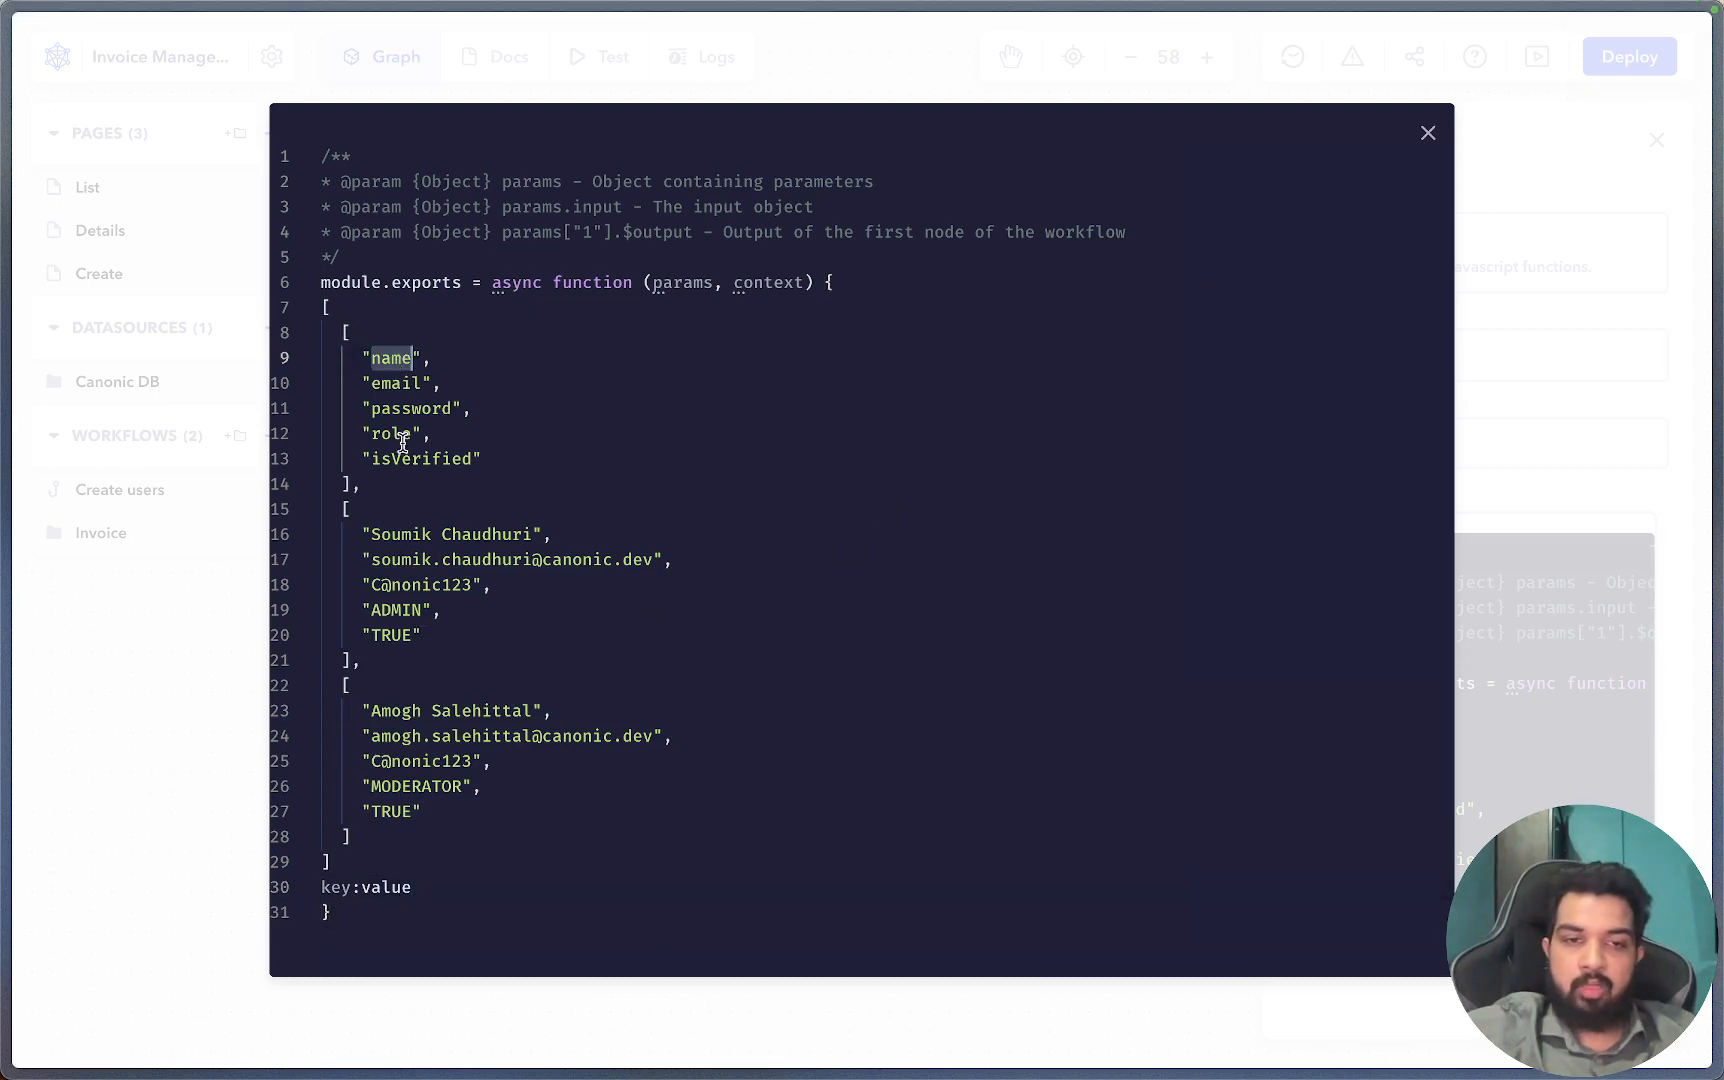
pyautogui.moveTo(371, 535); pyautogui.dragTo(533, 535)
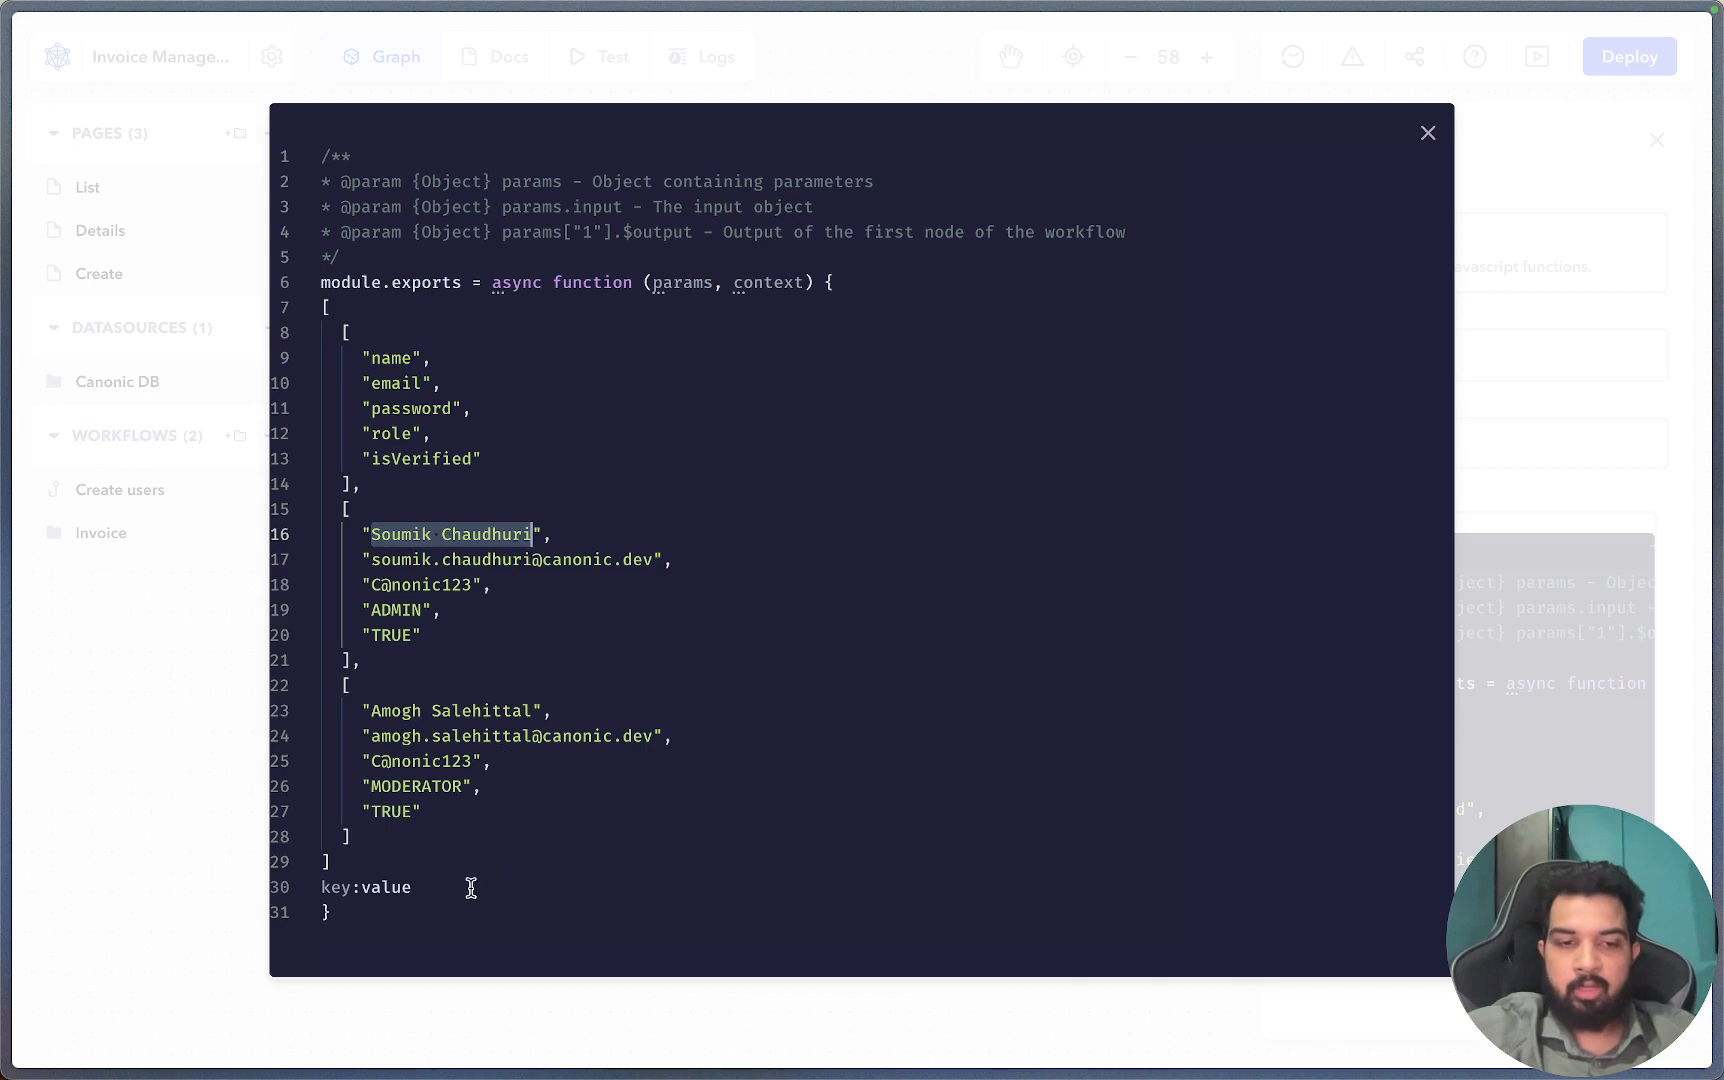
pyautogui.moveTo(471, 889); pyautogui.dragTo(318, 897)
pyautogui.press('BackSpace')
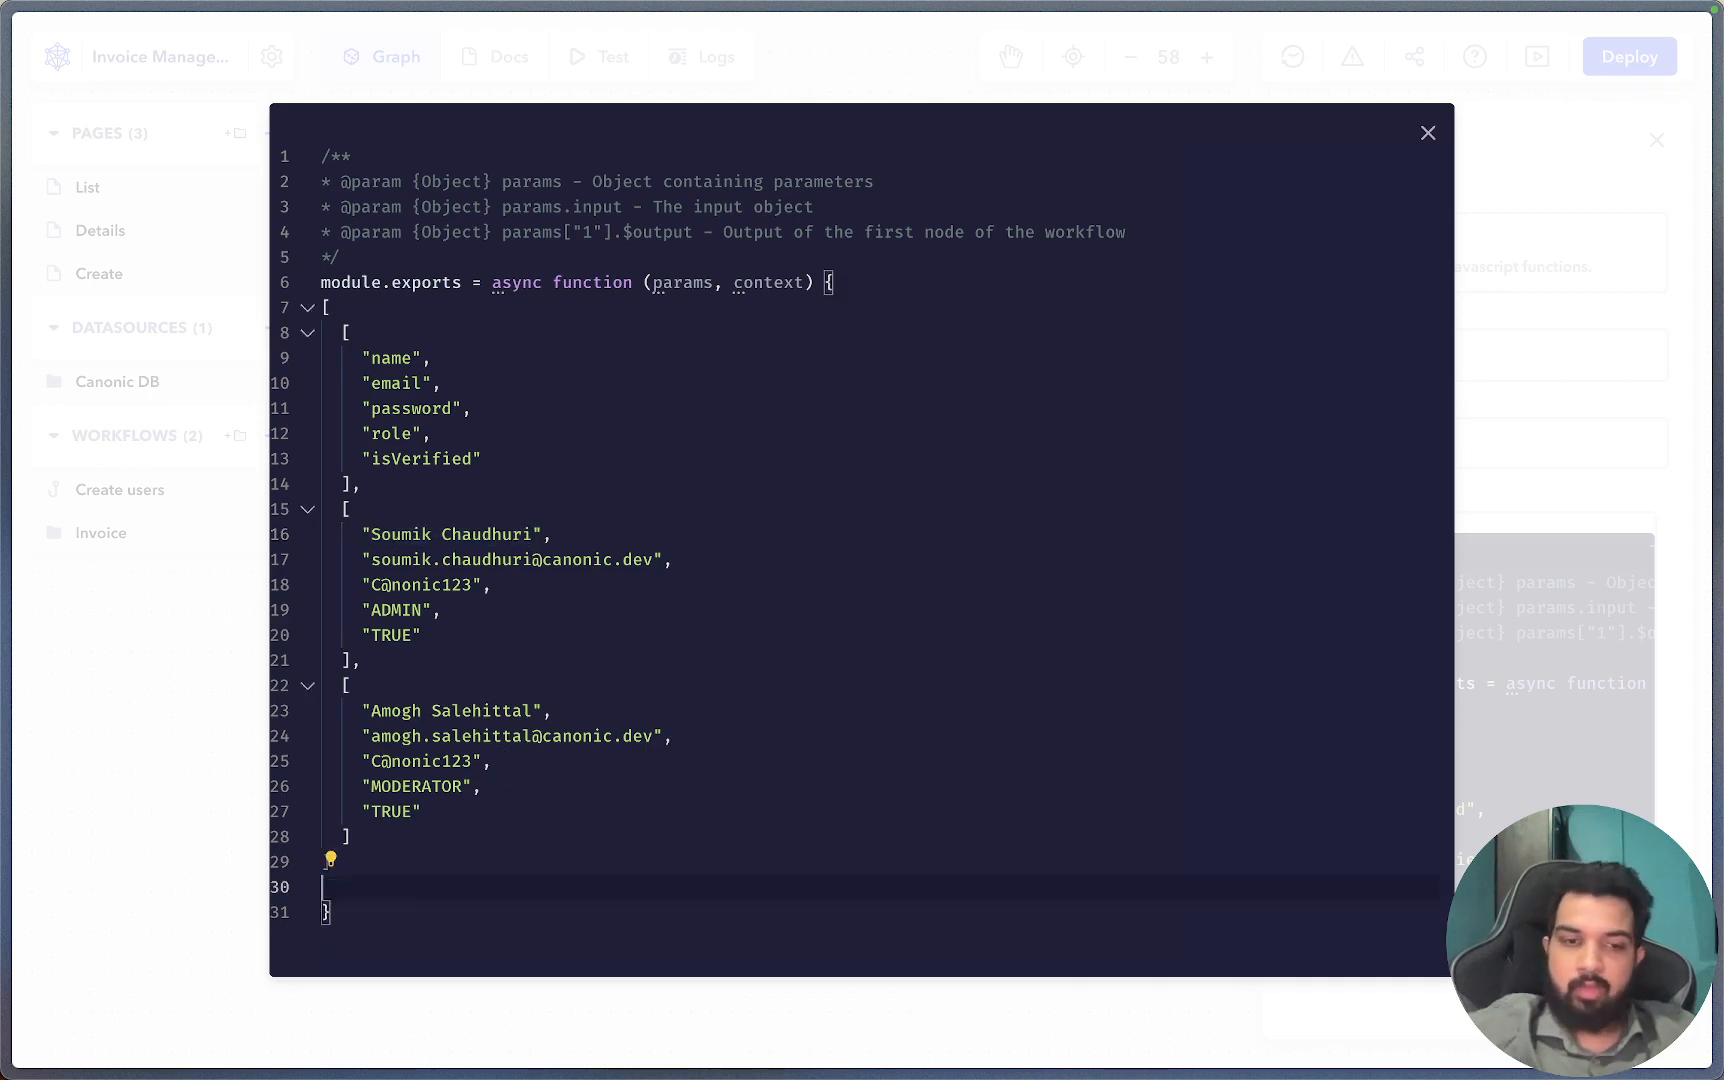
pyautogui.press('Return')
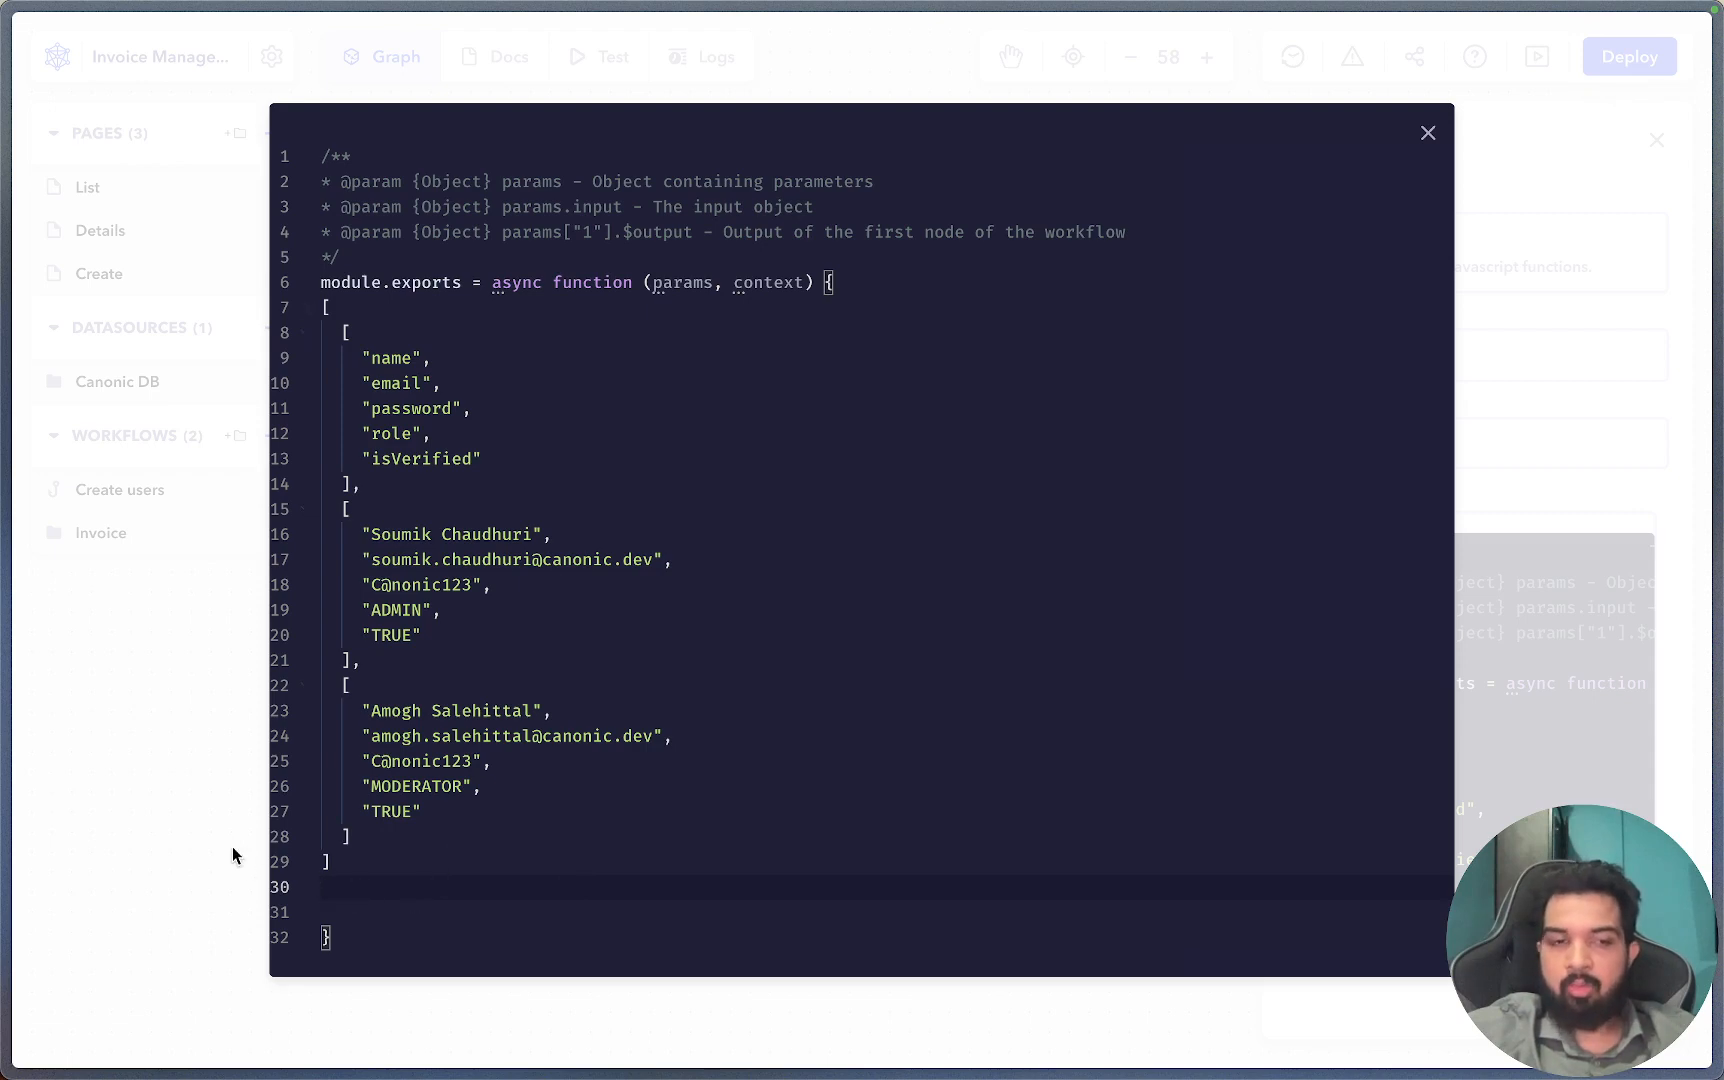
pyautogui.click(141, 796)
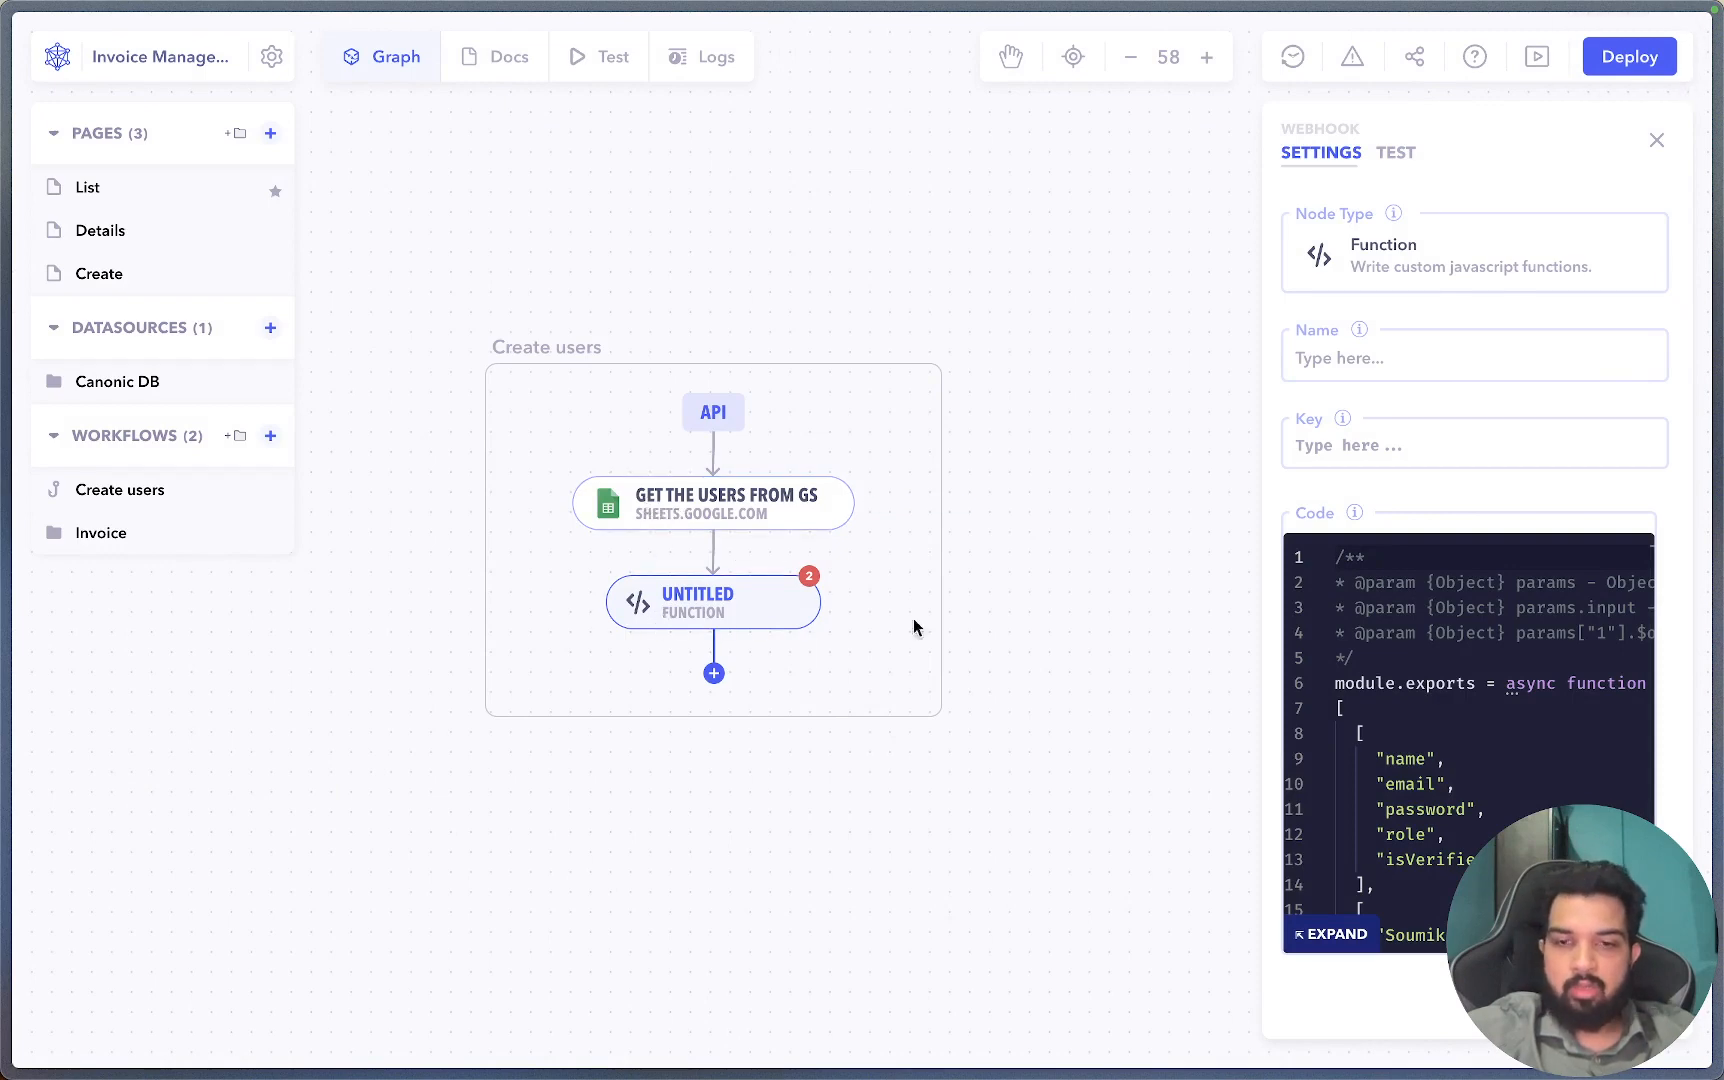
# Start line 31 of the function with const keys = params[1].values.
pyautogui.click(1331, 934)
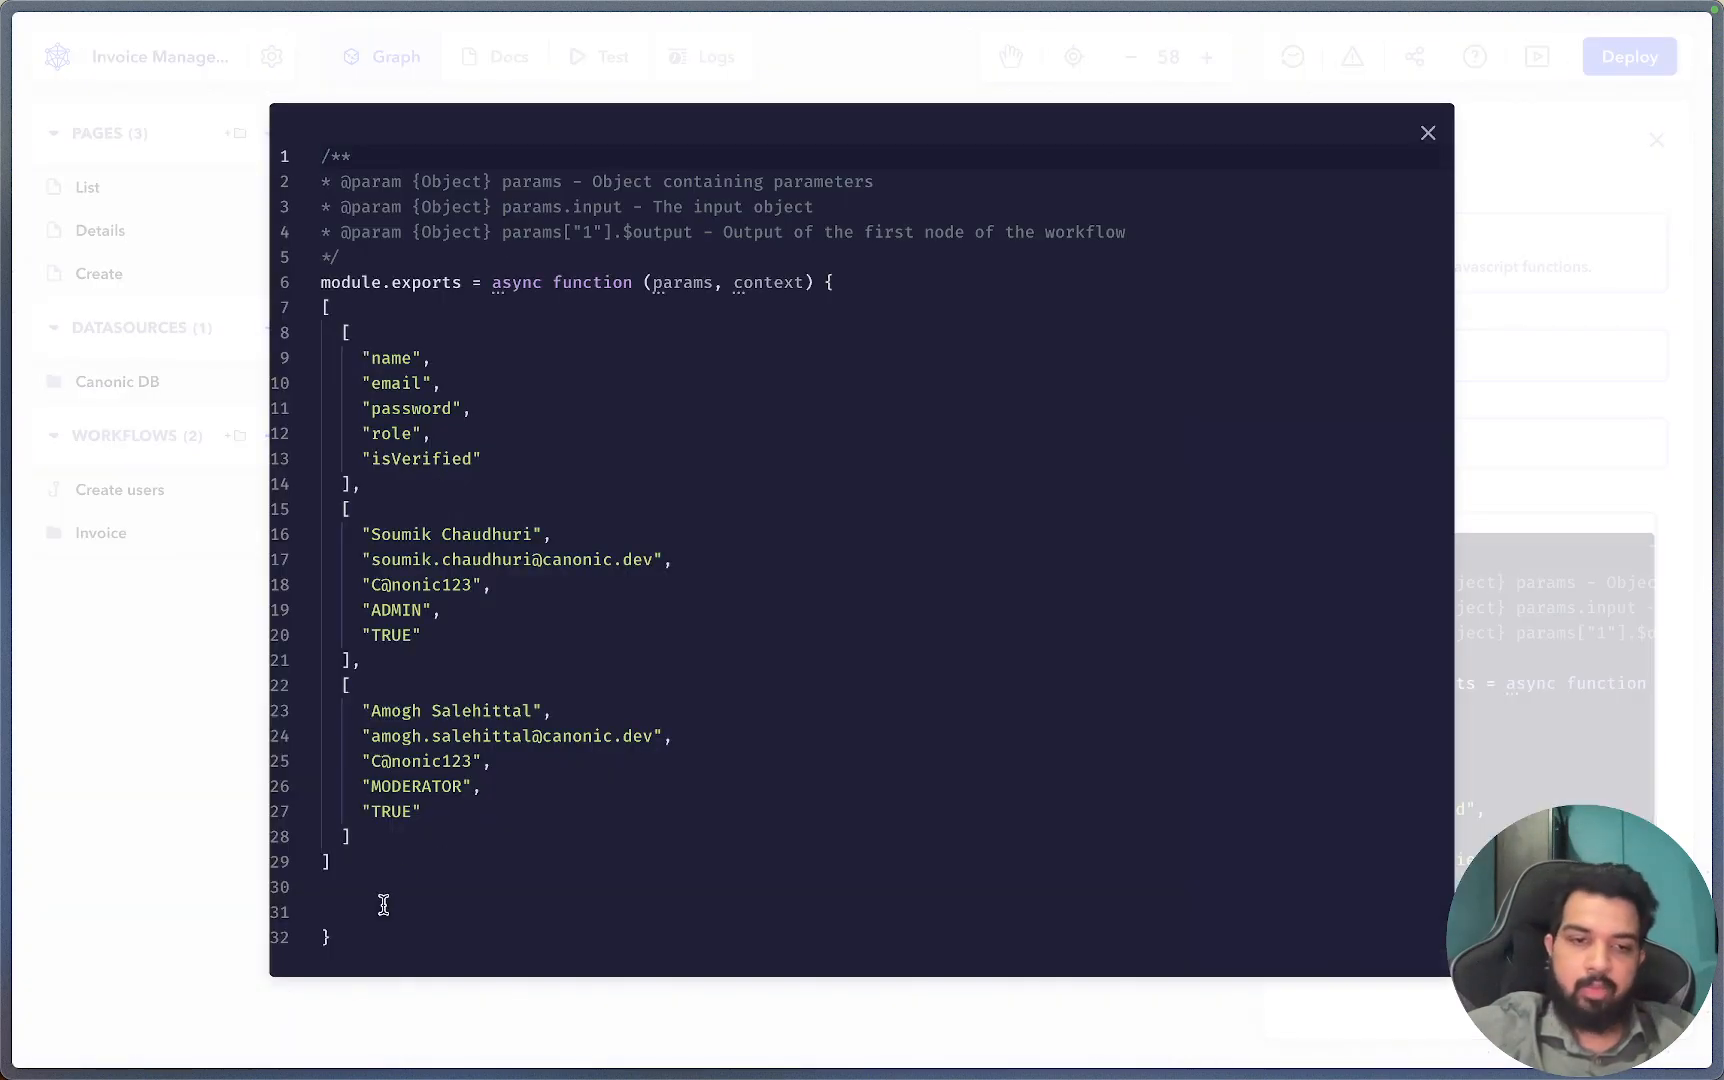
pyautogui.click(383, 905)
pyautogui.write('const')
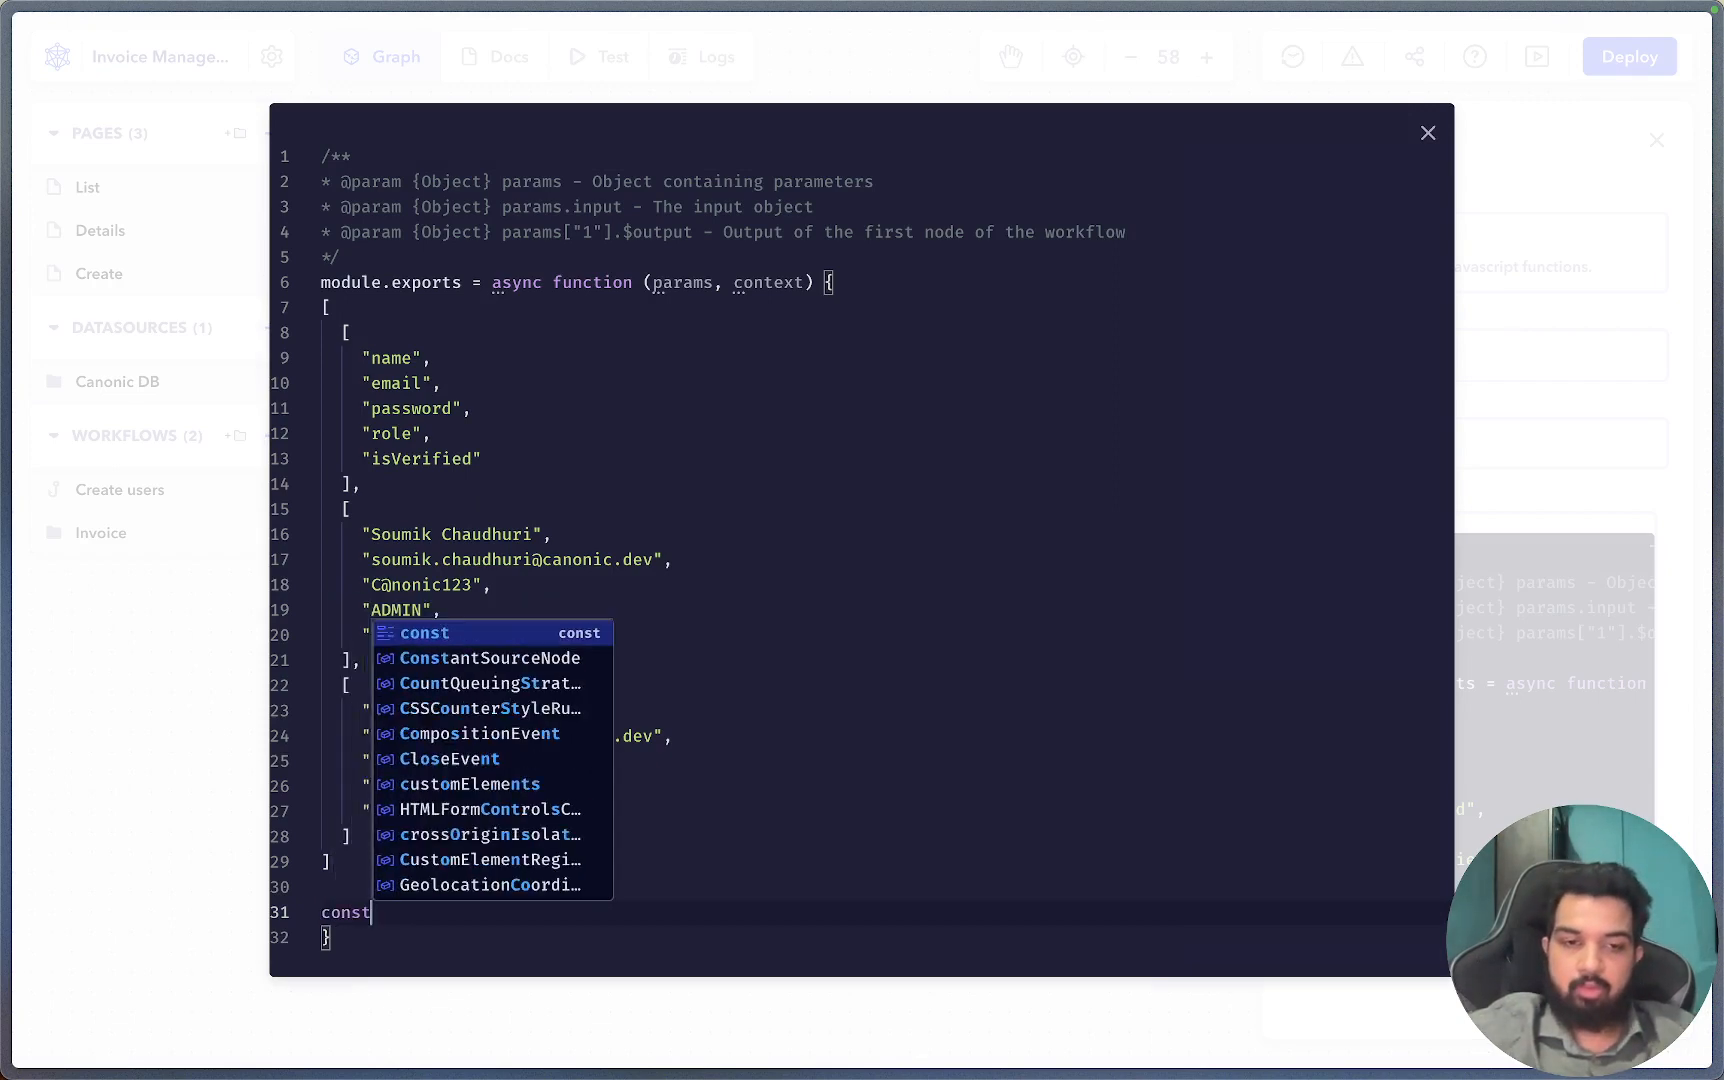
pyautogui.write(' ke')
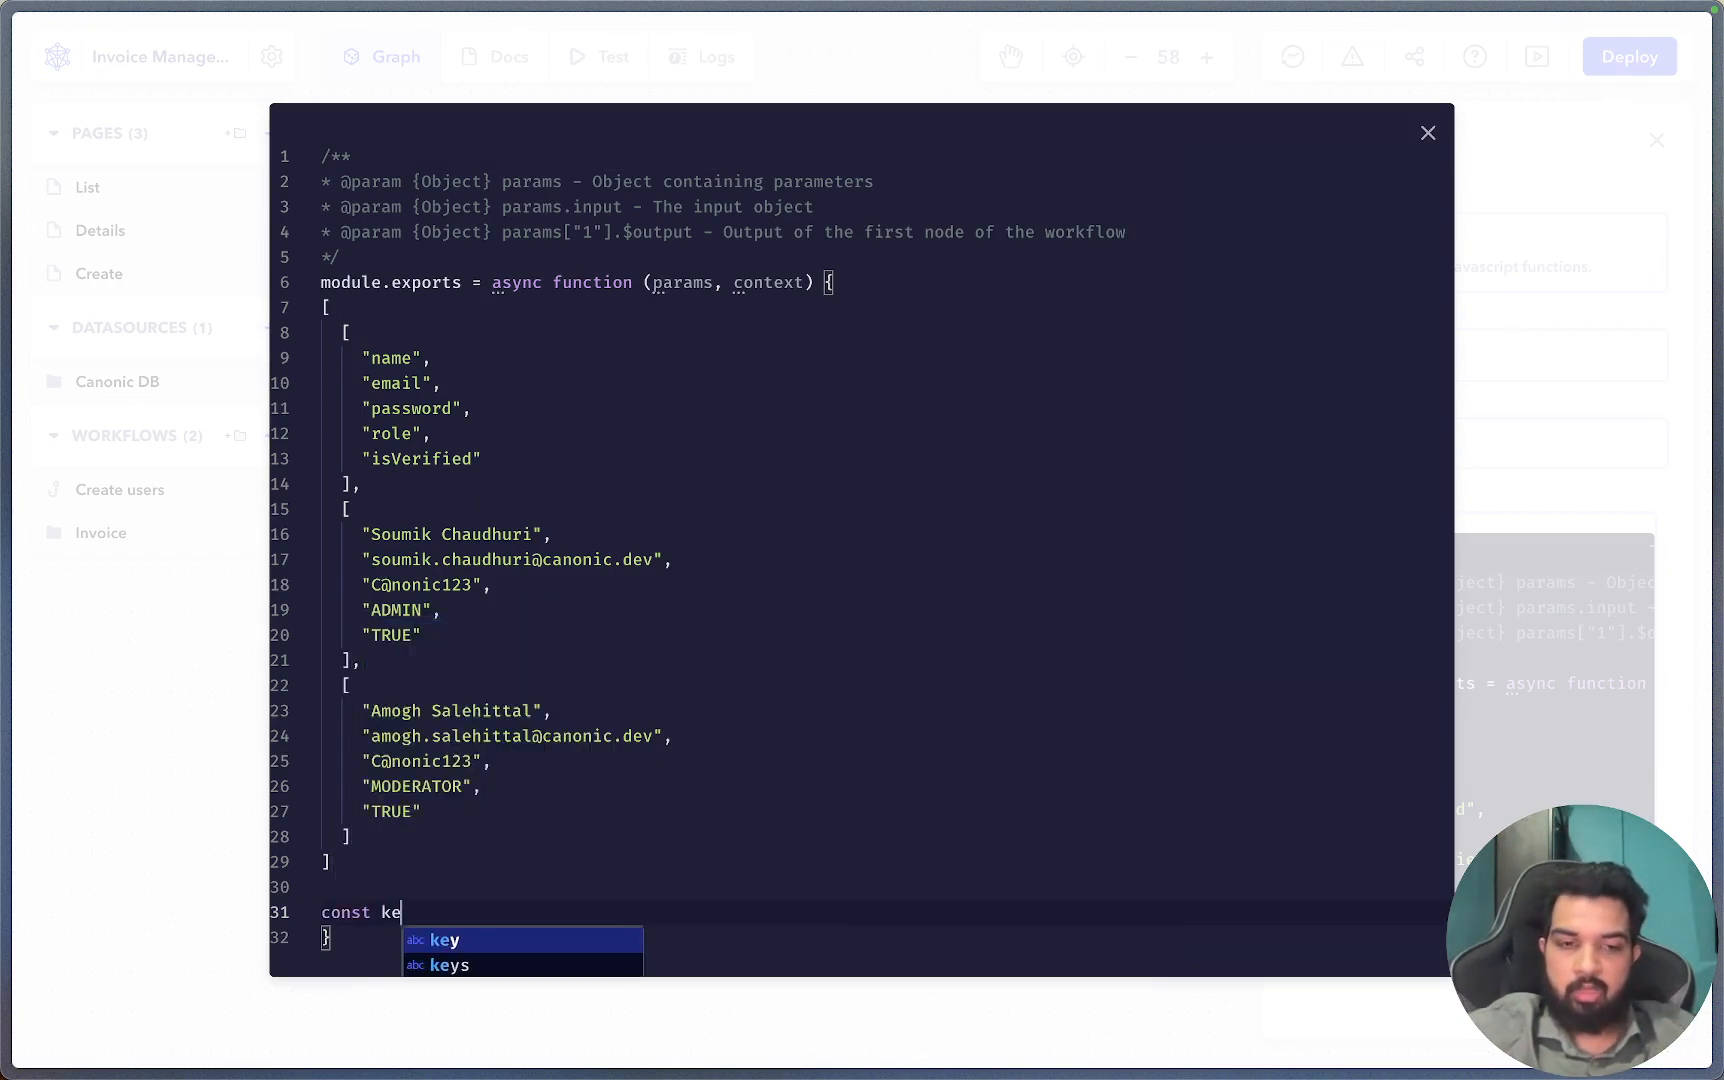
pyautogui.write('ys = par')
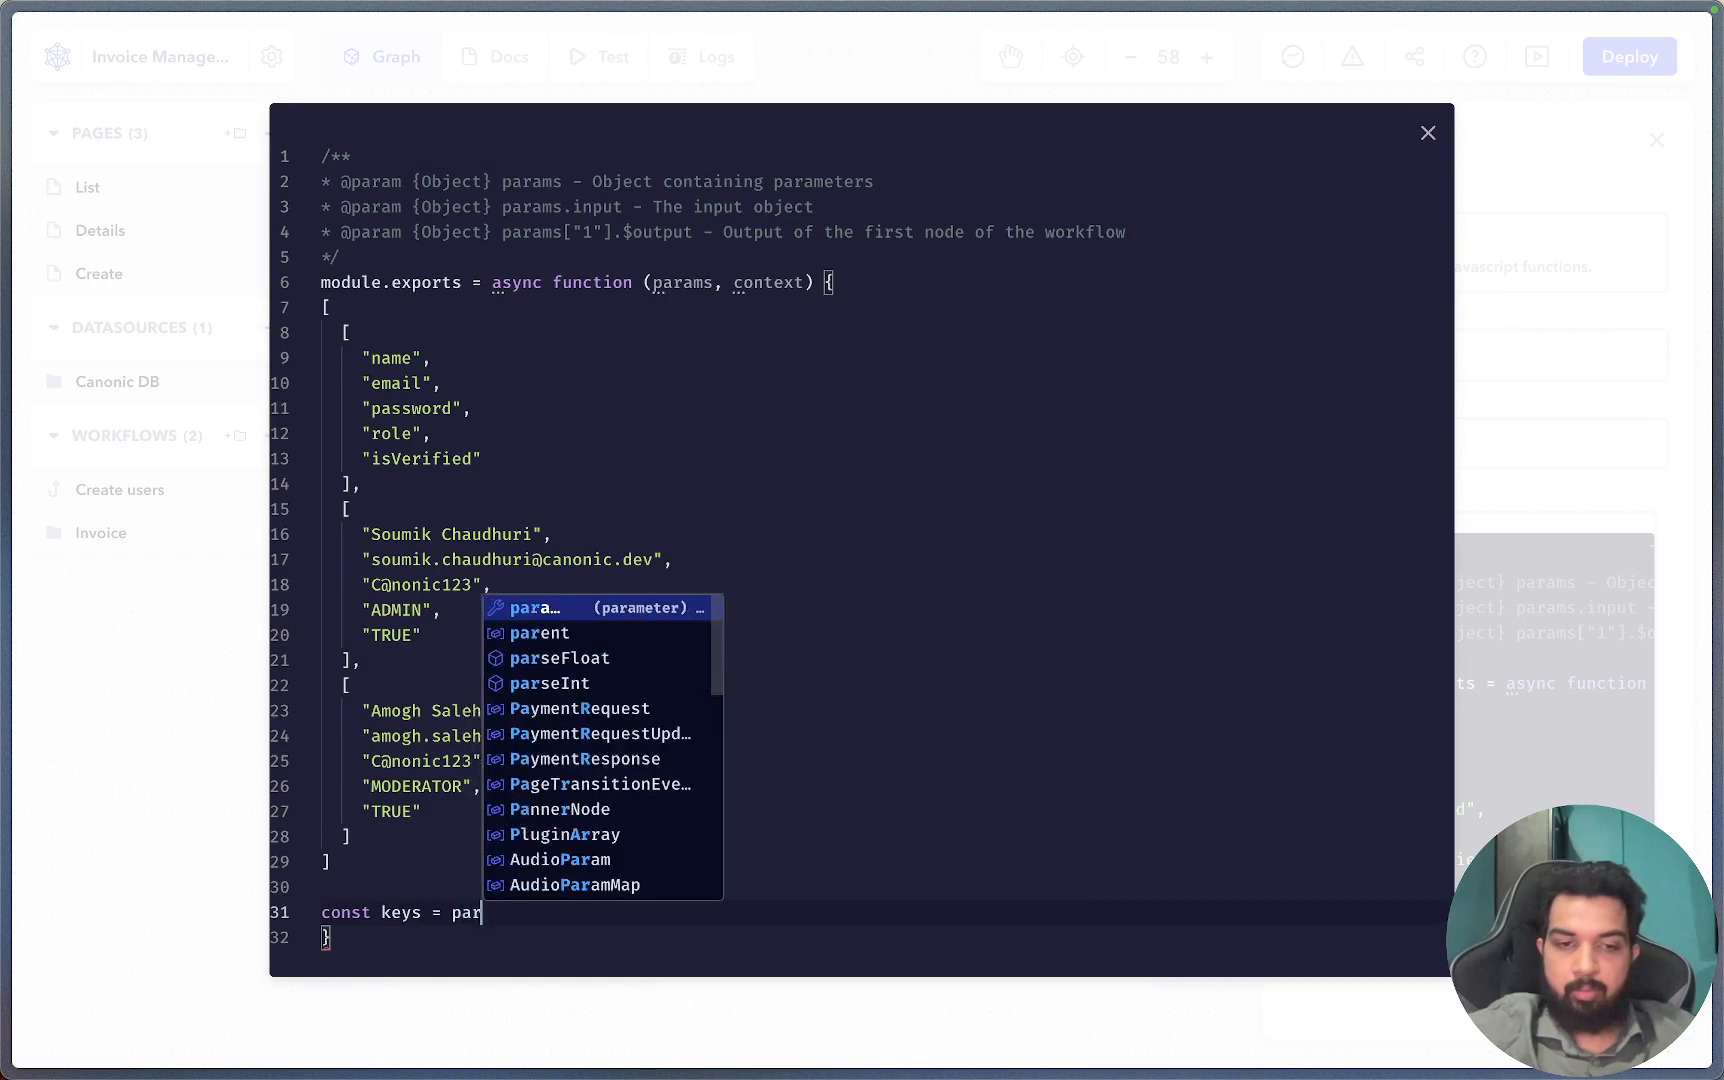
pyautogui.write('ams[1')
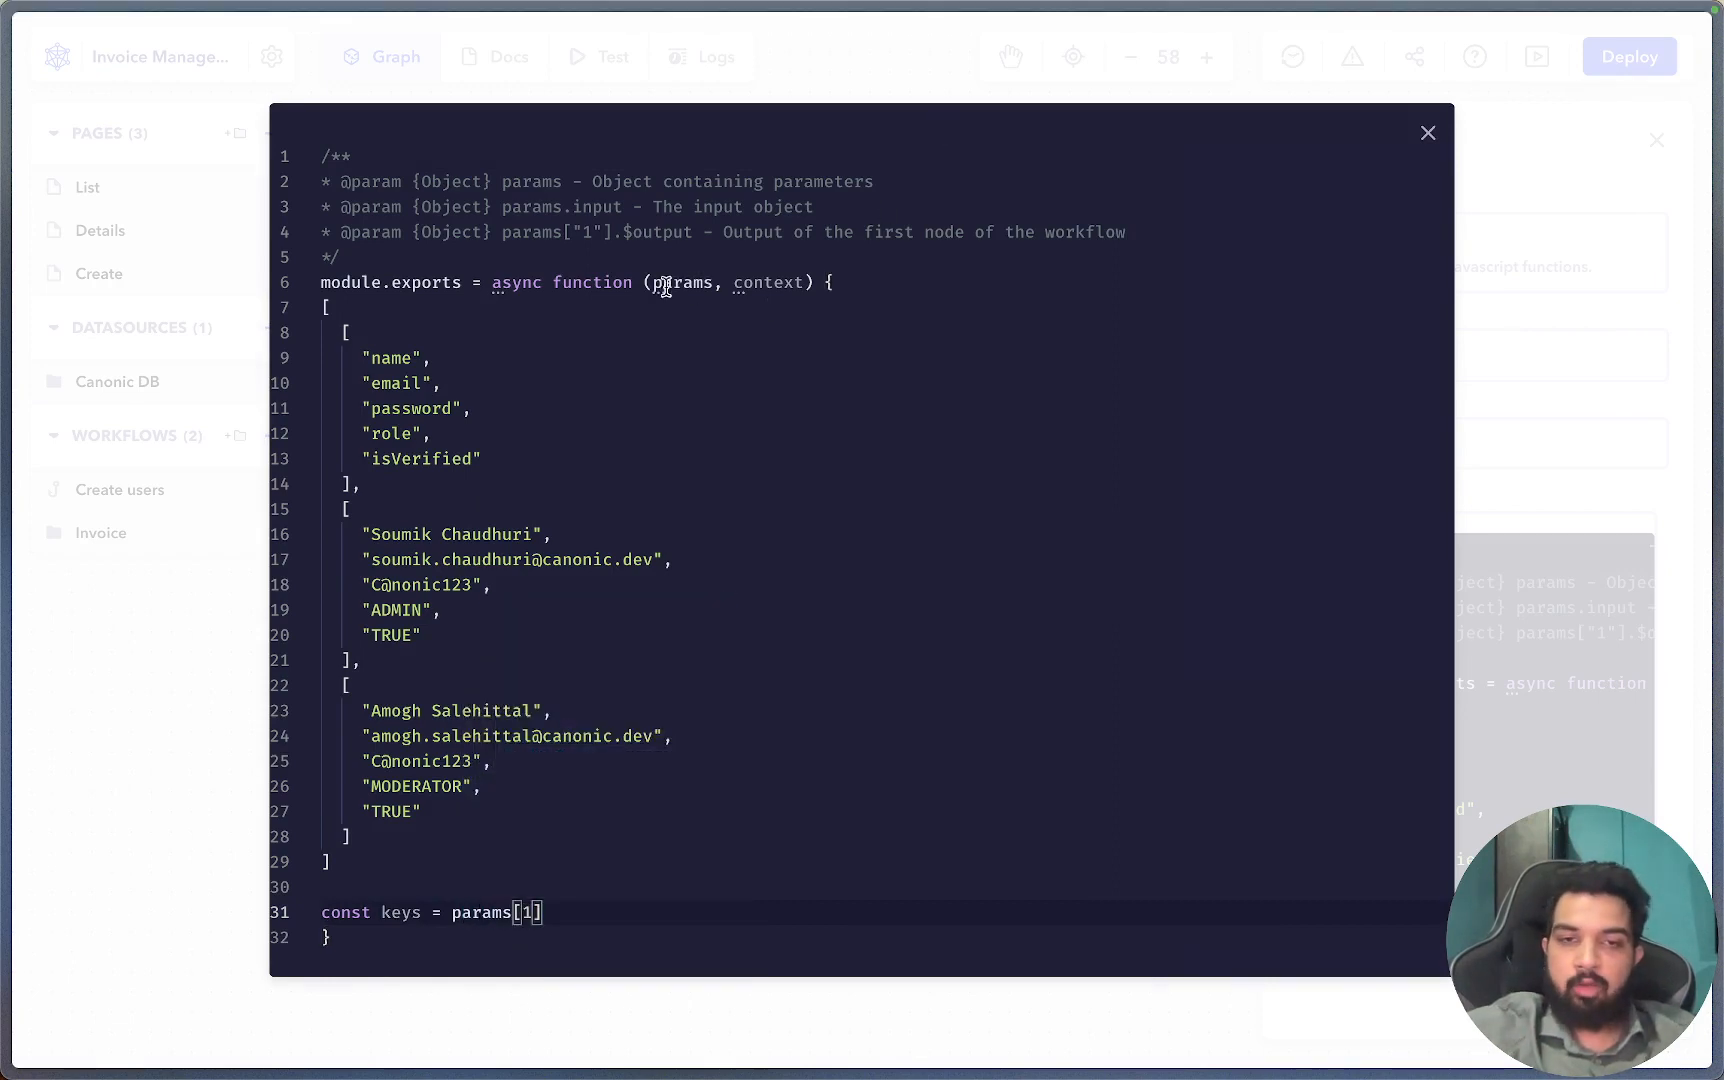
pyautogui.moveTo(653, 284); pyautogui.dragTo(703, 293)
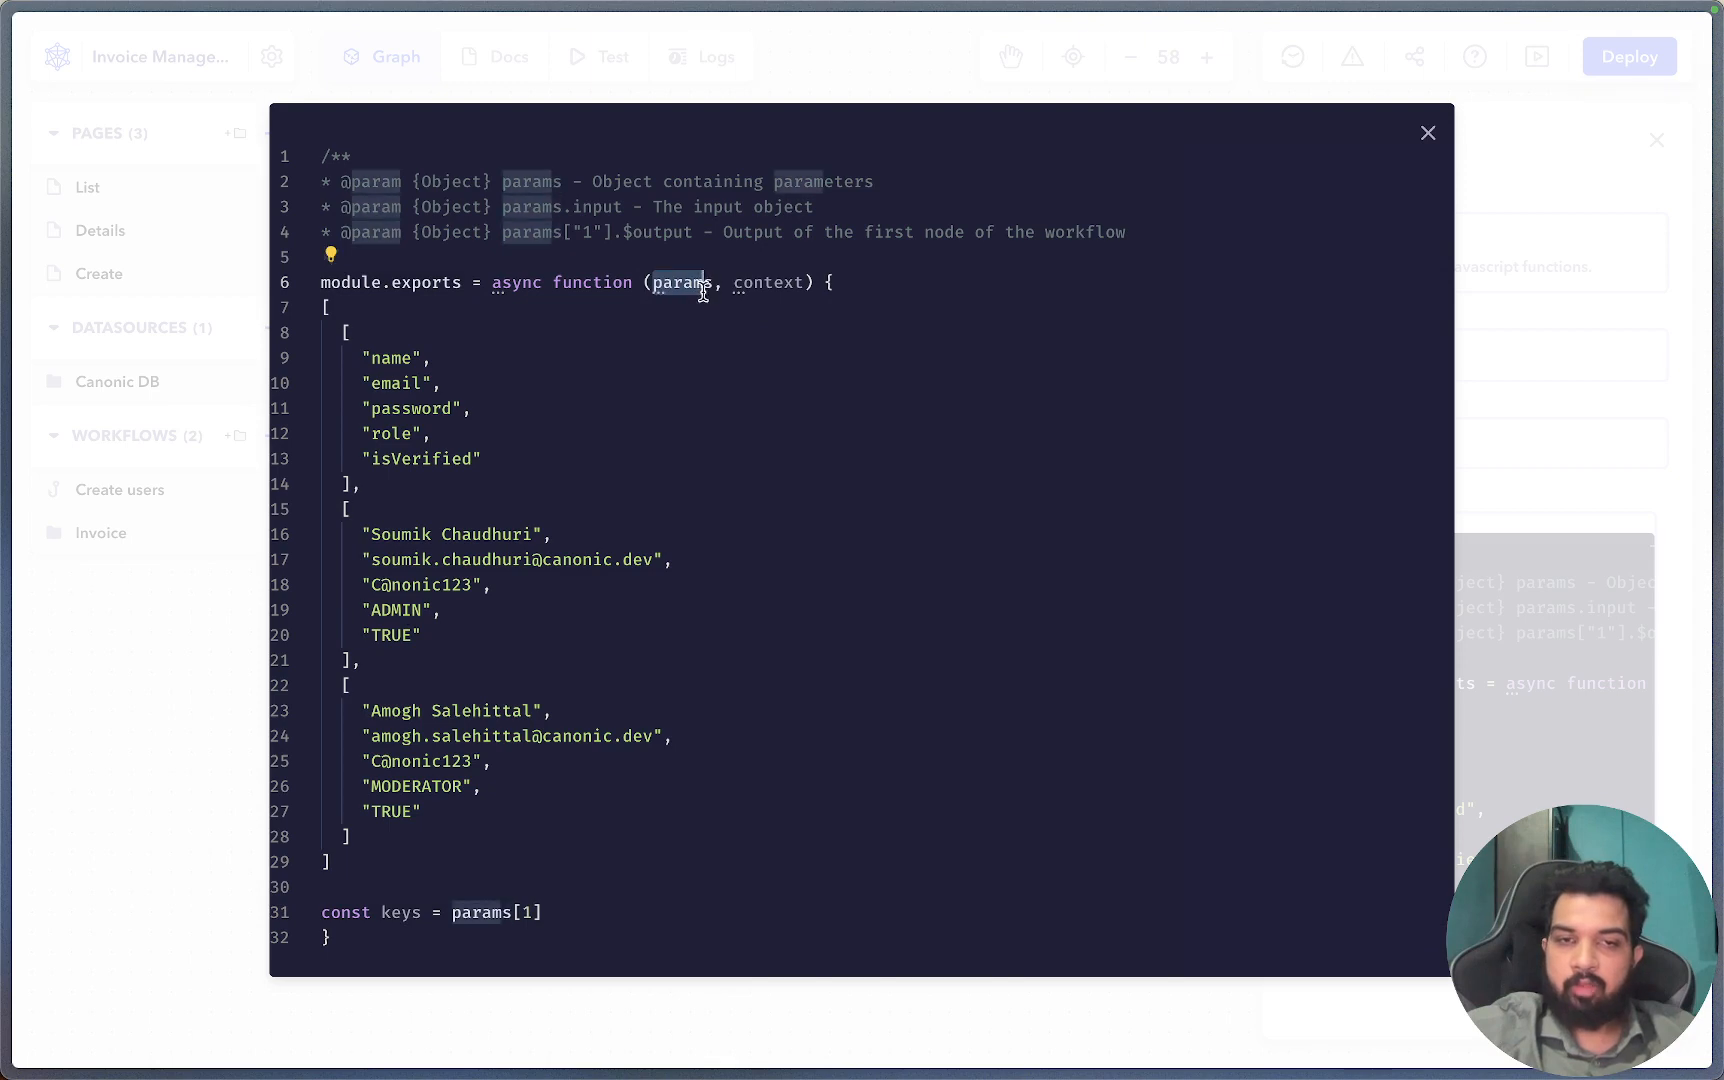
pyautogui.doubleClick(701, 290)
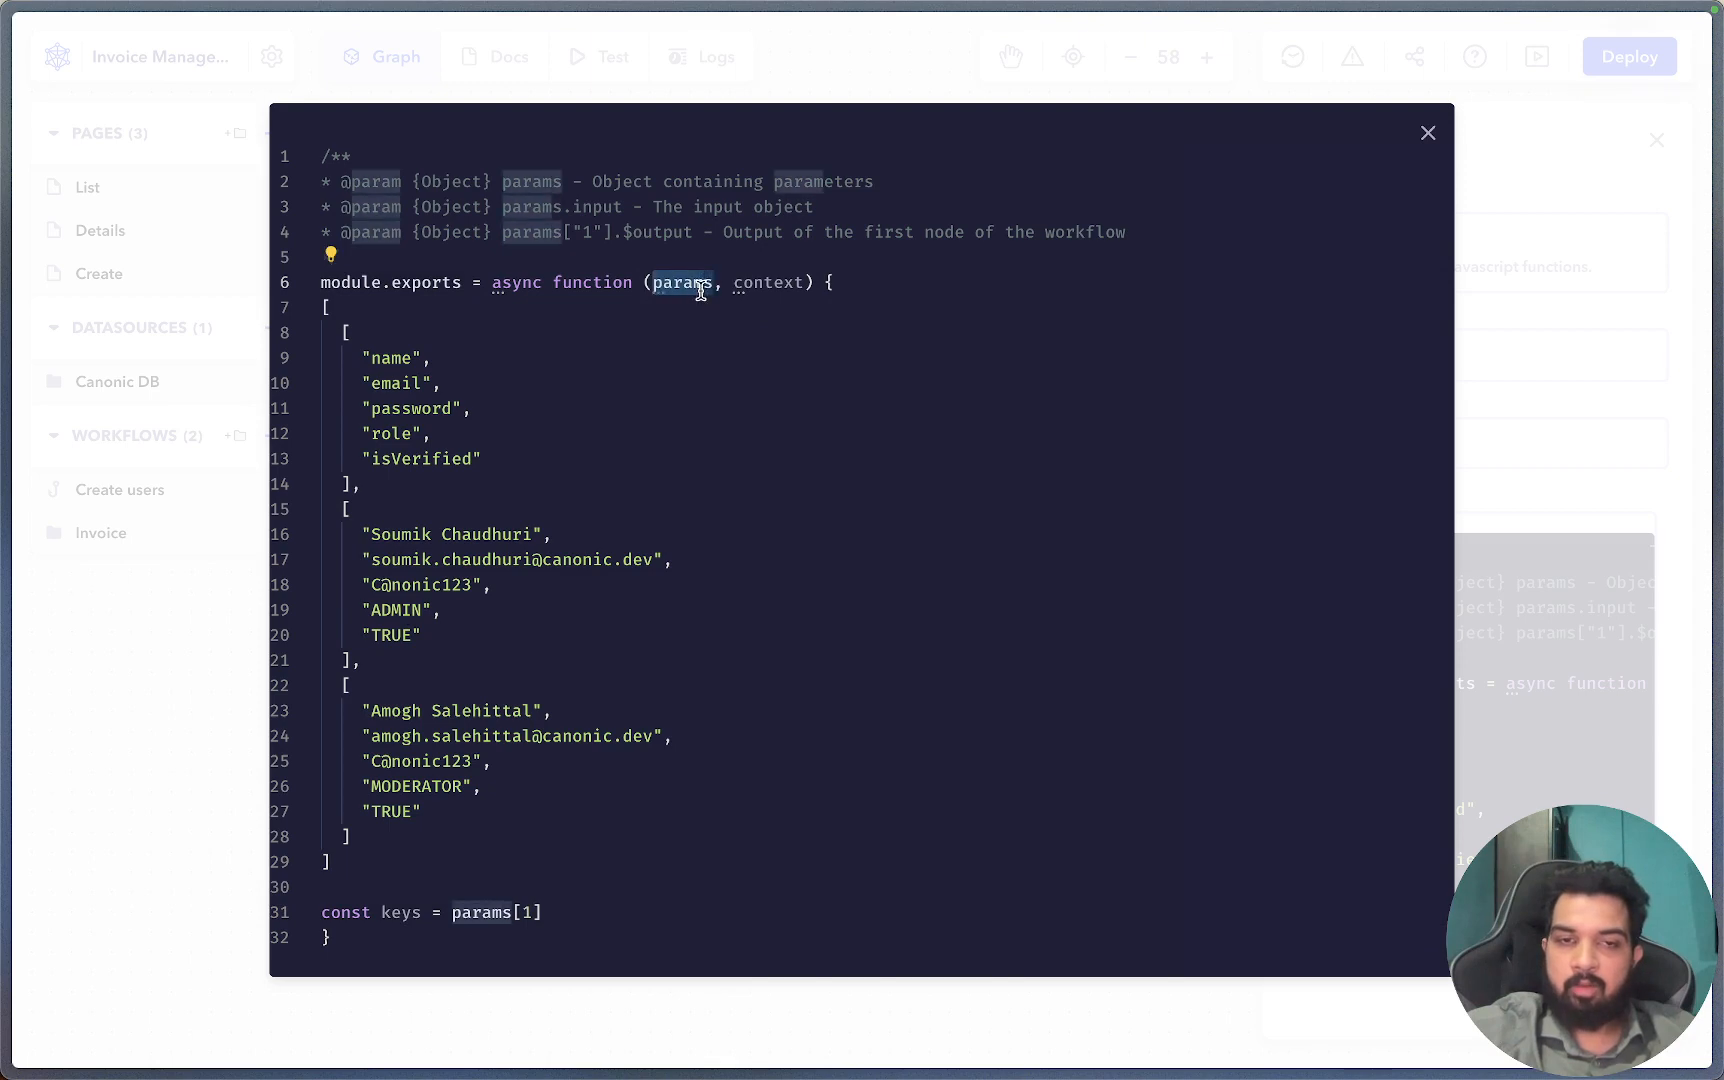
pyautogui.click(558, 918)
pyautogui.click(181, 830)
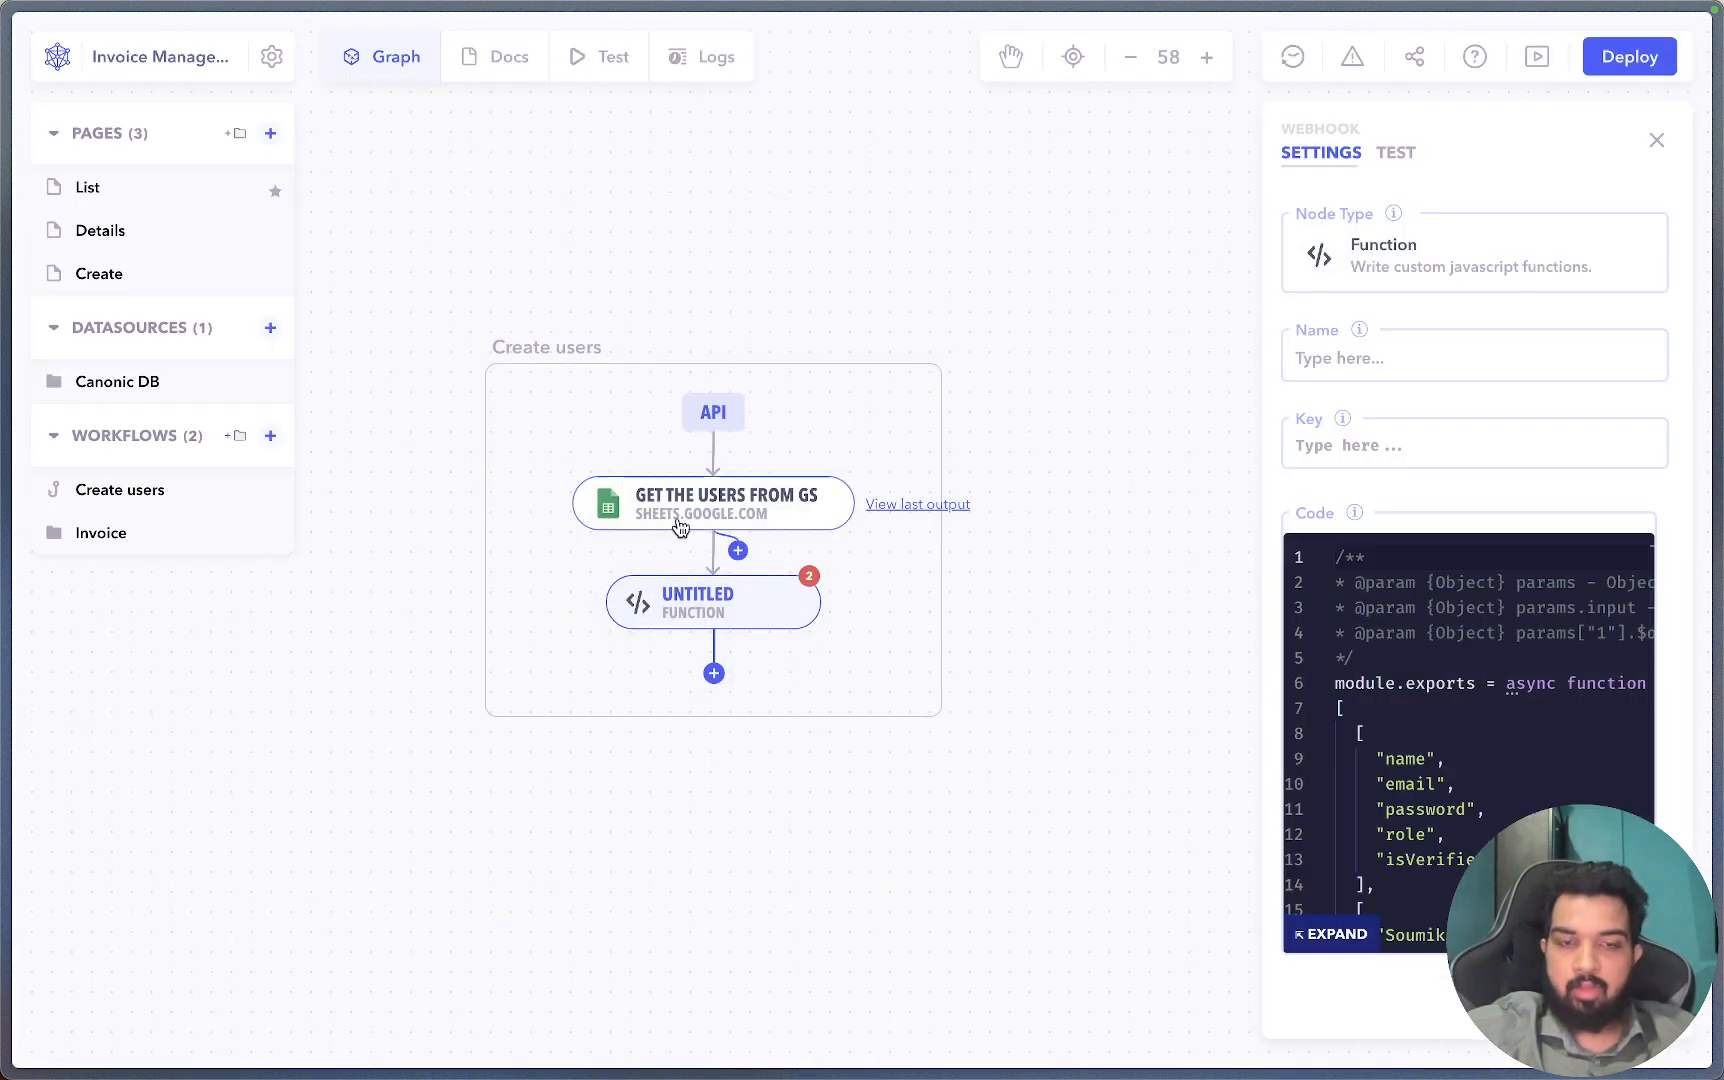
pyautogui.click(1333, 933)
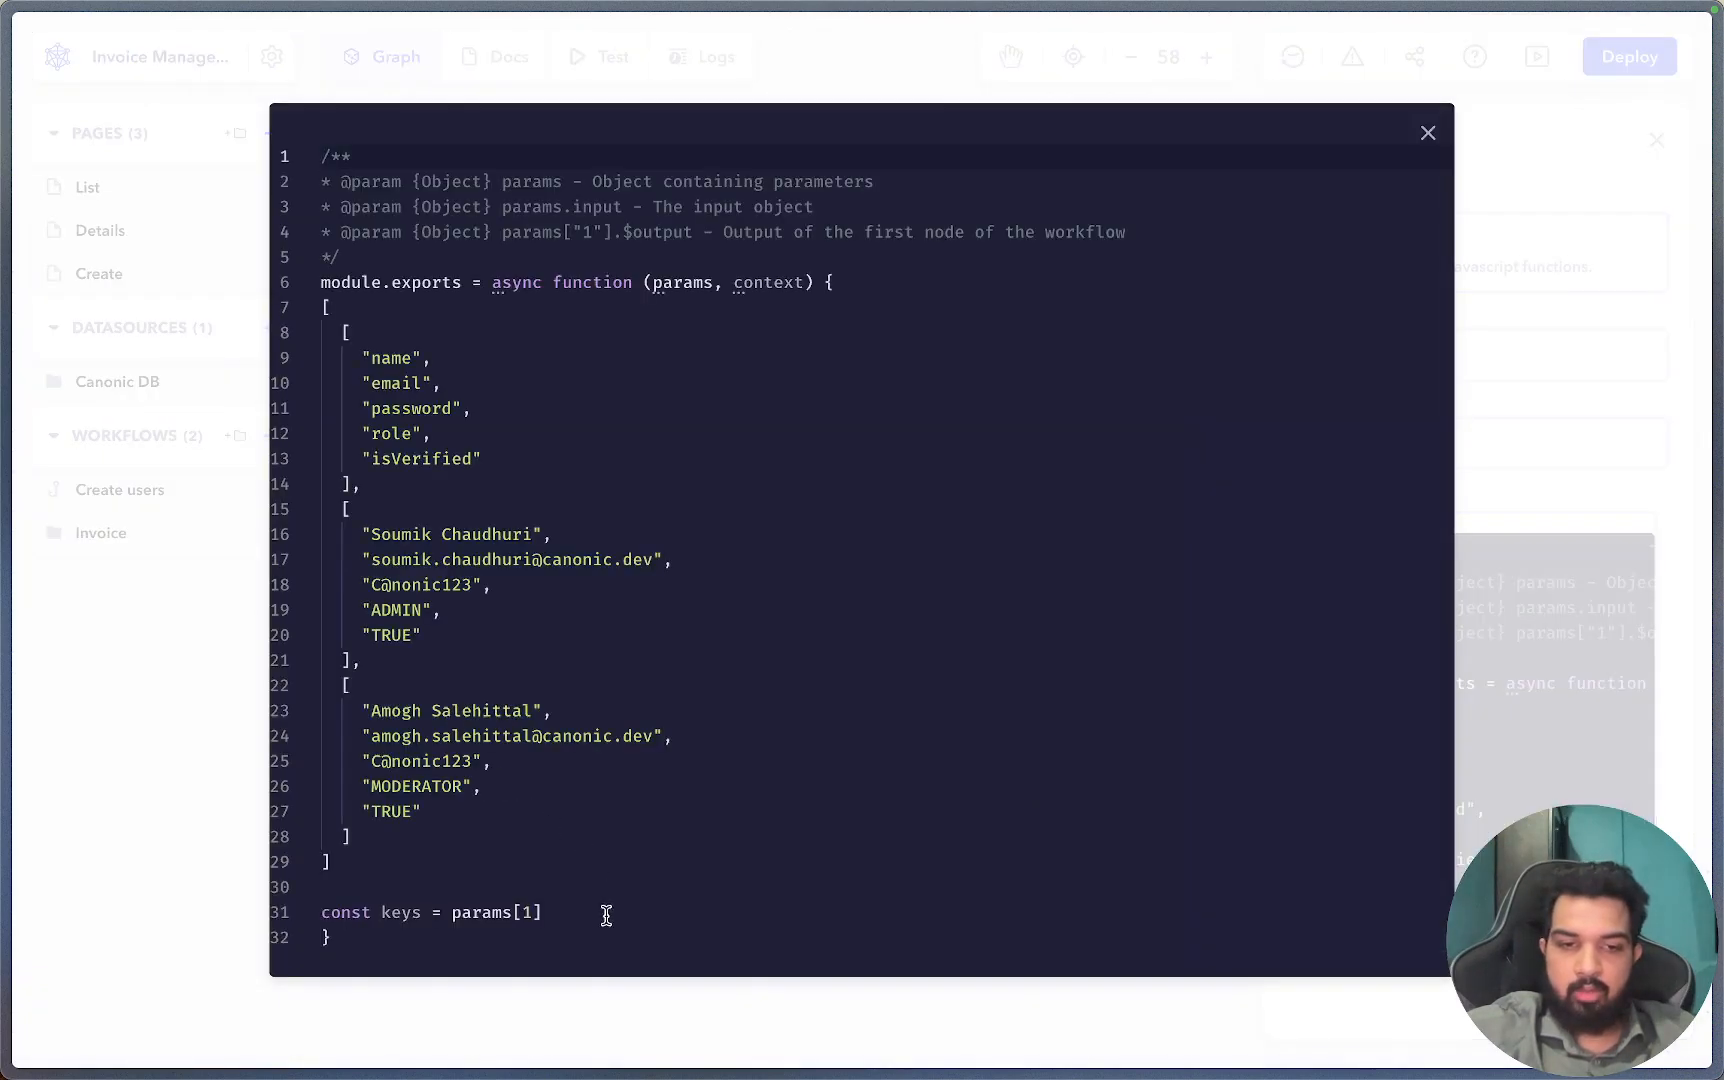
pyautogui.click(606, 916)
pyautogui.write('.values')
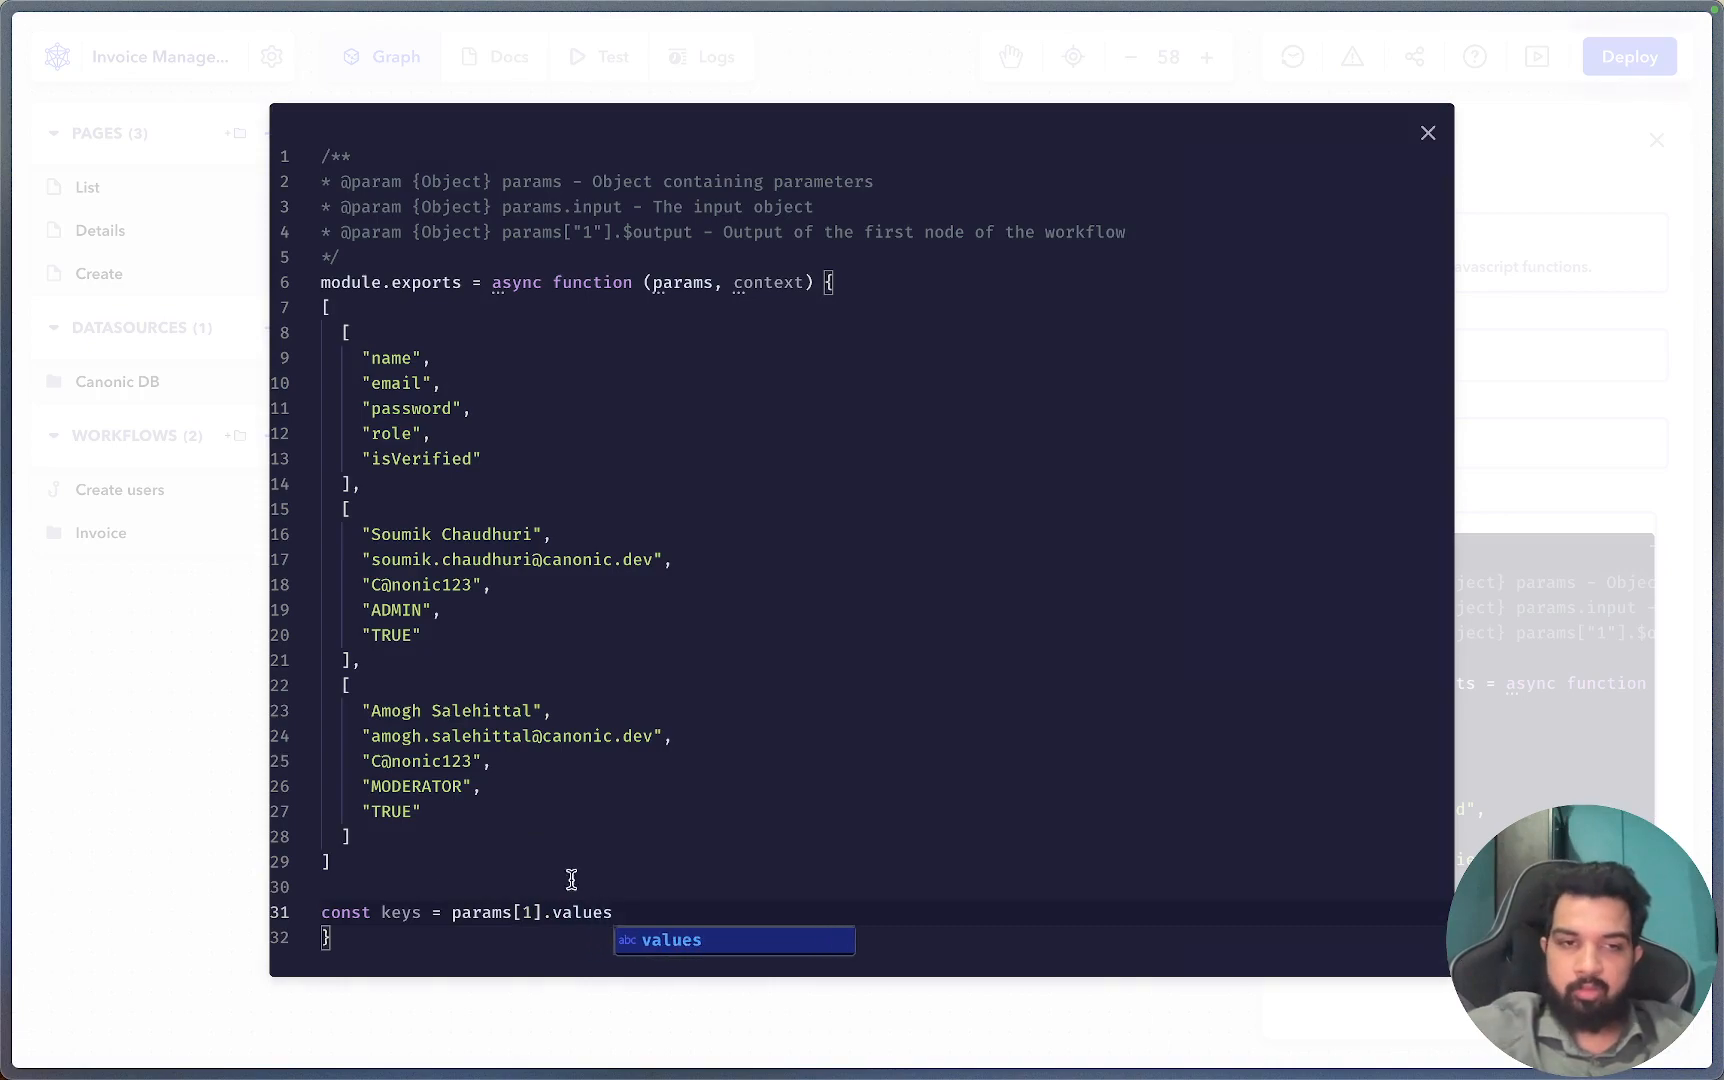
pyautogui.click(154, 843)
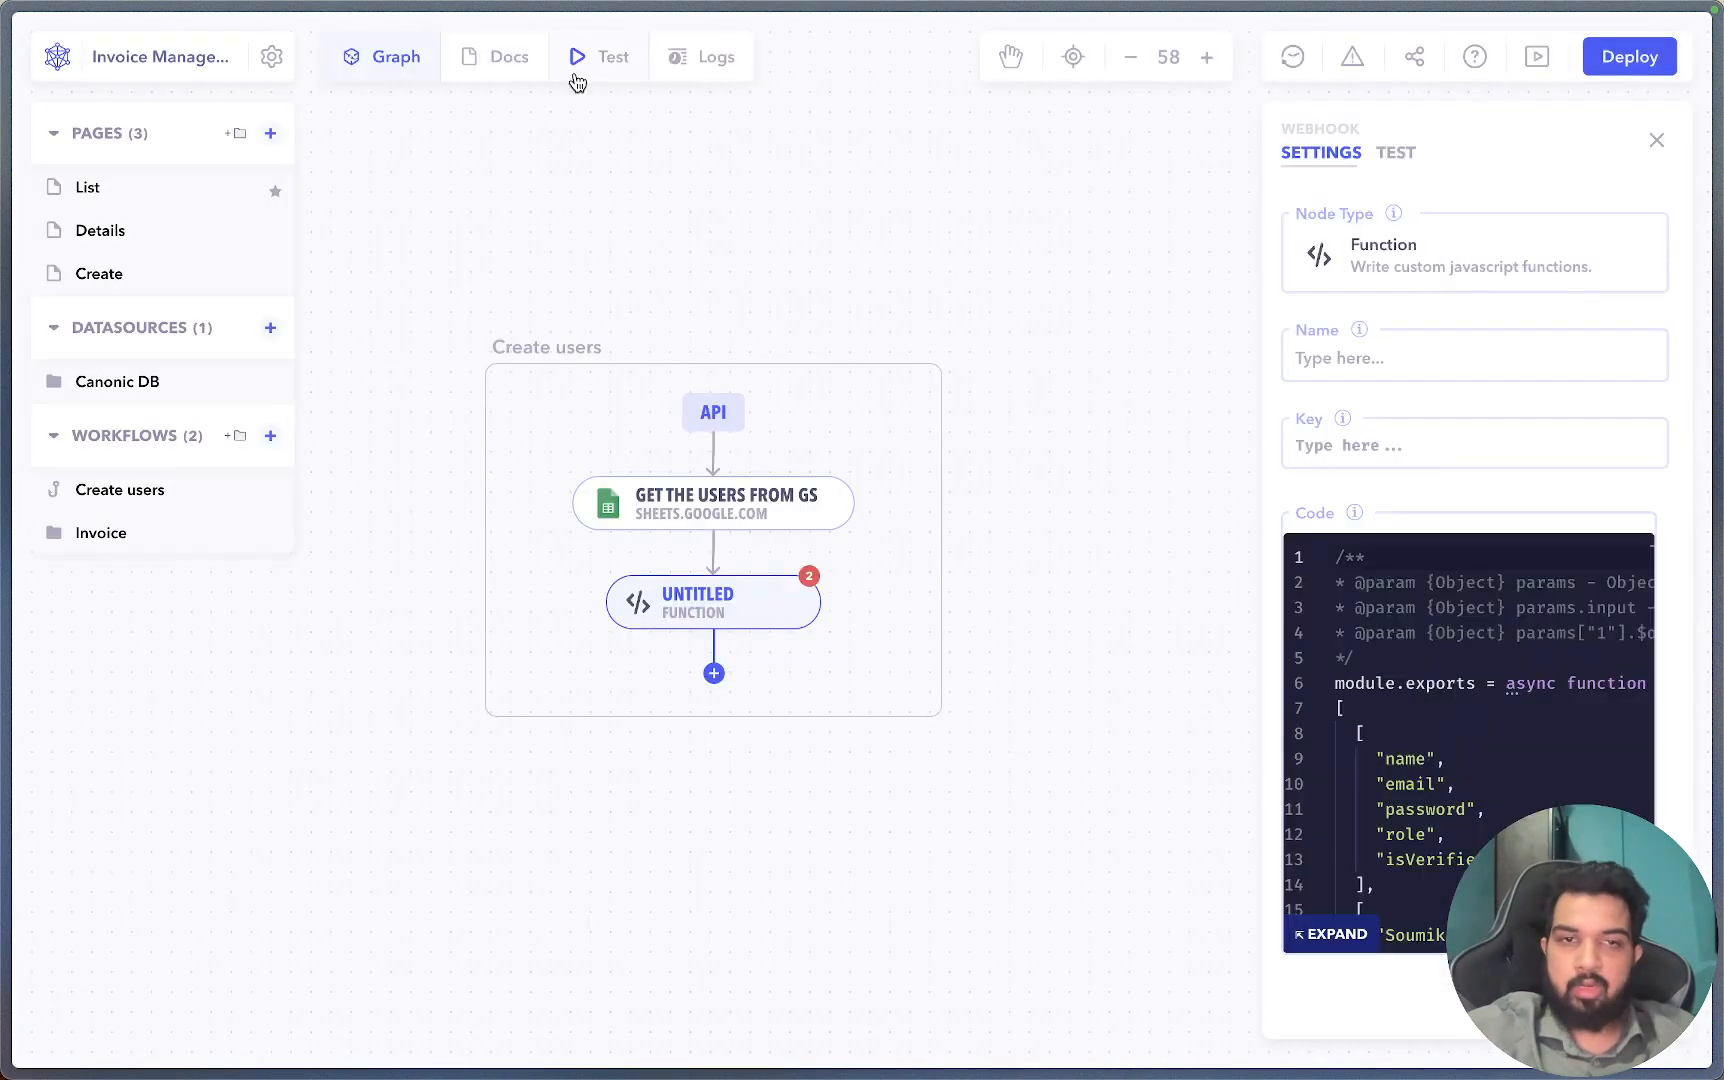
# Check the sheet output in a test run, then complete keys as params[1].values[0].
pyautogui.click(579, 72)
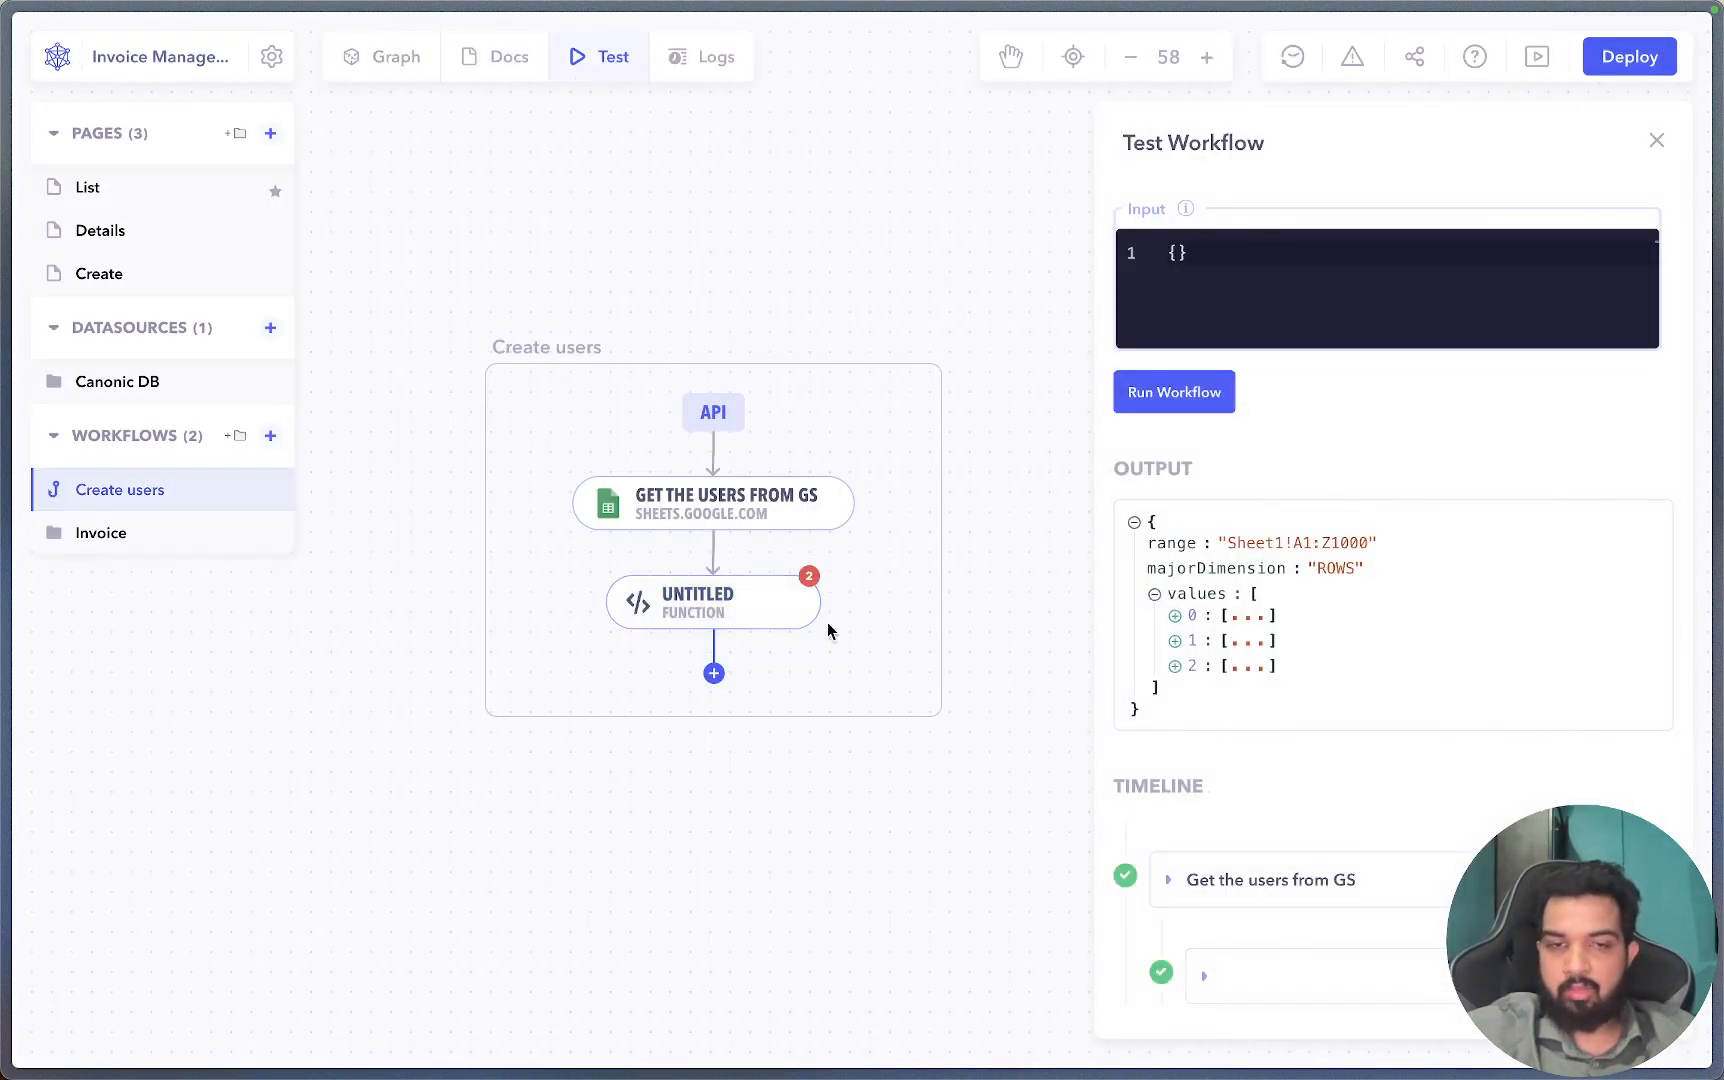
pyautogui.click(785, 610)
pyautogui.click(1325, 933)
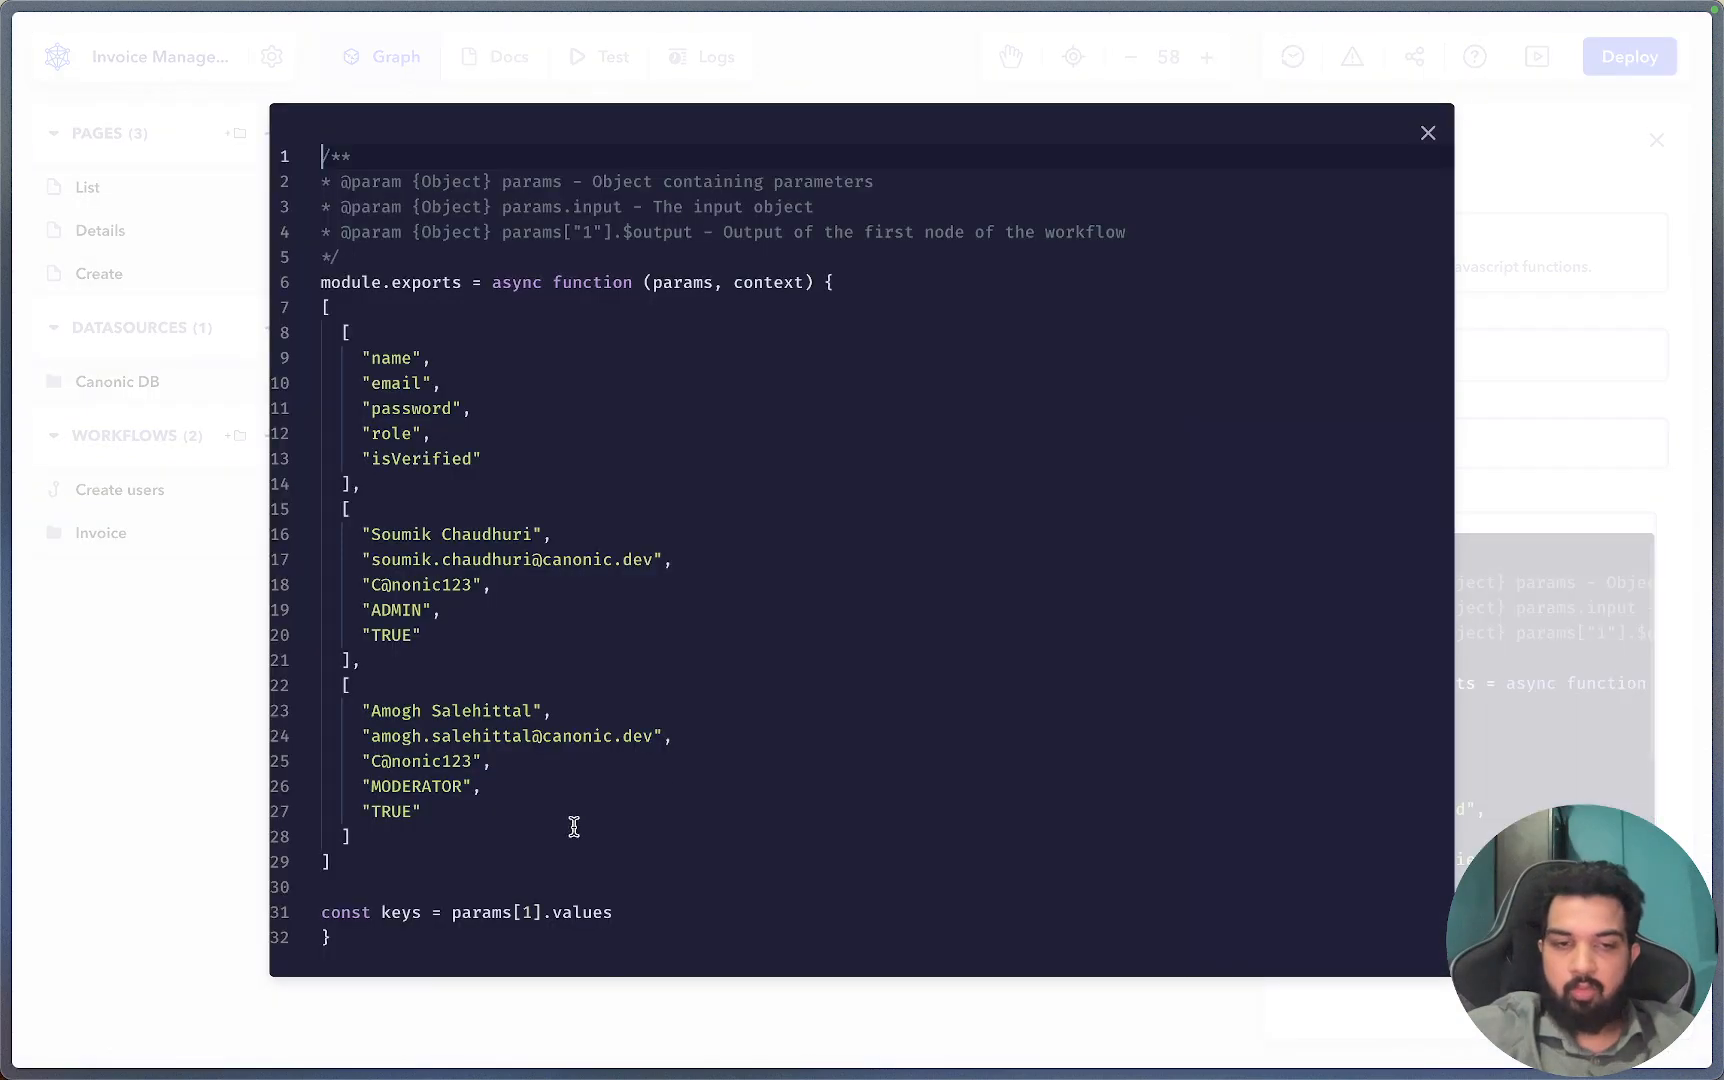
pyautogui.click(622, 912)
pyautogui.write('[0')
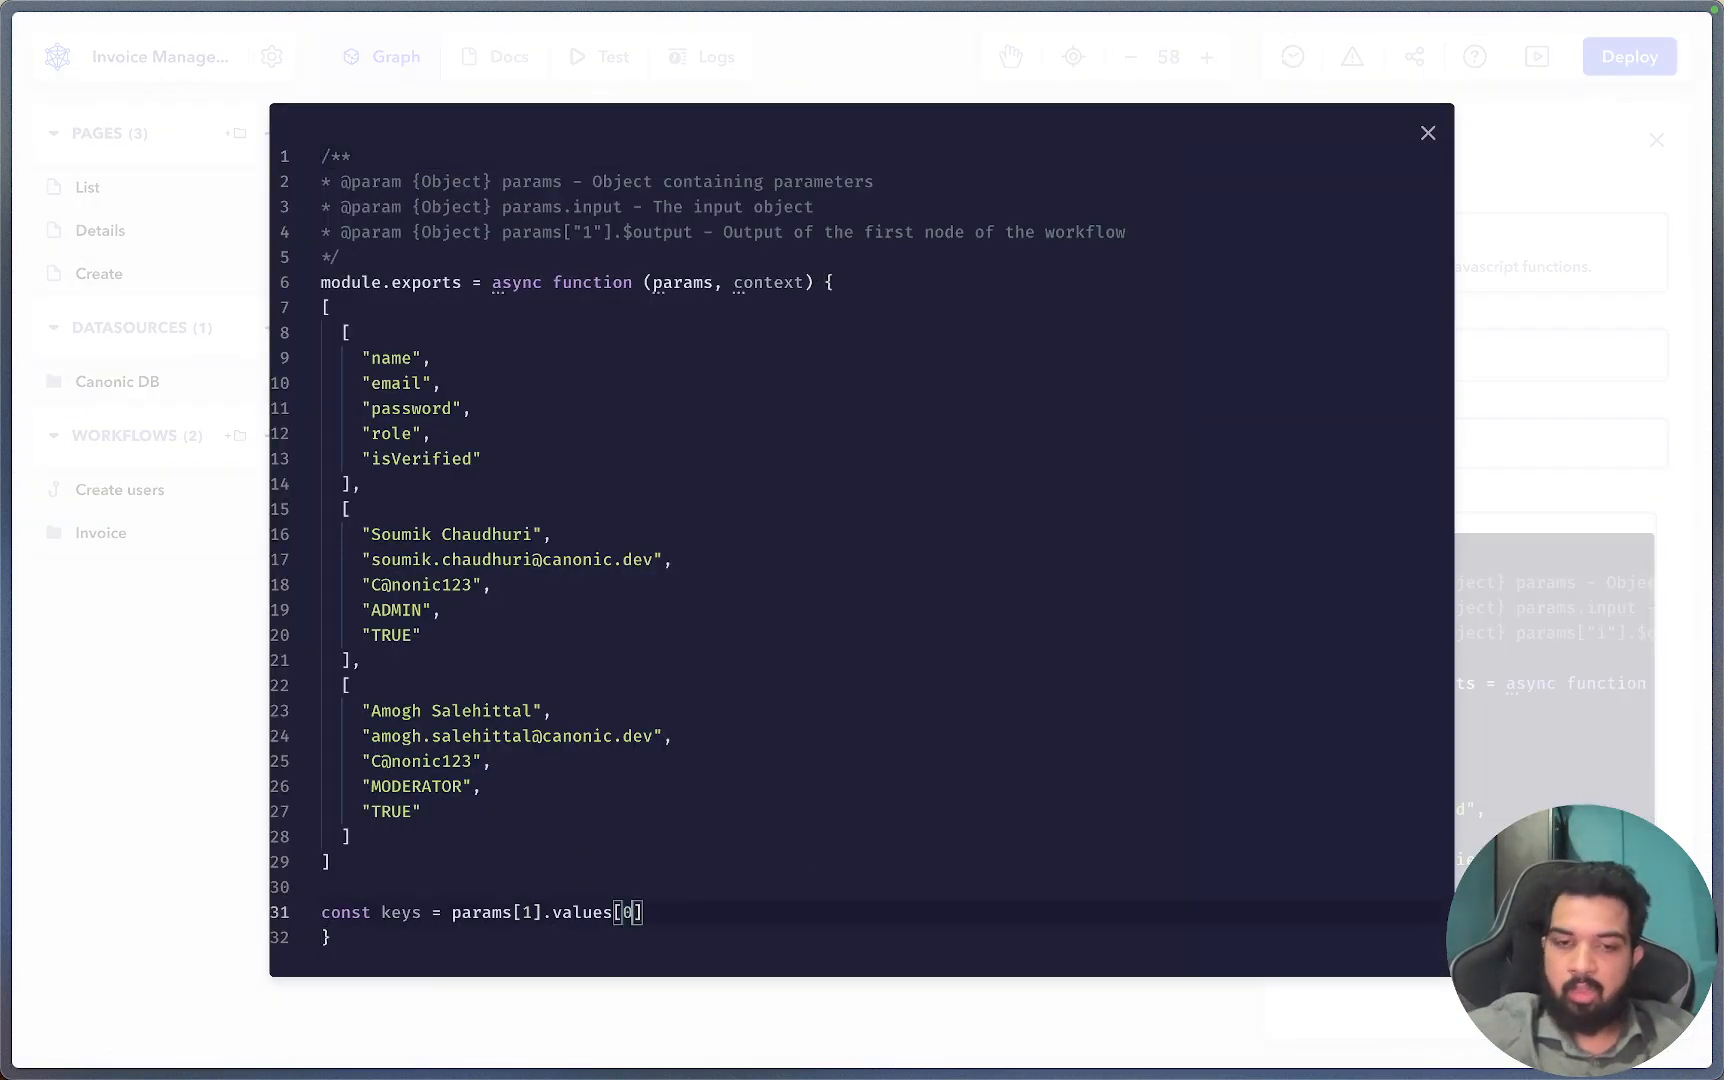
# Add const rows = params[1].values.slice(1) below the keys line.
pyautogui.press('End')
pyautogui.press('Return')
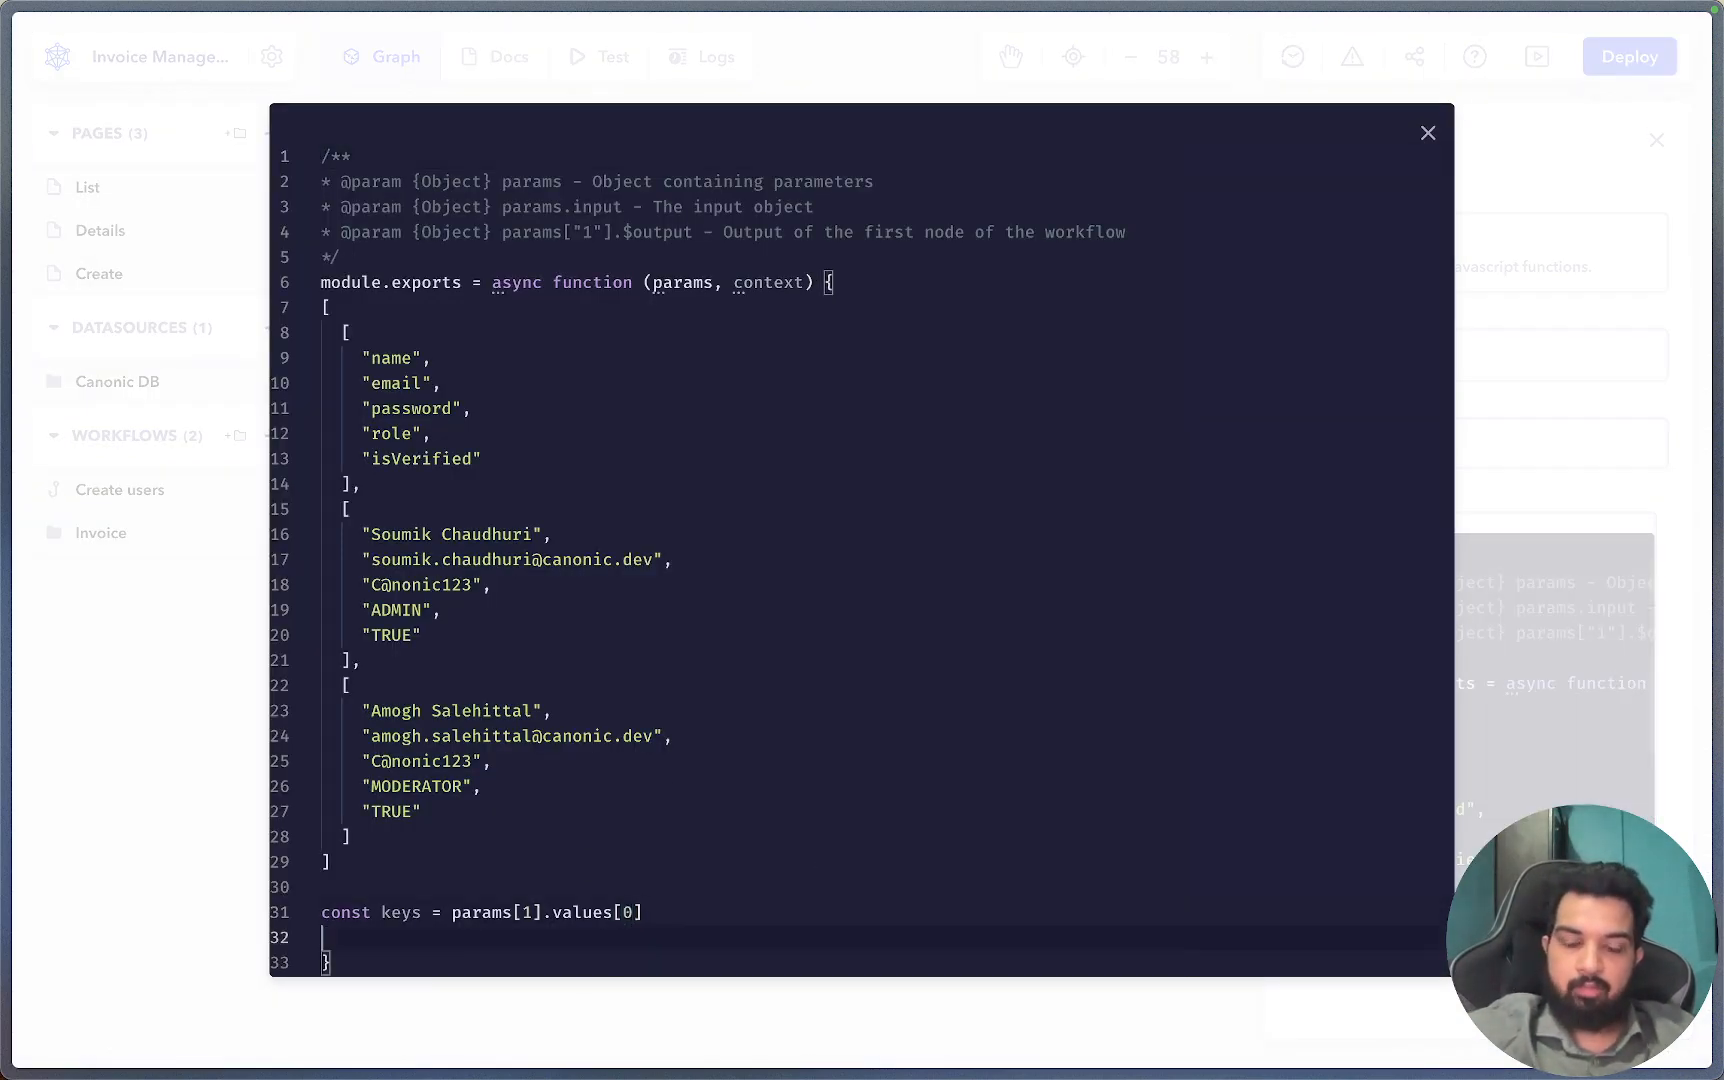
pyautogui.write('const r')
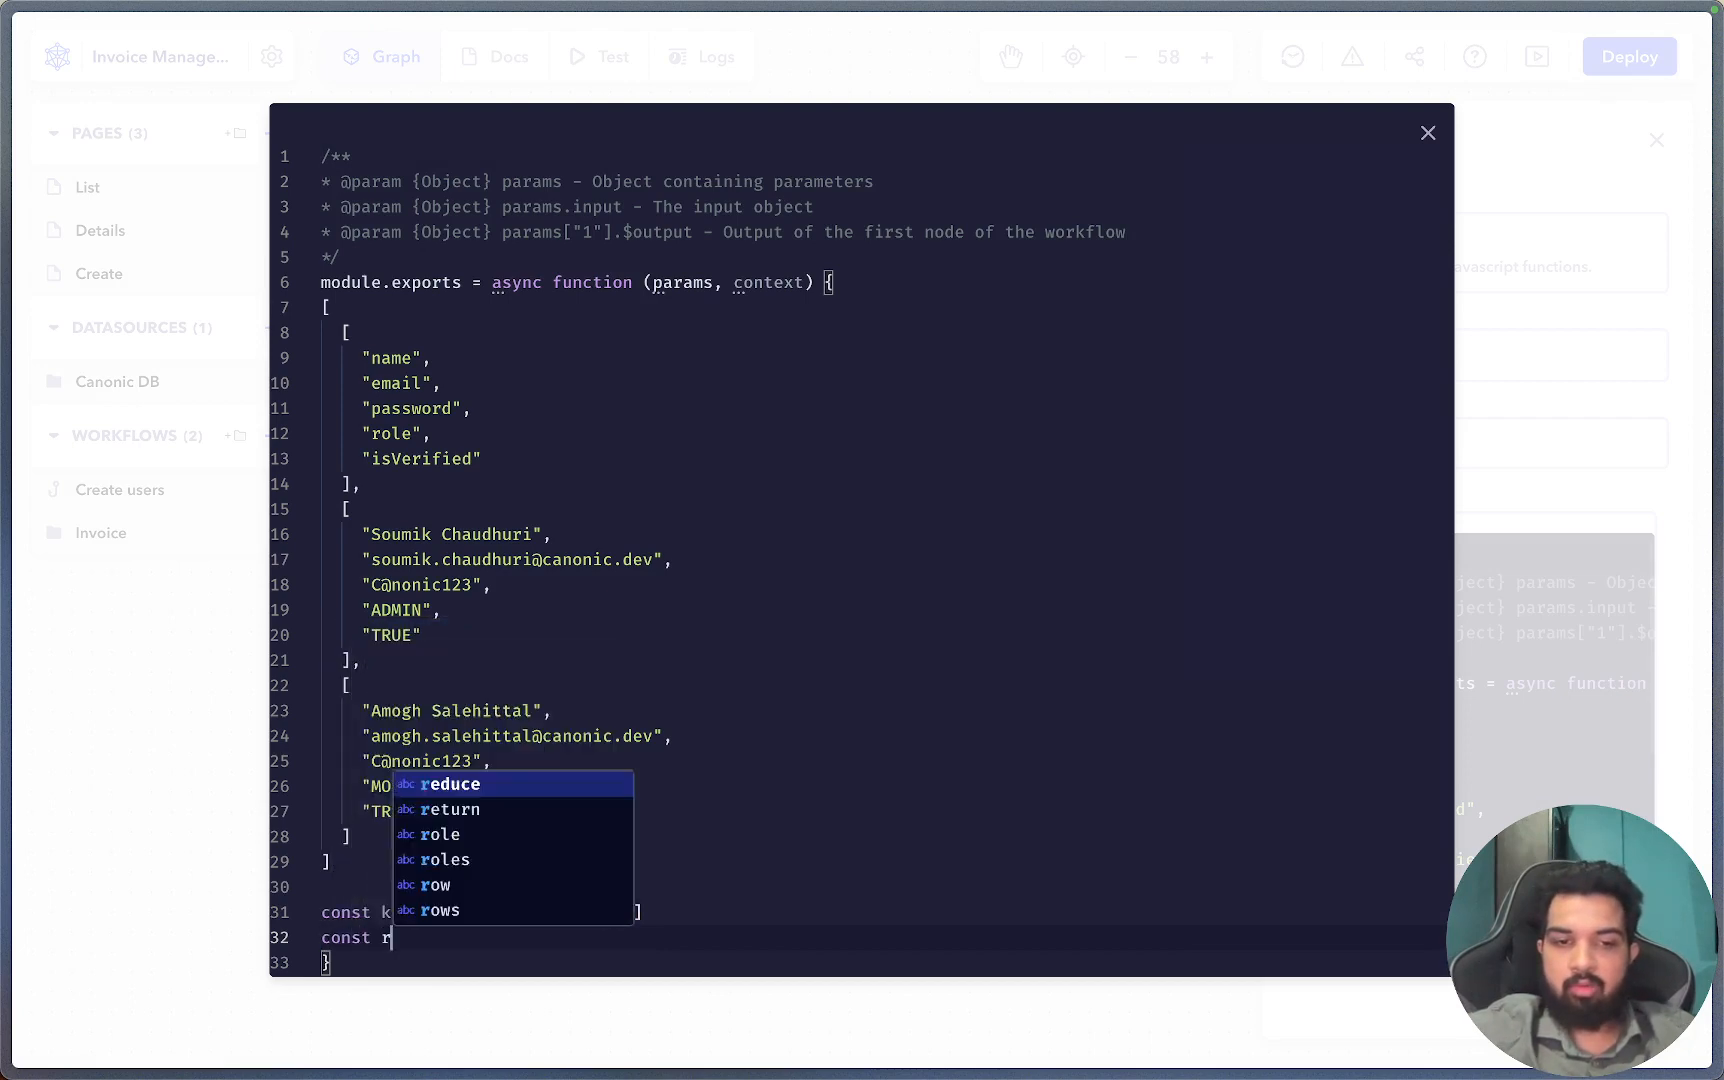
pyautogui.write('ows =')
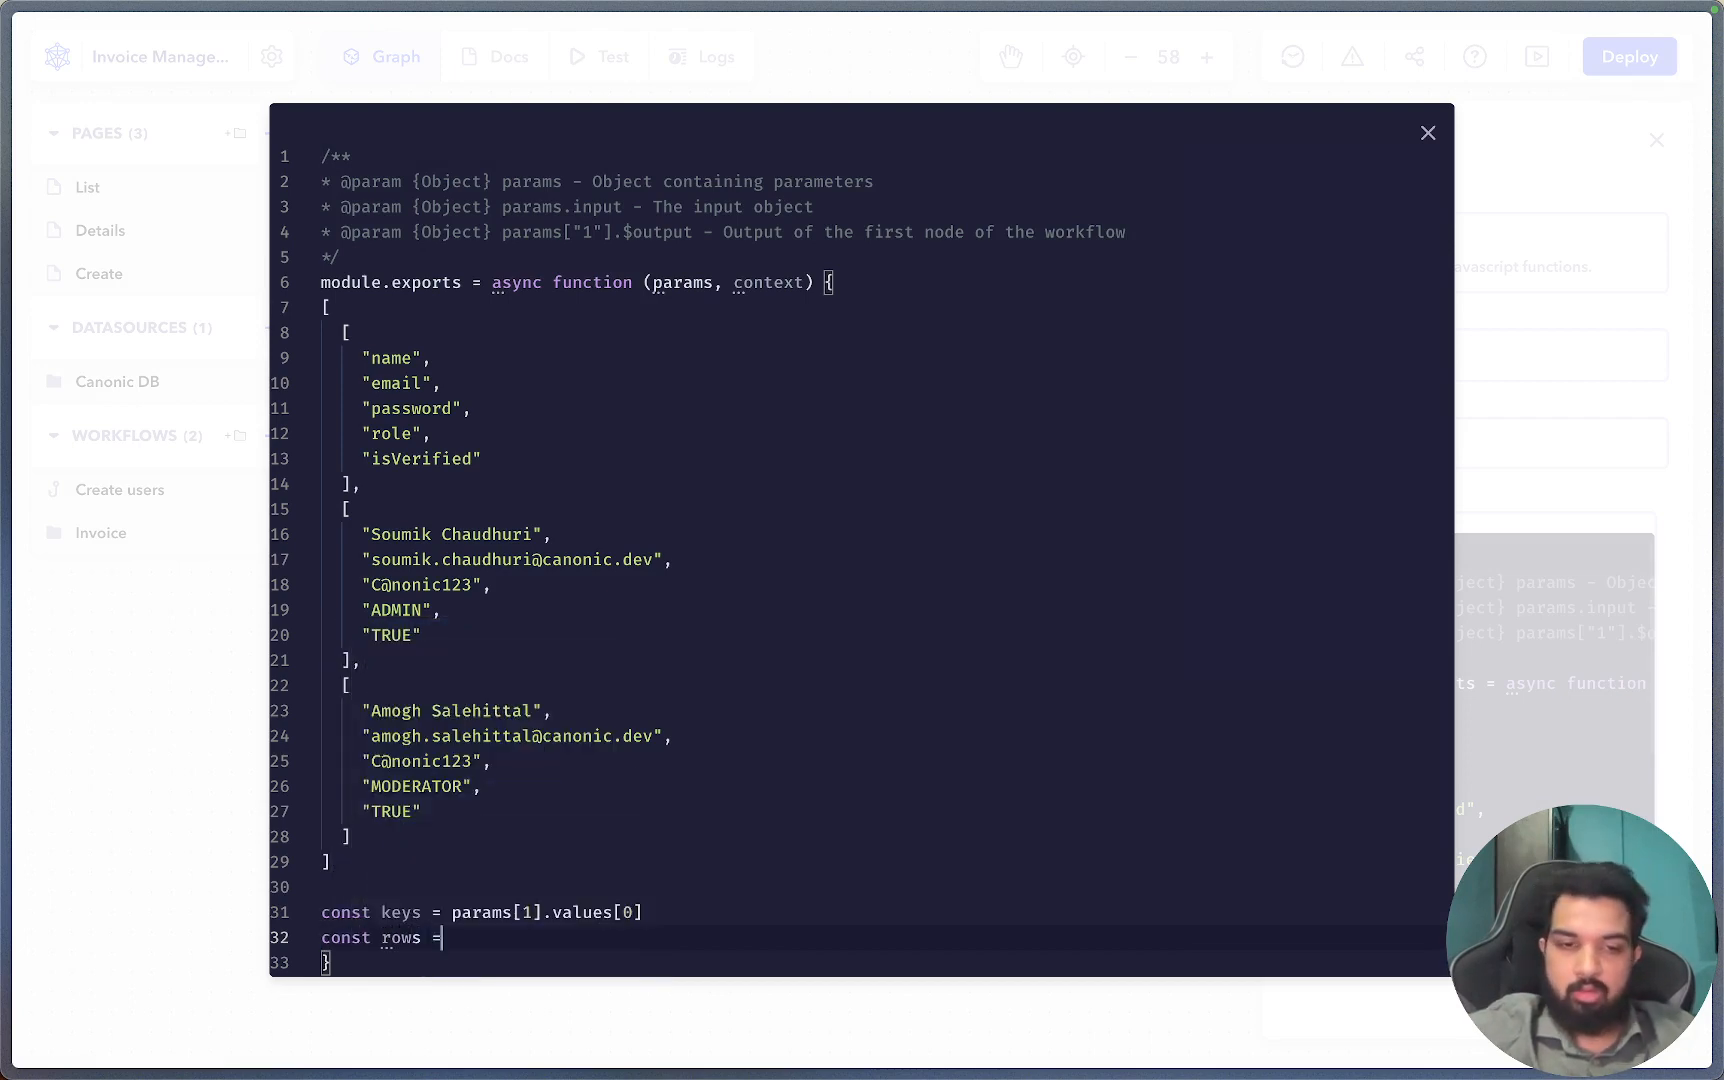
pyautogui.write(' params')
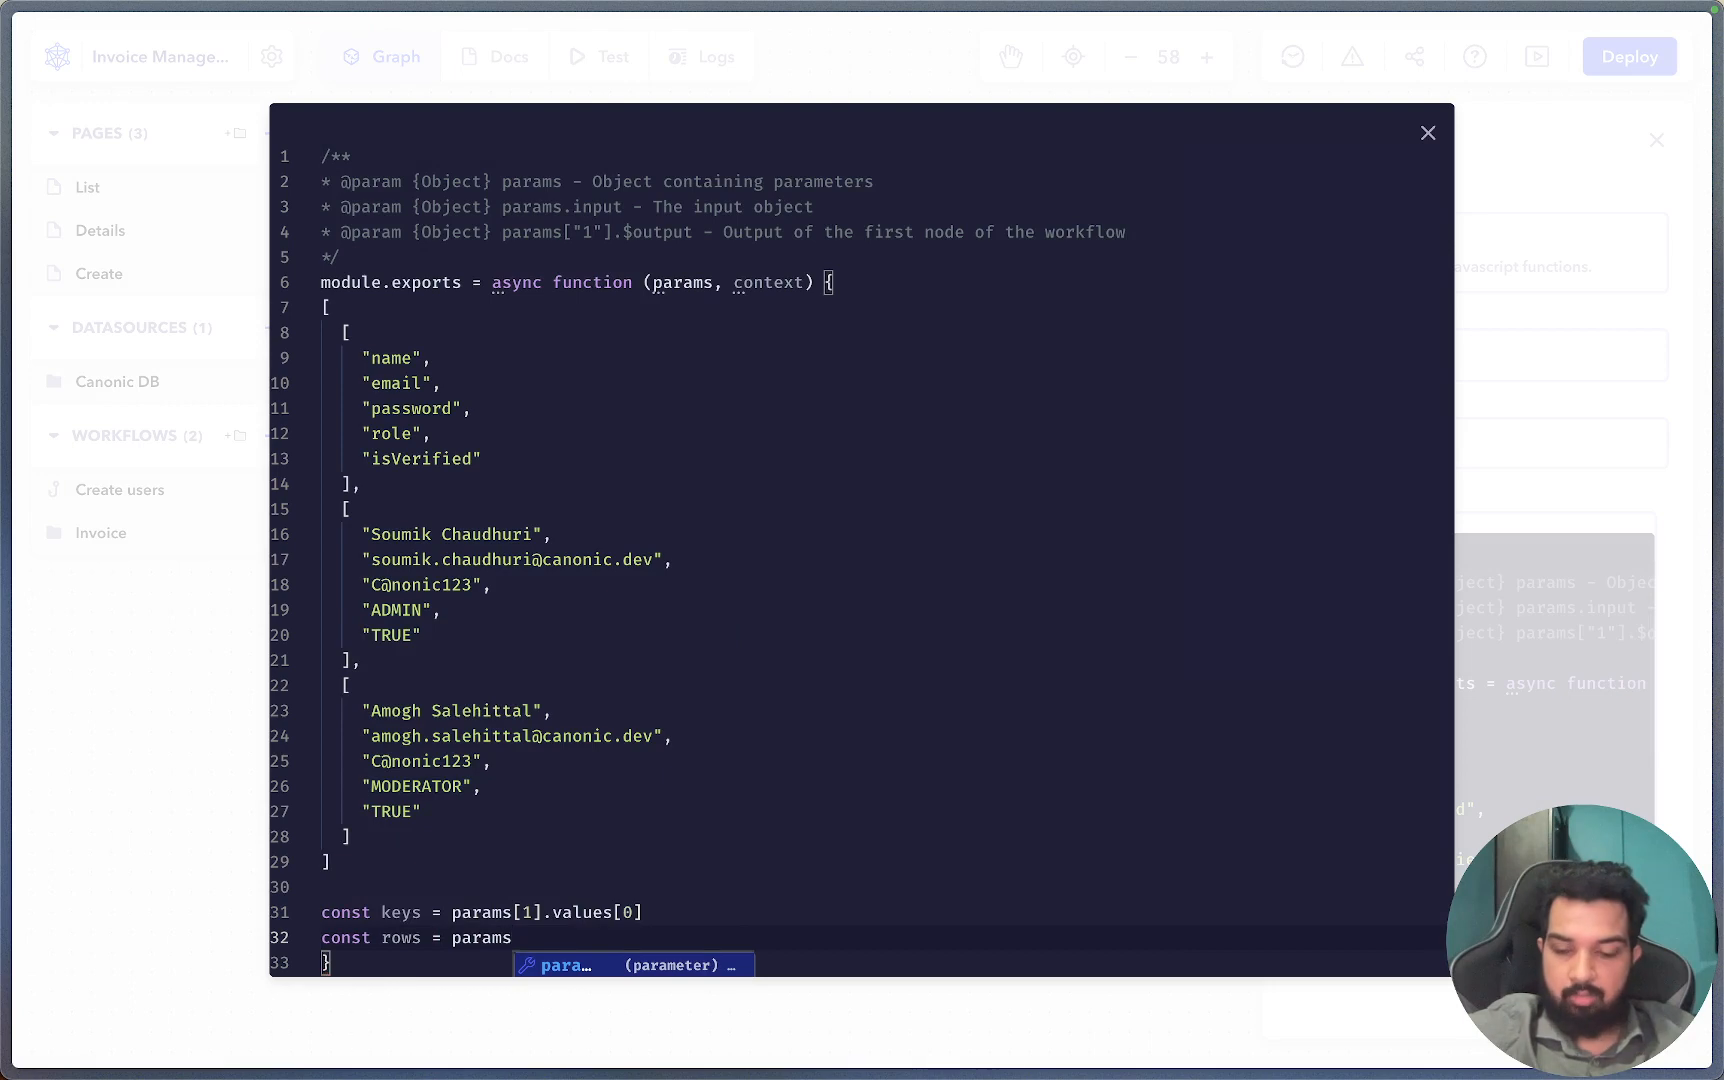
pyautogui.write('[1].')
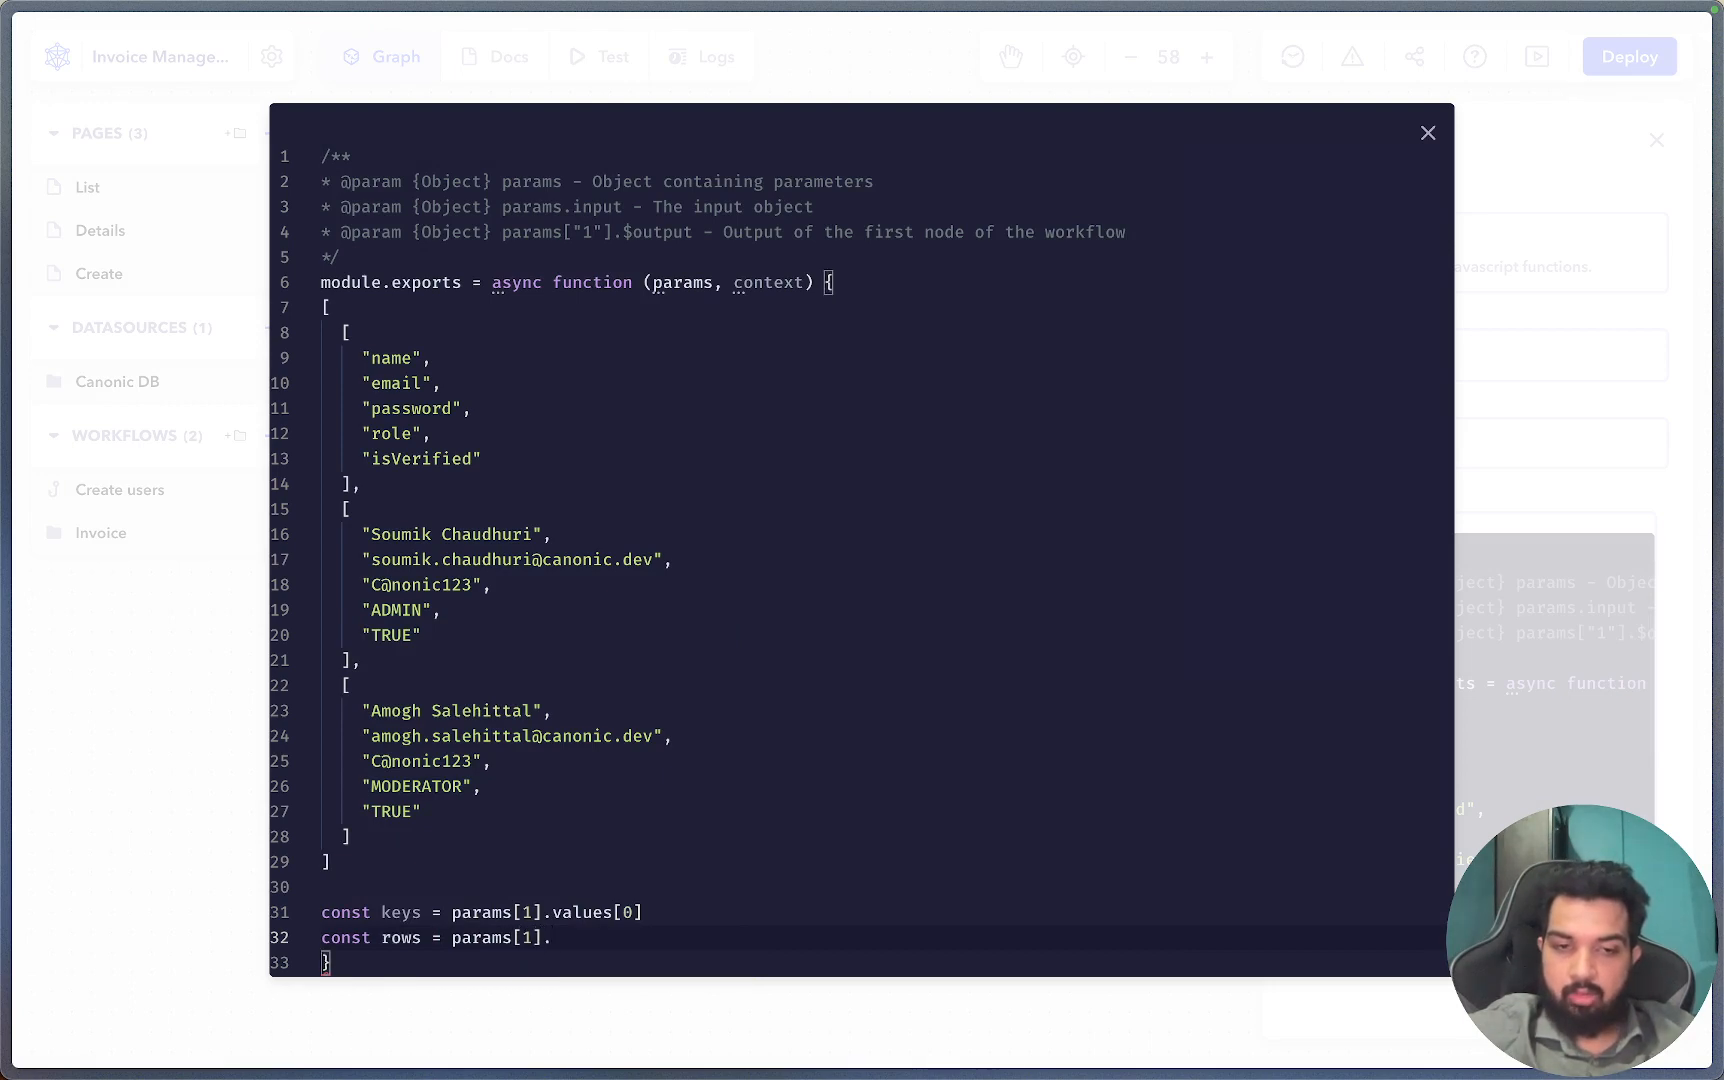
pyautogui.write('values')
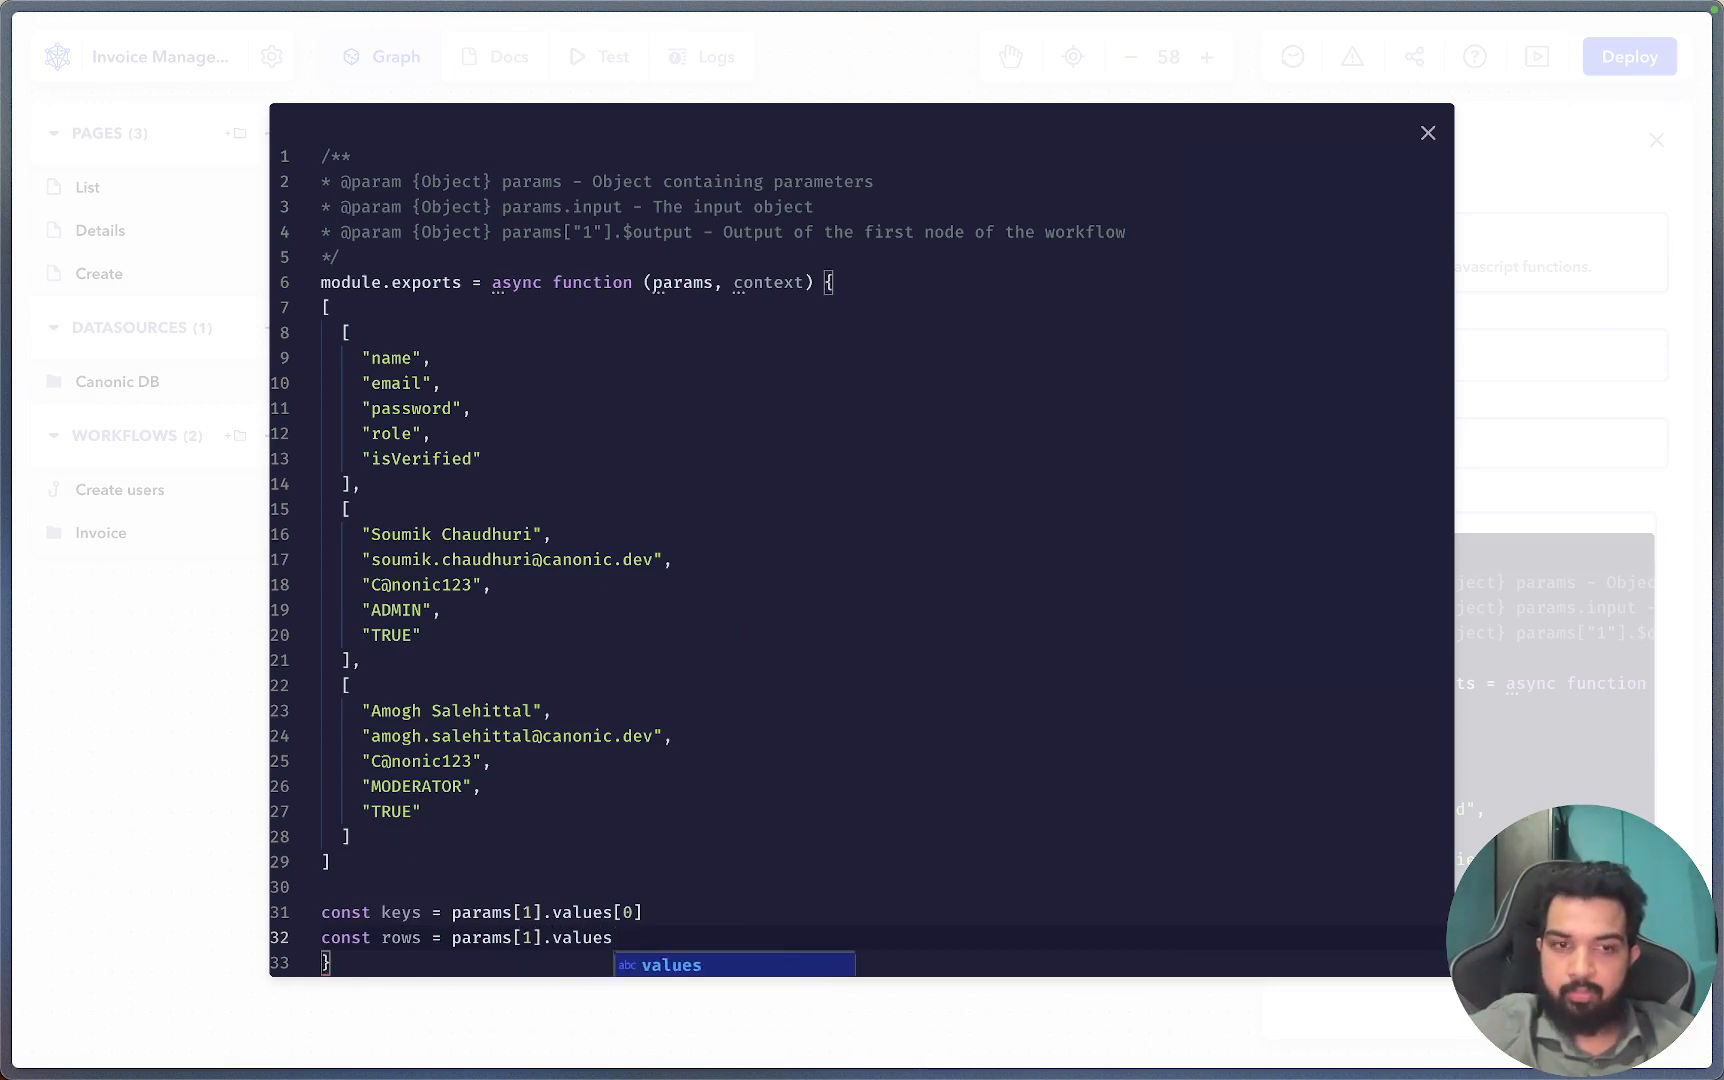
pyautogui.moveTo(330, 505); pyautogui.dragTo(394, 847)
pyautogui.click(641, 933)
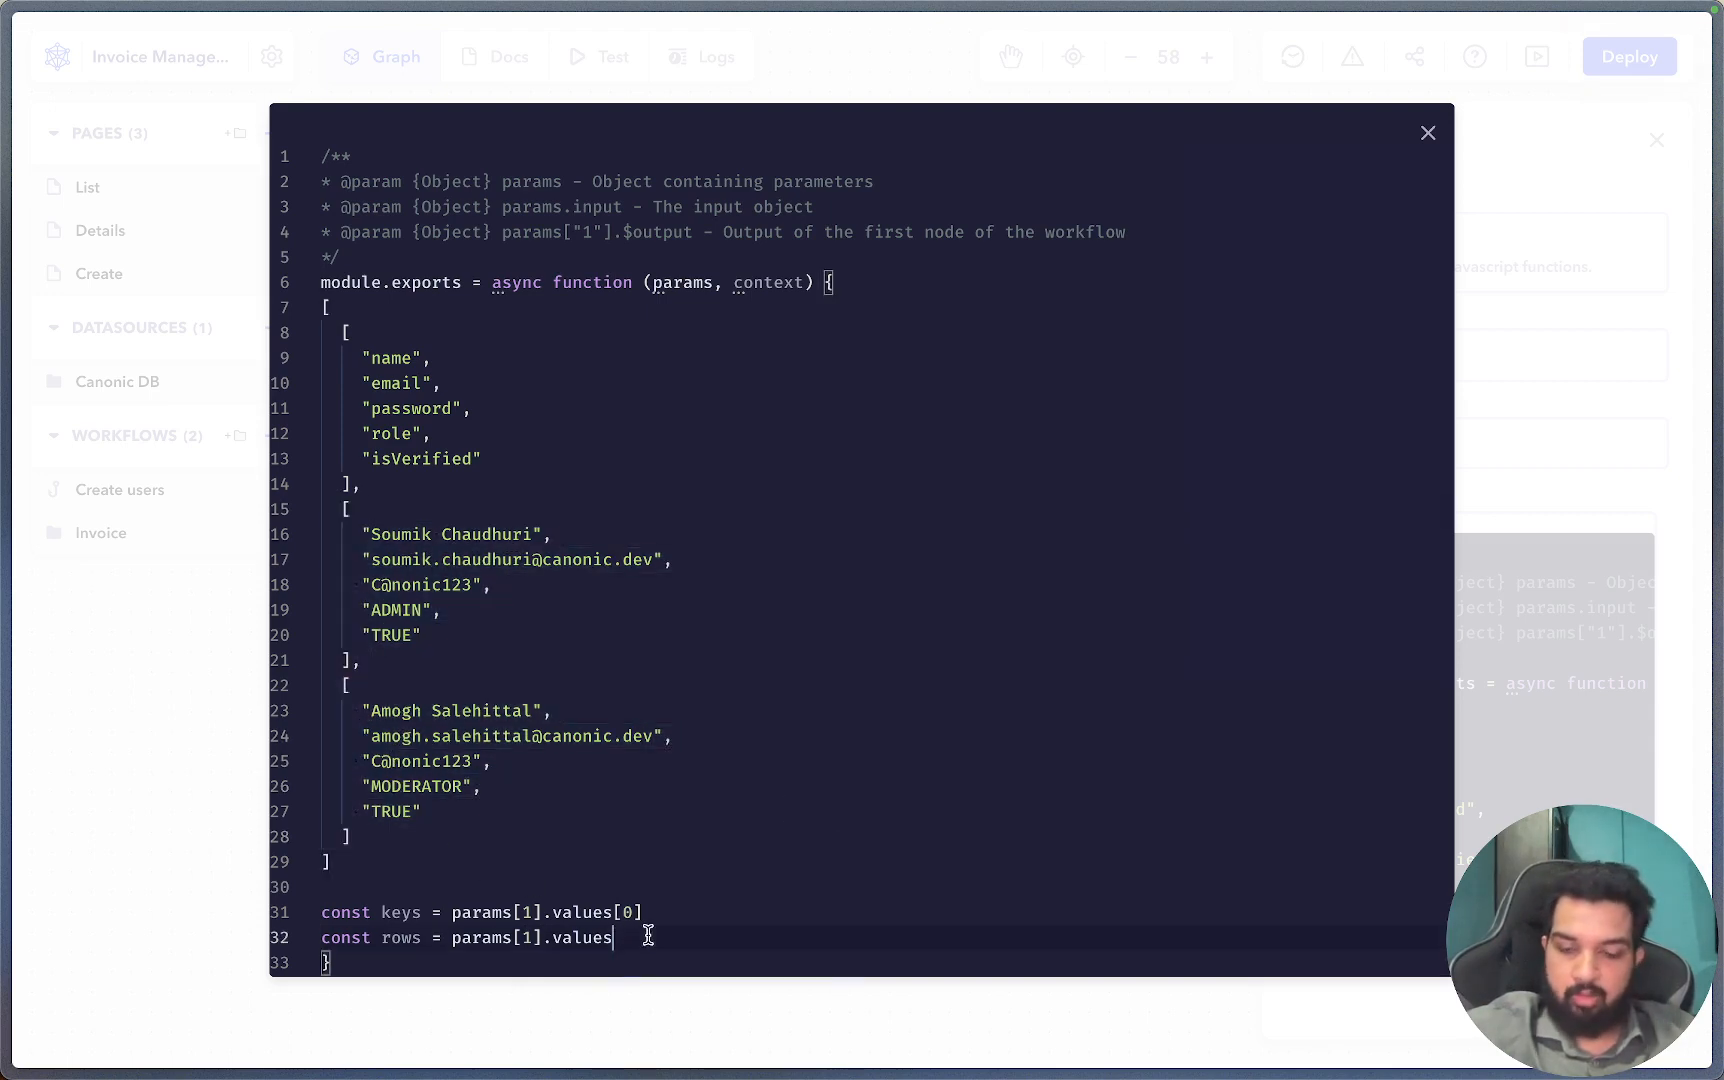
pyautogui.write('.slice(1')
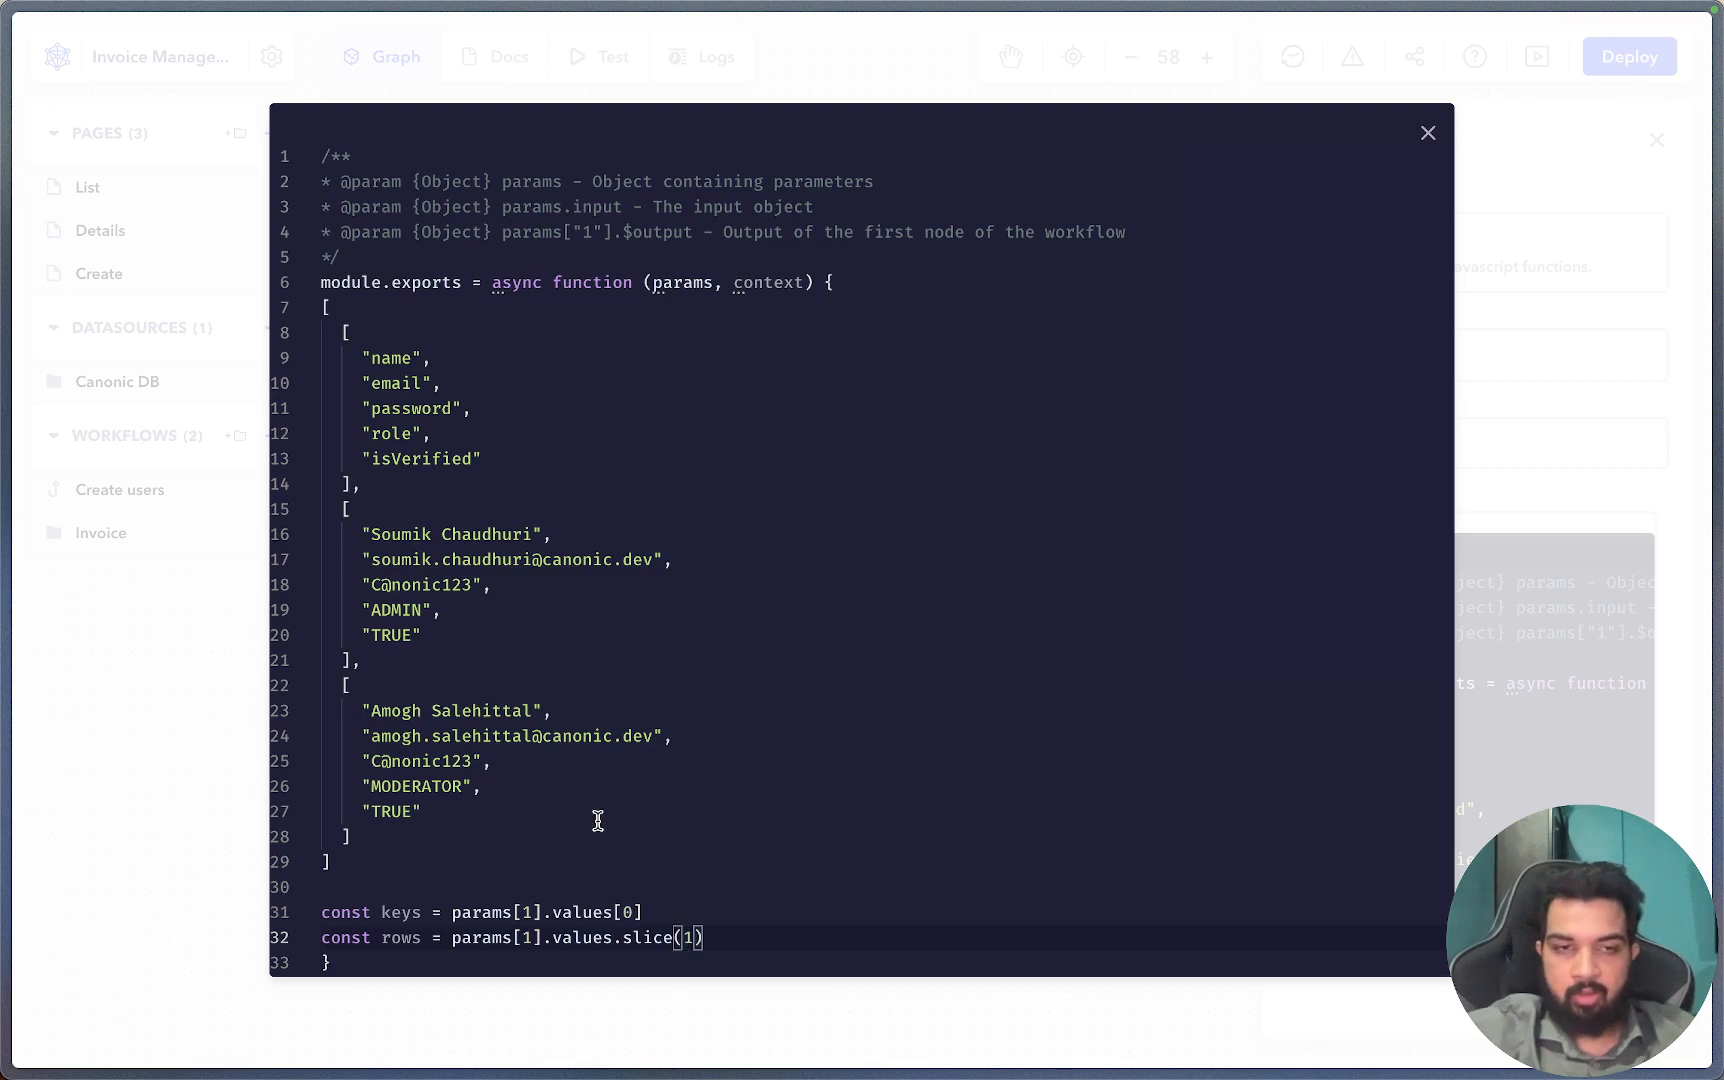
pyautogui.moveTo(340, 847); pyautogui.dragTo(320, 310)
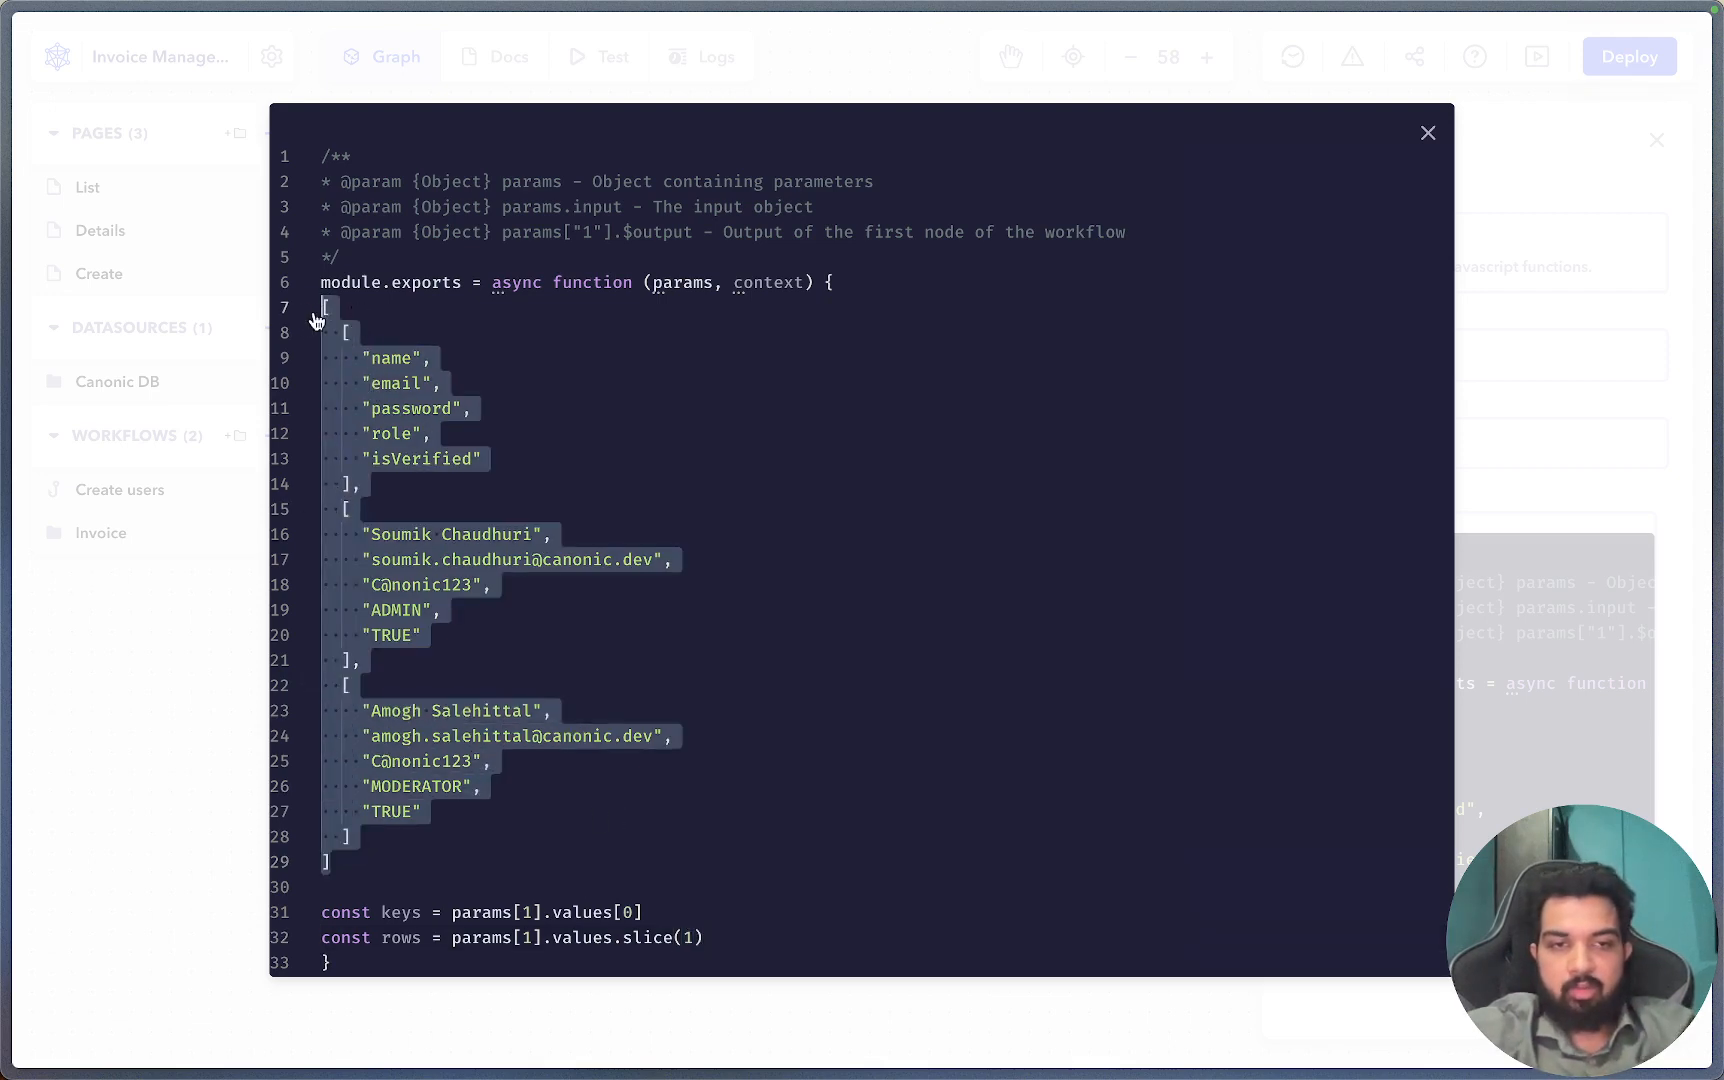
# Delete the sample data array and begin const users = rows.map(row=>{.
pyautogui.press('BackSpace')
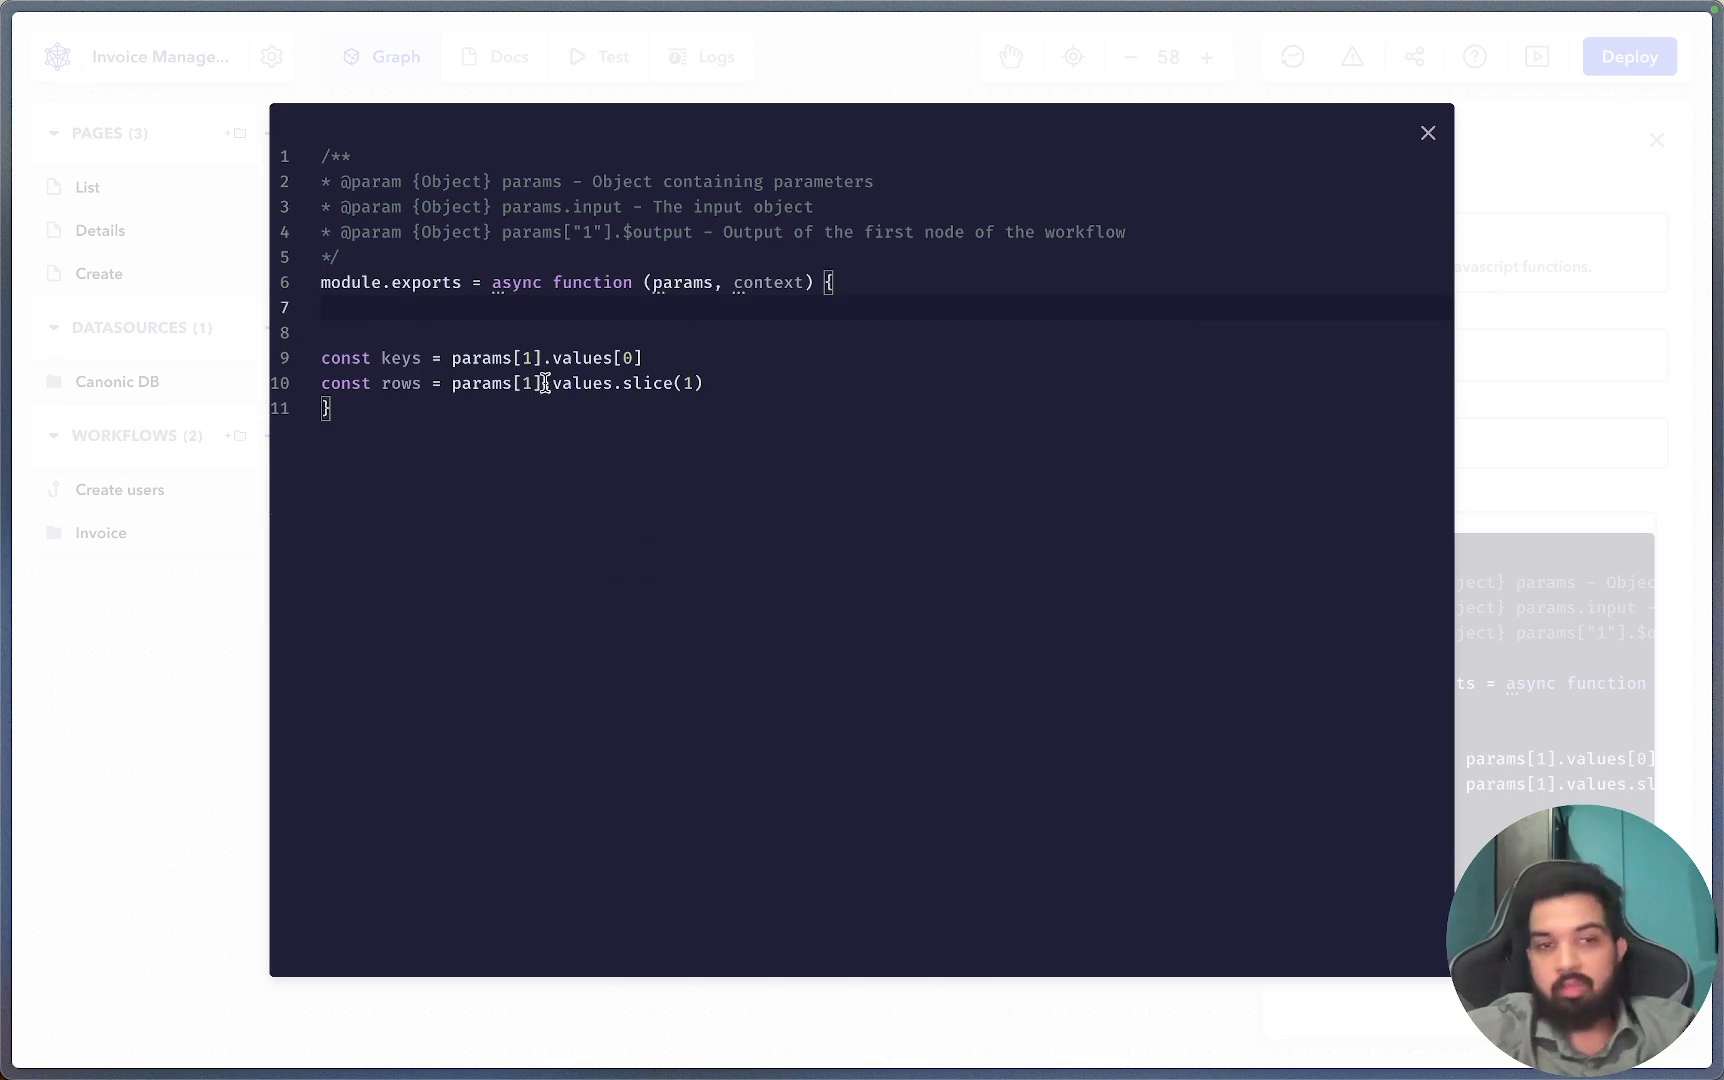
pyautogui.press('BackSpace')
pyautogui.click(743, 360)
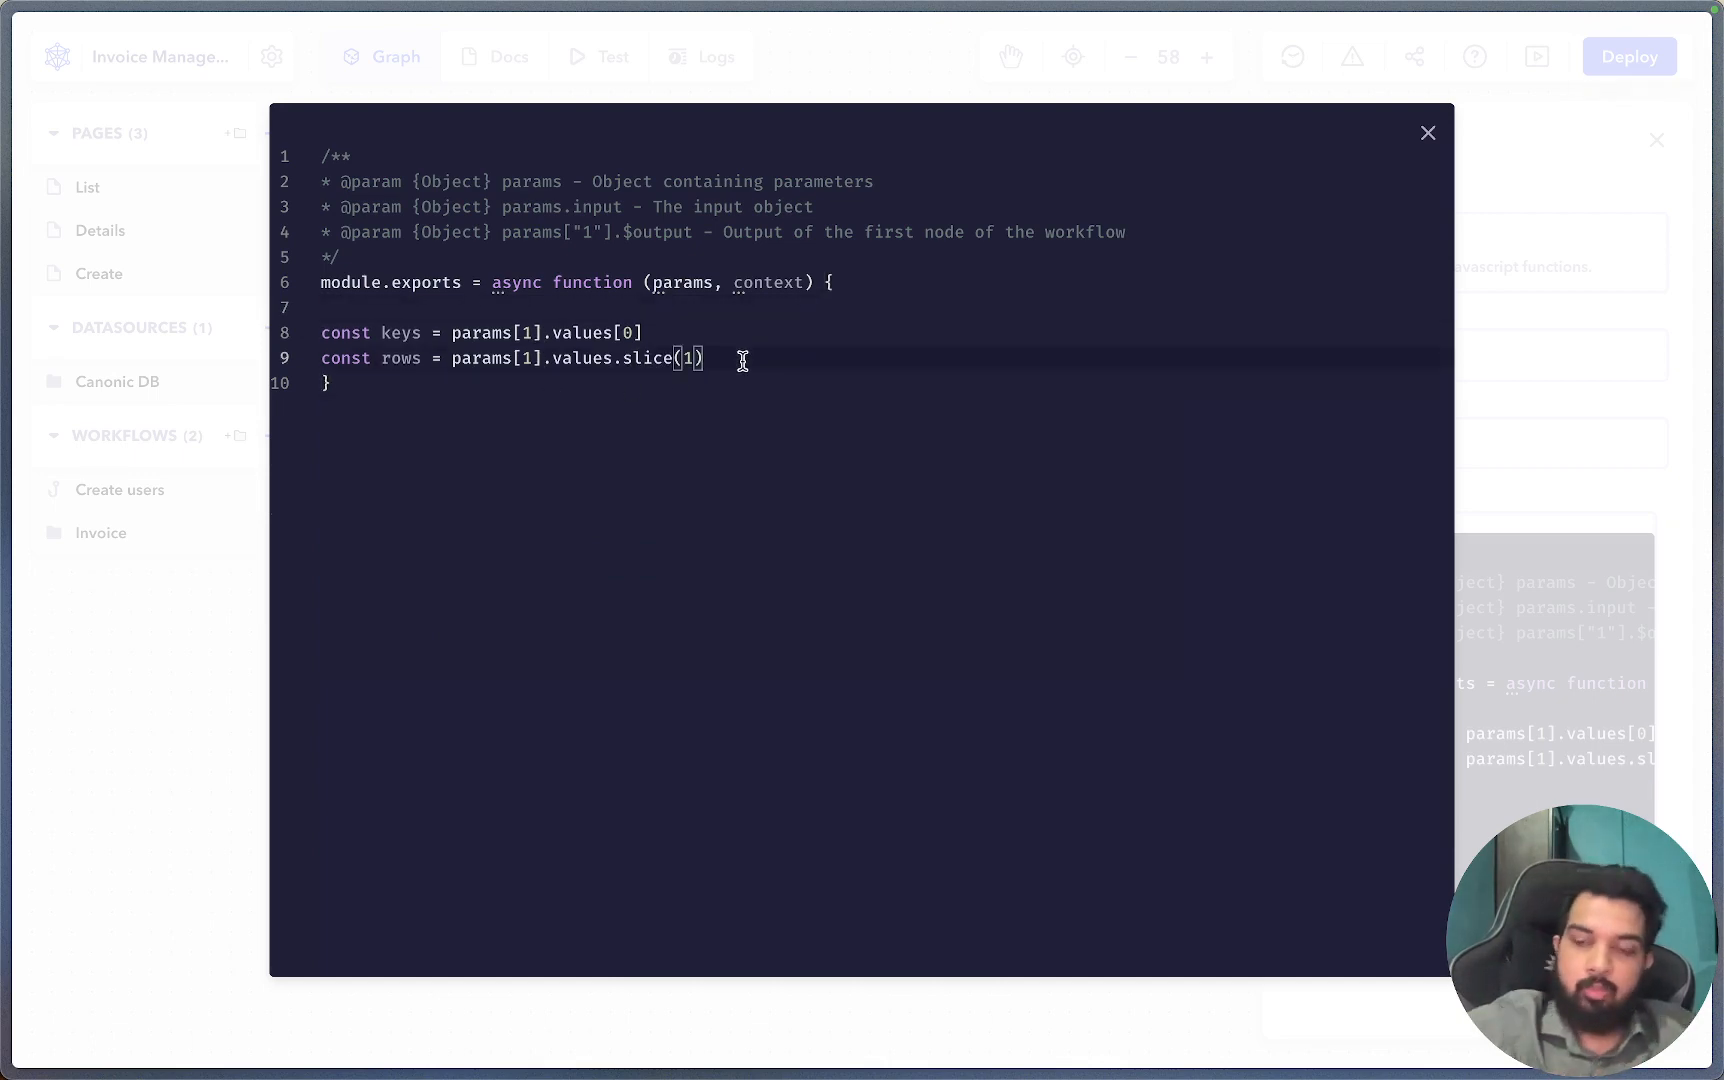
pyautogui.press('Return')
pyautogui.press('Return')
pyautogui.write('co')
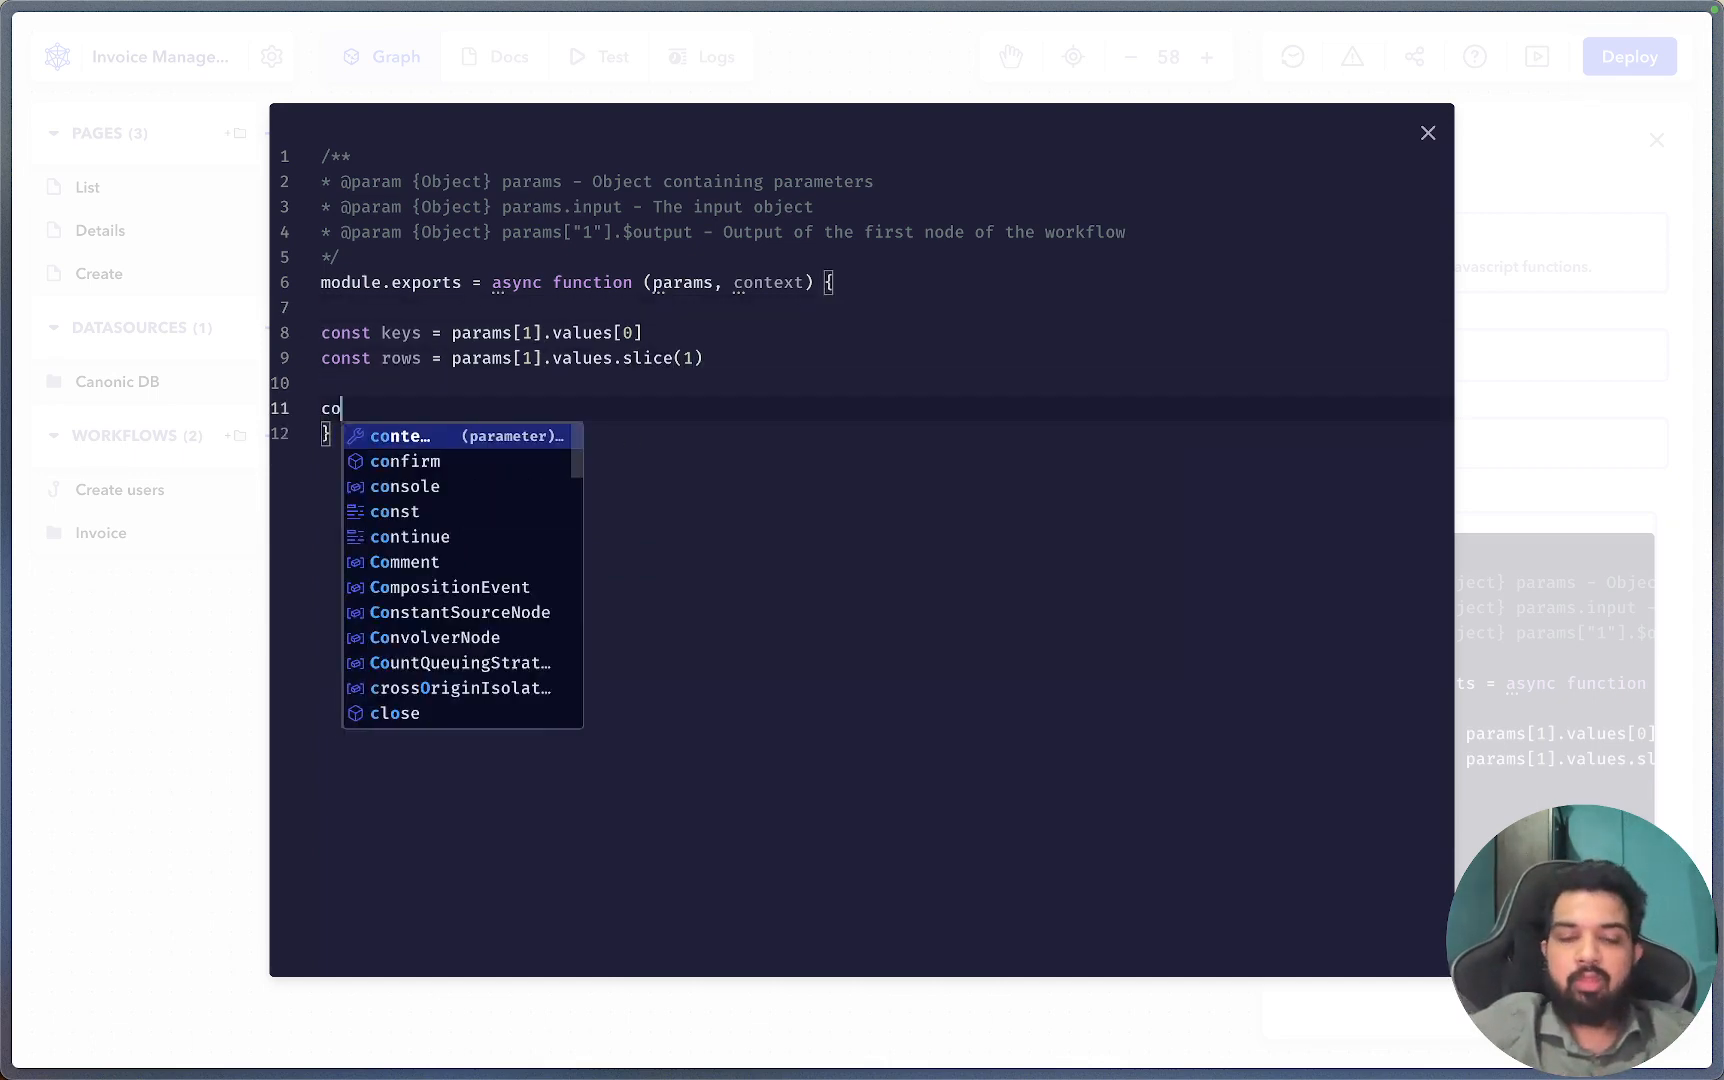
pyautogui.write('nst users = ')
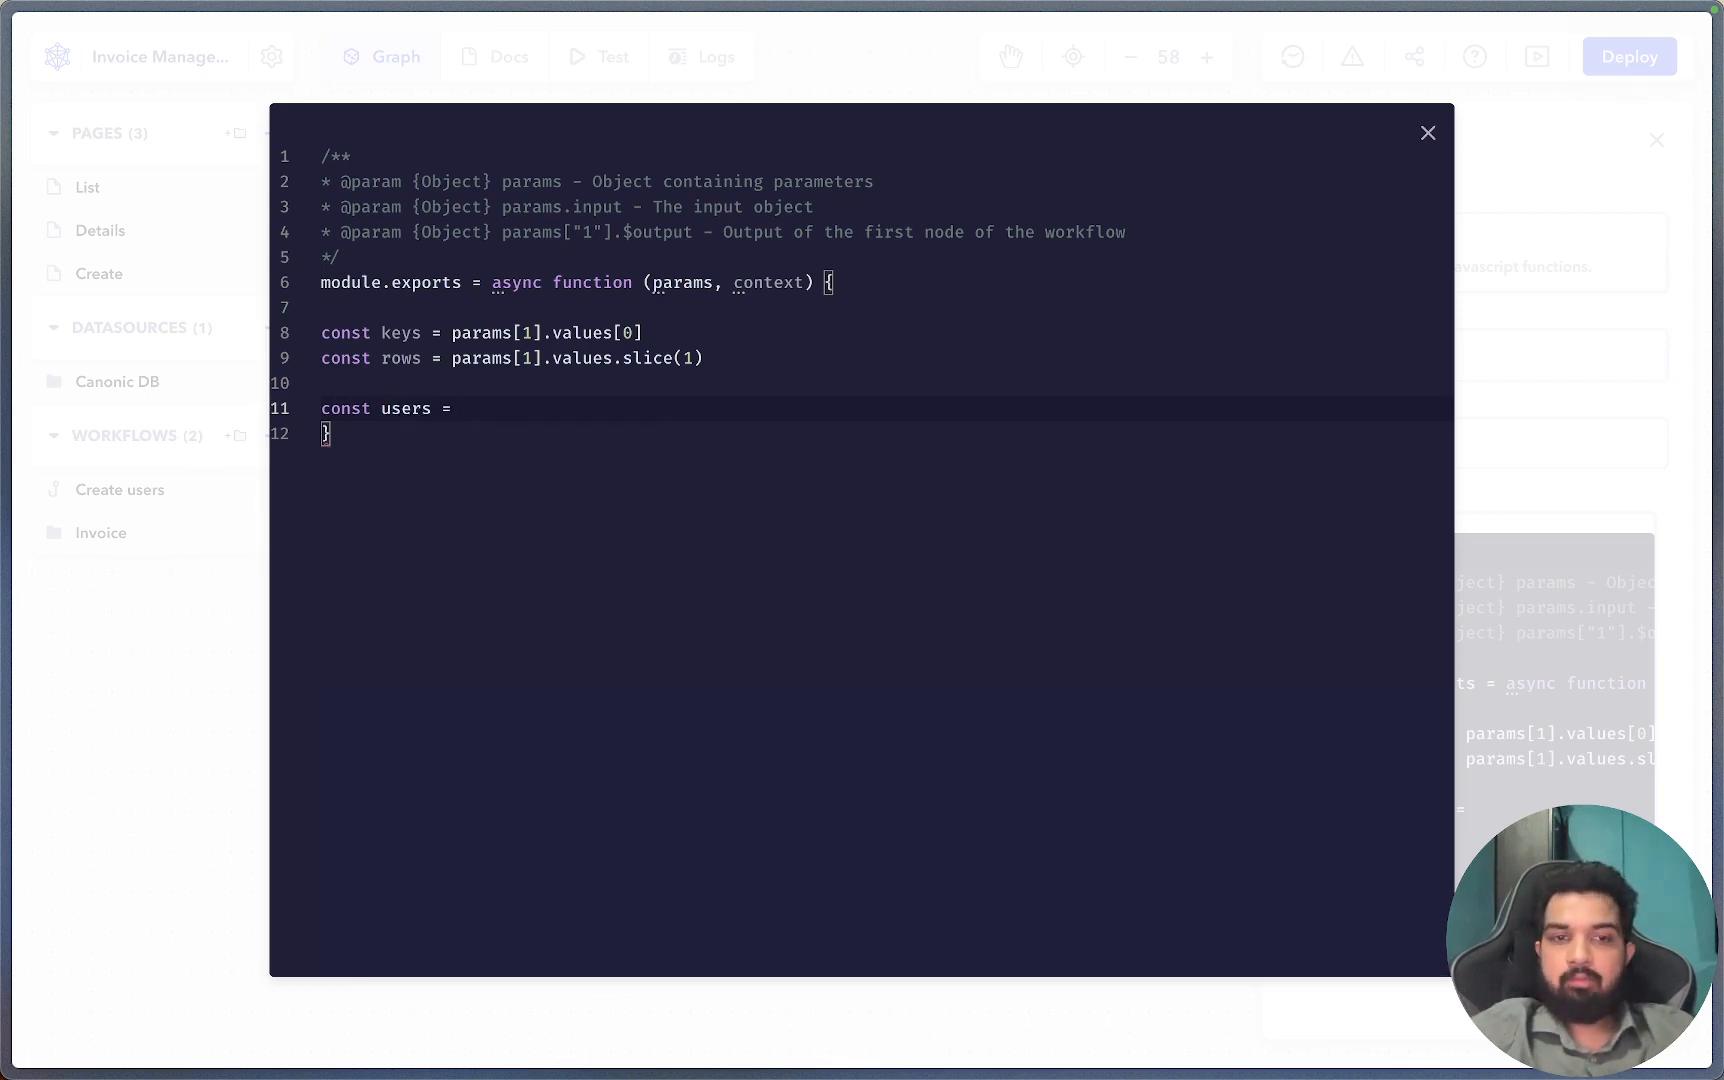
pyautogui.write('rows')
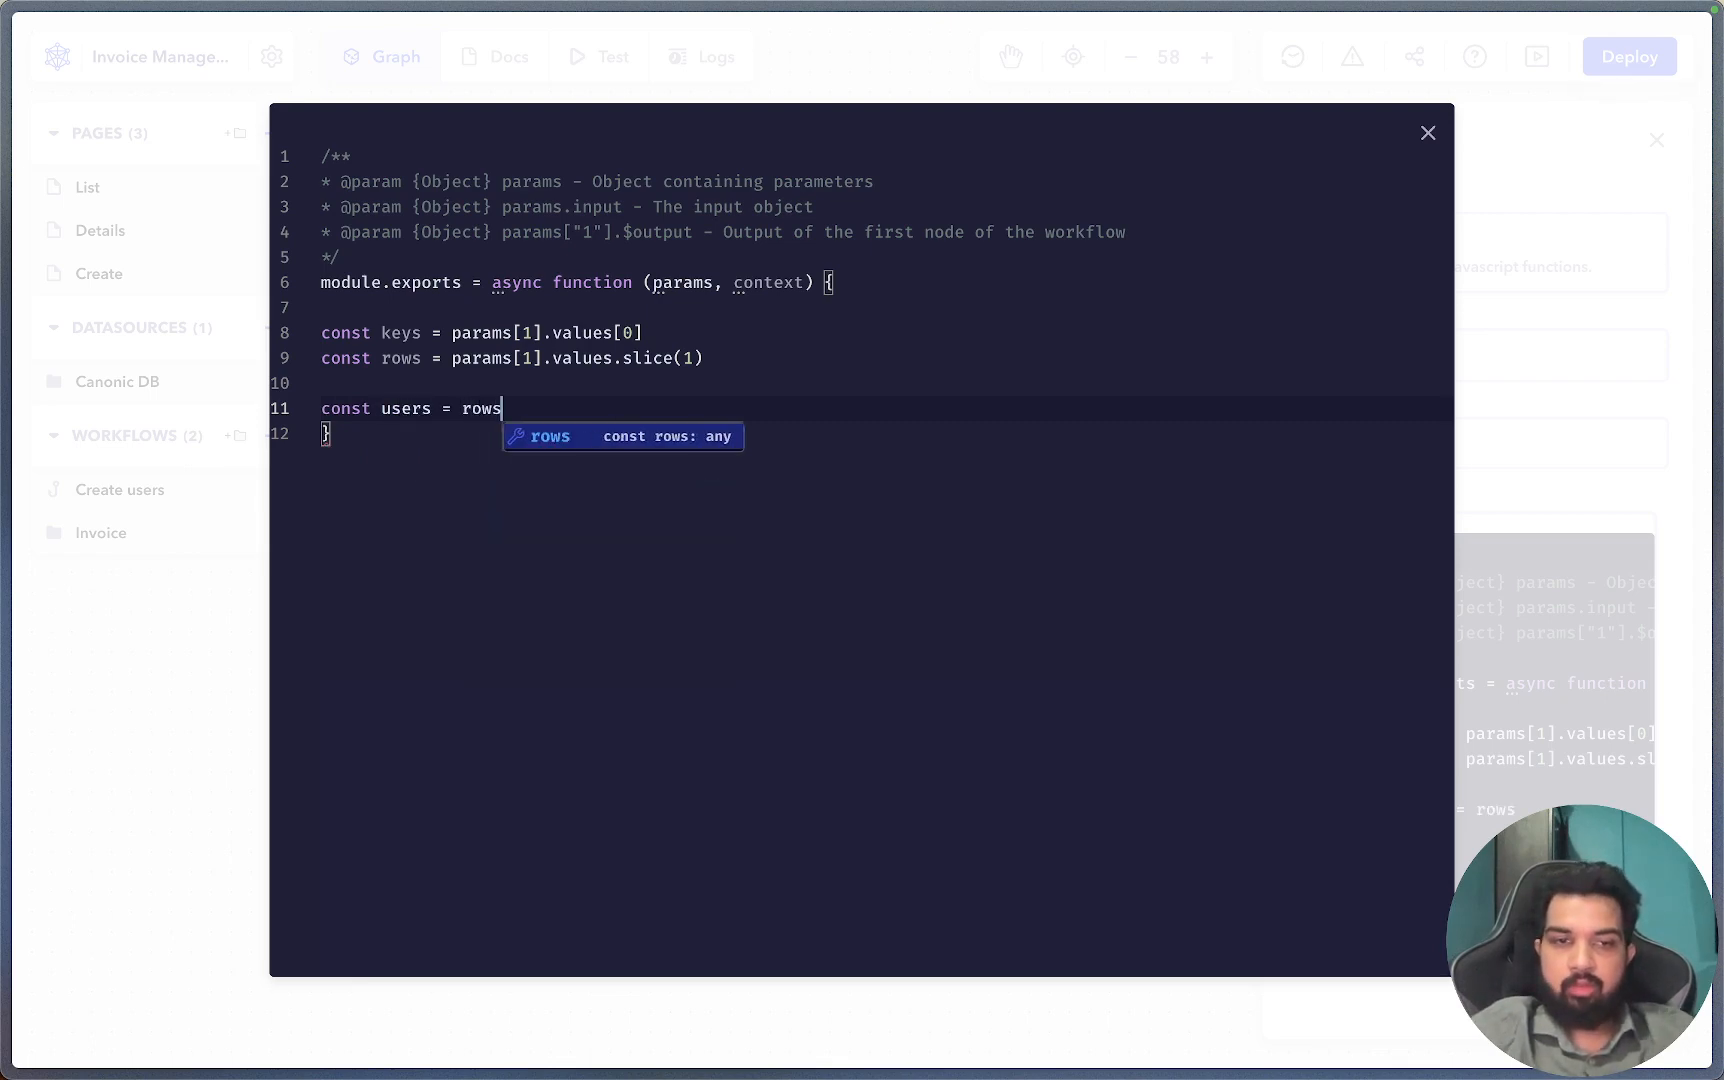
pyautogui.write('.map(row')
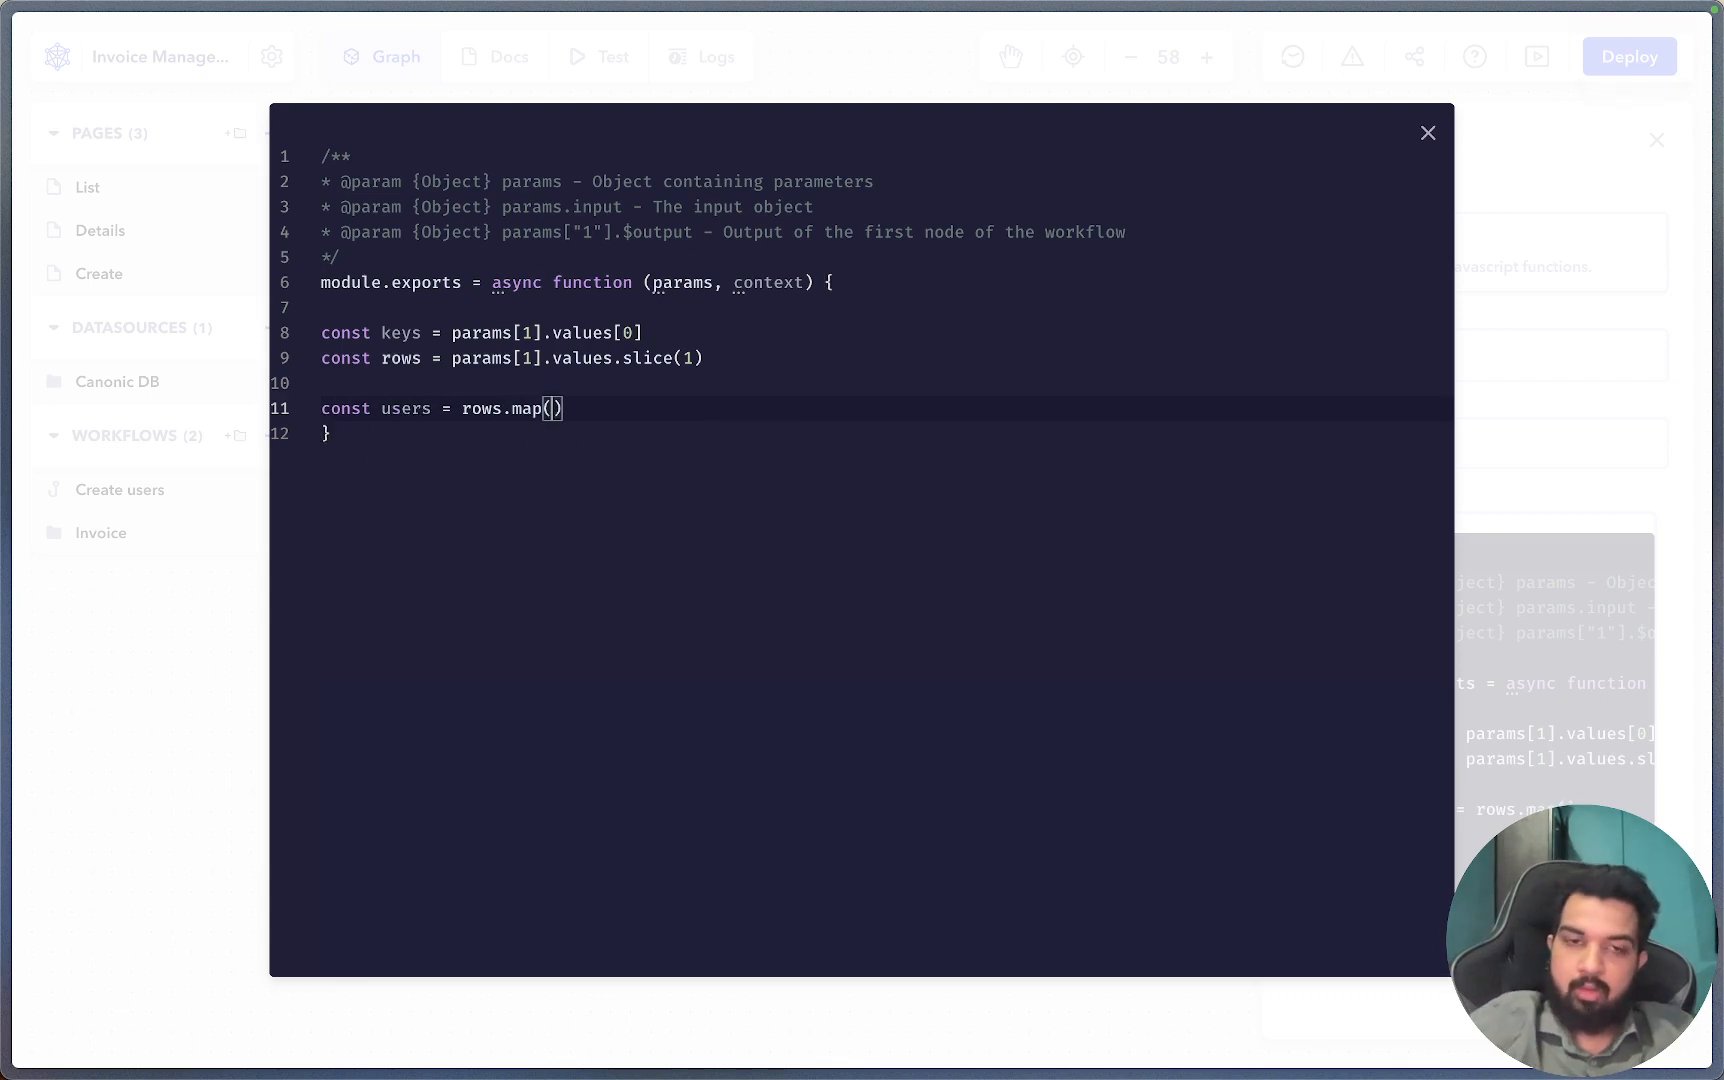
pyautogui.write('=')
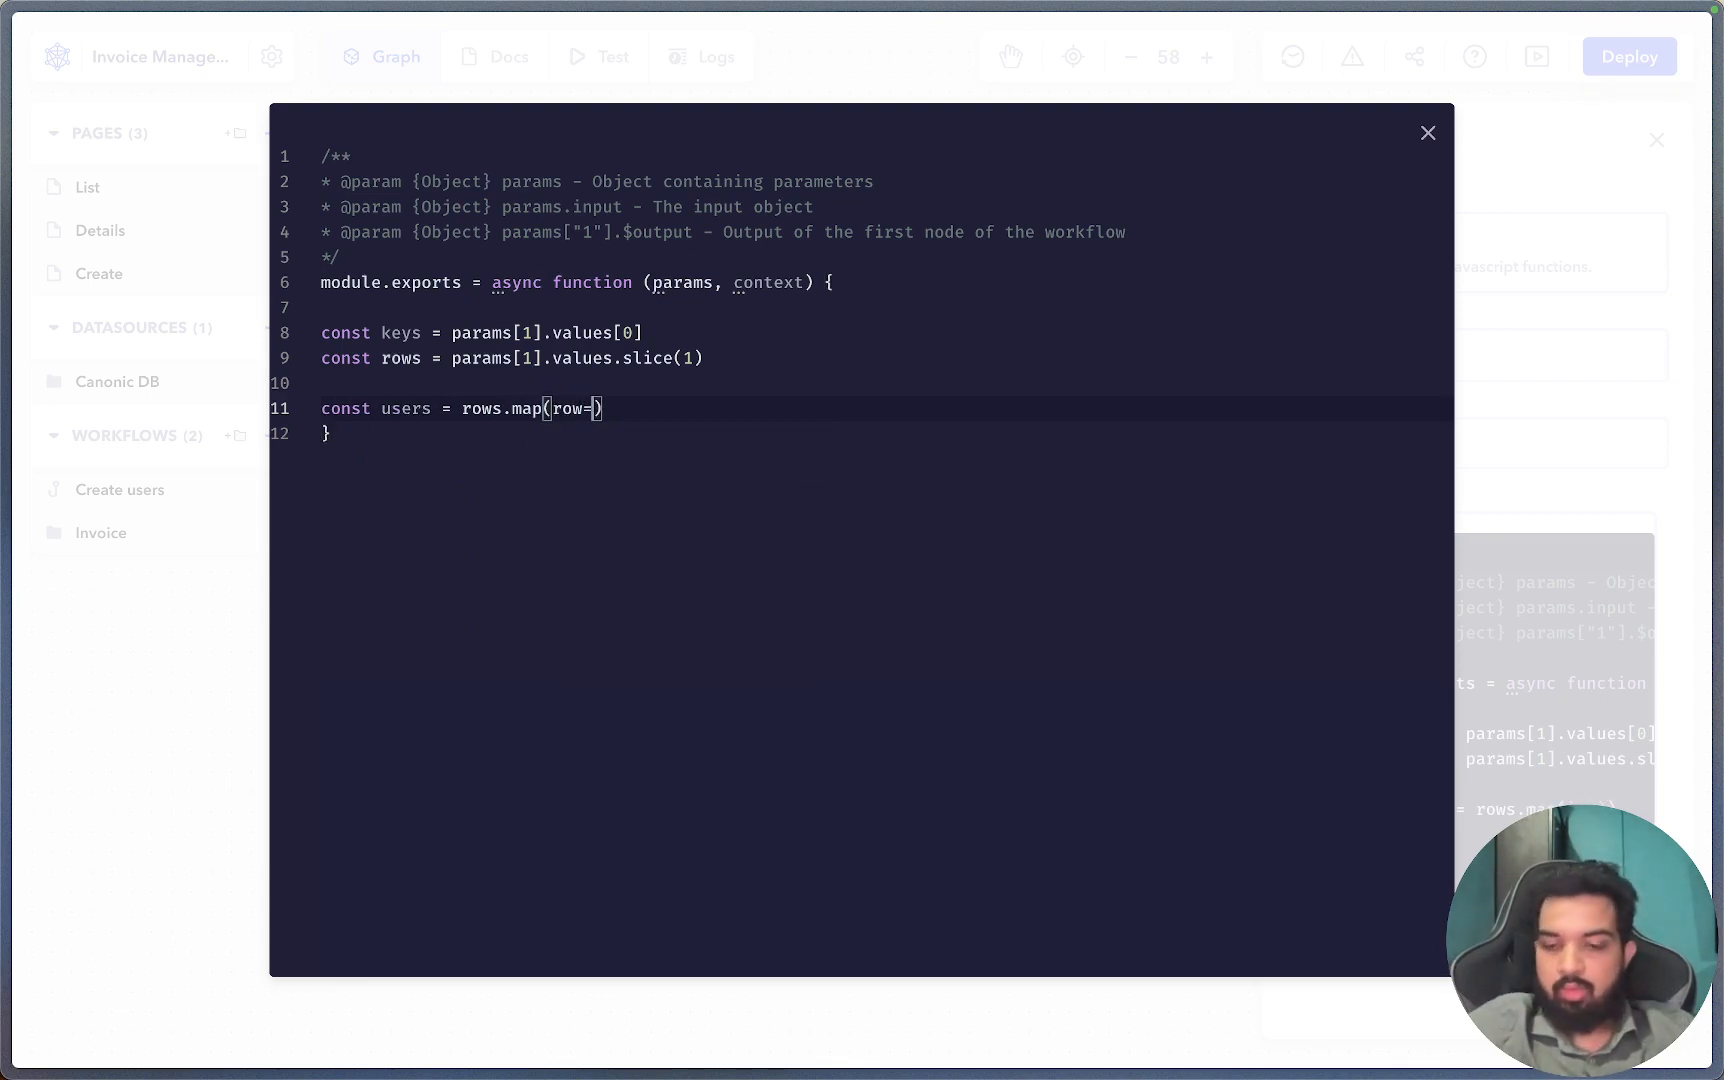
pyautogui.write('>{')
# Return keys.reduce((obj,key,index)=>{ obj[key] = row[index]; return obj },{}) inside the map.
pyautogui.press('Return')
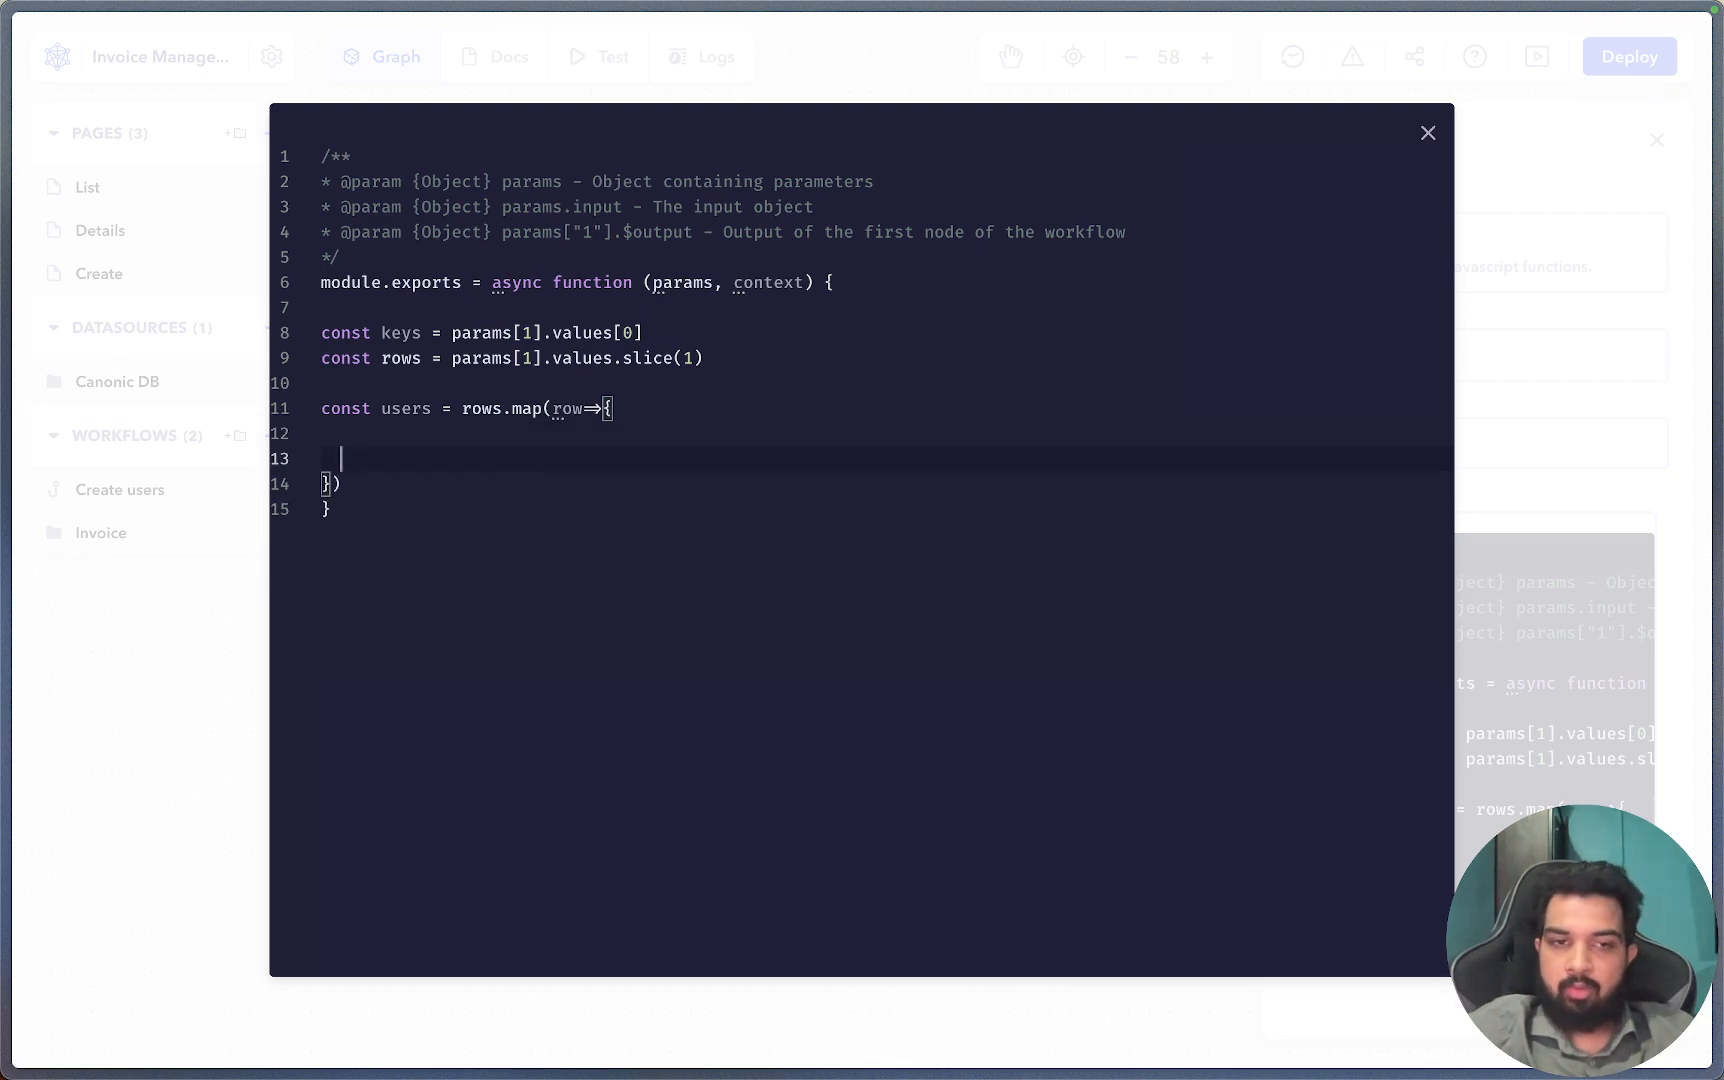
pyautogui.press('Return')
pyautogui.press('Up')
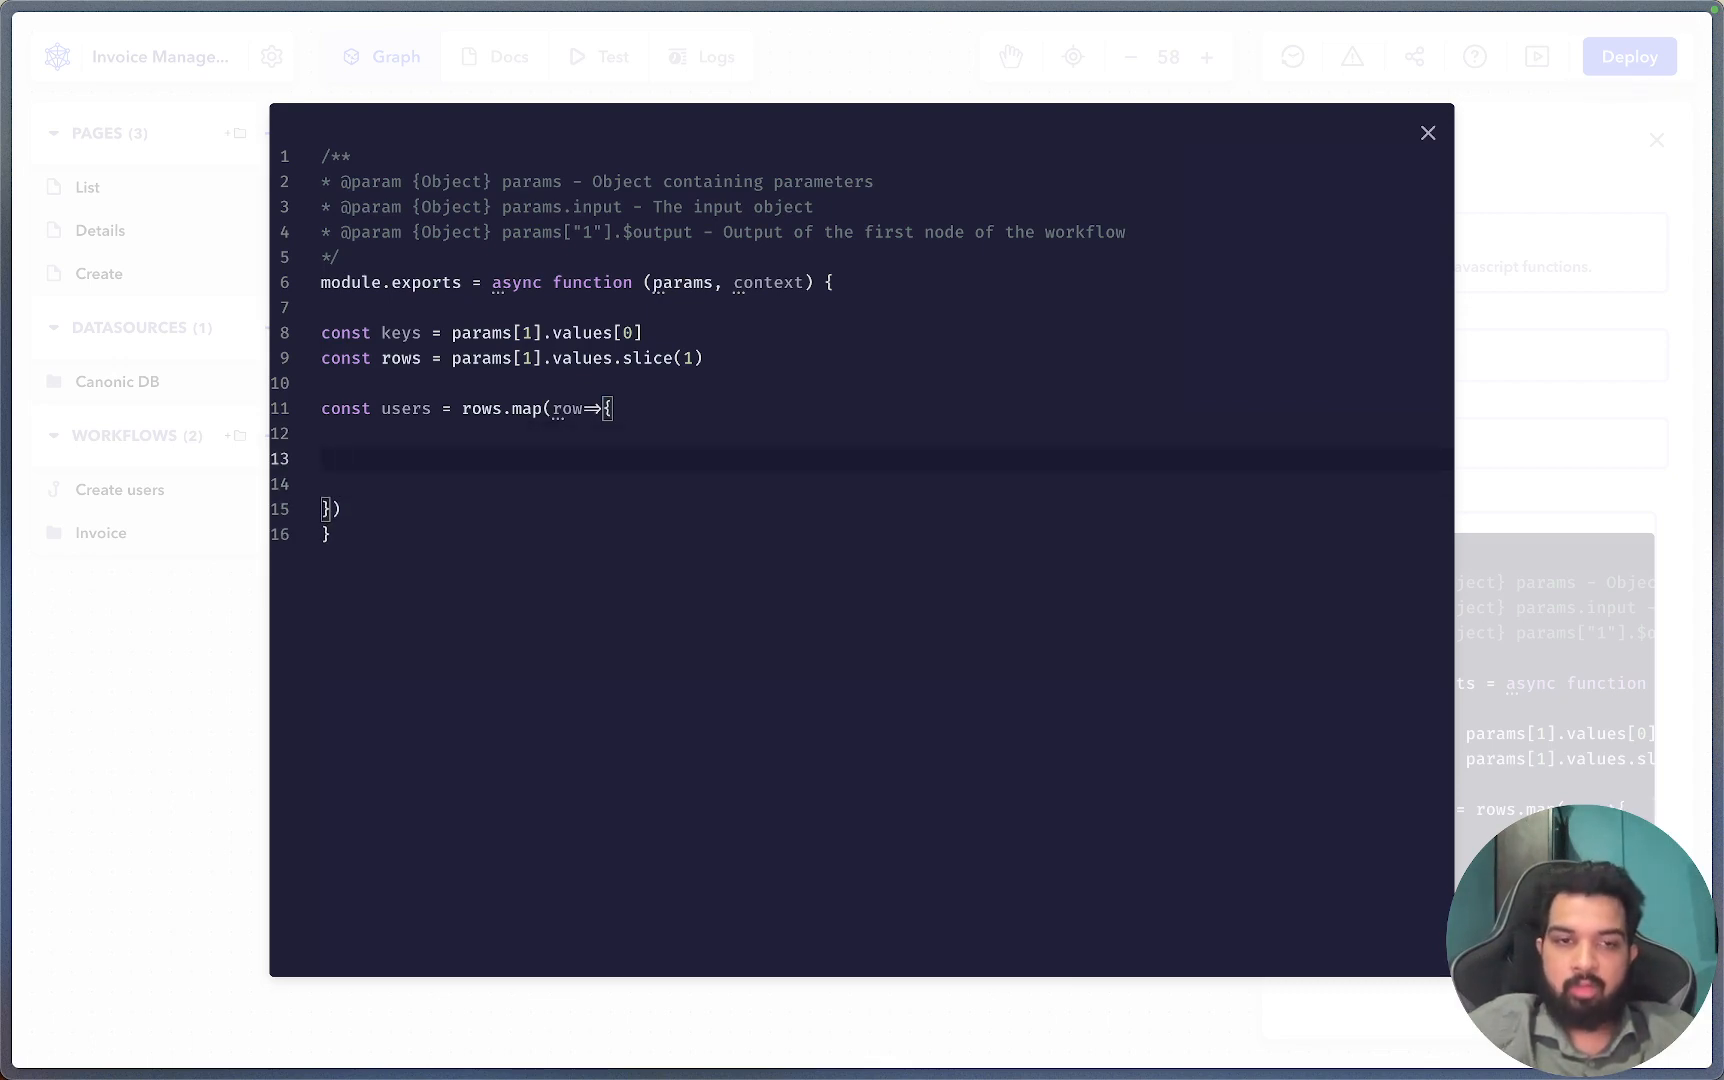
pyautogui.write('returj')
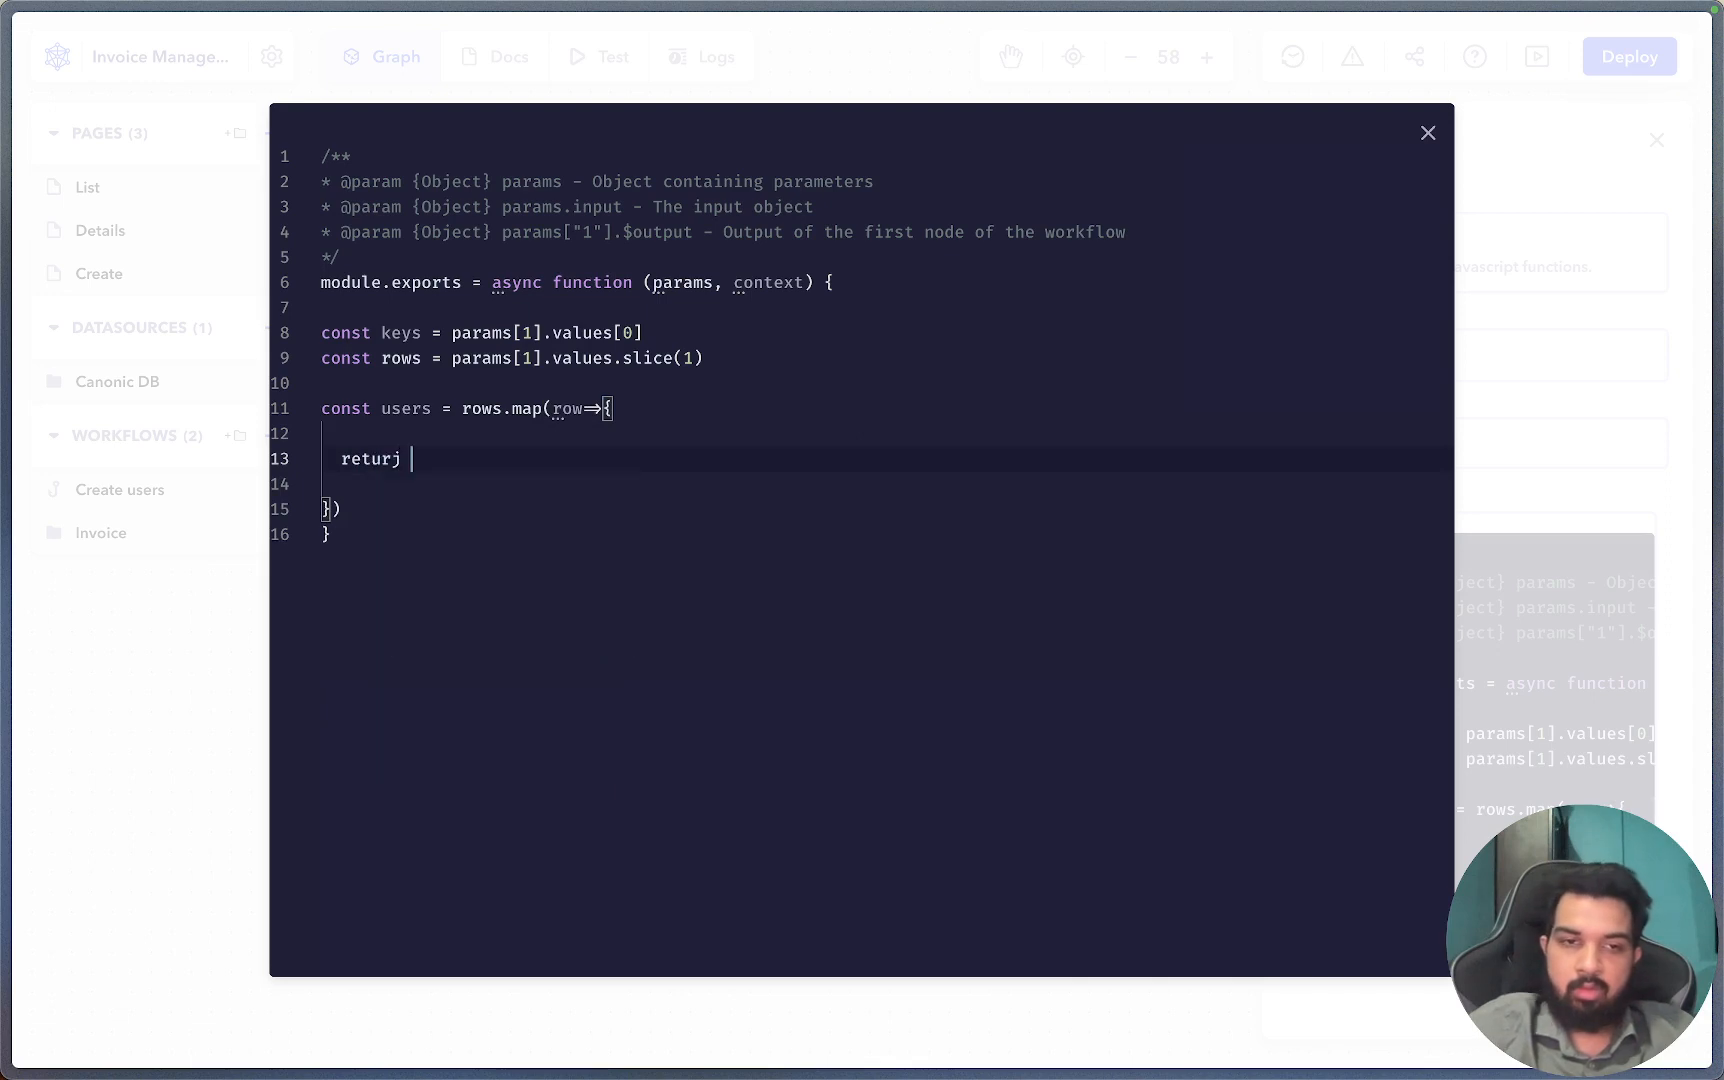
pyautogui.press('BackSpace')
pyautogui.press('BackSpace')
pyautogui.write('n')
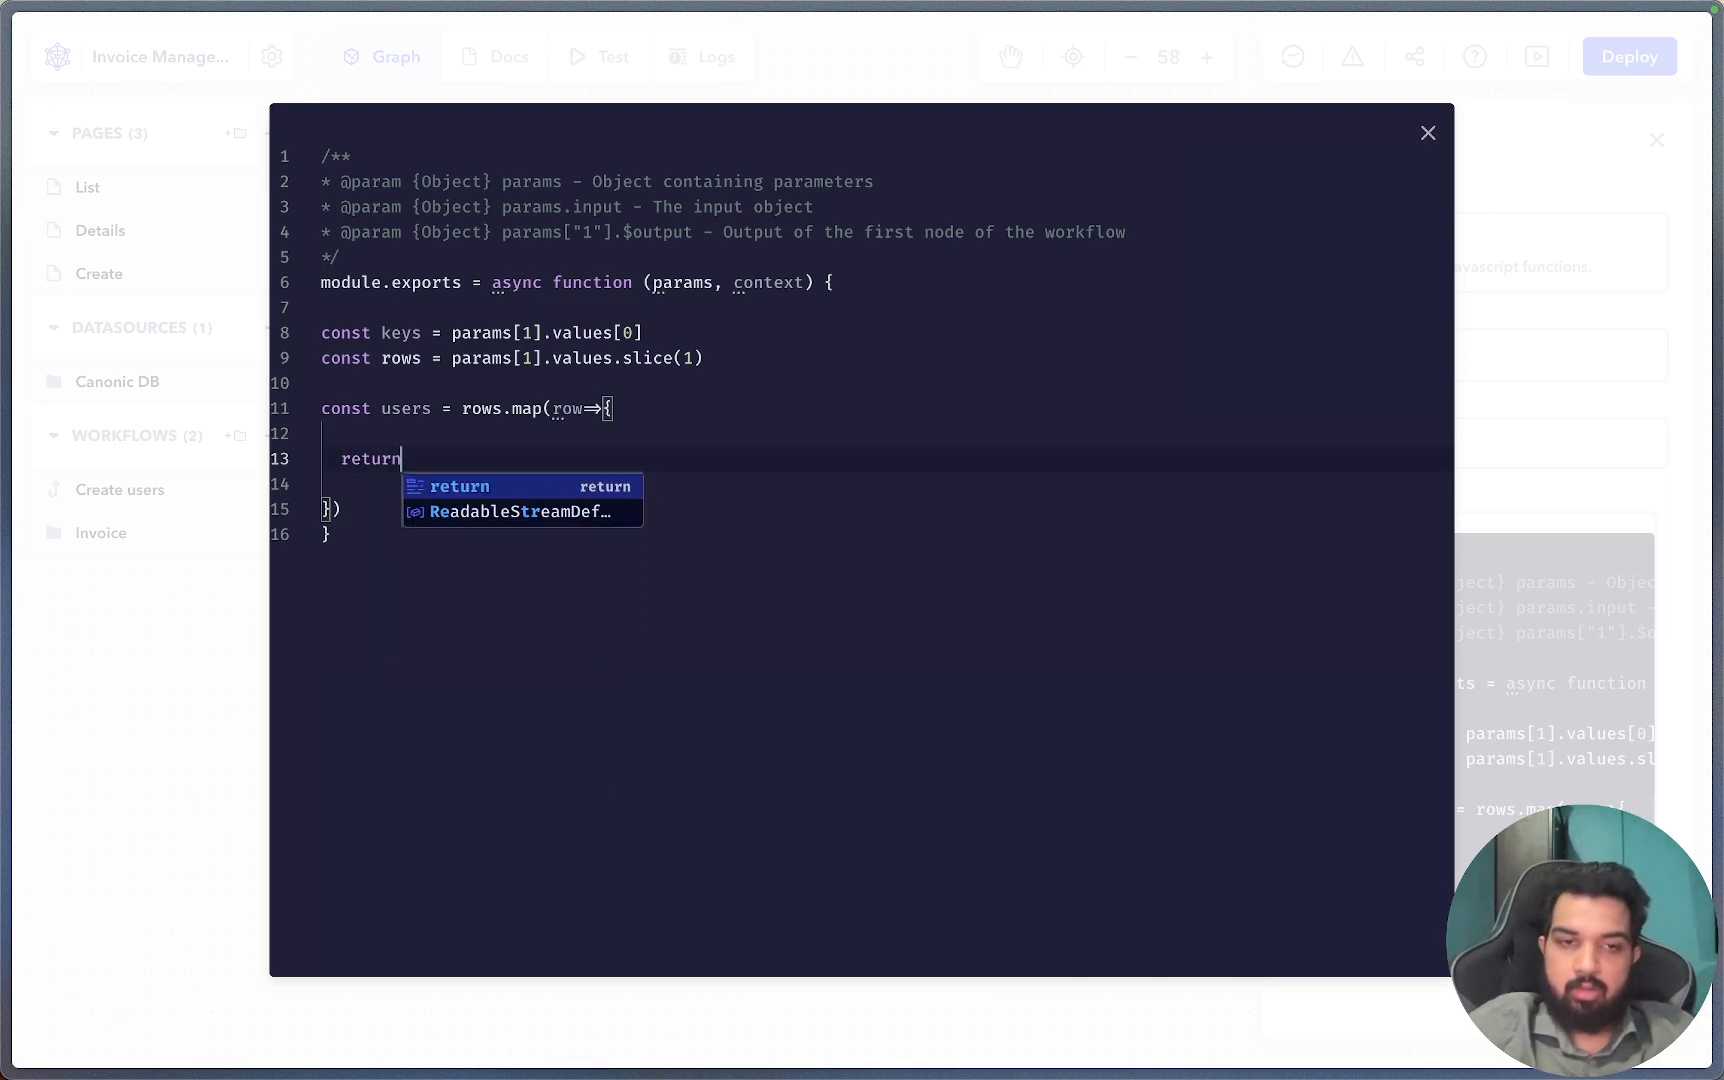
pyautogui.write(' keys')
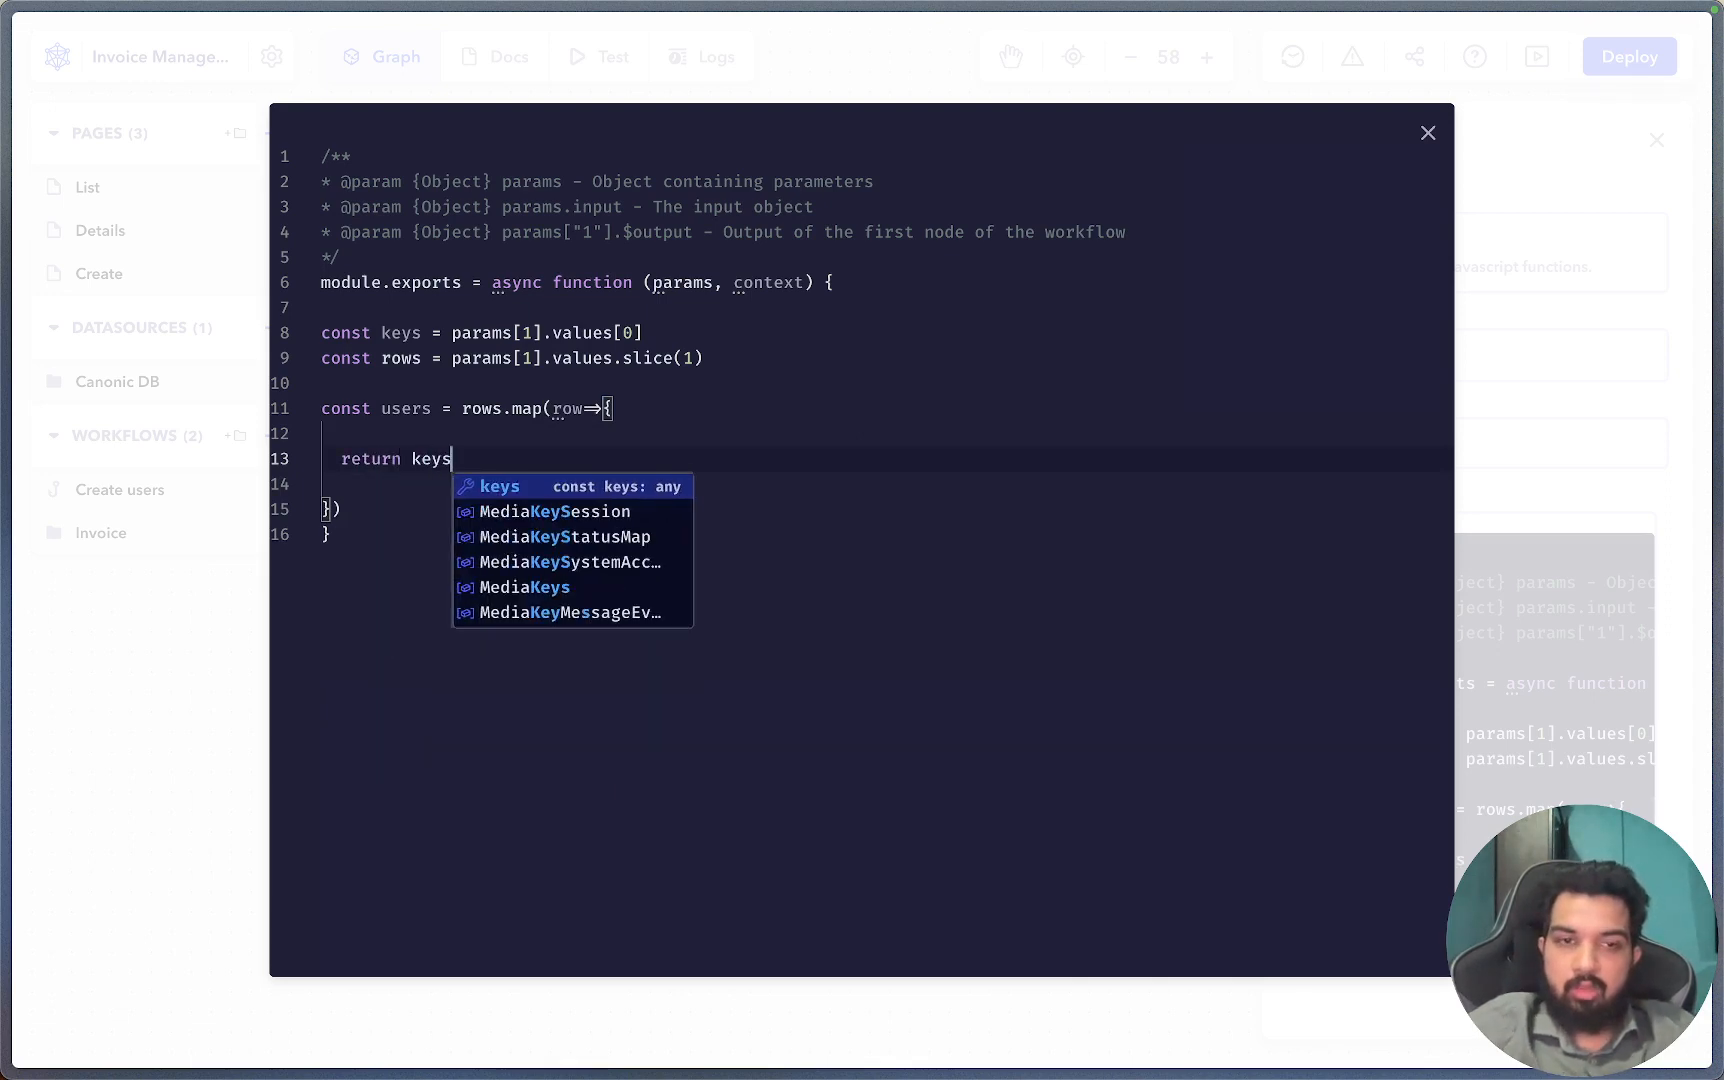
pyautogui.write('.reduce((')
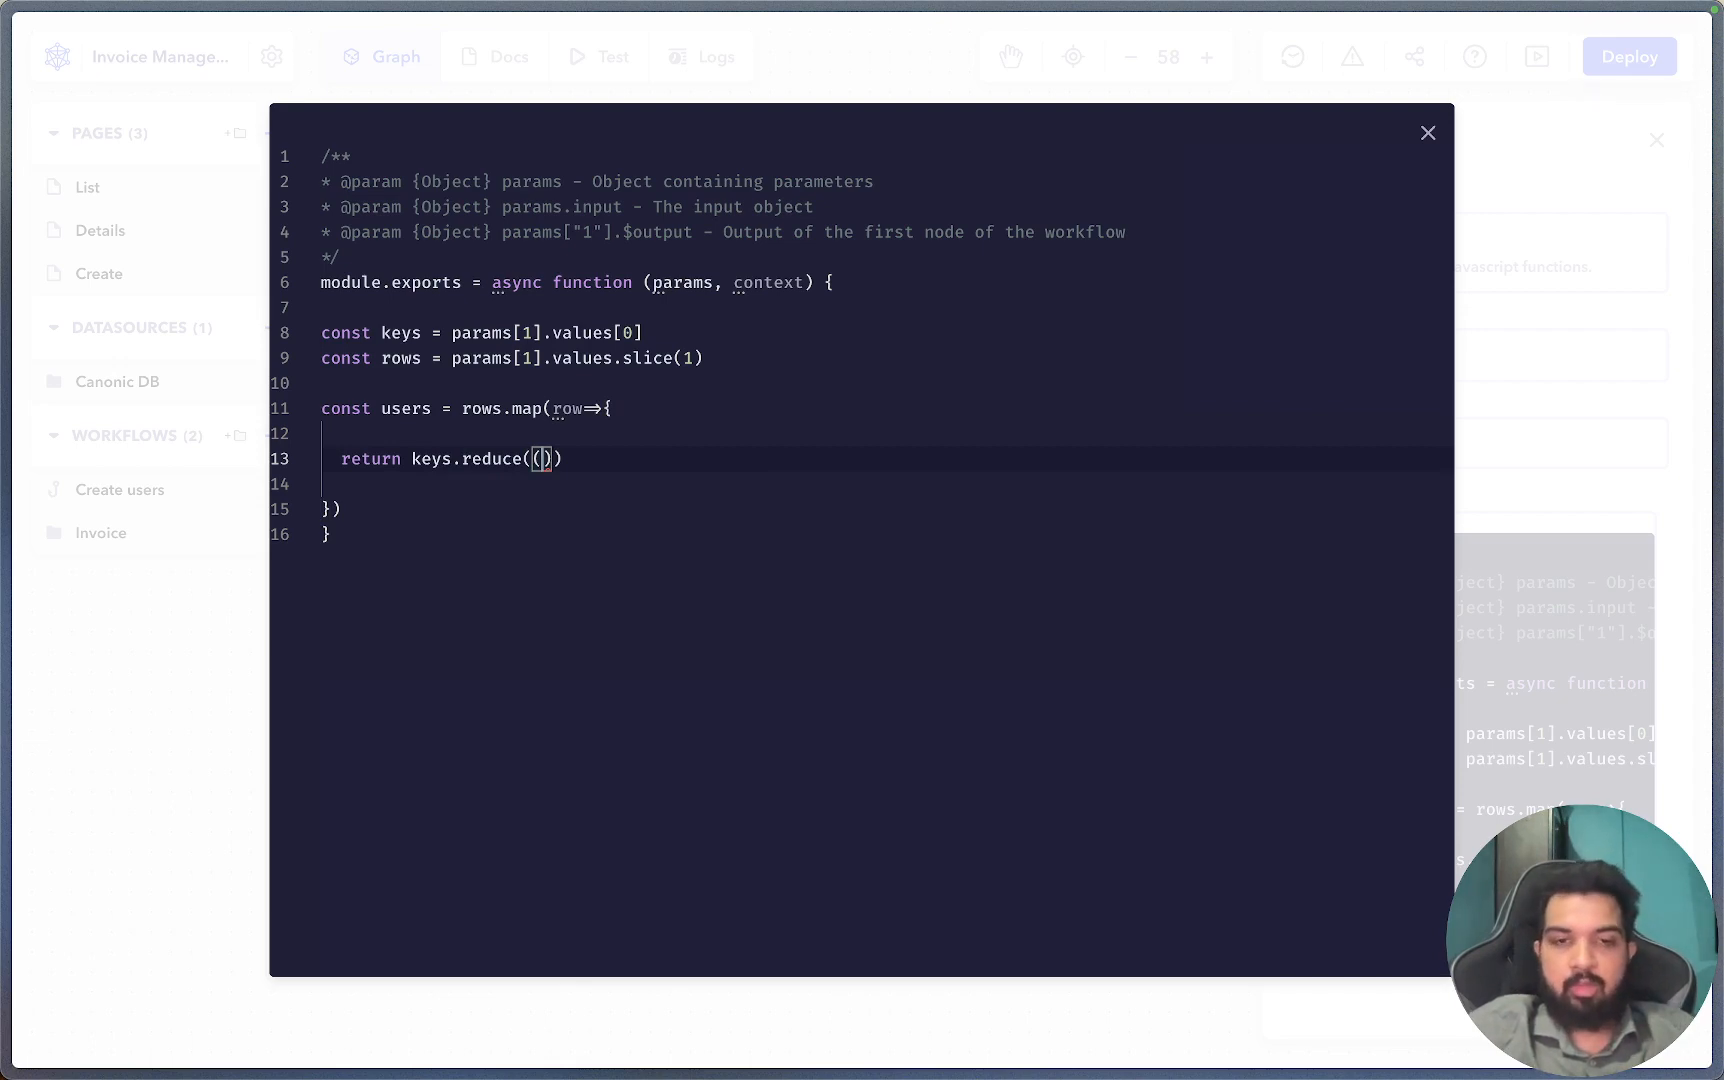
pyautogui.write('obj,')
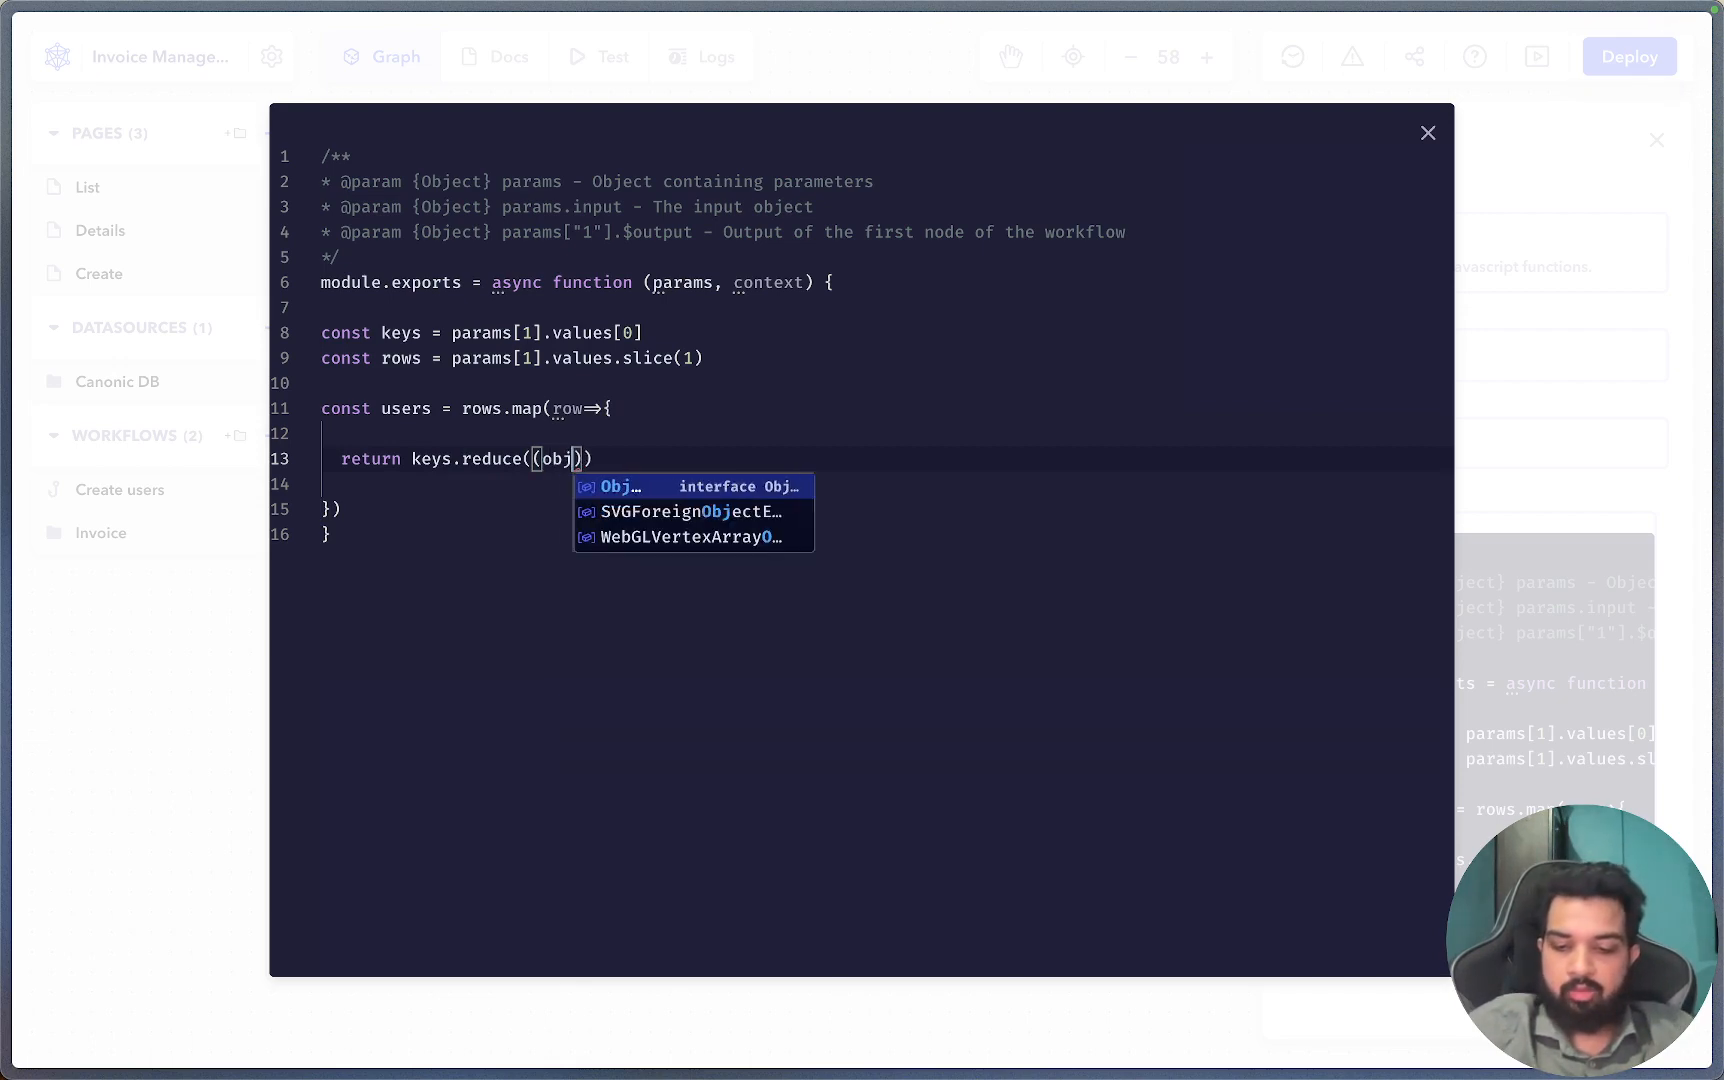
pyautogui.write('key,')
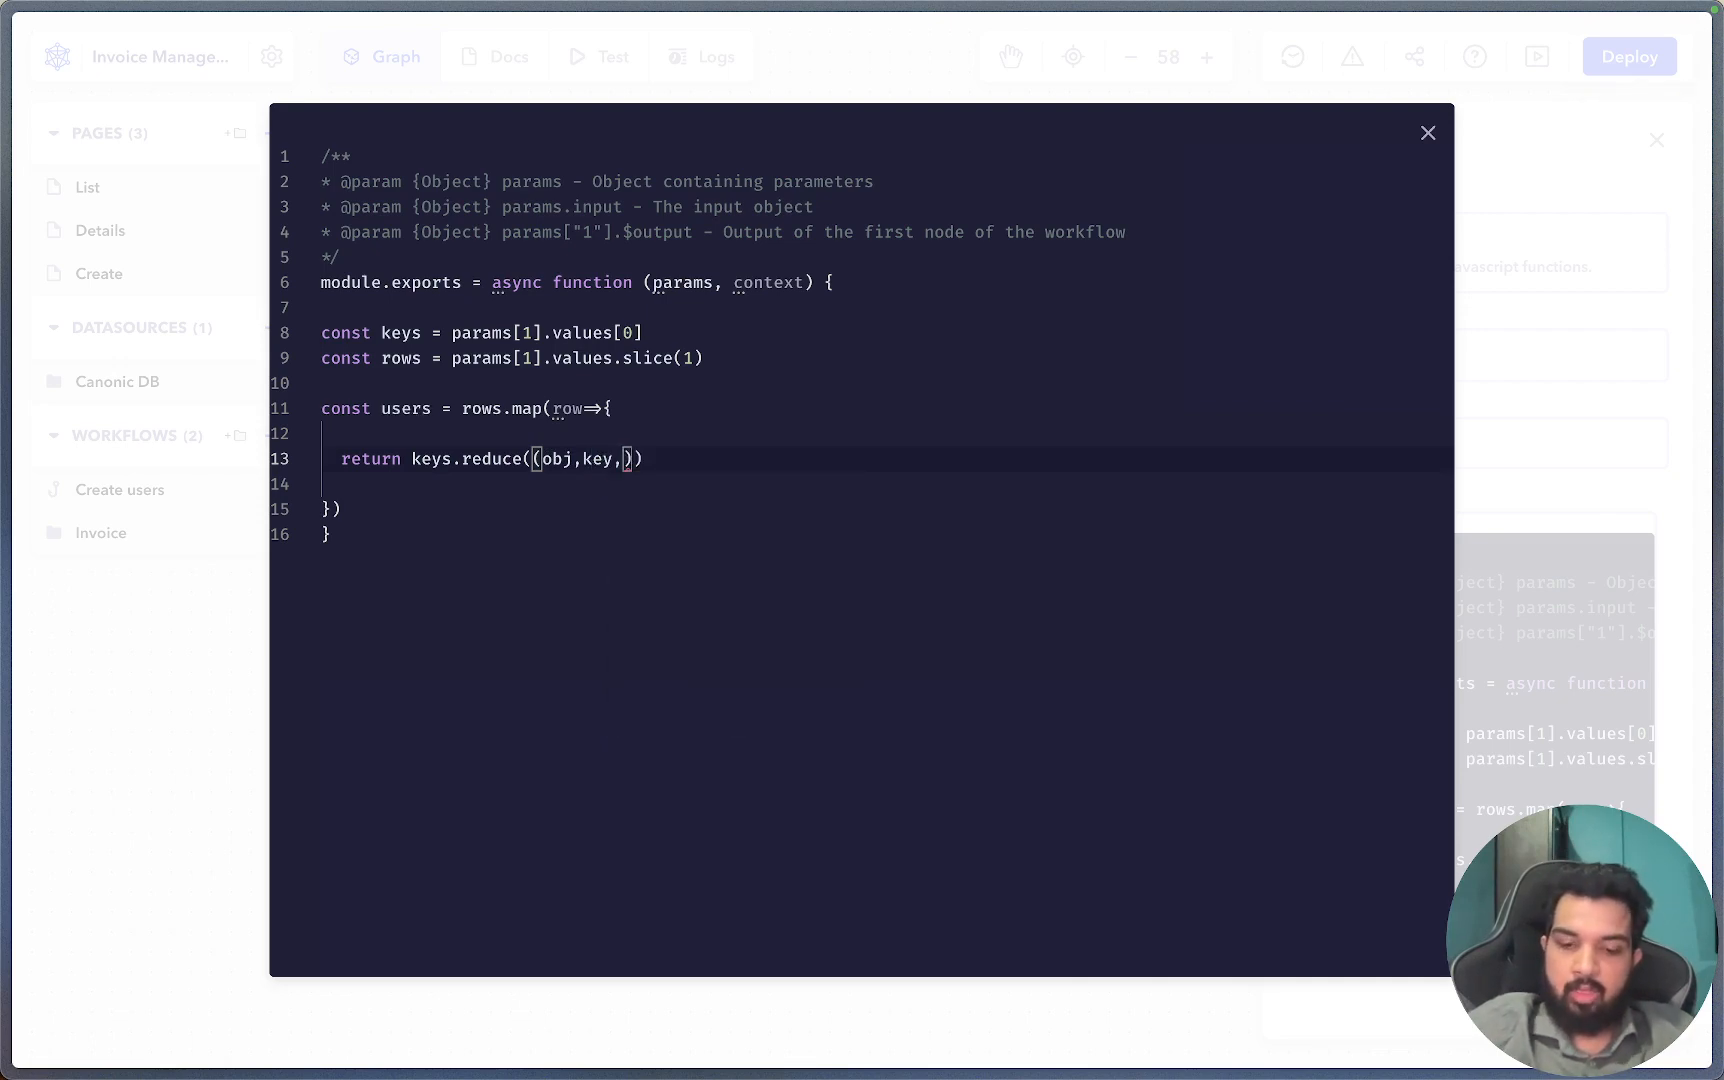
pyautogui.write('index)')
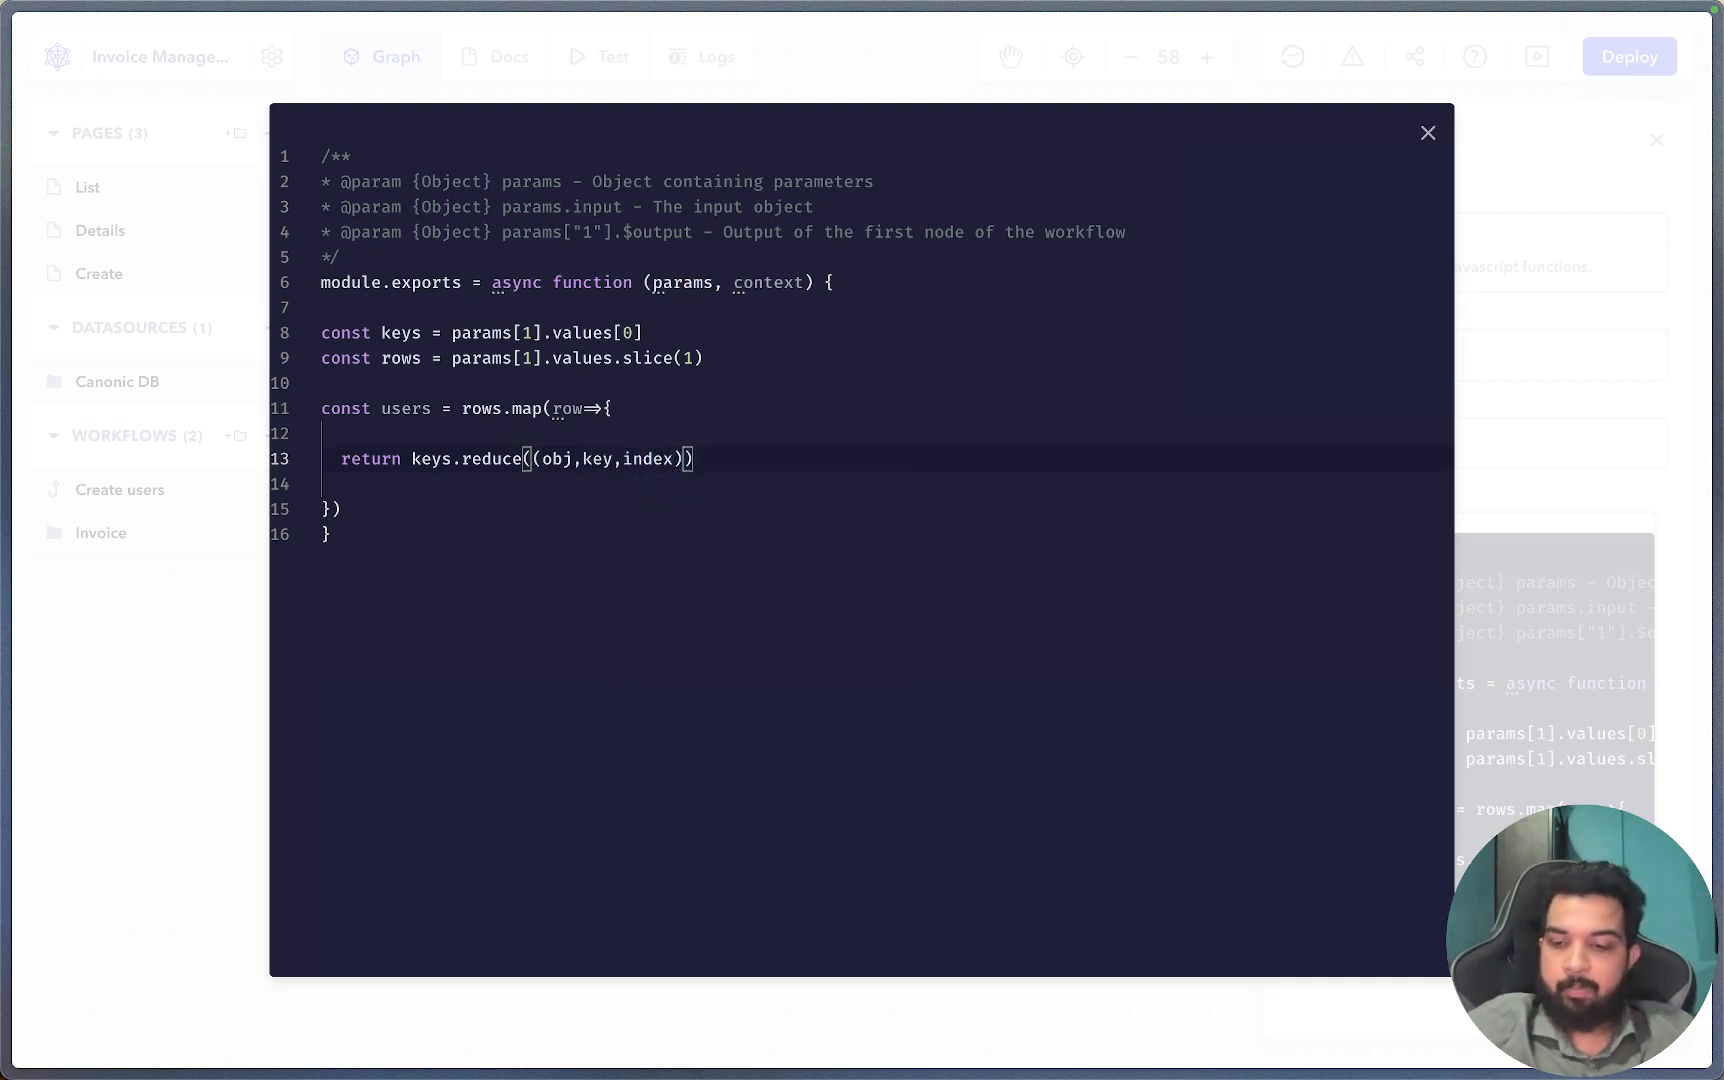
pyautogui.write('=>{')
pyautogui.press('Return')
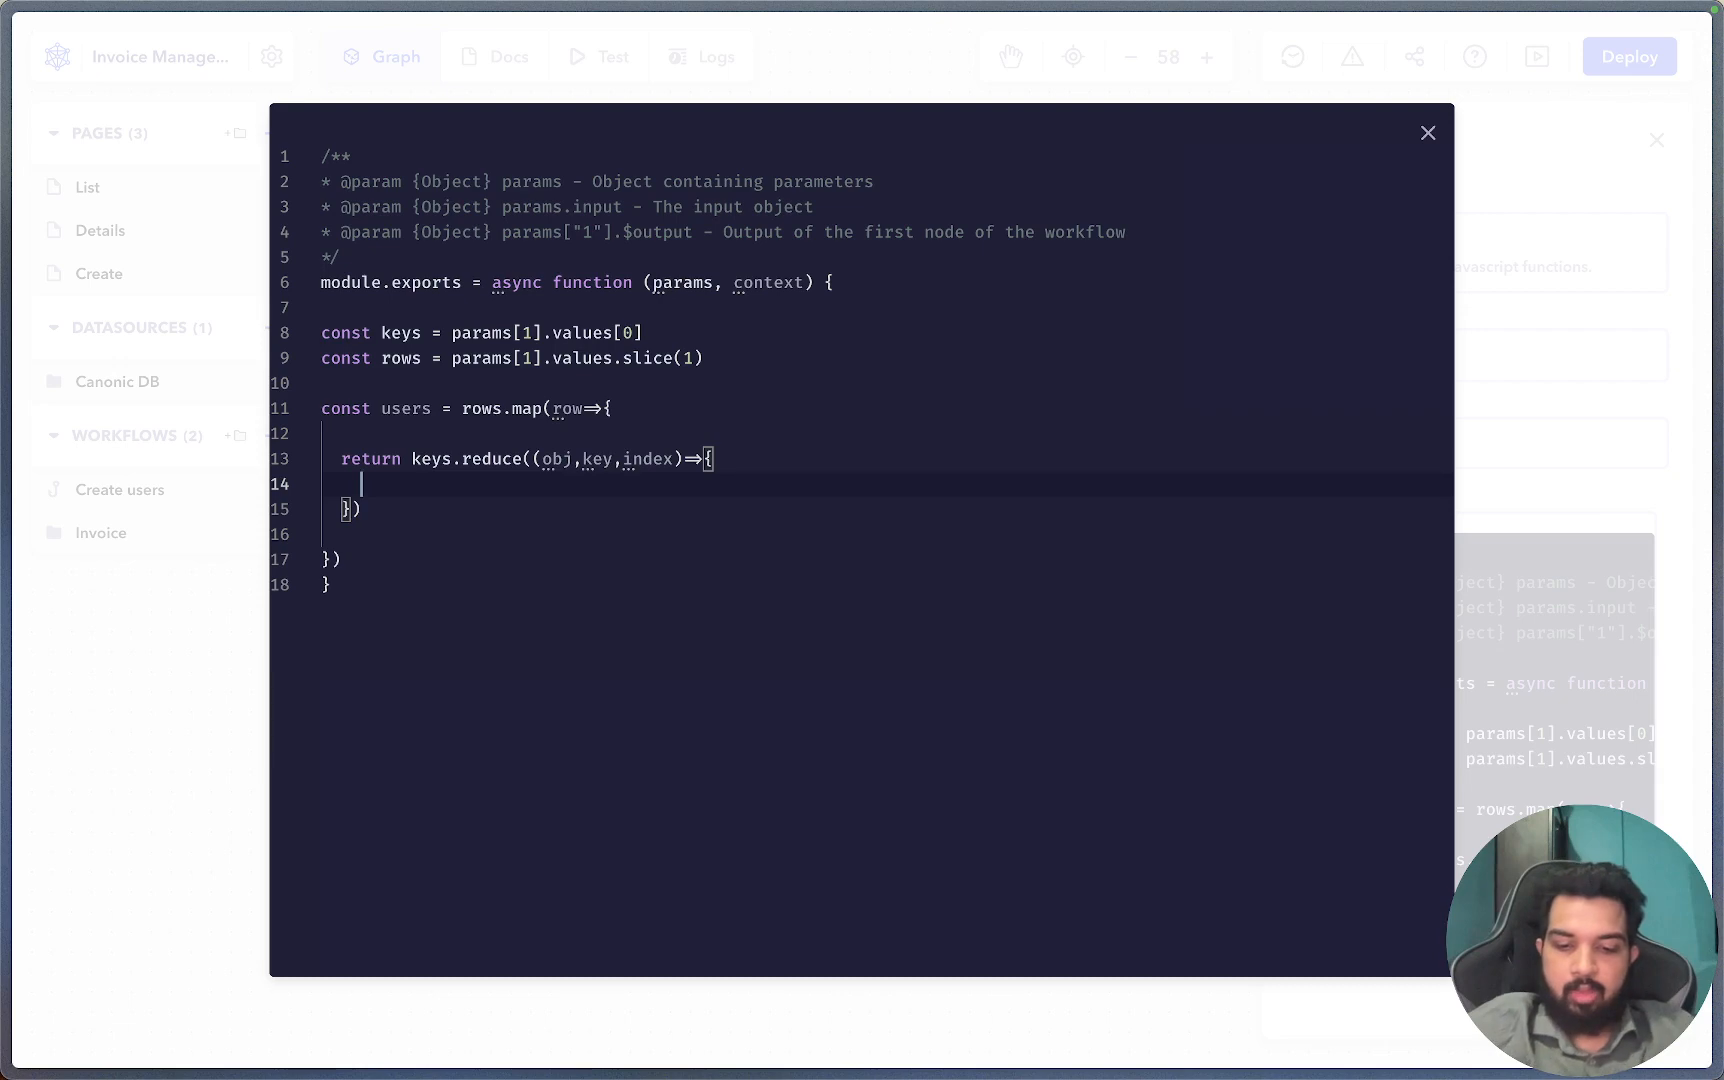
pyautogui.write('ob')
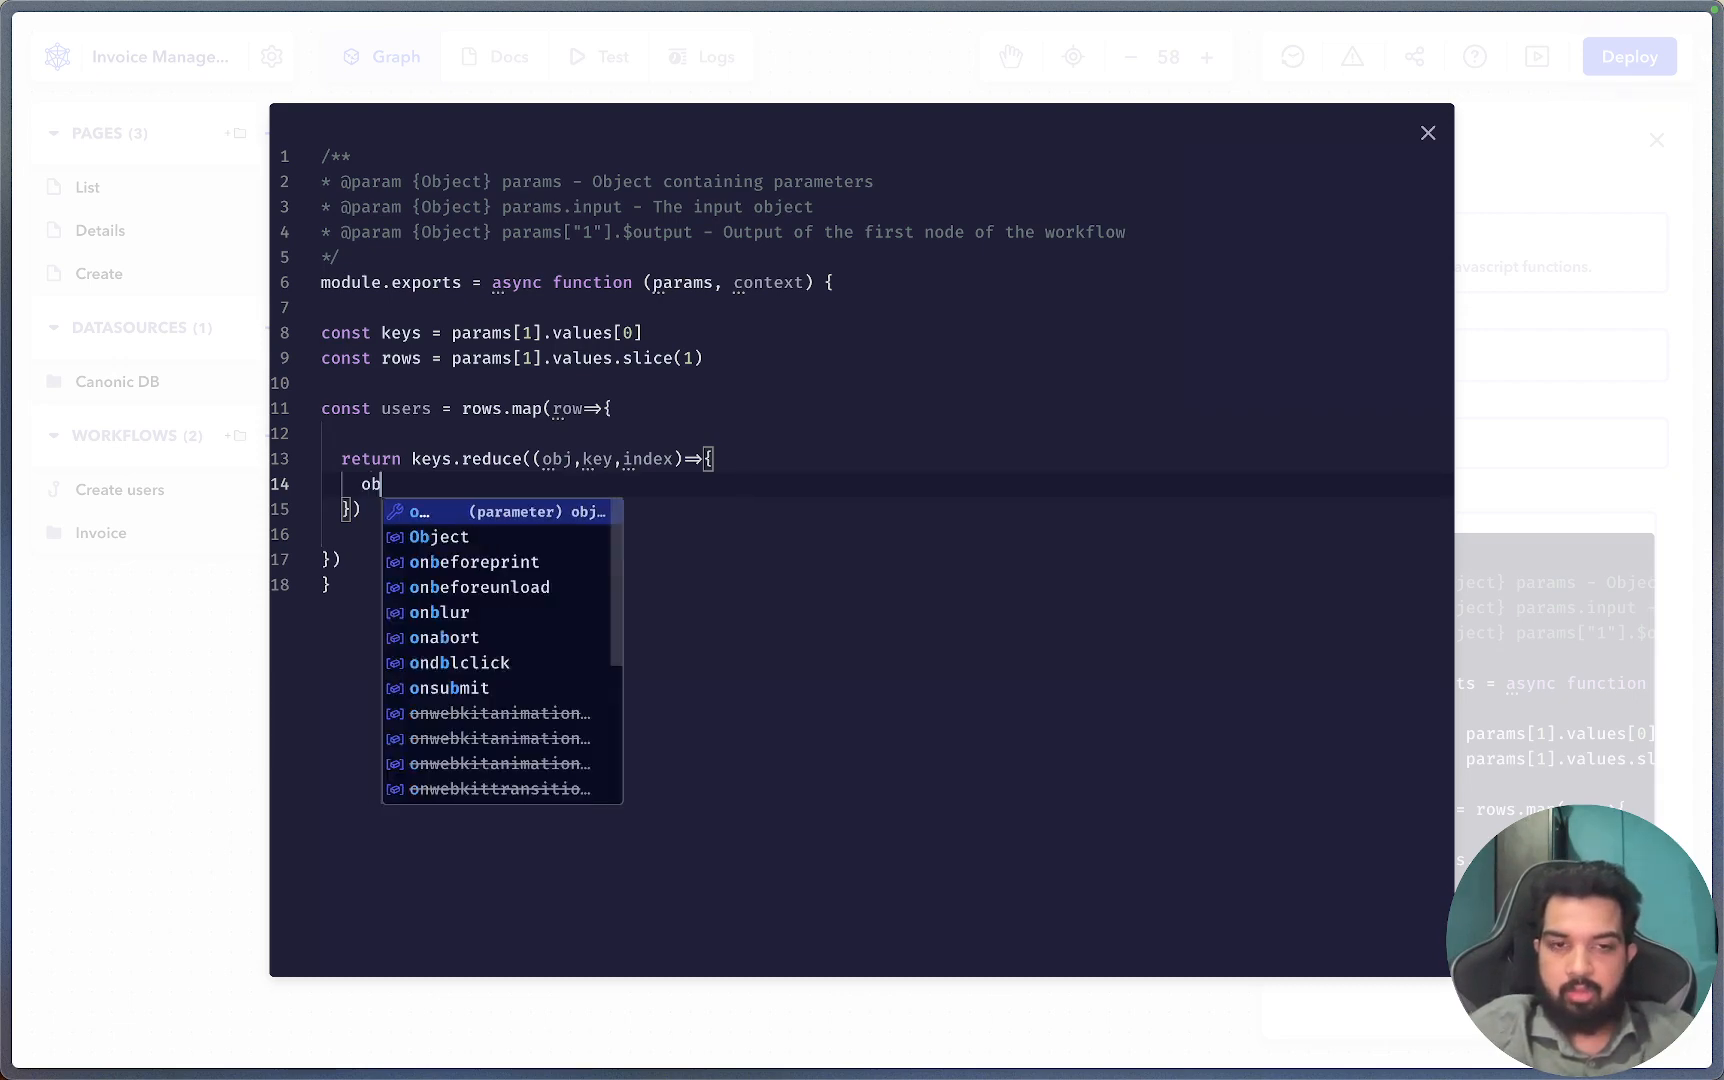
pyautogui.write('j[key] = ')
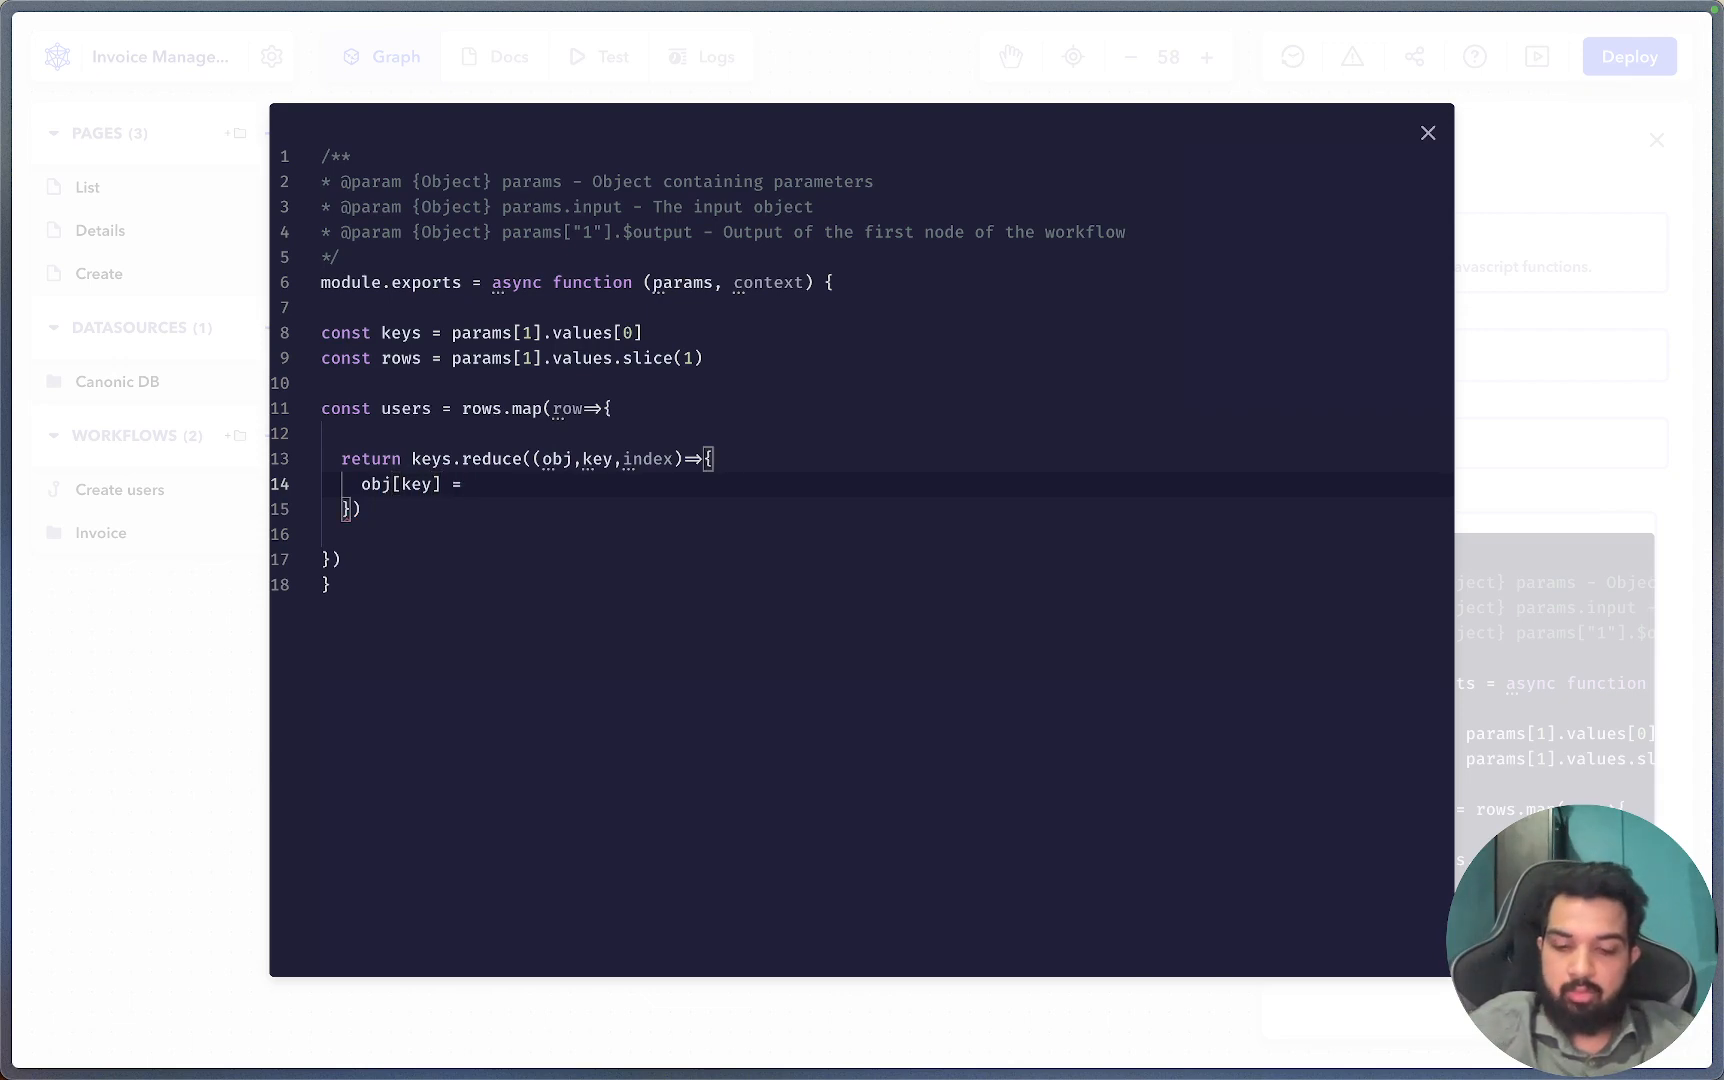
pyautogui.write('row[index')
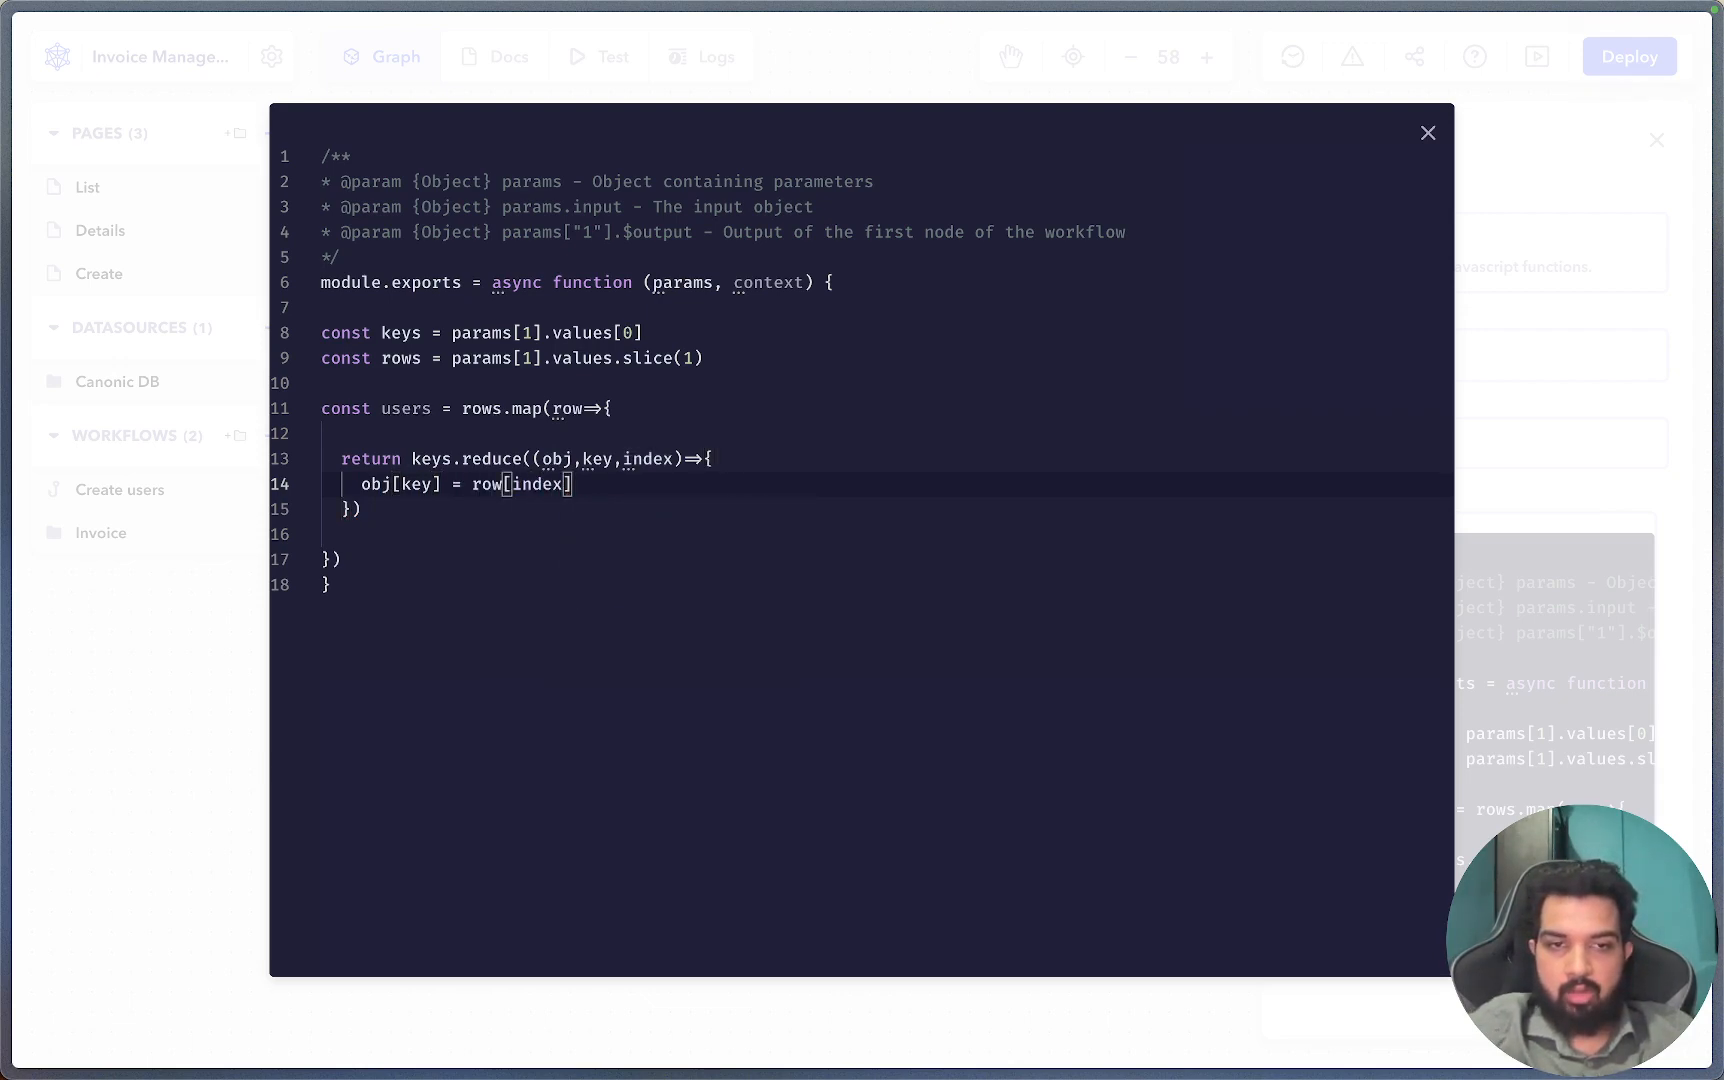
pyautogui.write(']')
pyautogui.press('Return')
pyautogui.write('return obj')
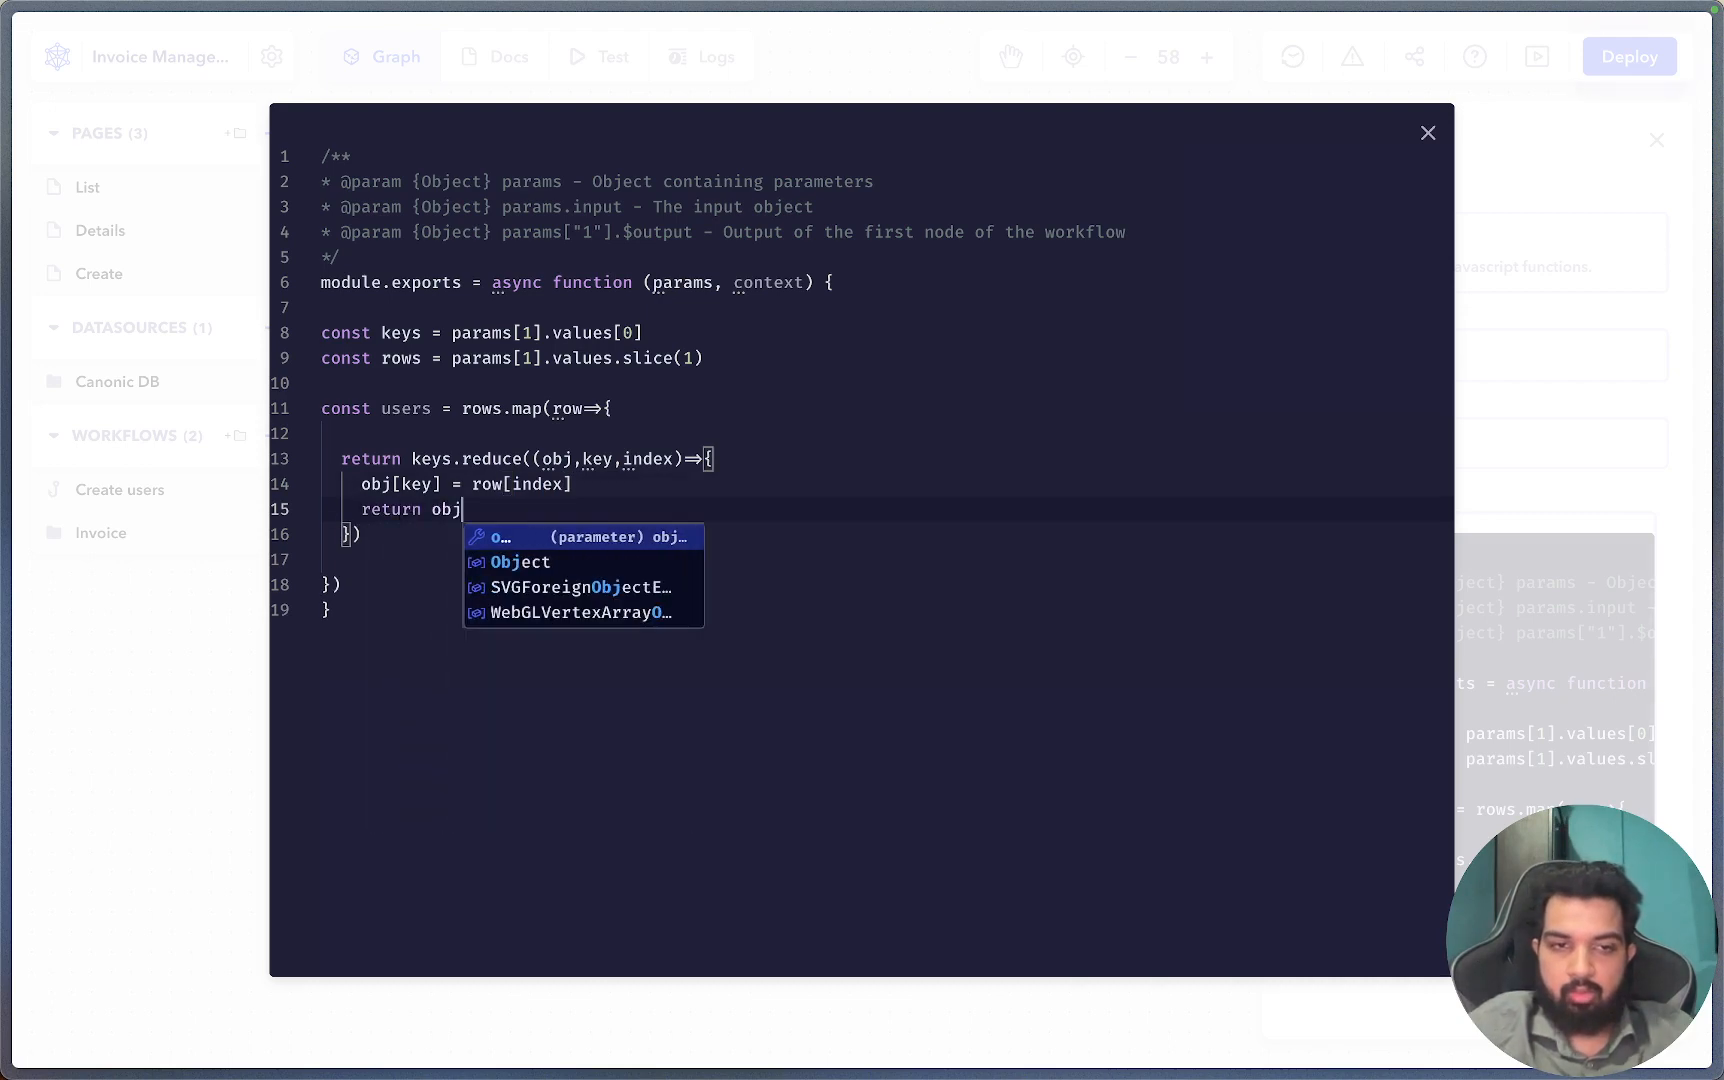
pyautogui.press('Escape')
pyautogui.press('Down')
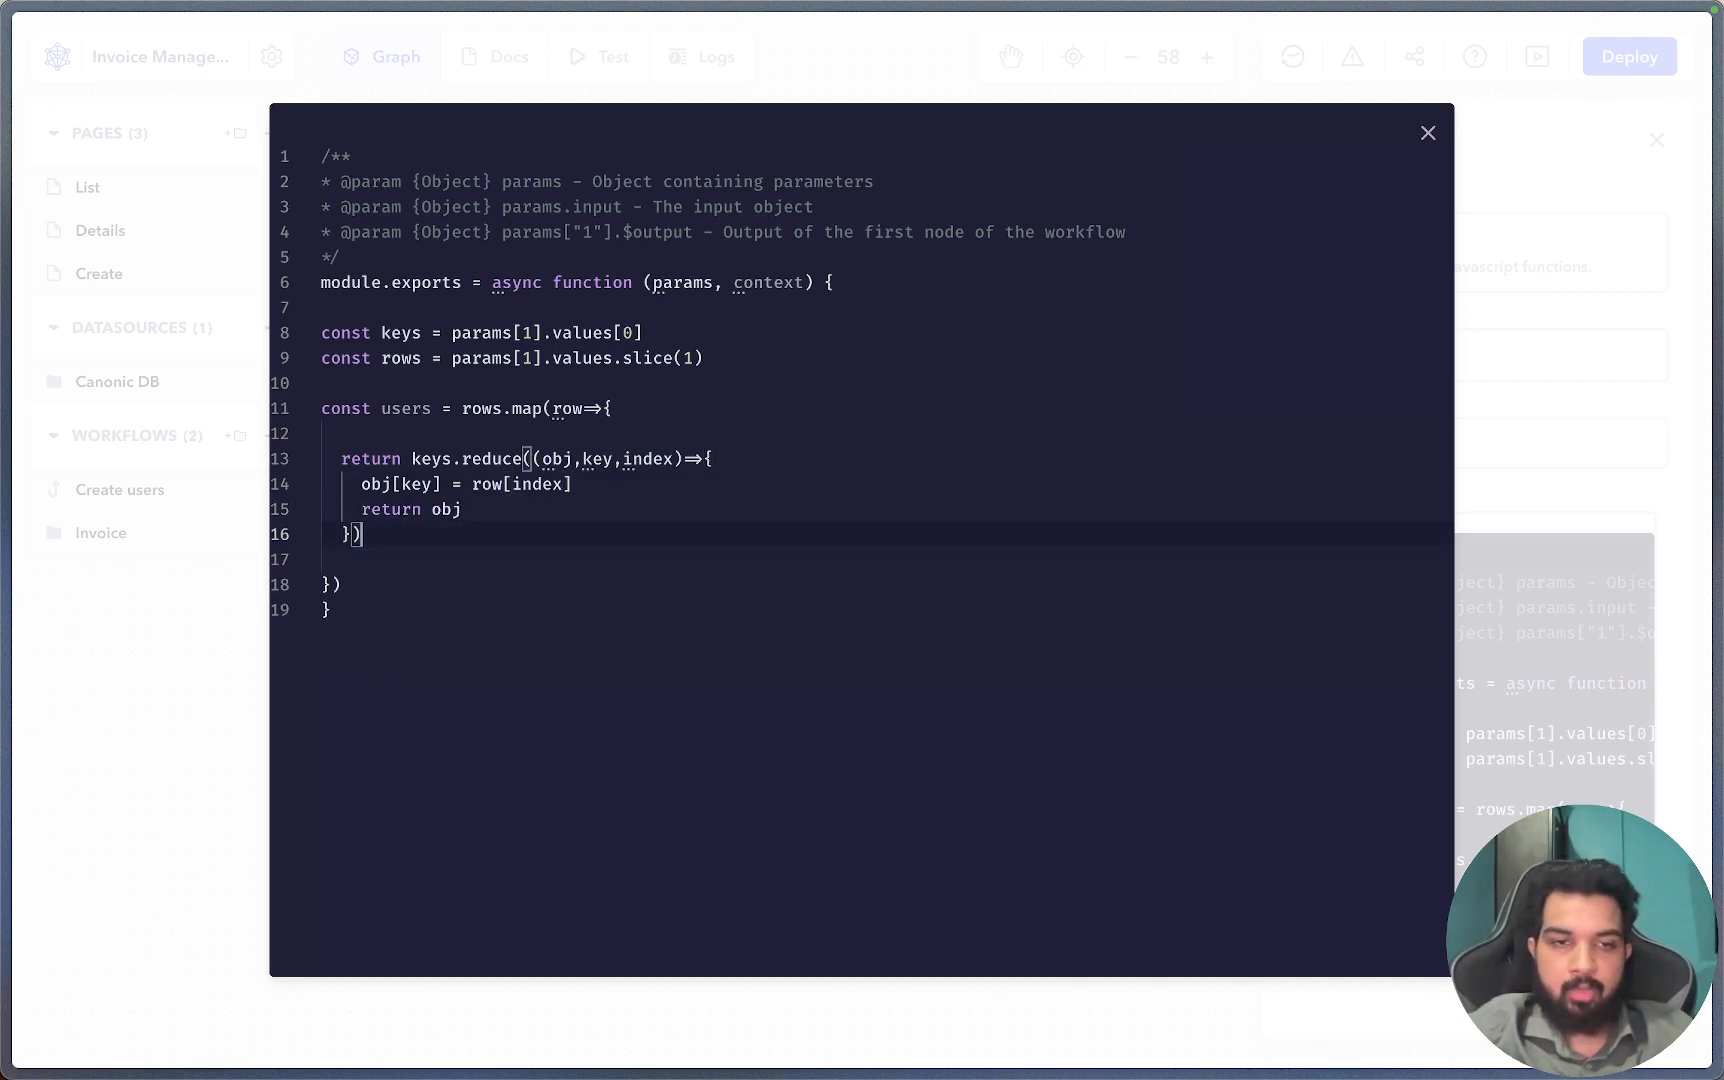
pyautogui.write(',{}')
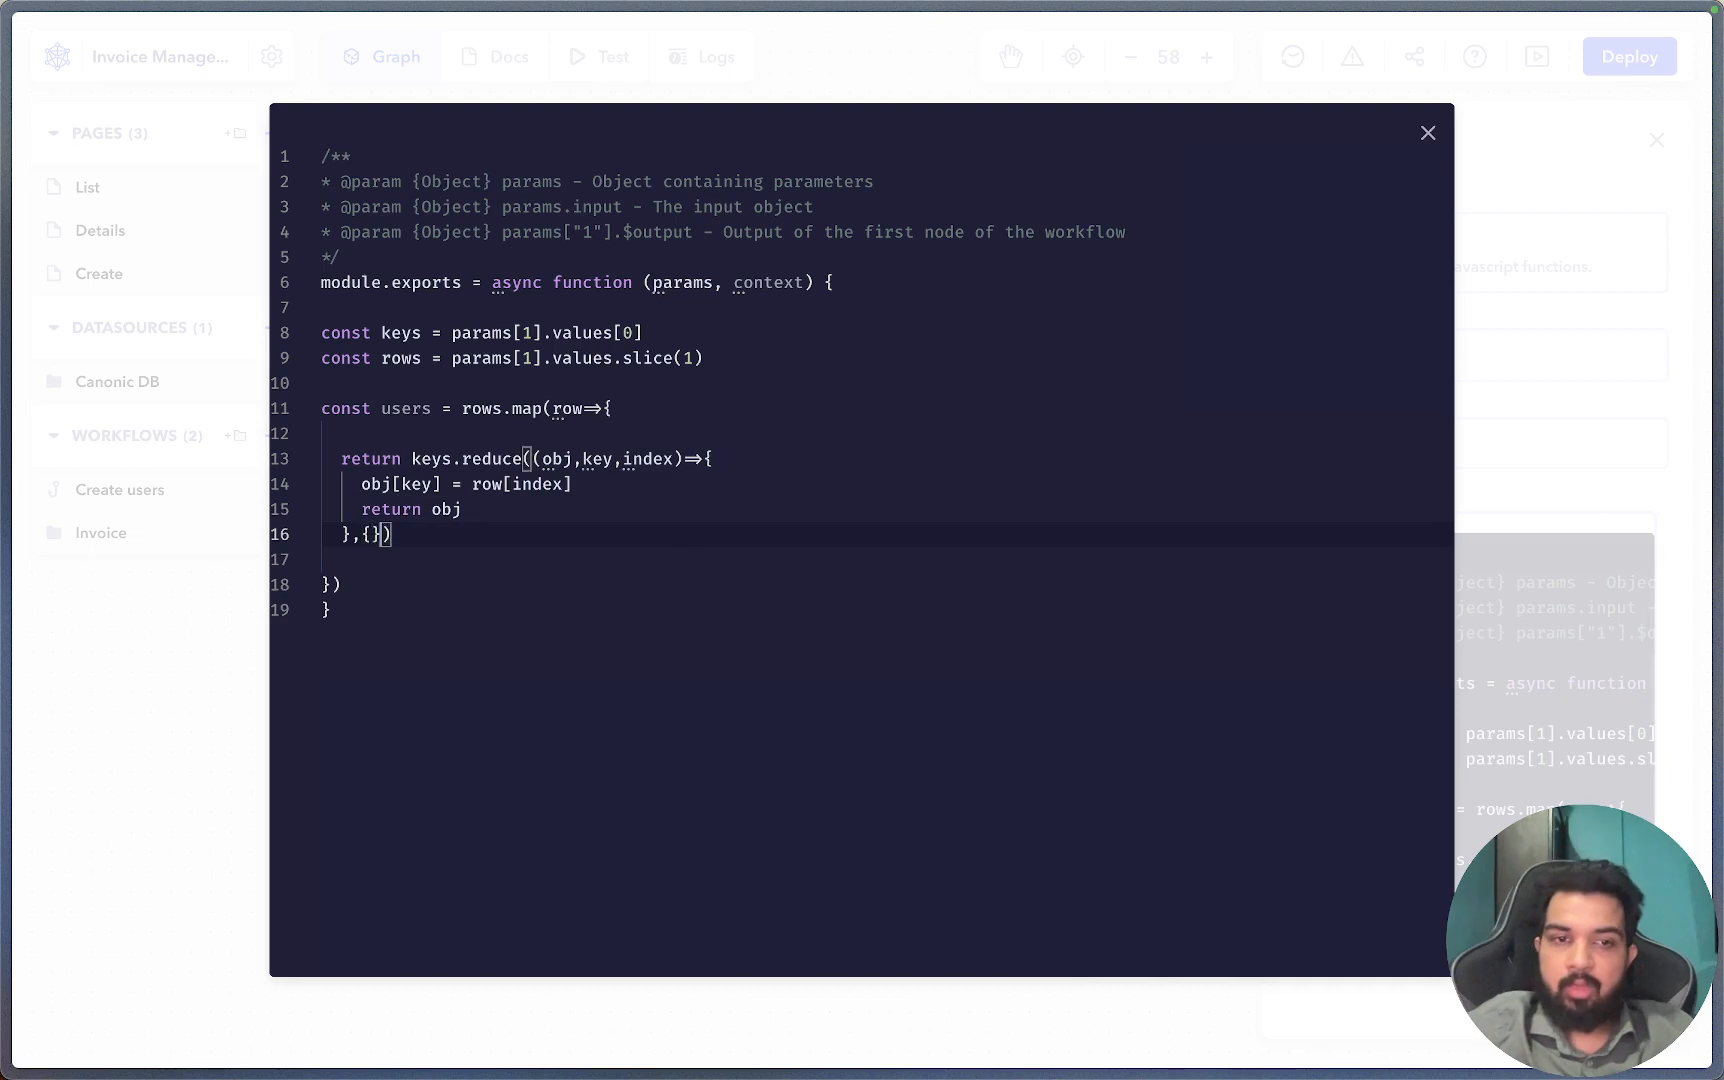
# Add return users after the map call and close the editor.
pyautogui.click(366, 569)
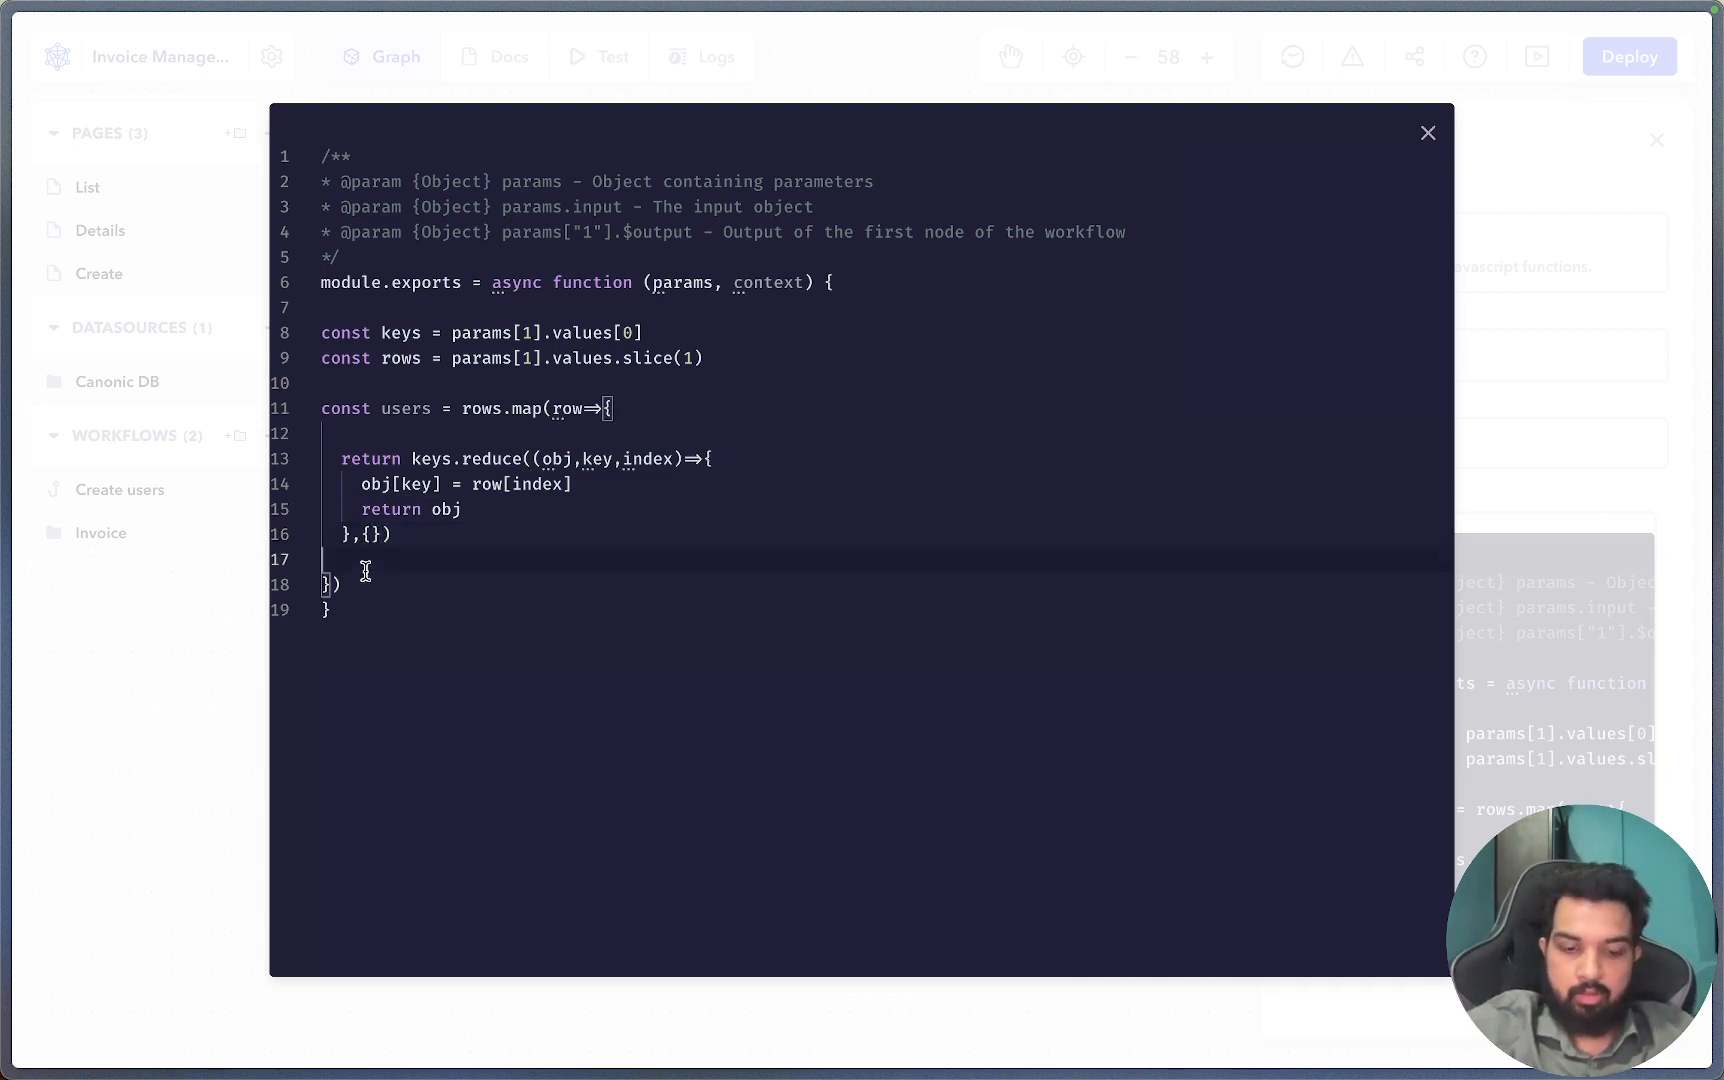
pyautogui.write('retu')
pyautogui.press('BackSpace')
pyautogui.press('BackSpace')
pyautogui.press('BackSpace')
pyautogui.press('BackSpace')
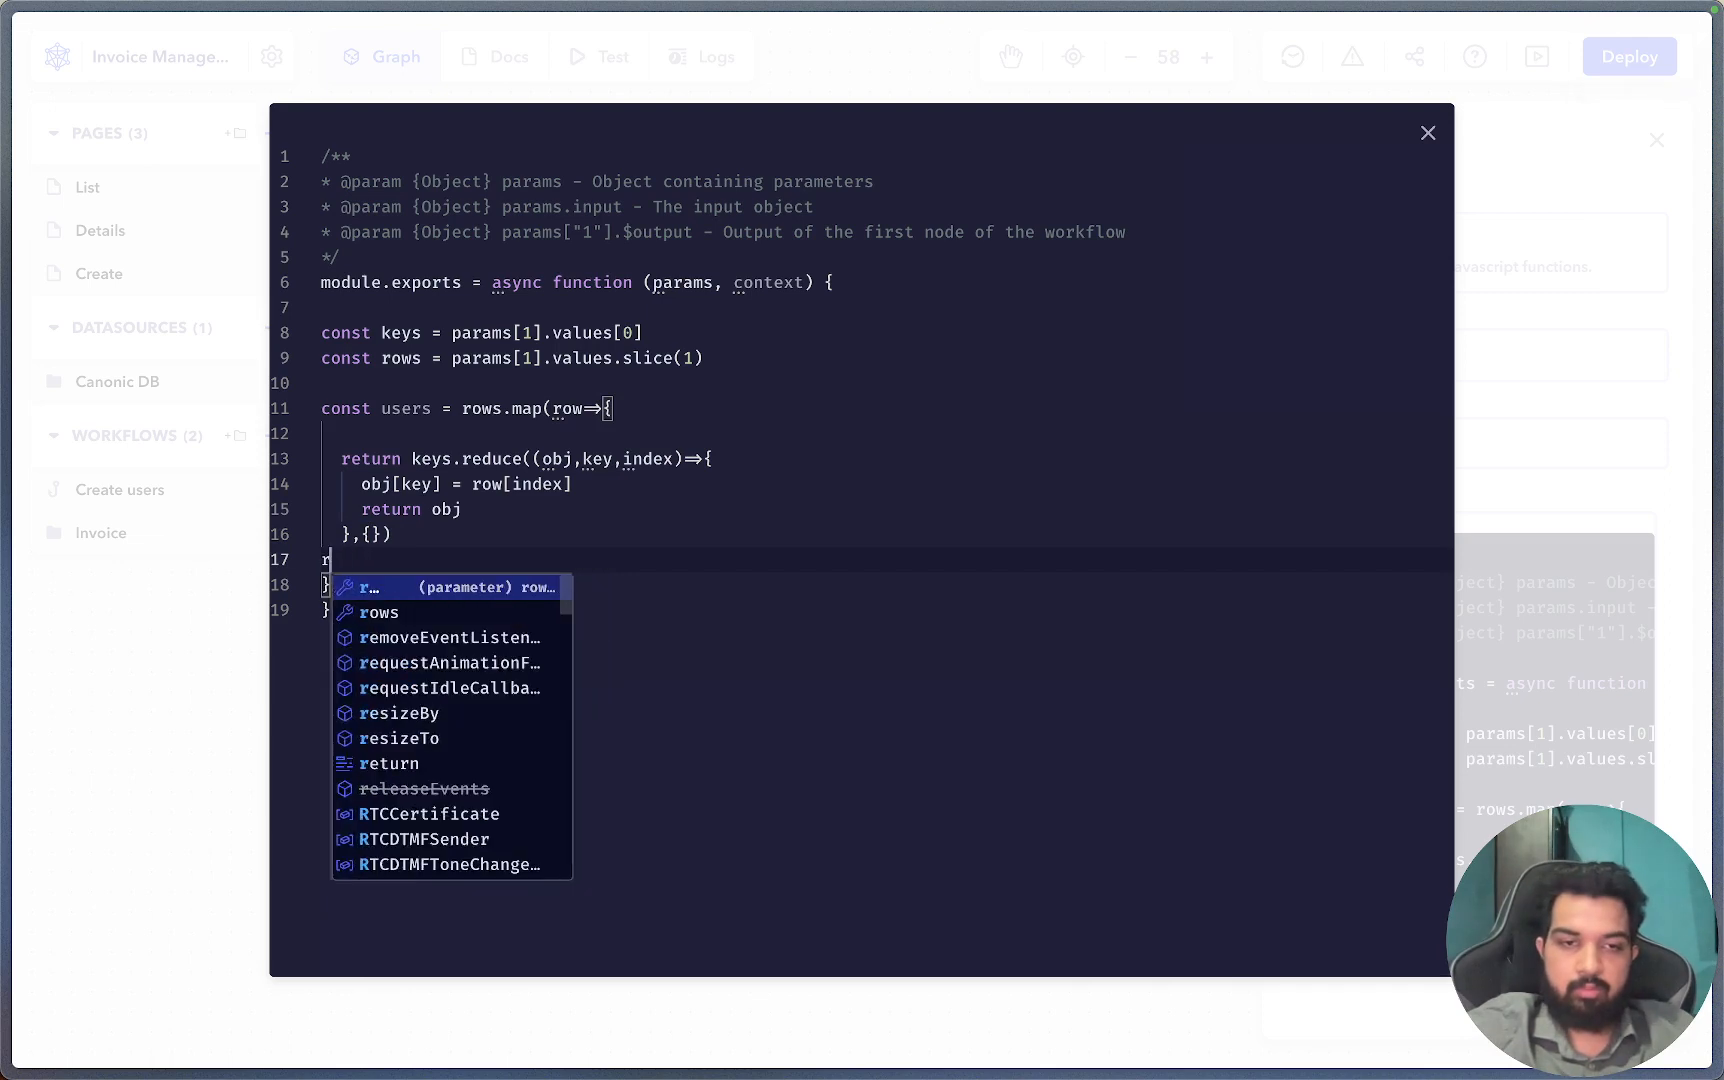
pyautogui.press('Down')
pyautogui.press('End')
pyautogui.press('Return')
pyautogui.write('r')
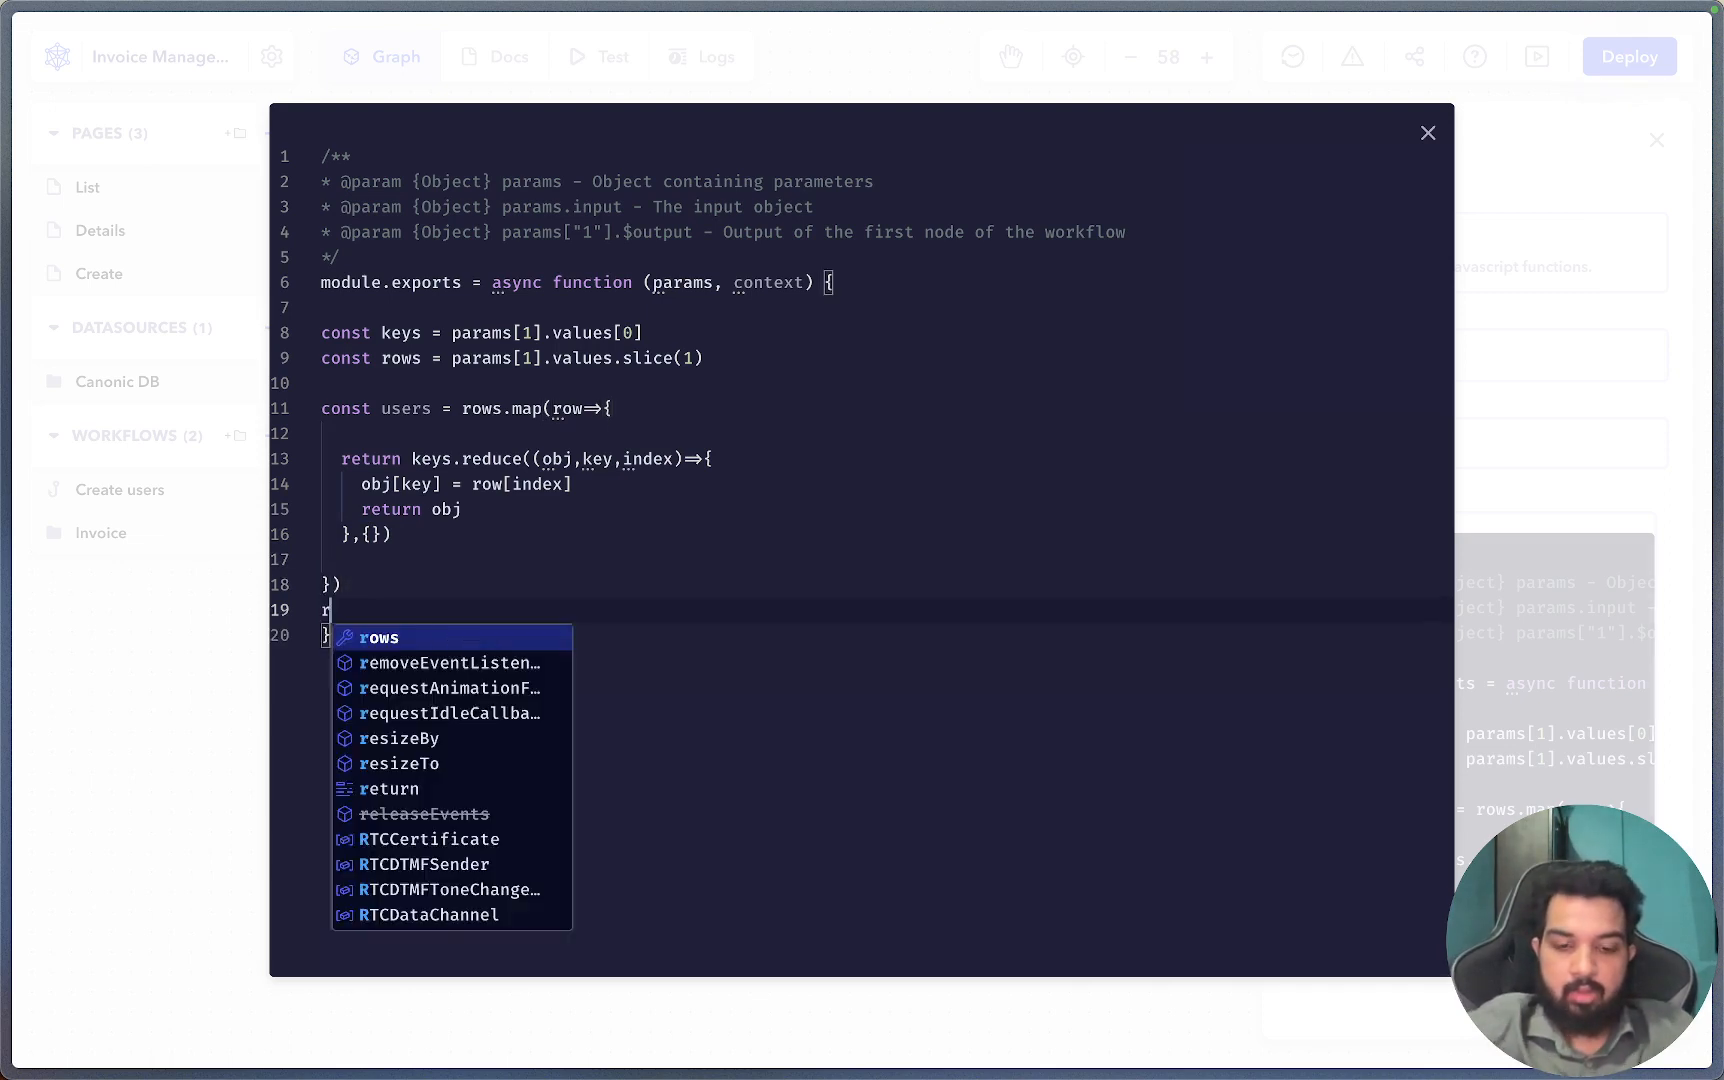
pyautogui.write('eturn users')
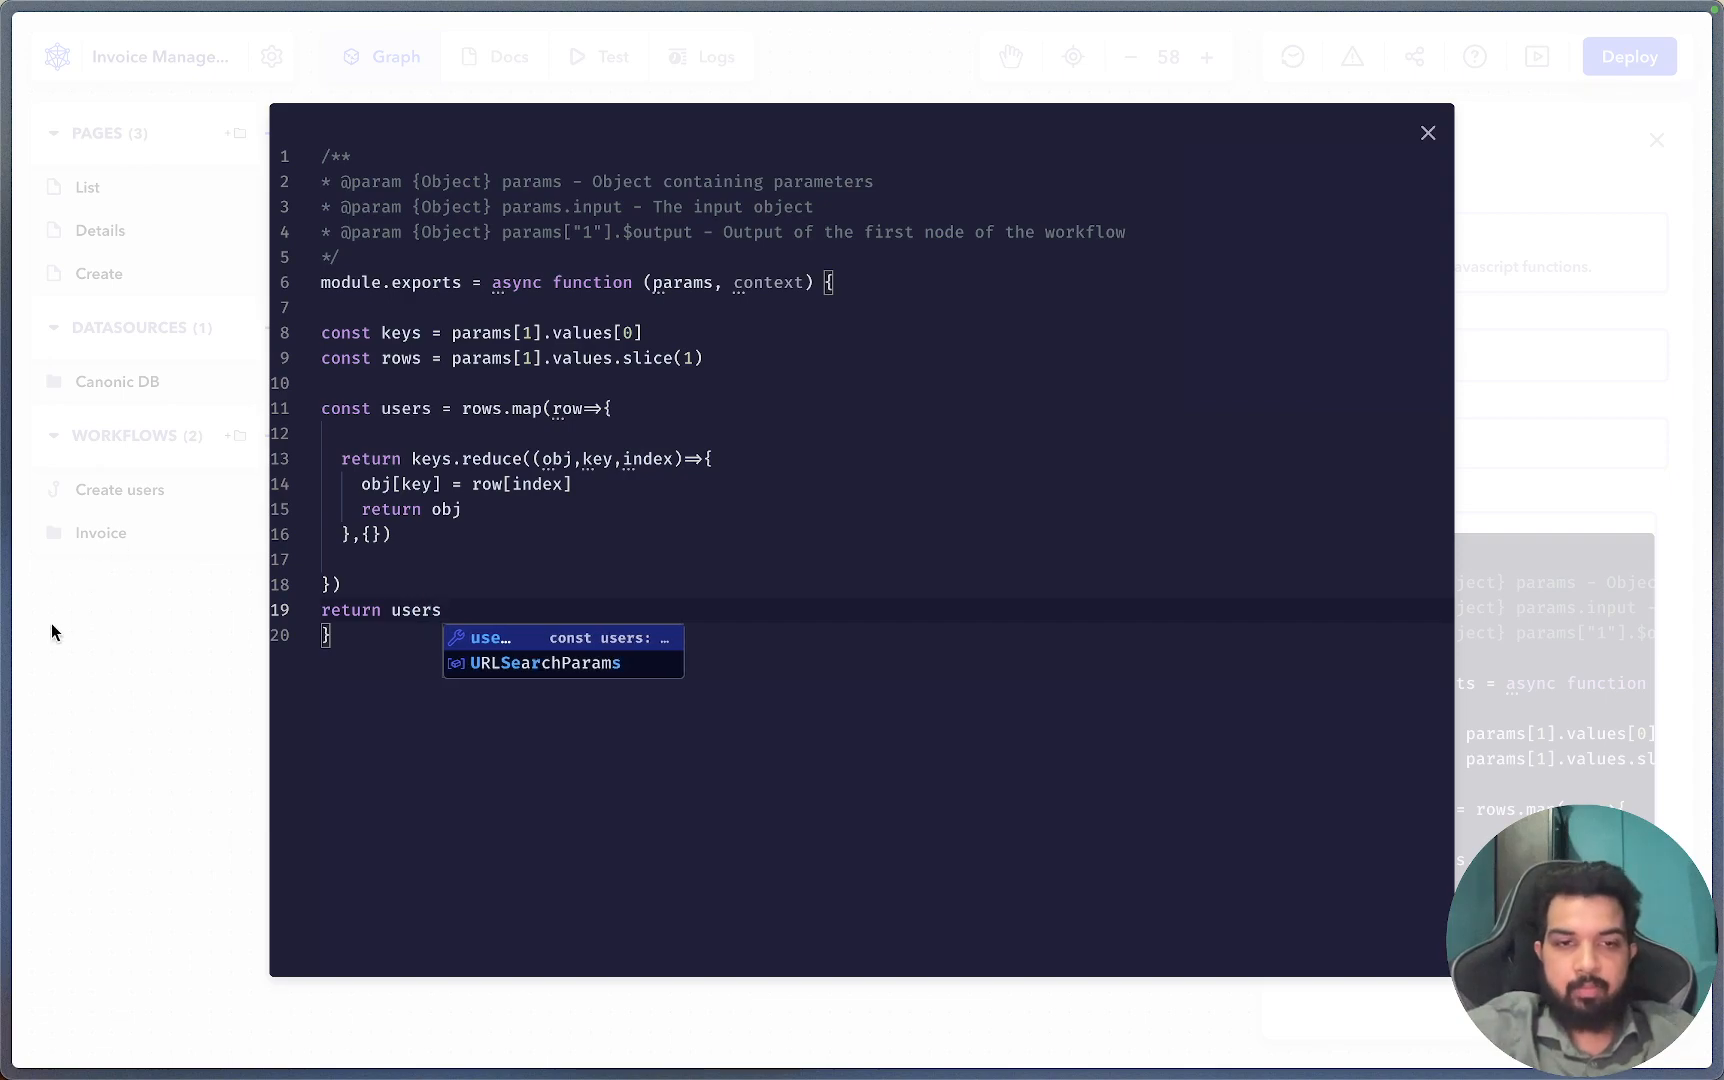
pyautogui.click(80, 673)
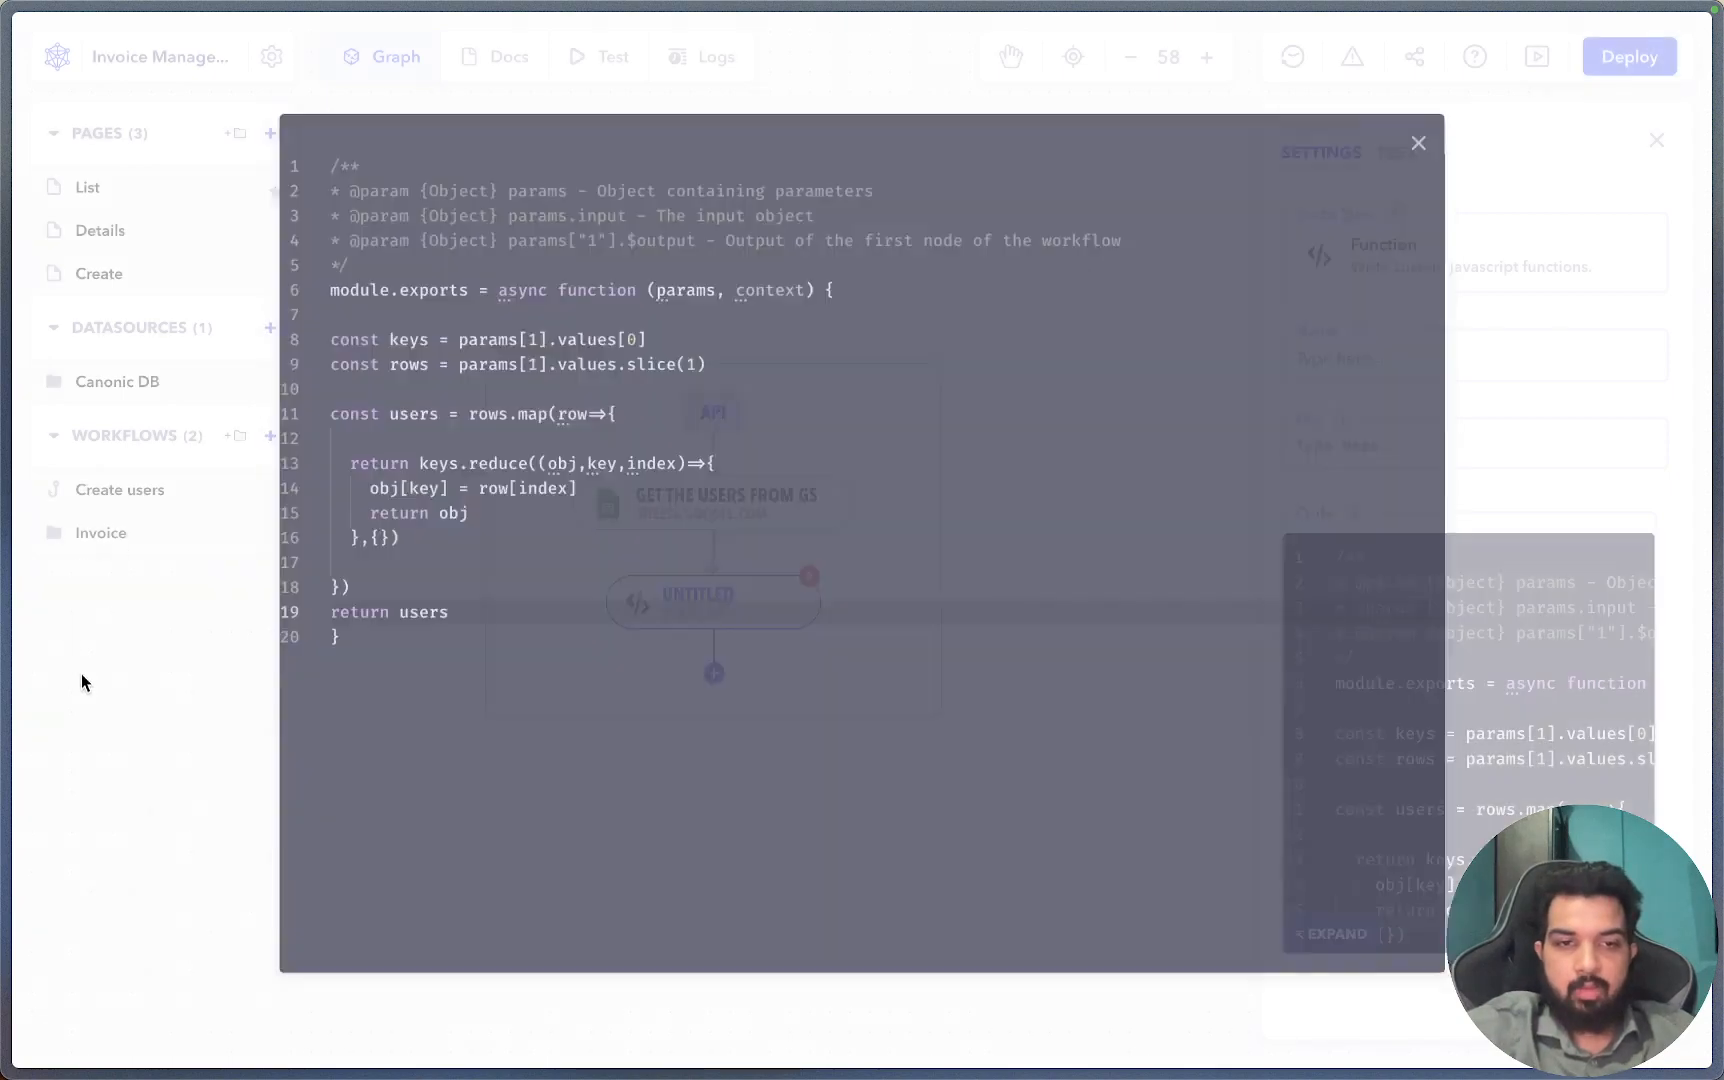
# Name the untitled Function node 'Format user'.
pyautogui.click(358, 834)
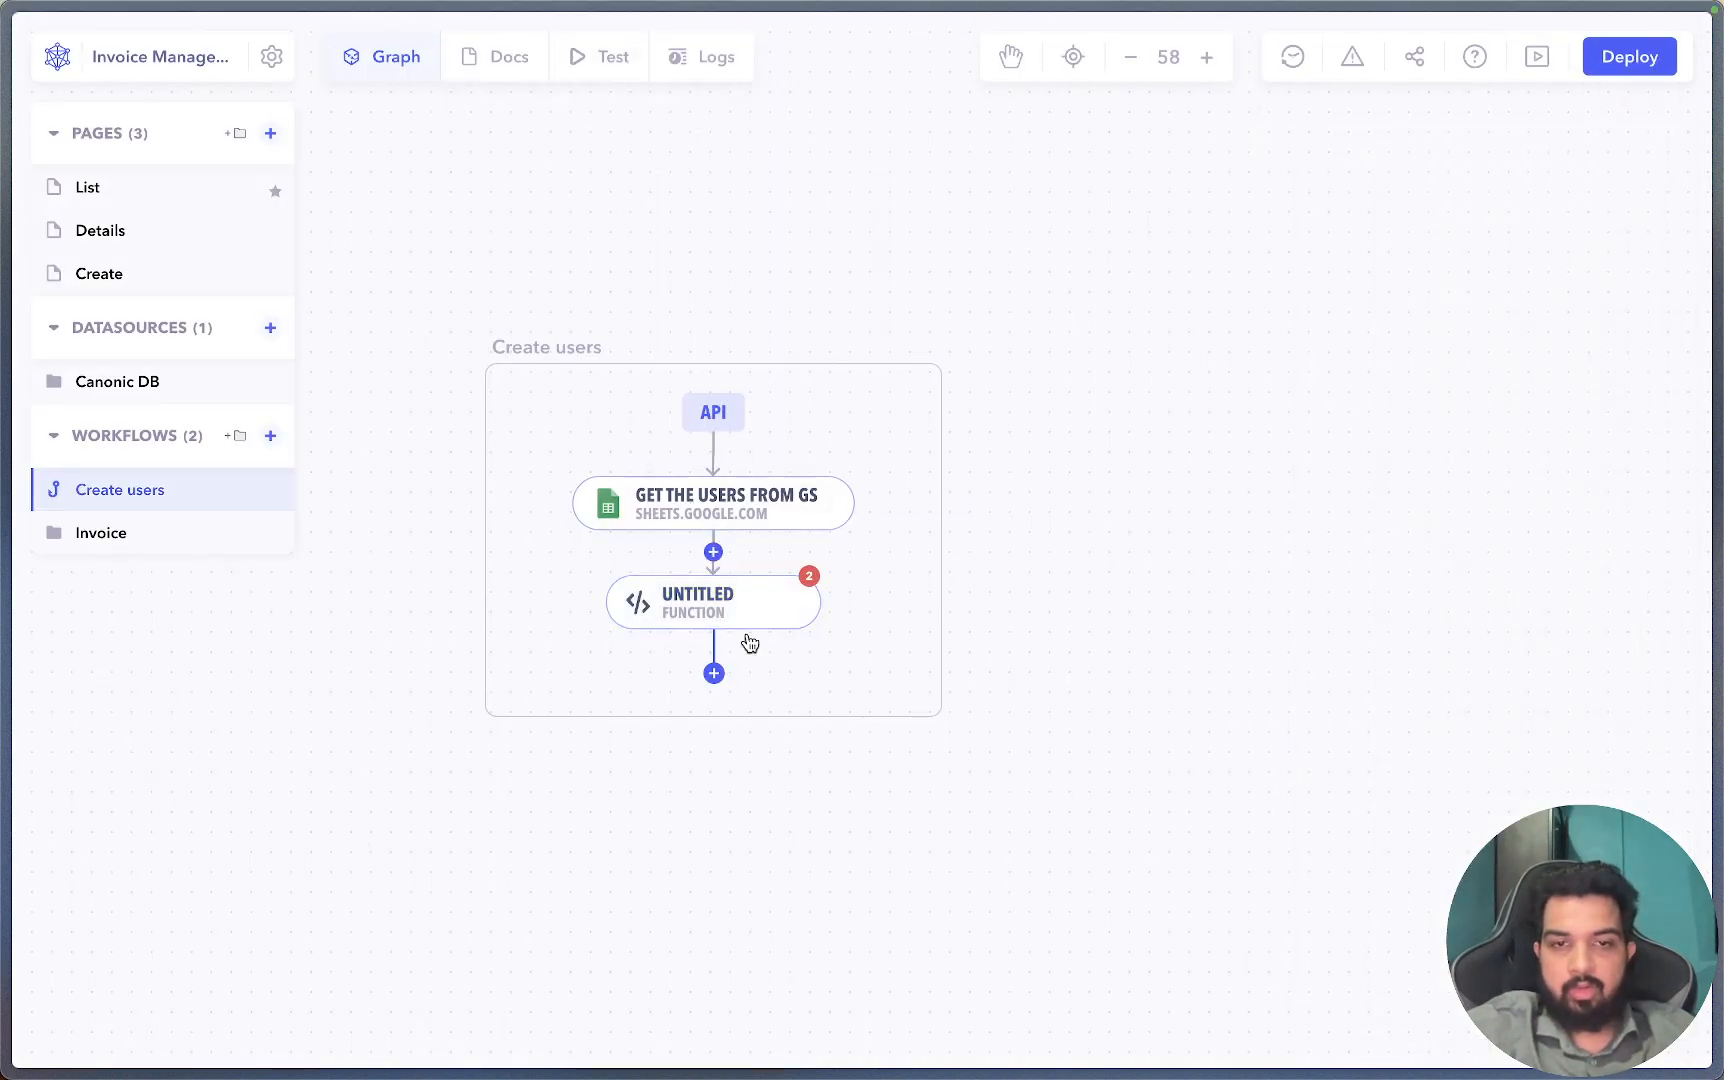
pyautogui.click(700, 603)
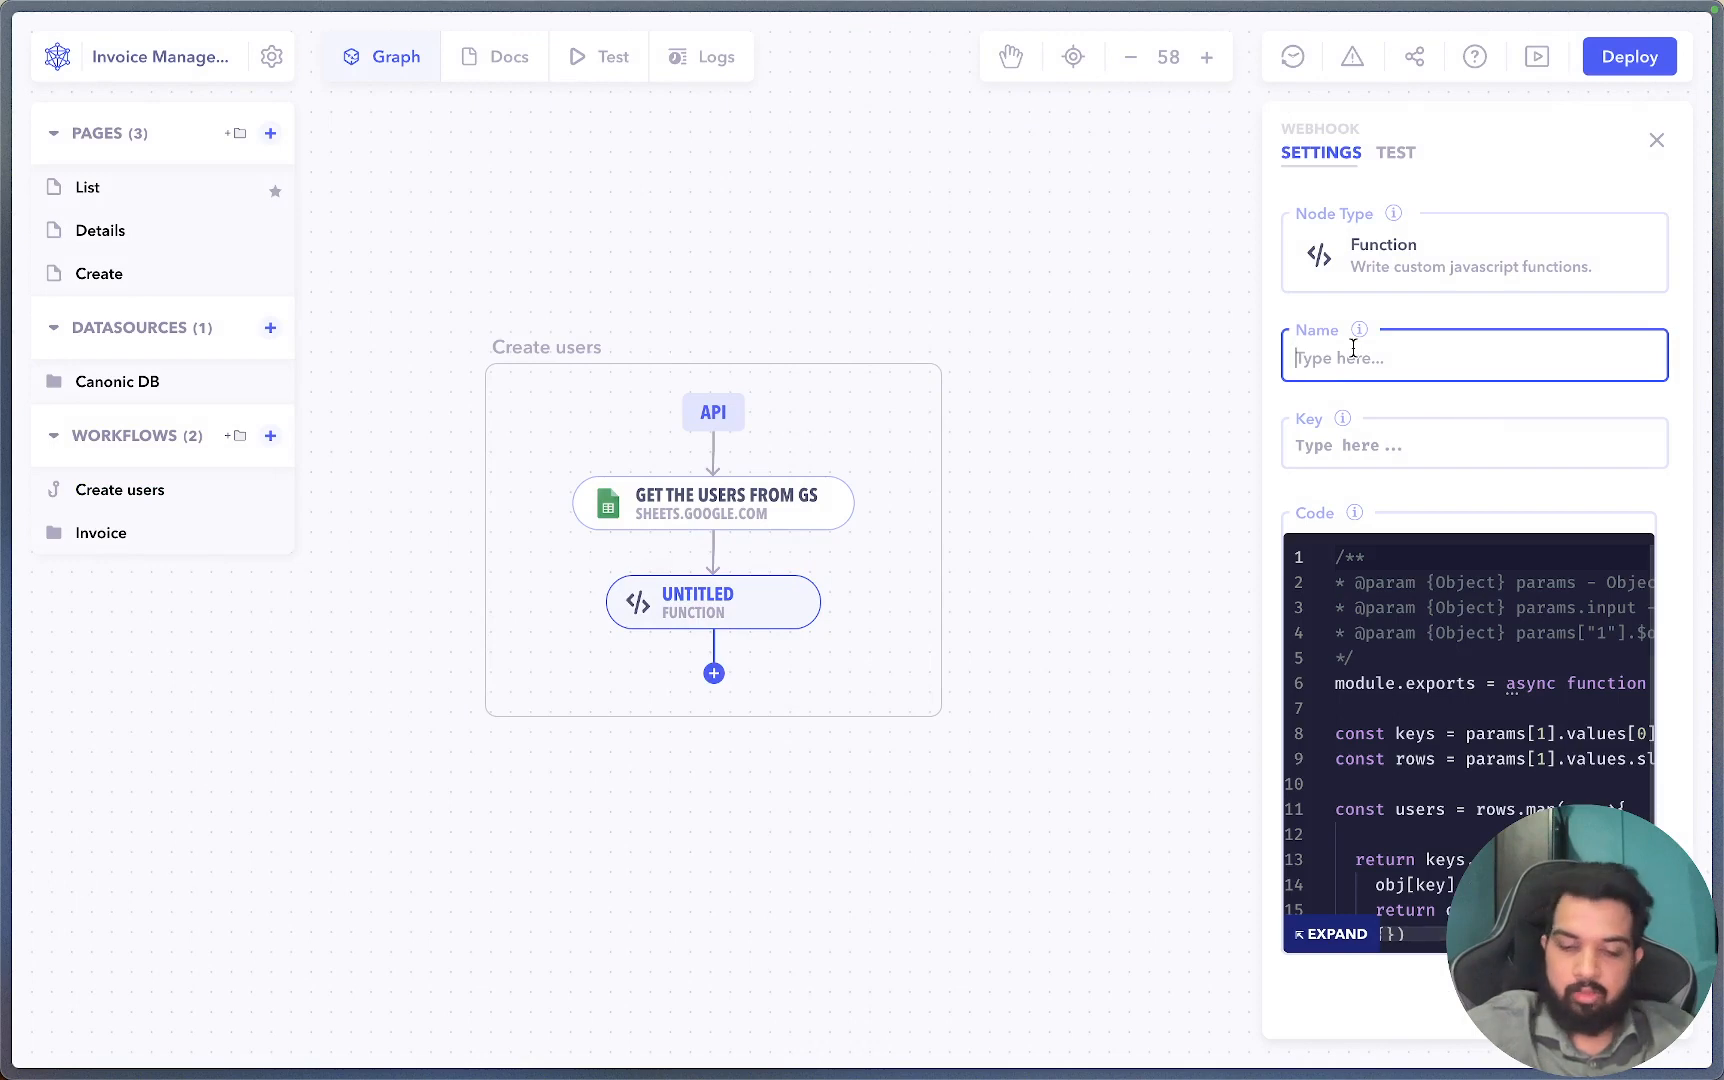
pyautogui.write('F')
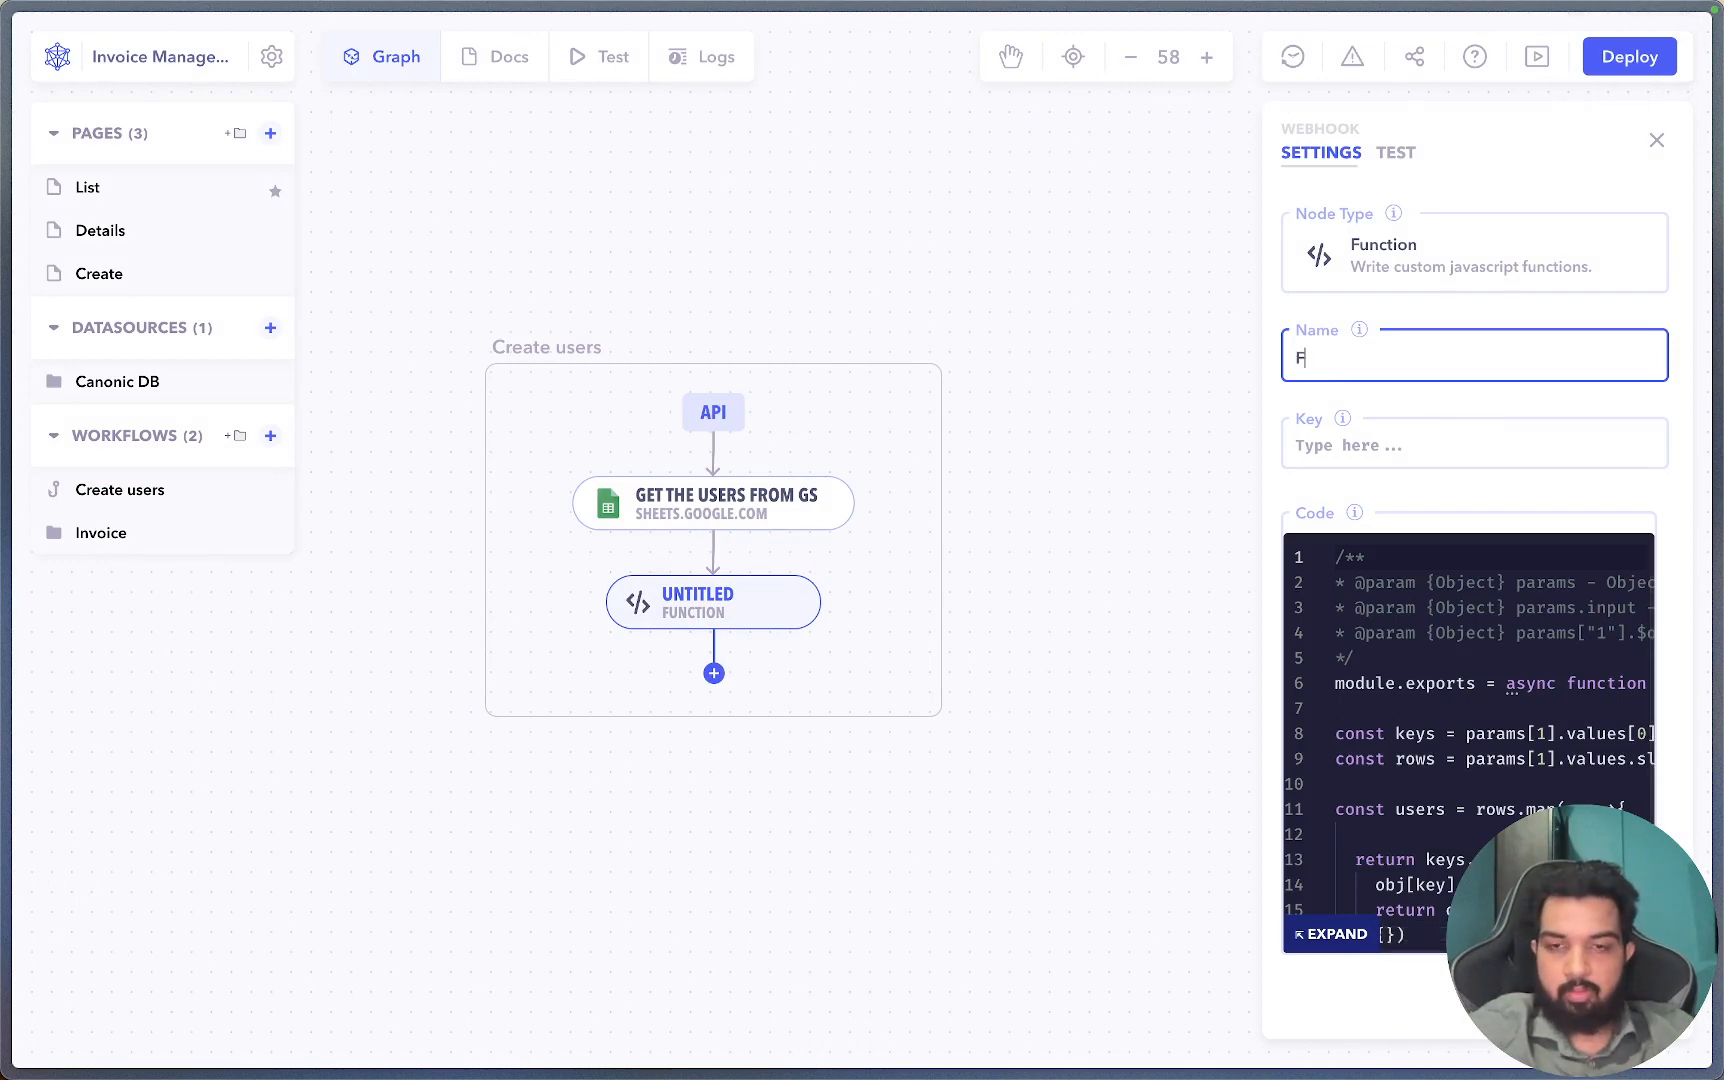
pyautogui.write('ormat user')
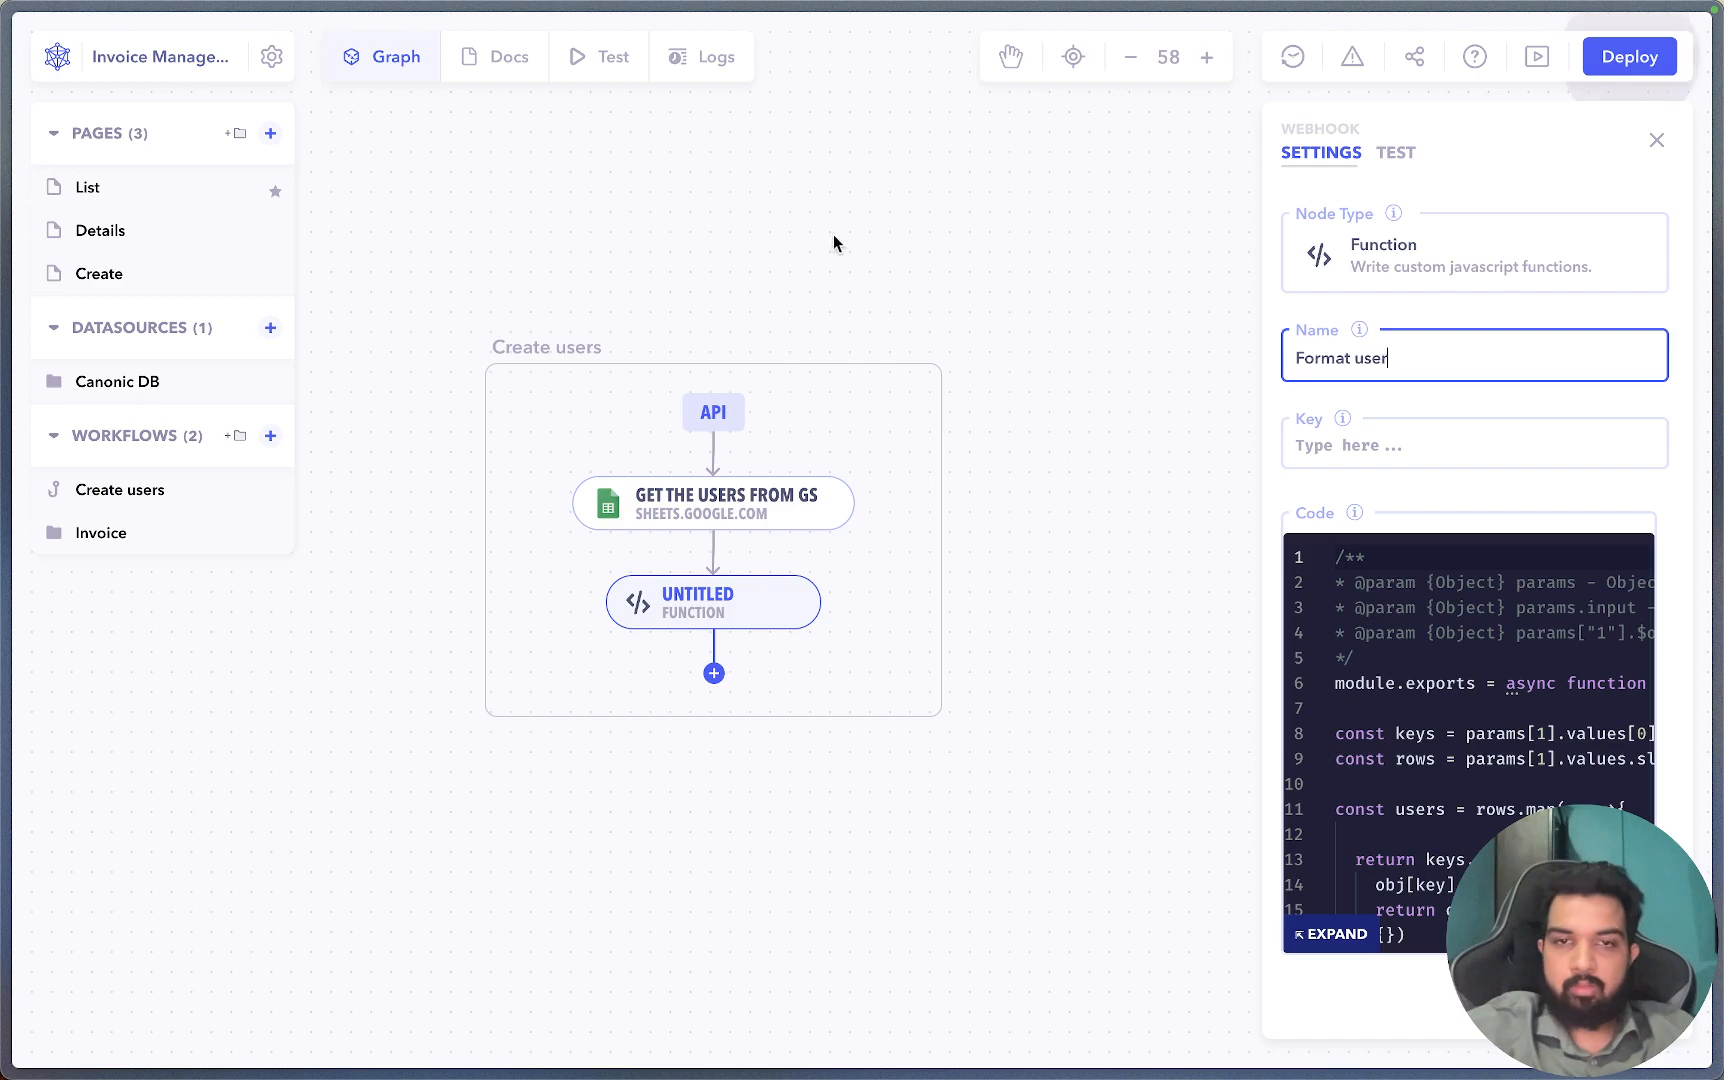
pyautogui.click(659, 127)
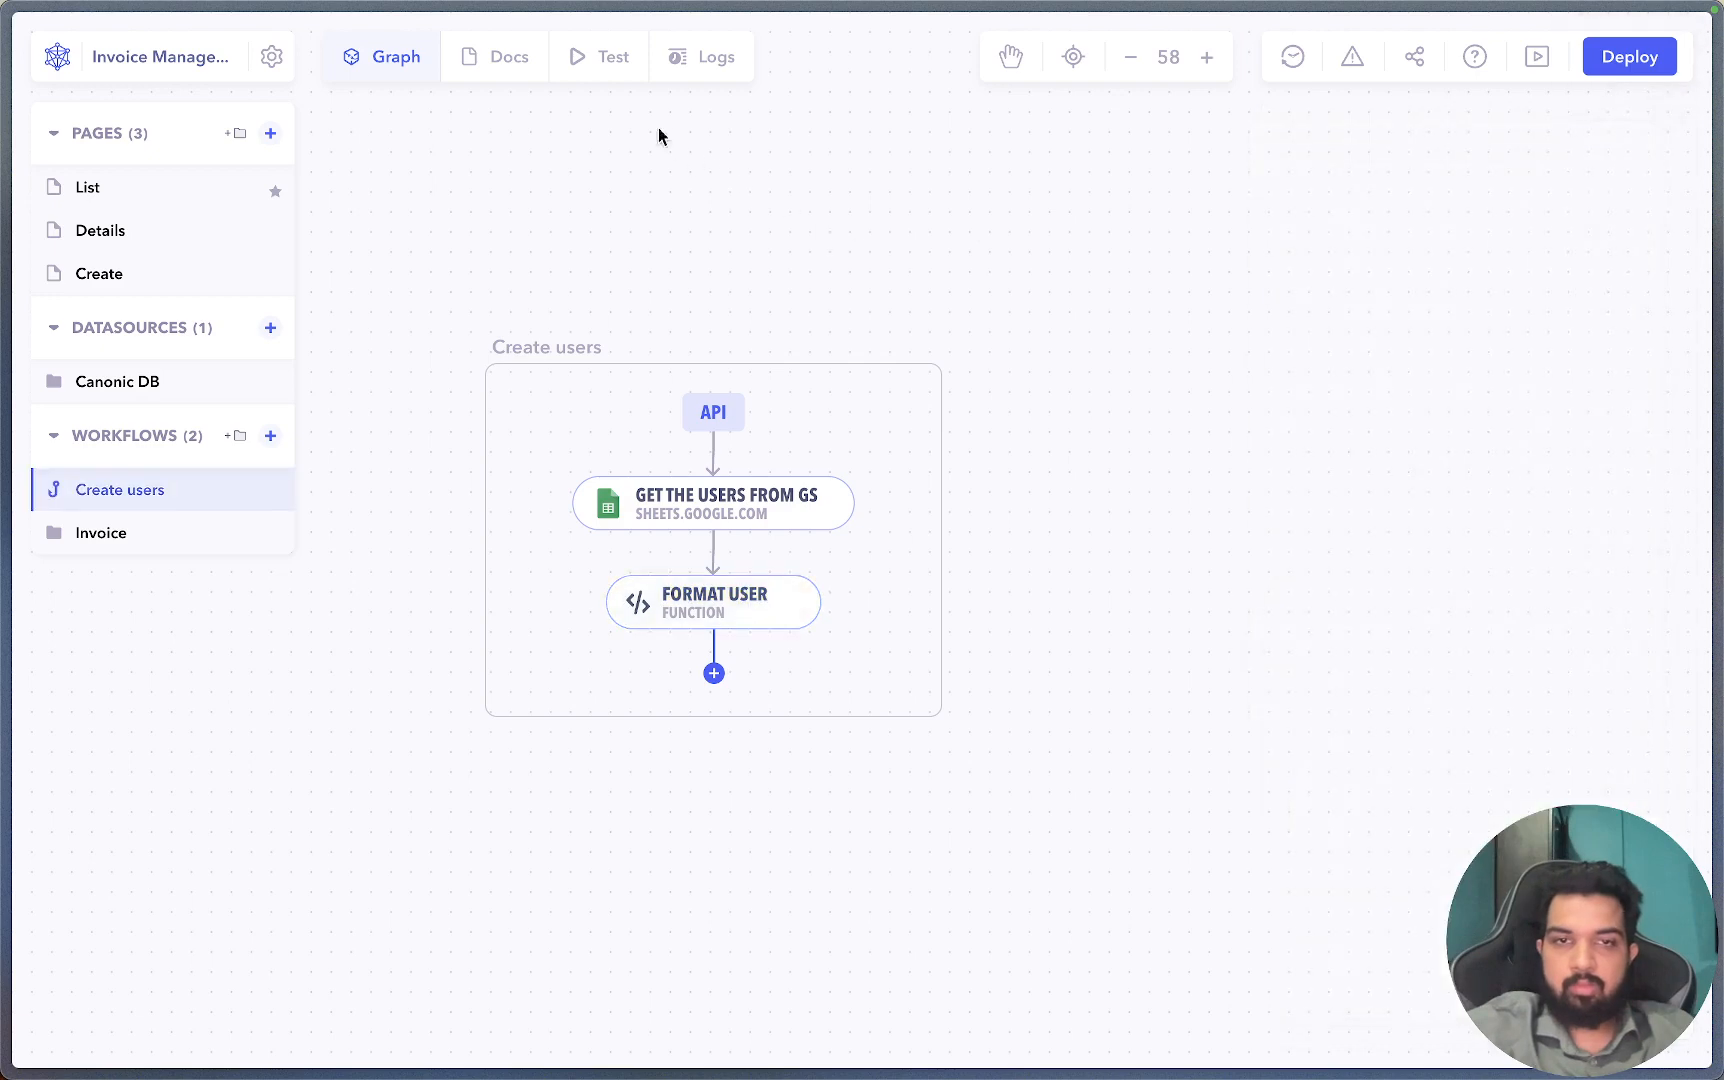
# Test-run the workflow and inspect Format user's user objects with name, email, password, role, isVerified.
pyautogui.click(609, 80)
pyautogui.click(1174, 393)
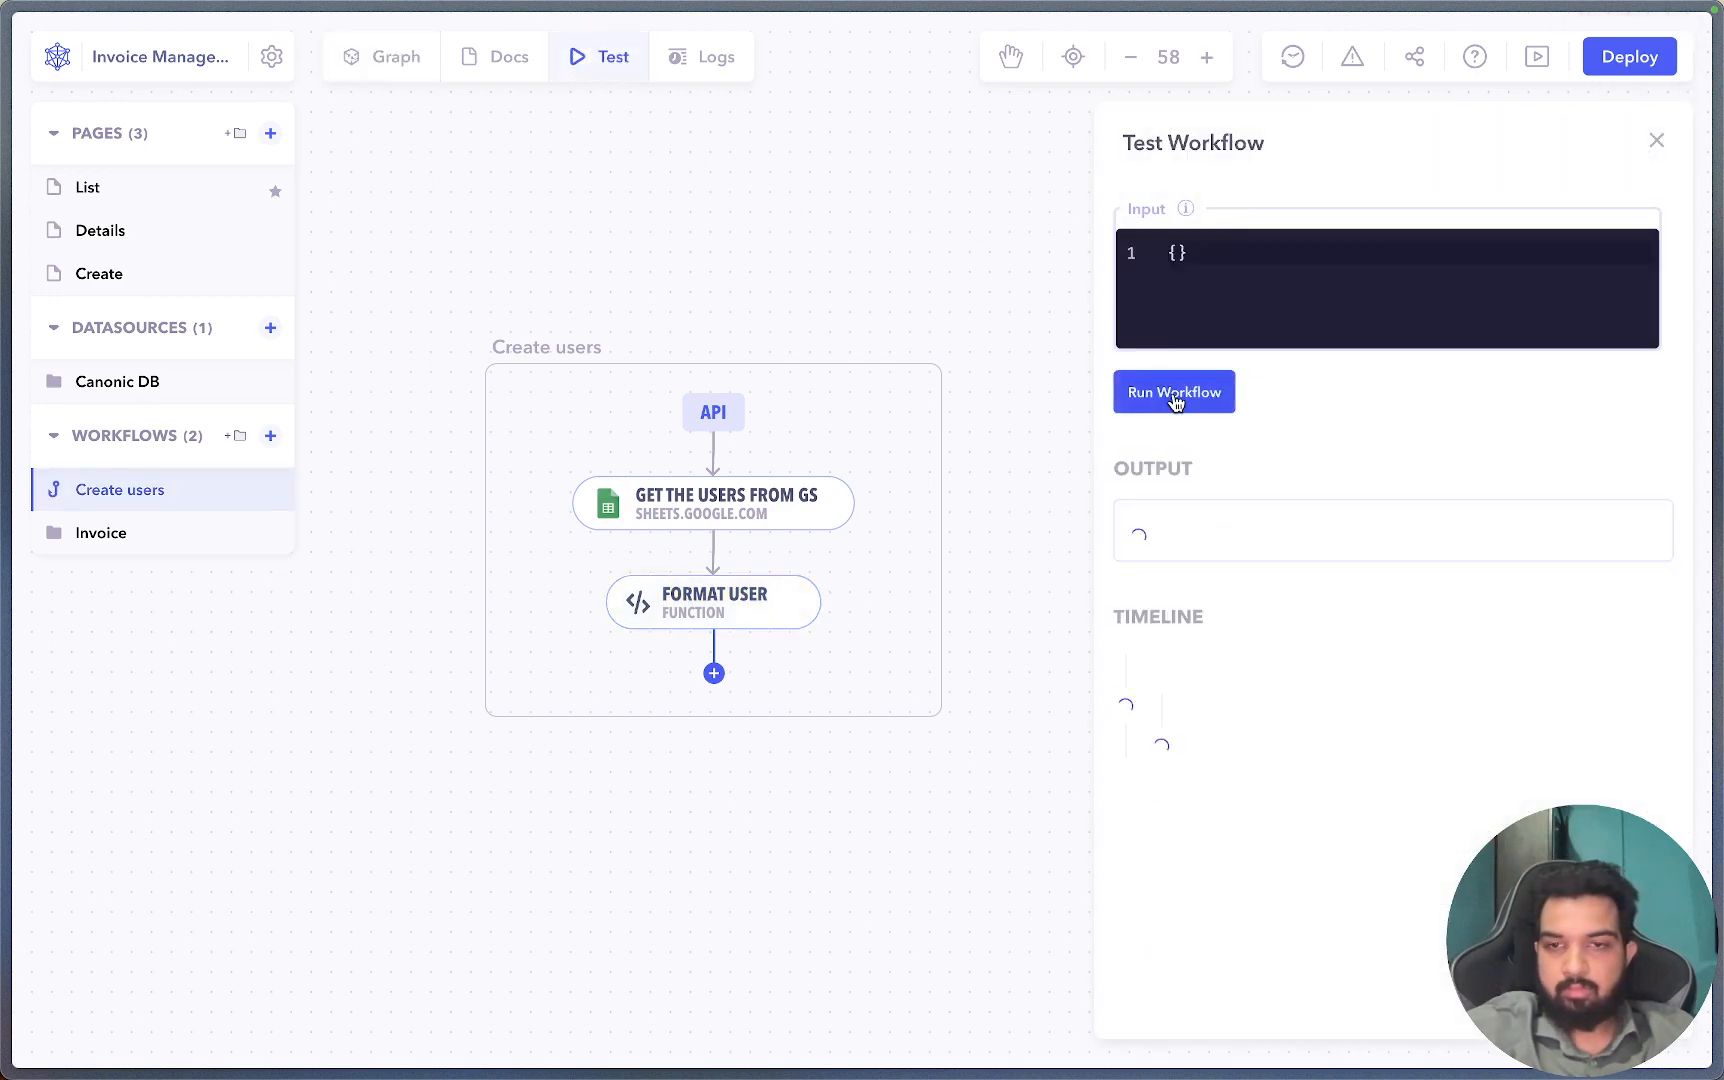
pyautogui.scroll(-1, 1316, 750)
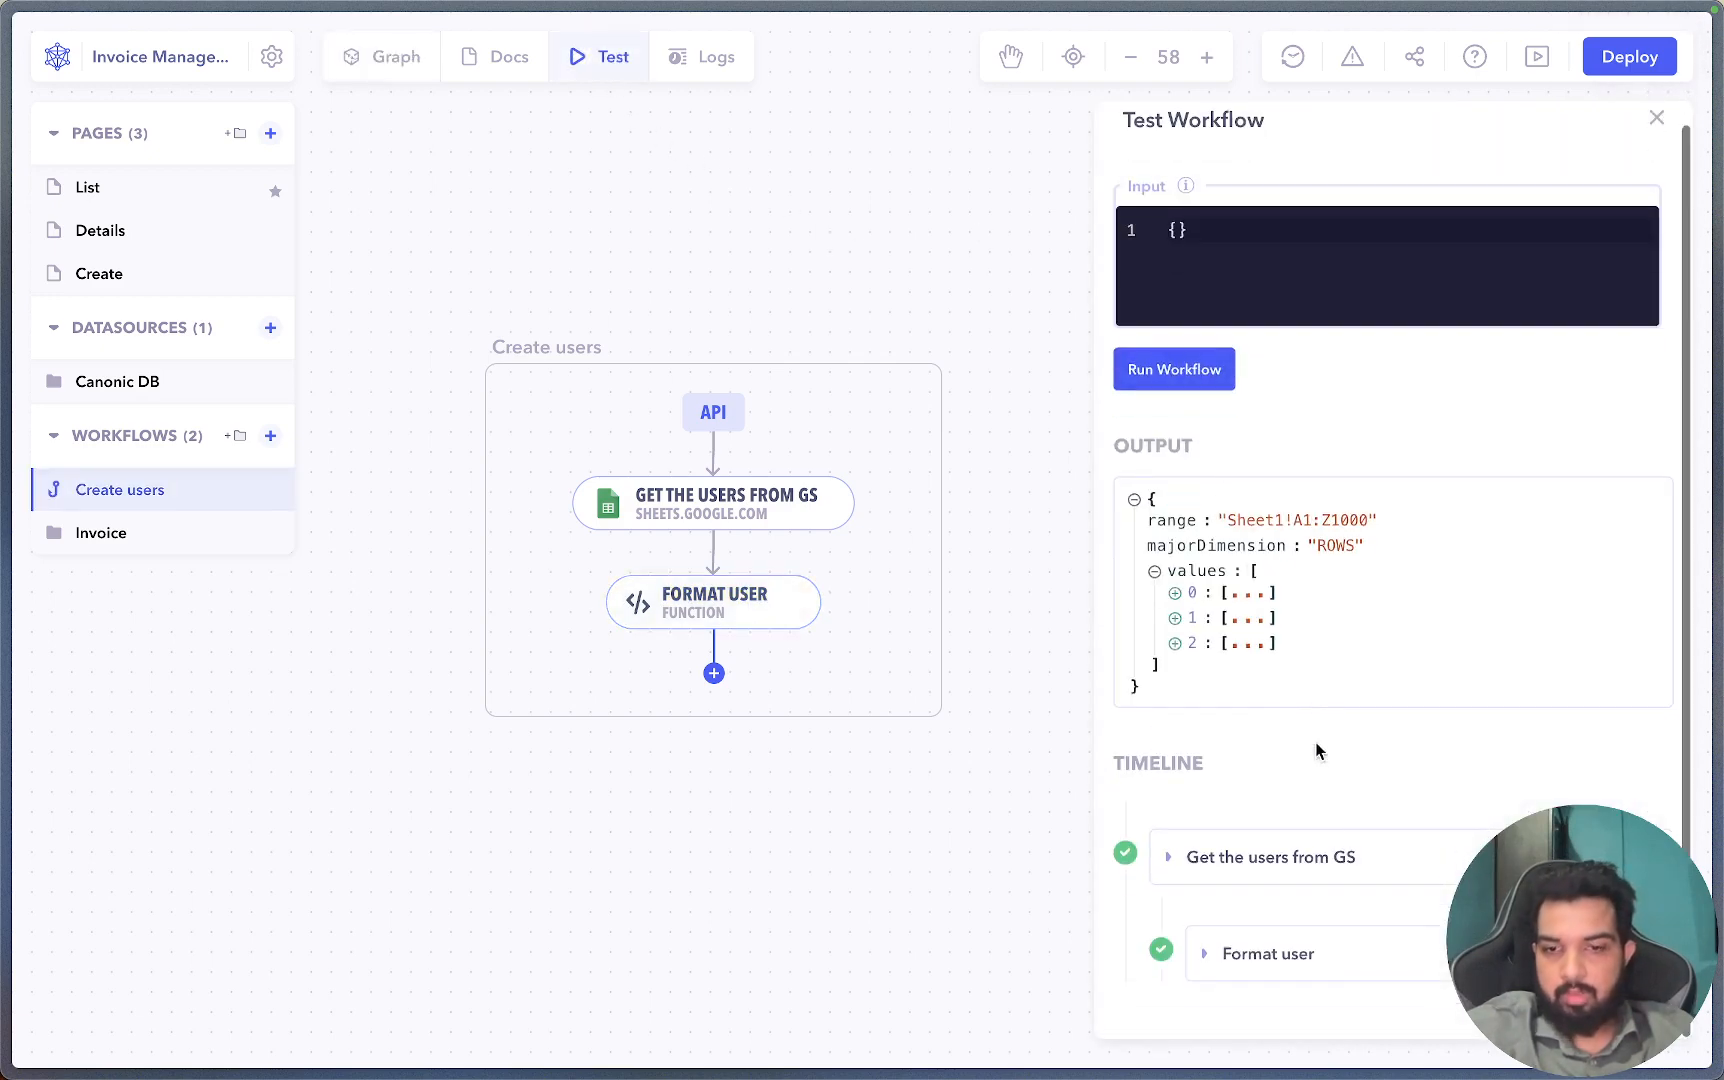
pyautogui.click(1352, 973)
pyautogui.scroll(-5, 1370, 920)
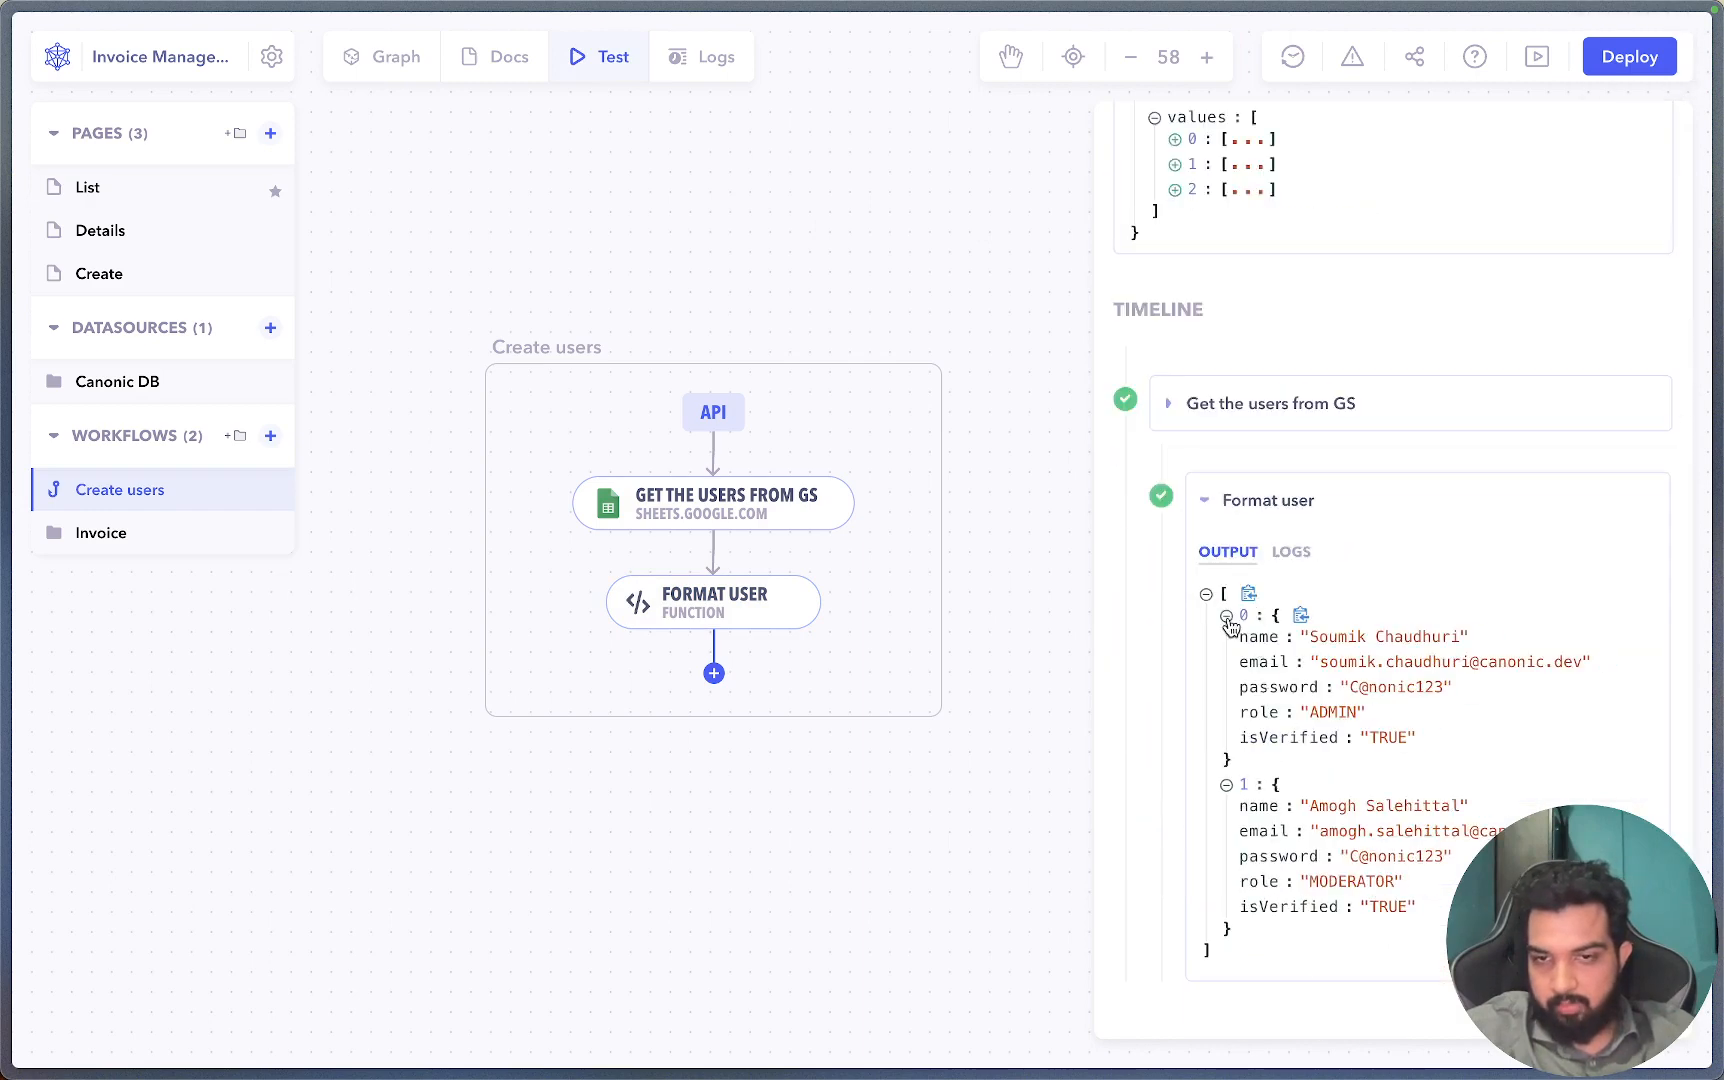
pyautogui.moveTo(1223, 640); pyautogui.dragTo(1484, 760)
pyautogui.click(923, 697)
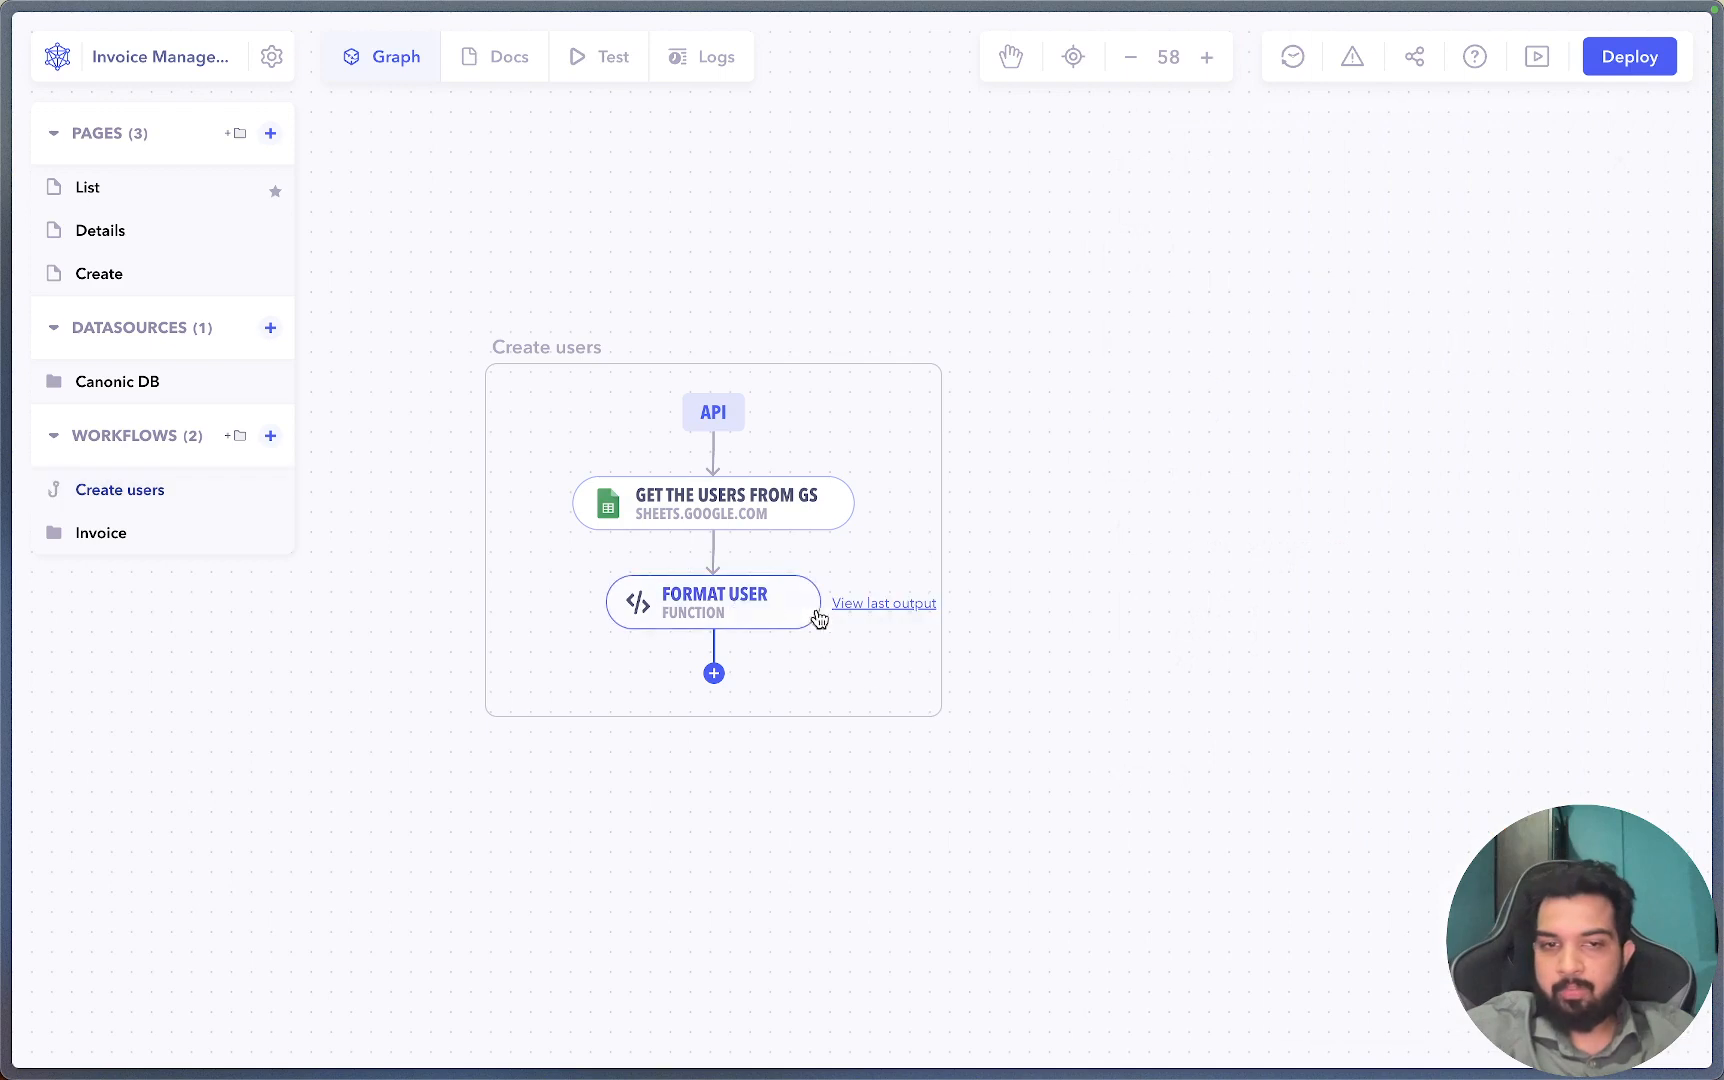
# Open the Format User code in the large editor at its return users line.
pyautogui.click(810, 612)
pyautogui.click(1340, 933)
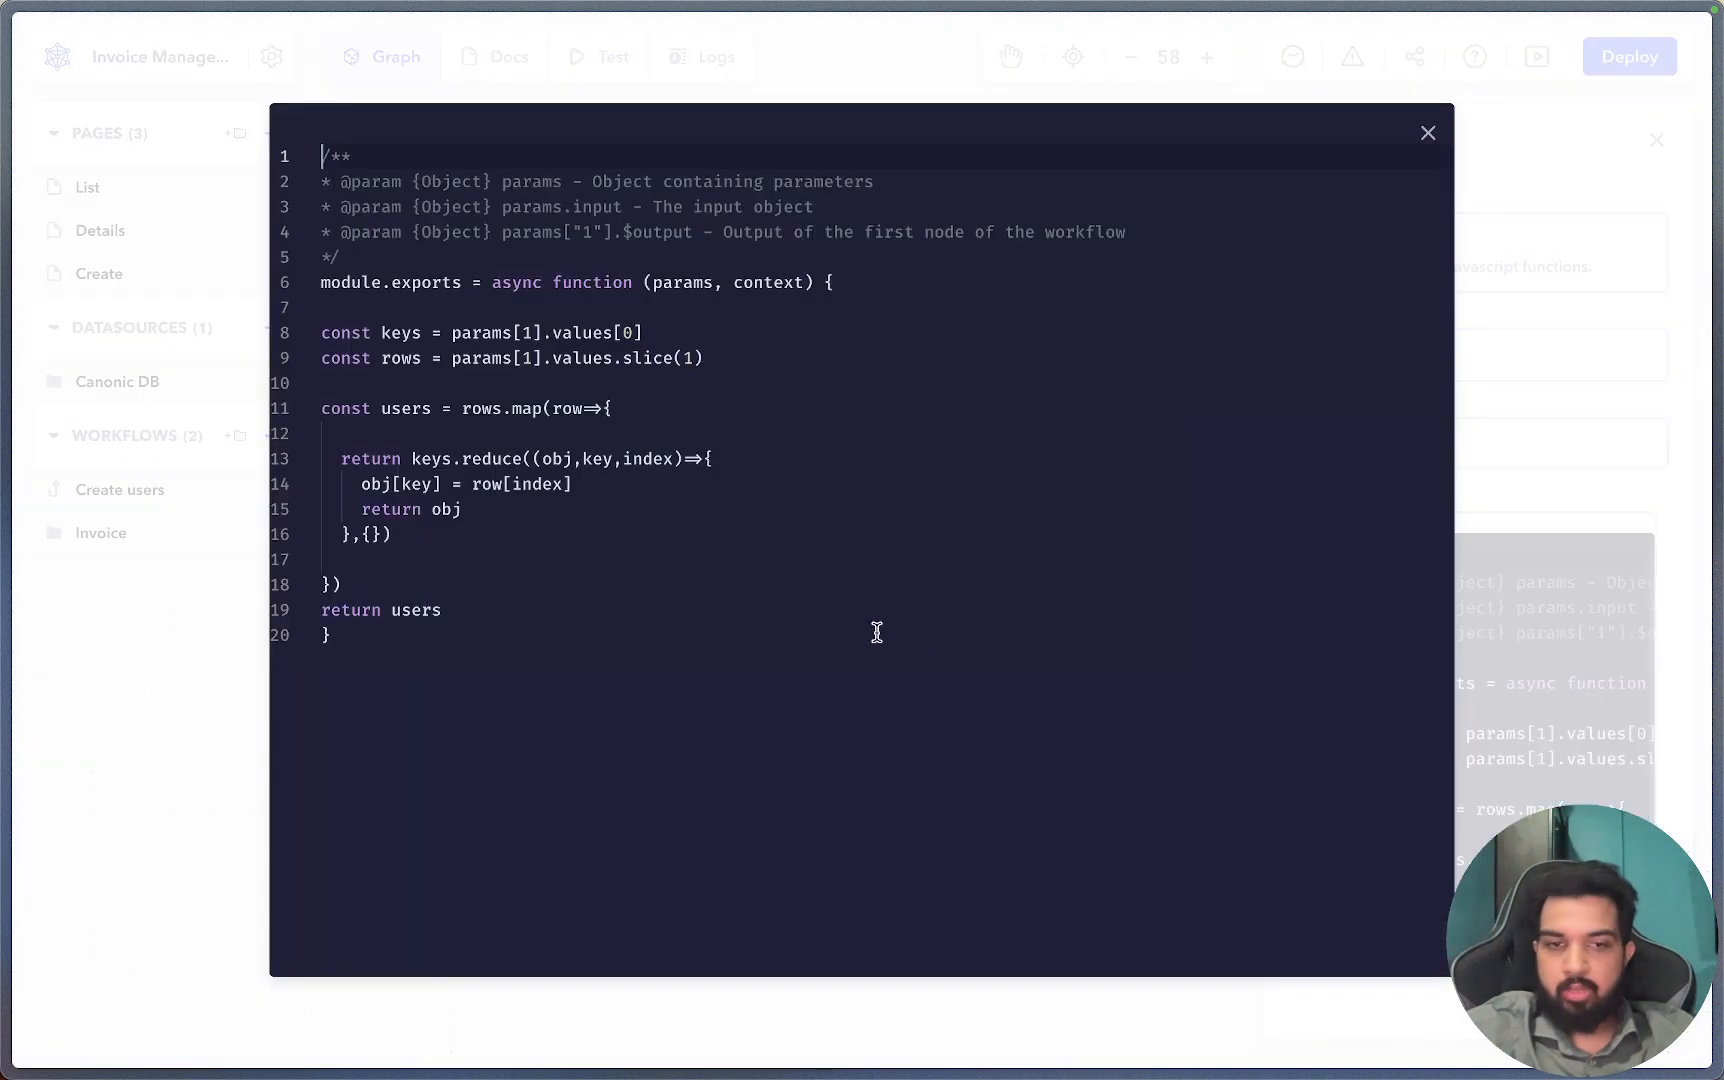
pyautogui.click(528, 590)
pyautogui.click(588, 611)
pyautogui.click(620, 592)
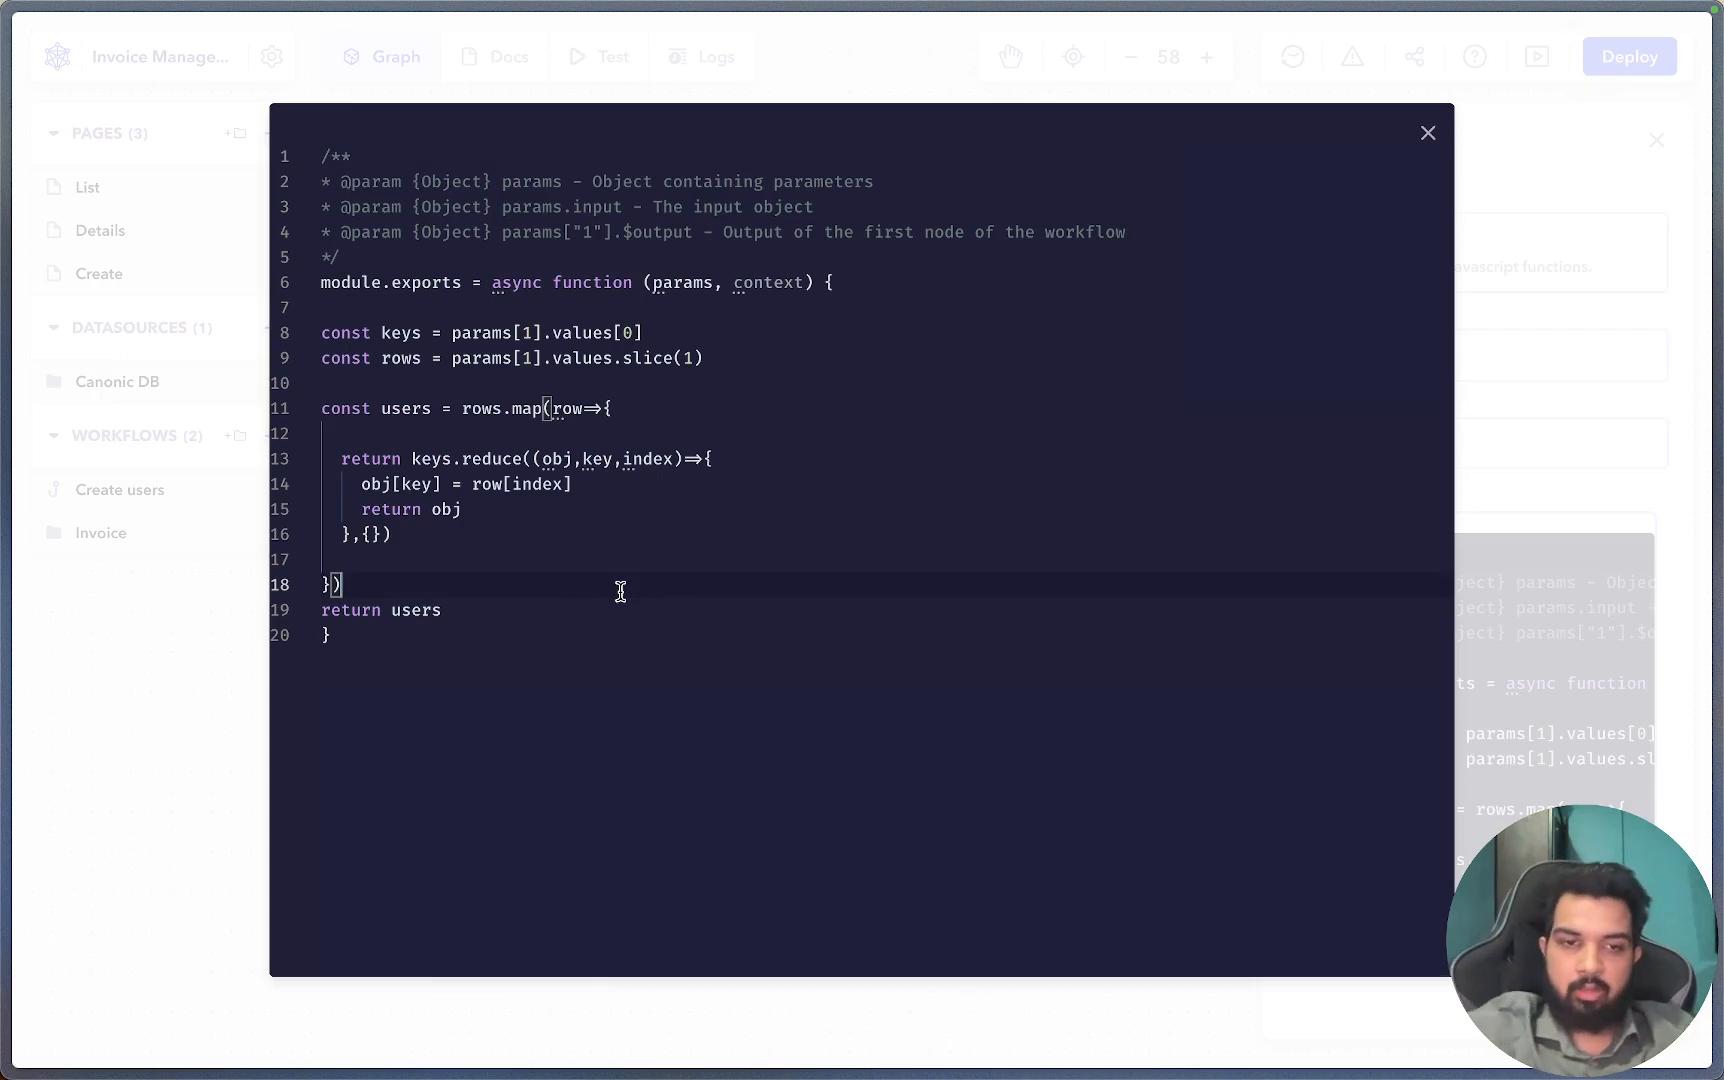
pyautogui.click(597, 609)
pyautogui.press('Return')
pyautogui.write('sing')
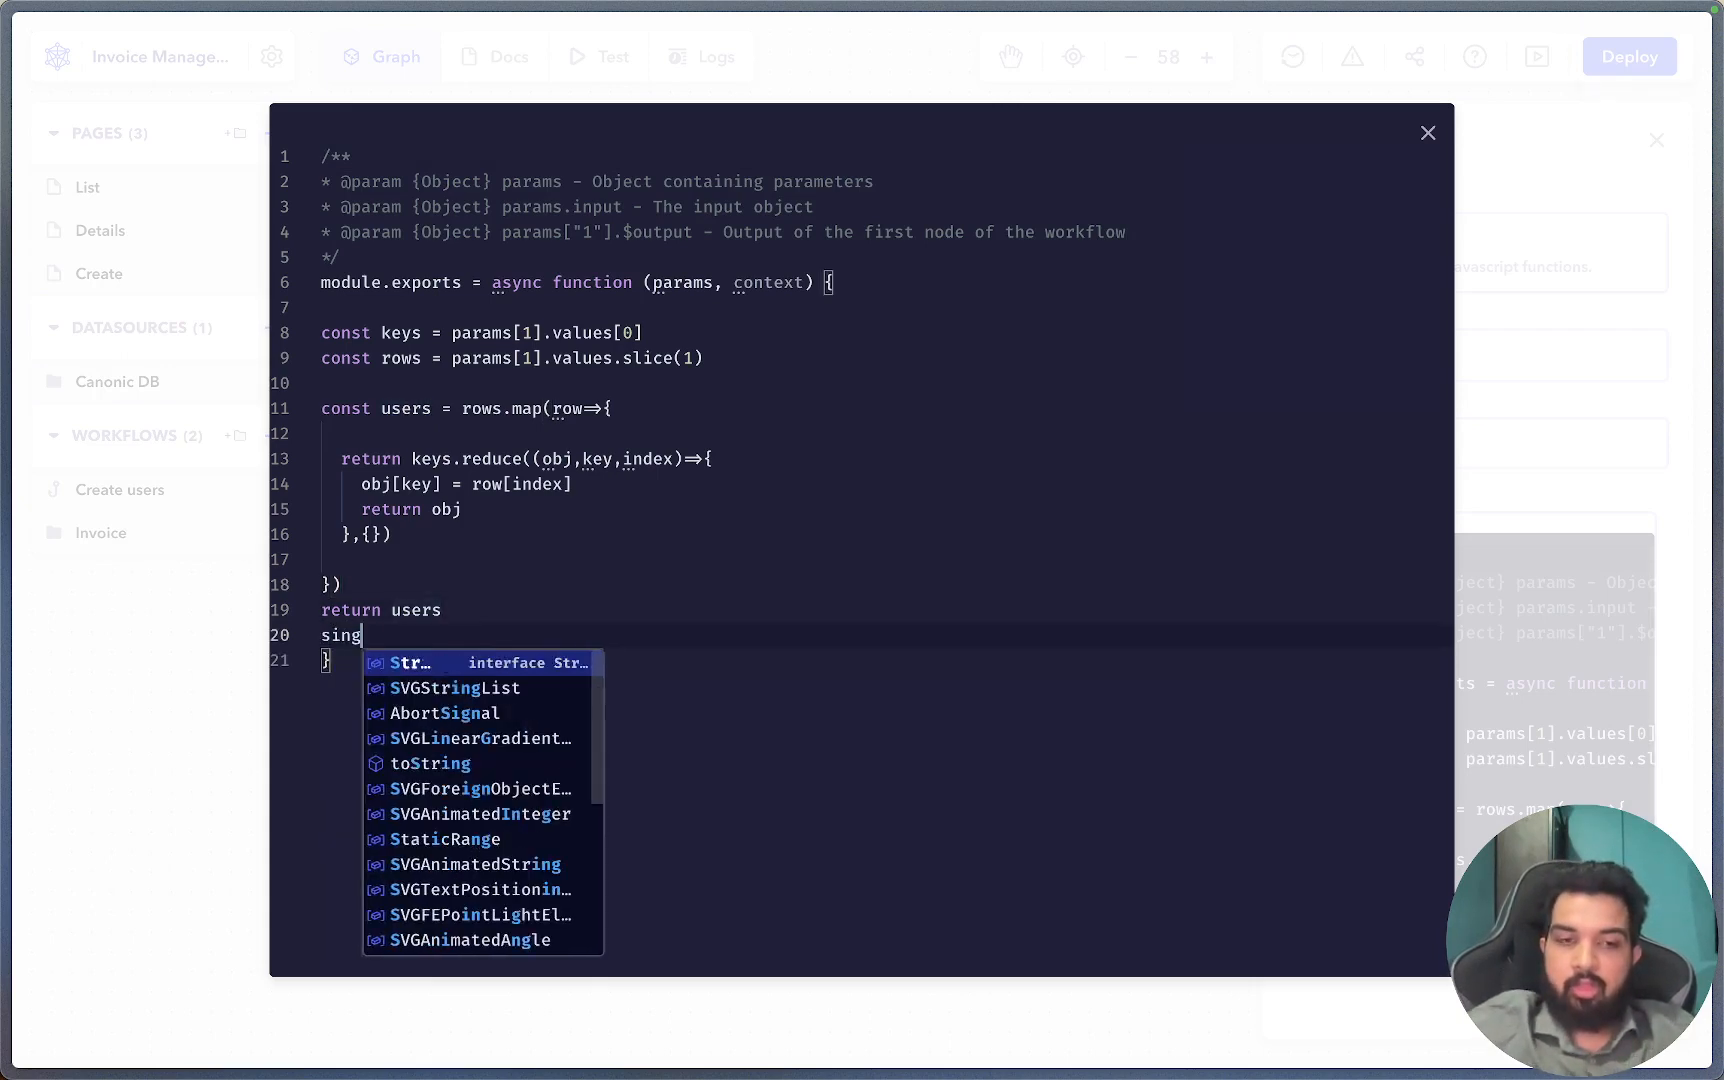
pyautogui.write('up')
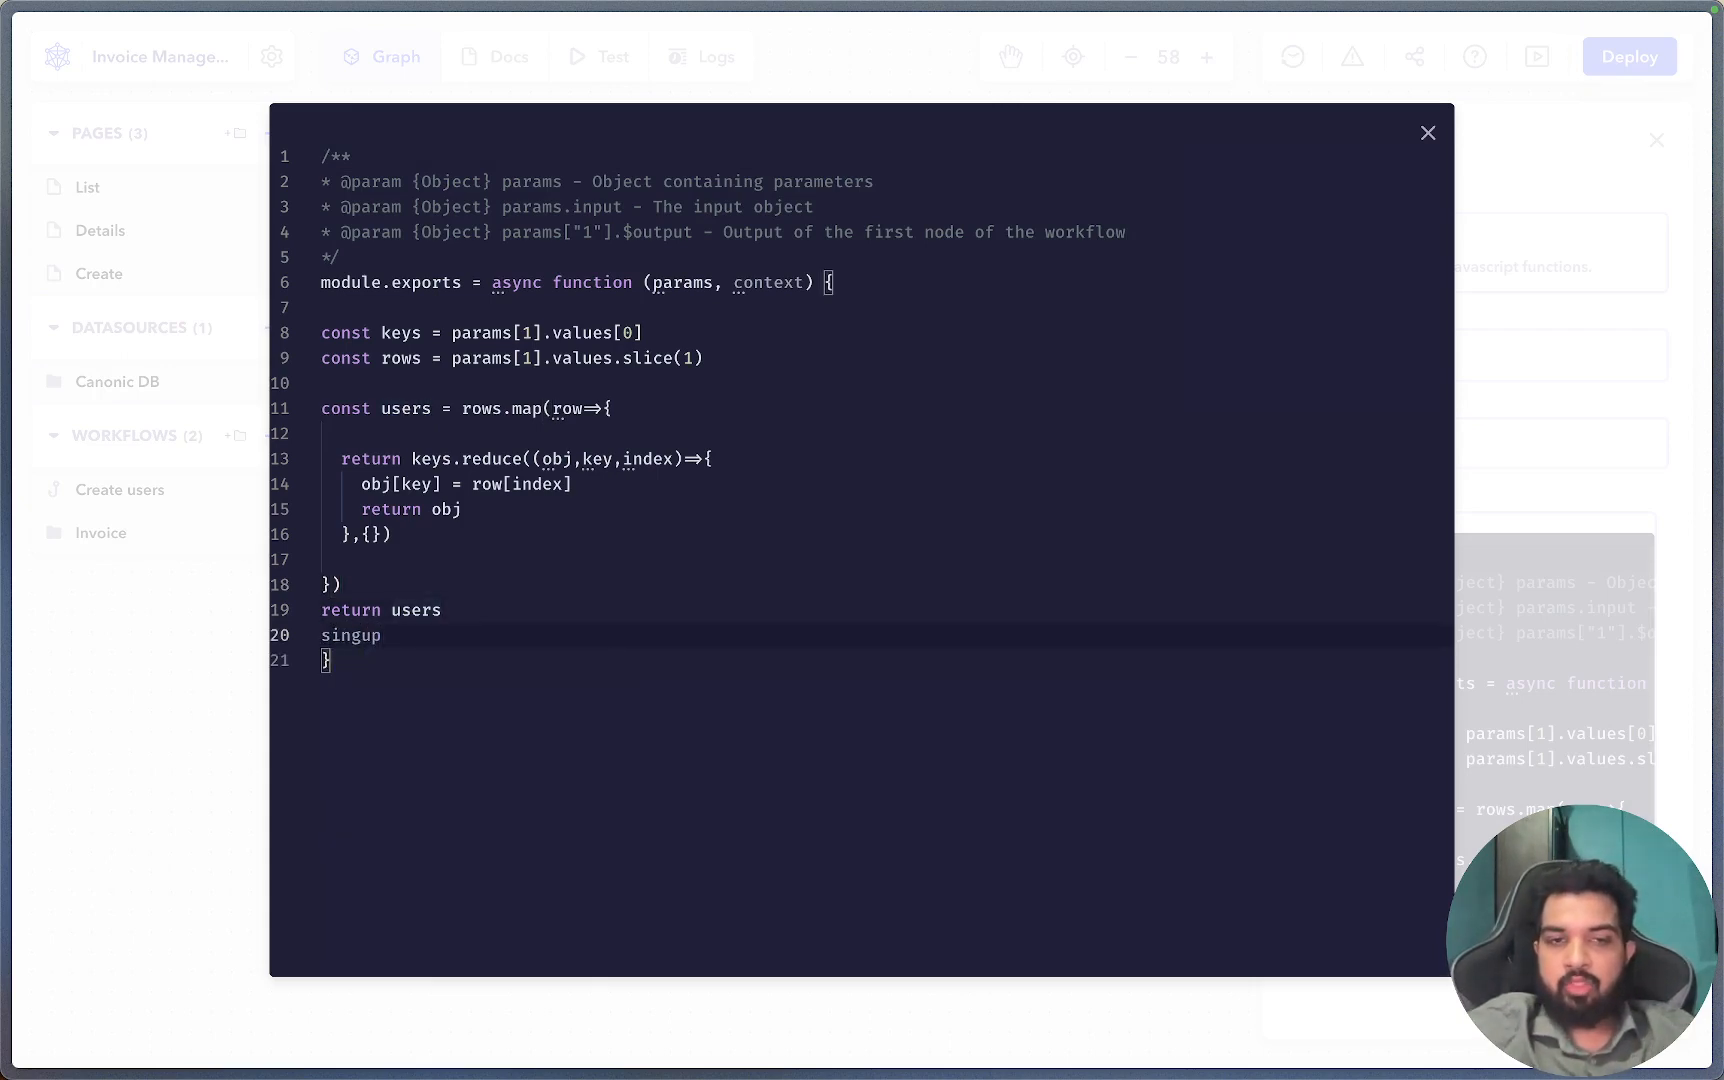
pyautogui.press('BackSpace')
pyautogui.press('BackSpace')
pyautogui.press('BackSpace')
pyautogui.press('BackSpace')
pyautogui.press('BackSpace')
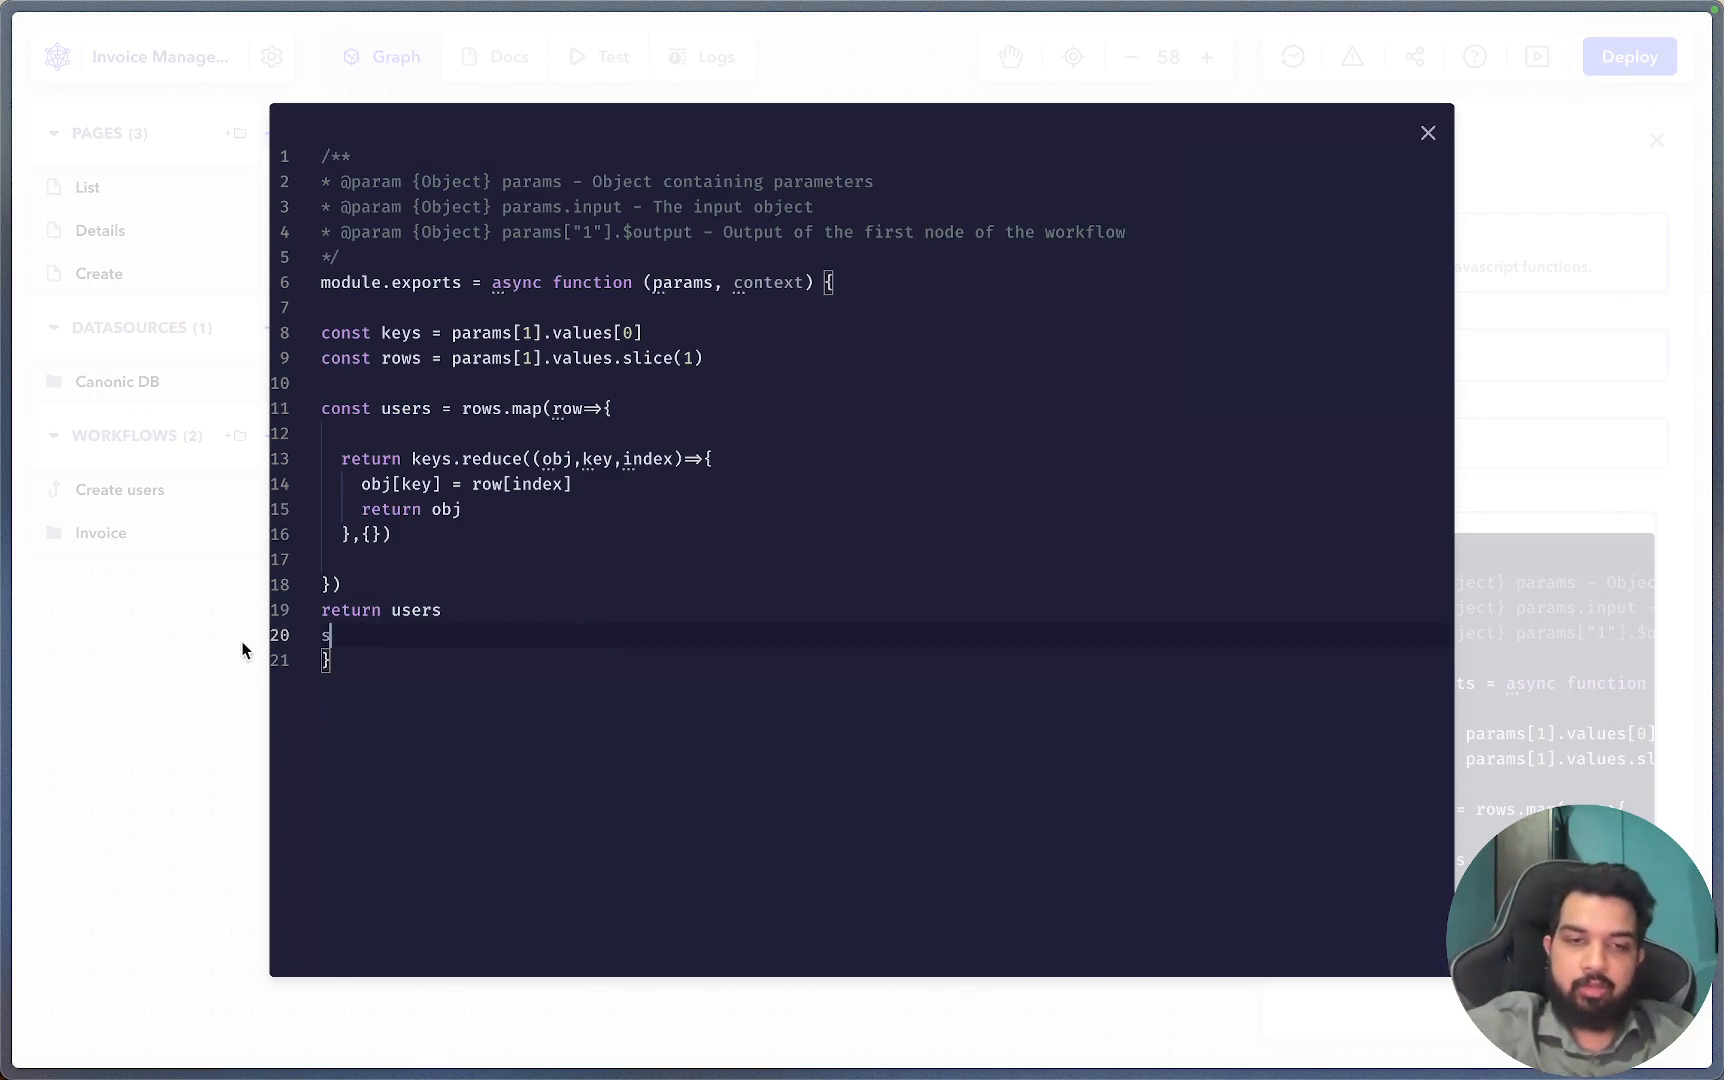
# Delete the return users line and begin a new 'return Promi' statement.
pyautogui.moveTo(366, 640); pyautogui.dragTo(309, 614)
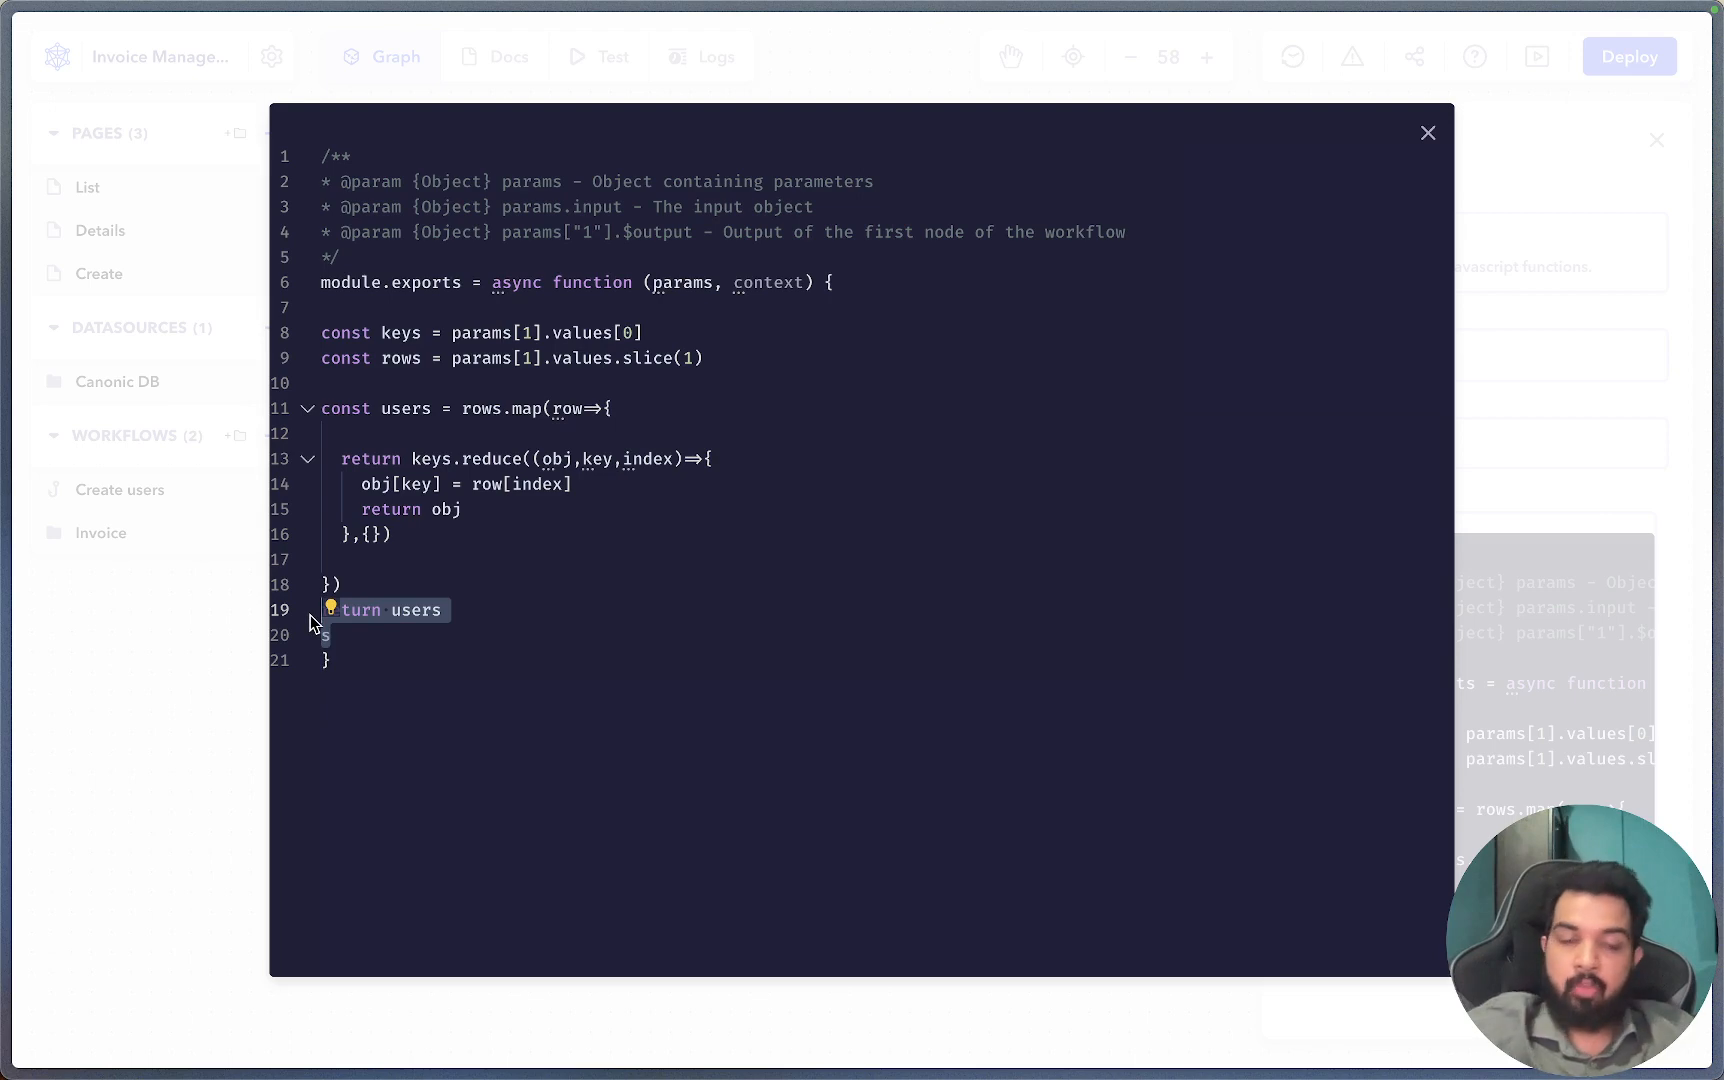
pyautogui.press('BackSpace')
pyautogui.press('Return')
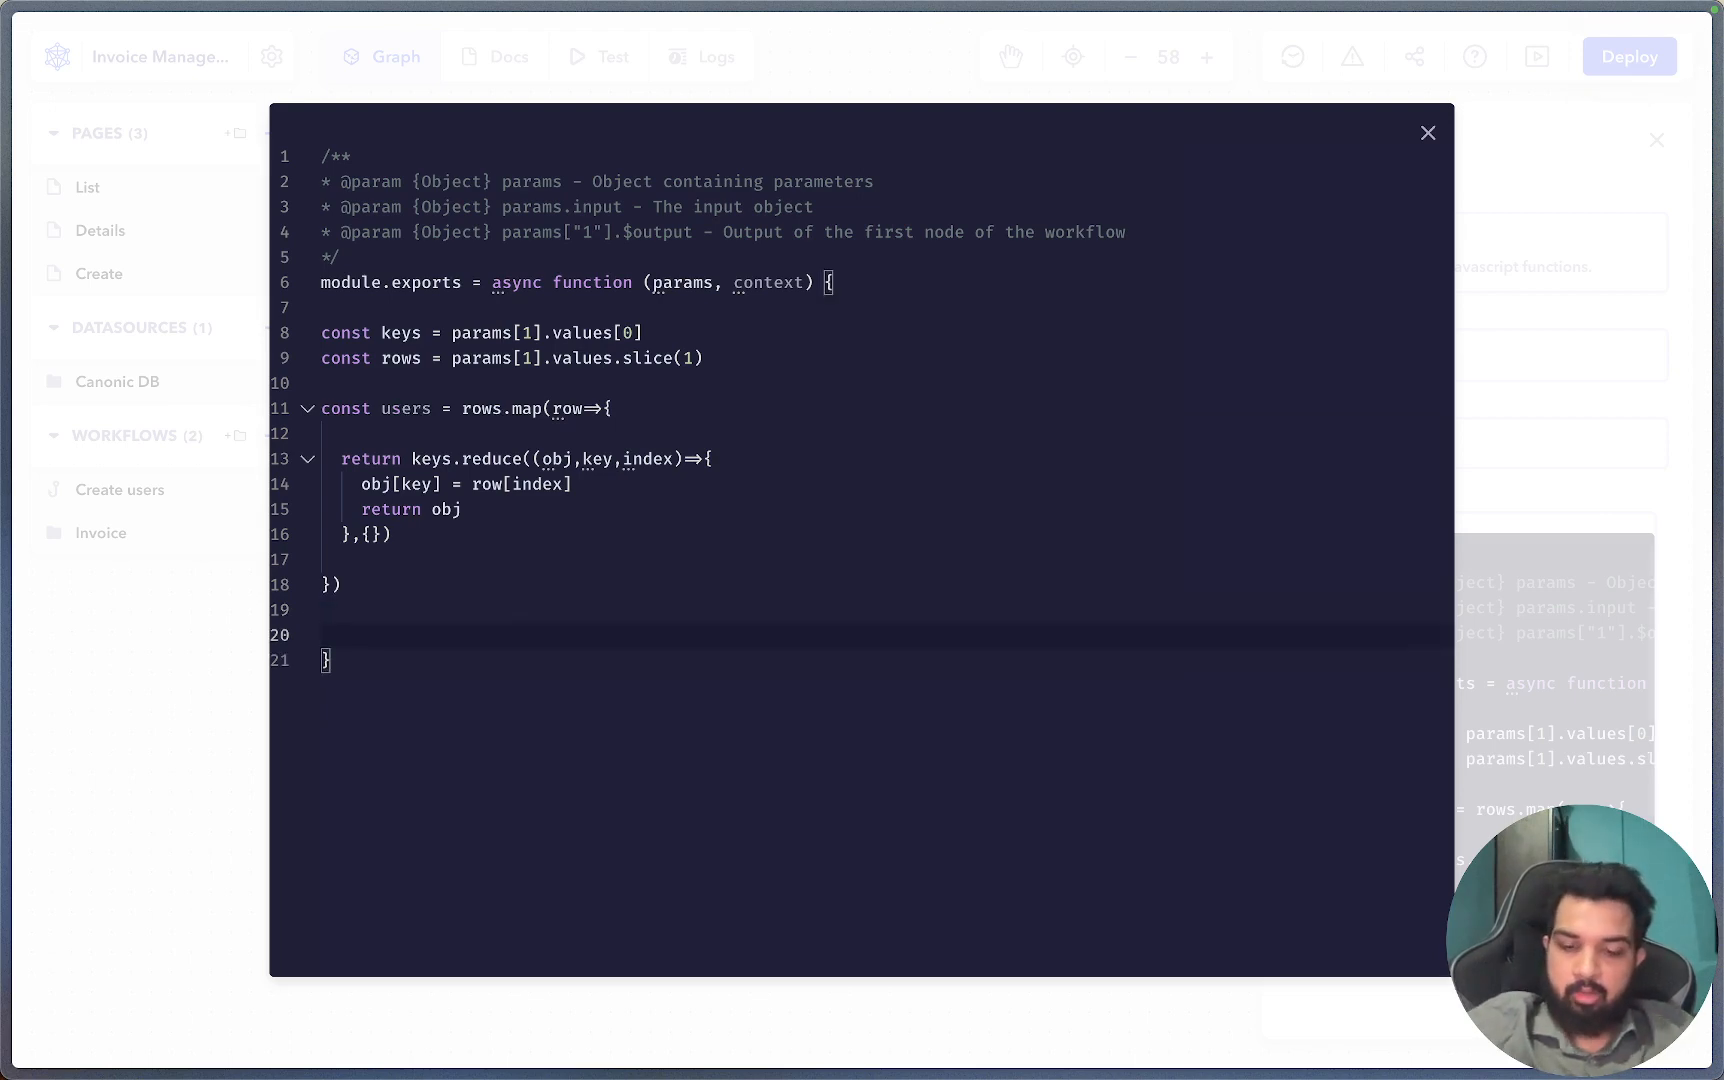
pyautogui.write('u')
pyautogui.press('BackSpace')
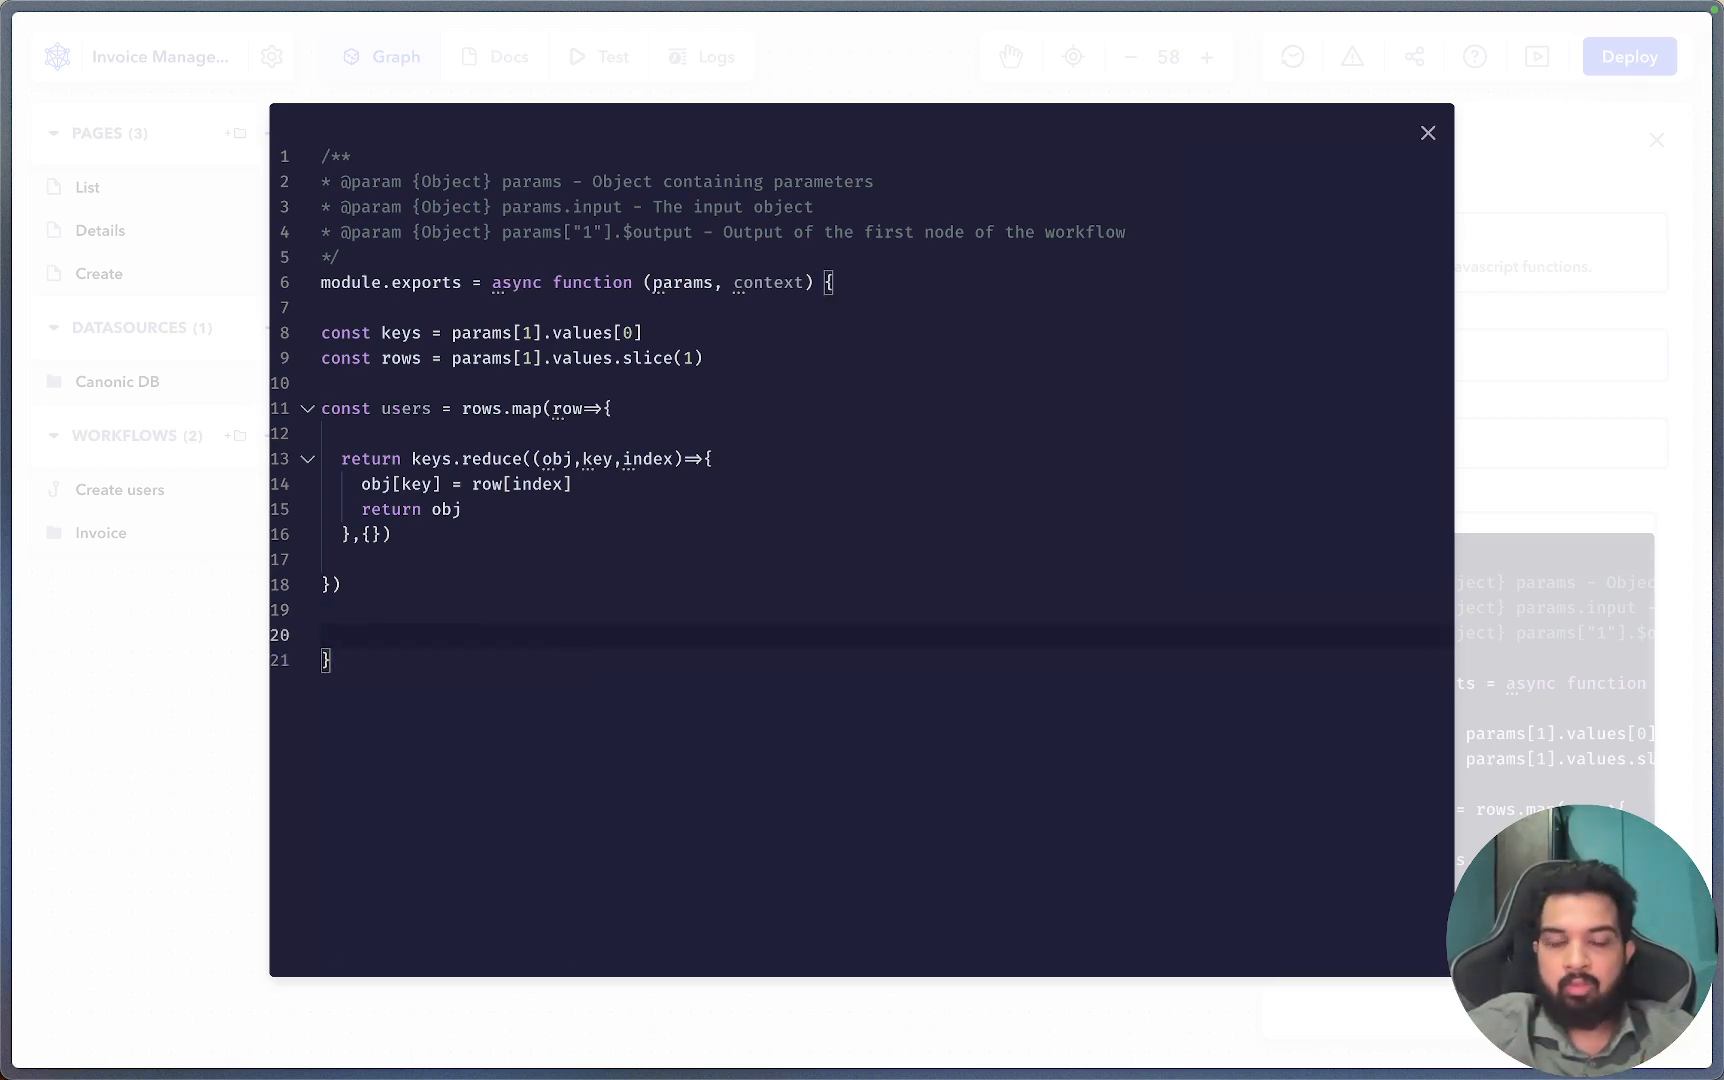
pyautogui.write('return ')
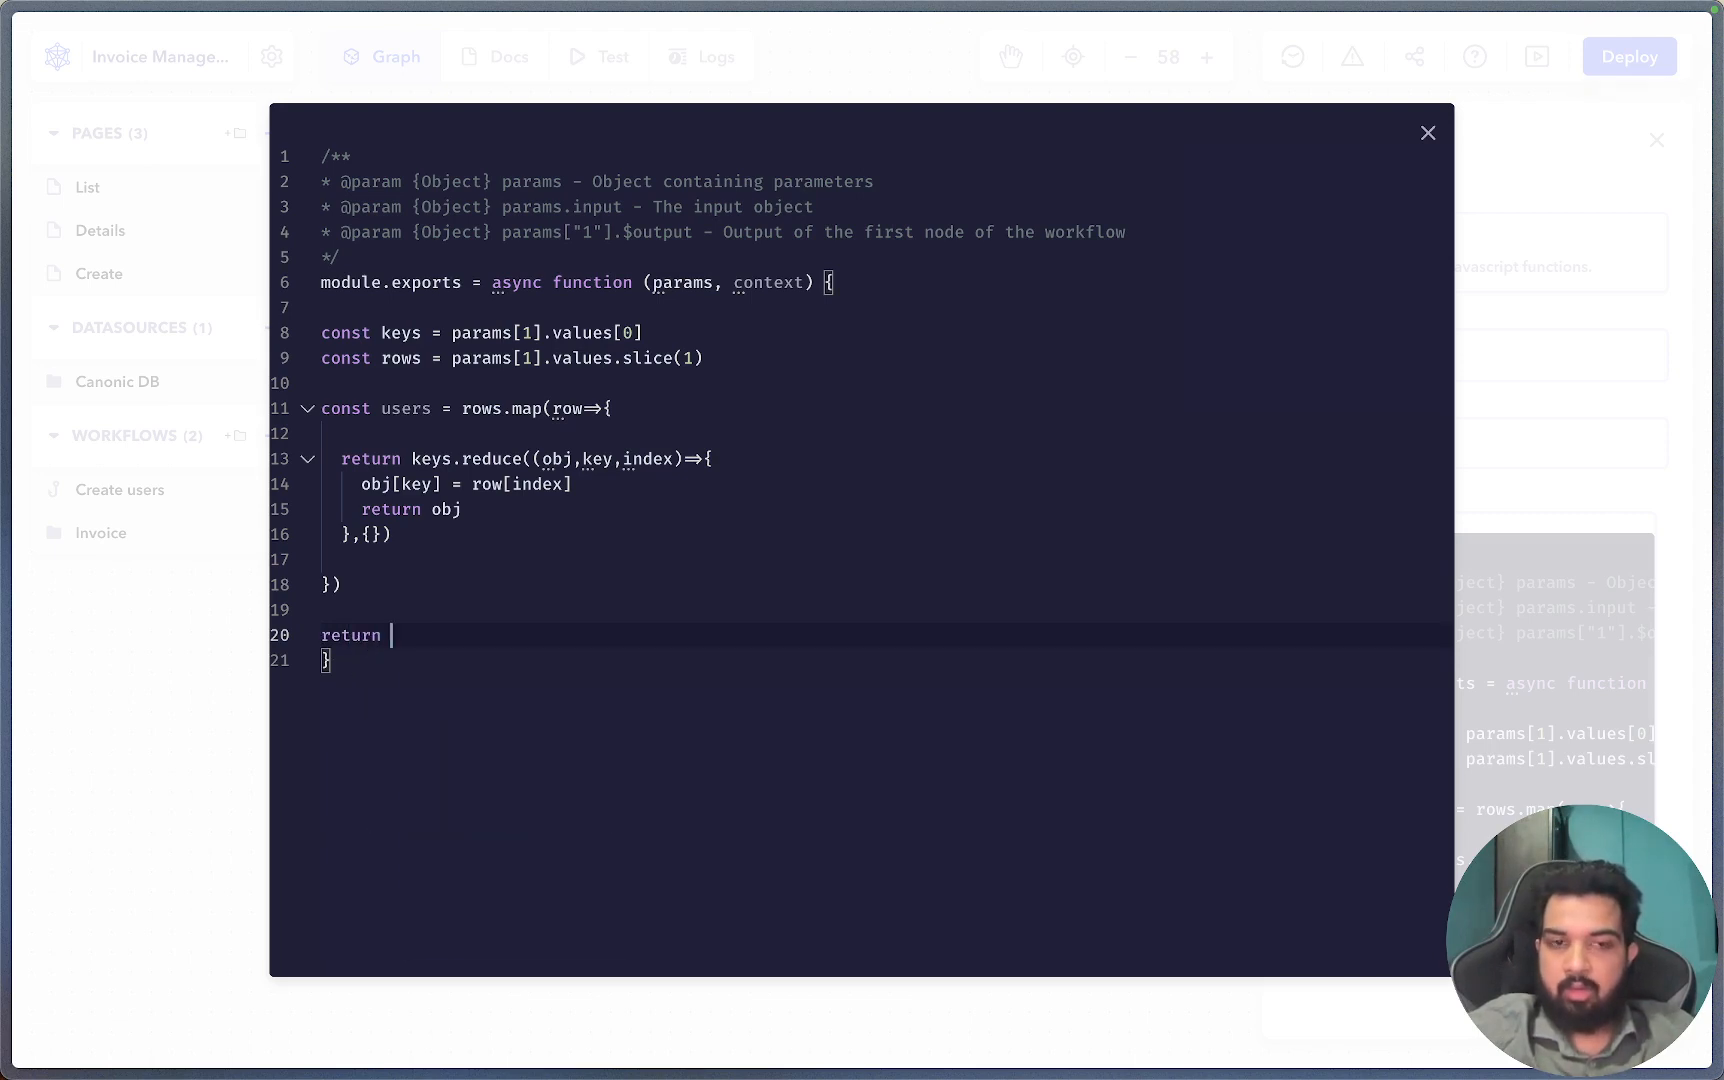
pyautogui.write('Promi')
# Write return Promise.all(users.map(async(user)=>{ return signup({ email: user.email, on line 20.
pyautogui.press('BackSpace')
pyautogui.press('BackSpace')
pyautogui.press('BackSpace')
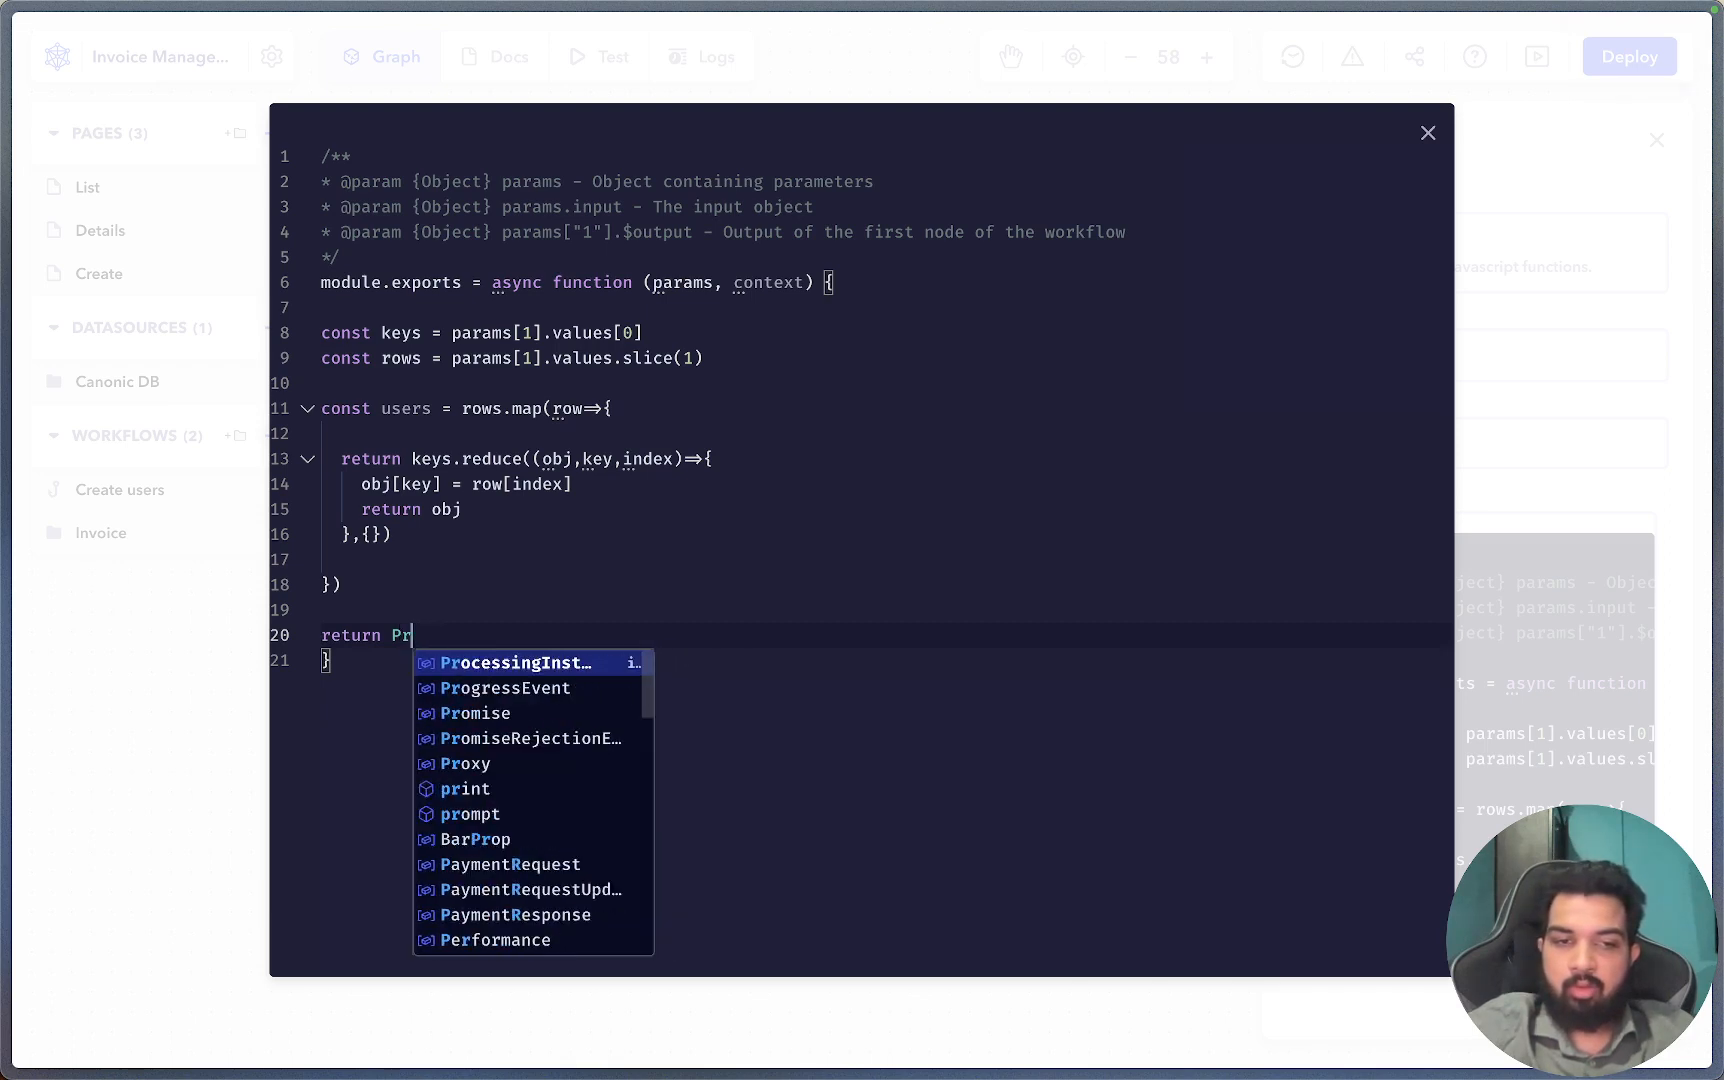
pyautogui.write('omise.')
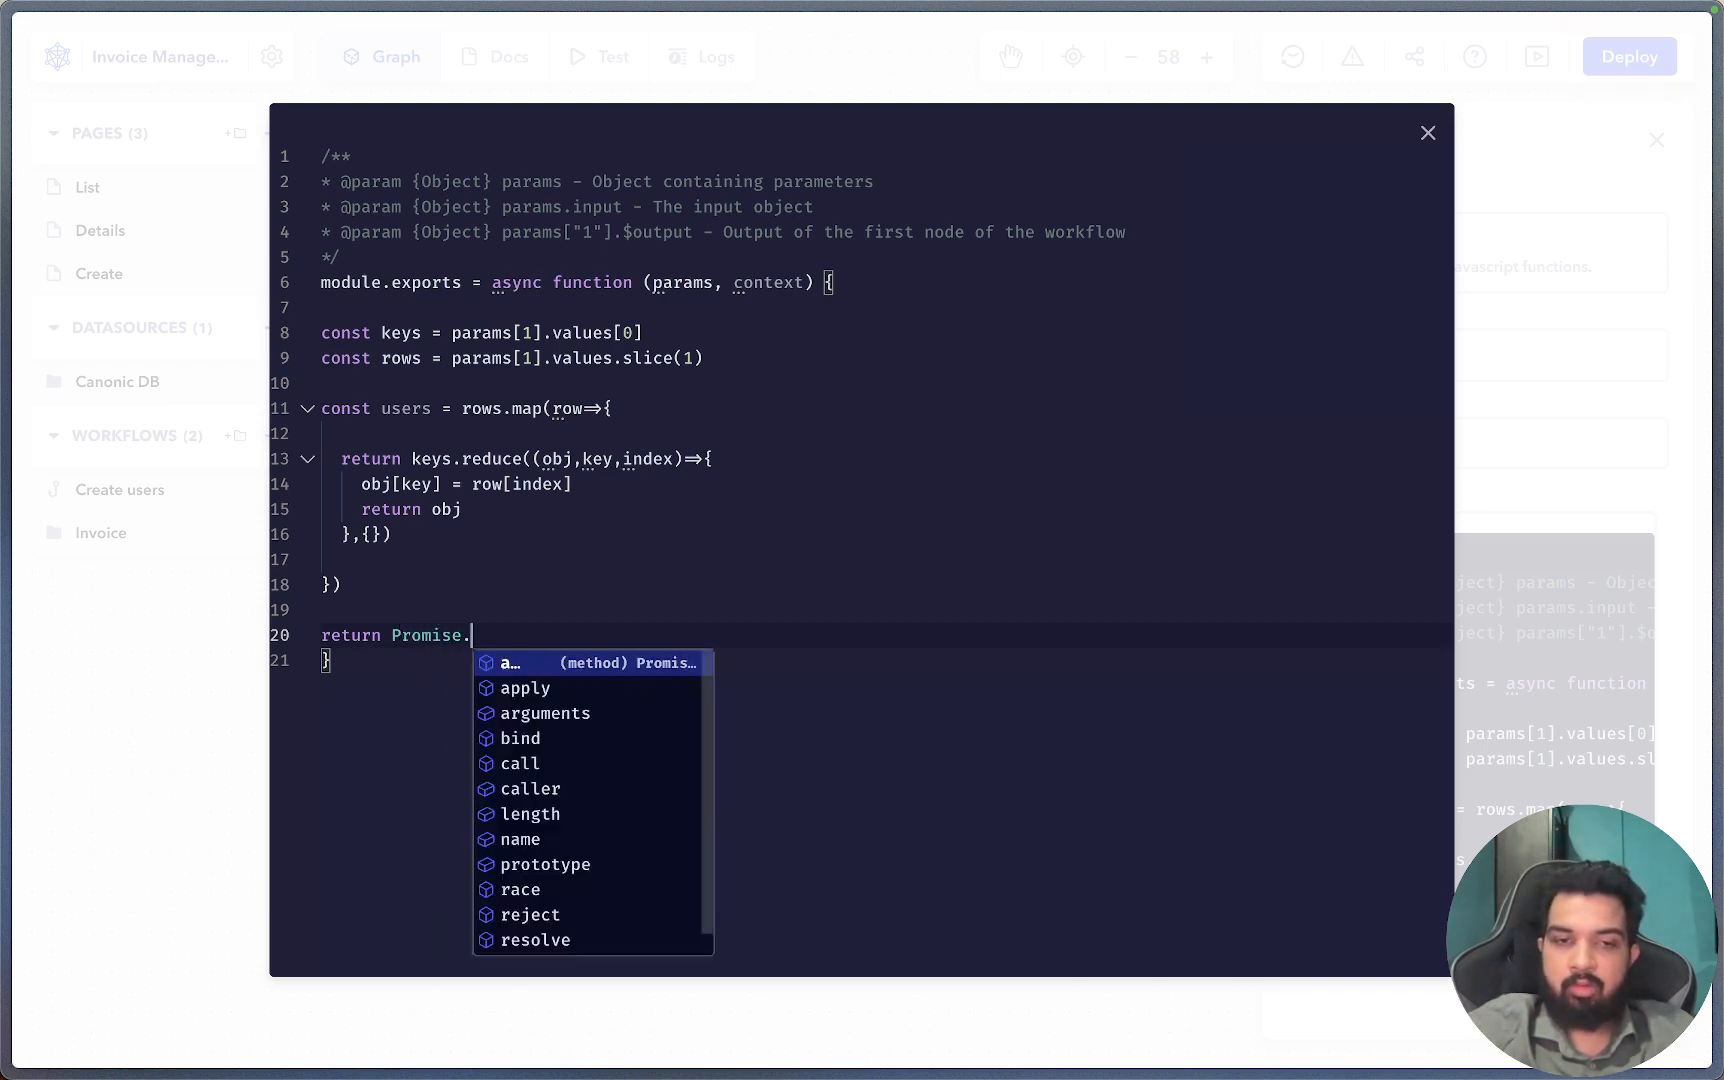
pyautogui.write('all(')
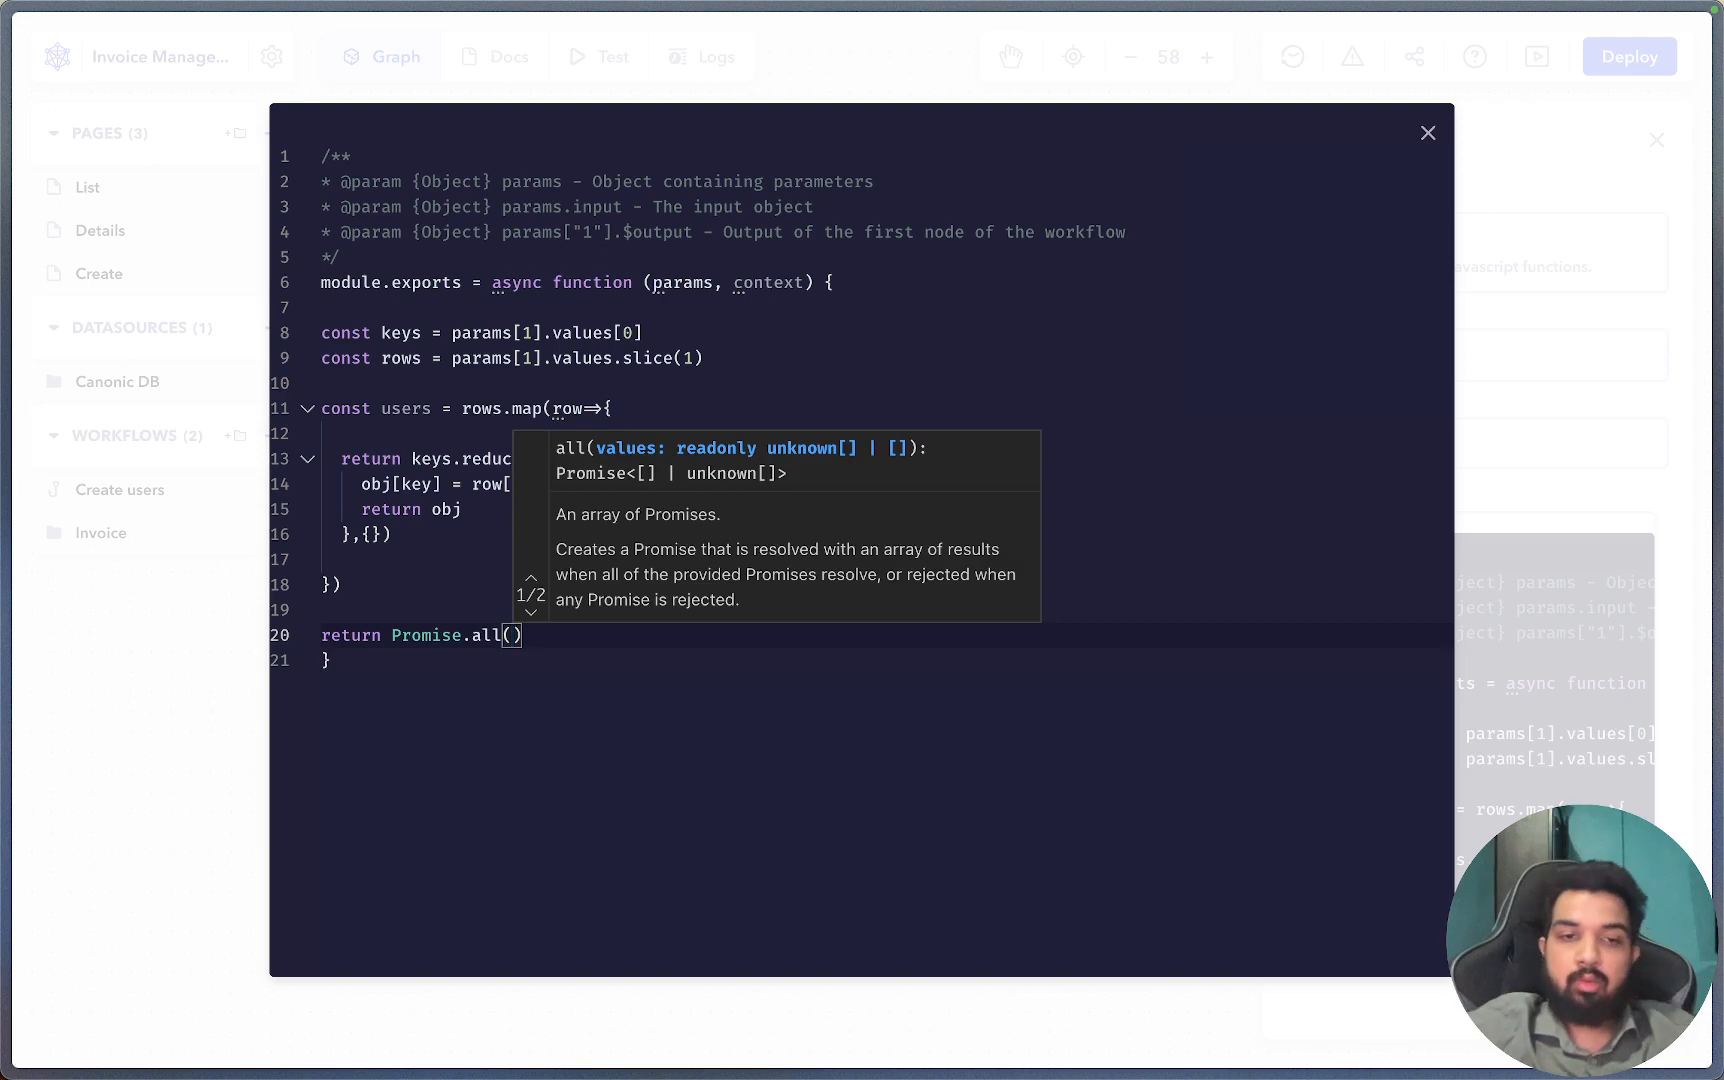
pyautogui.write('users.ma')
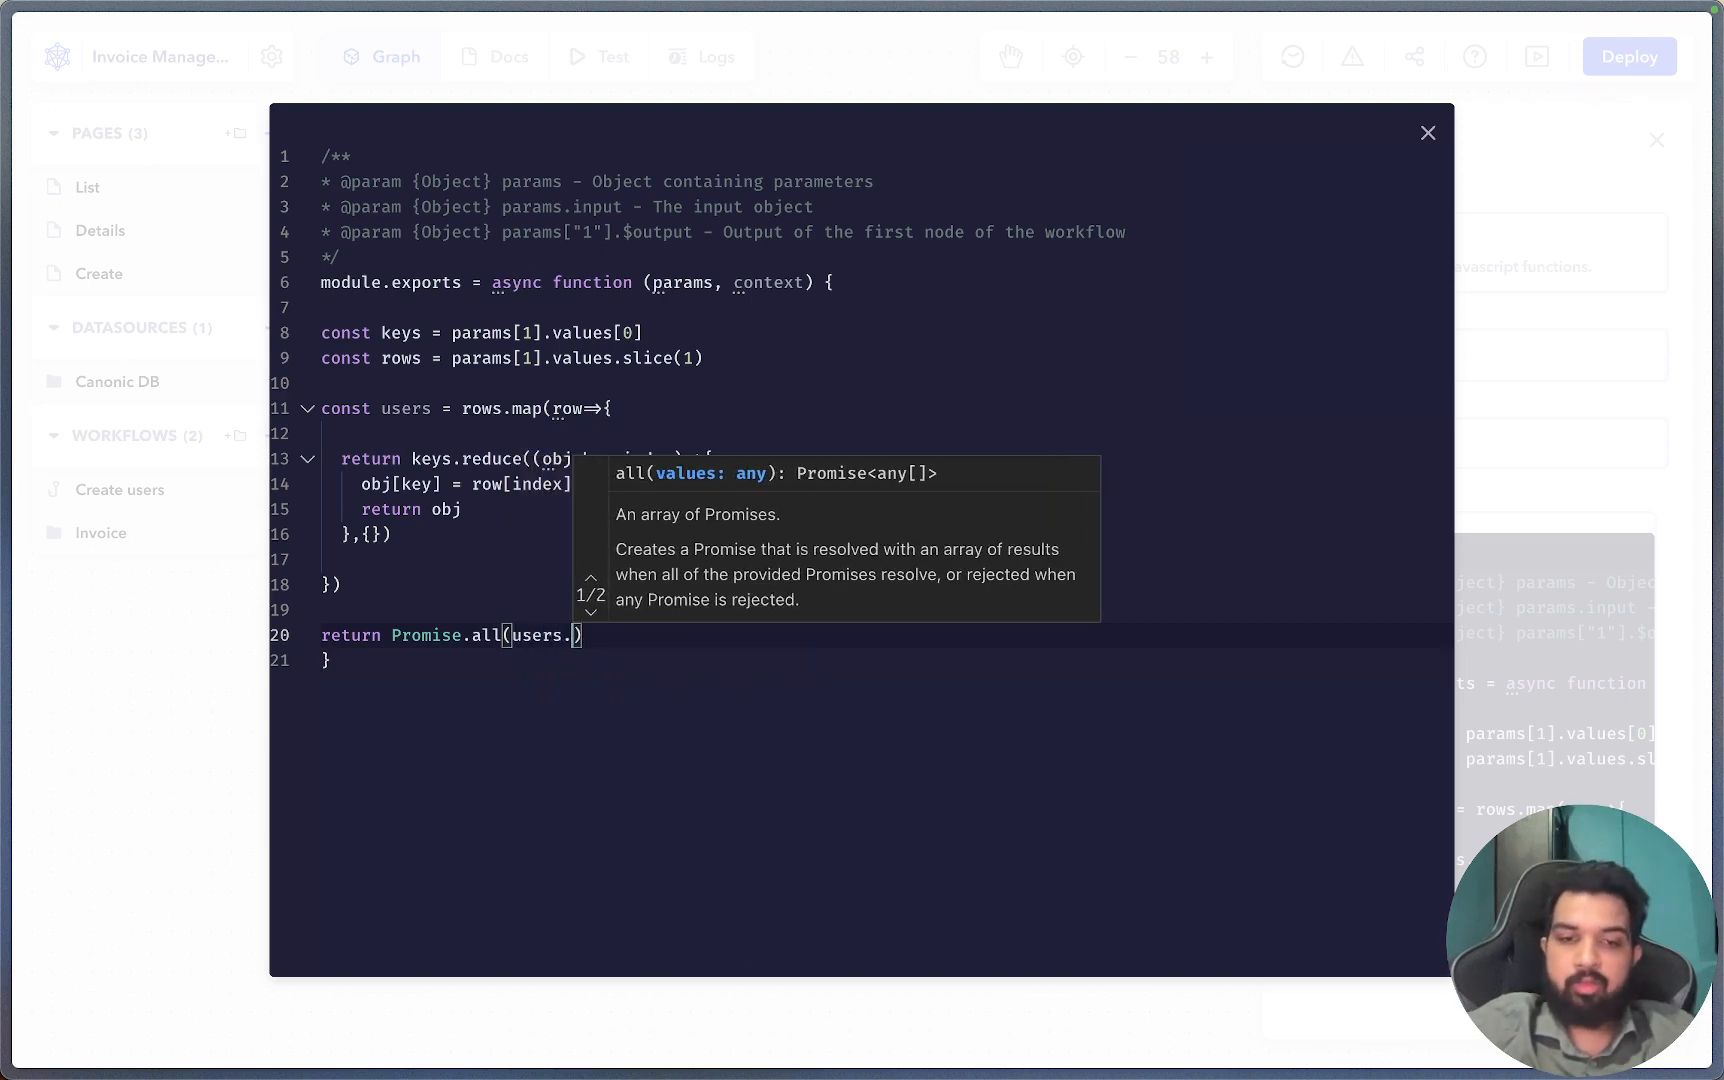
pyautogui.write('p(async')
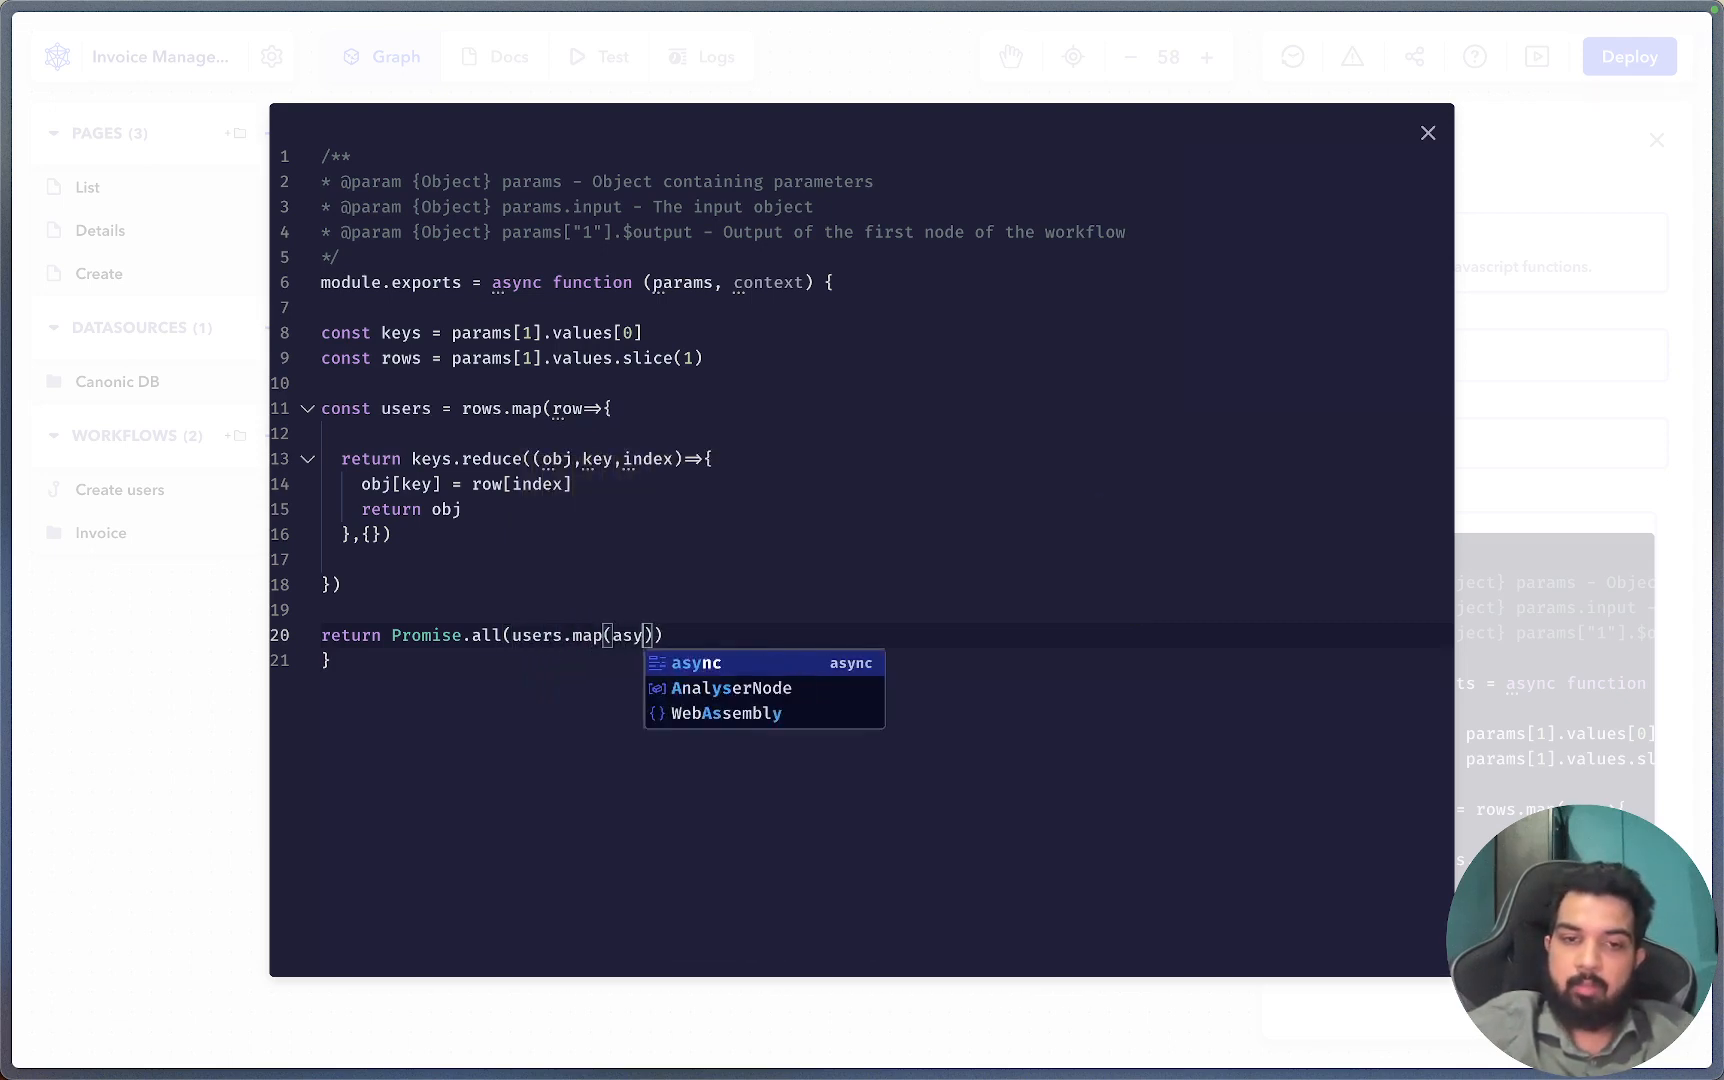
pyautogui.write('(')
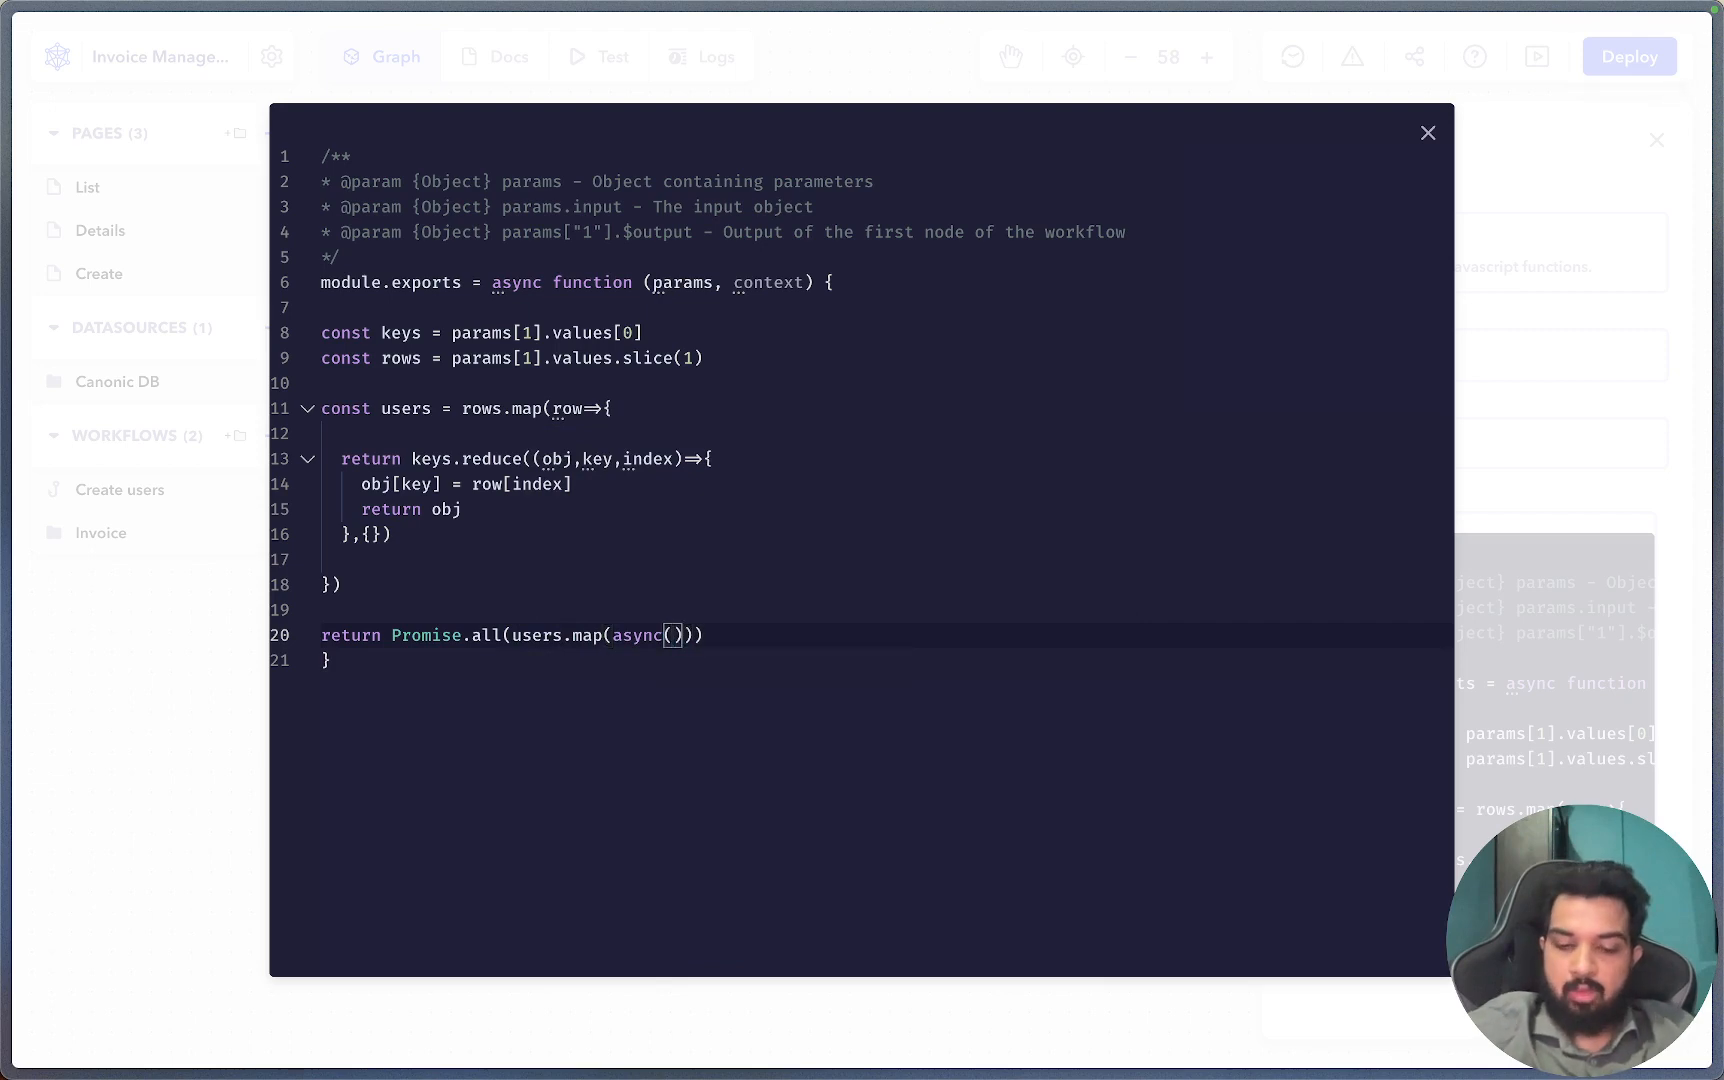
pyautogui.write('user)')
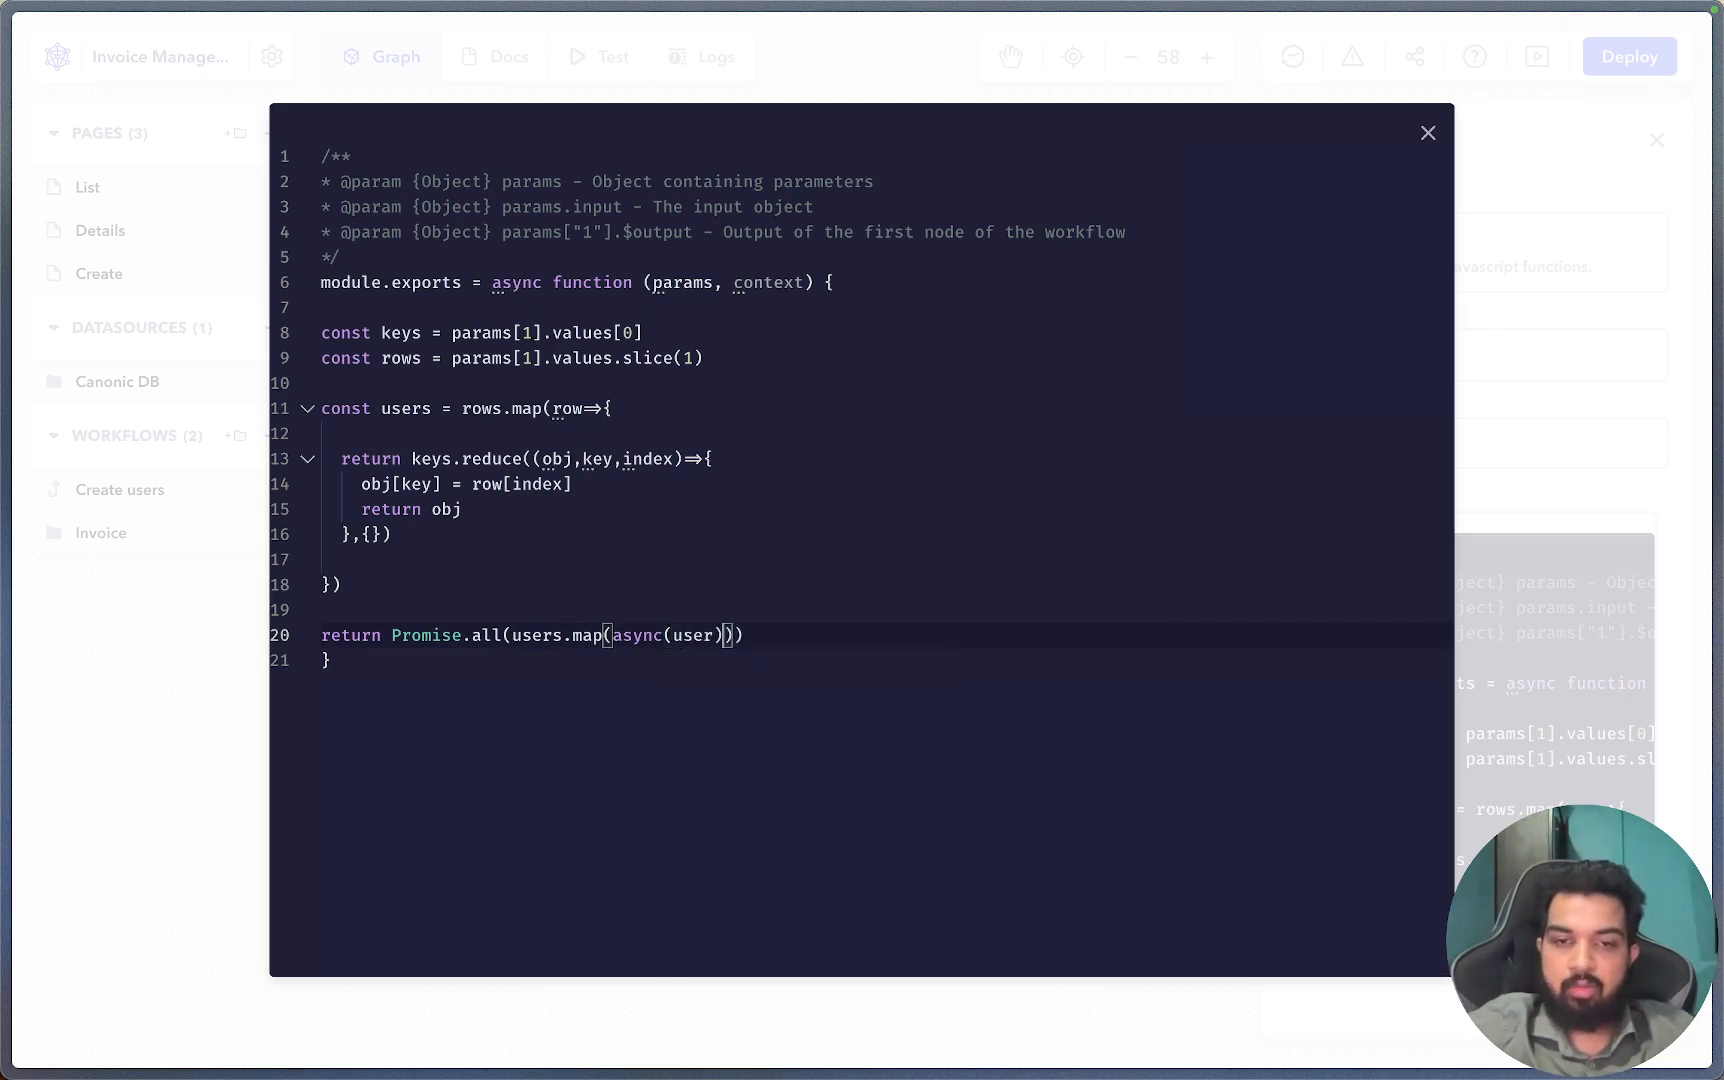
pyautogui.write('=>{')
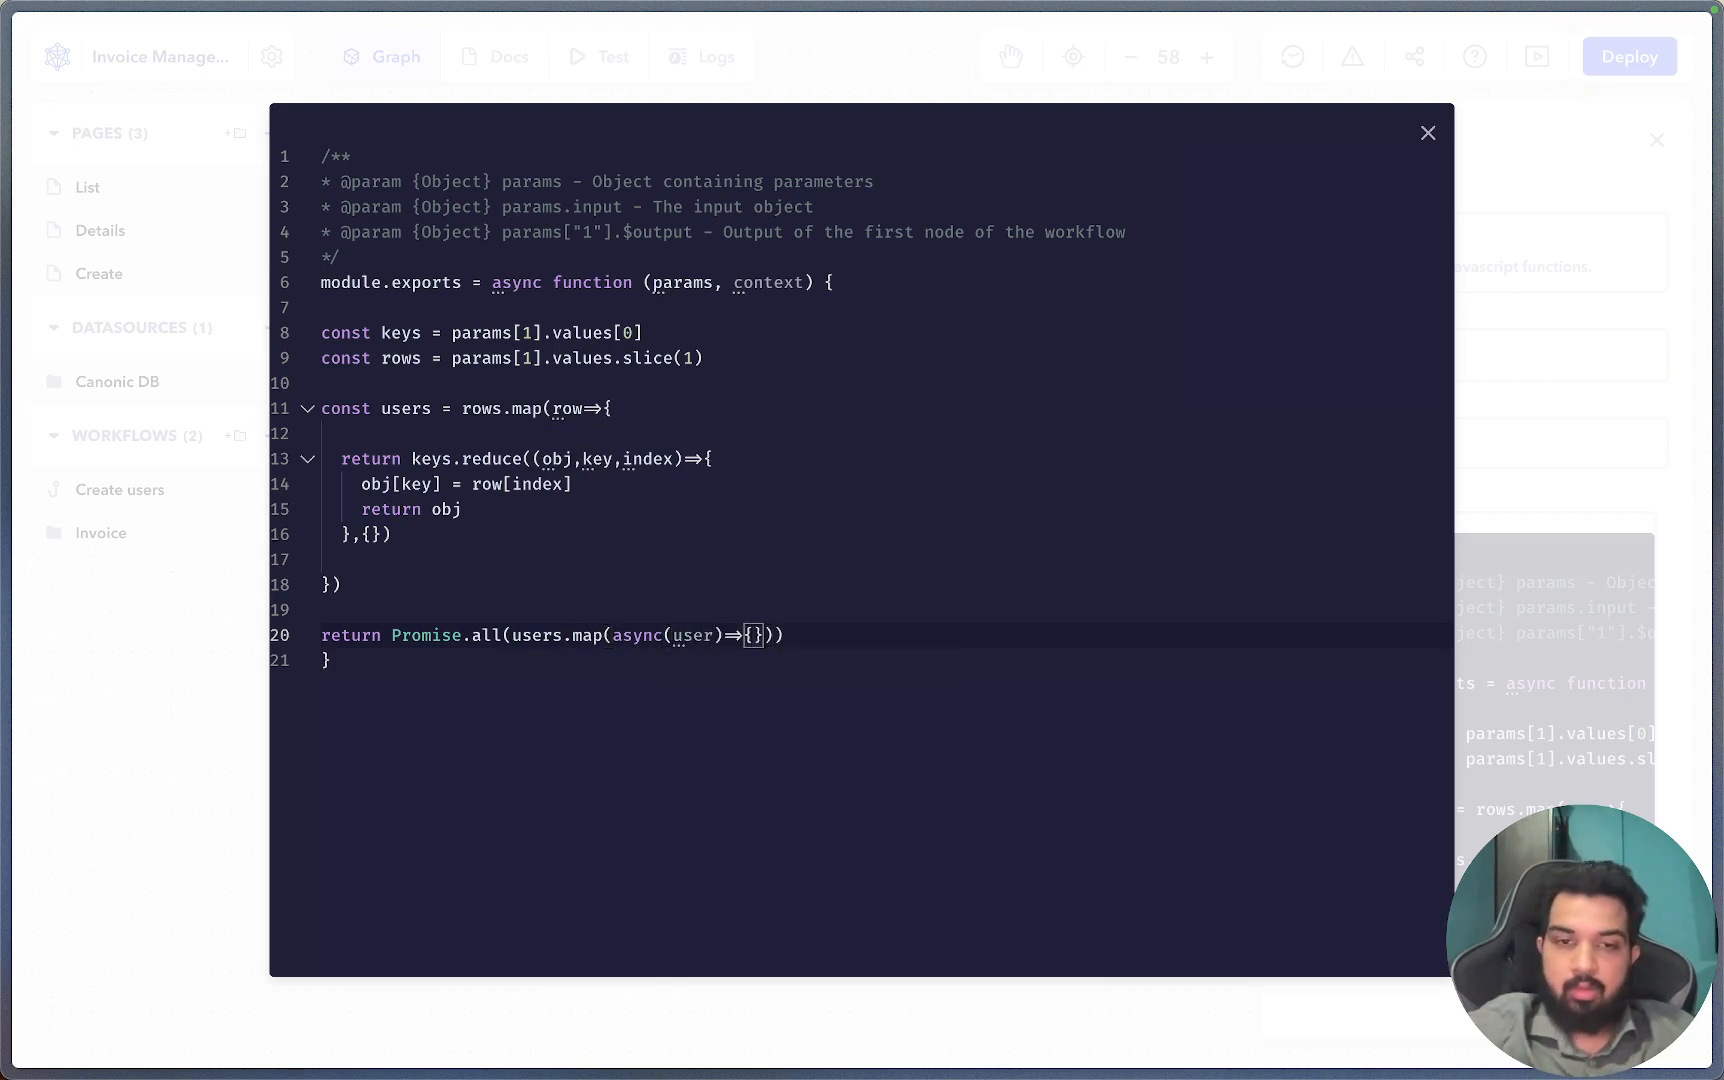
pyautogui.press('Return')
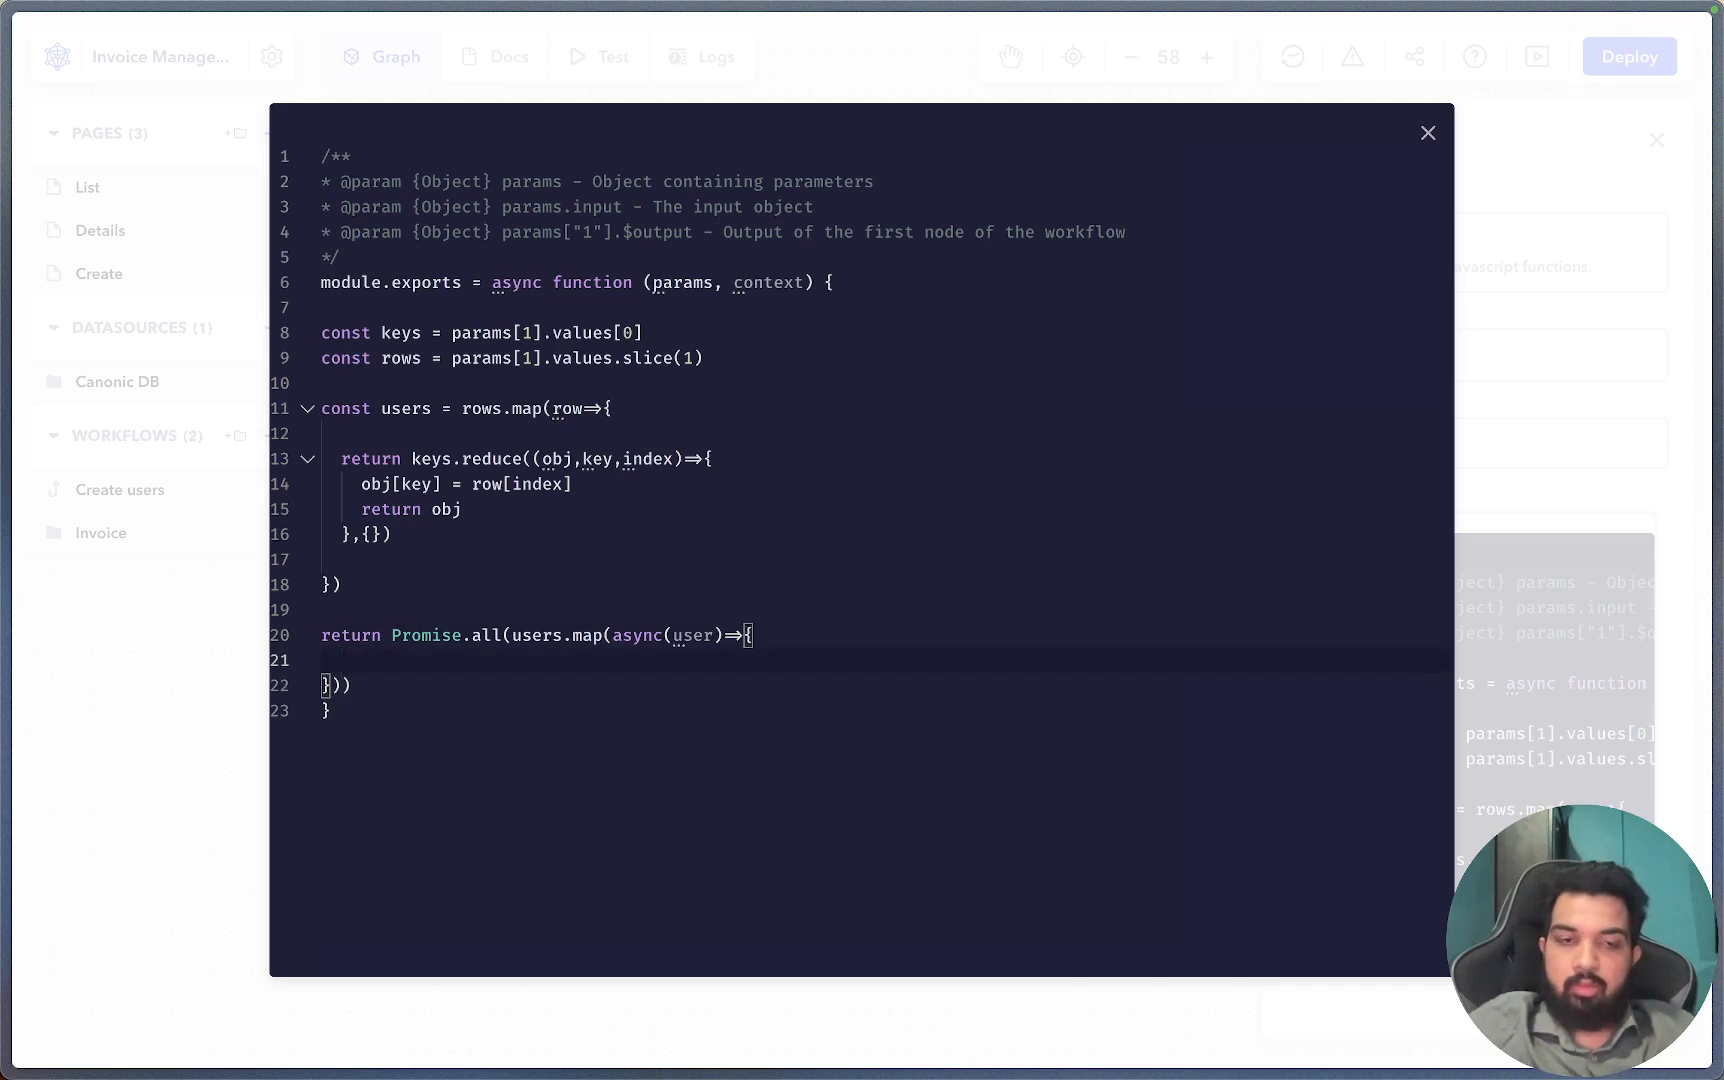
pyautogui.write('return singu')
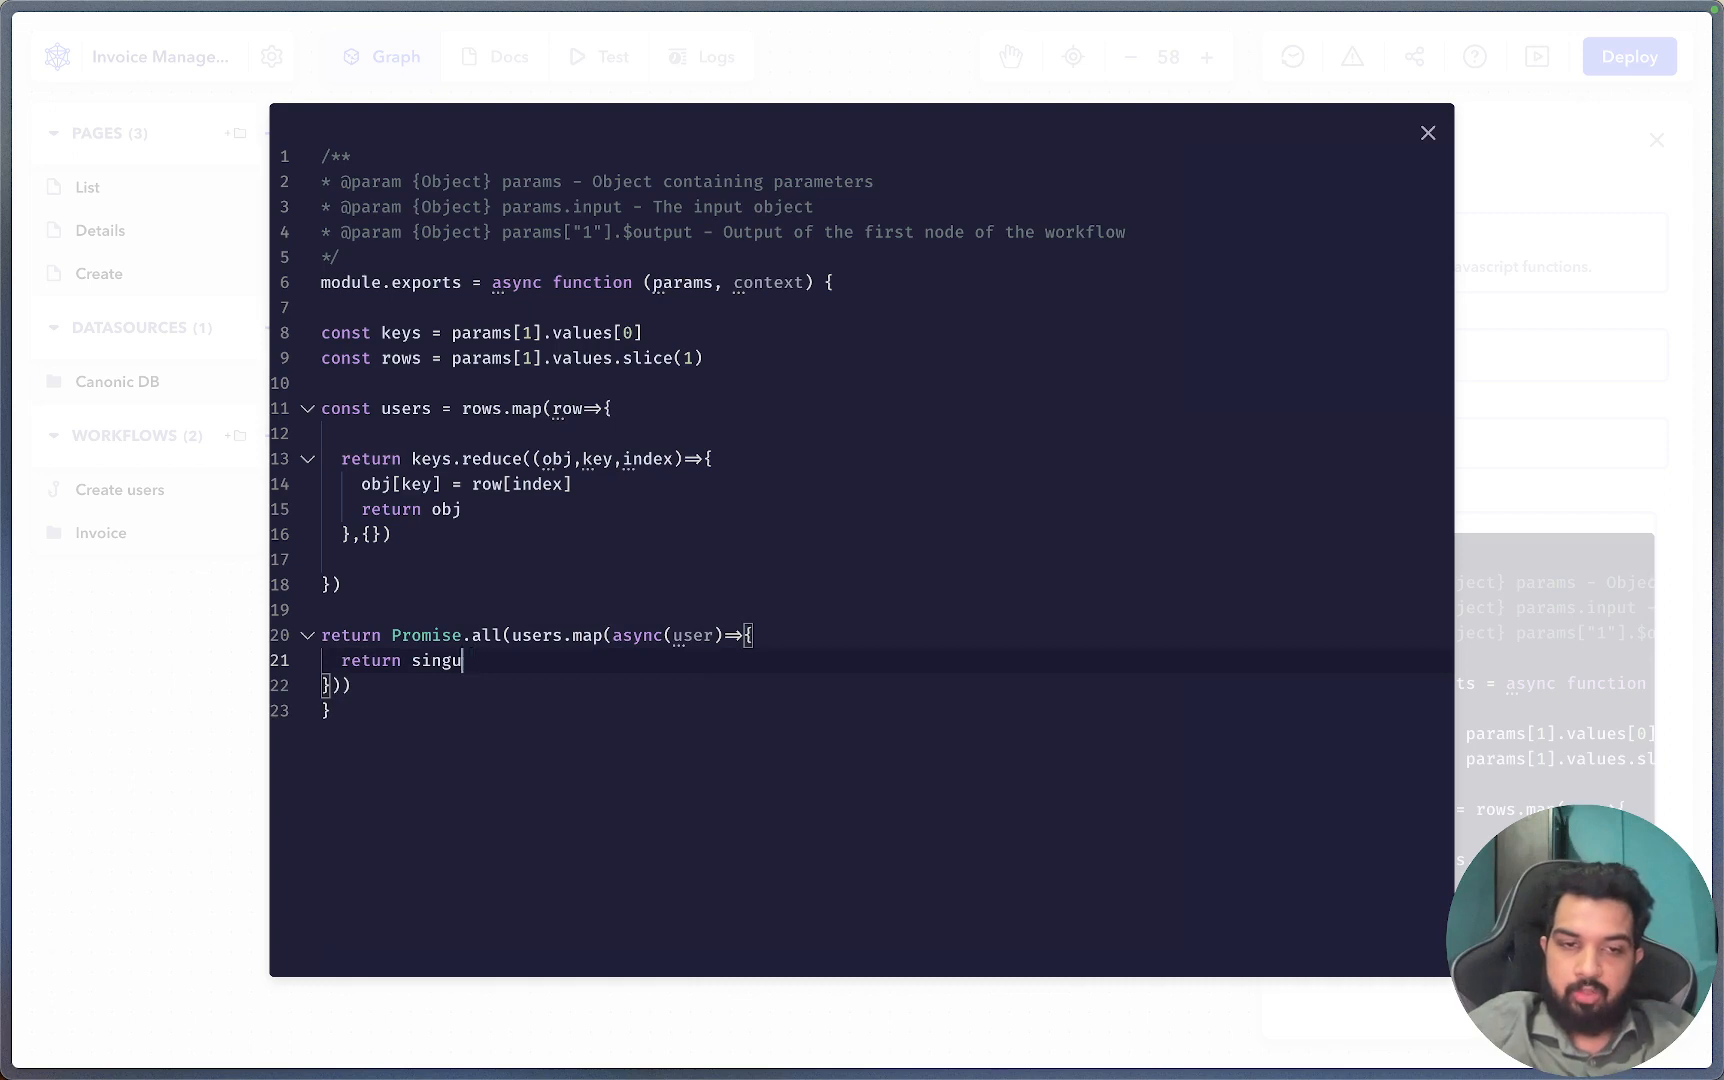
pyautogui.press('BackSpace')
pyautogui.press('BackSpace')
pyautogui.press('BackSpace')
pyautogui.press('BackSpace')
pyautogui.write('ignup(')
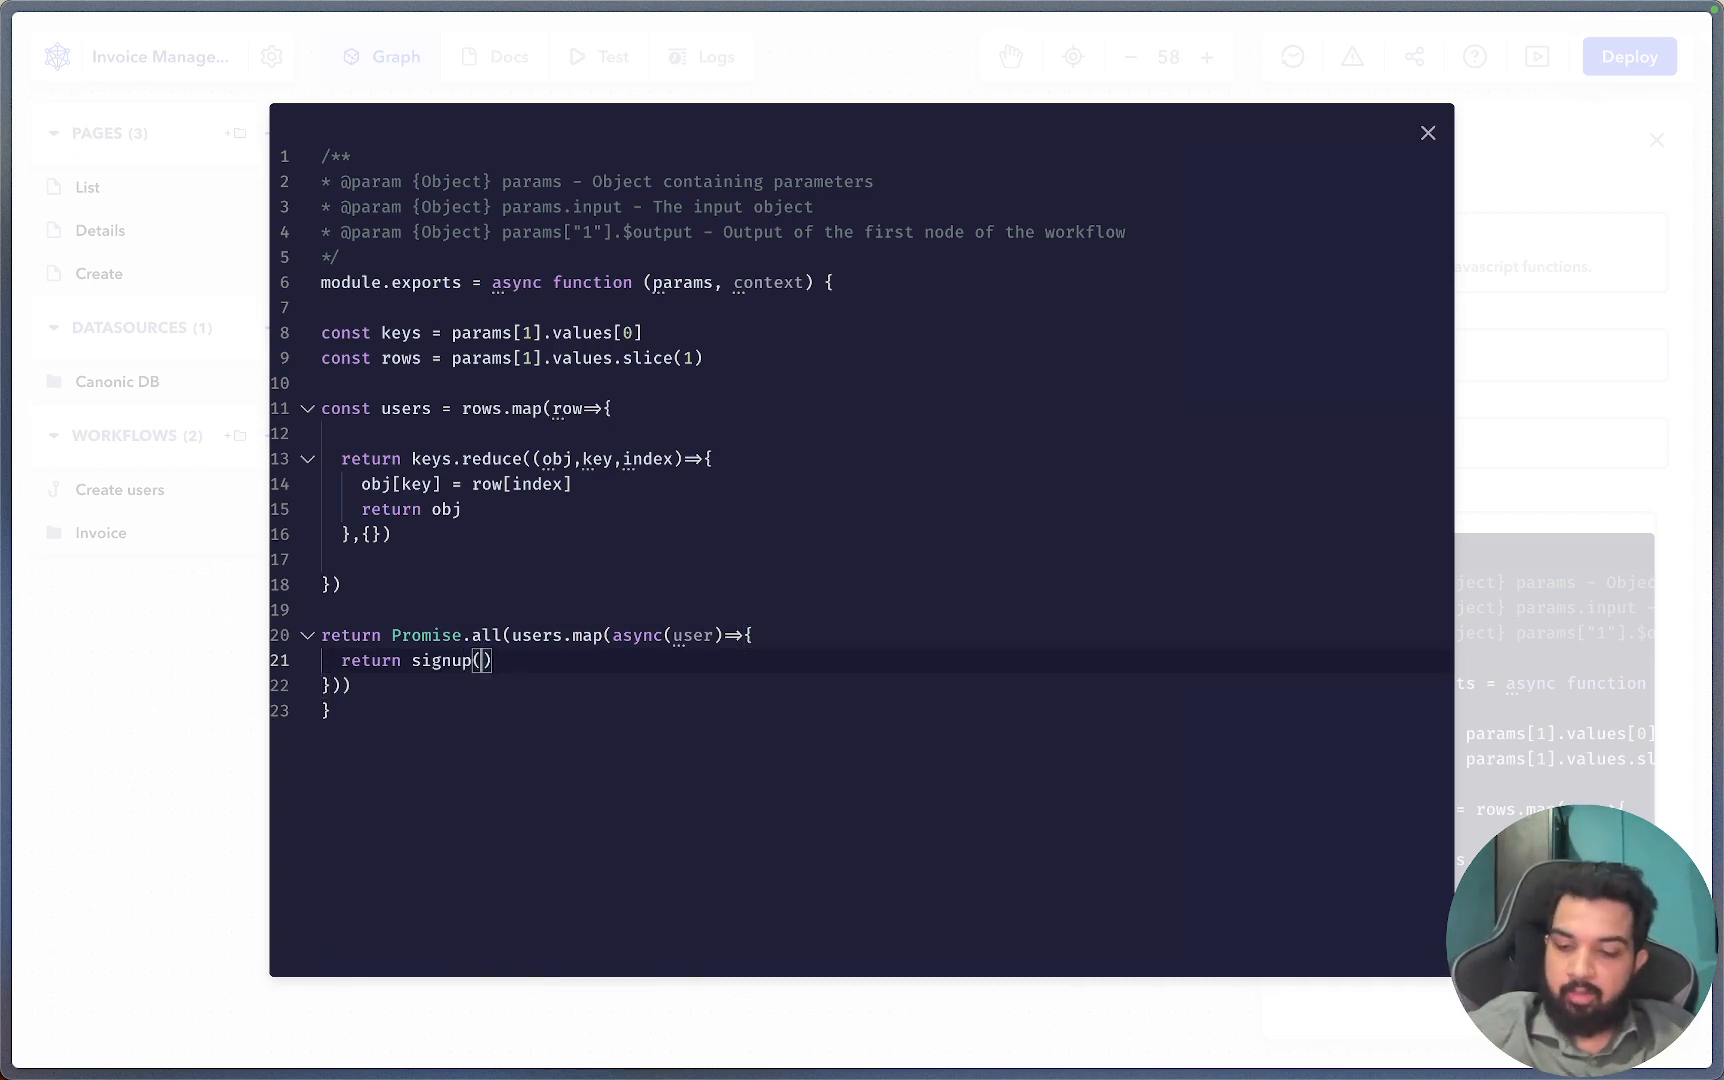
pyautogui.write('{')
pyautogui.press('Return')
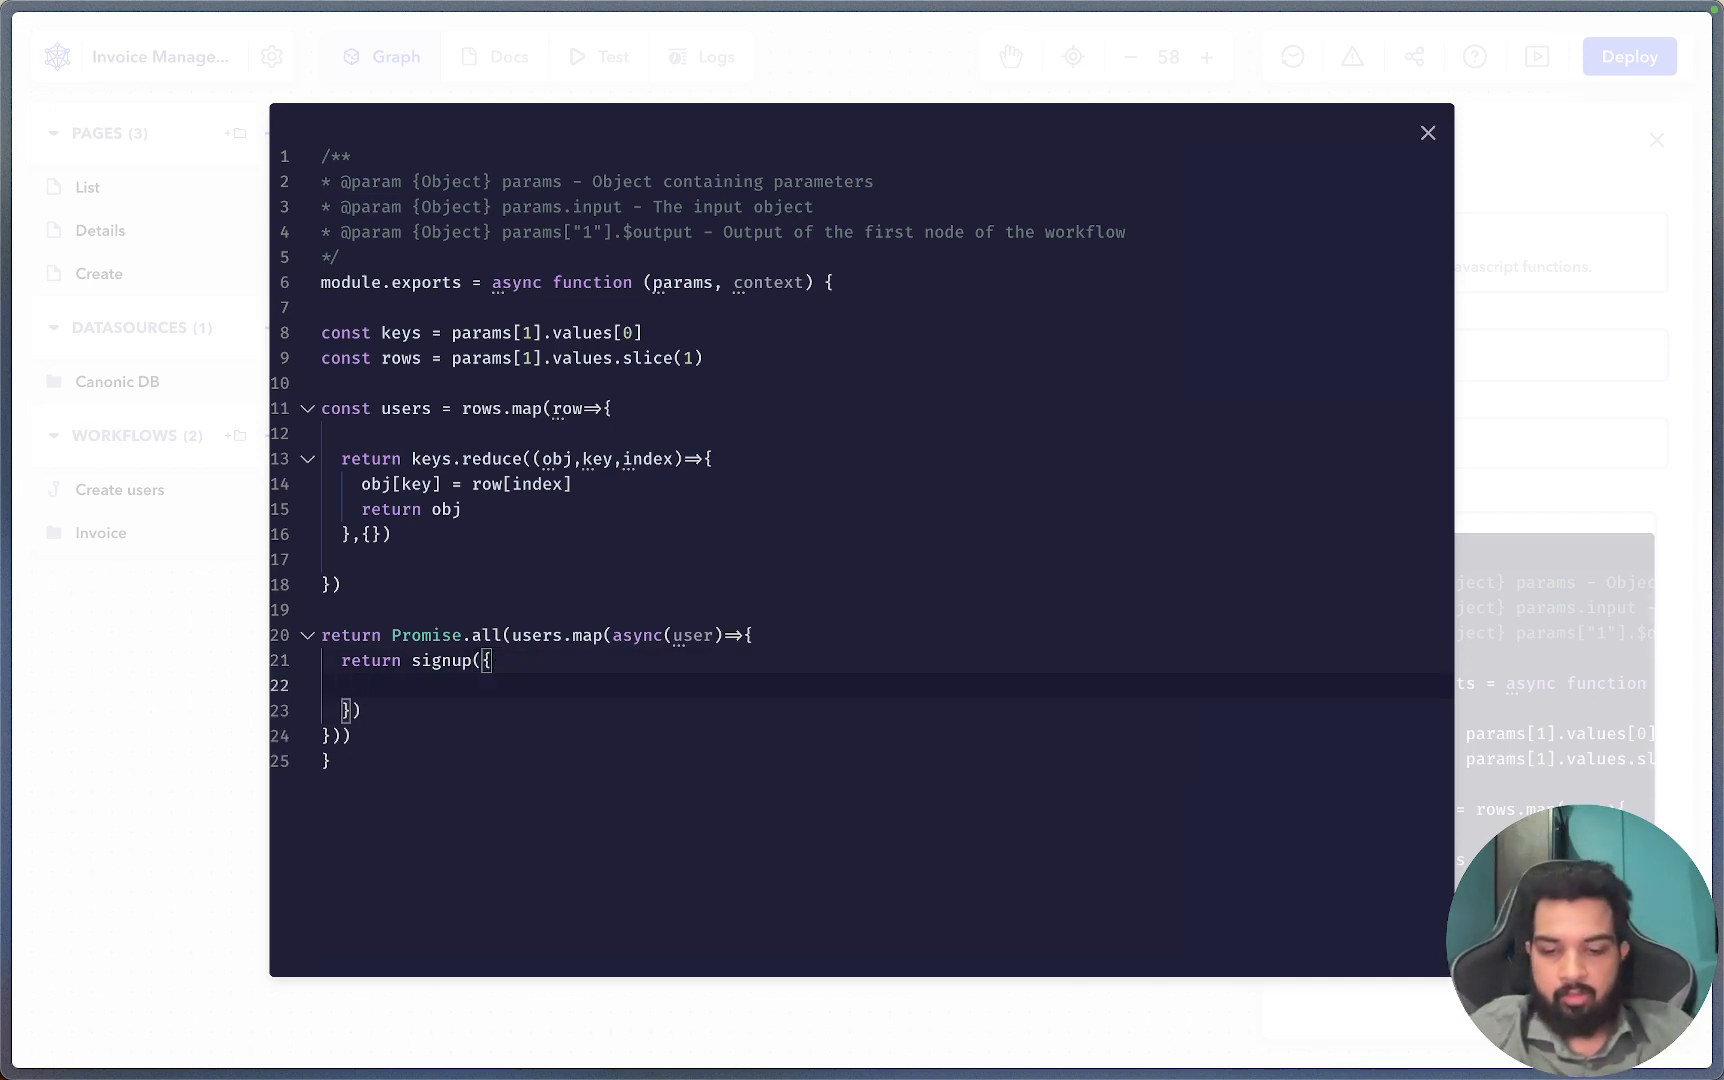
pyautogui.write('email:')
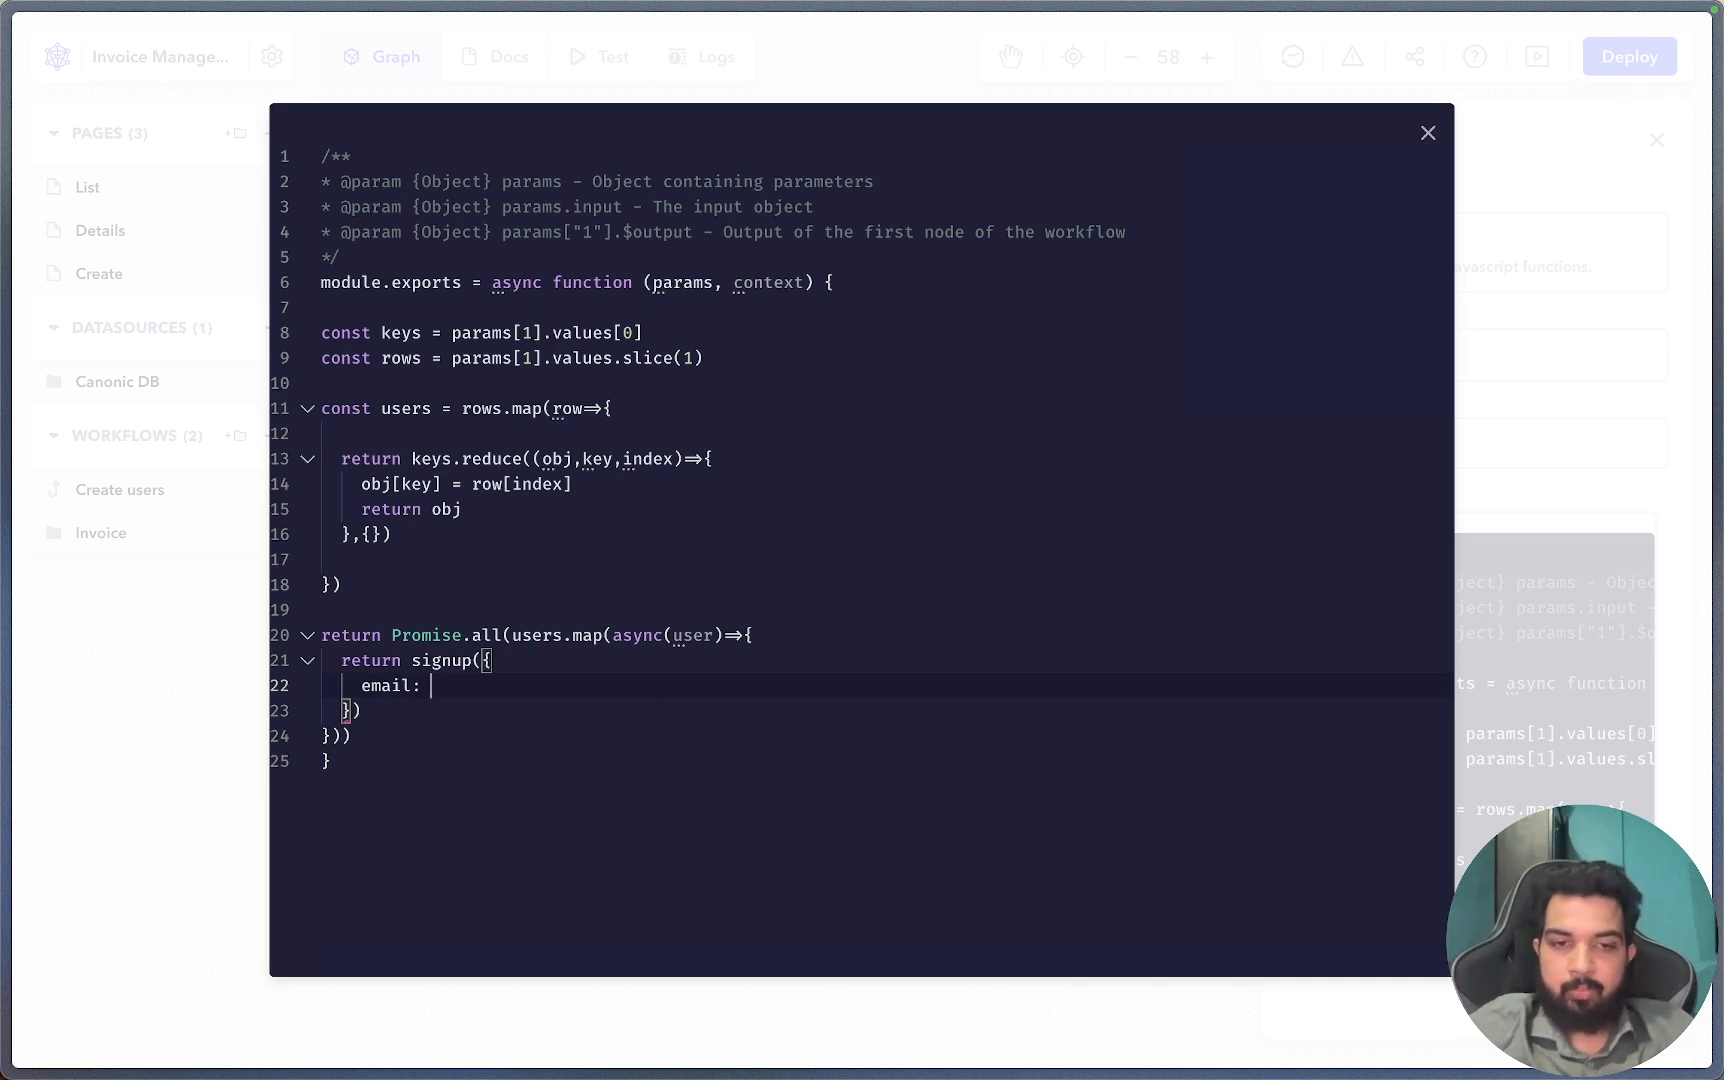
pyautogui.write(' user.em')
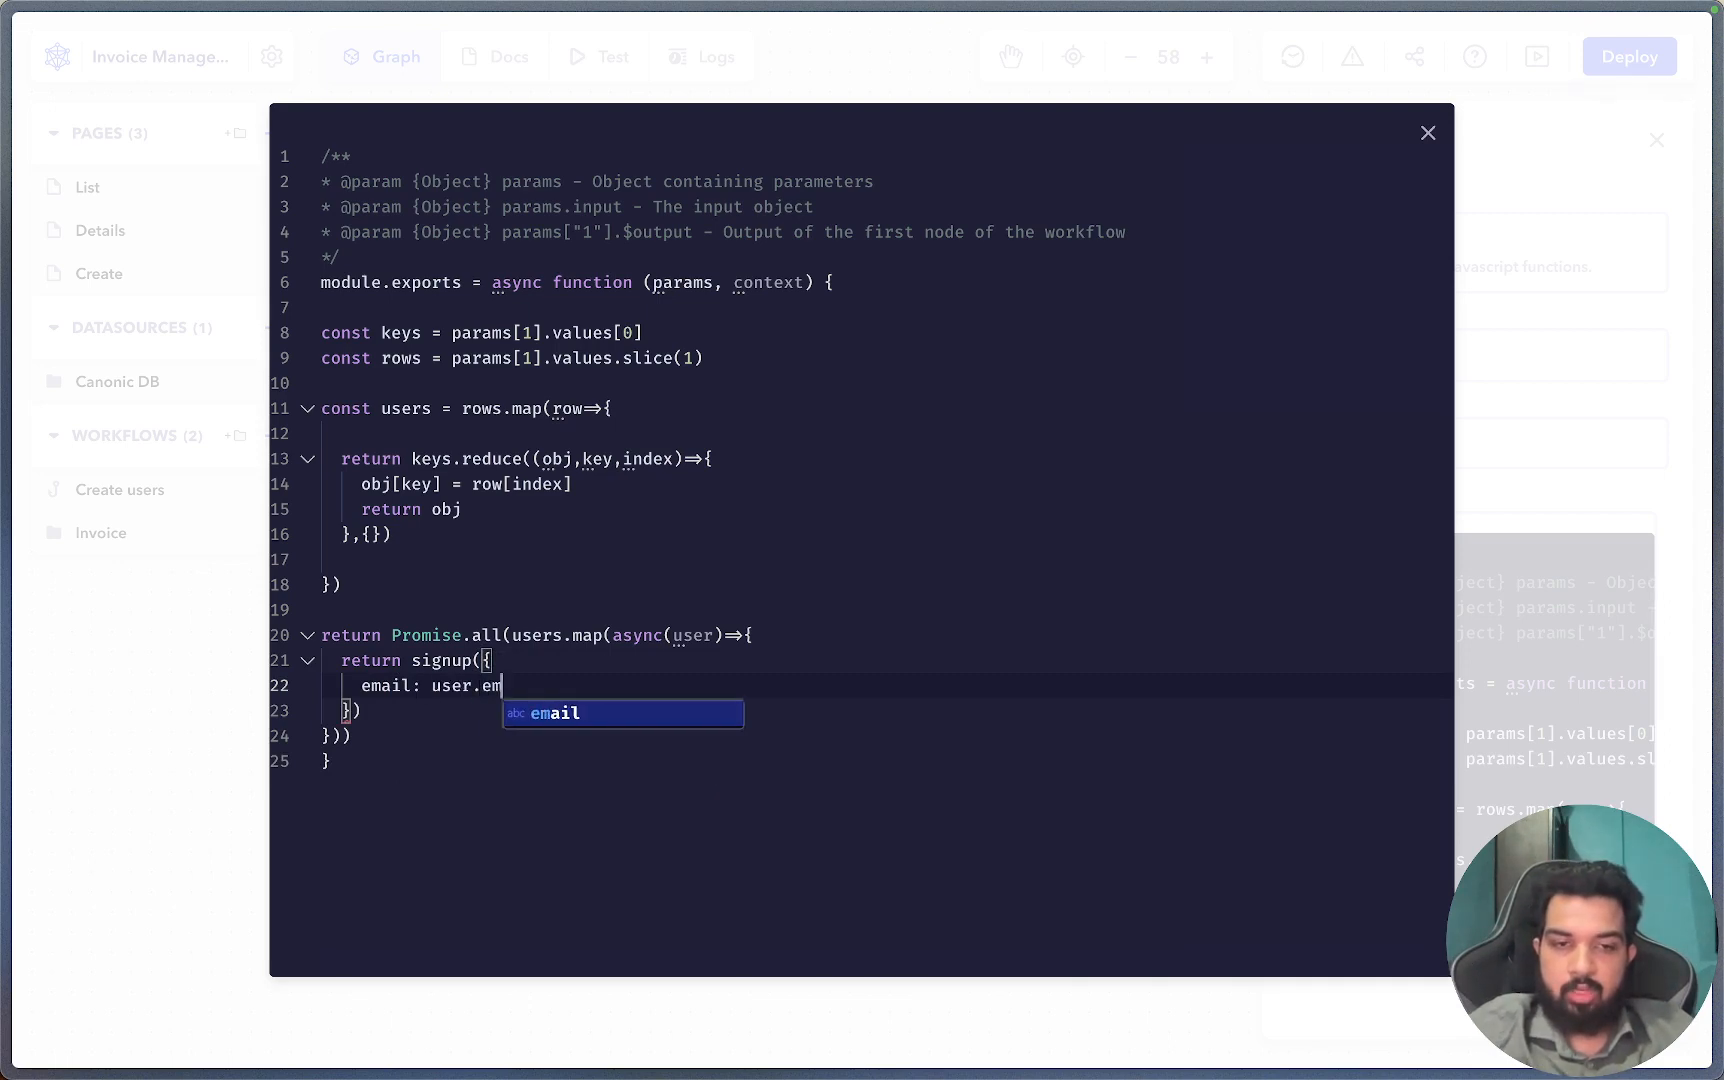
pyautogui.write('ail,')
# Add name: user.name, password: user.password and roles: user.role to the signup object.
pyautogui.press('Return')
pyautogui.write('na')
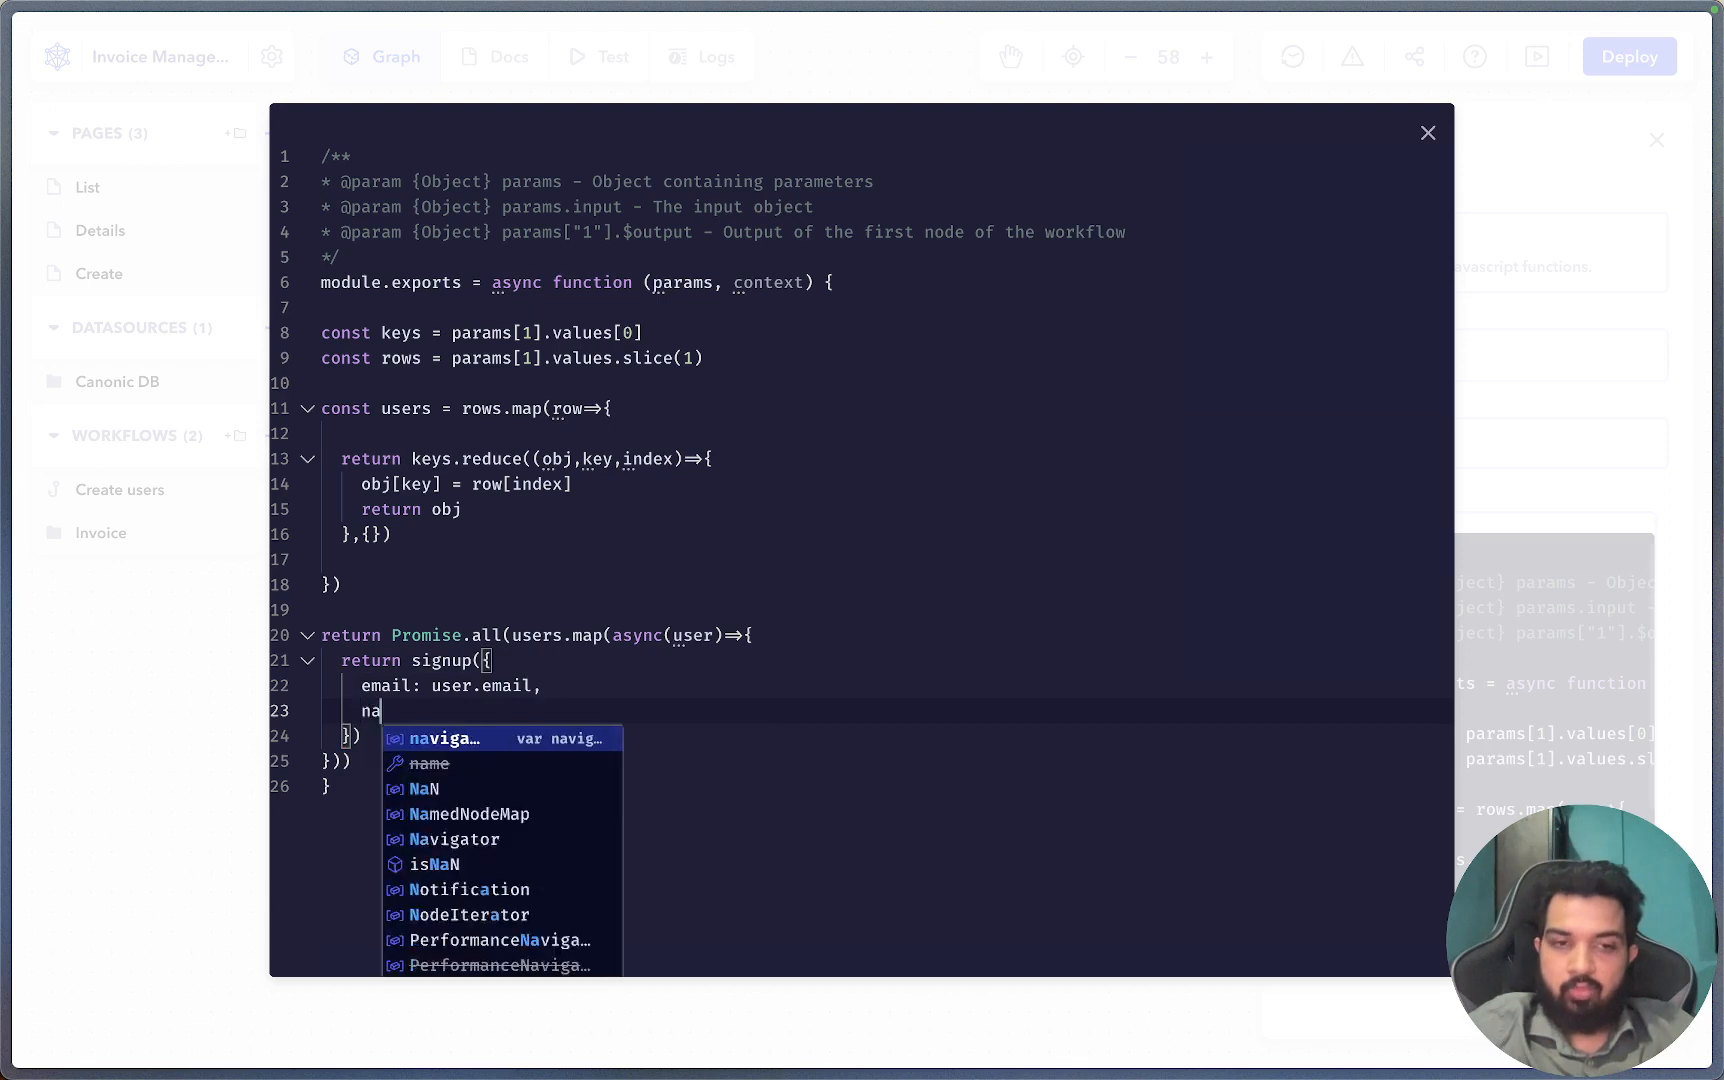
pyautogui.write('me:user')
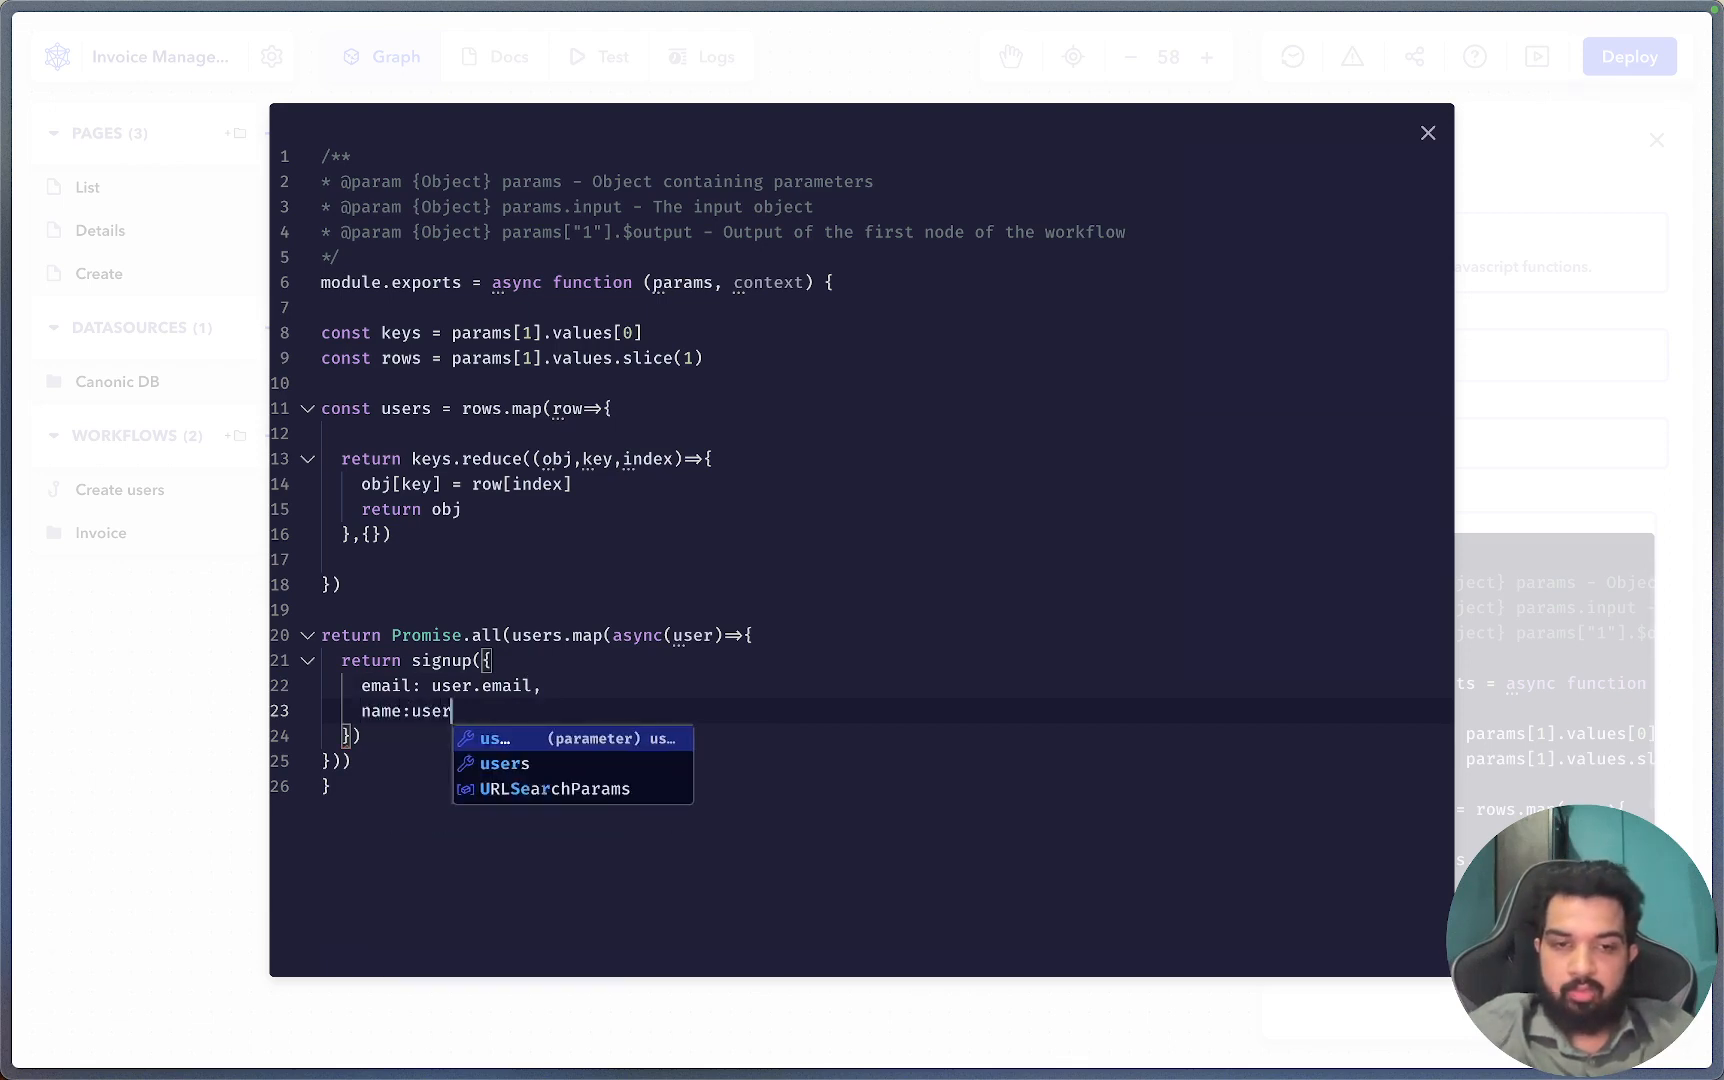
pyautogui.write('.')
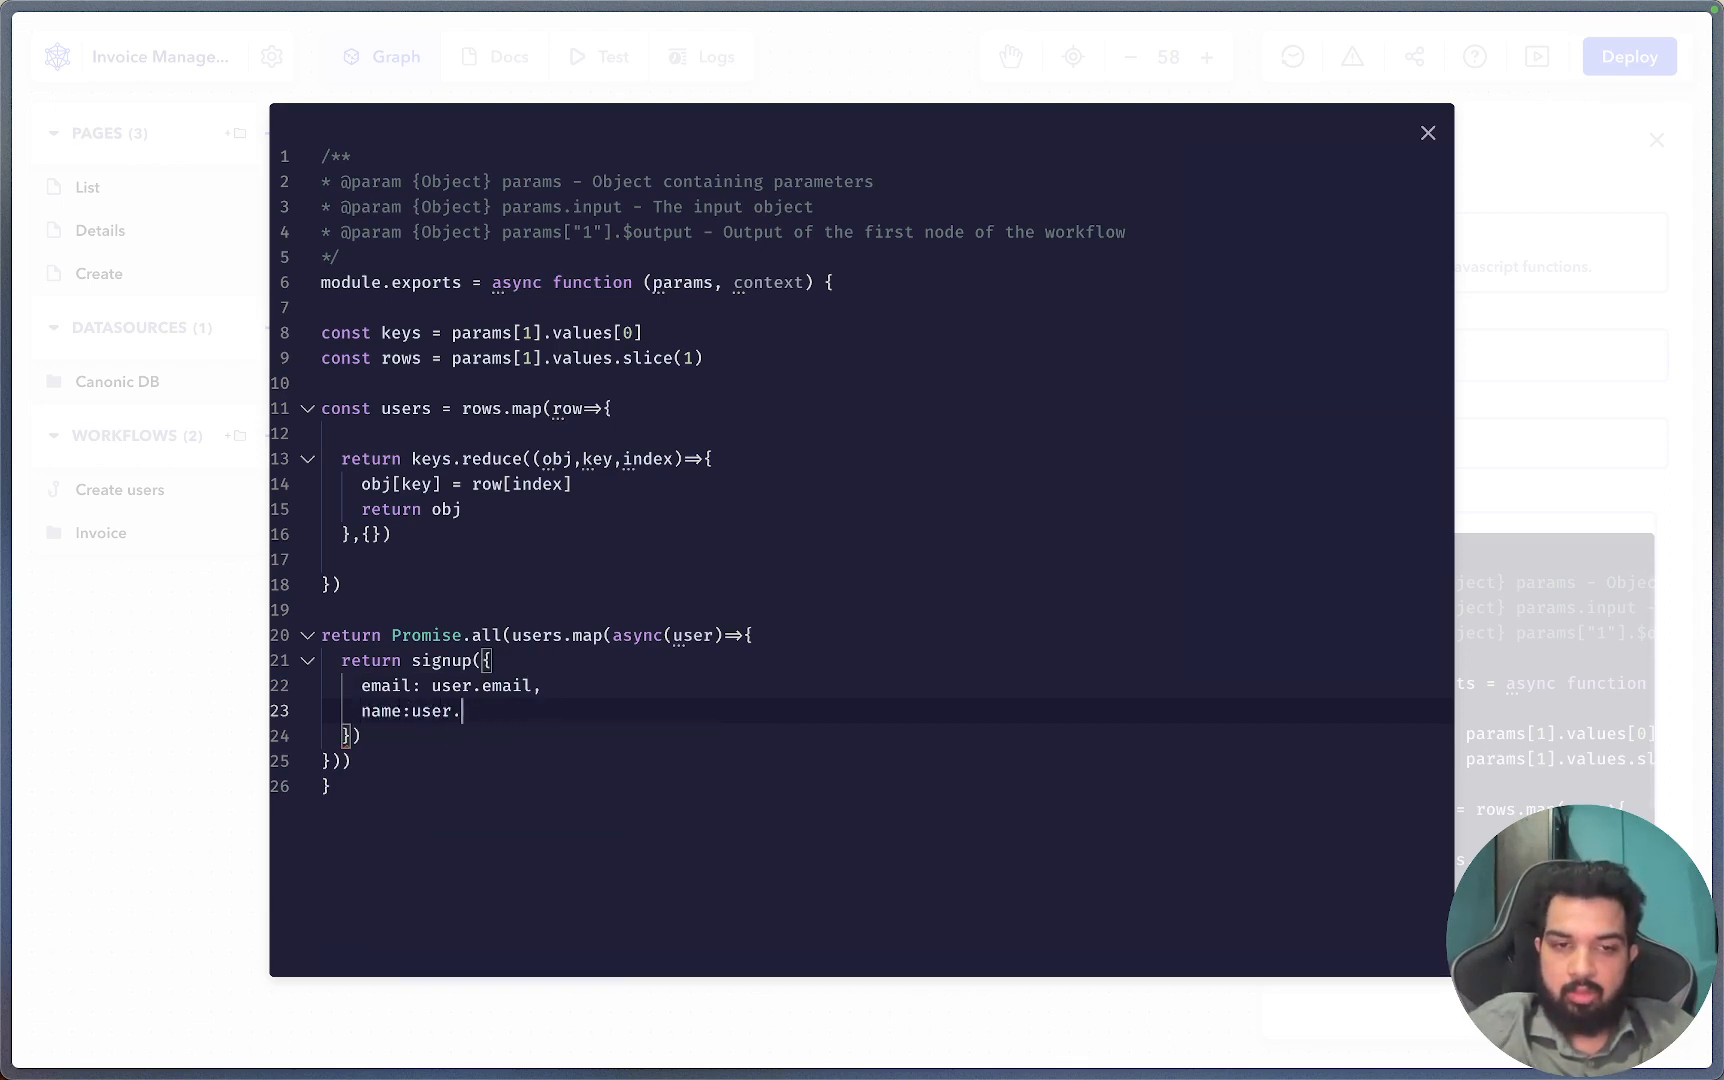
pyautogui.write('name,')
pyautogui.press('Return')
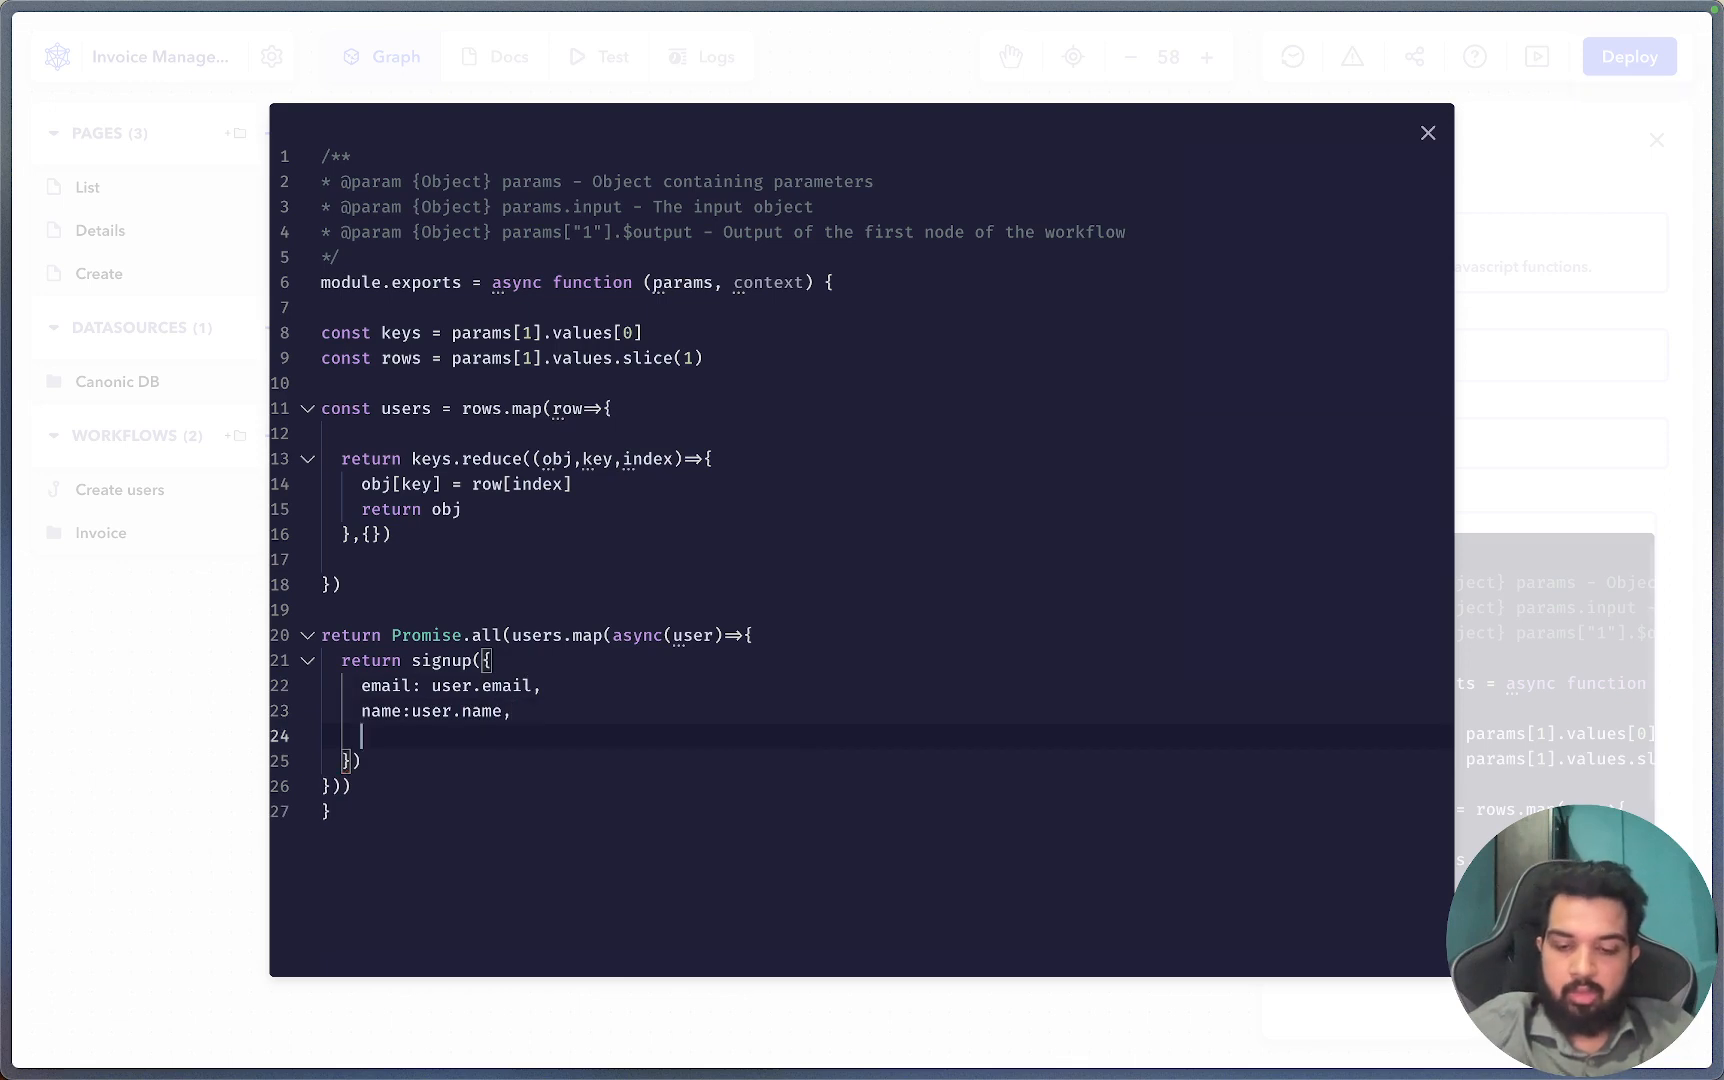
pyautogui.write('password:')
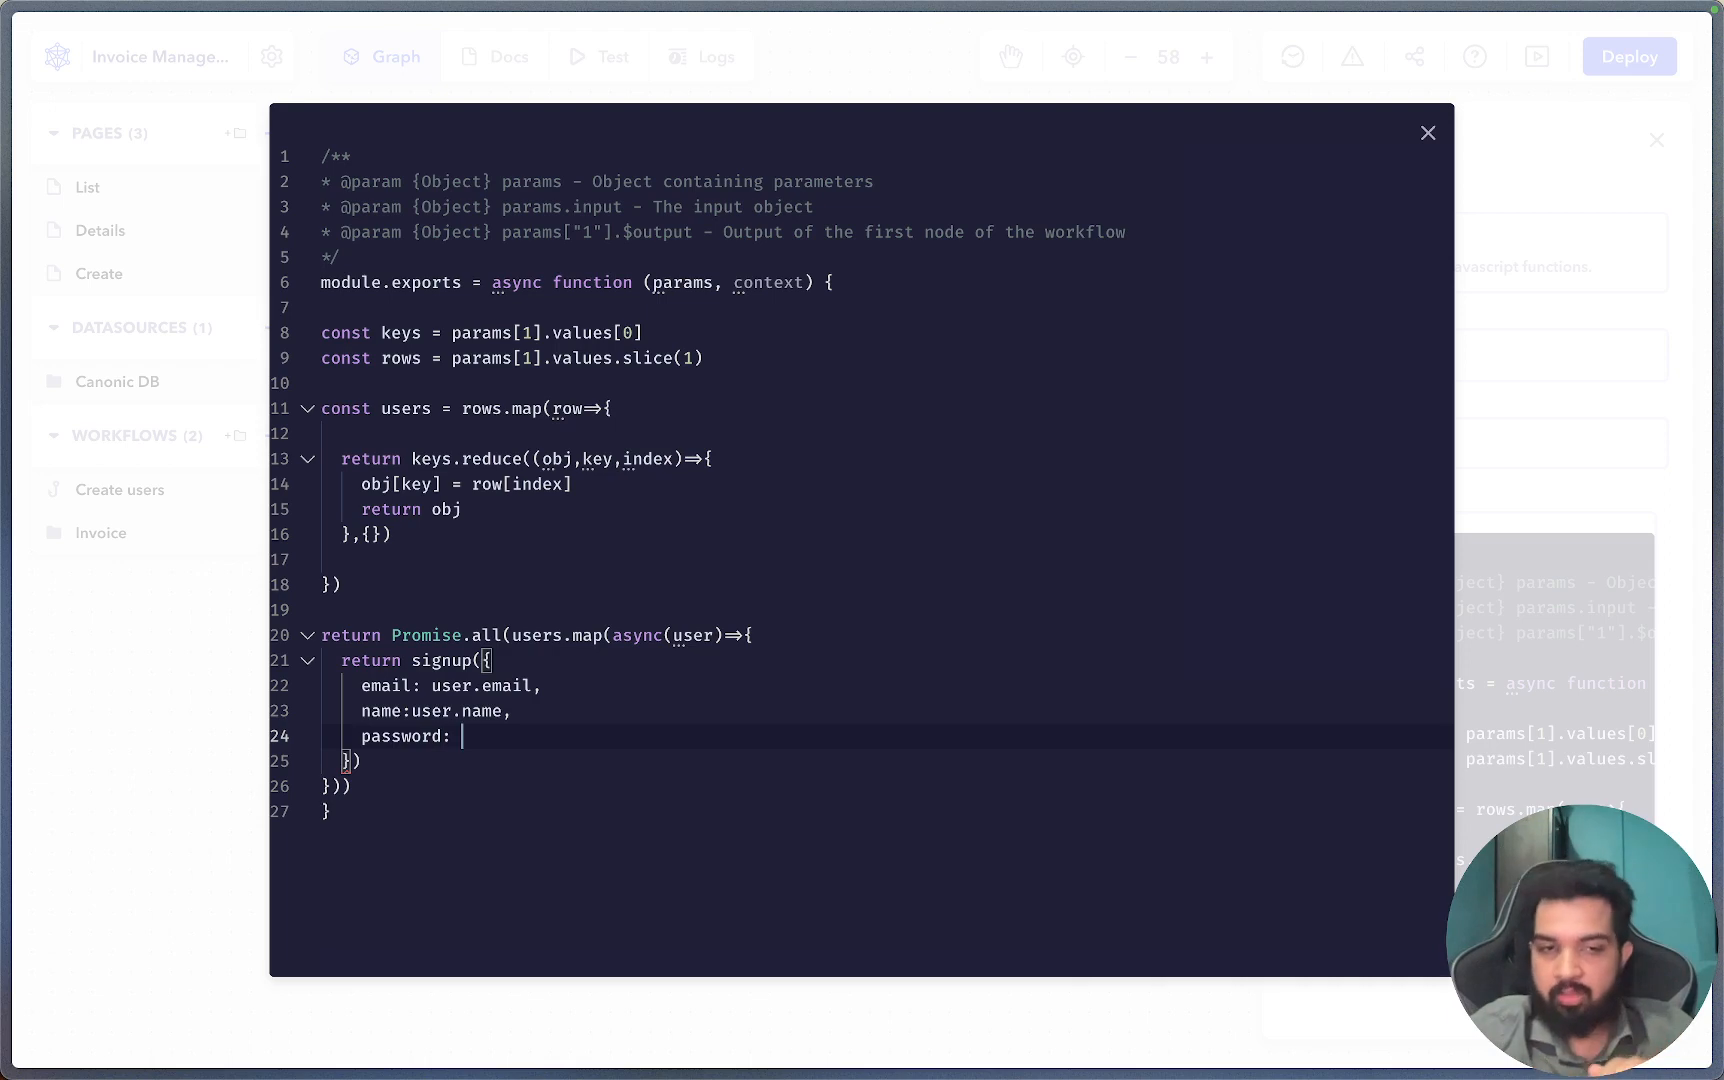
pyautogui.write('user.')
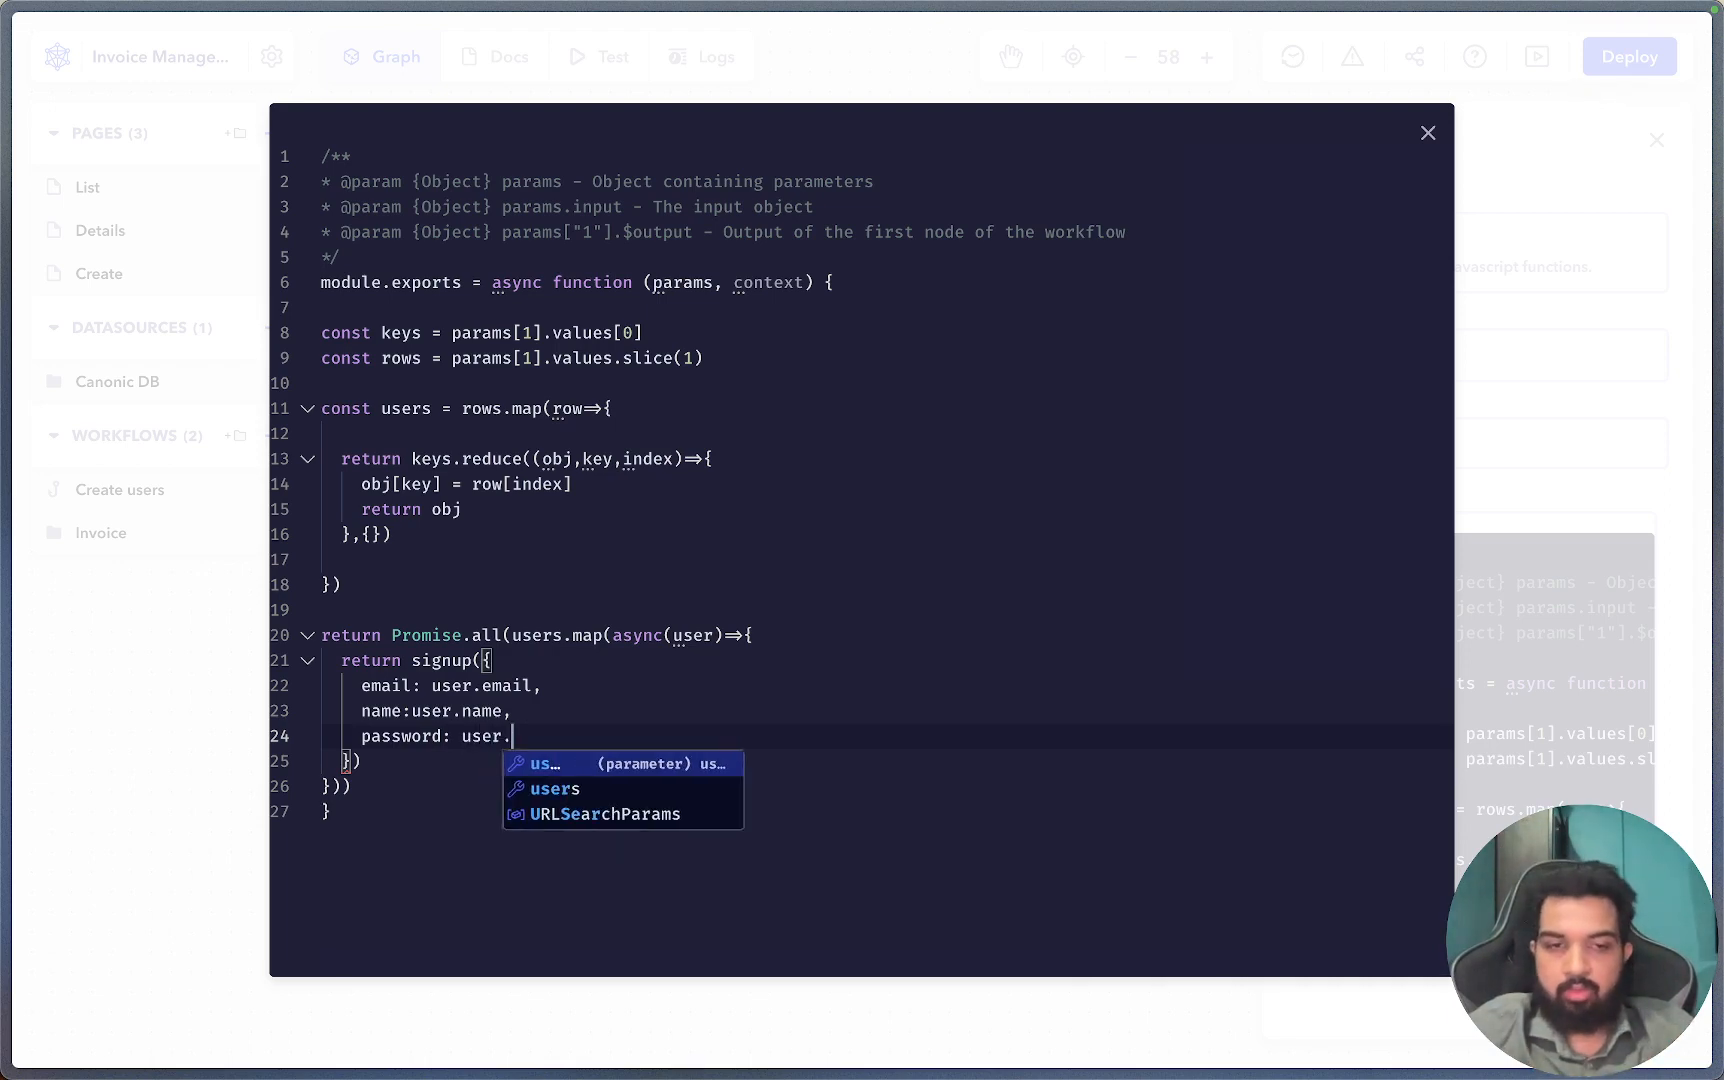
pyautogui.write('password')
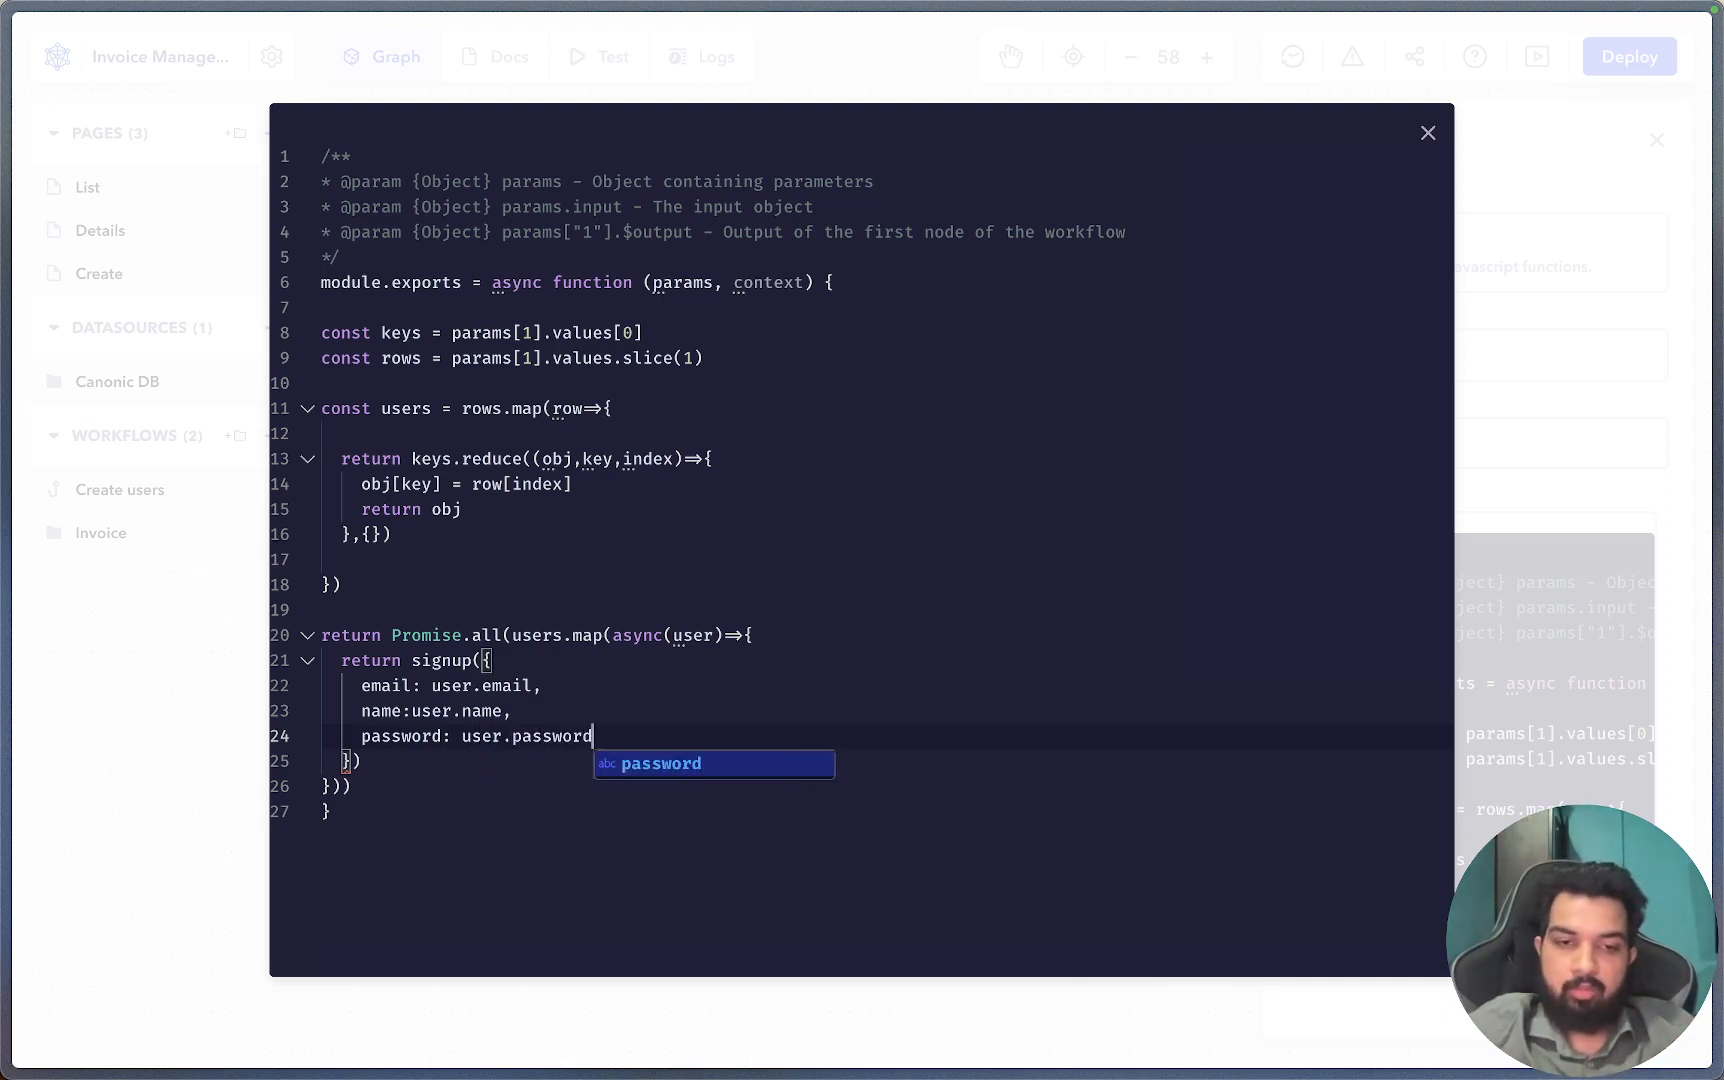
pyautogui.write(',')
pyautogui.press('Return')
pyautogui.write('role')
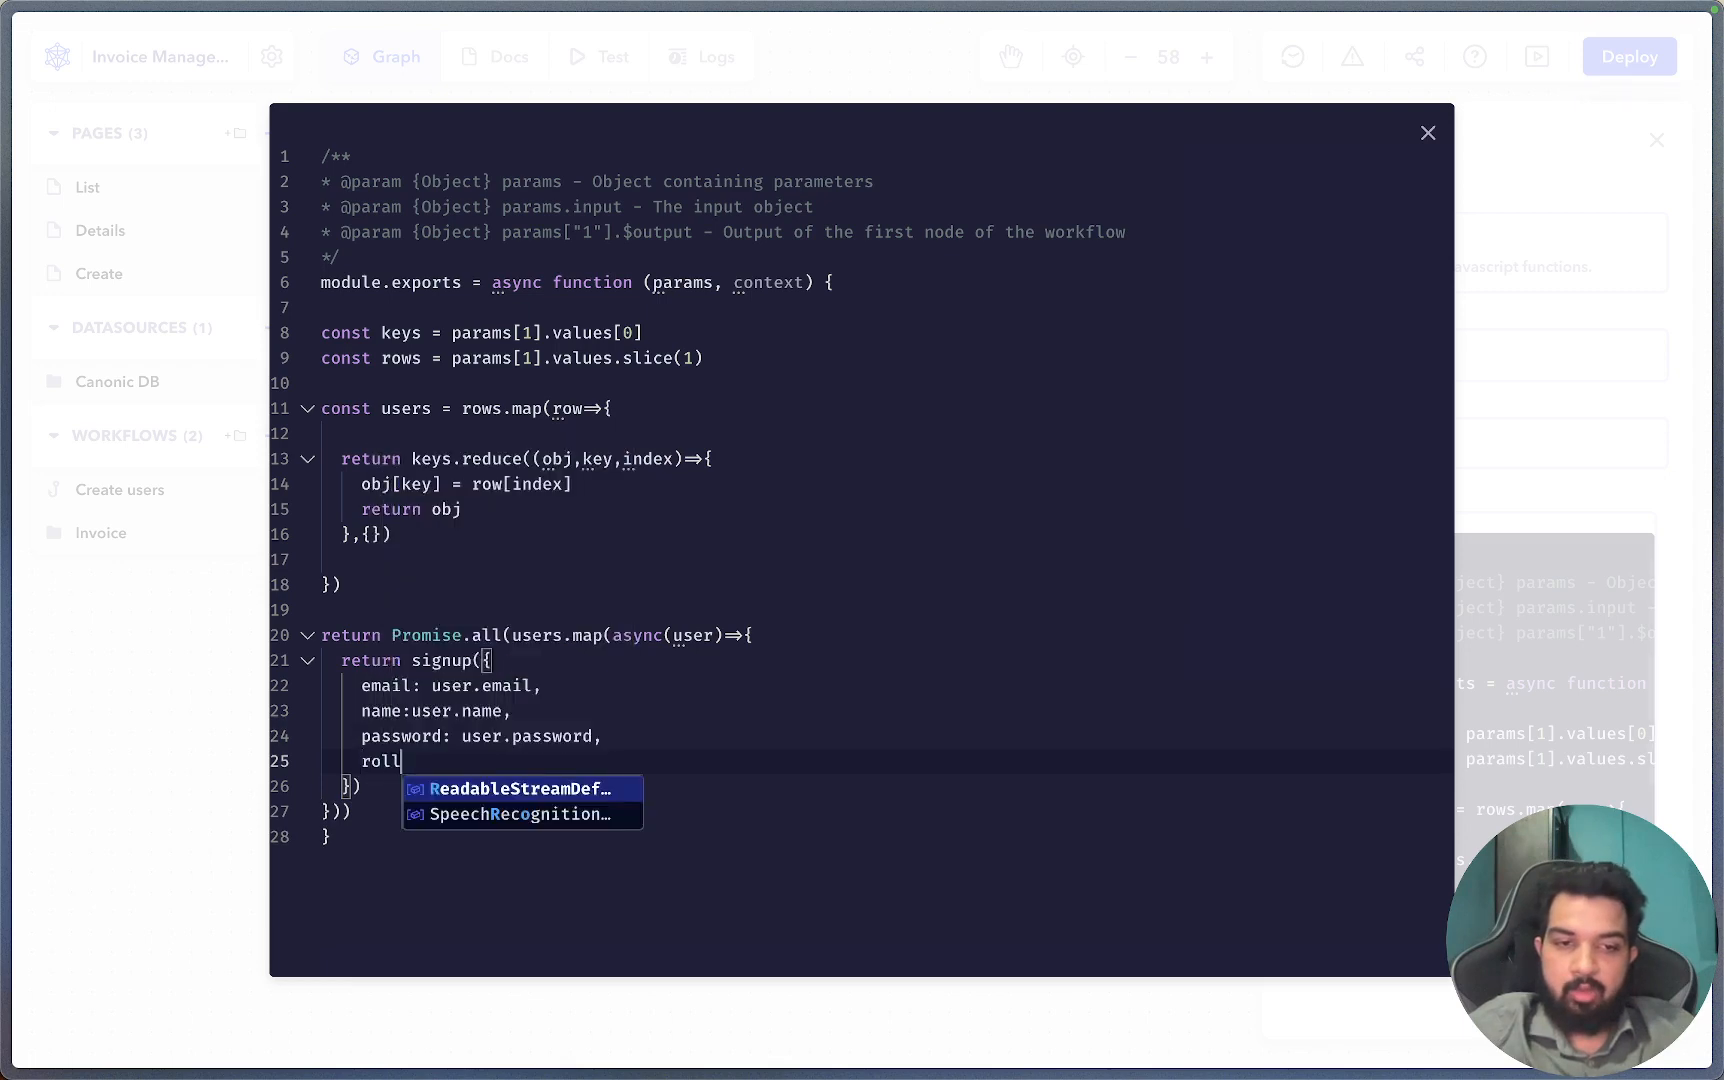
pyautogui.write('s: us')
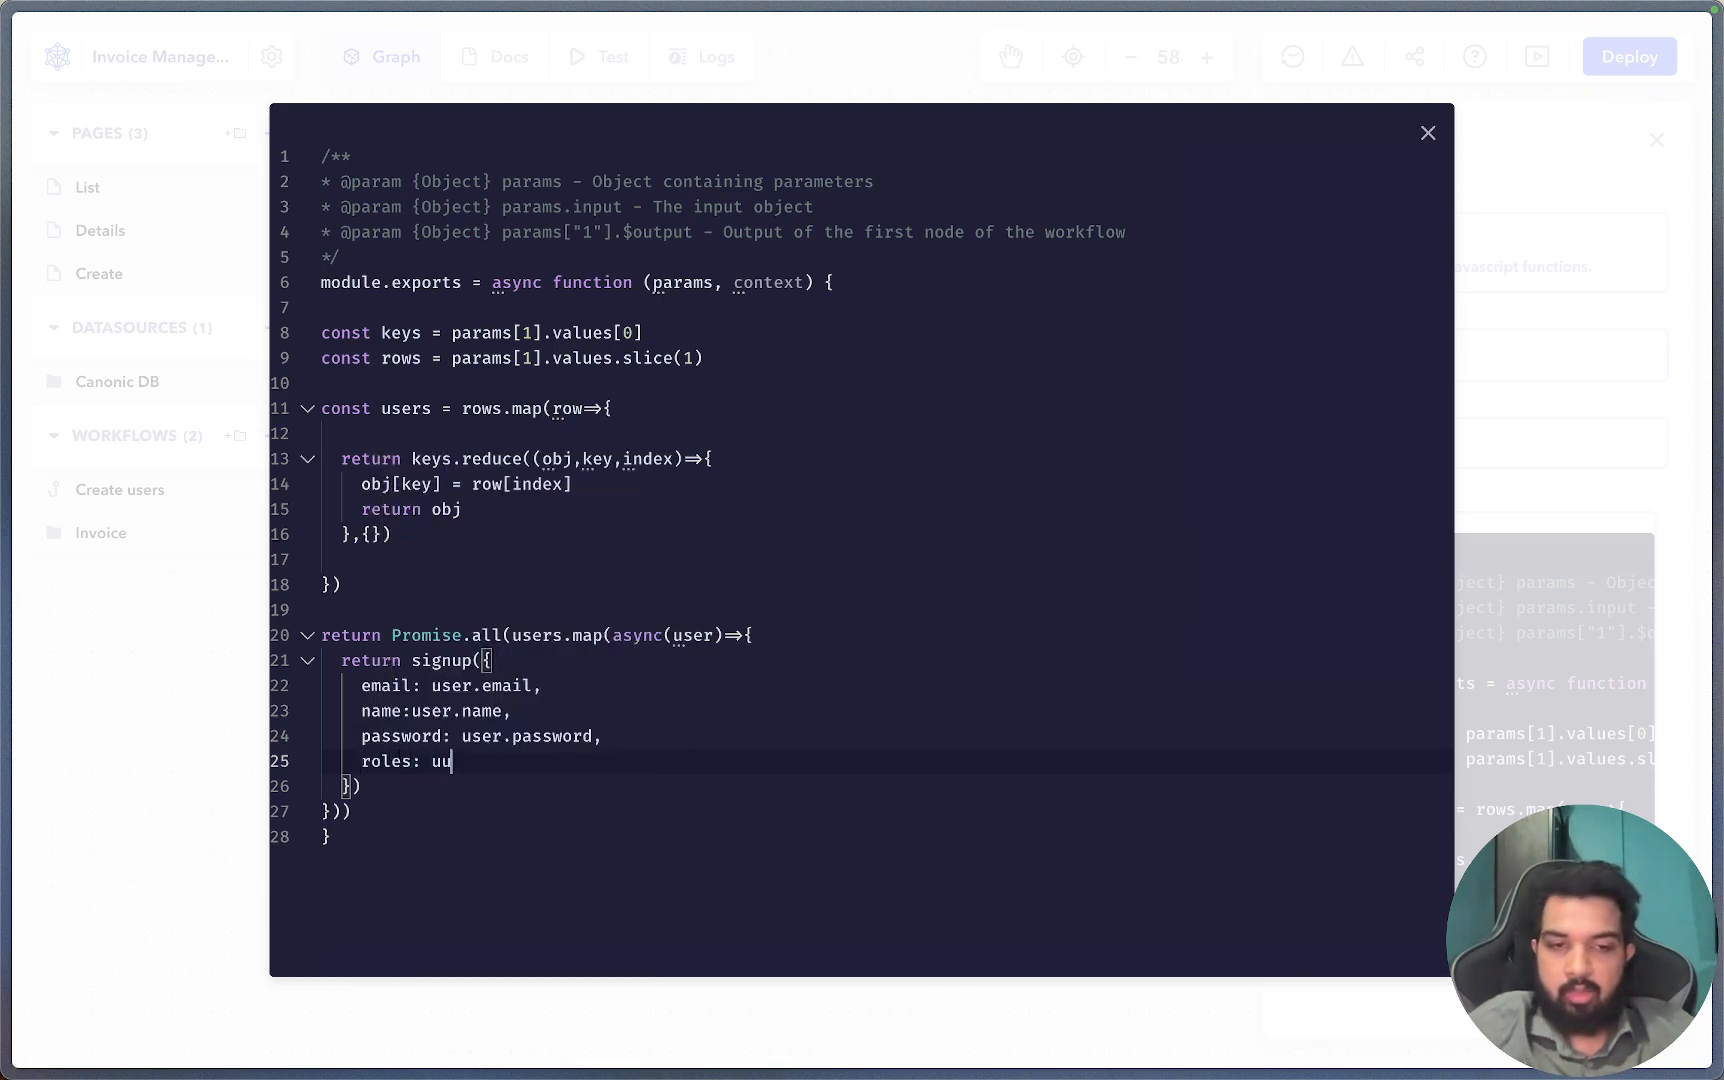
pyautogui.write('er.role')
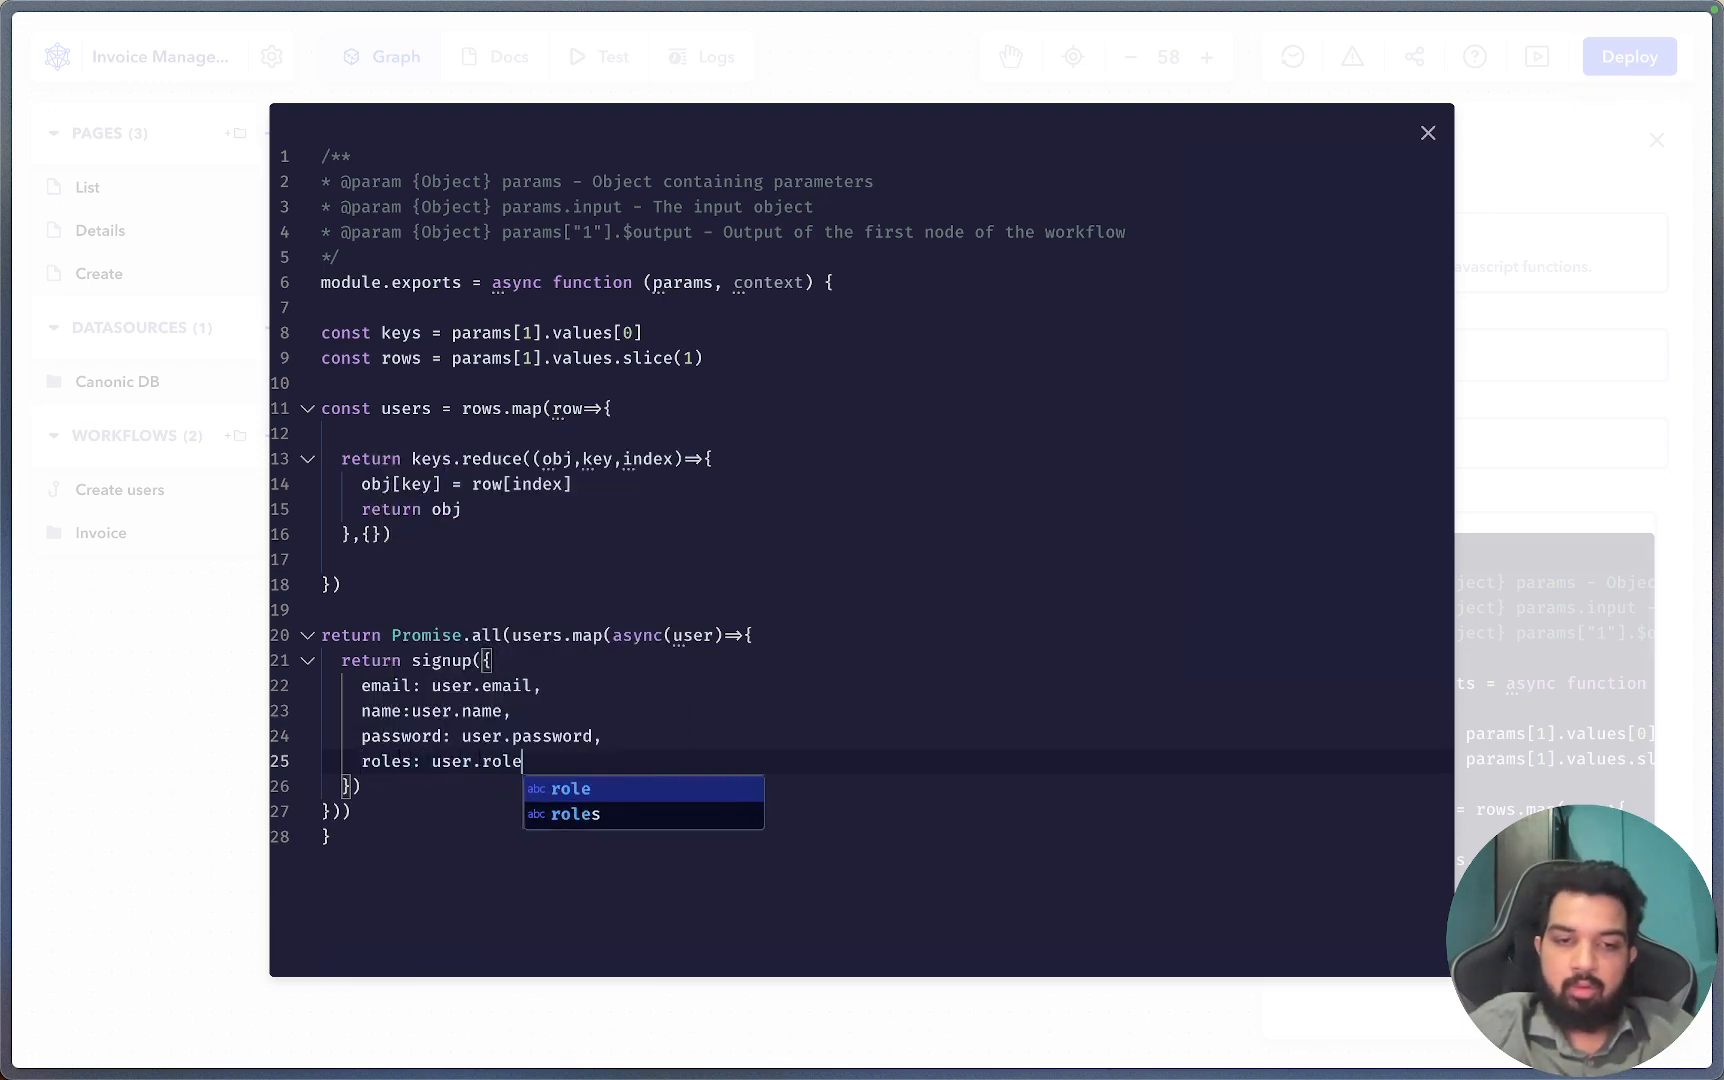
pyautogui.press('Escape')
pyautogui.write(',')
pyautogui.press('Return')
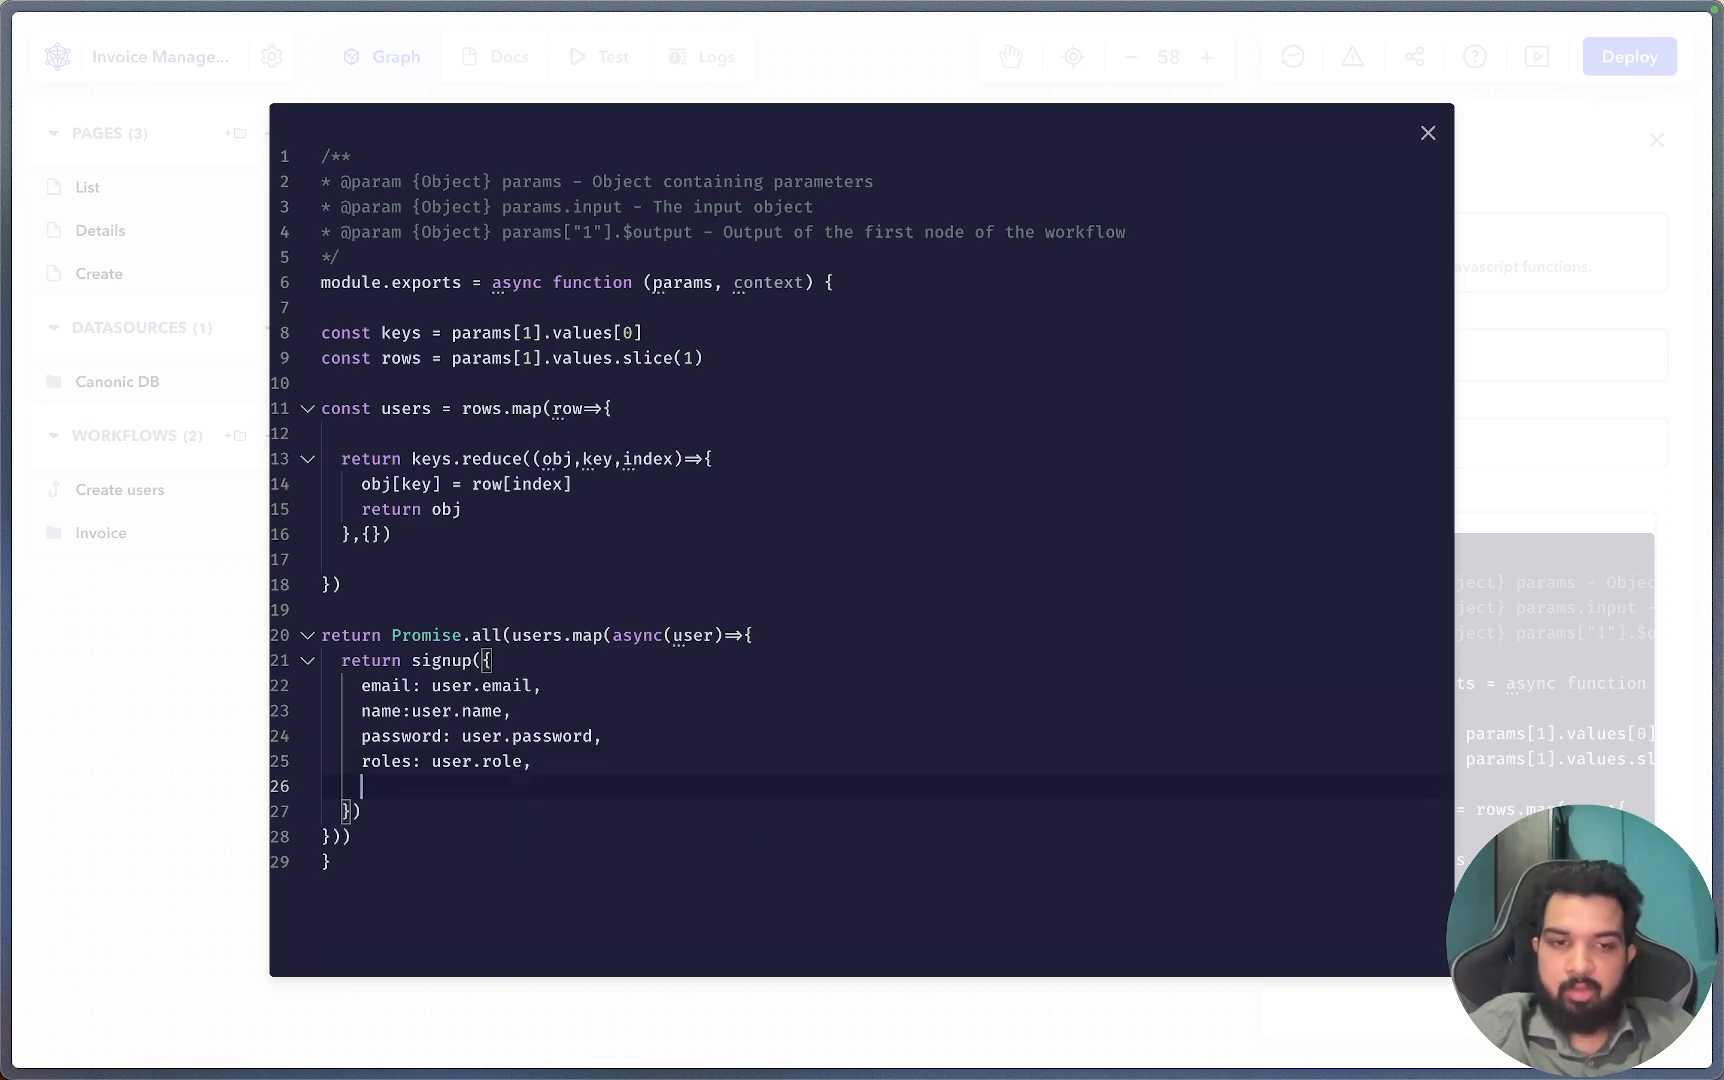
pyautogui.write('isVe')
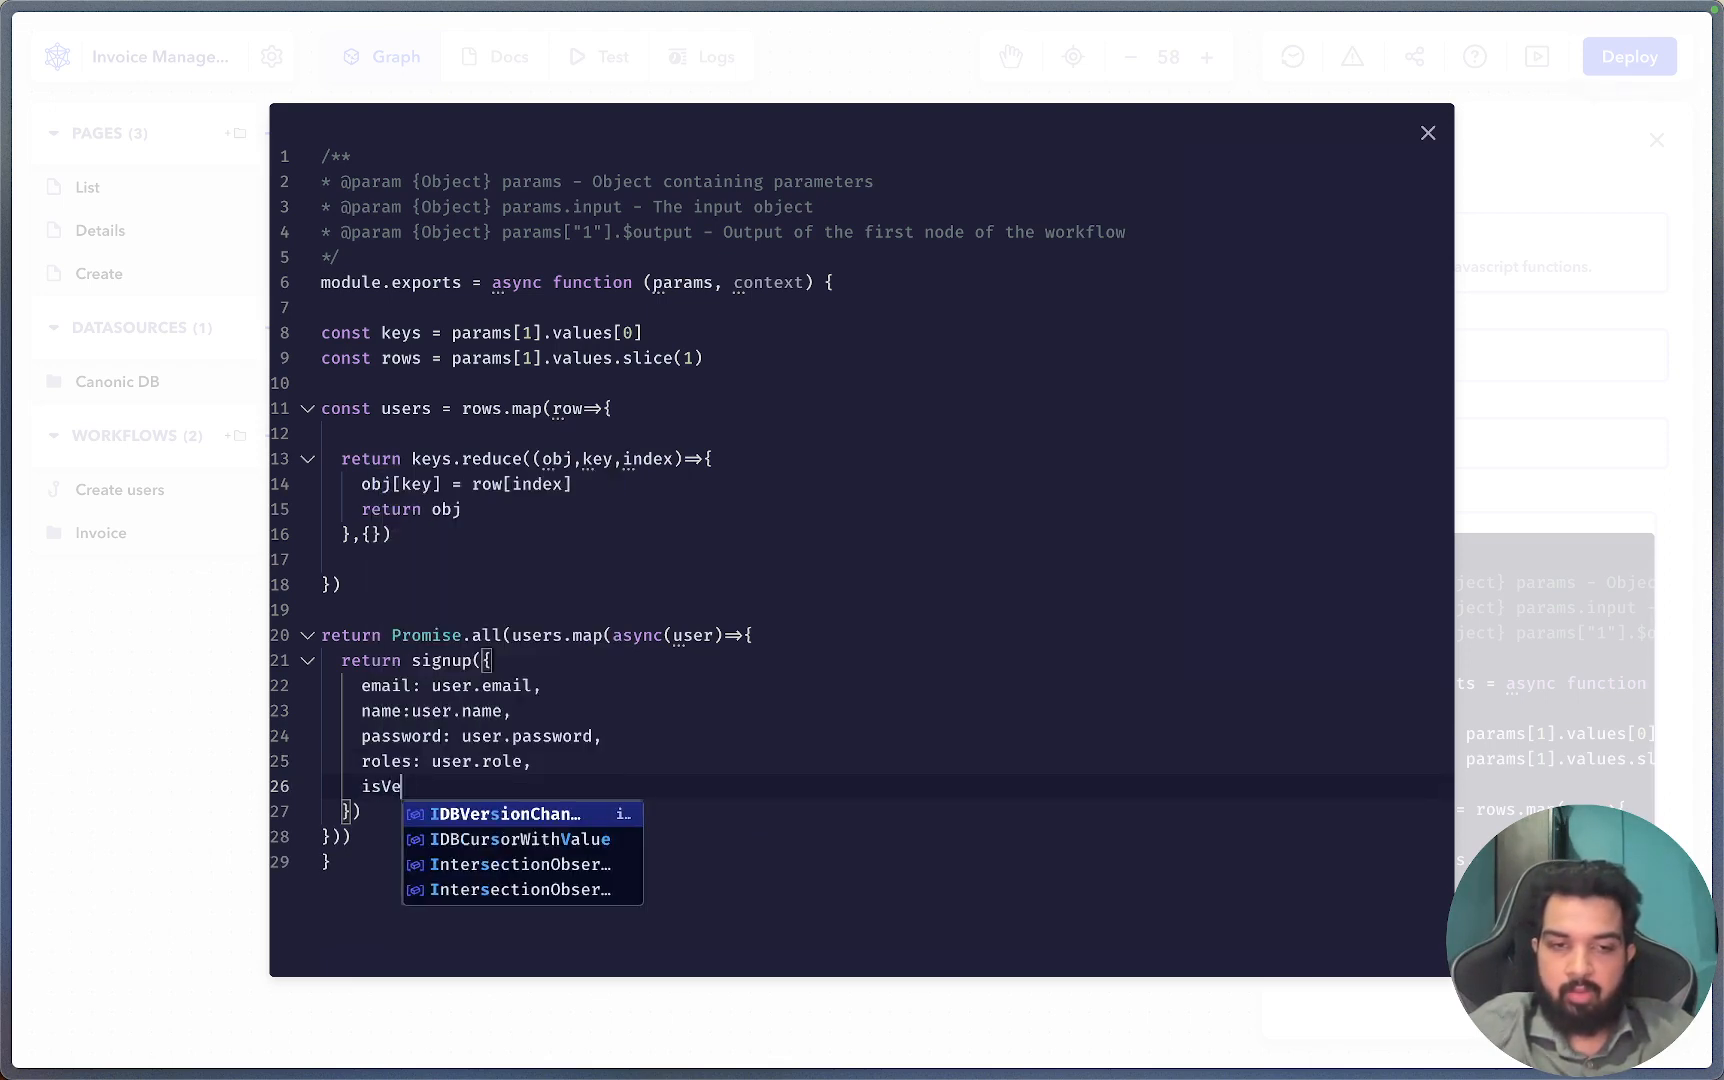
pyautogui.write('rified')
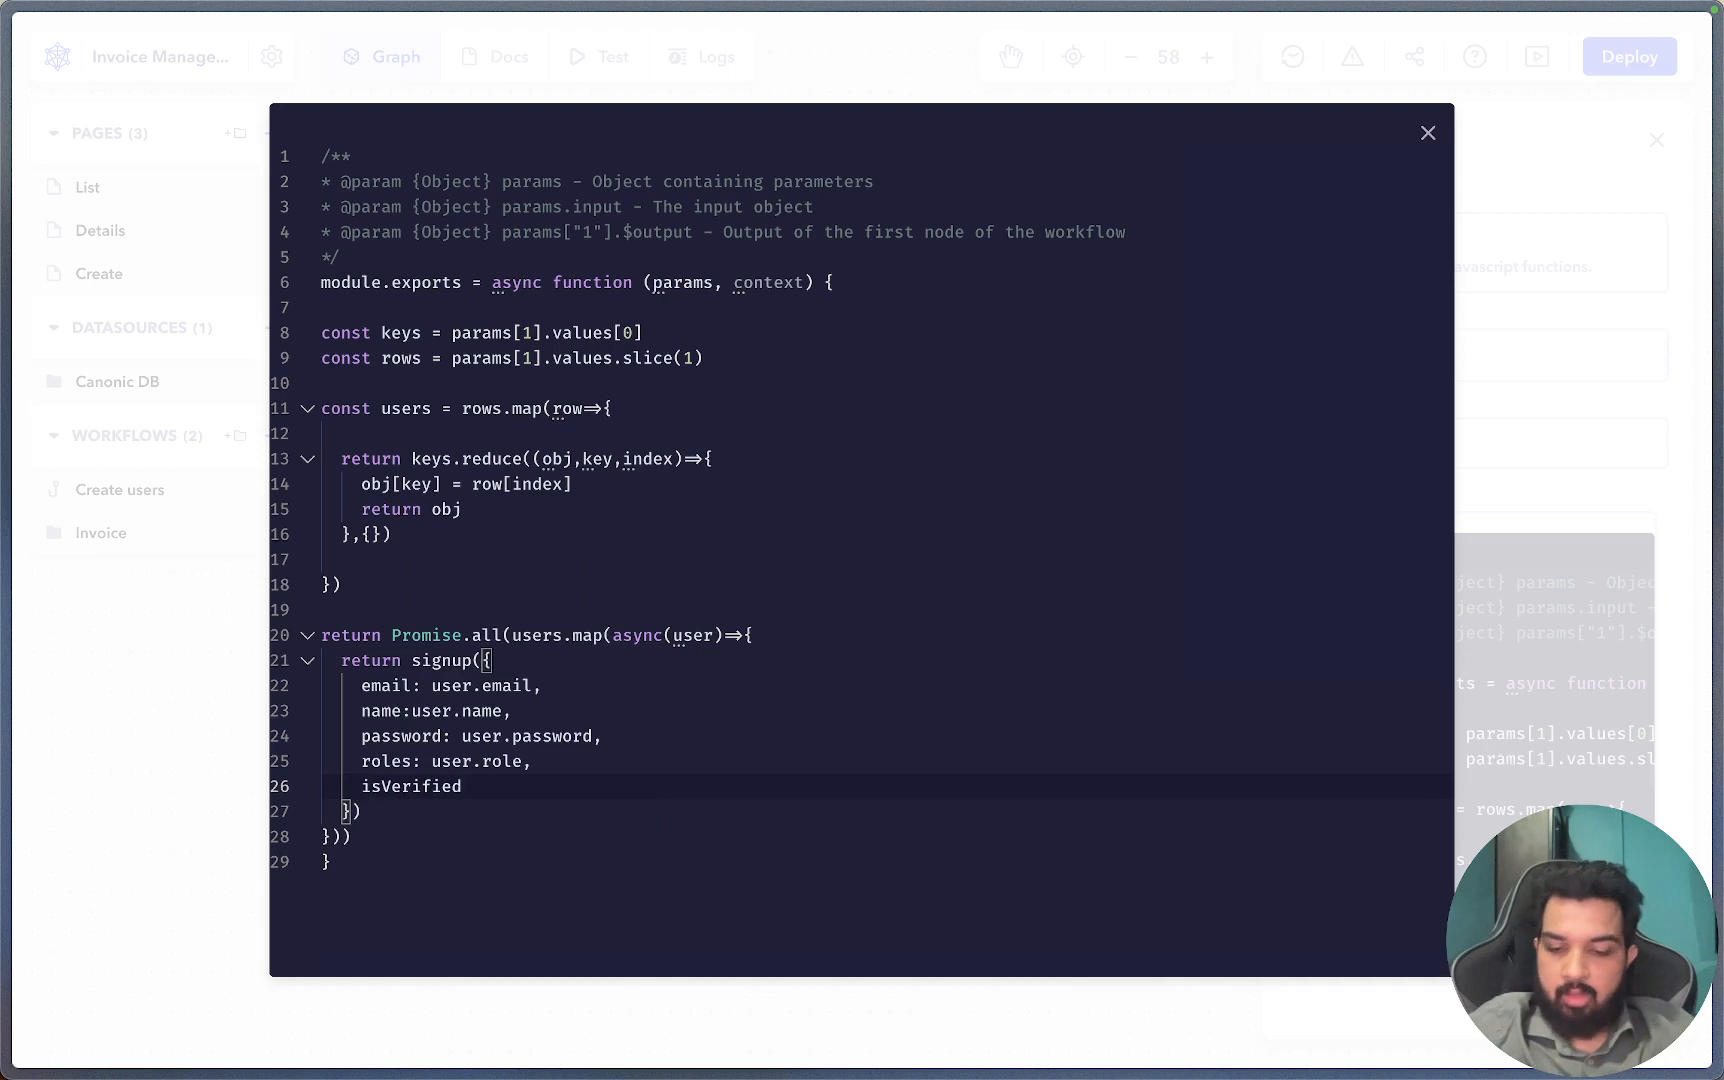
pyautogui.write(',isActiv')
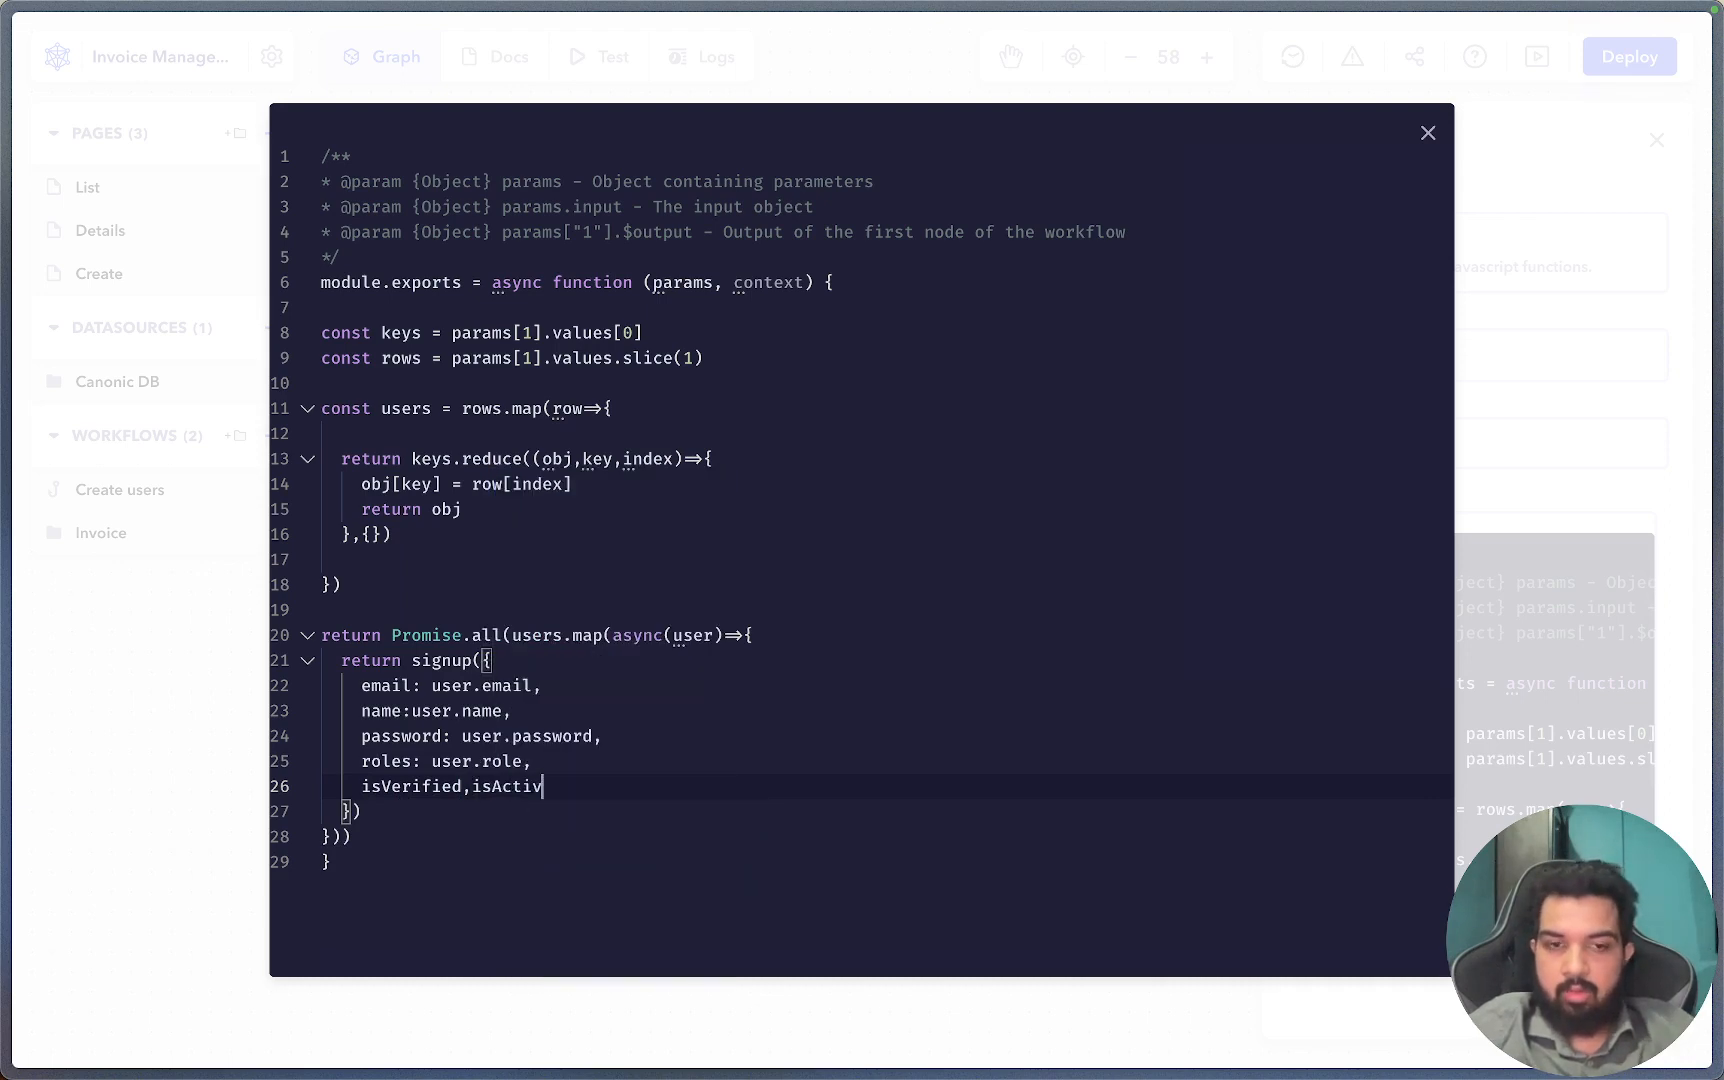
pyautogui.write('e,meta')
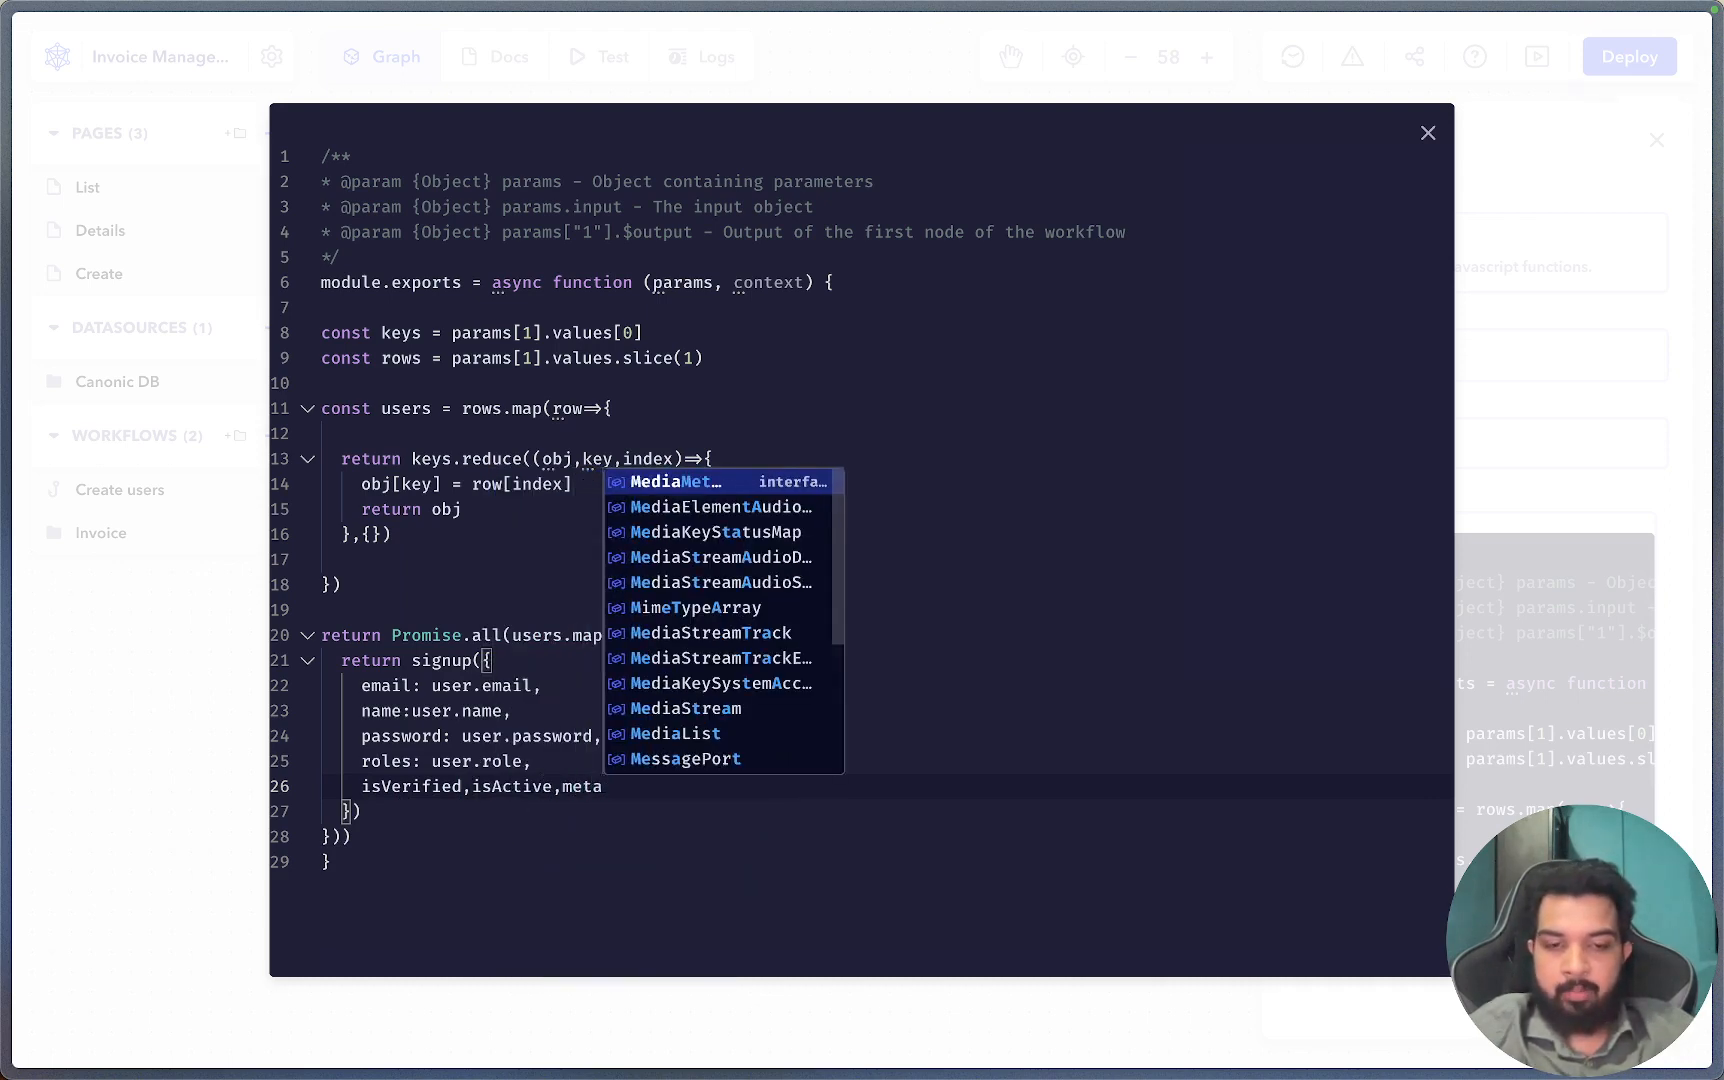
pyautogui.write('data')
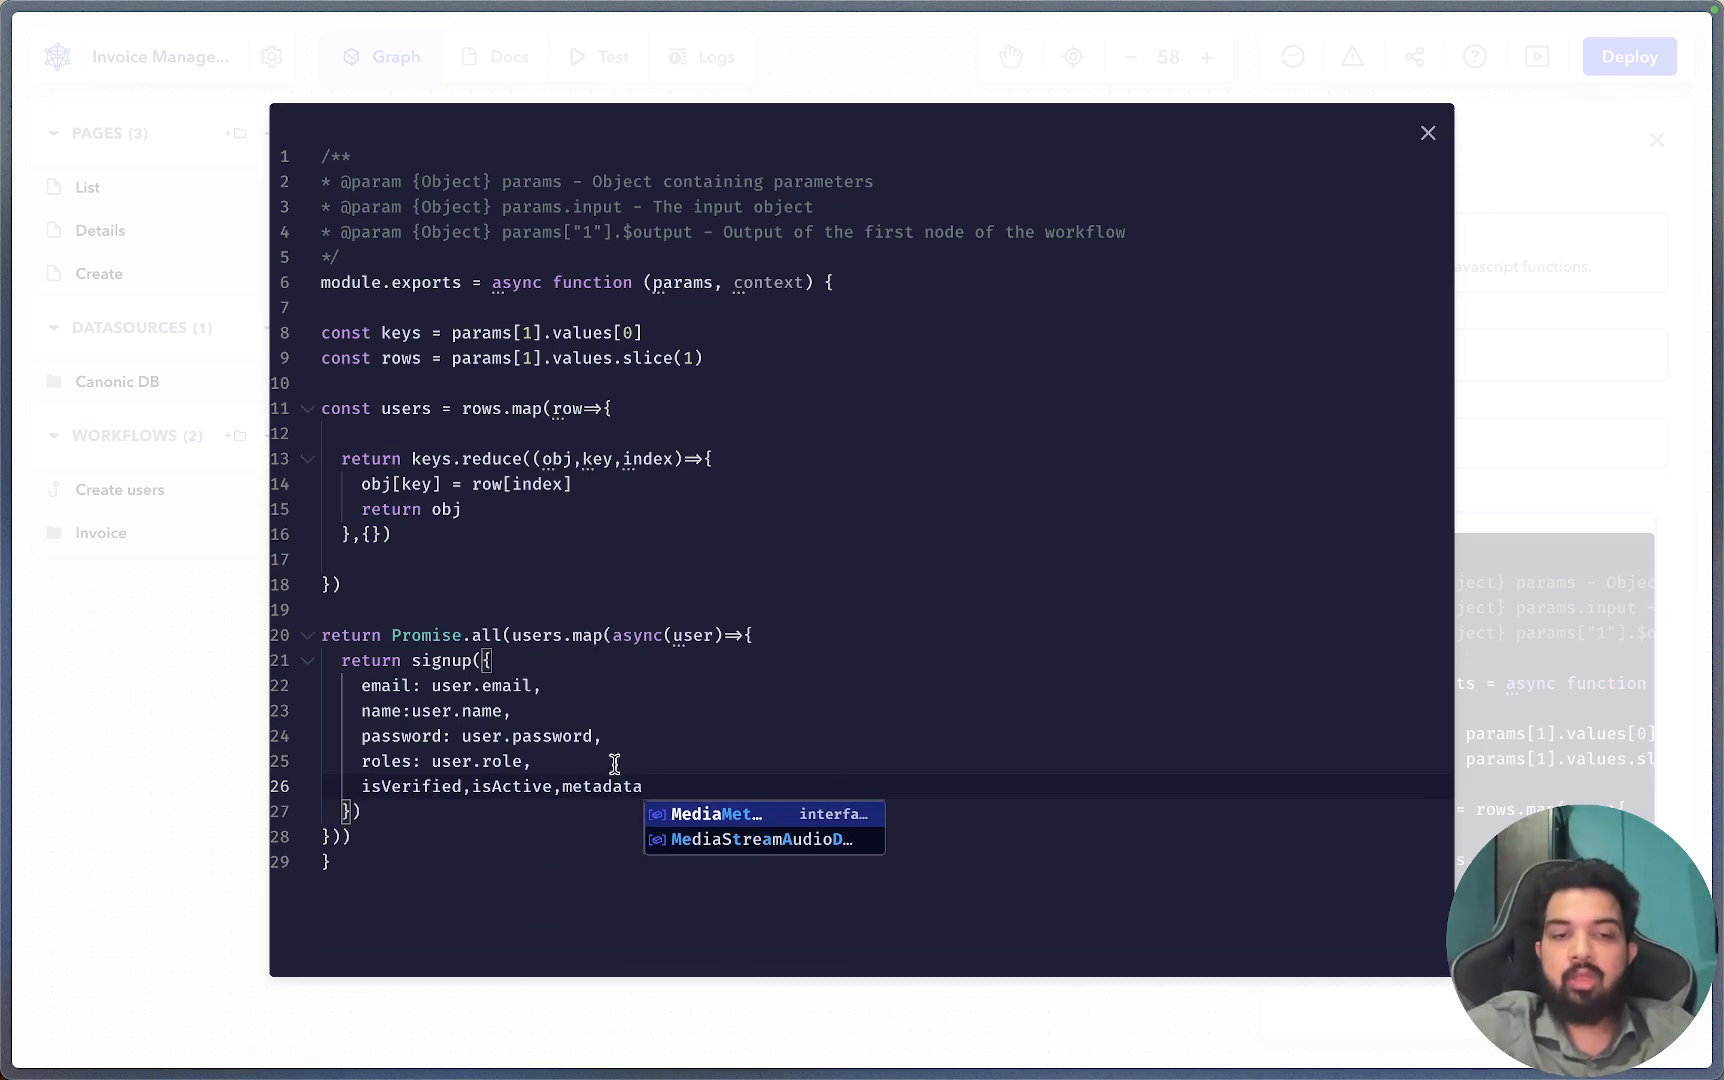
pyautogui.moveTo(688, 786); pyautogui.dragTo(692, 761)
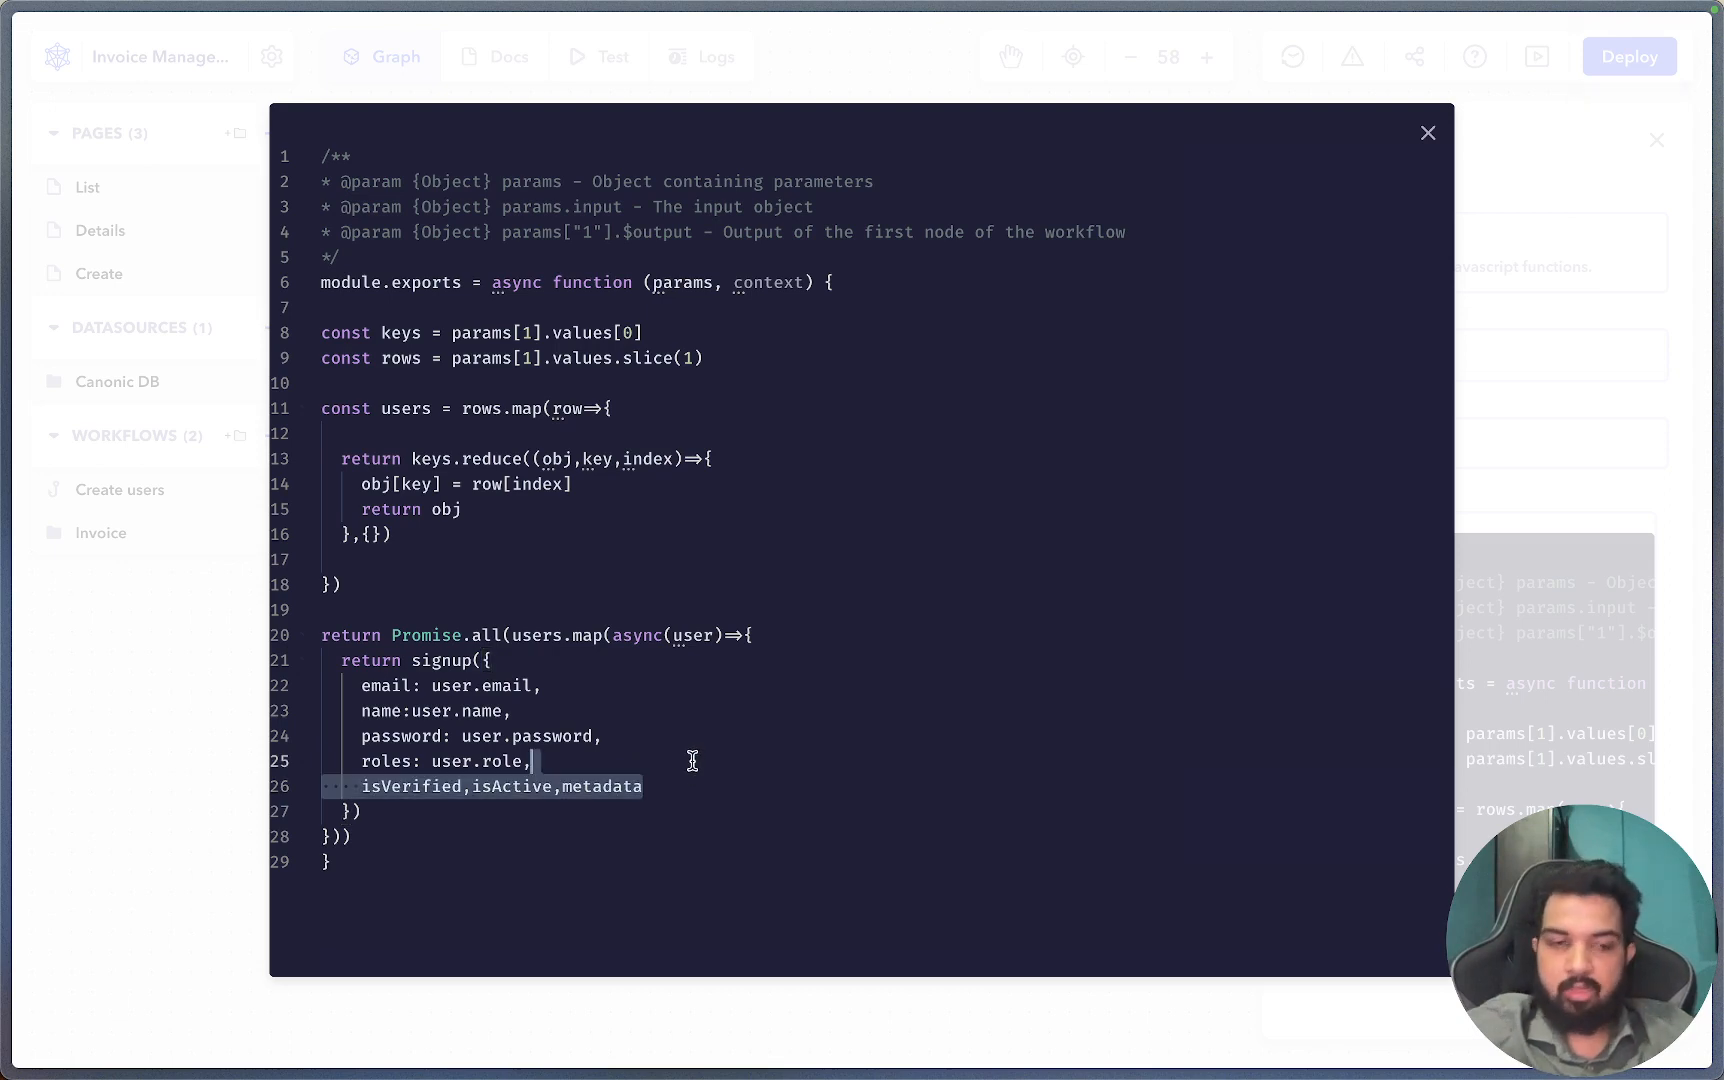
pyautogui.press('BackSpace')
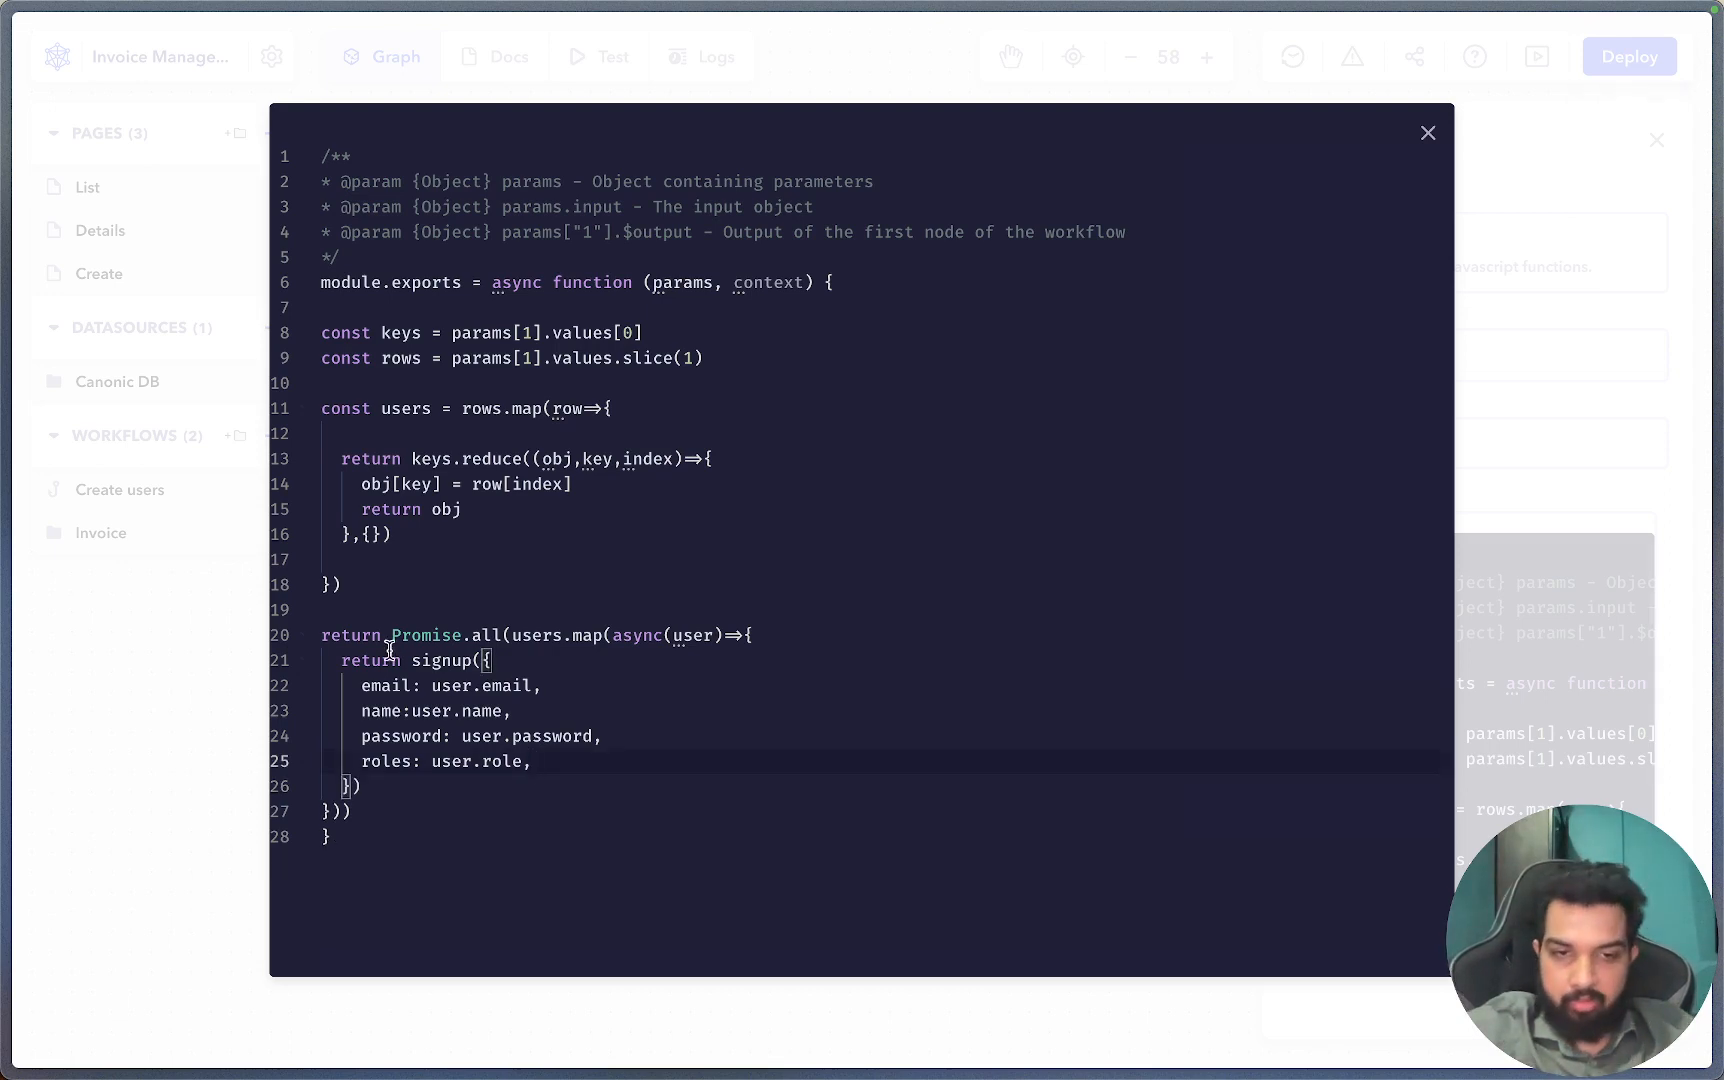
# Compare the signup fields against the Users spreadsheet columns, then close the code editor.
pyautogui.moveTo(401, 660); pyautogui.dragTo(450, 773)
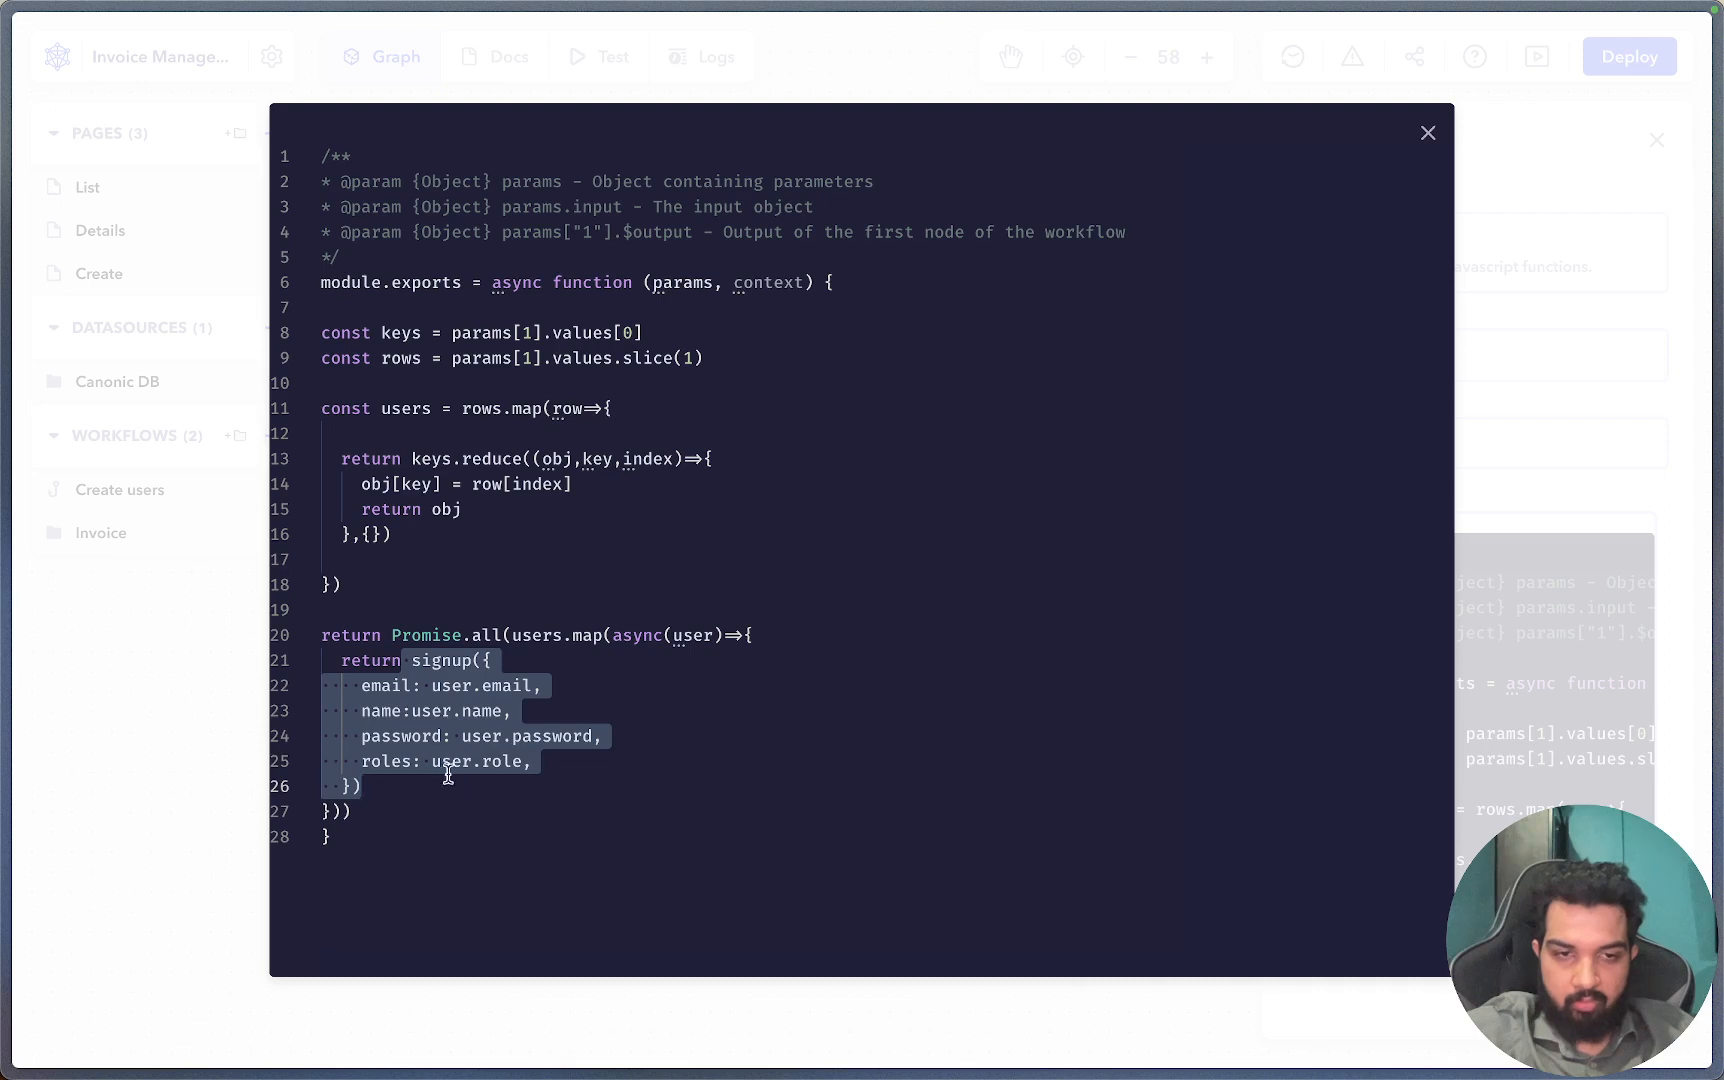
pyautogui.moveTo(5, 362)
pyautogui.click(100, 383)
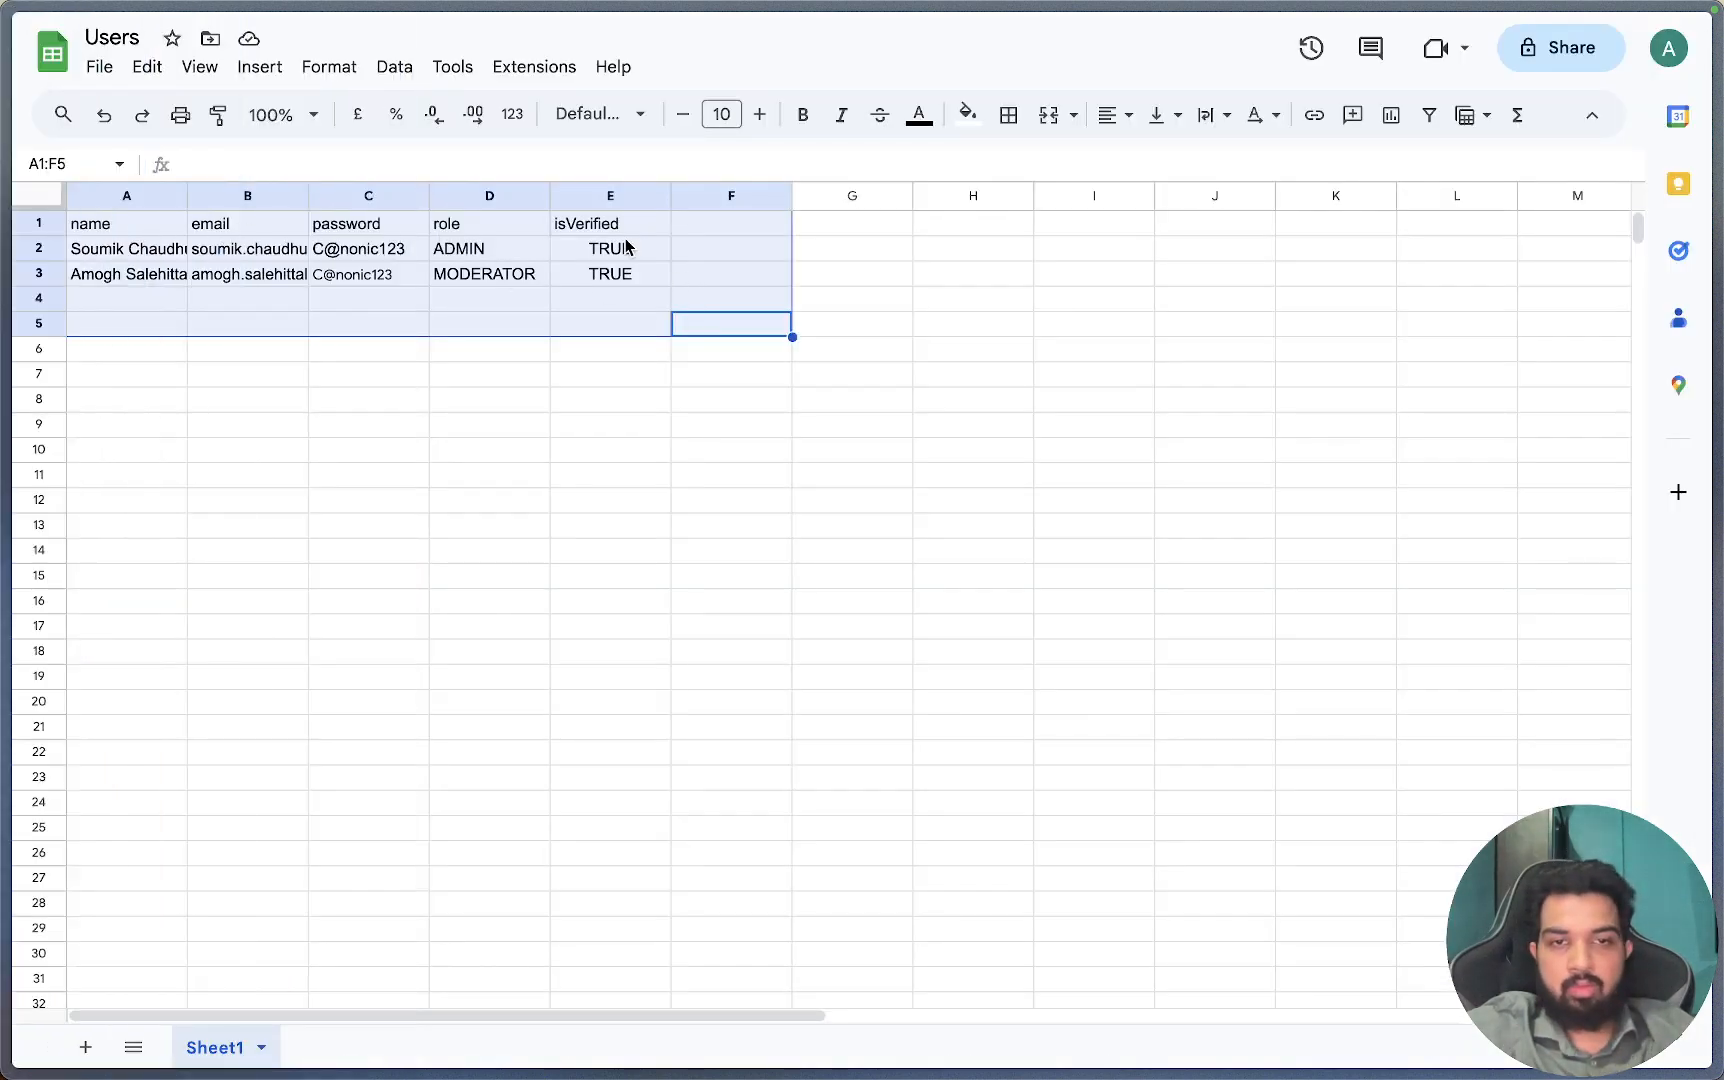
pyautogui.moveTo(14, 416)
pyautogui.click(116, 432)
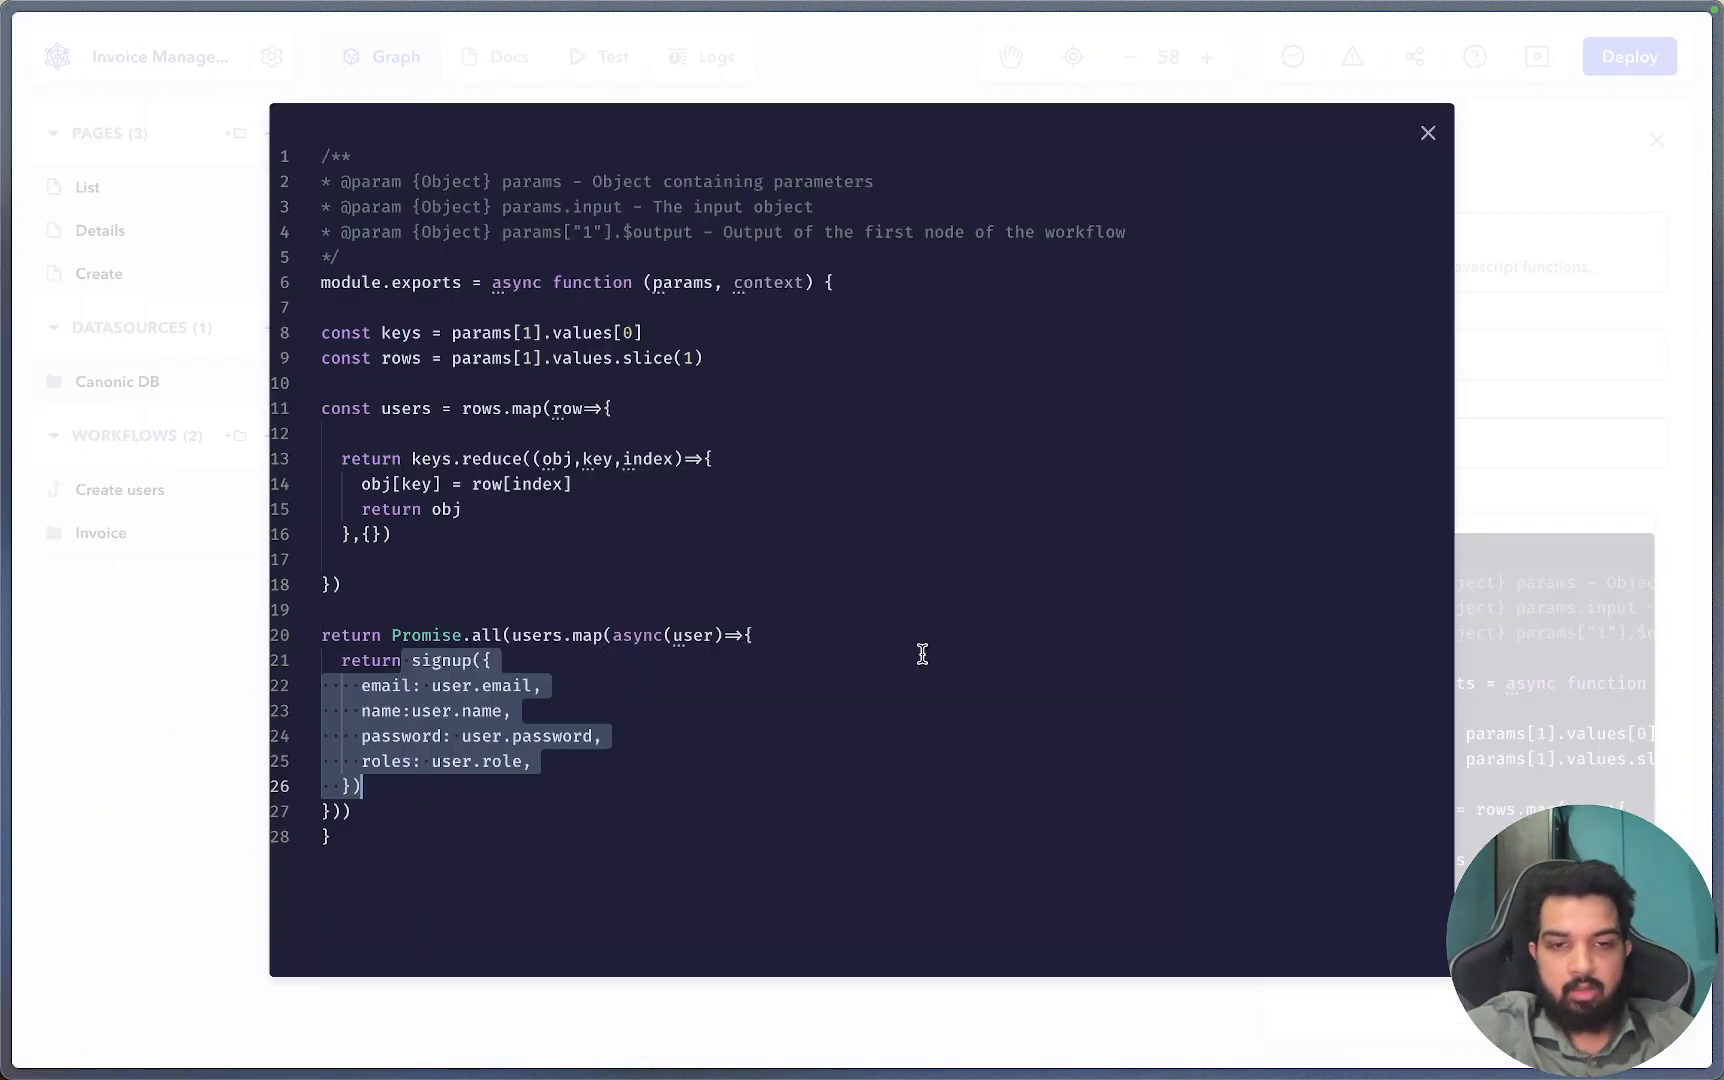
pyautogui.click(569, 765)
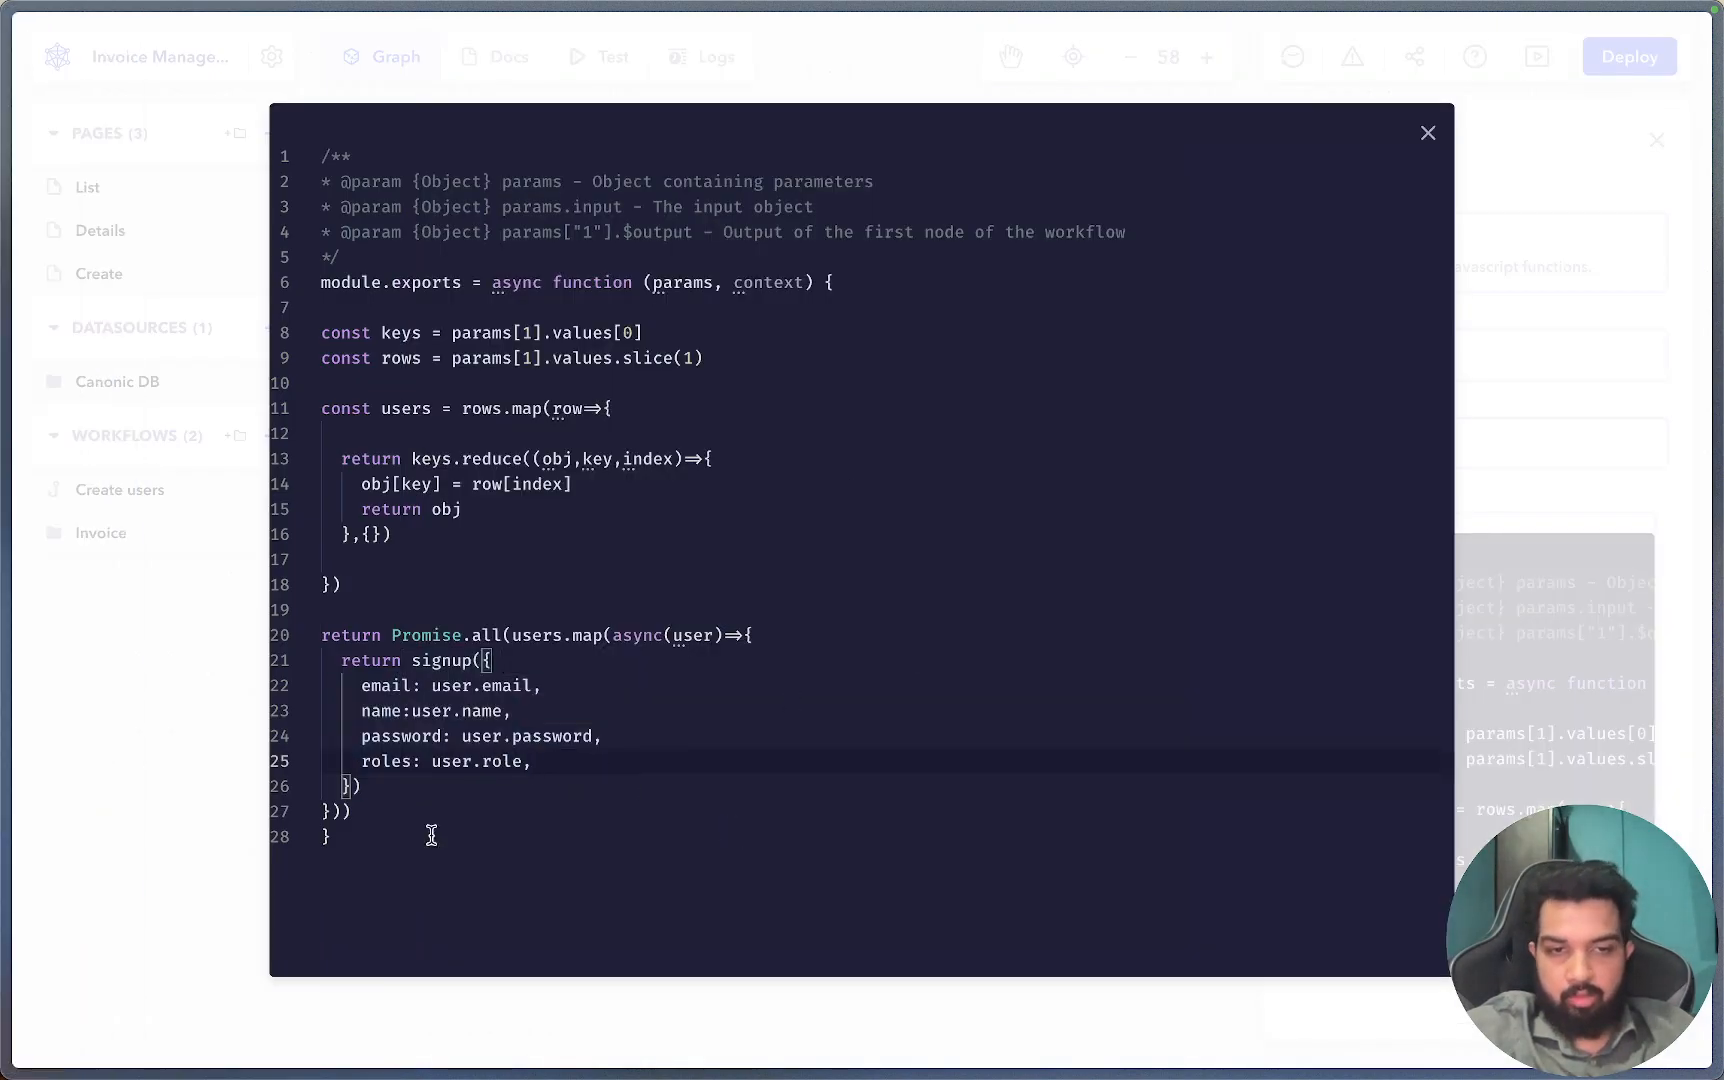
pyautogui.click(145, 783)
# Test-run the Create users workflow and expand the Format user step's output.
pyautogui.click(485, 867)
pyautogui.click(611, 62)
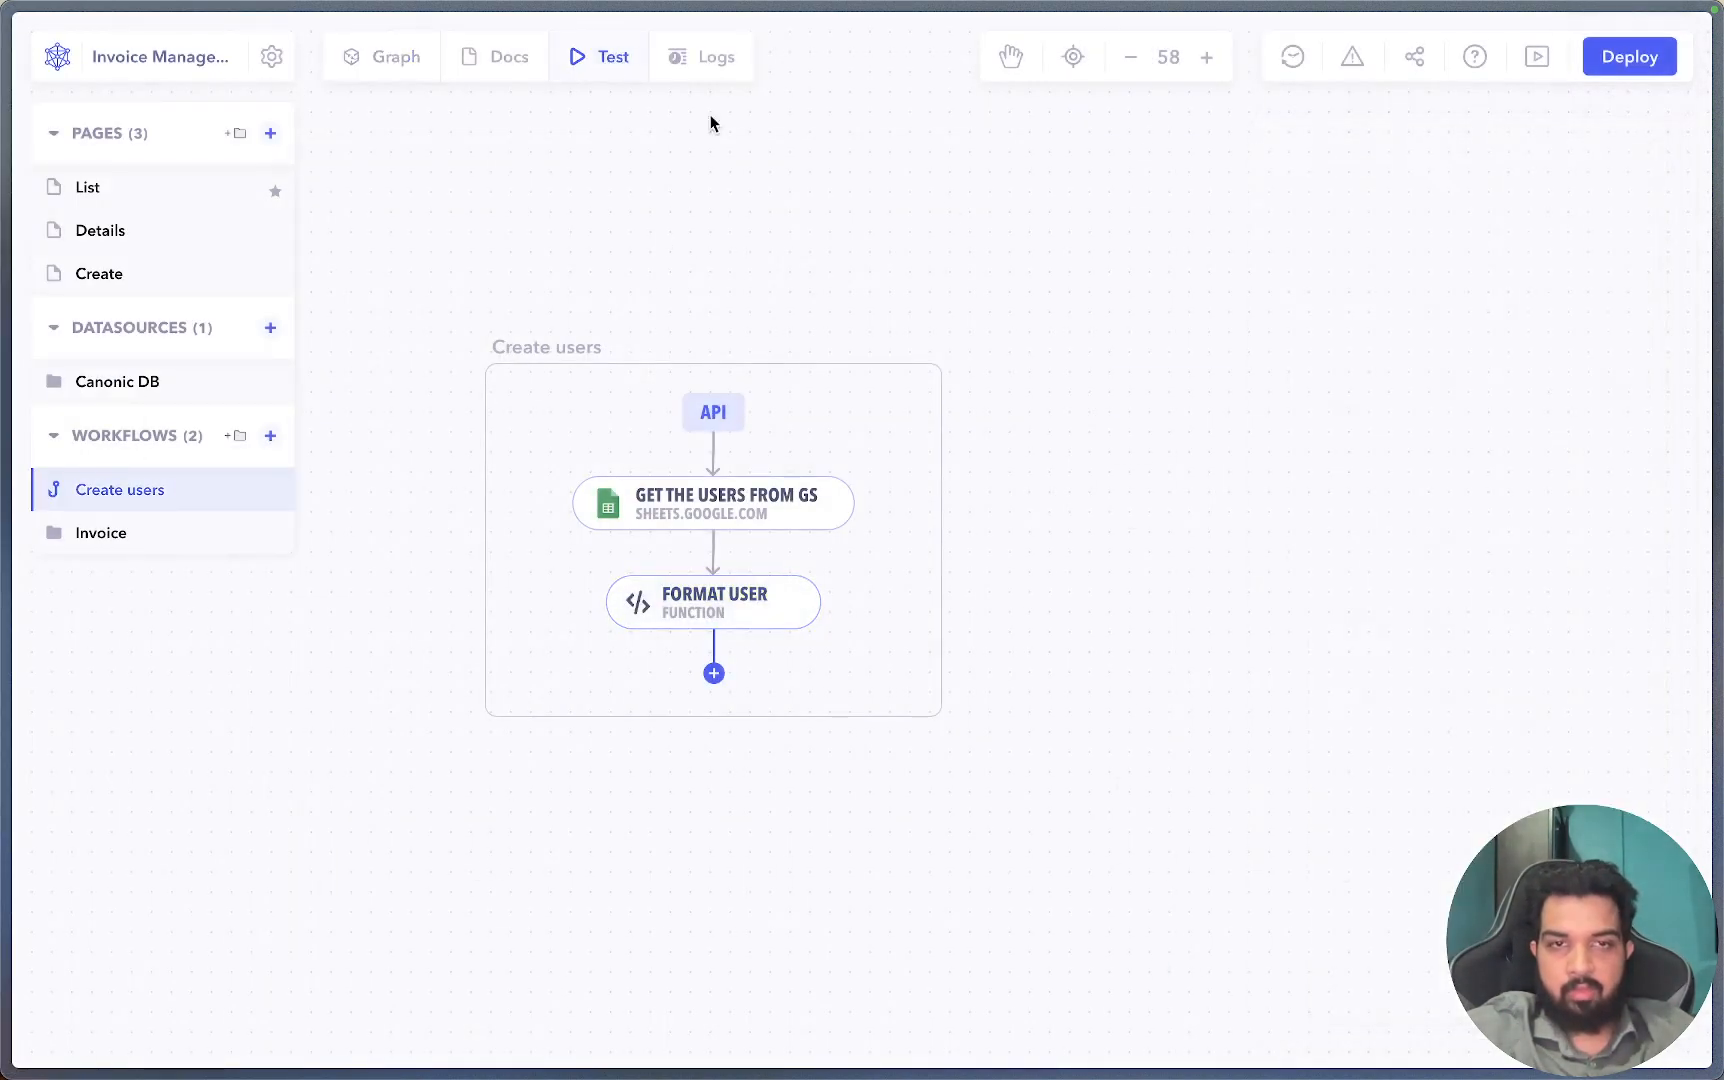
pyautogui.click(1141, 395)
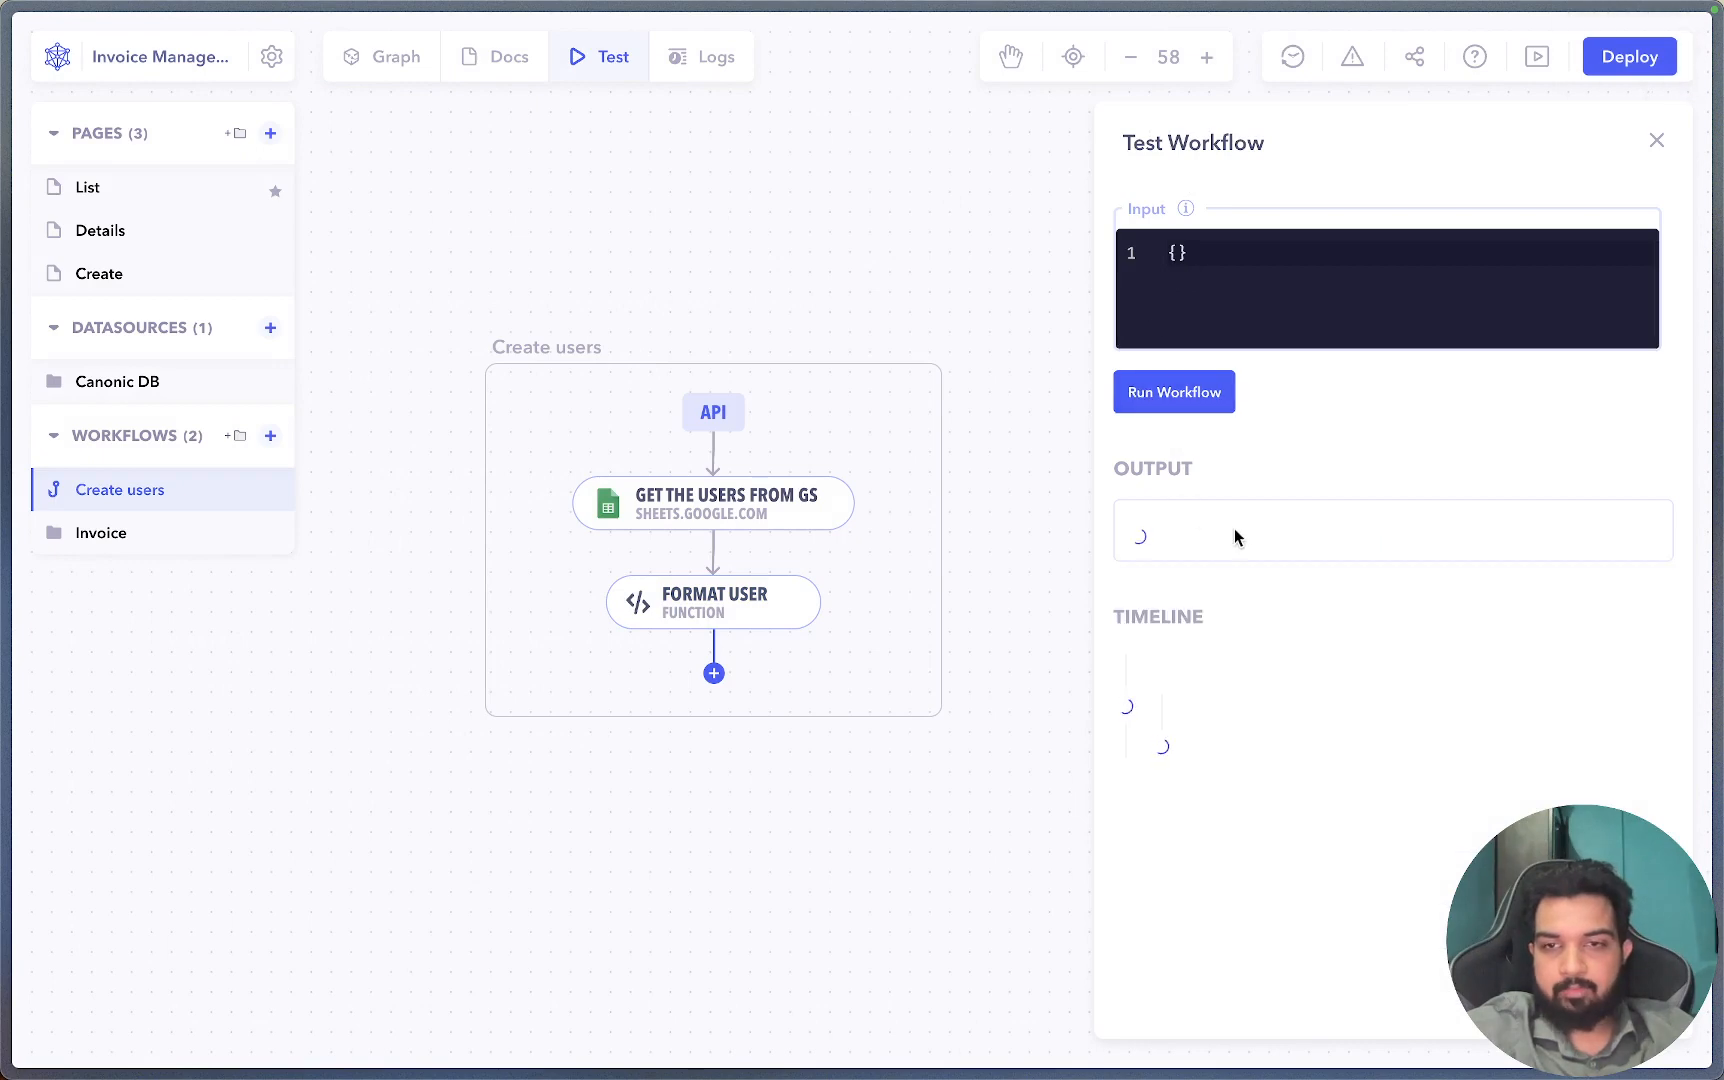
pyautogui.scroll(-1, 1262, 725)
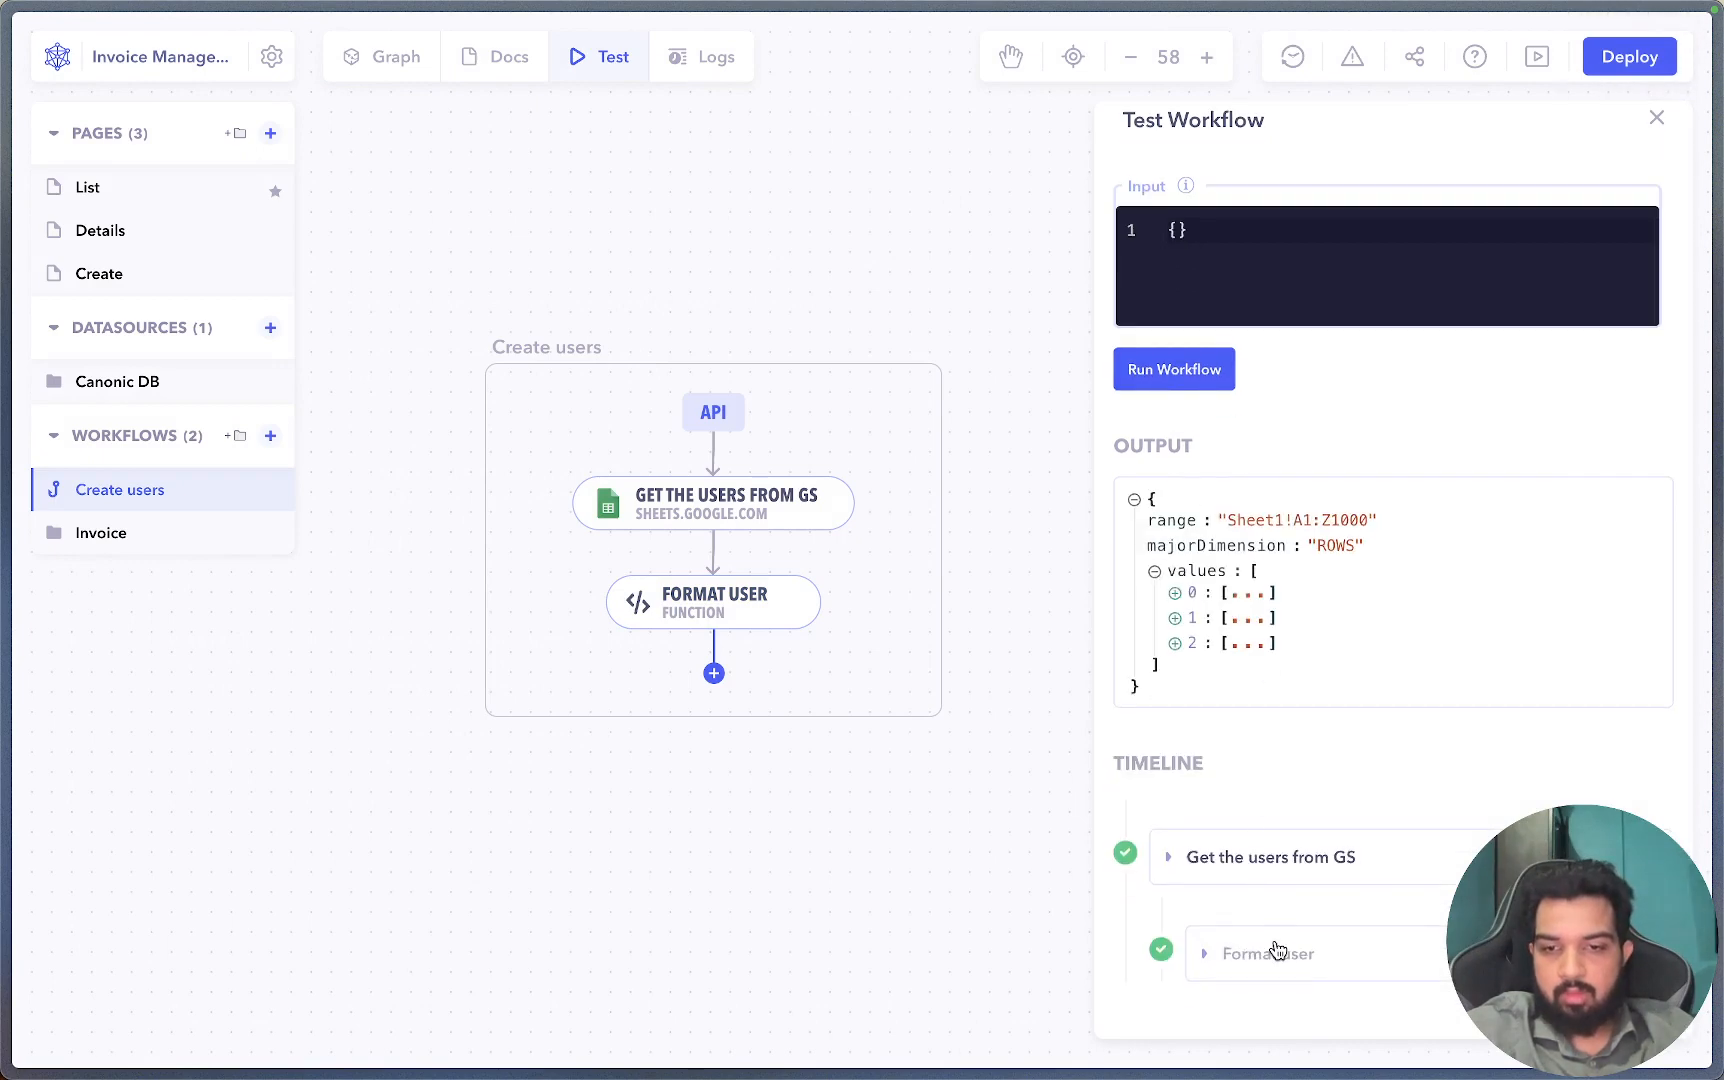
pyautogui.click(1274, 950)
pyautogui.scroll(-5, 1330, 900)
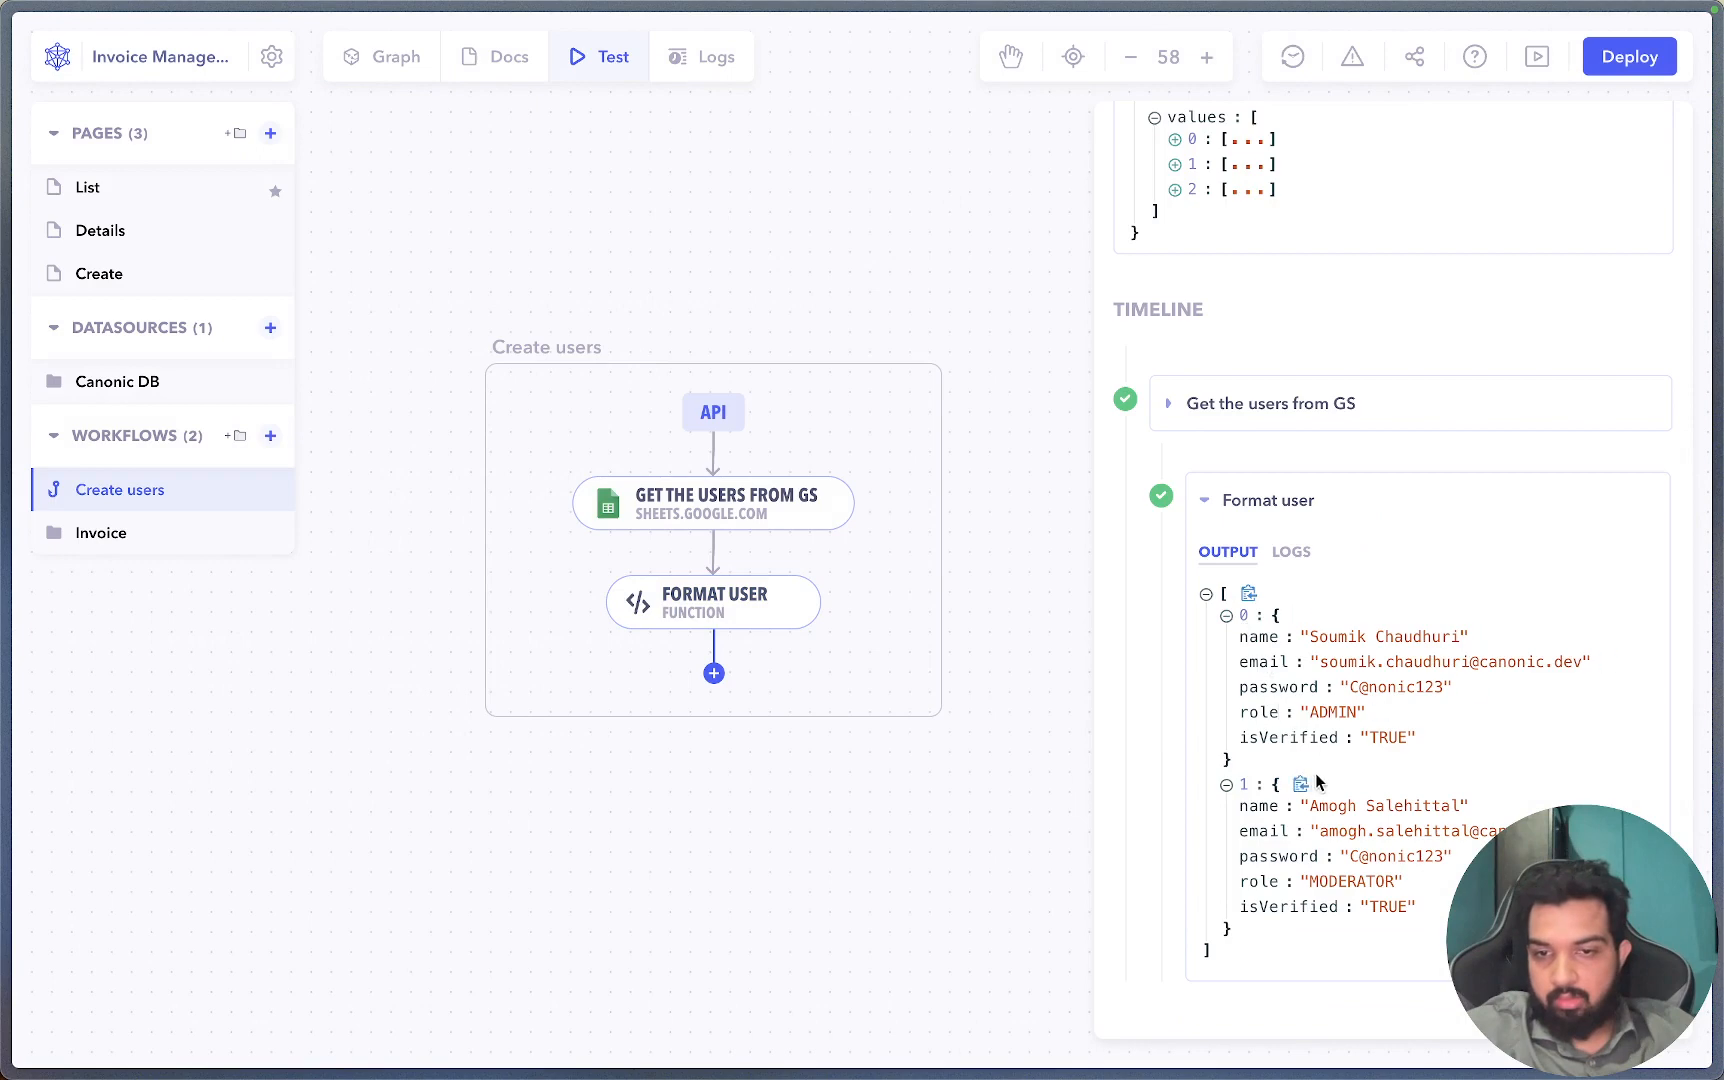
# View the Format User function code full size, then rerun the workflow.
pyautogui.click(996, 862)
pyautogui.click(744, 618)
pyautogui.click(1345, 940)
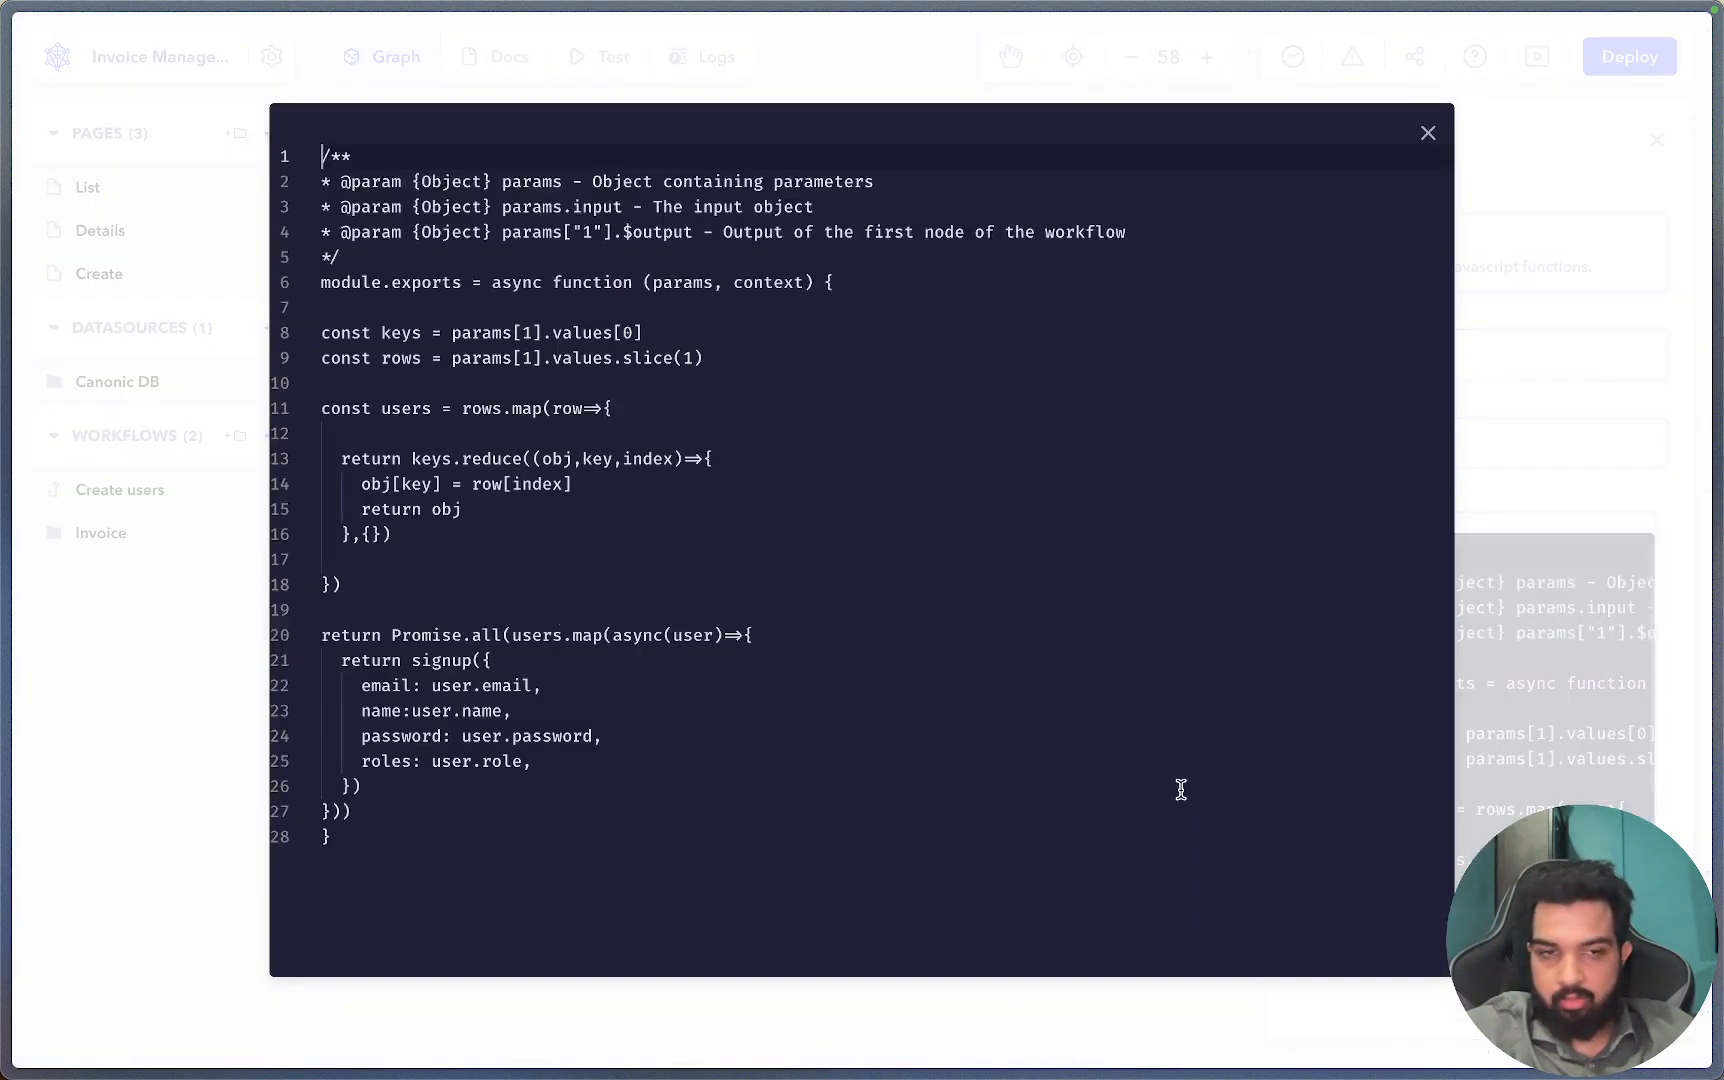
pyautogui.doubleClick(360, 635)
pyautogui.click(75, 728)
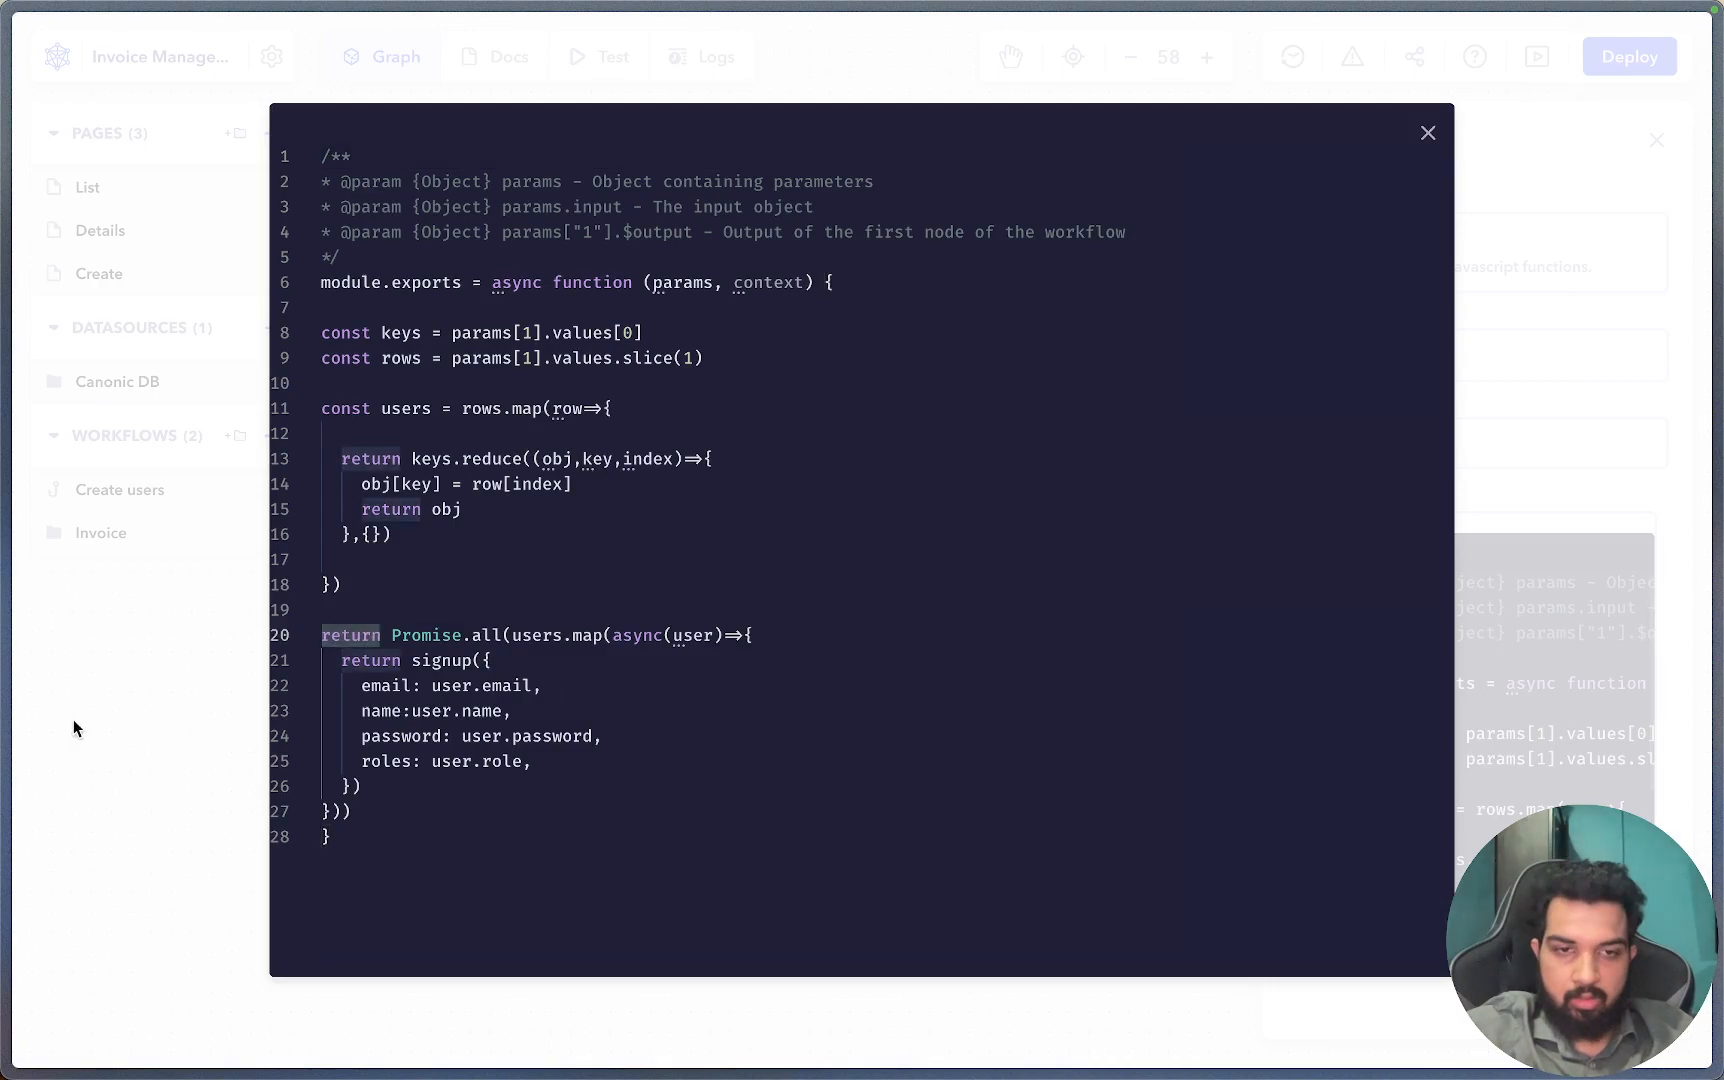
pyautogui.click(606, 58)
pyautogui.click(1133, 405)
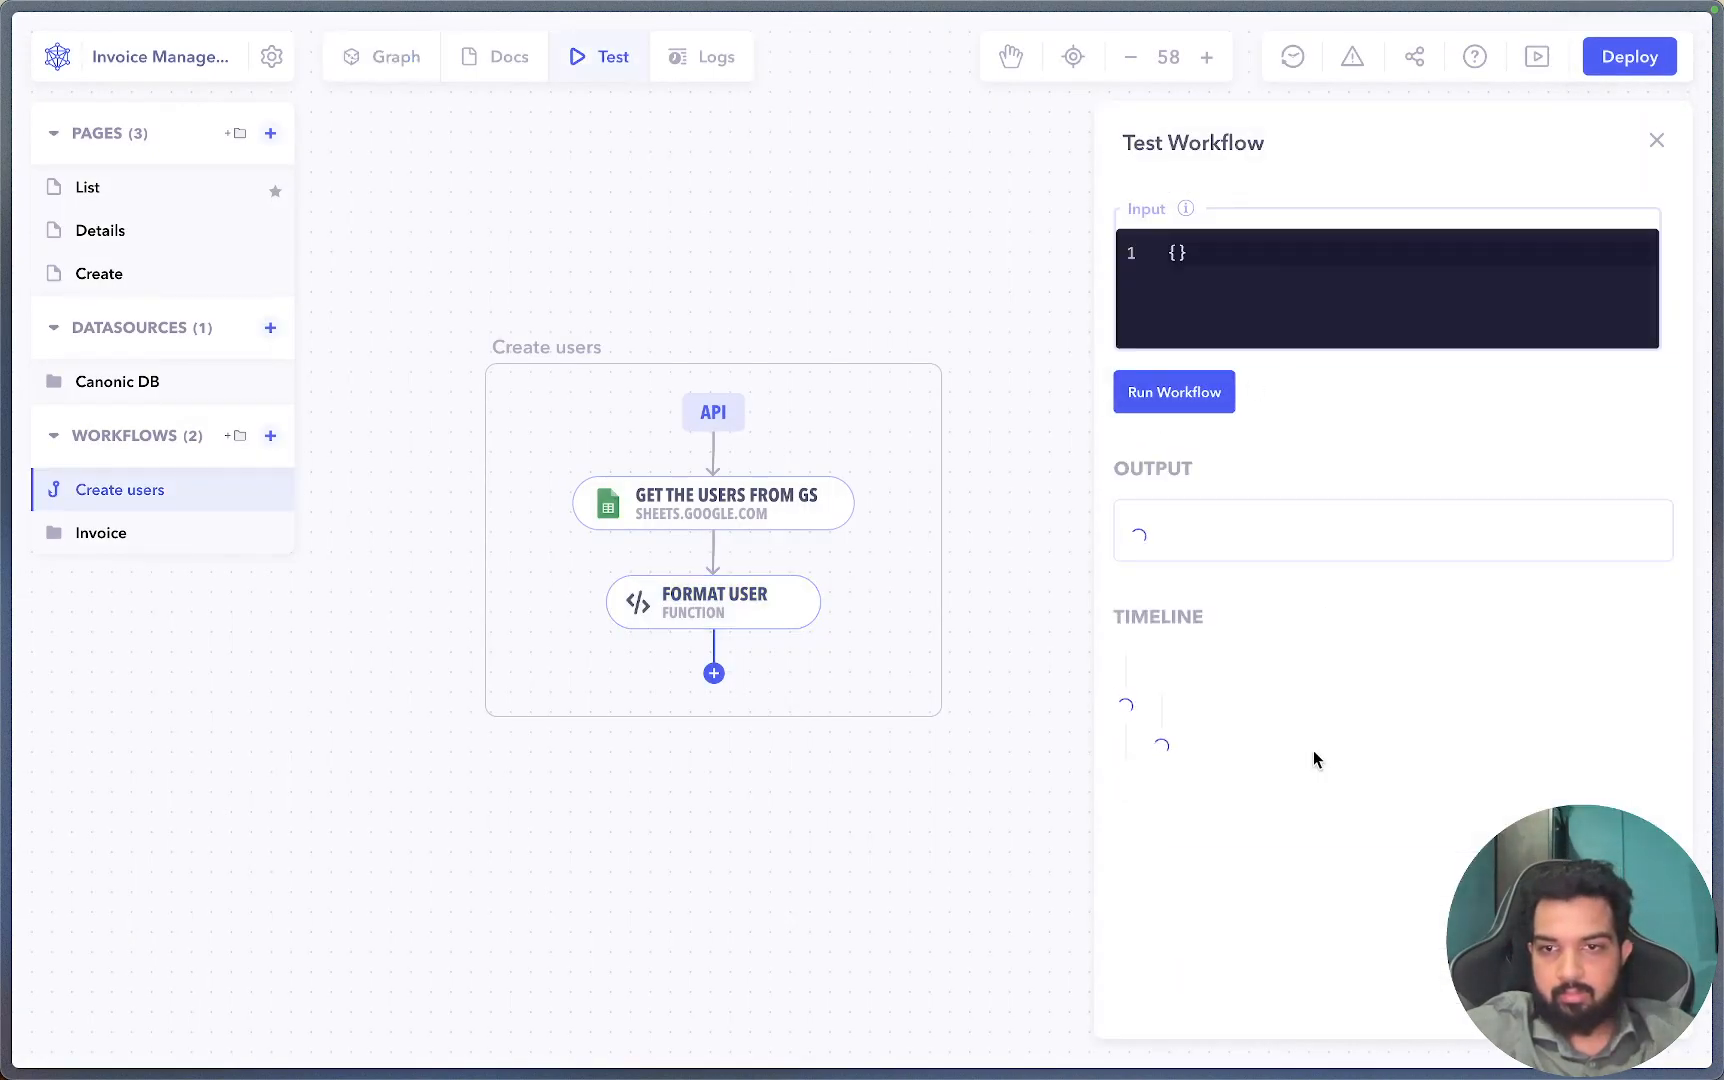
# Confirm the first signup returned status 200 with name, email and ADMIN role.
pyautogui.click(1258, 958)
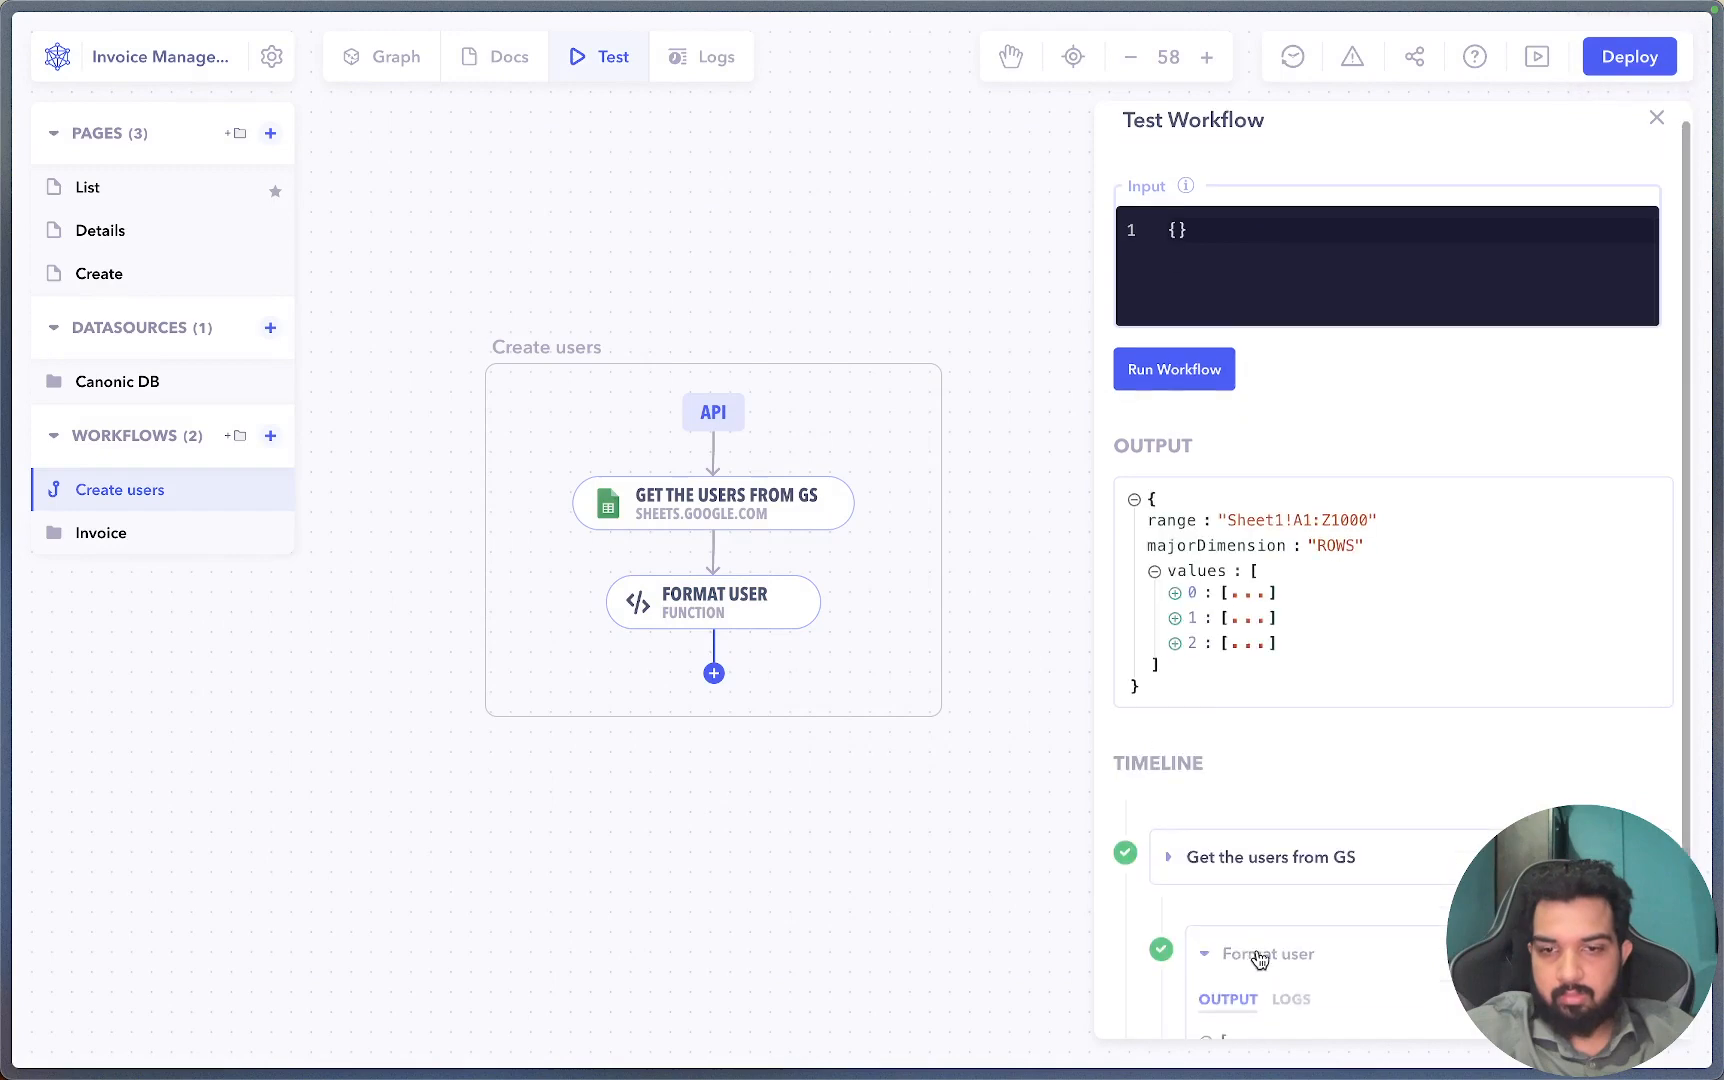
pyautogui.scroll(-4, 1300, 932)
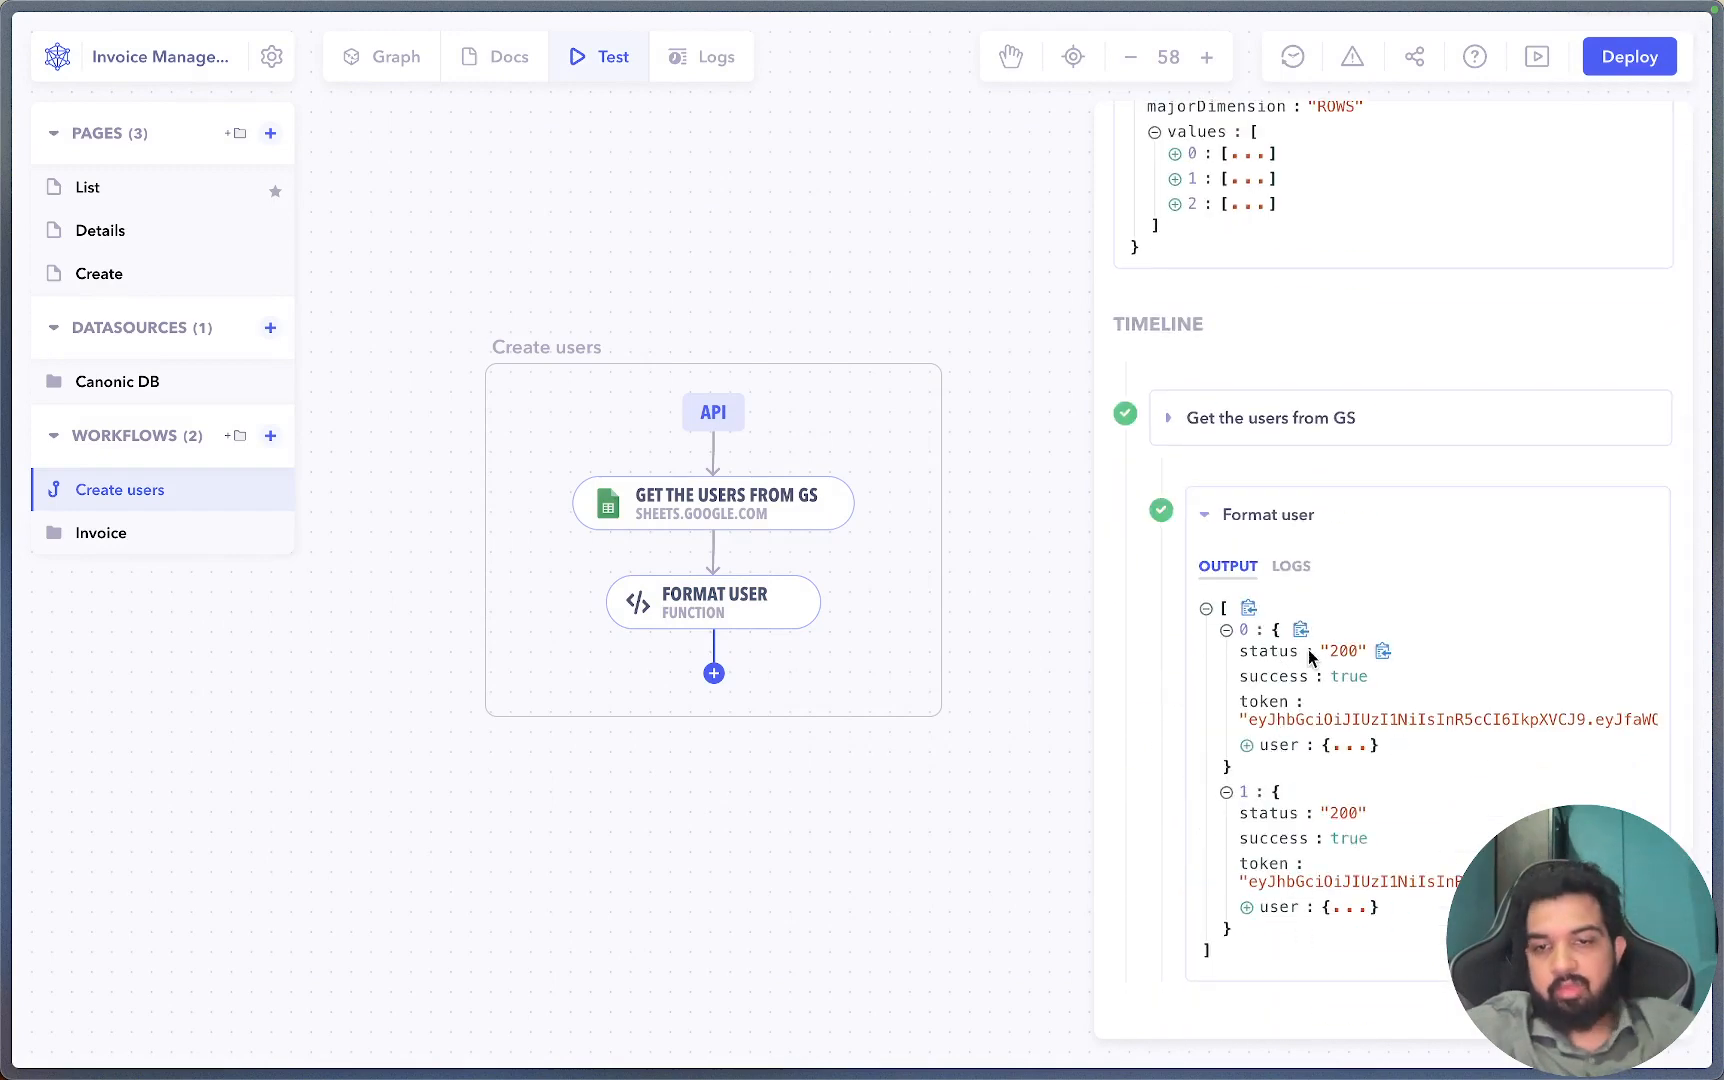
pyautogui.moveTo(1242, 652); pyautogui.dragTo(1367, 656)
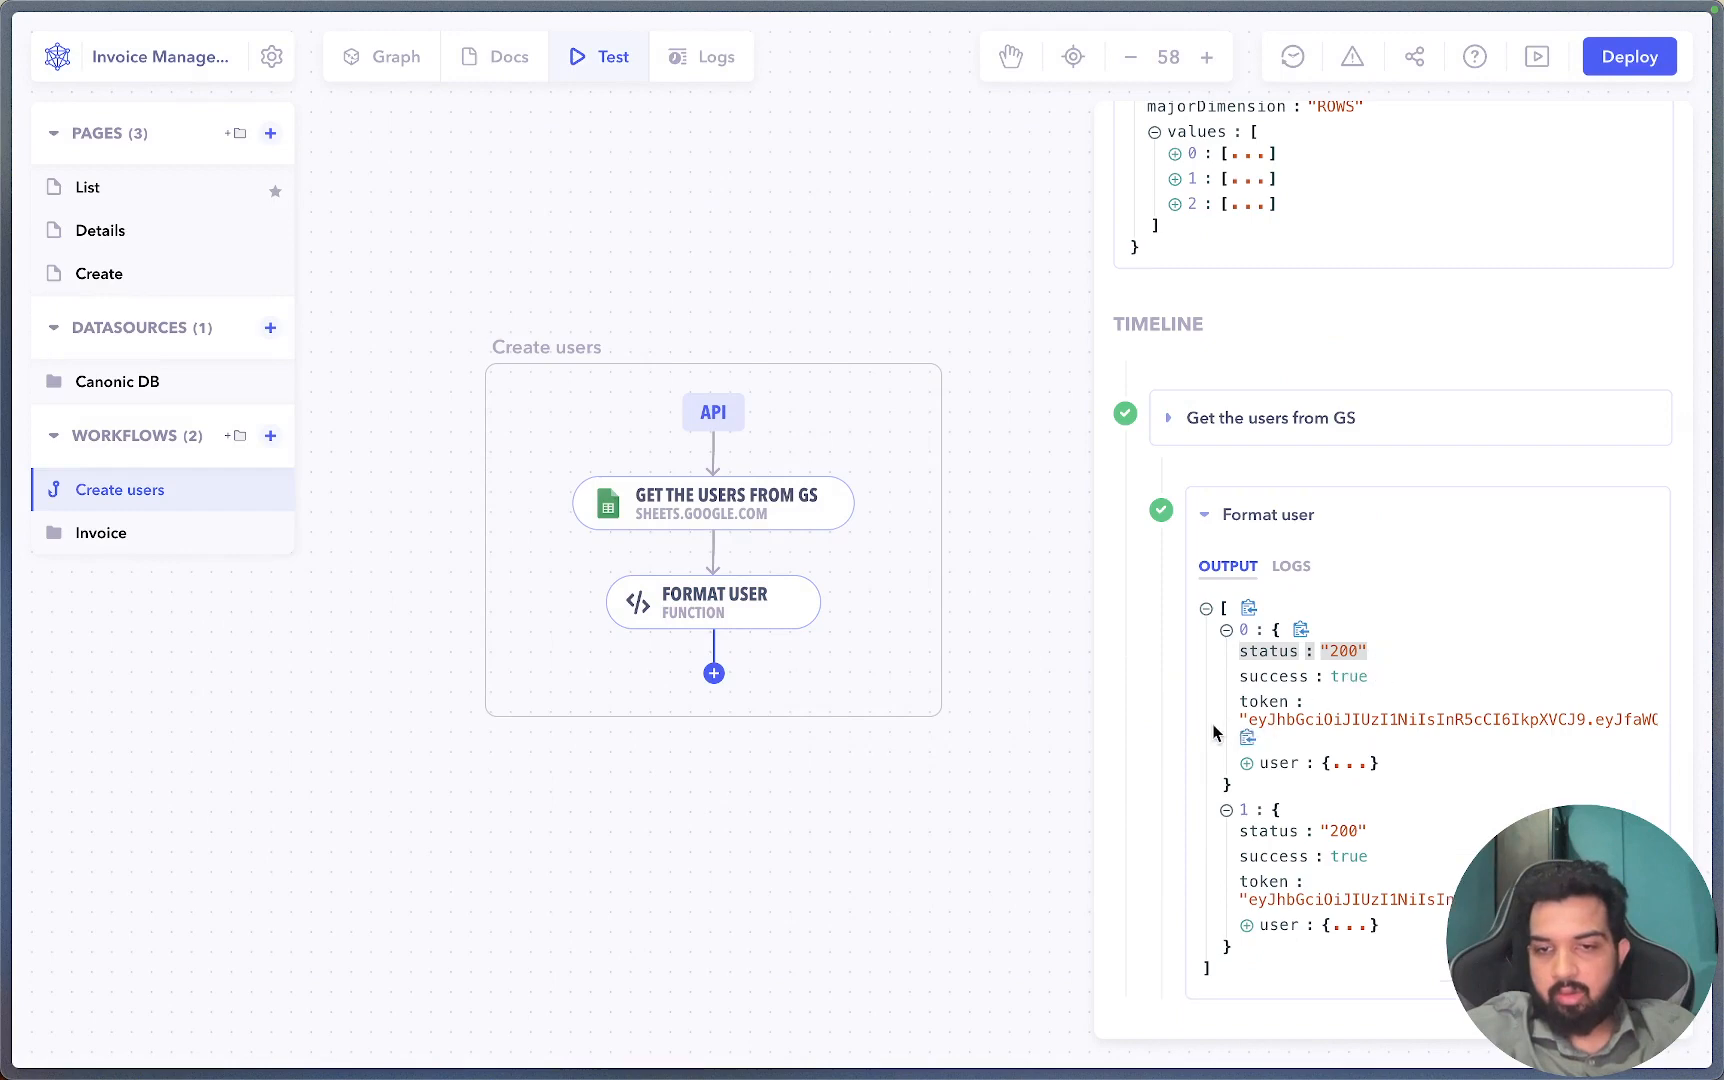
pyautogui.click(1262, 763)
pyautogui.scroll(-1, 1262, 760)
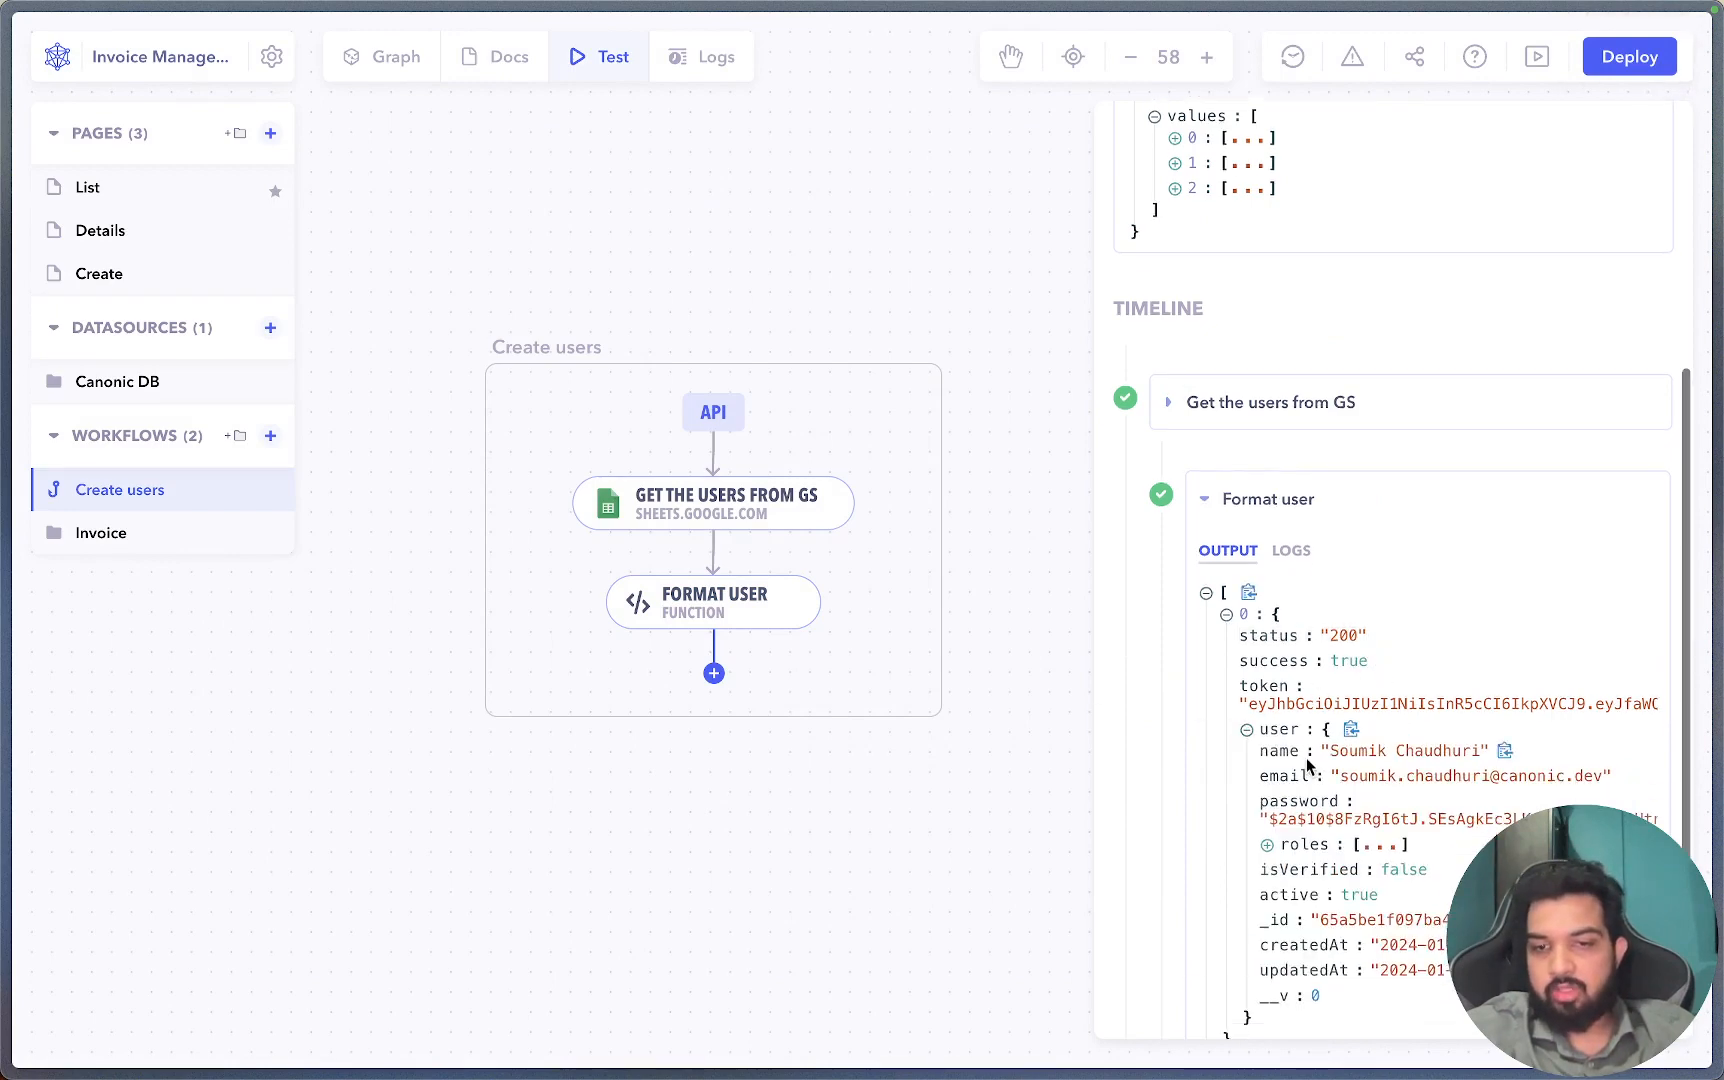
pyautogui.moveTo(1260, 719); pyautogui.dragTo(1338, 790)
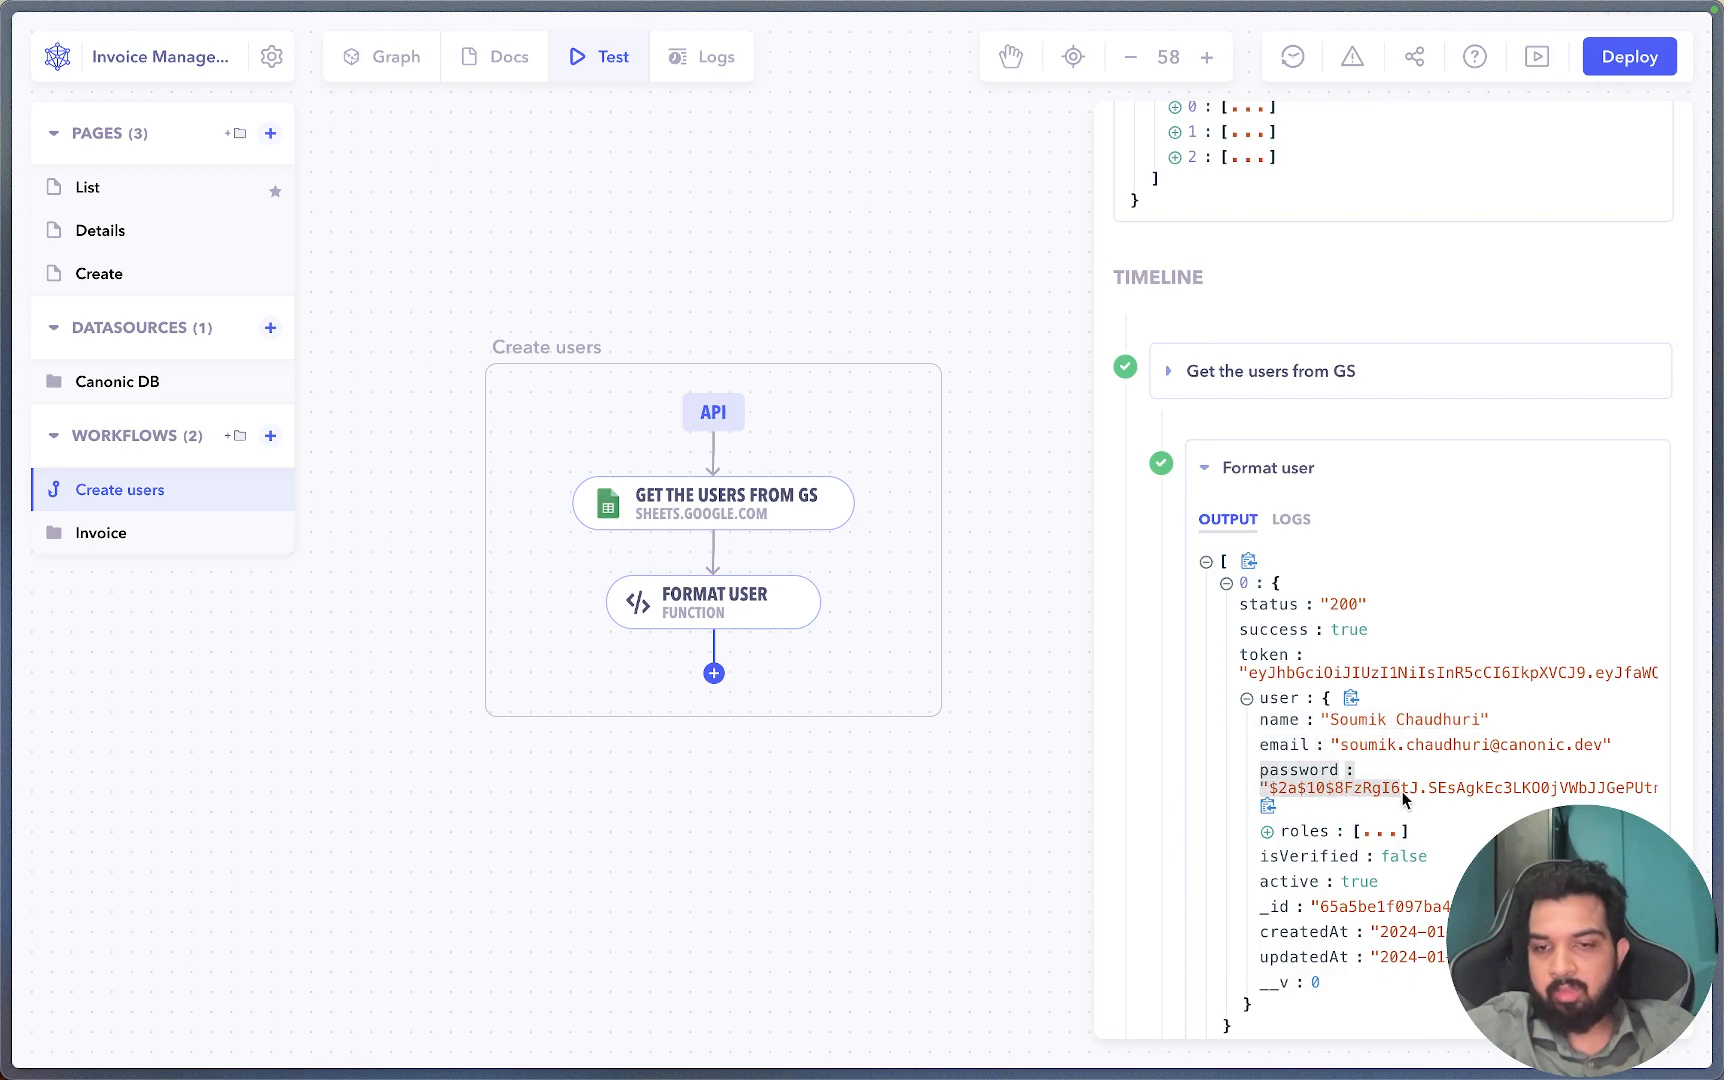
pyautogui.click(1300, 831)
# Check the second user's MODERATOR role, then return to the workflow graph.
pyautogui.scroll(-3, 1333, 855)
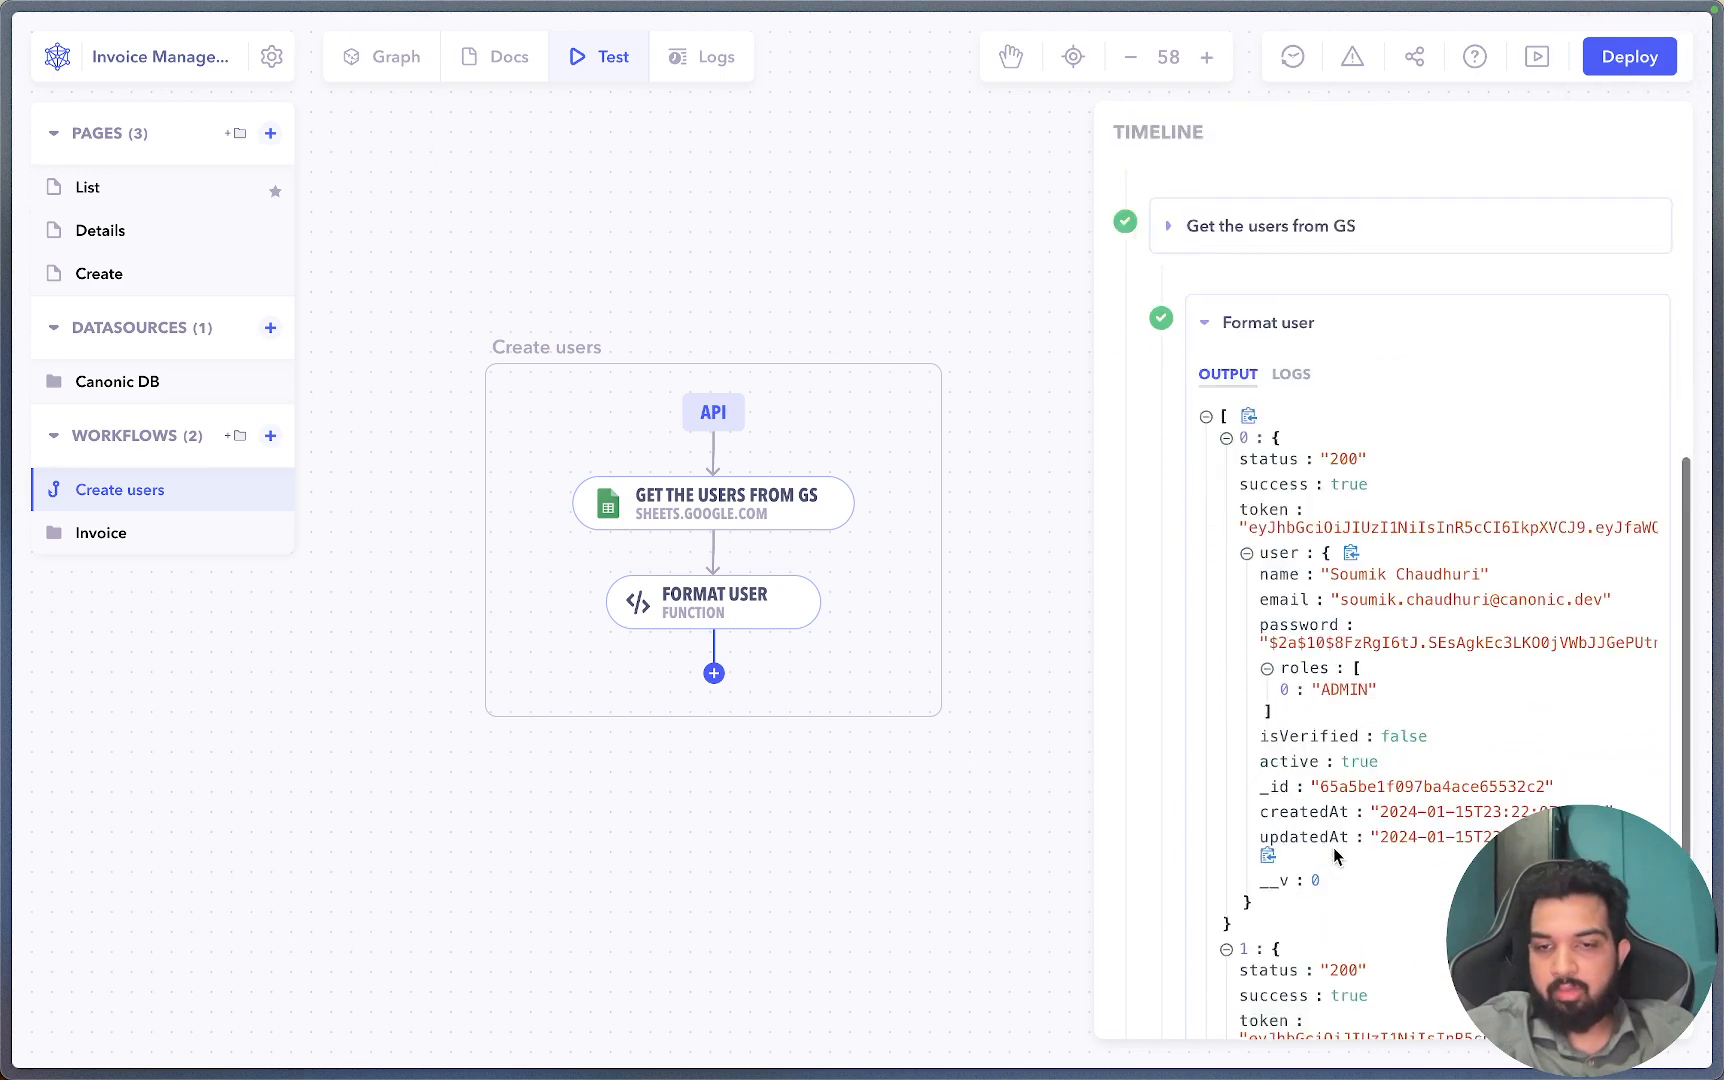
pyautogui.scroll(-3, 1320, 880)
pyautogui.click(1281, 923)
pyautogui.scroll(-5, 1290, 922)
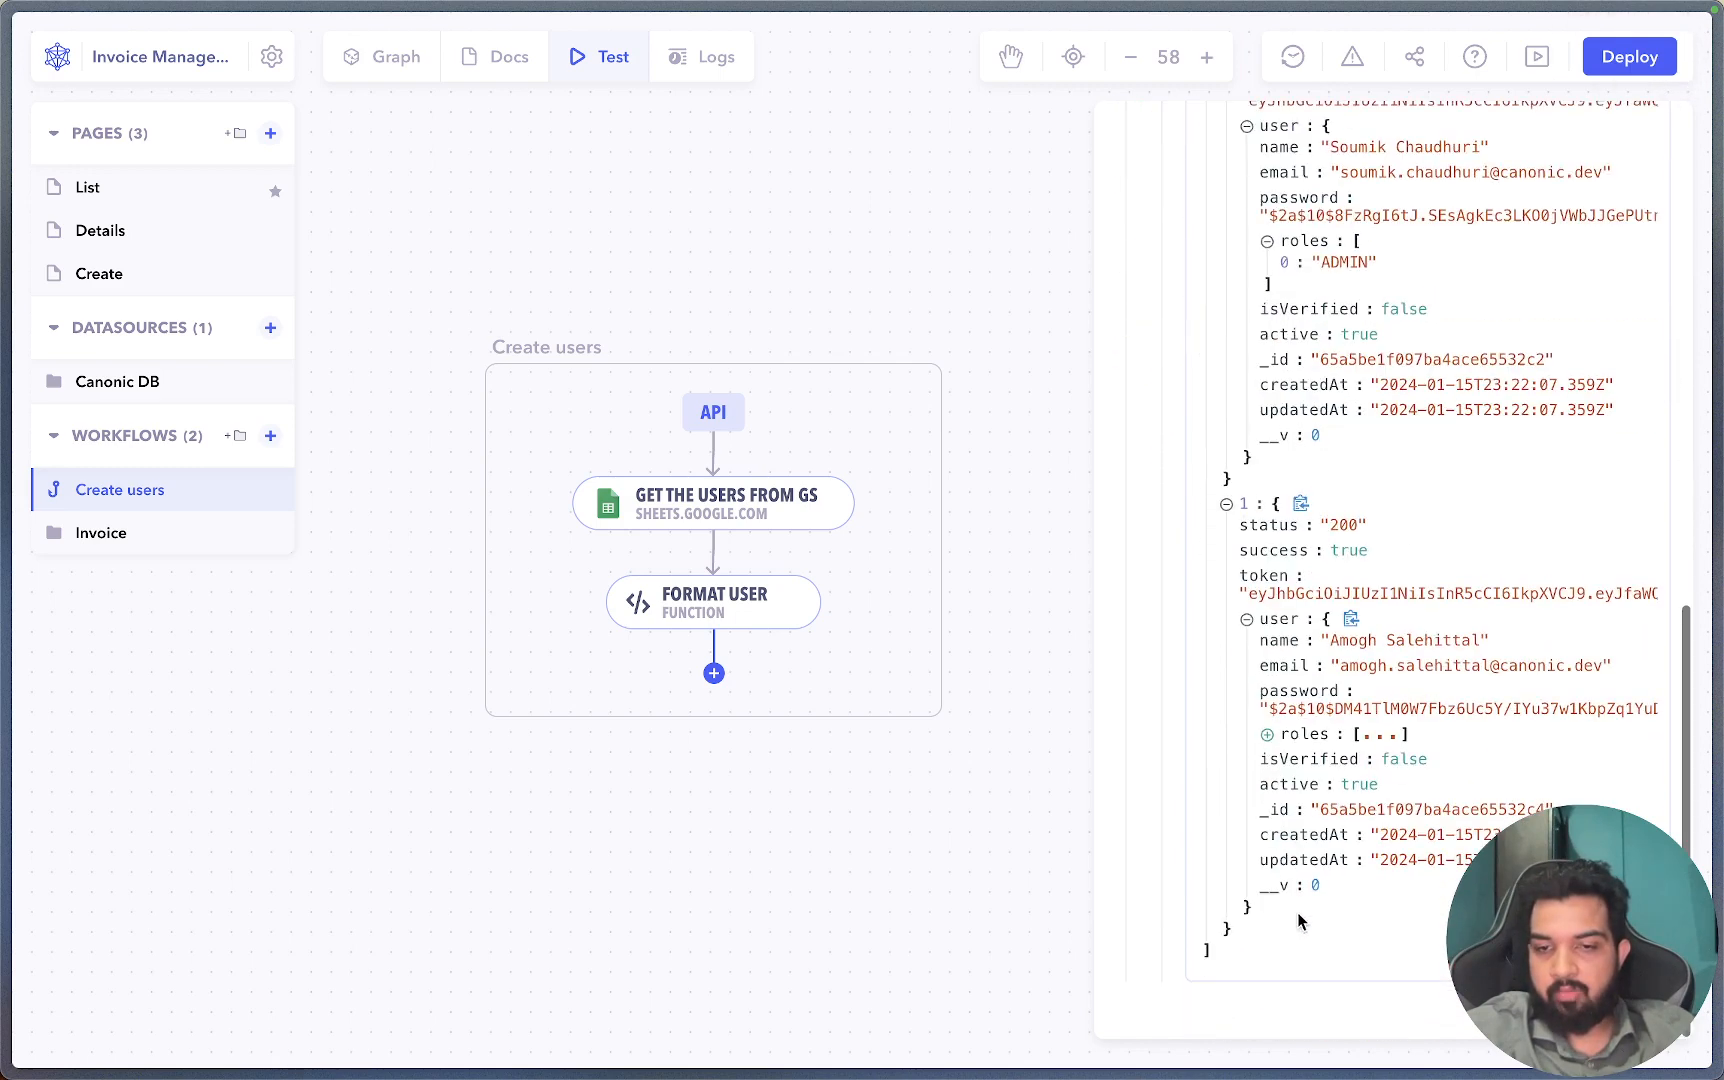
pyautogui.click(1302, 734)
pyautogui.scroll(-1, 1285, 870)
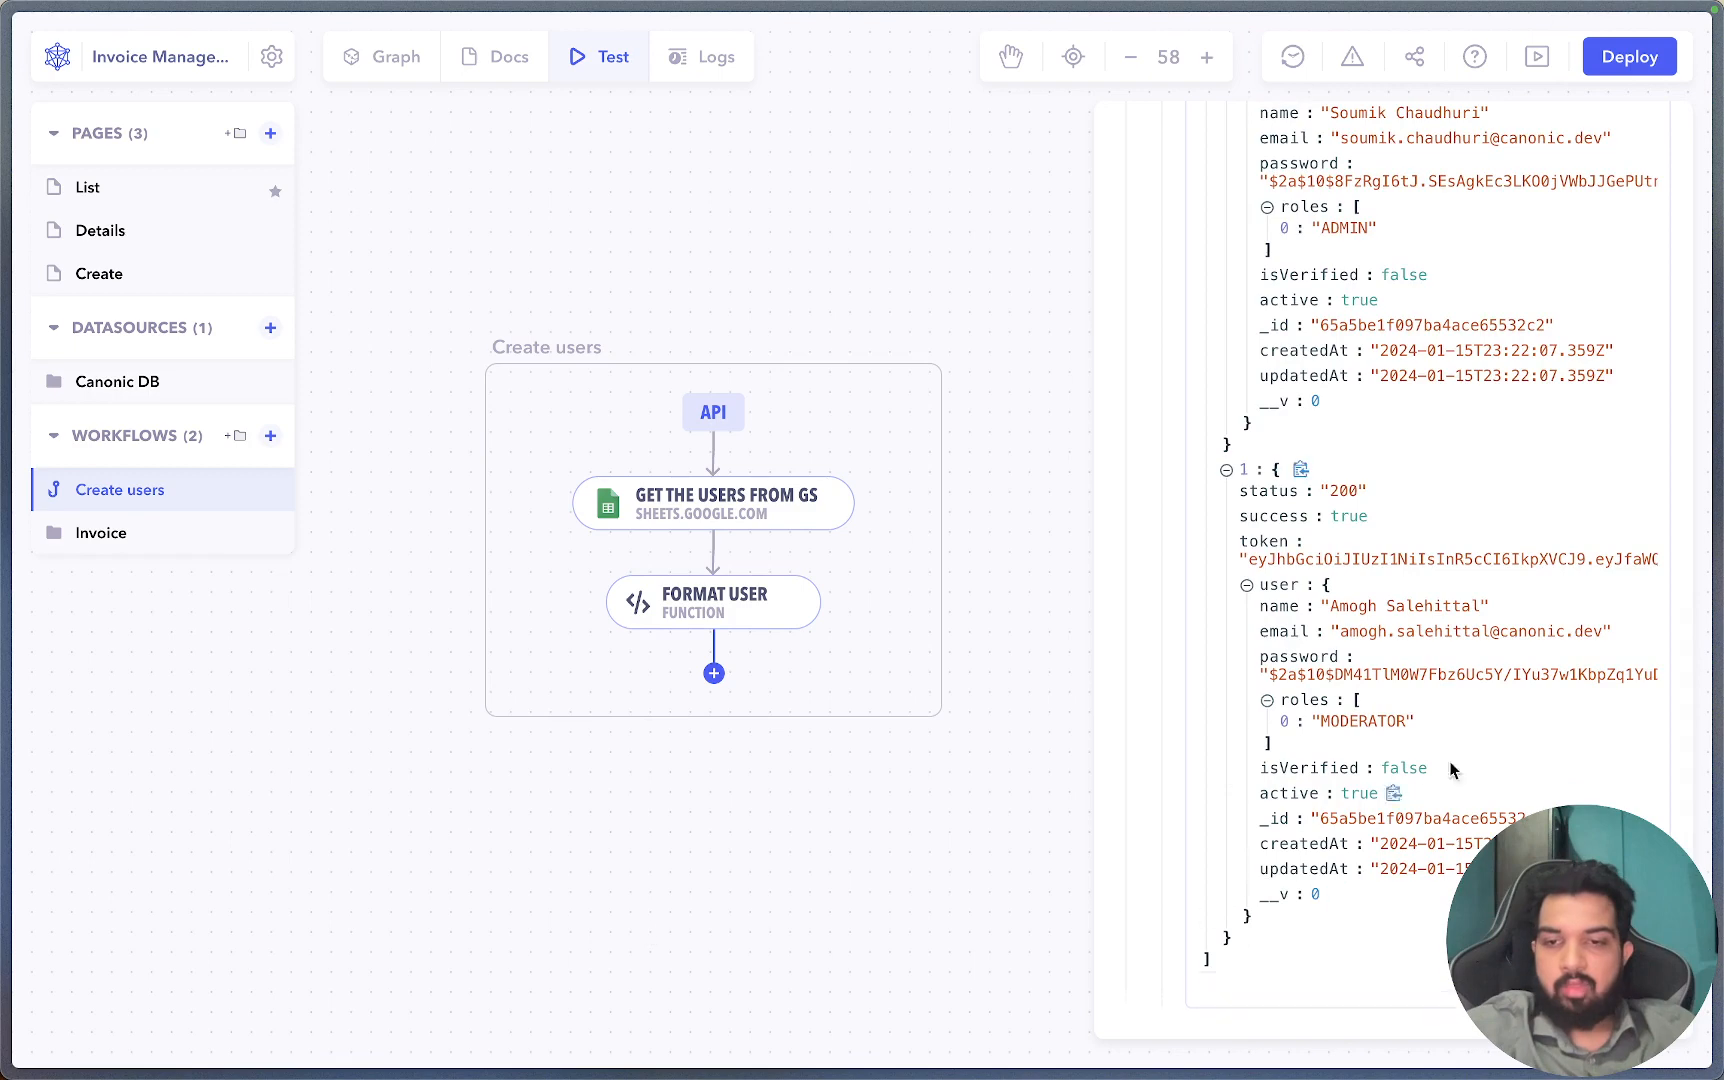
pyautogui.click(390, 56)
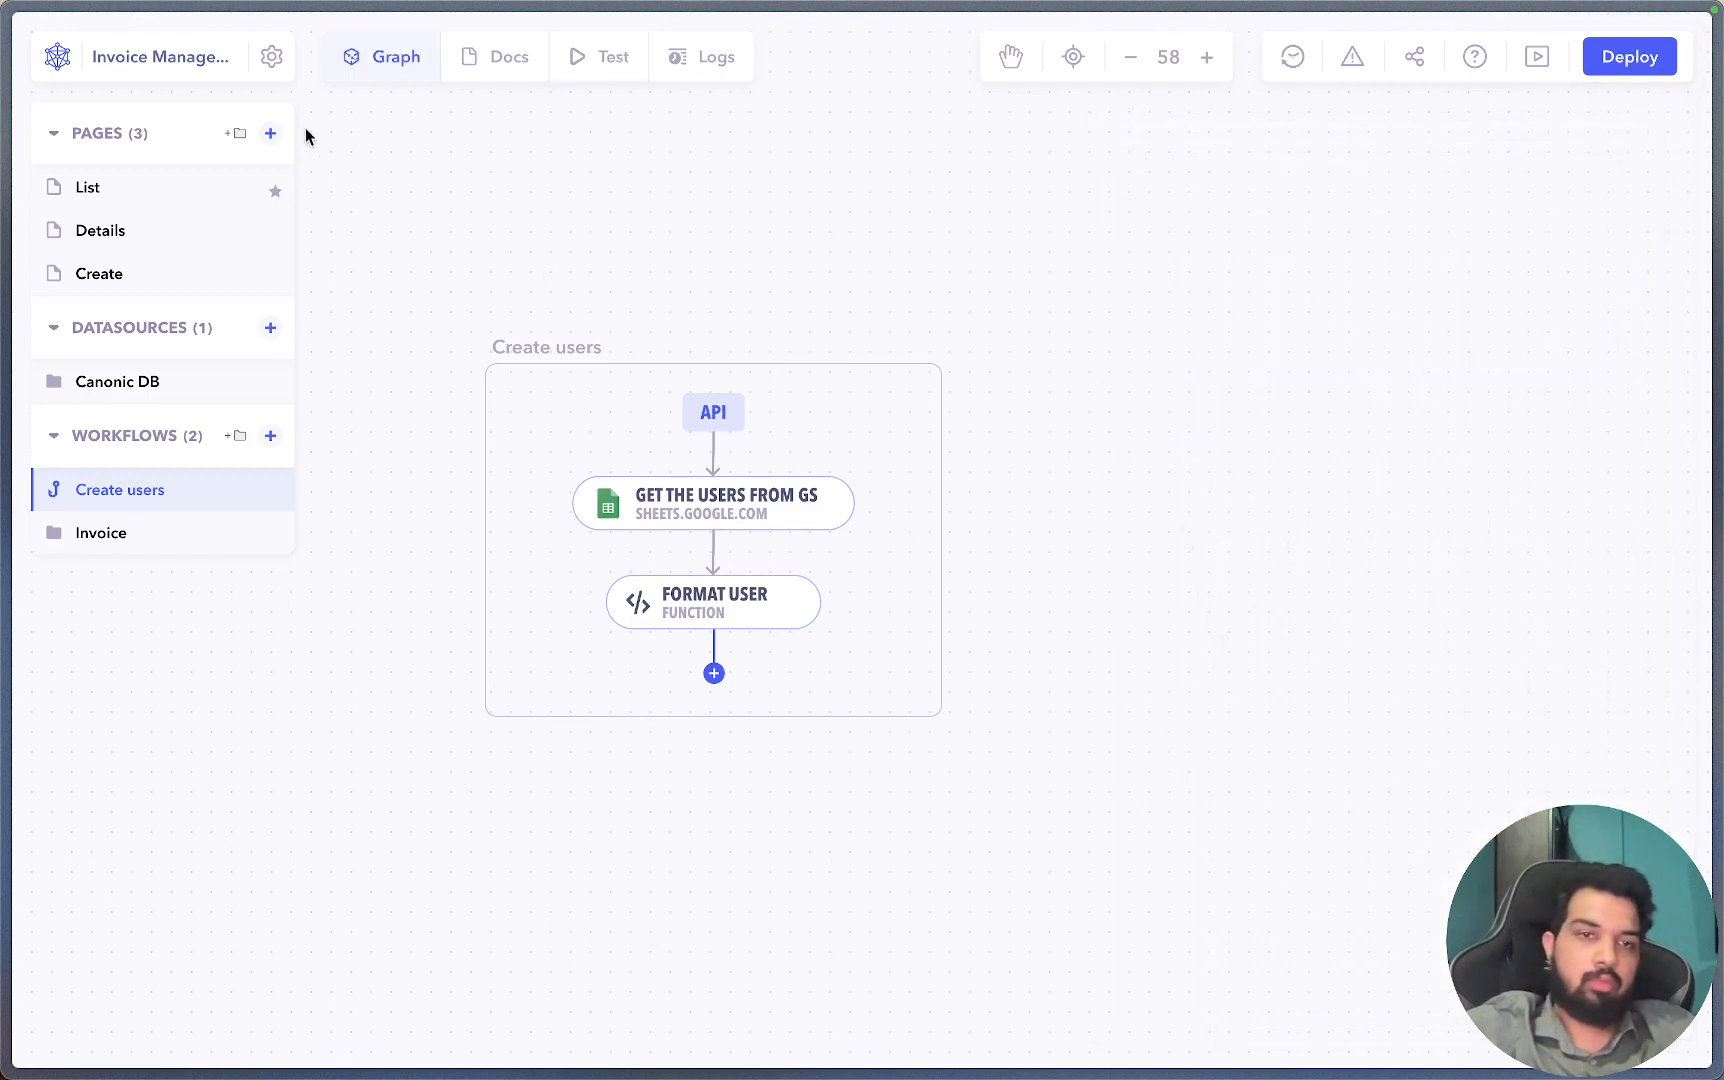
# Open Access Management in the project settings and reload to refresh the users list.
pyautogui.click(274, 60)
pyautogui.click(114, 310)
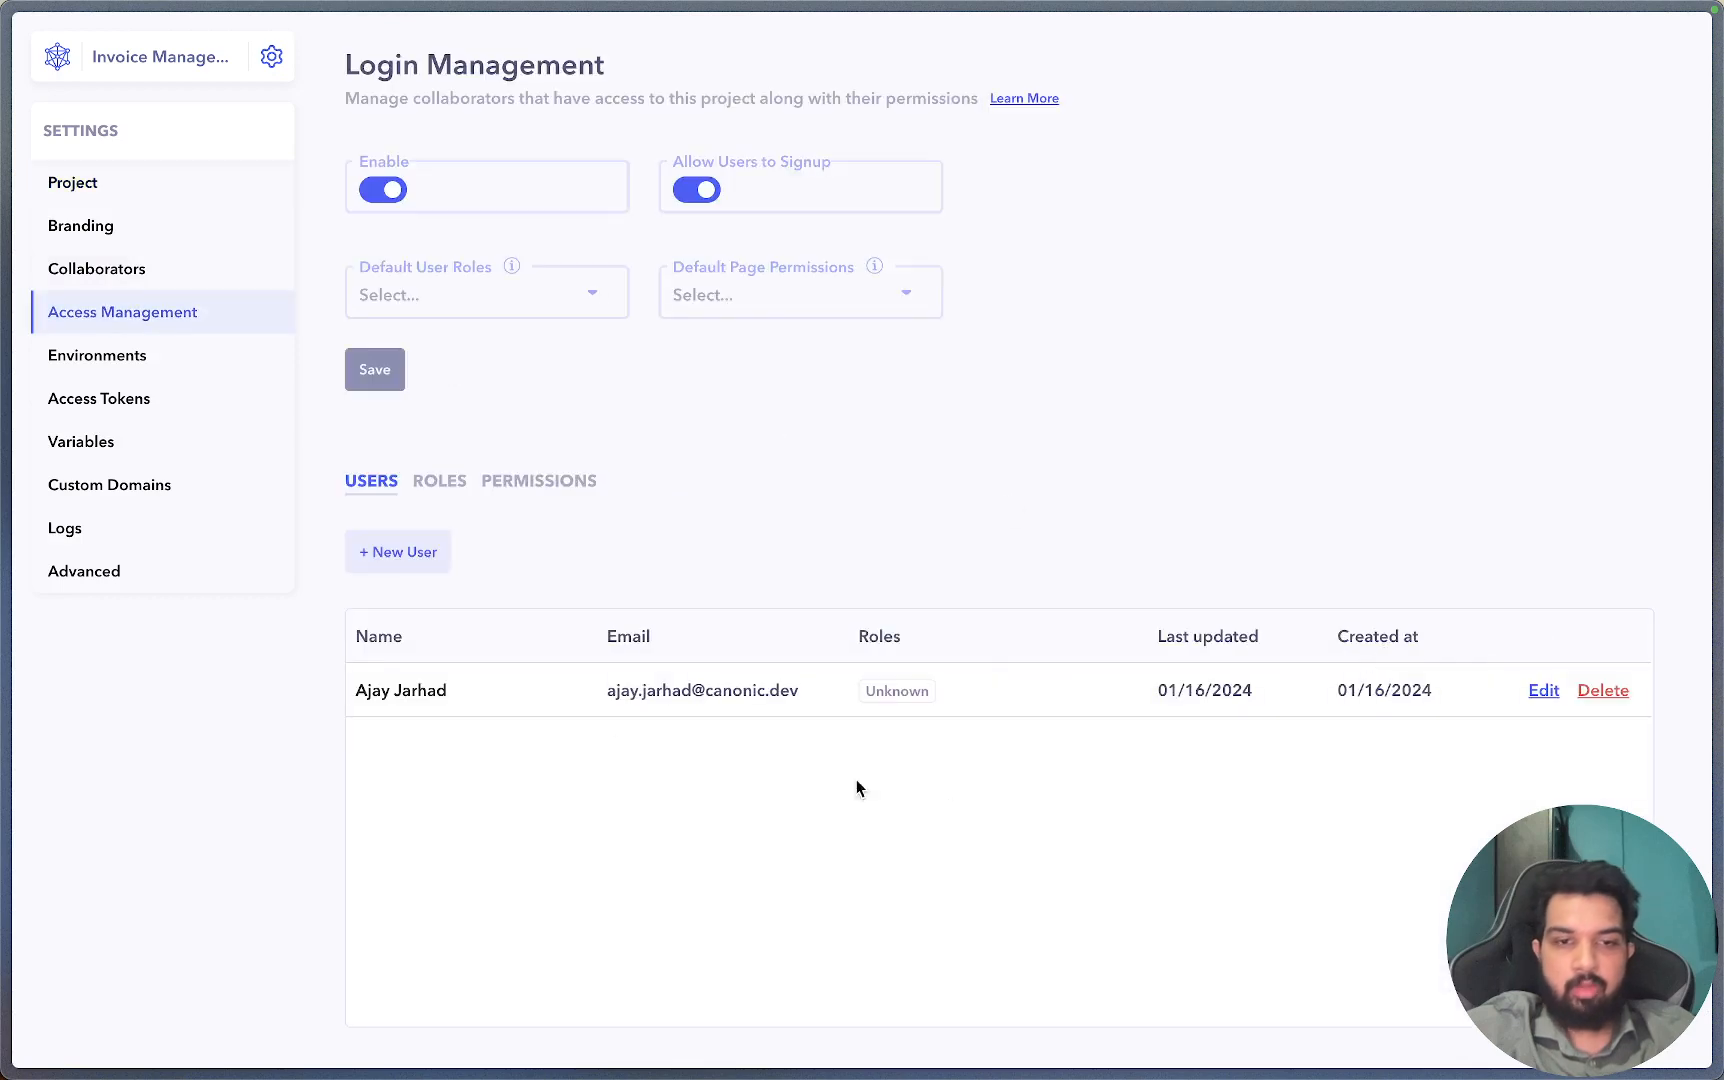
pyautogui.hotkey('ctrl', 'Tab')
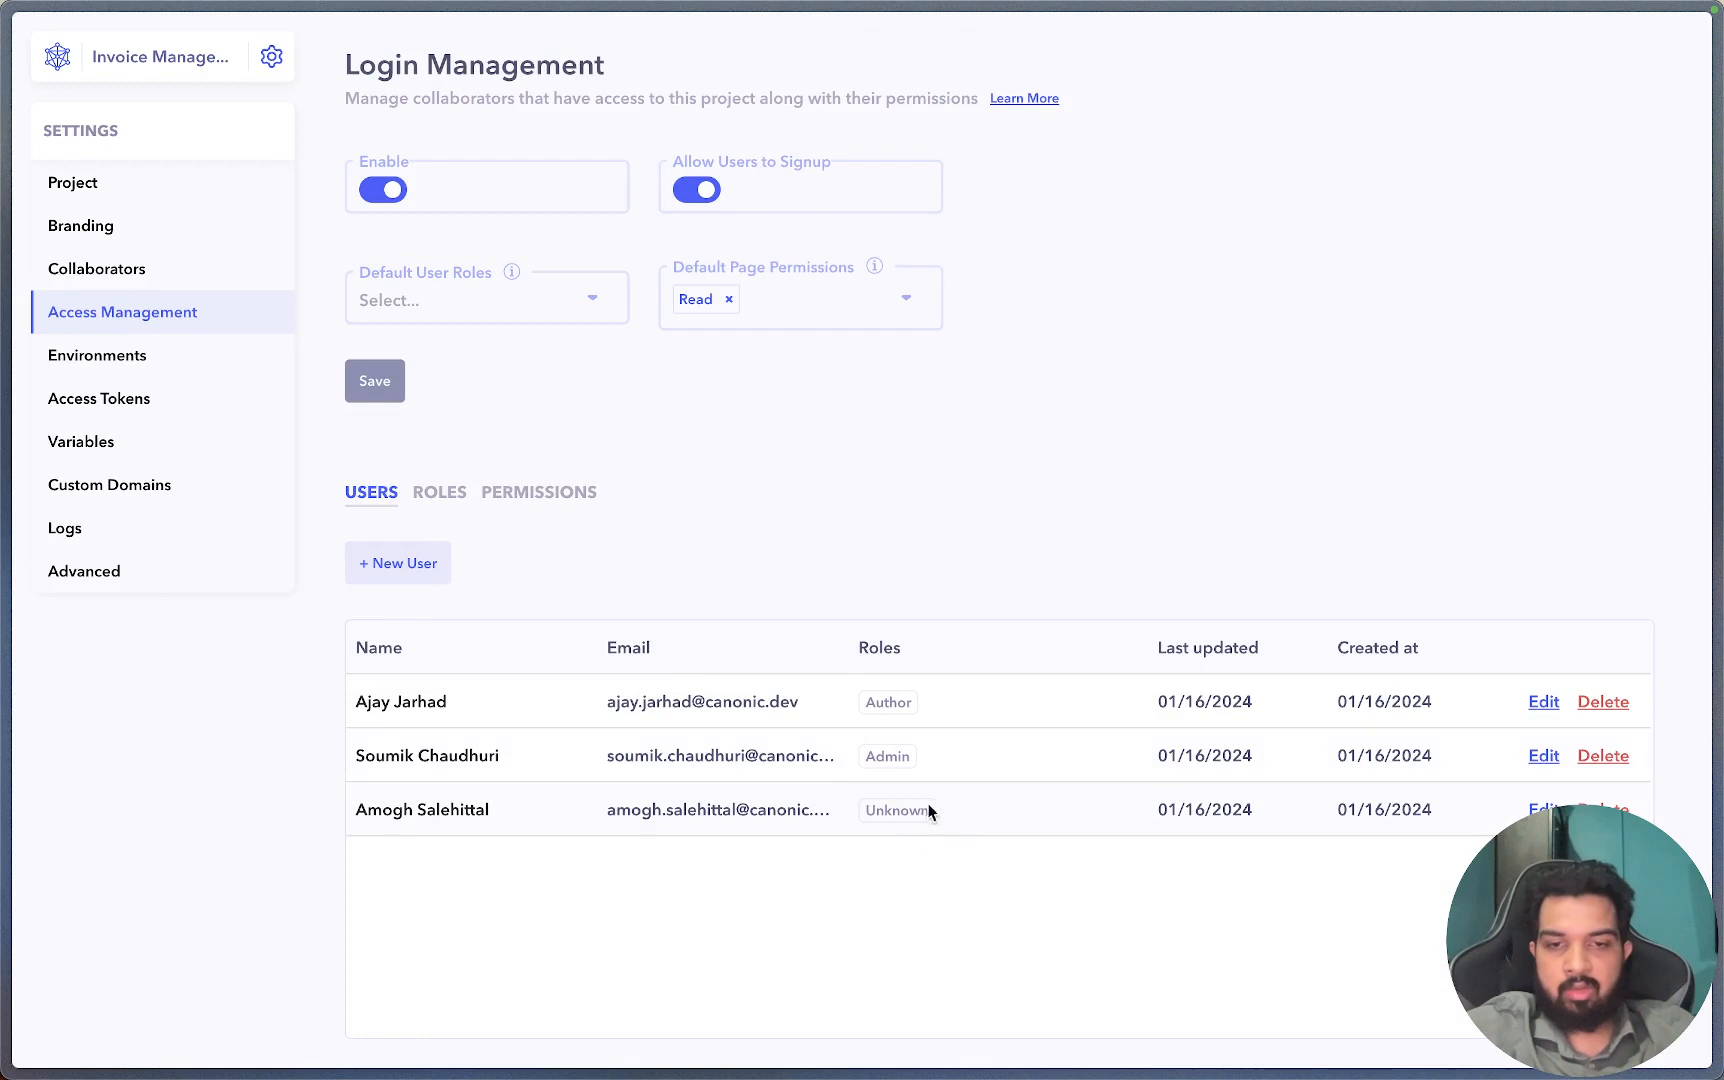
# Create a Moderator role with Write permission, check the Users list, and return to the editor.
pyautogui.click(452, 502)
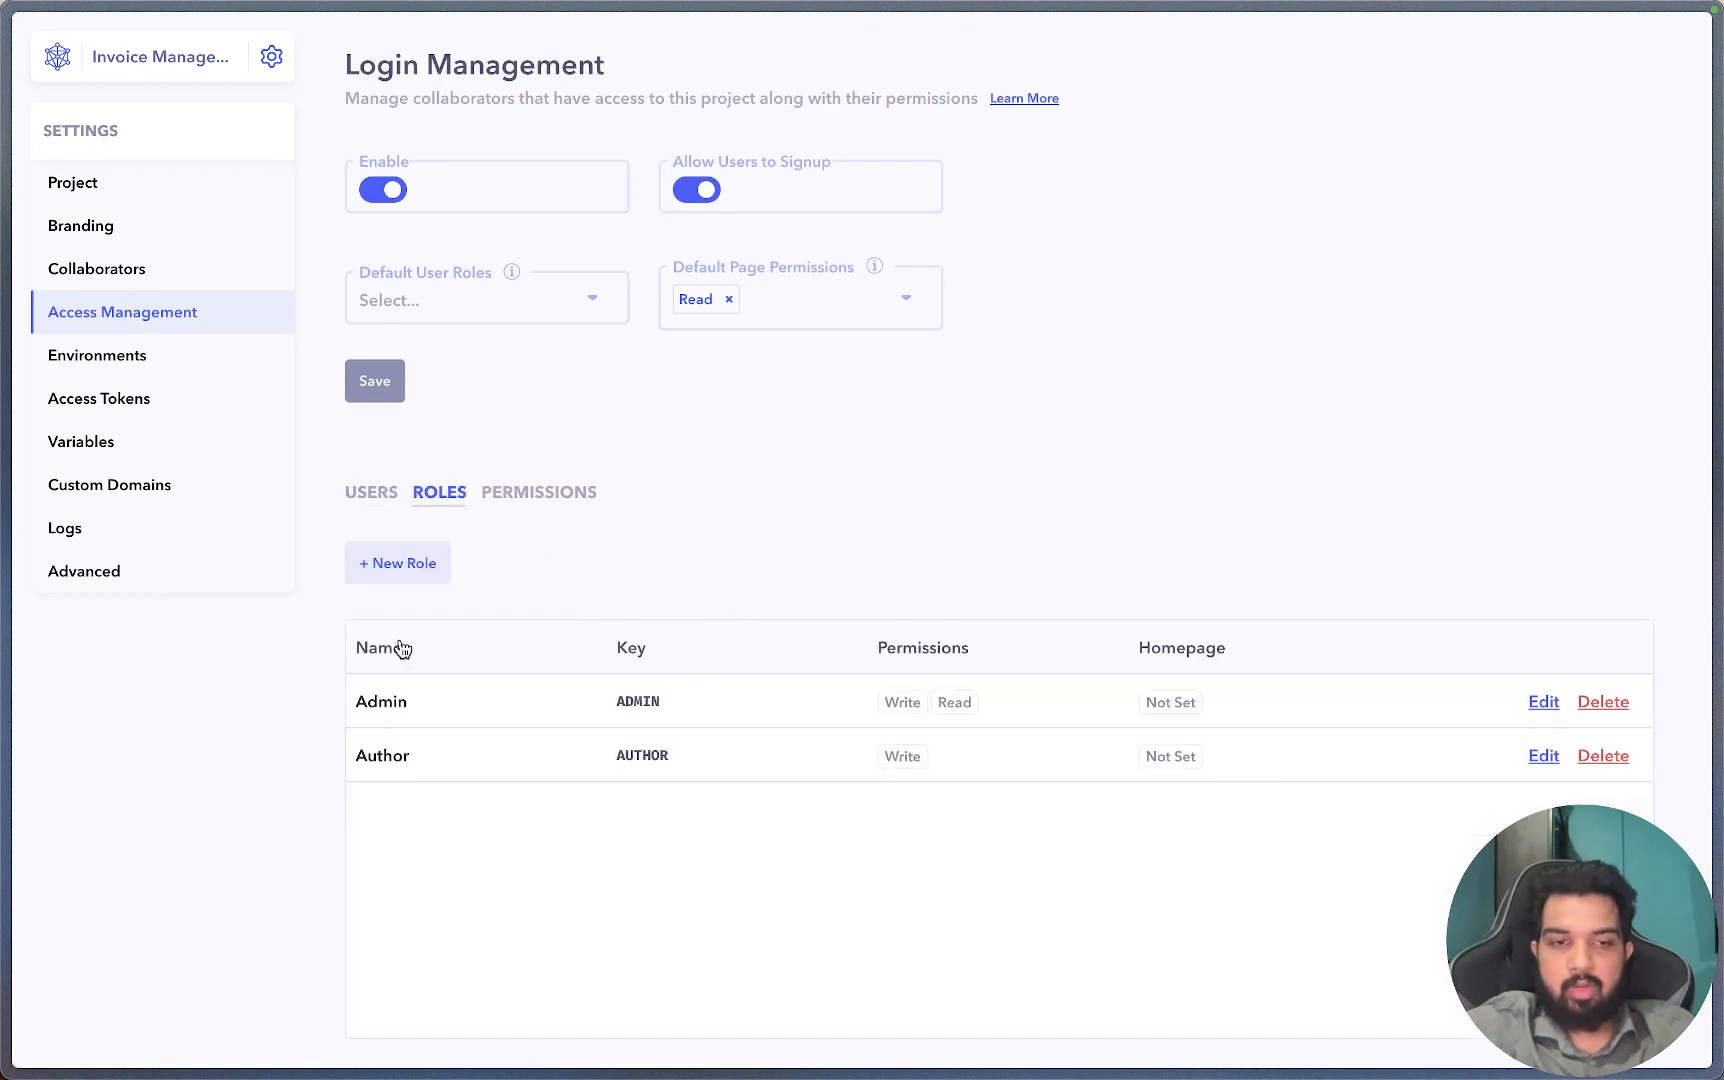
pyautogui.click(386, 570)
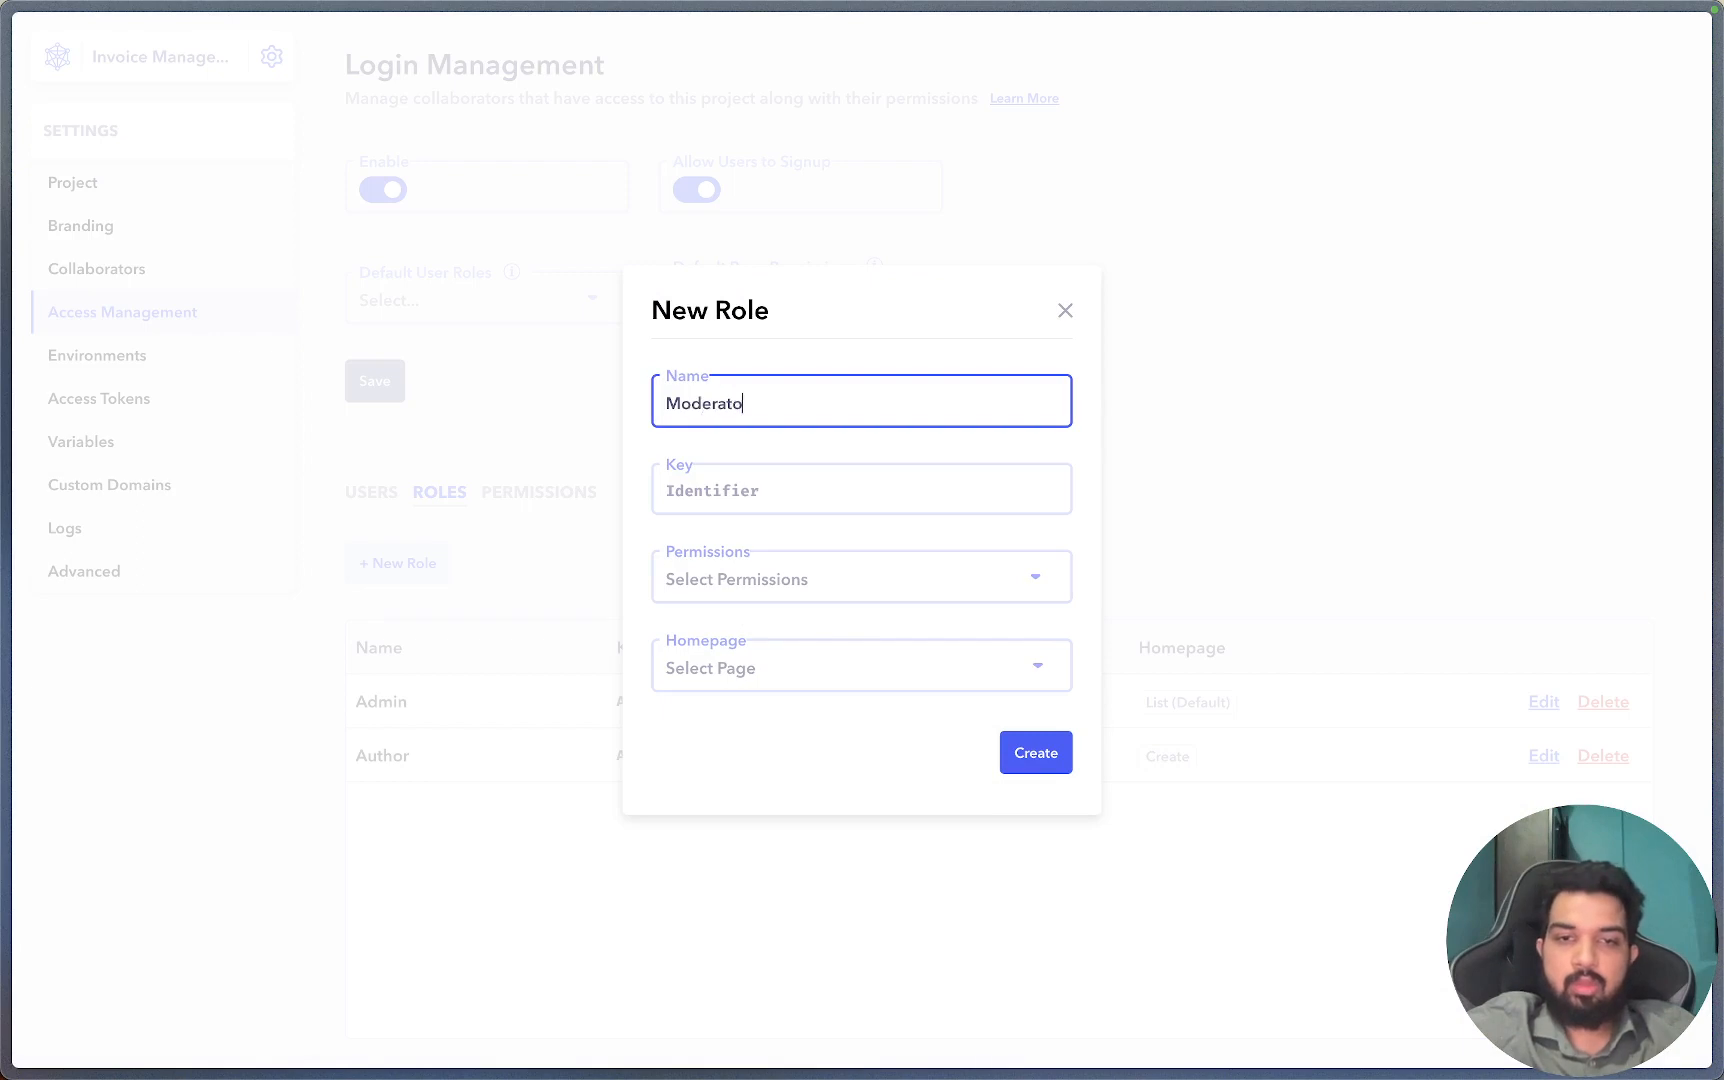
pyautogui.click(868, 579)
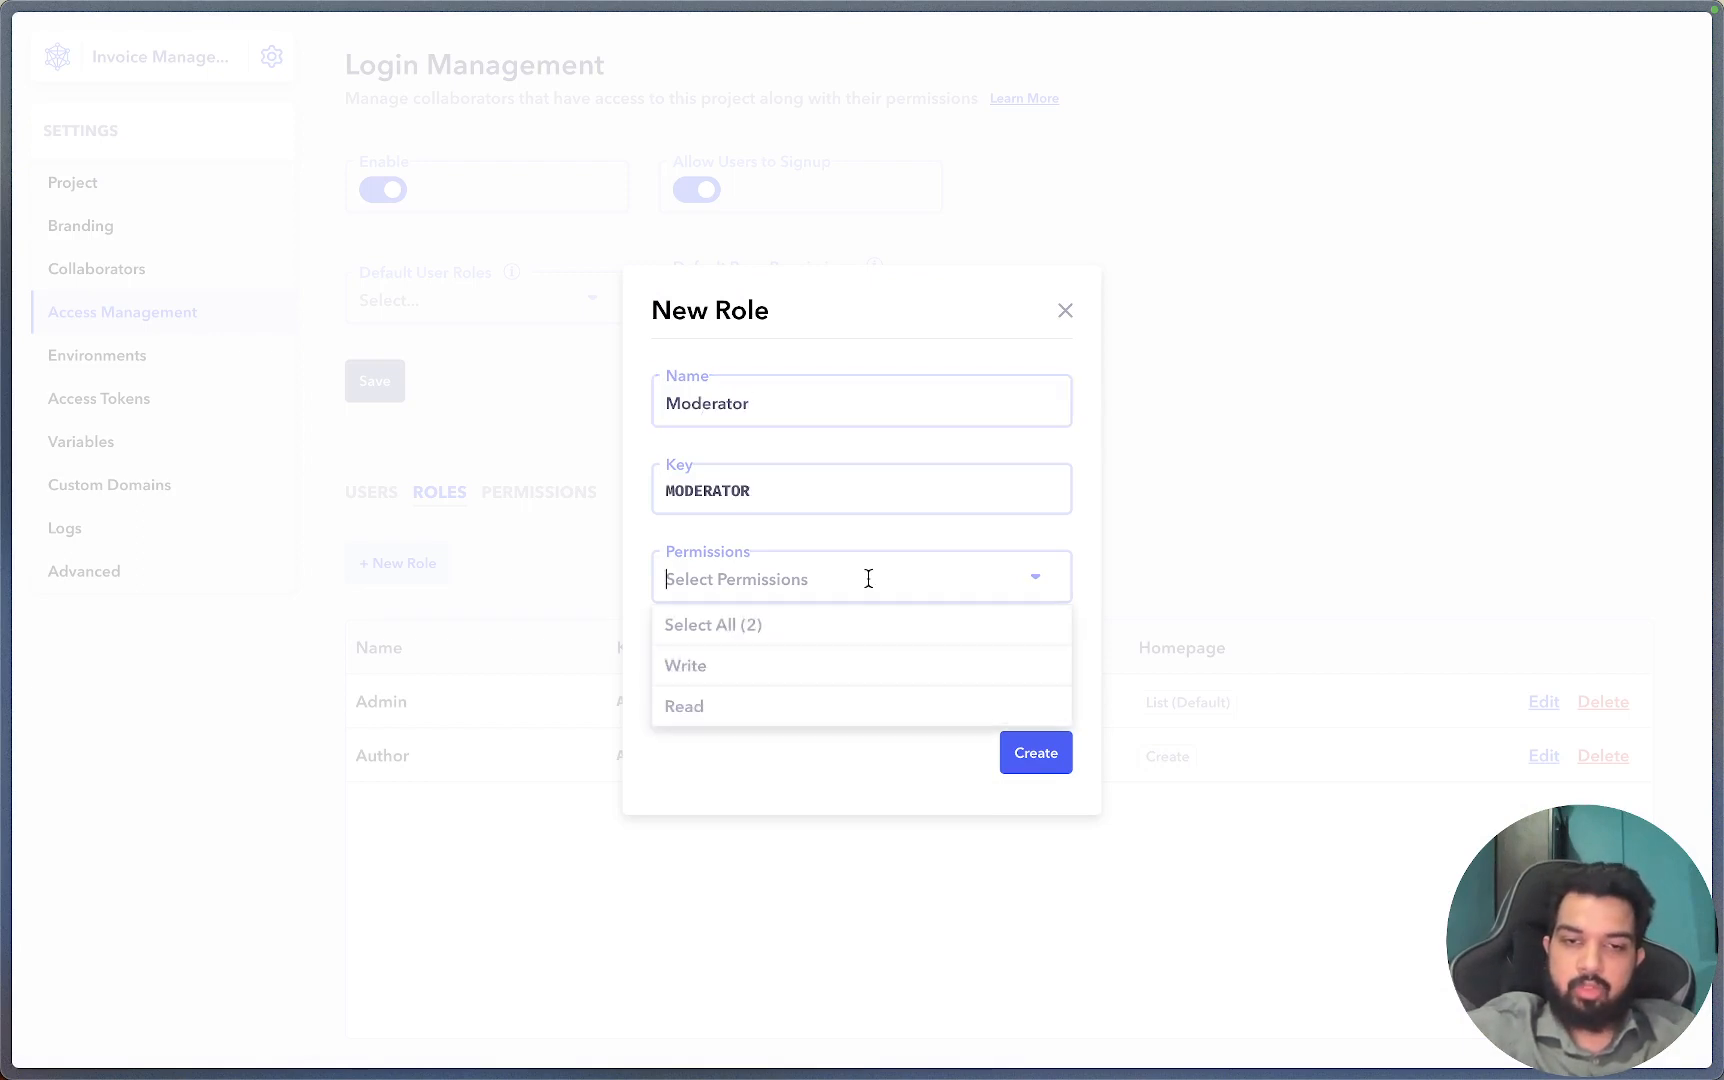
pyautogui.click(737, 682)
pyautogui.click(772, 793)
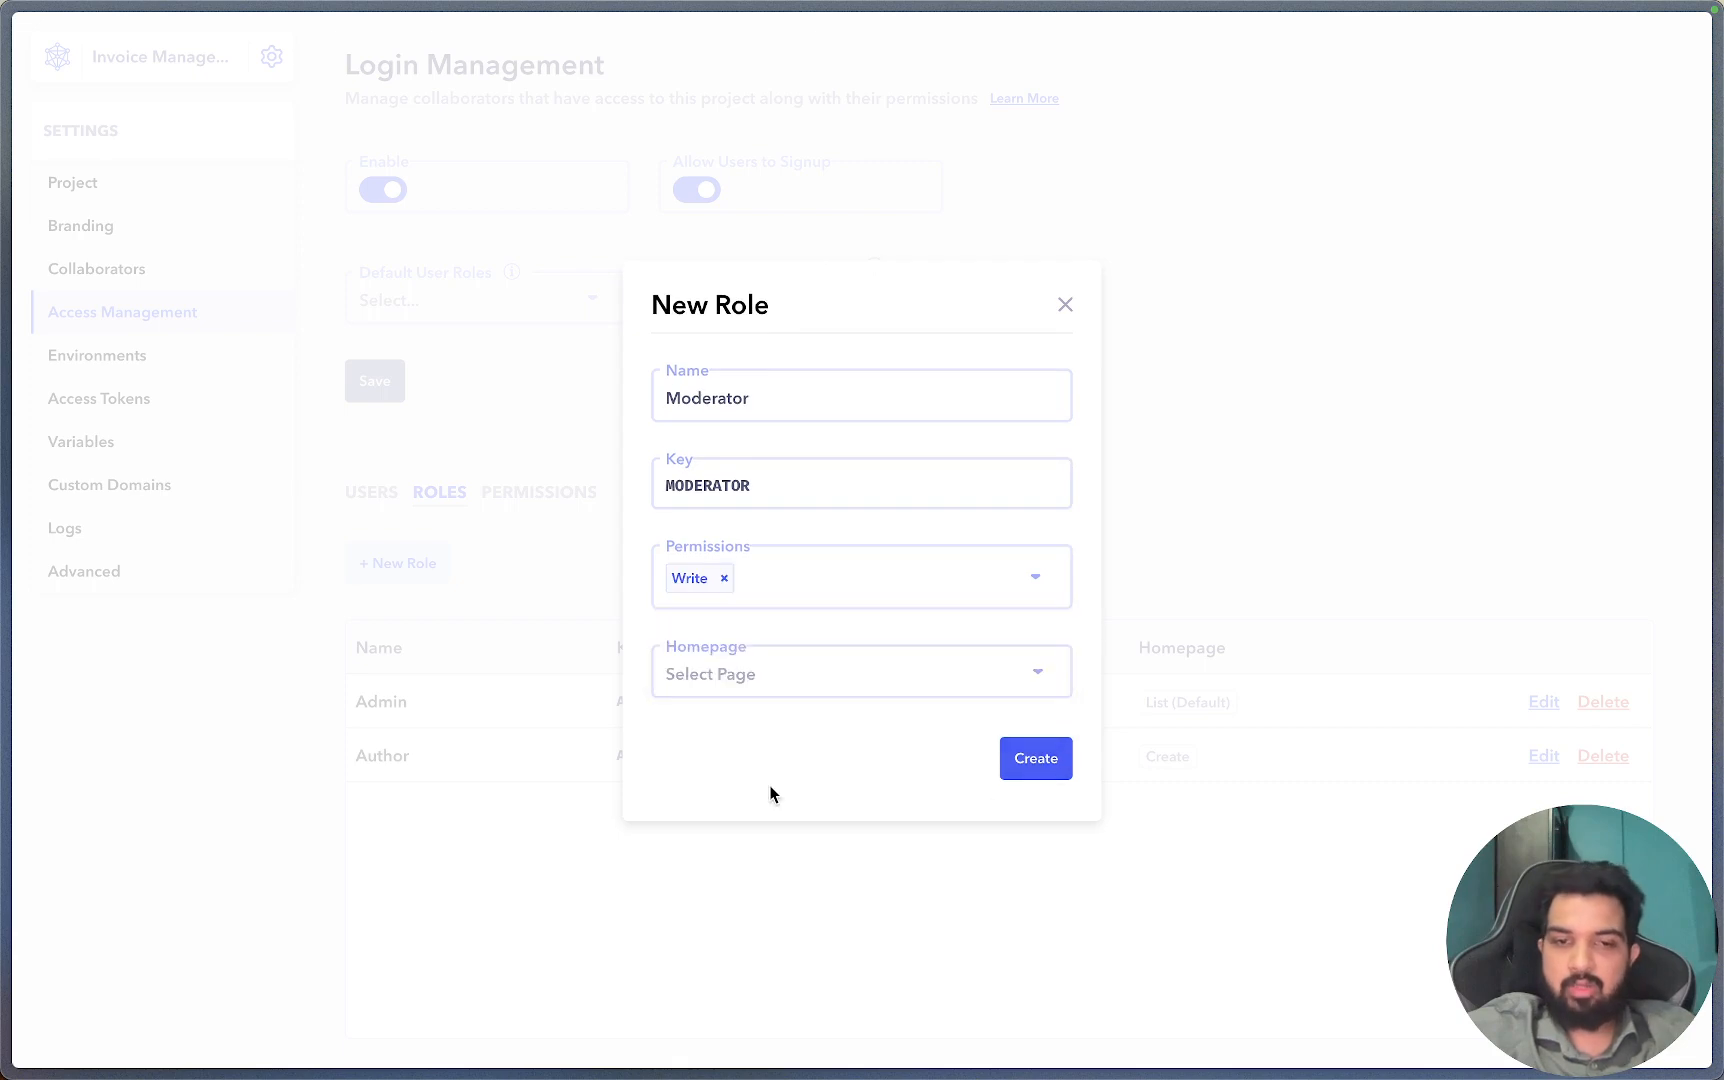
pyautogui.click(1036, 765)
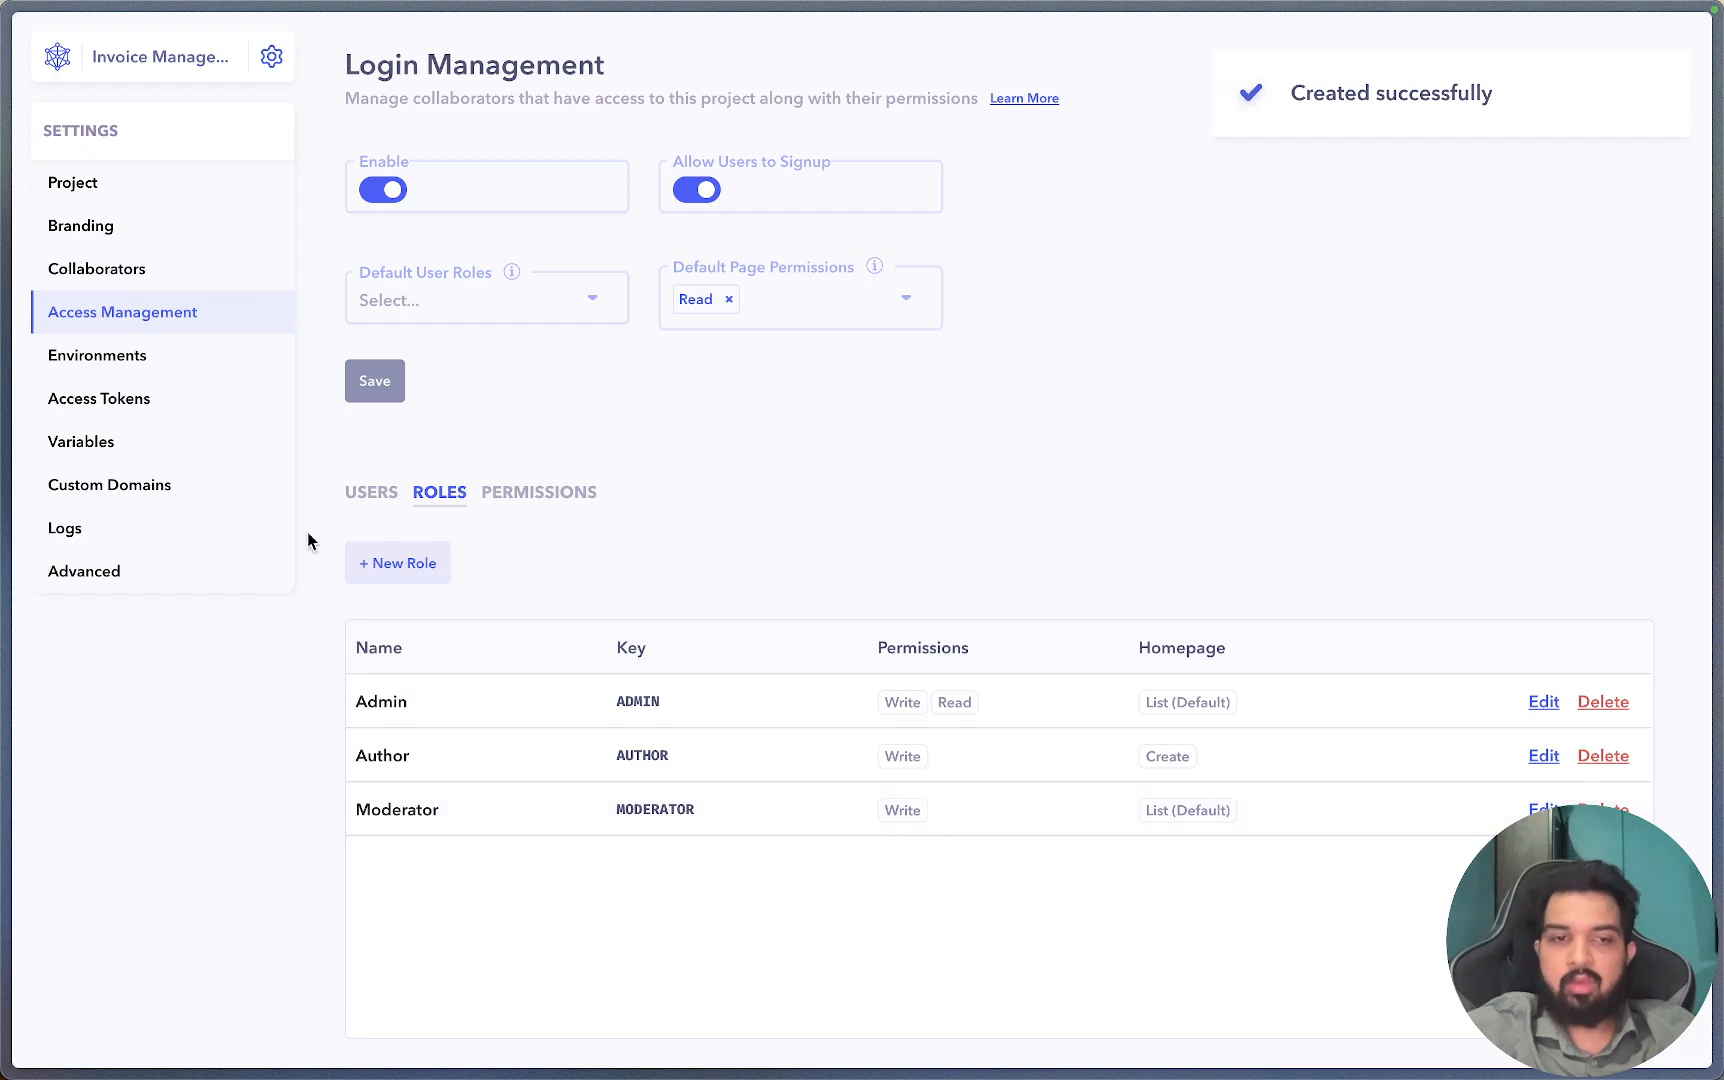
pyautogui.click(361, 492)
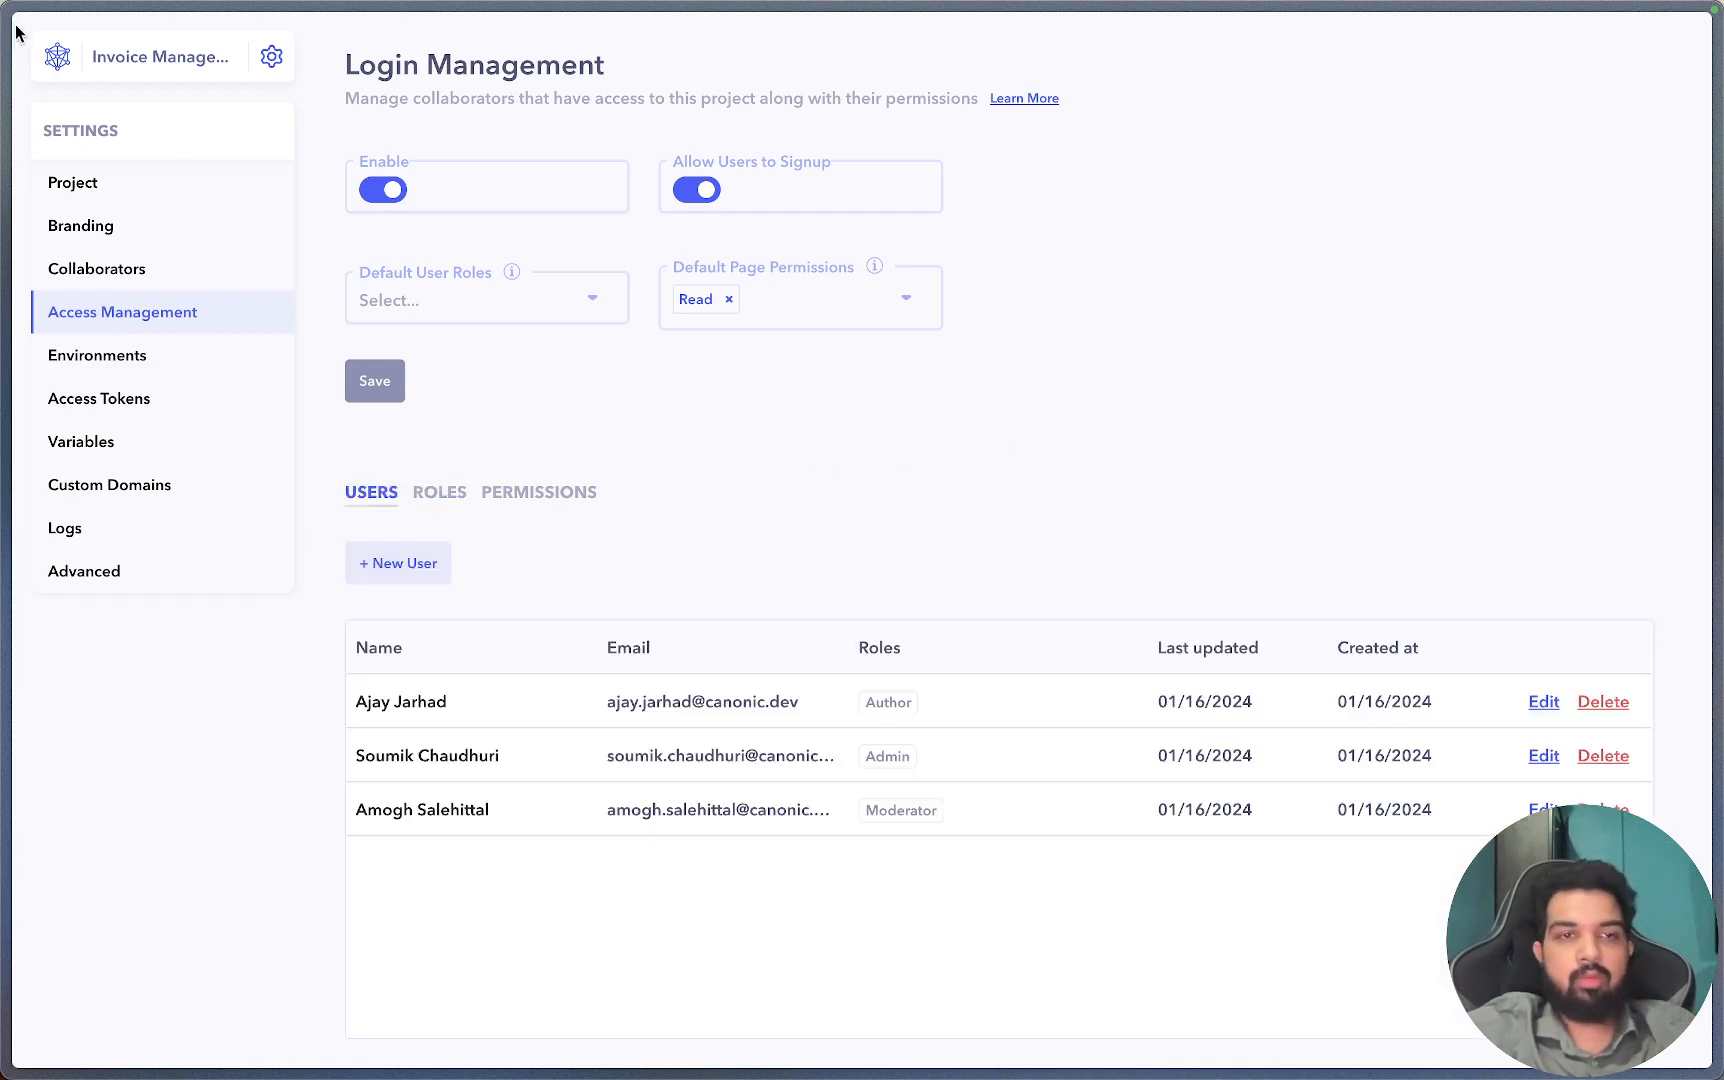
pyautogui.click(173, 62)
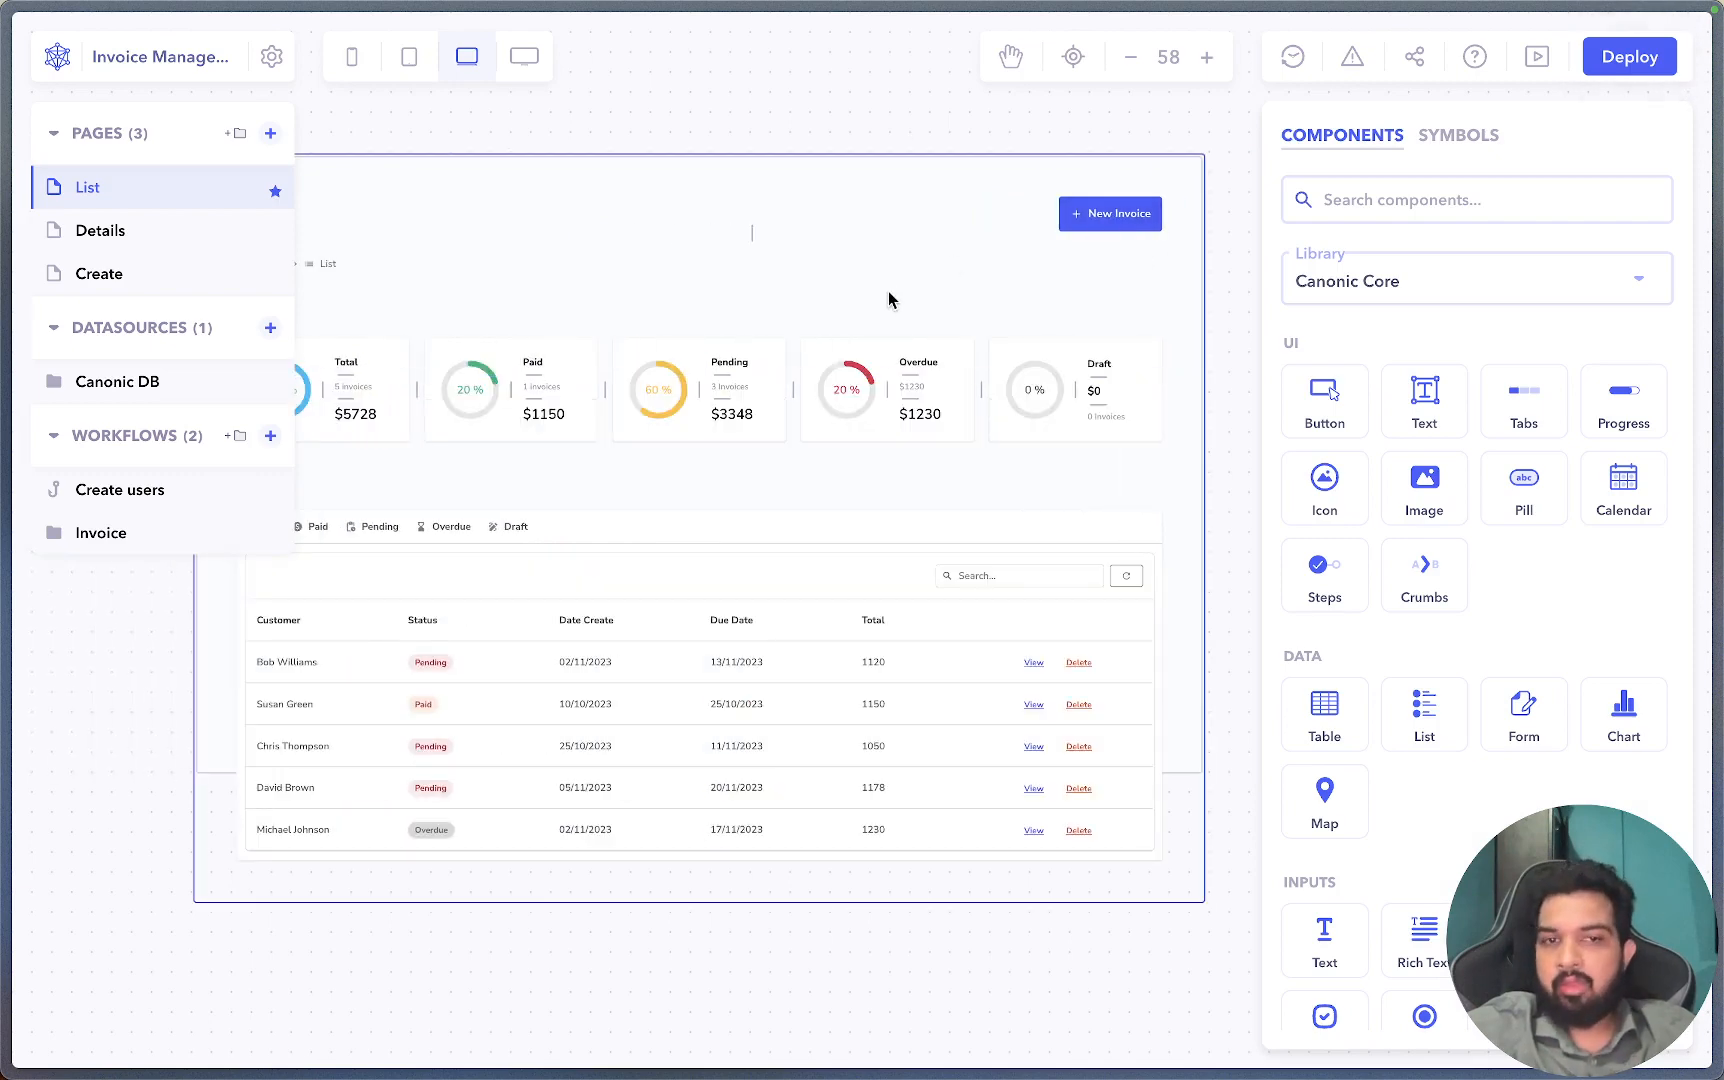
# Restrict the New Invoice button to the Write access permission.
pyautogui.click(1170, 238)
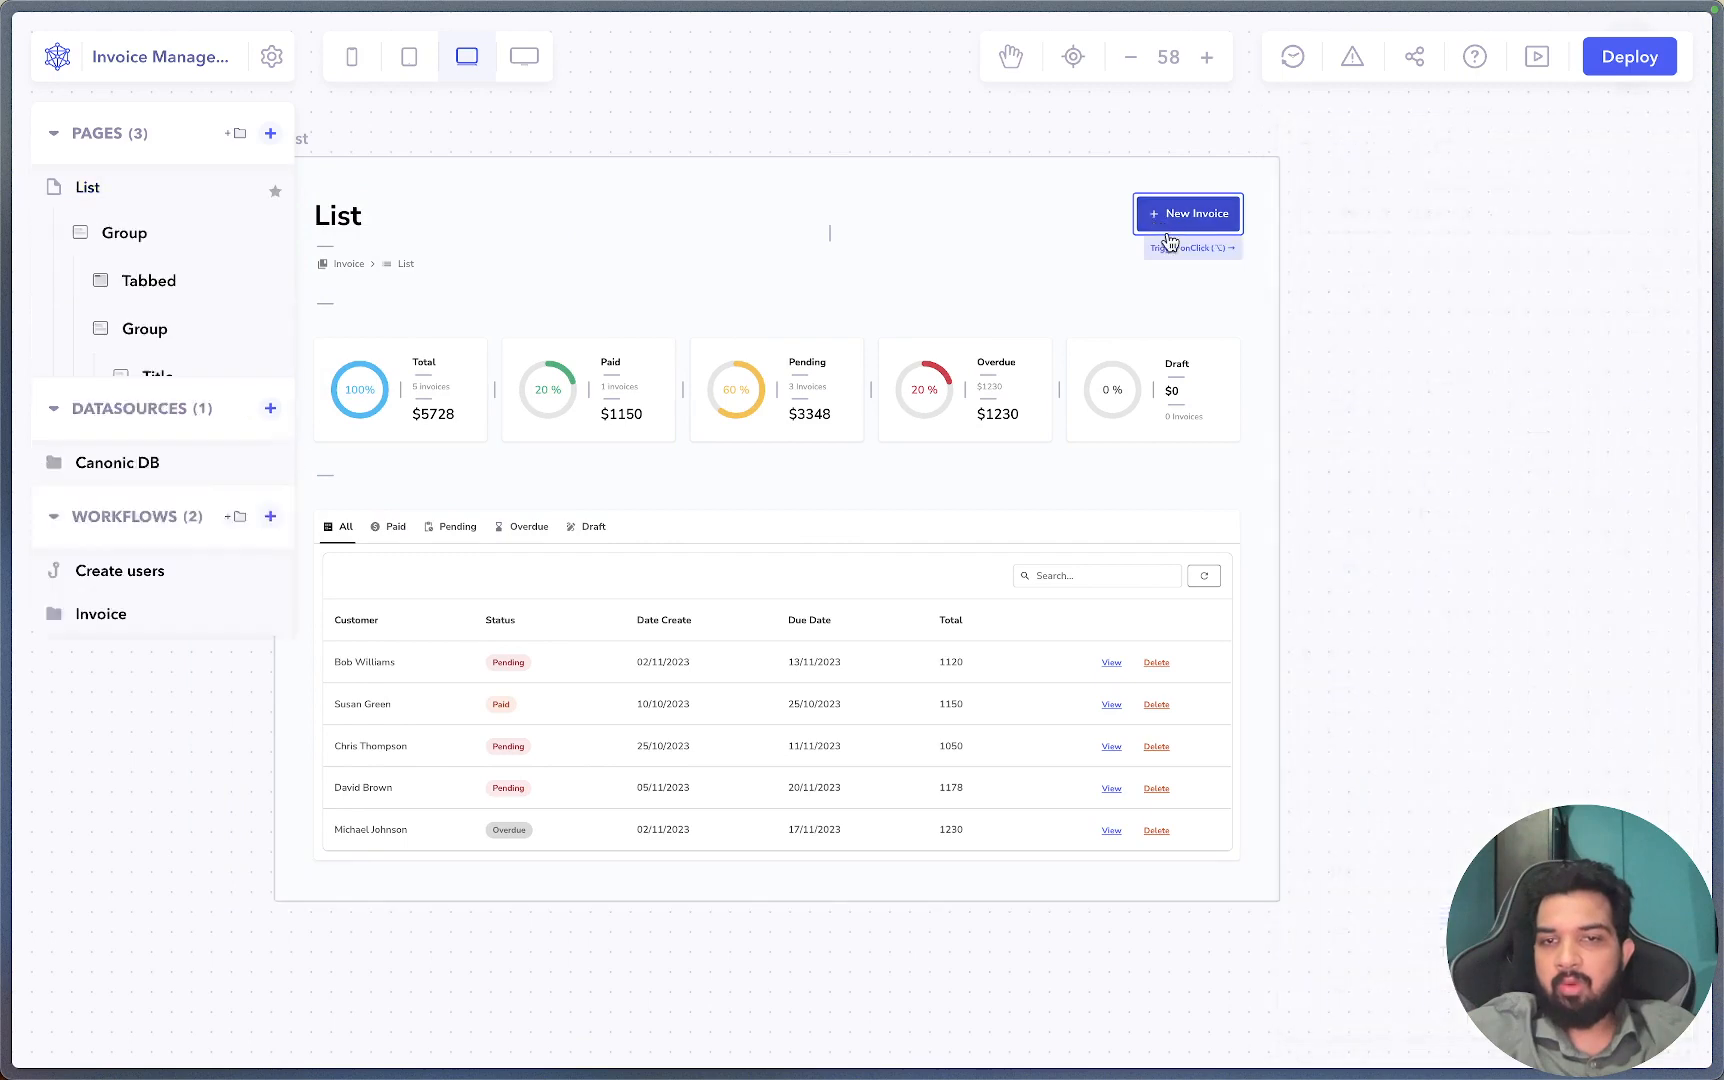
pyautogui.scroll(-2, 1436, 708)
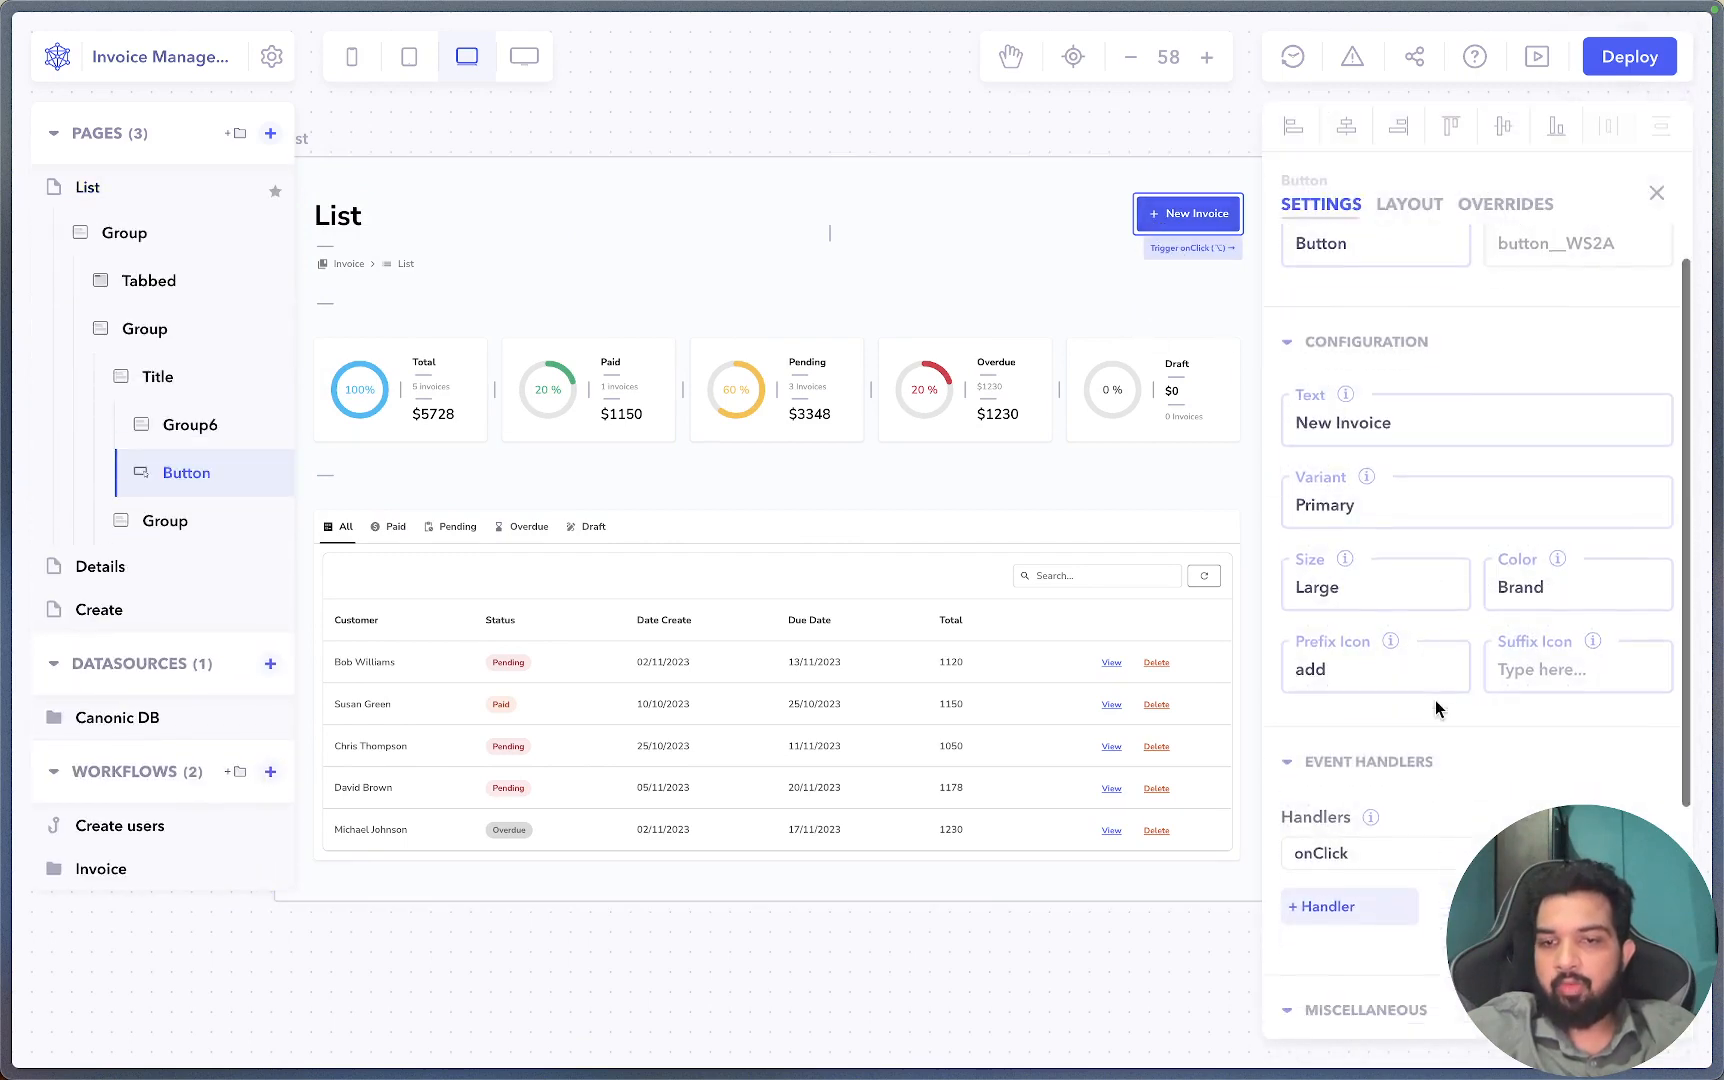
pyautogui.scroll(-8, 1430, 780)
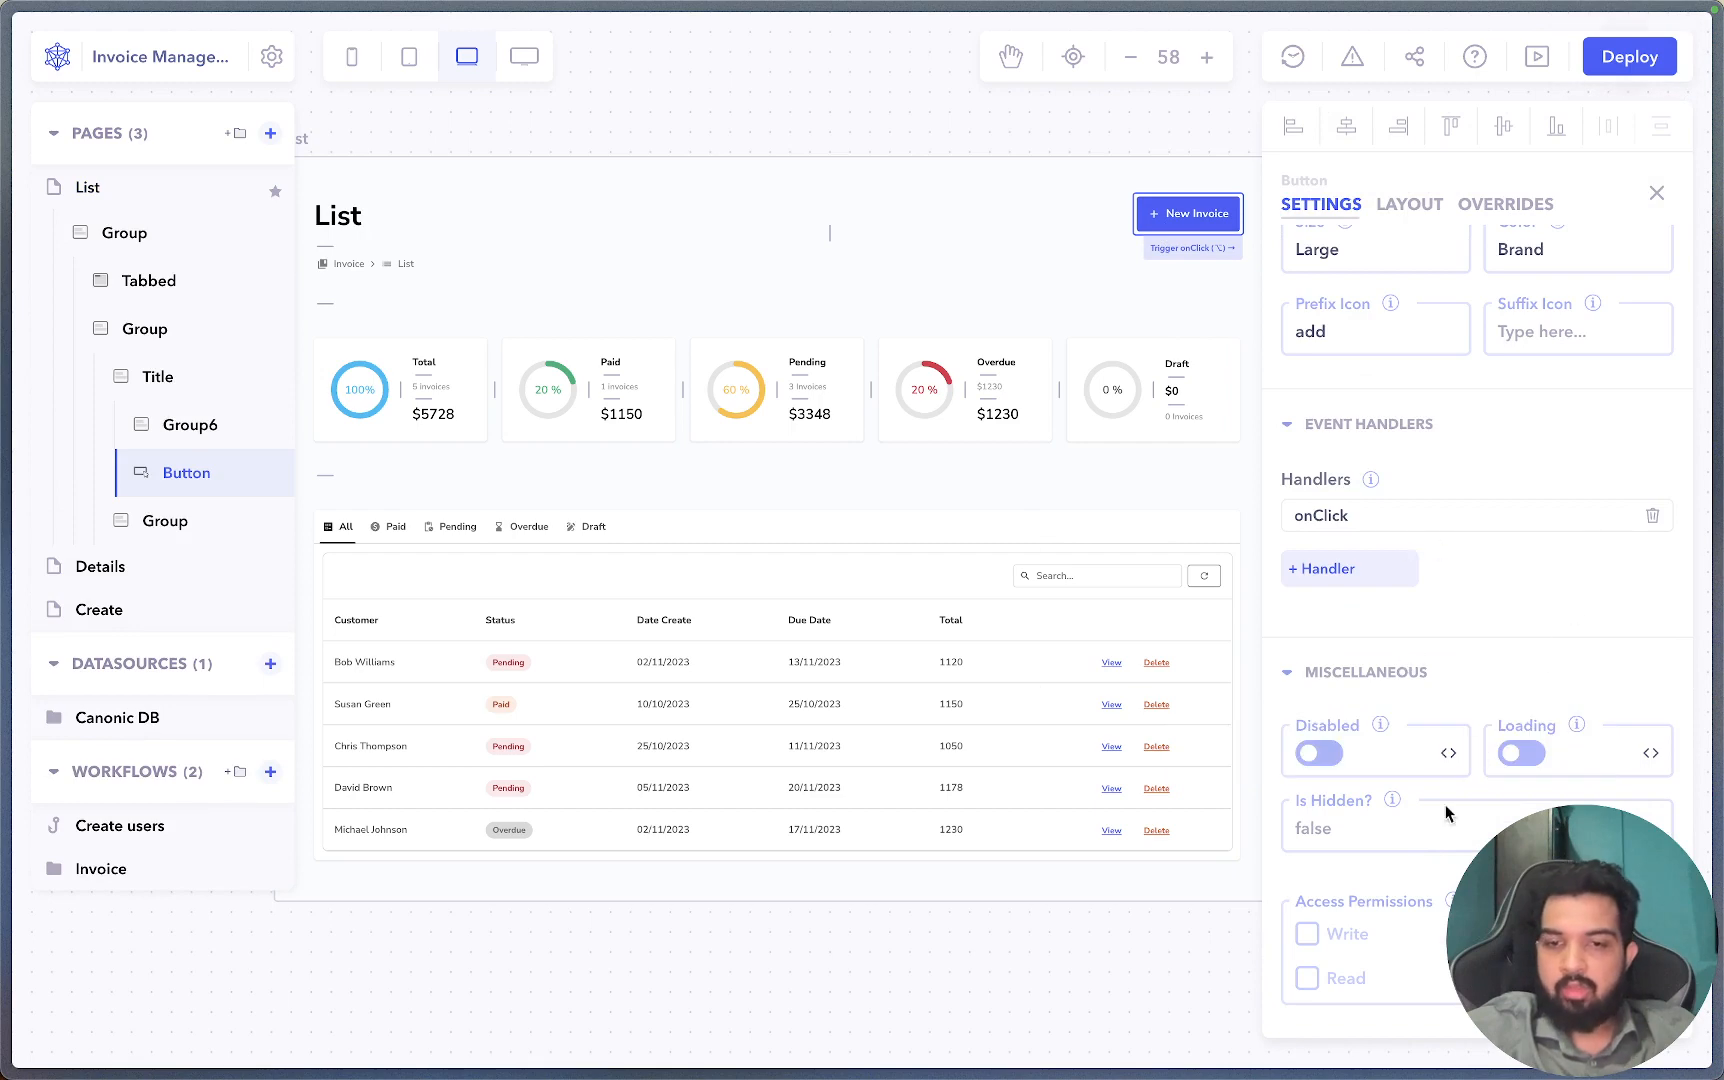
pyautogui.click(1310, 938)
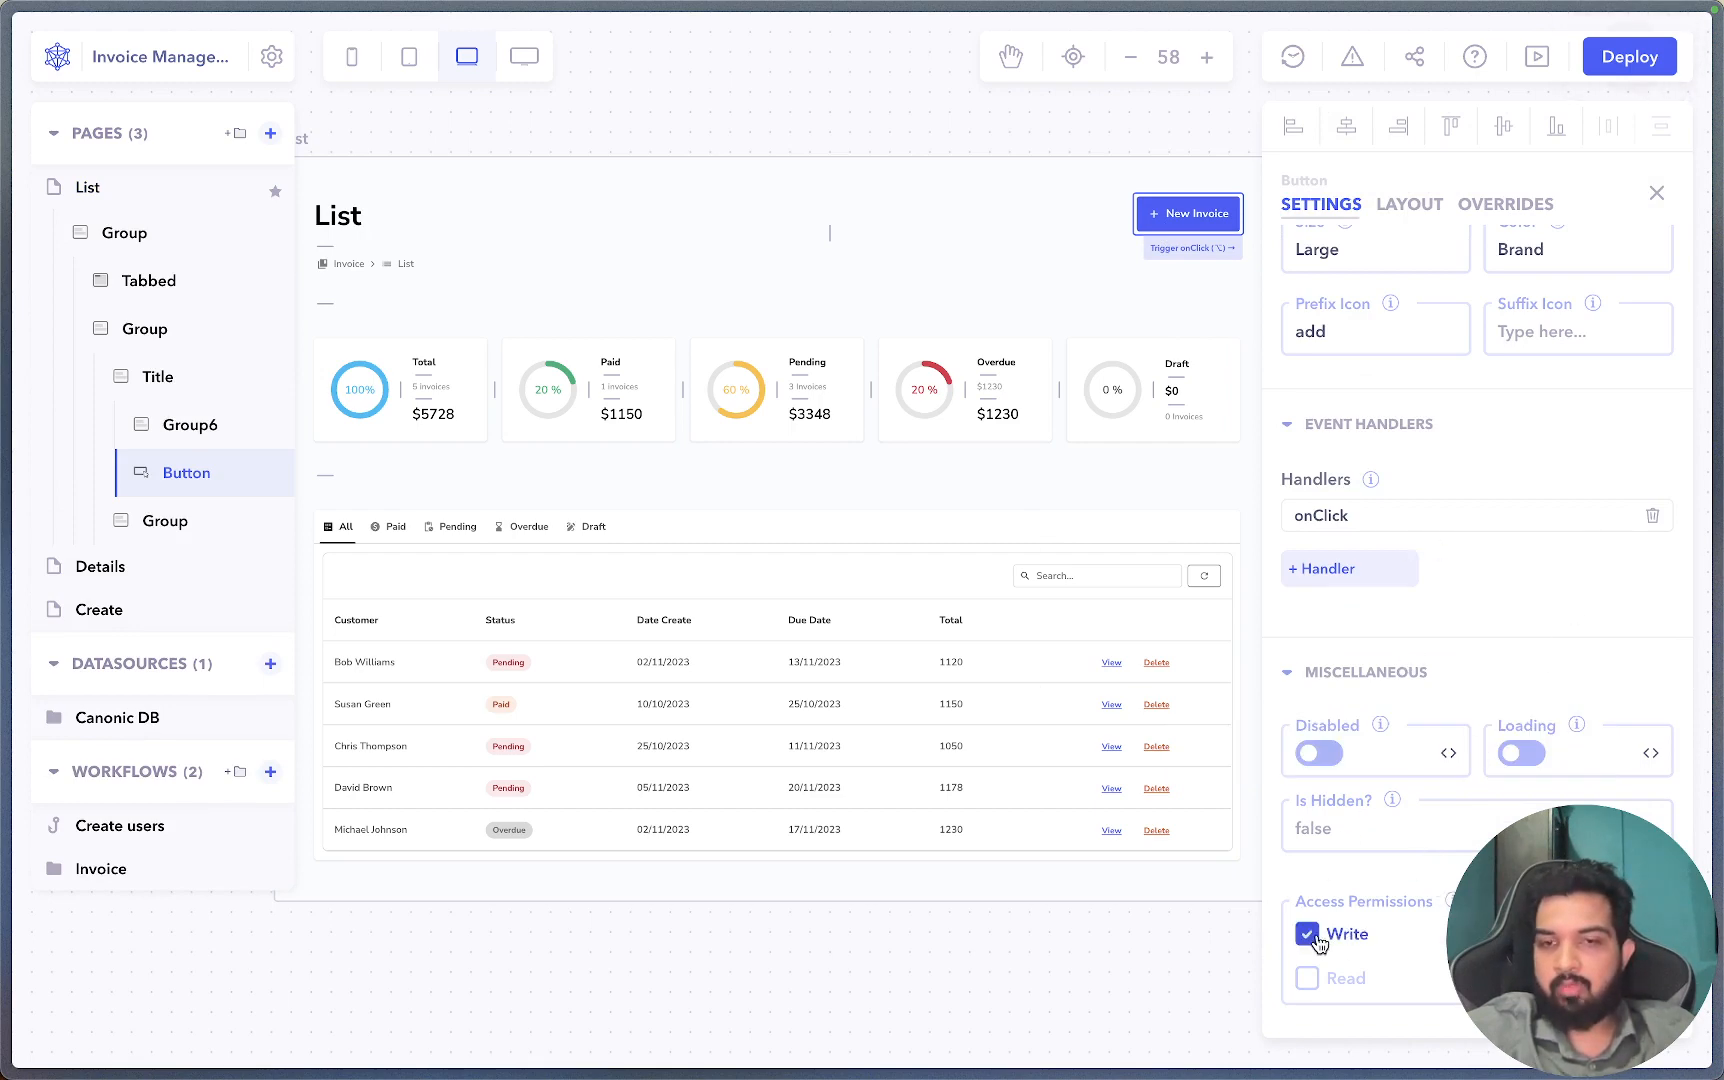
pyautogui.scroll(1, 1478, 808)
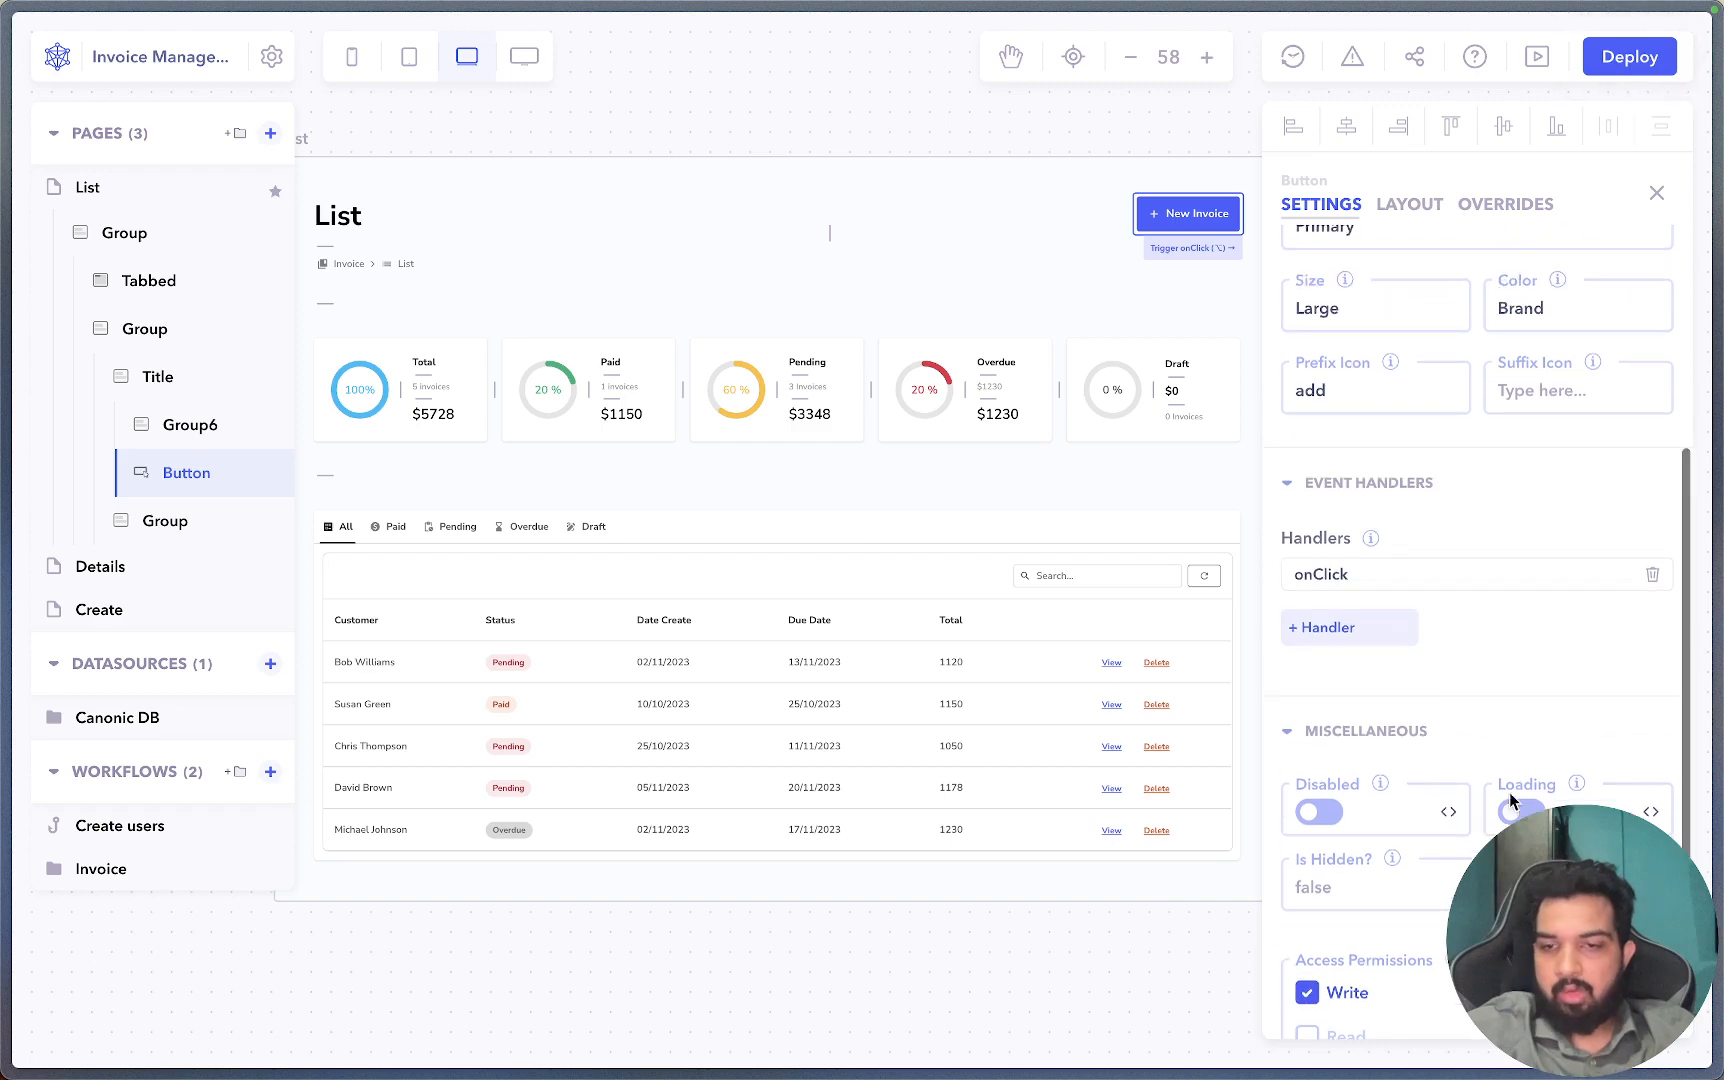
# Set the button's Is Hidden? condition to {{!user.permissions.includes()}}.
pyautogui.click(1329, 880)
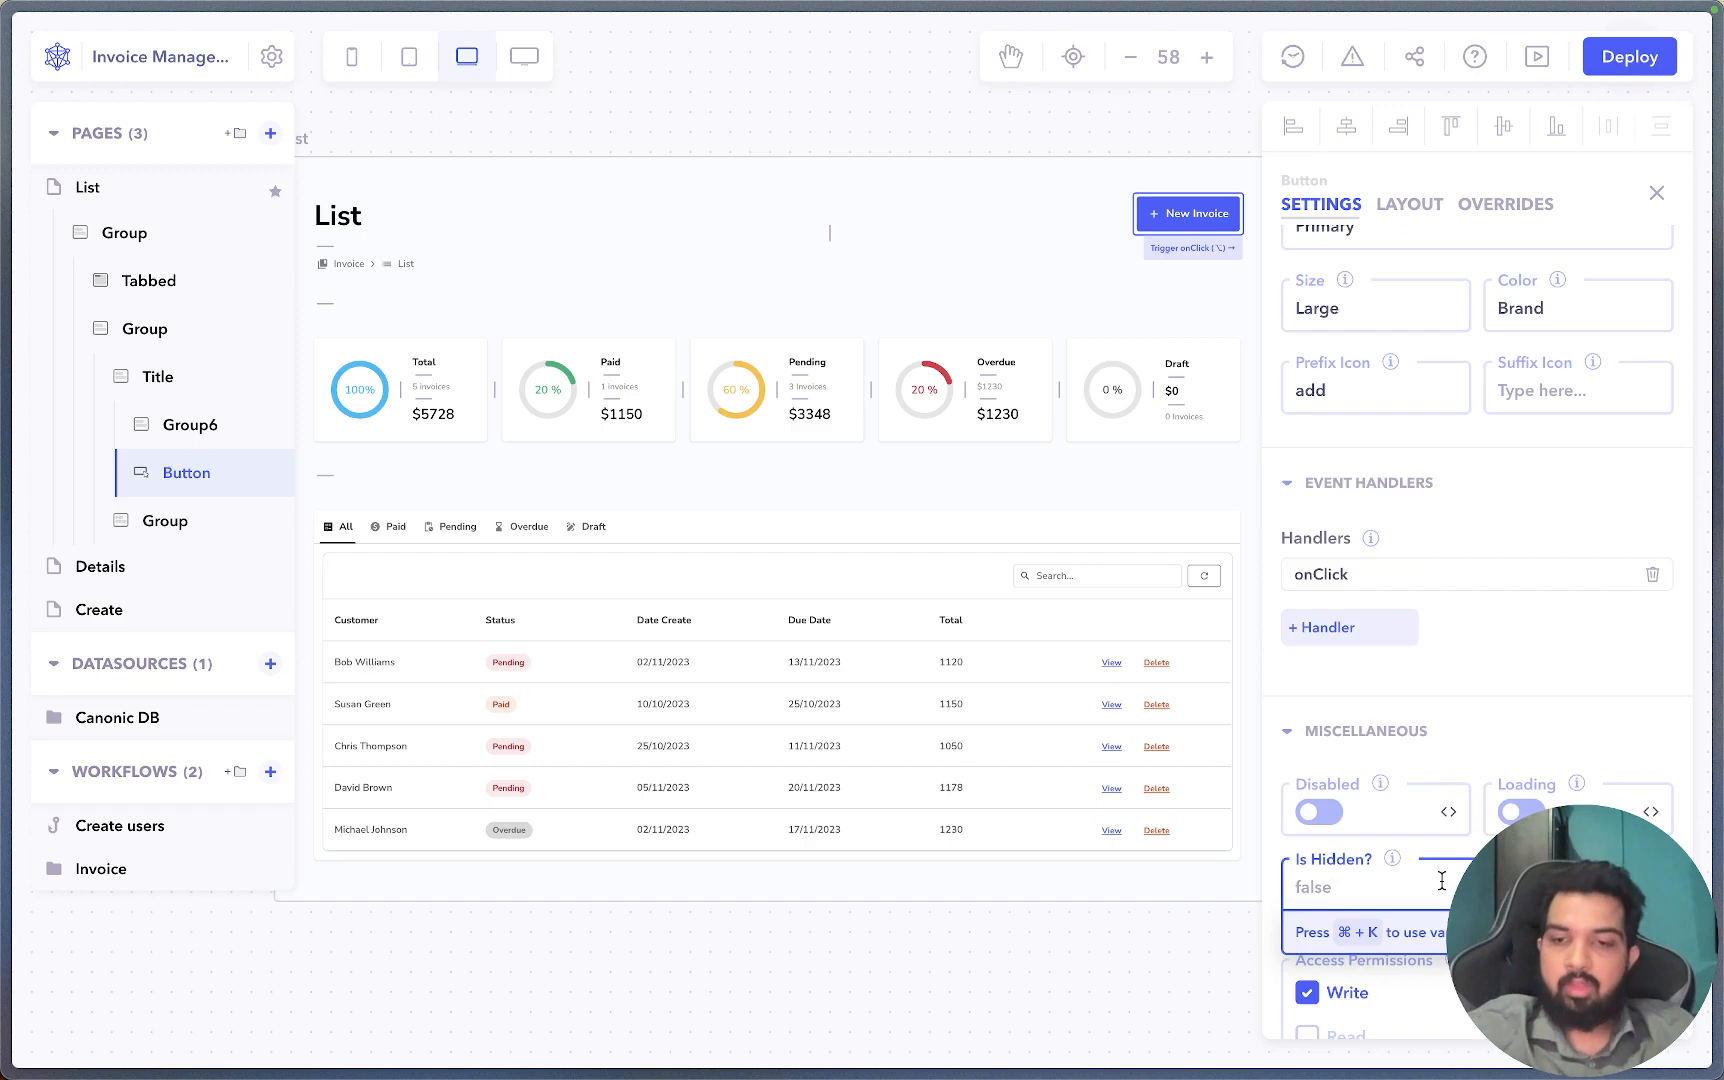
pyautogui.write('{{')
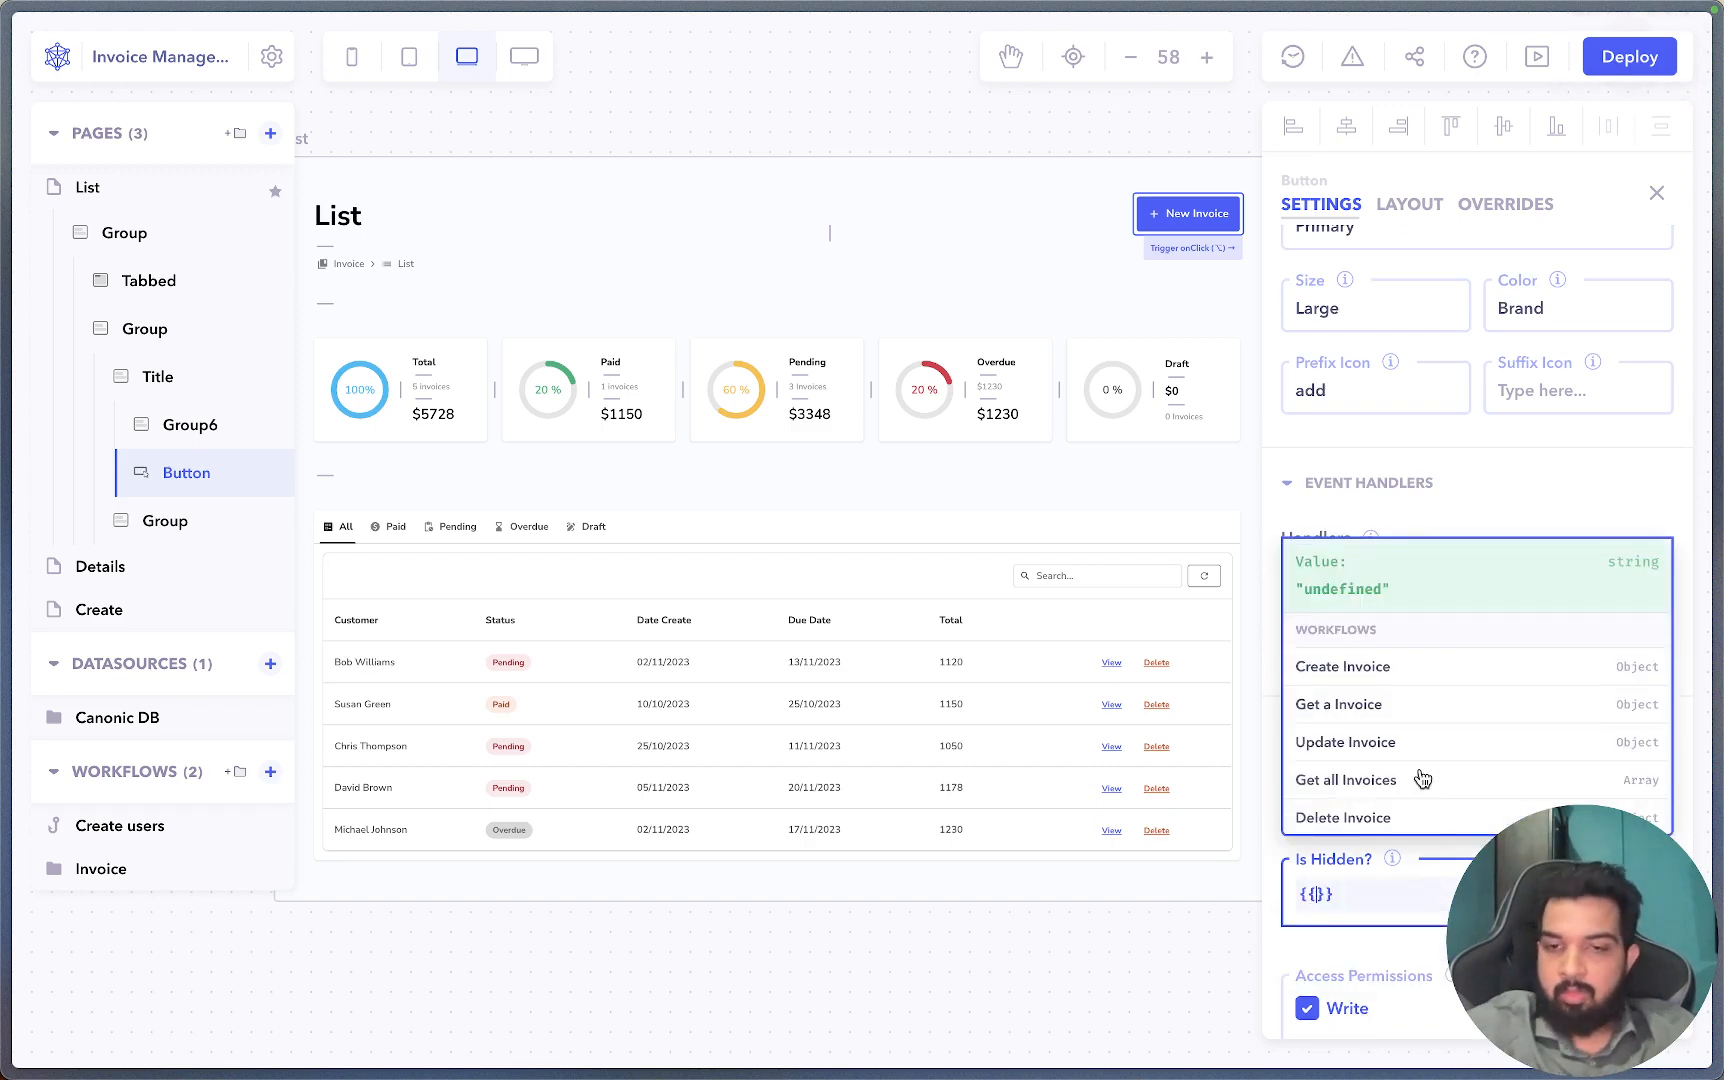
pyautogui.scroll(-10, 1422, 779)
pyautogui.click(1383, 813)
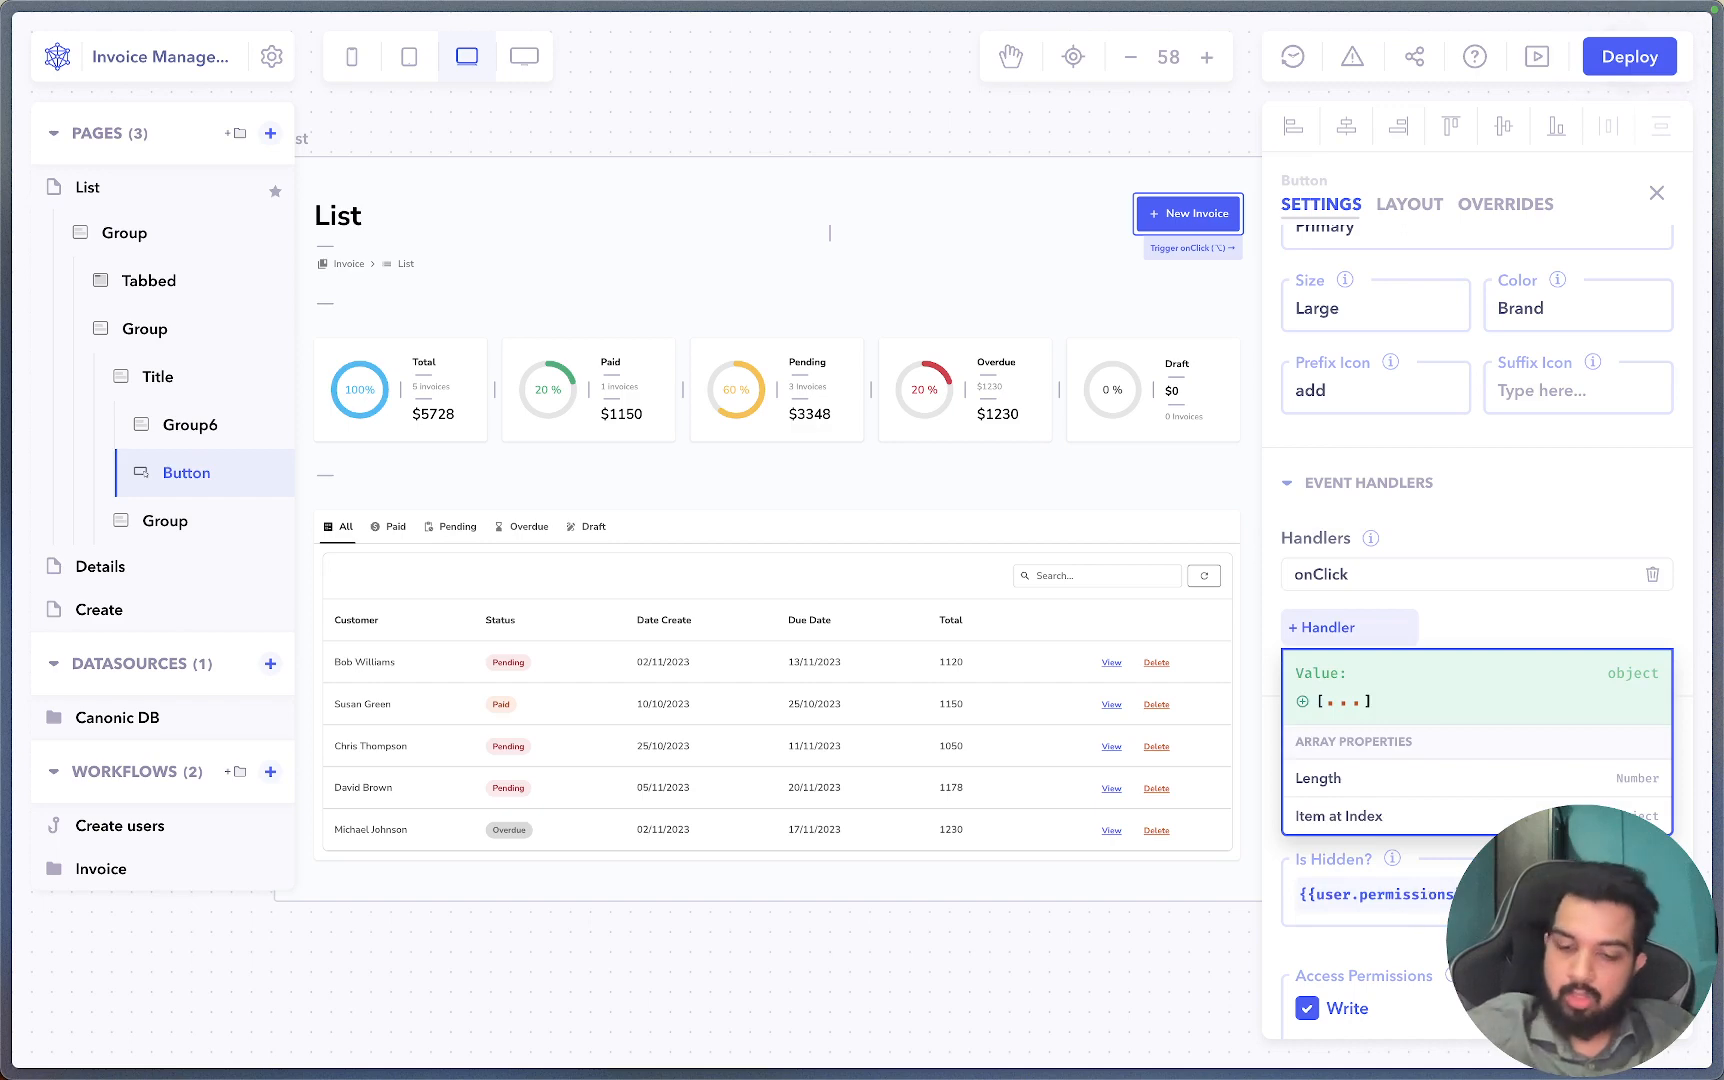
pyautogui.write('.includes')
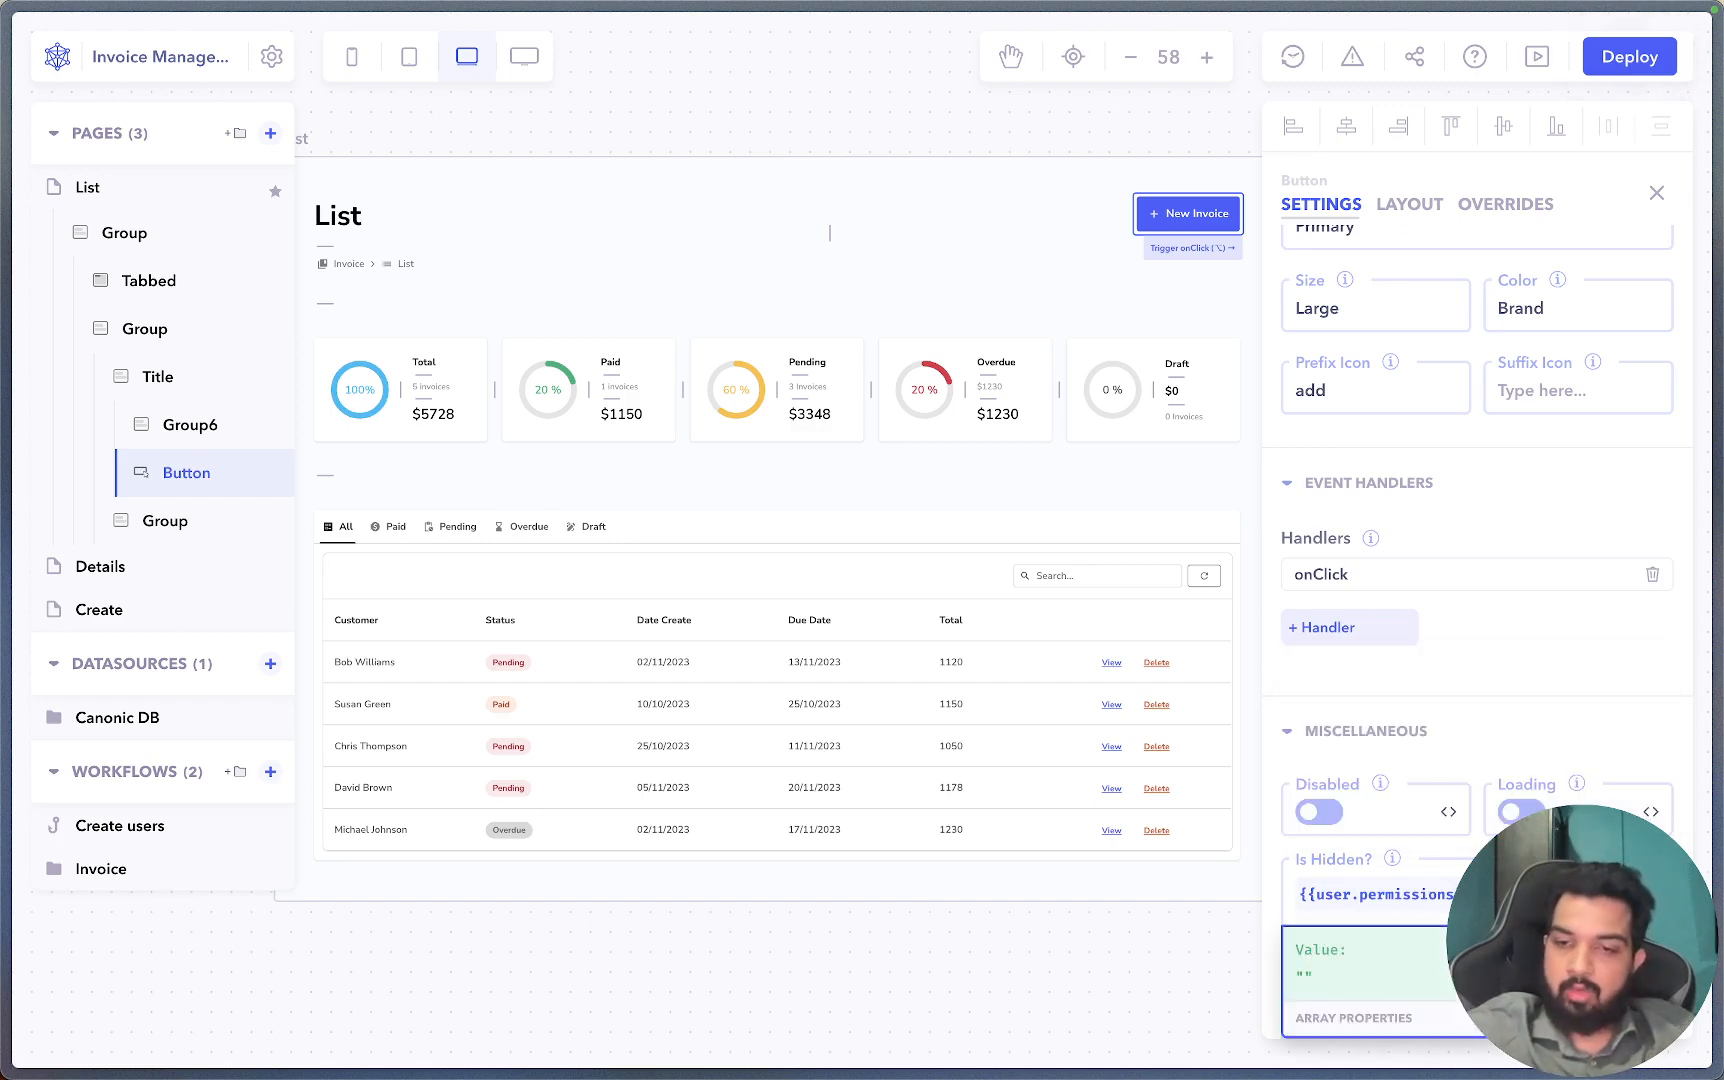
pyautogui.write('(')
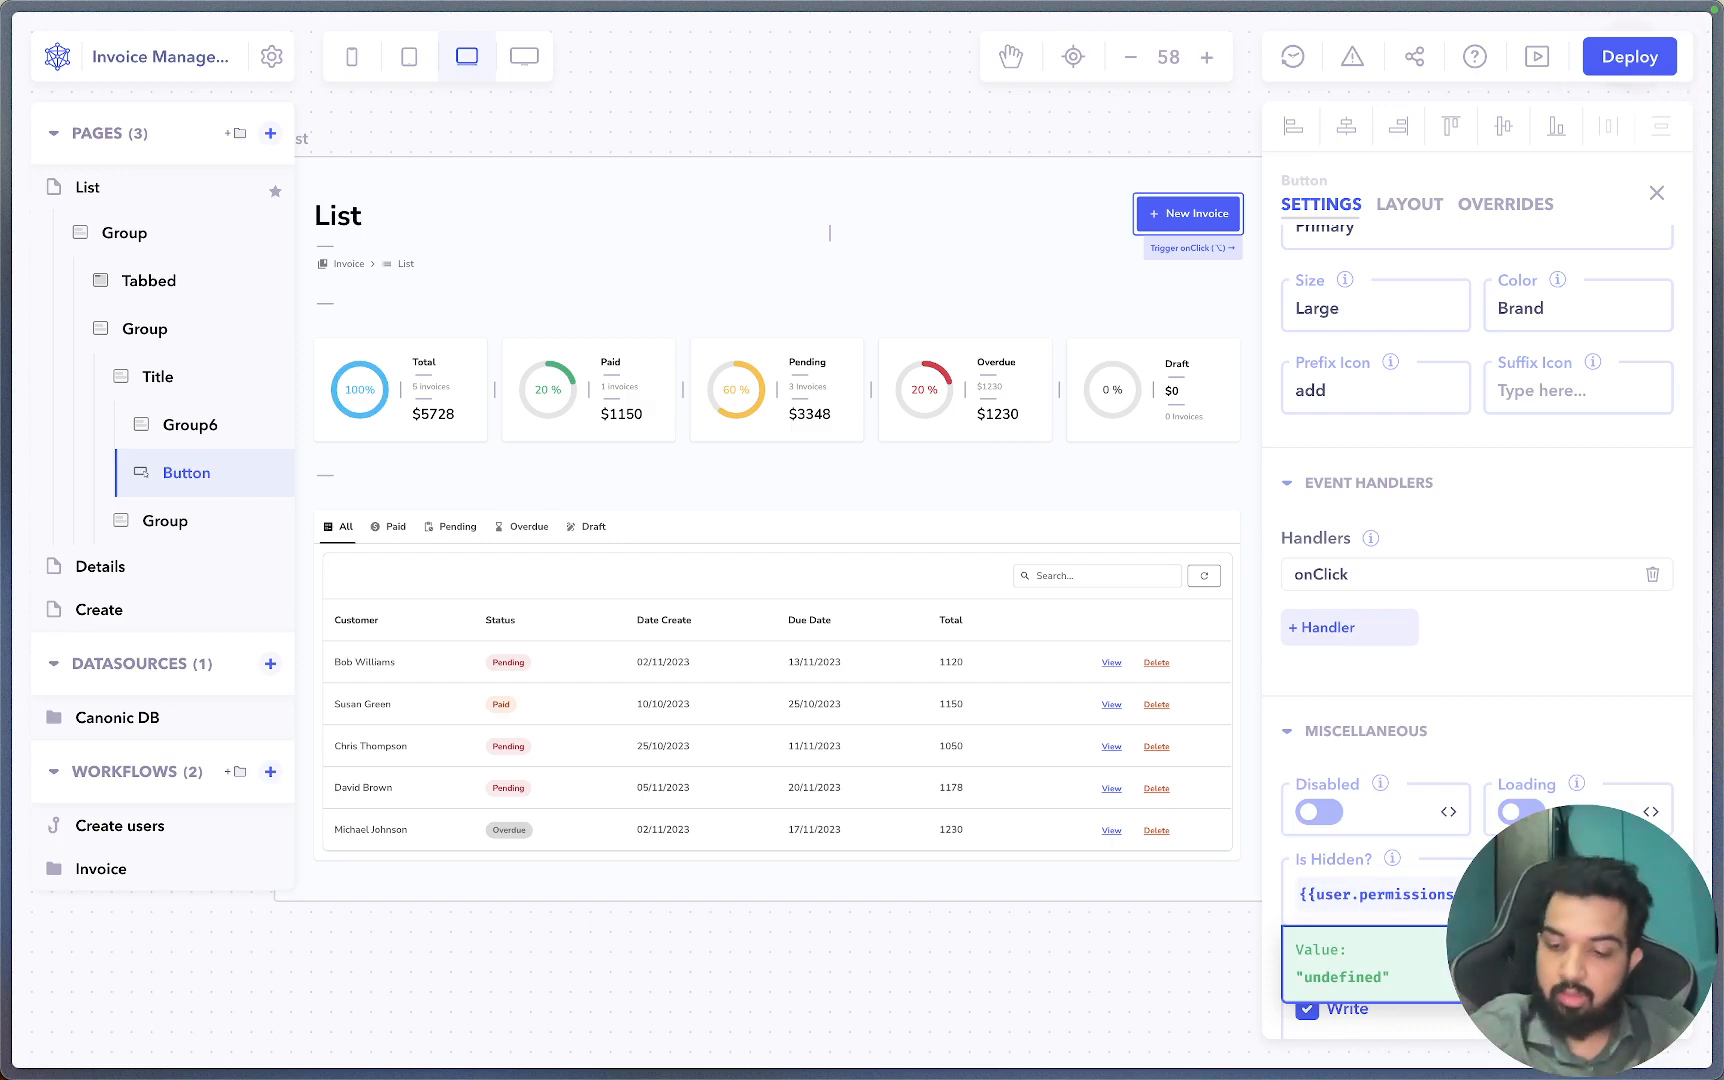
pyautogui.write(')')
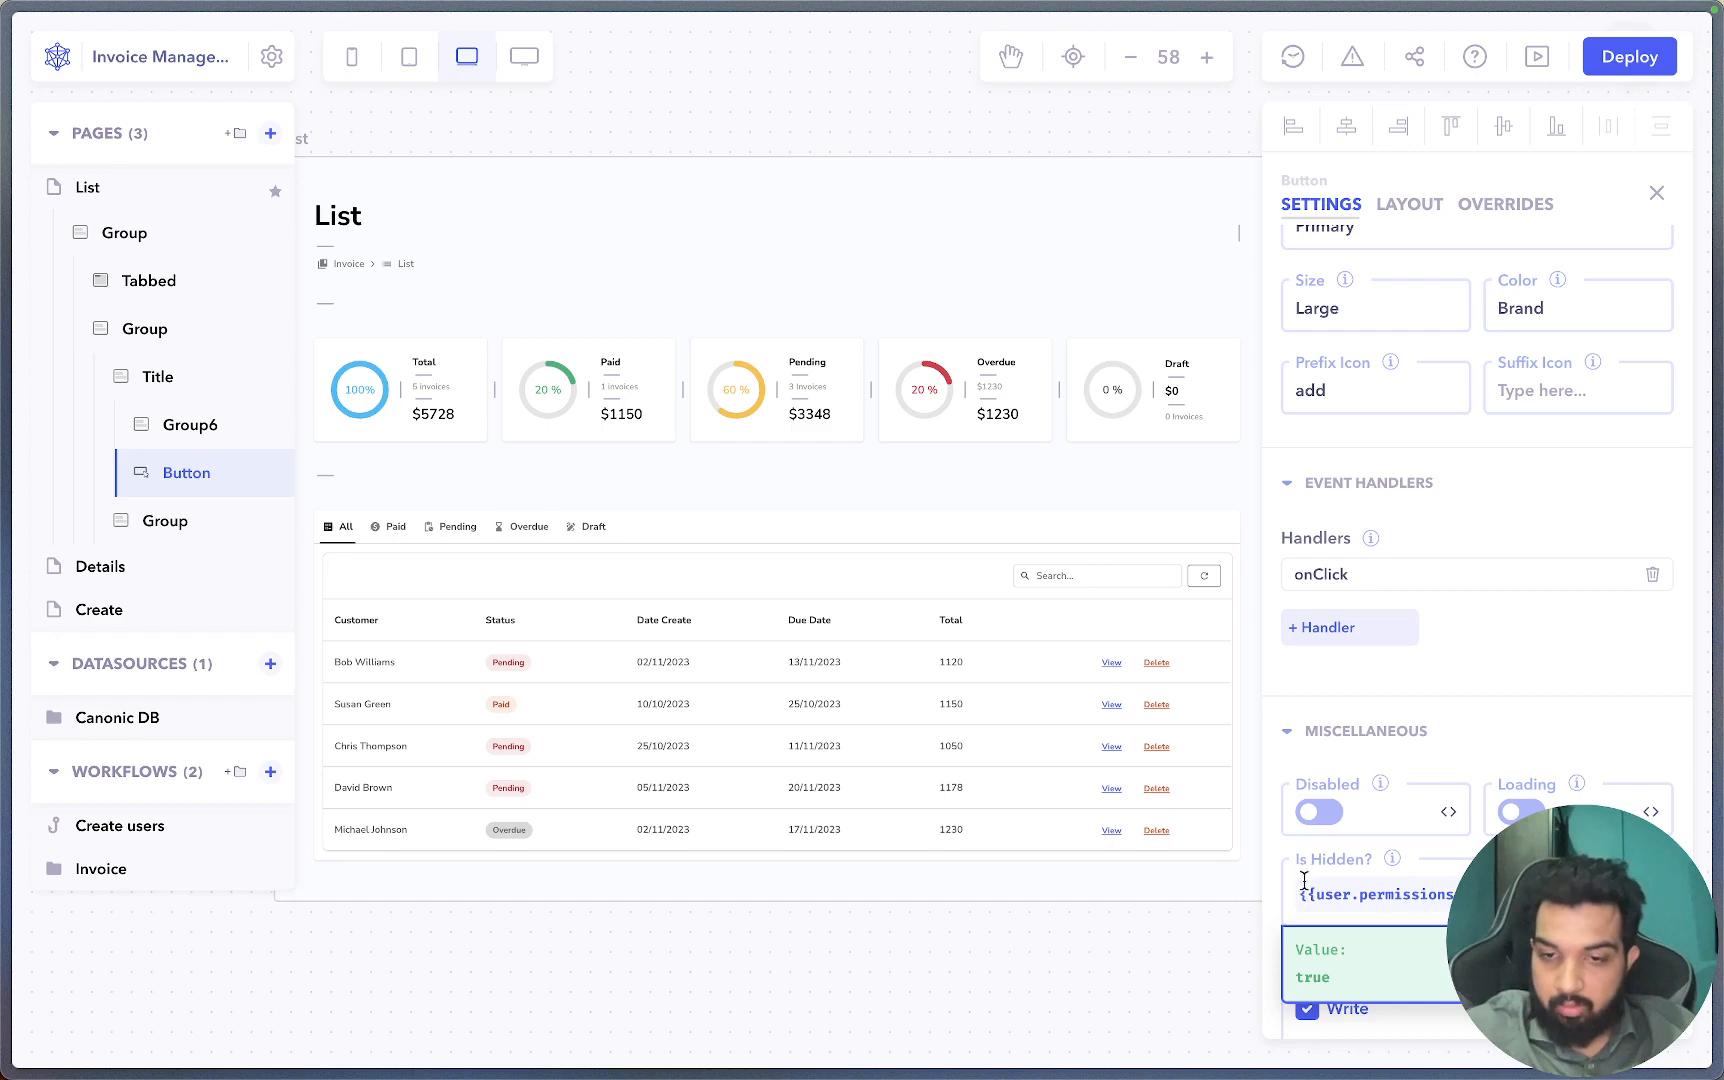
pyautogui.click(1318, 894)
pyautogui.write('!')
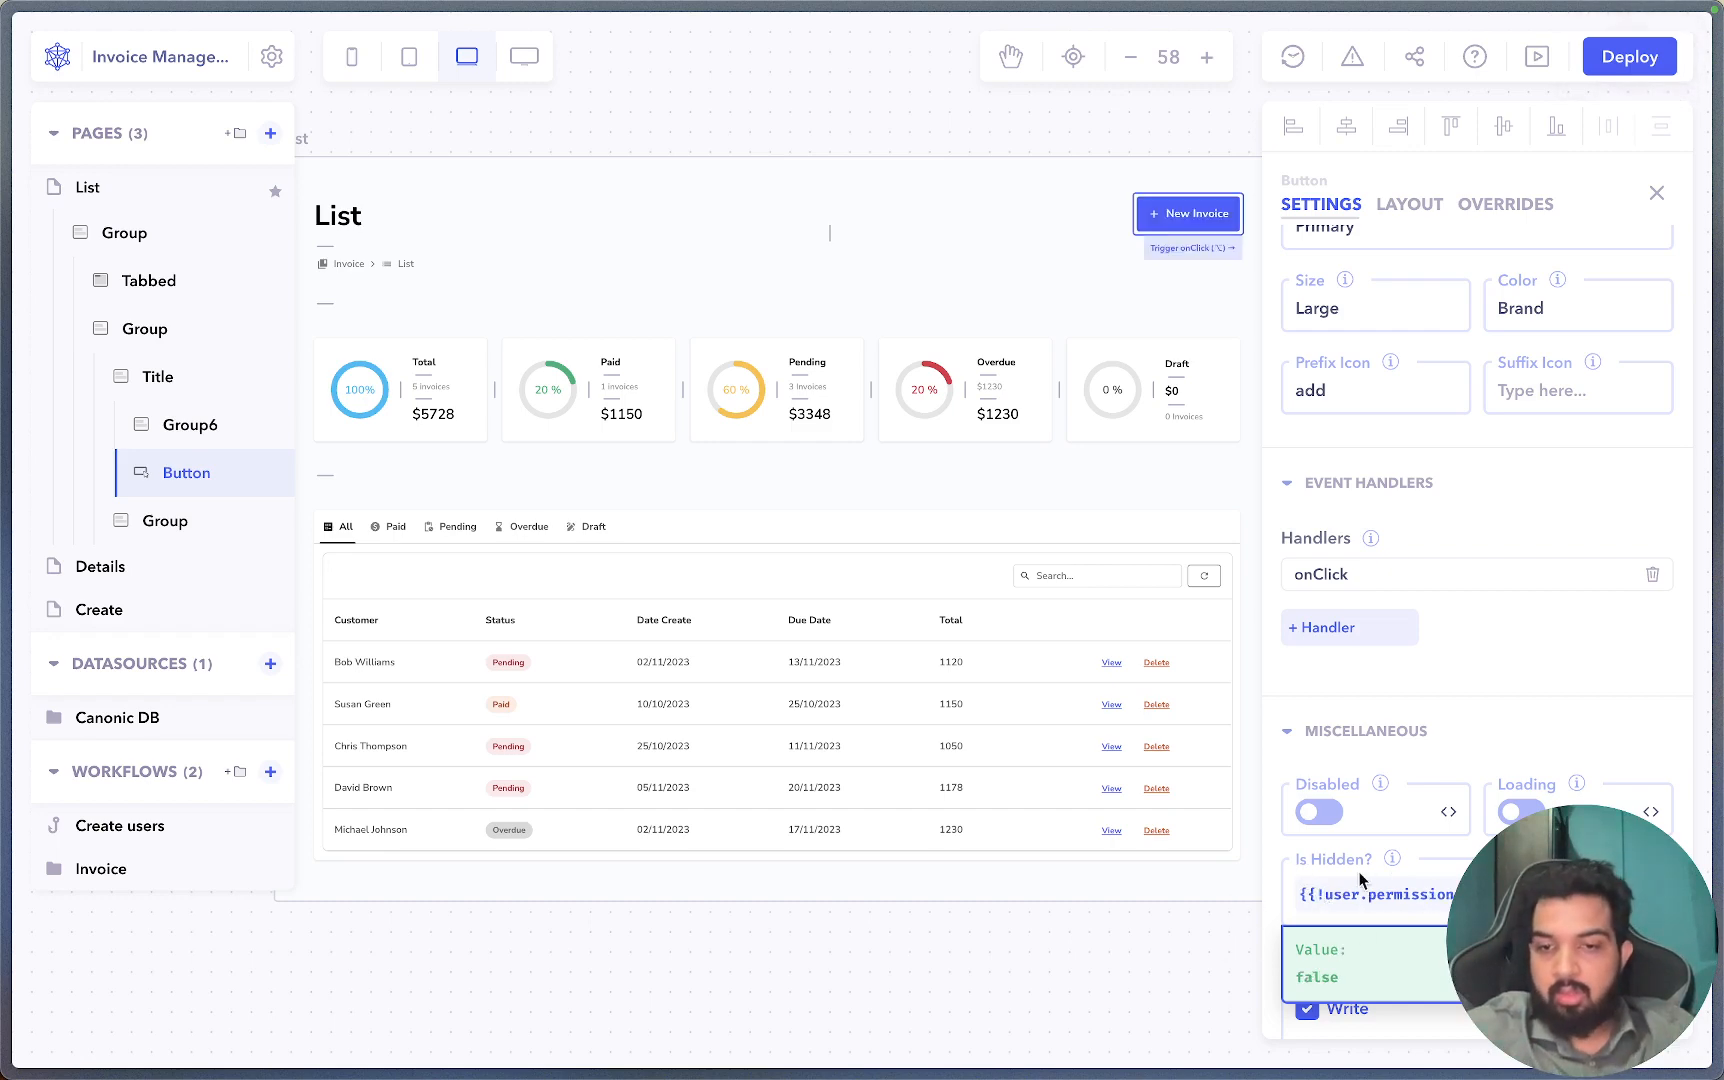
pyautogui.click(1470, 858)
pyautogui.scroll(-1, 1332, 1003)
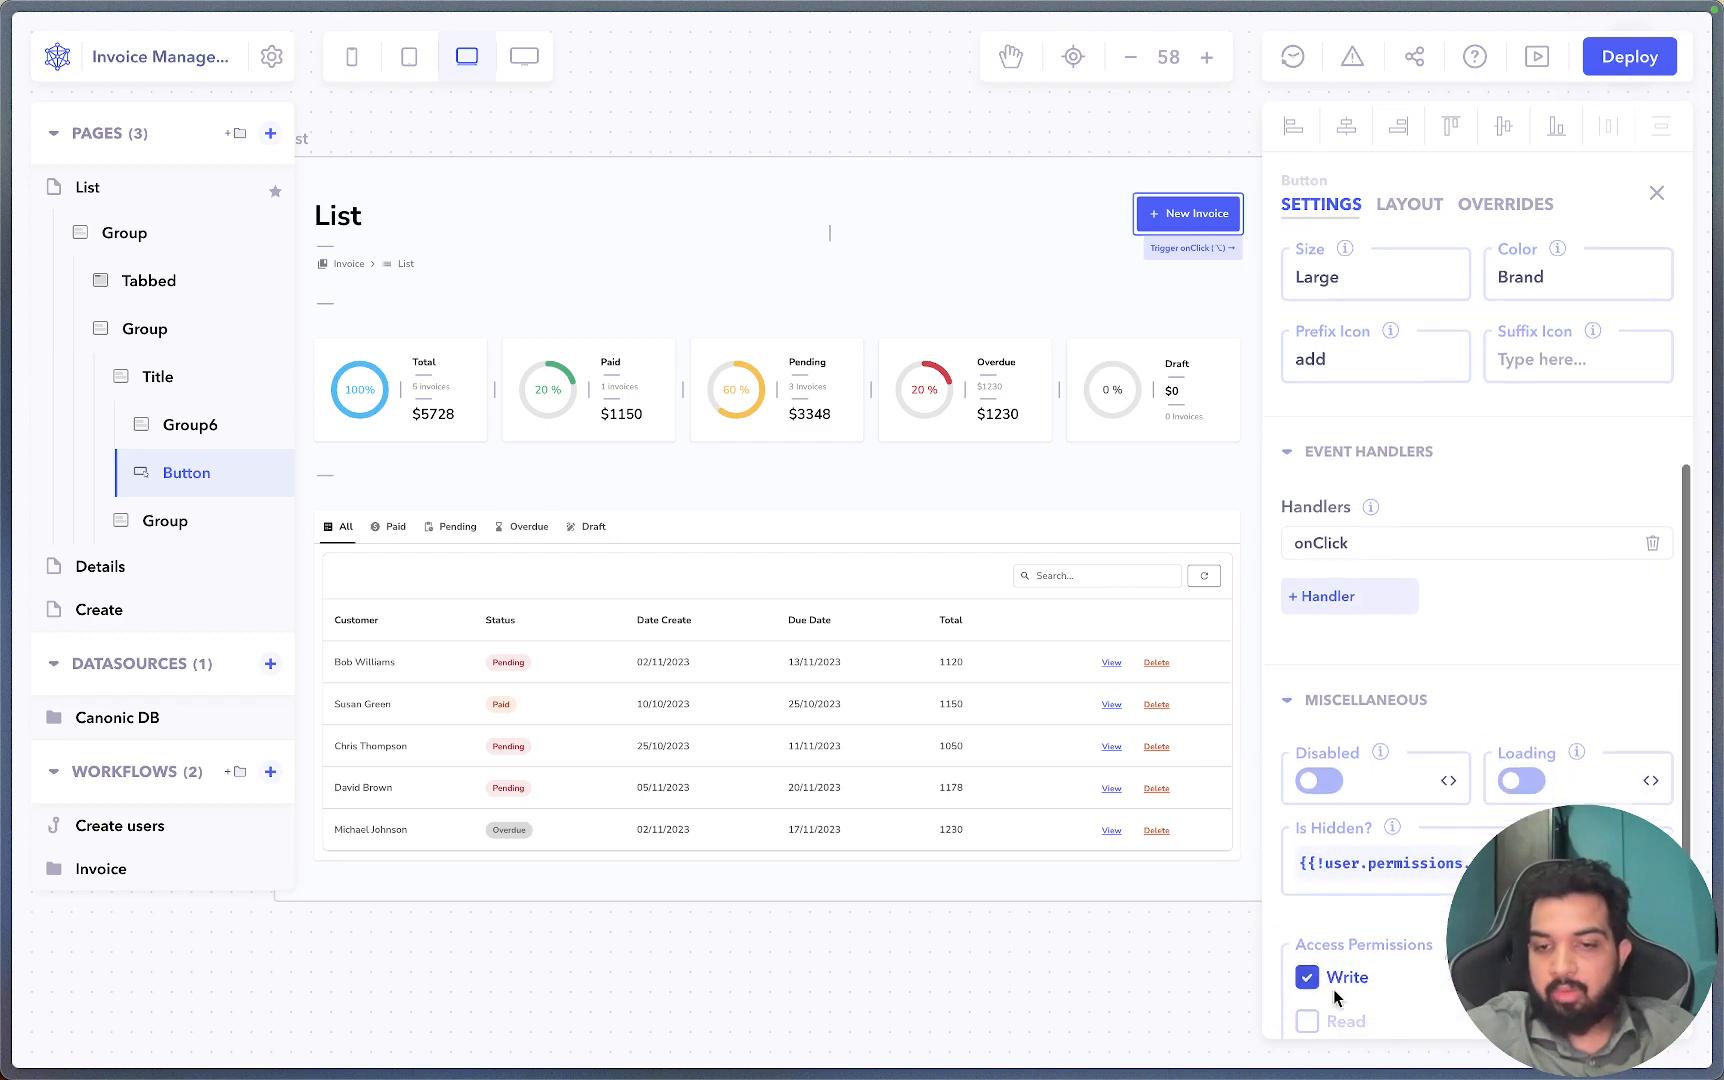
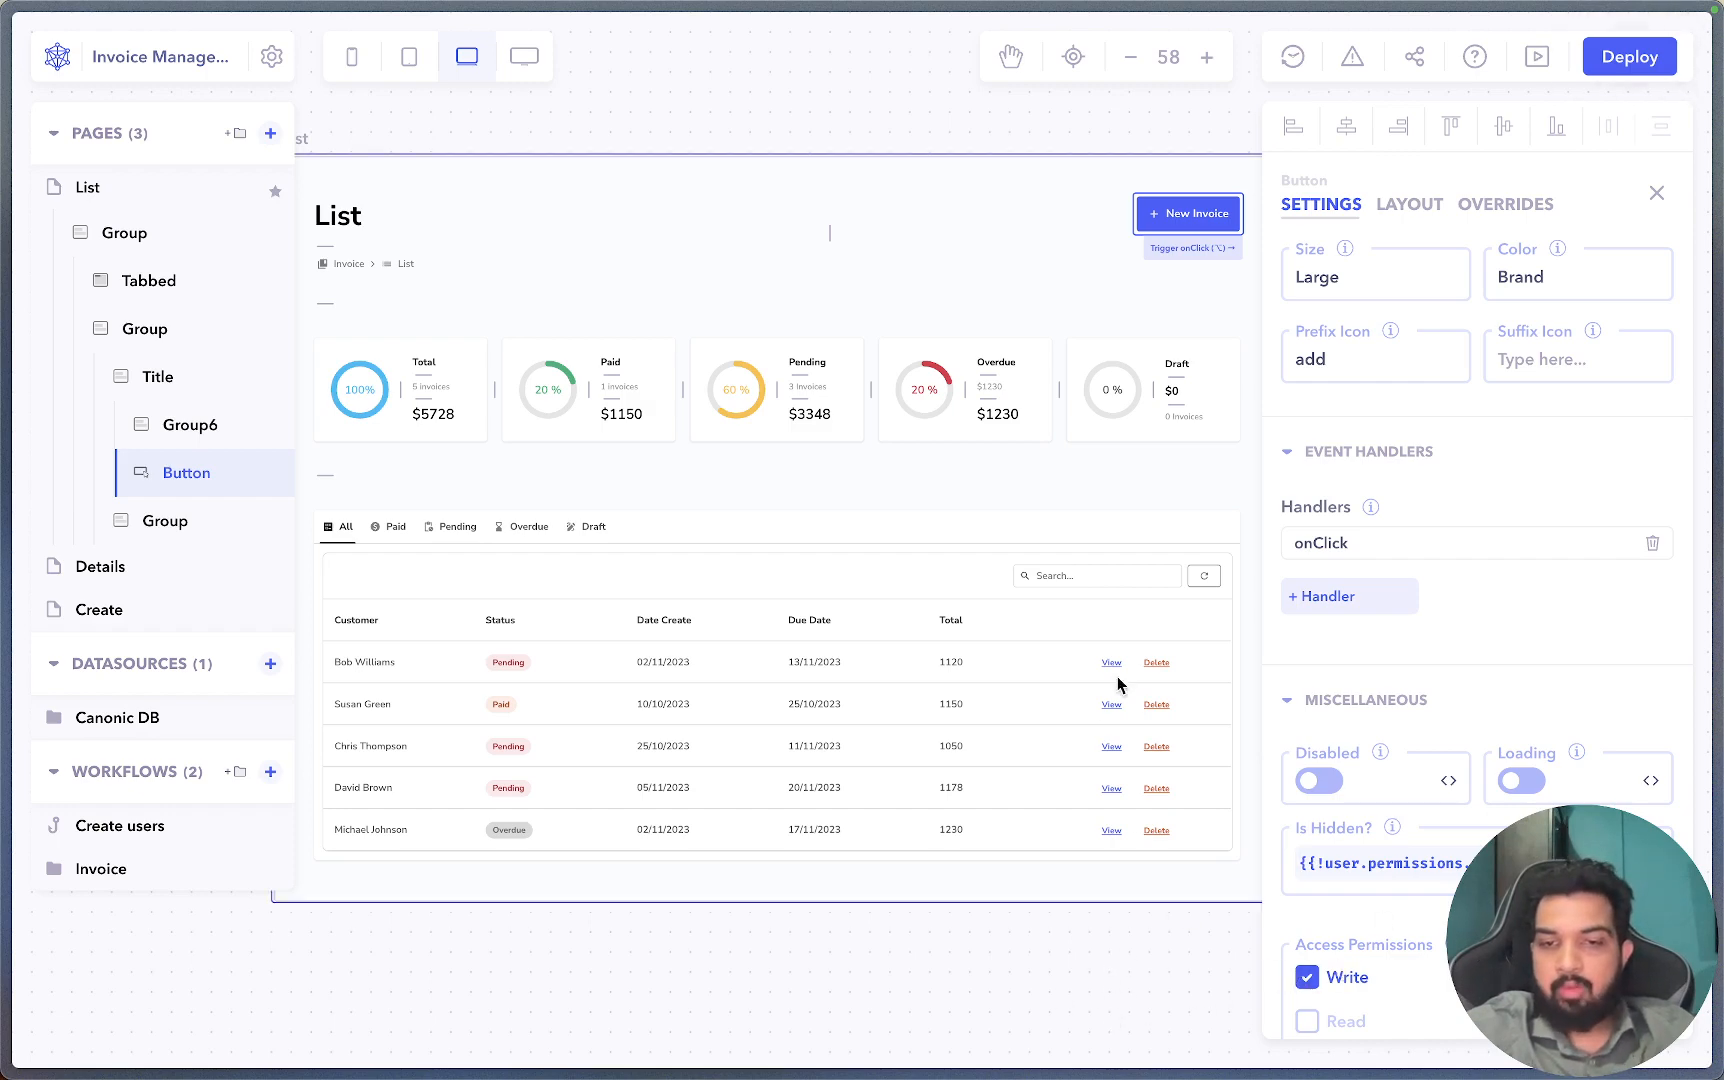
# Deselect the New Invoice button, review the tabbed container's settings down to Miscellaneous, then select the invoice table.
pyautogui.click(980, 950)
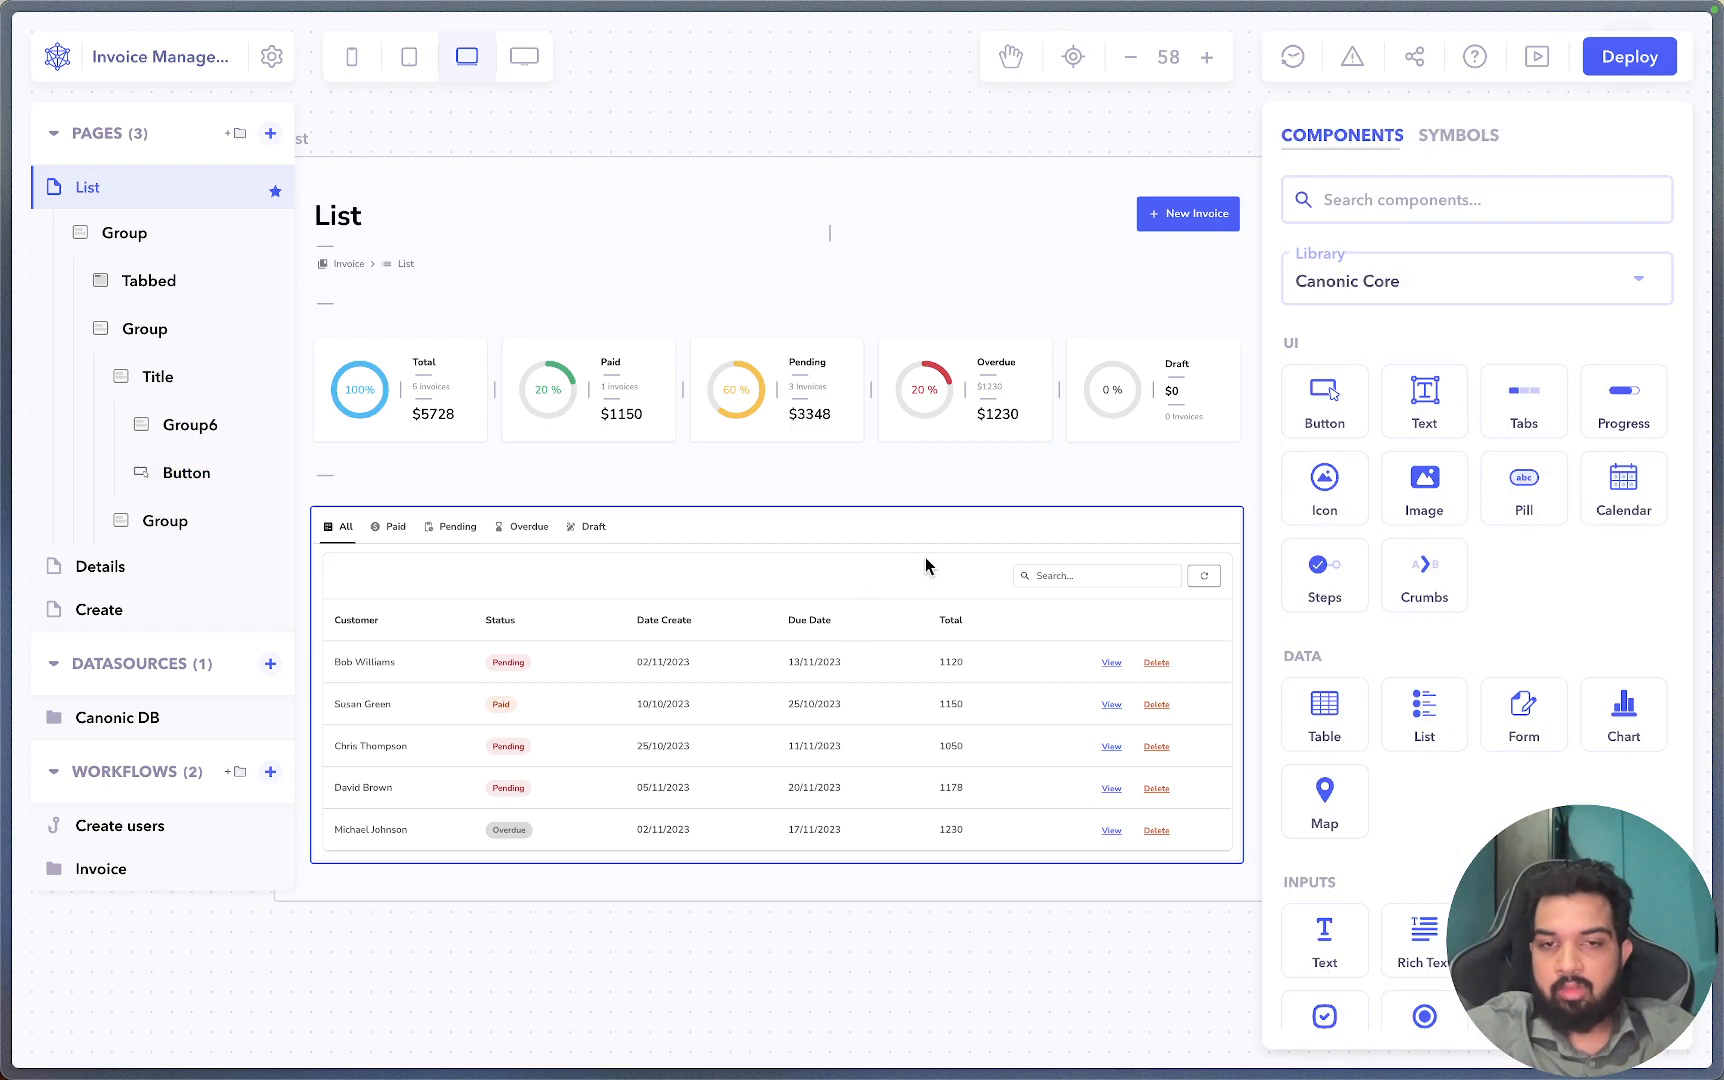
pyautogui.click(900, 534)
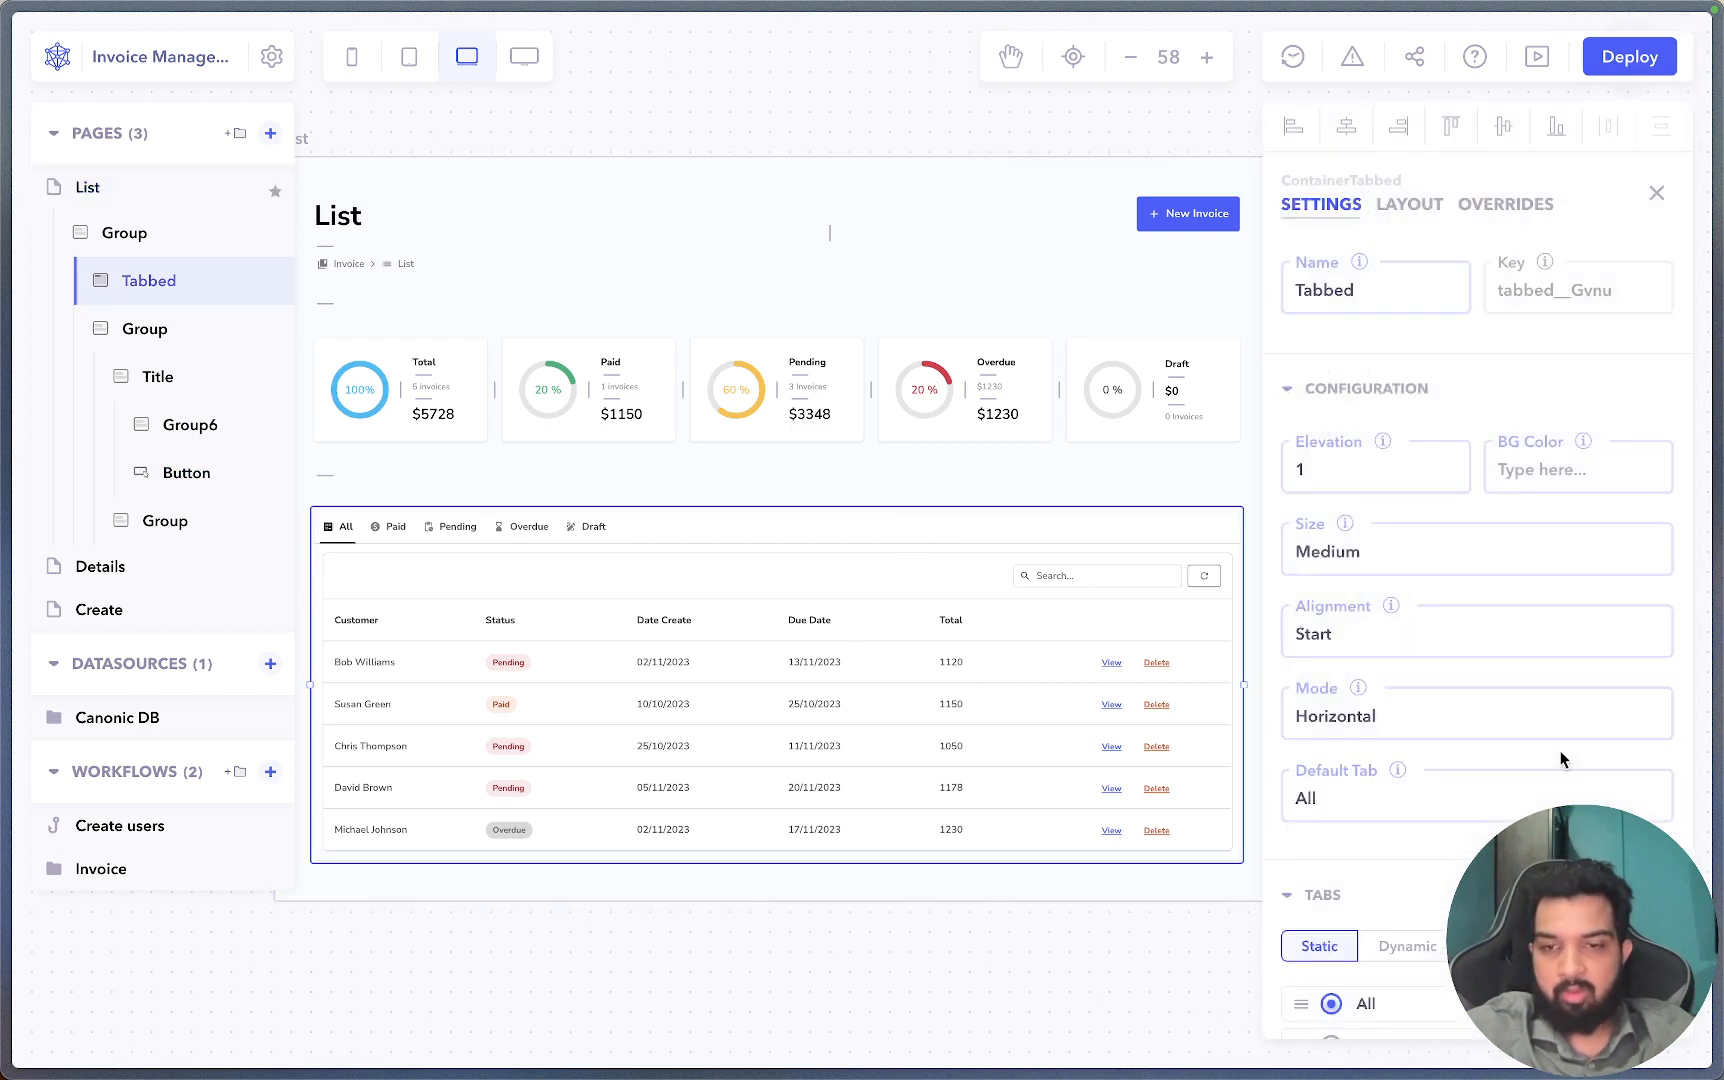
pyautogui.scroll(-9, 1563, 760)
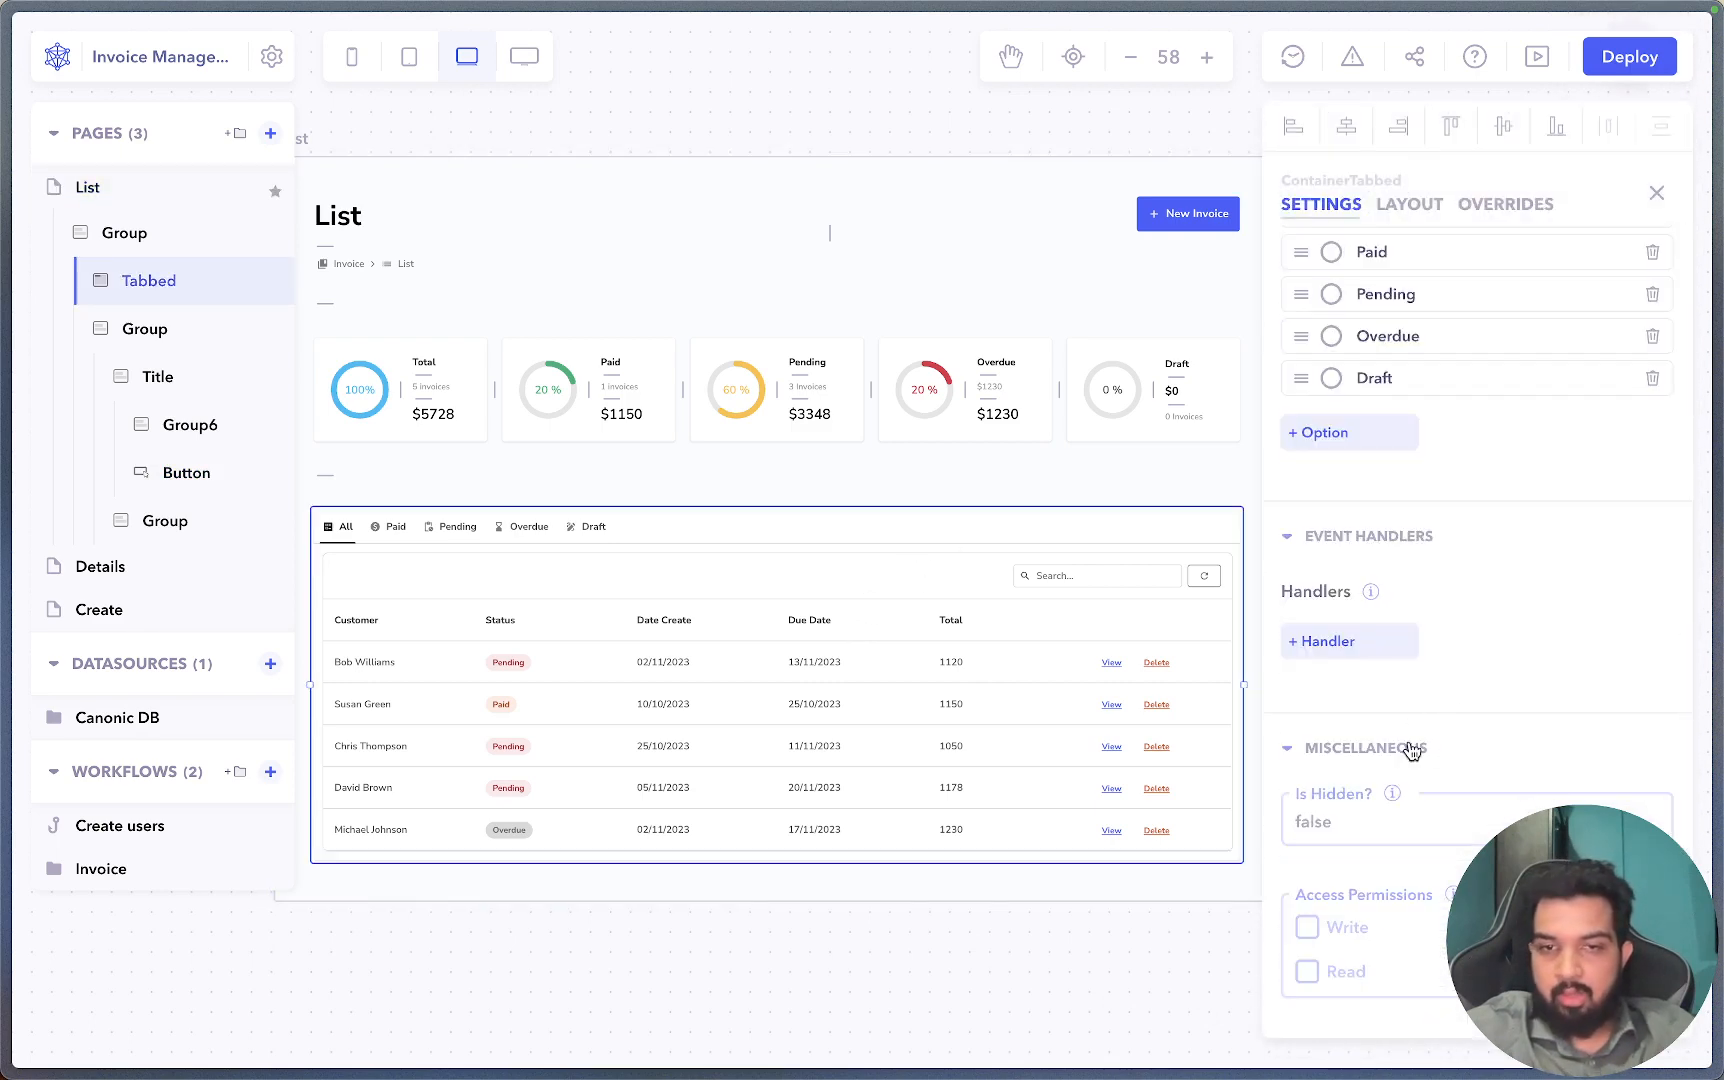
pyautogui.click(685, 1030)
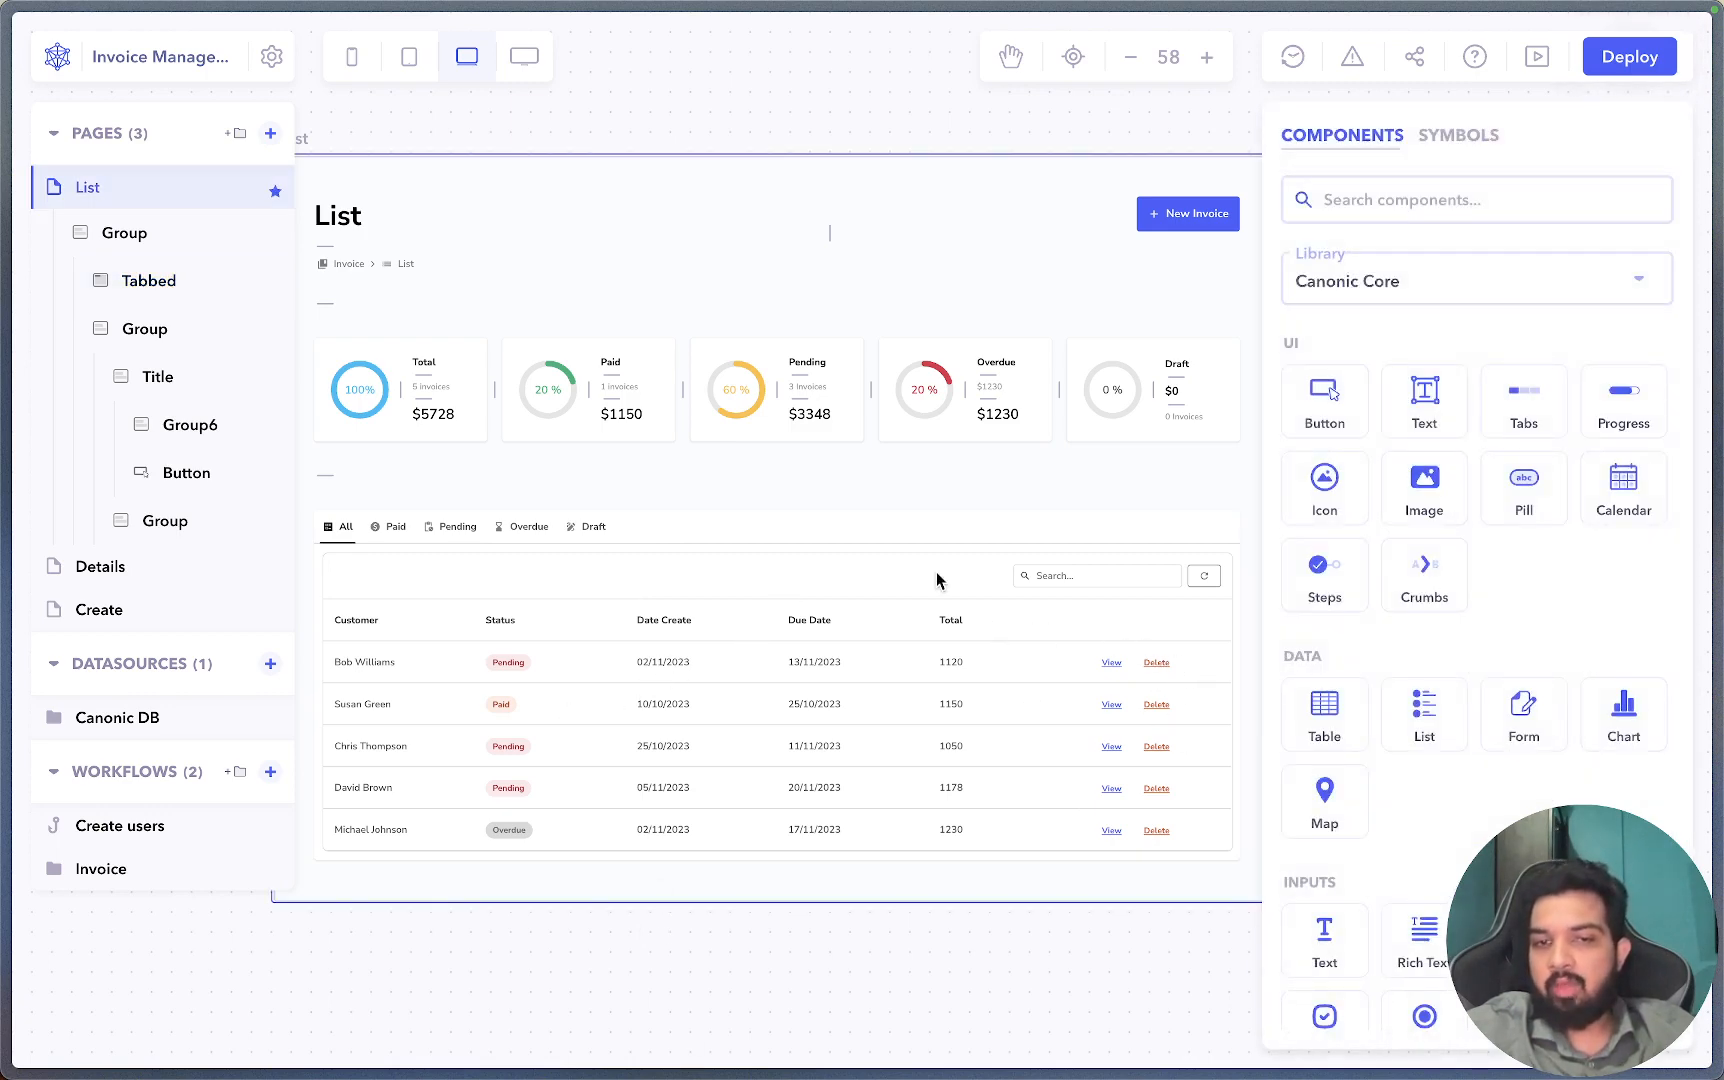
pyautogui.click(660, 590)
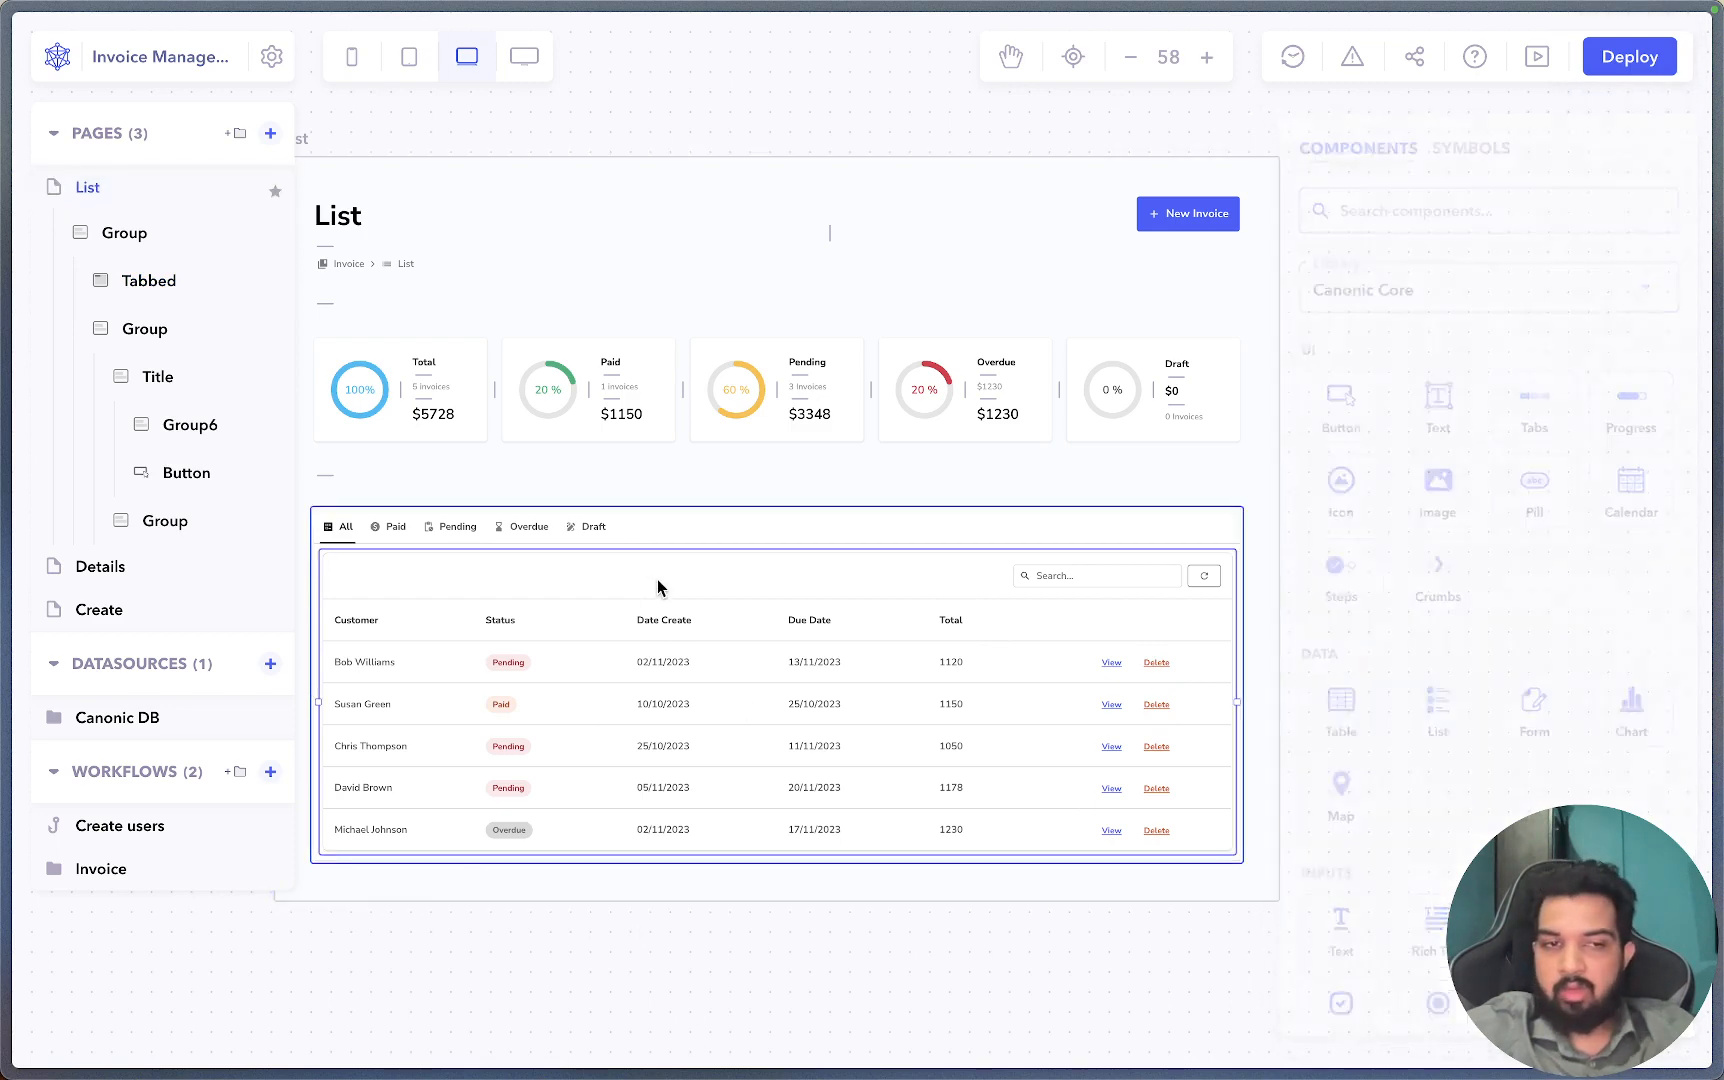
# Reselect the invoice table and open its Delete row action settings (Primary, Large, Danger).
pyautogui.click(697, 948)
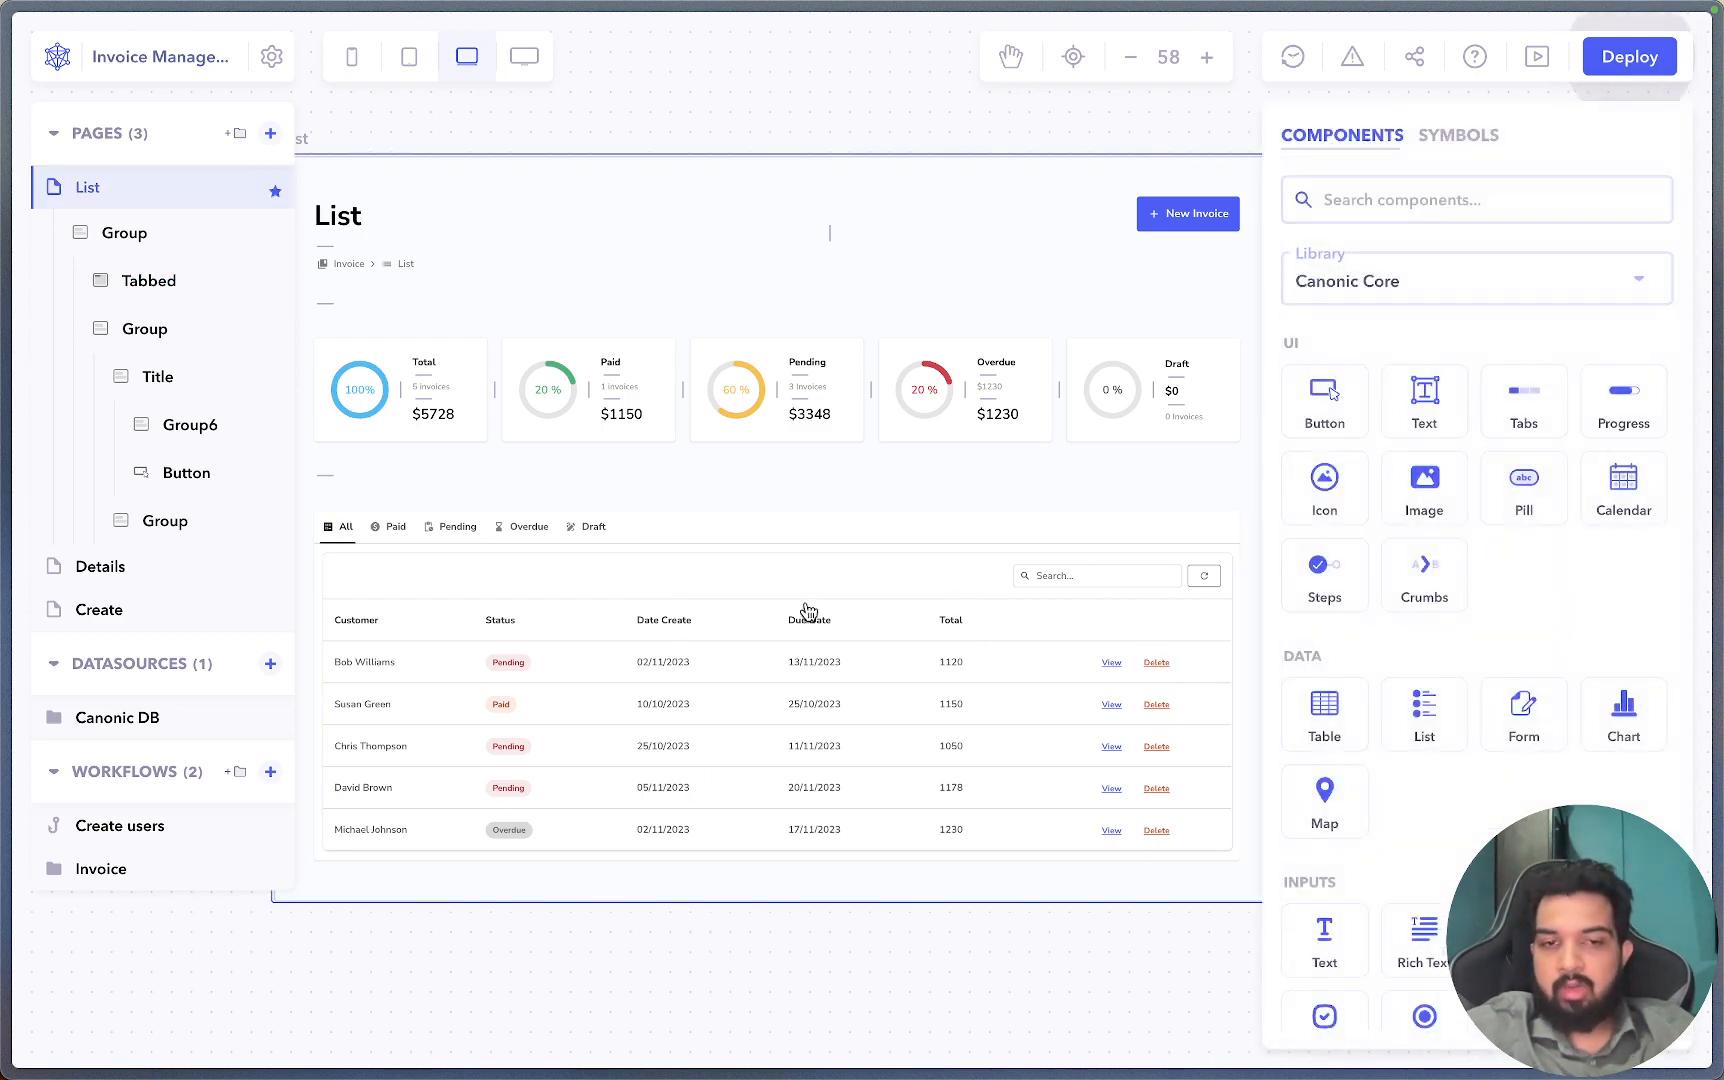
pyautogui.click(778, 550)
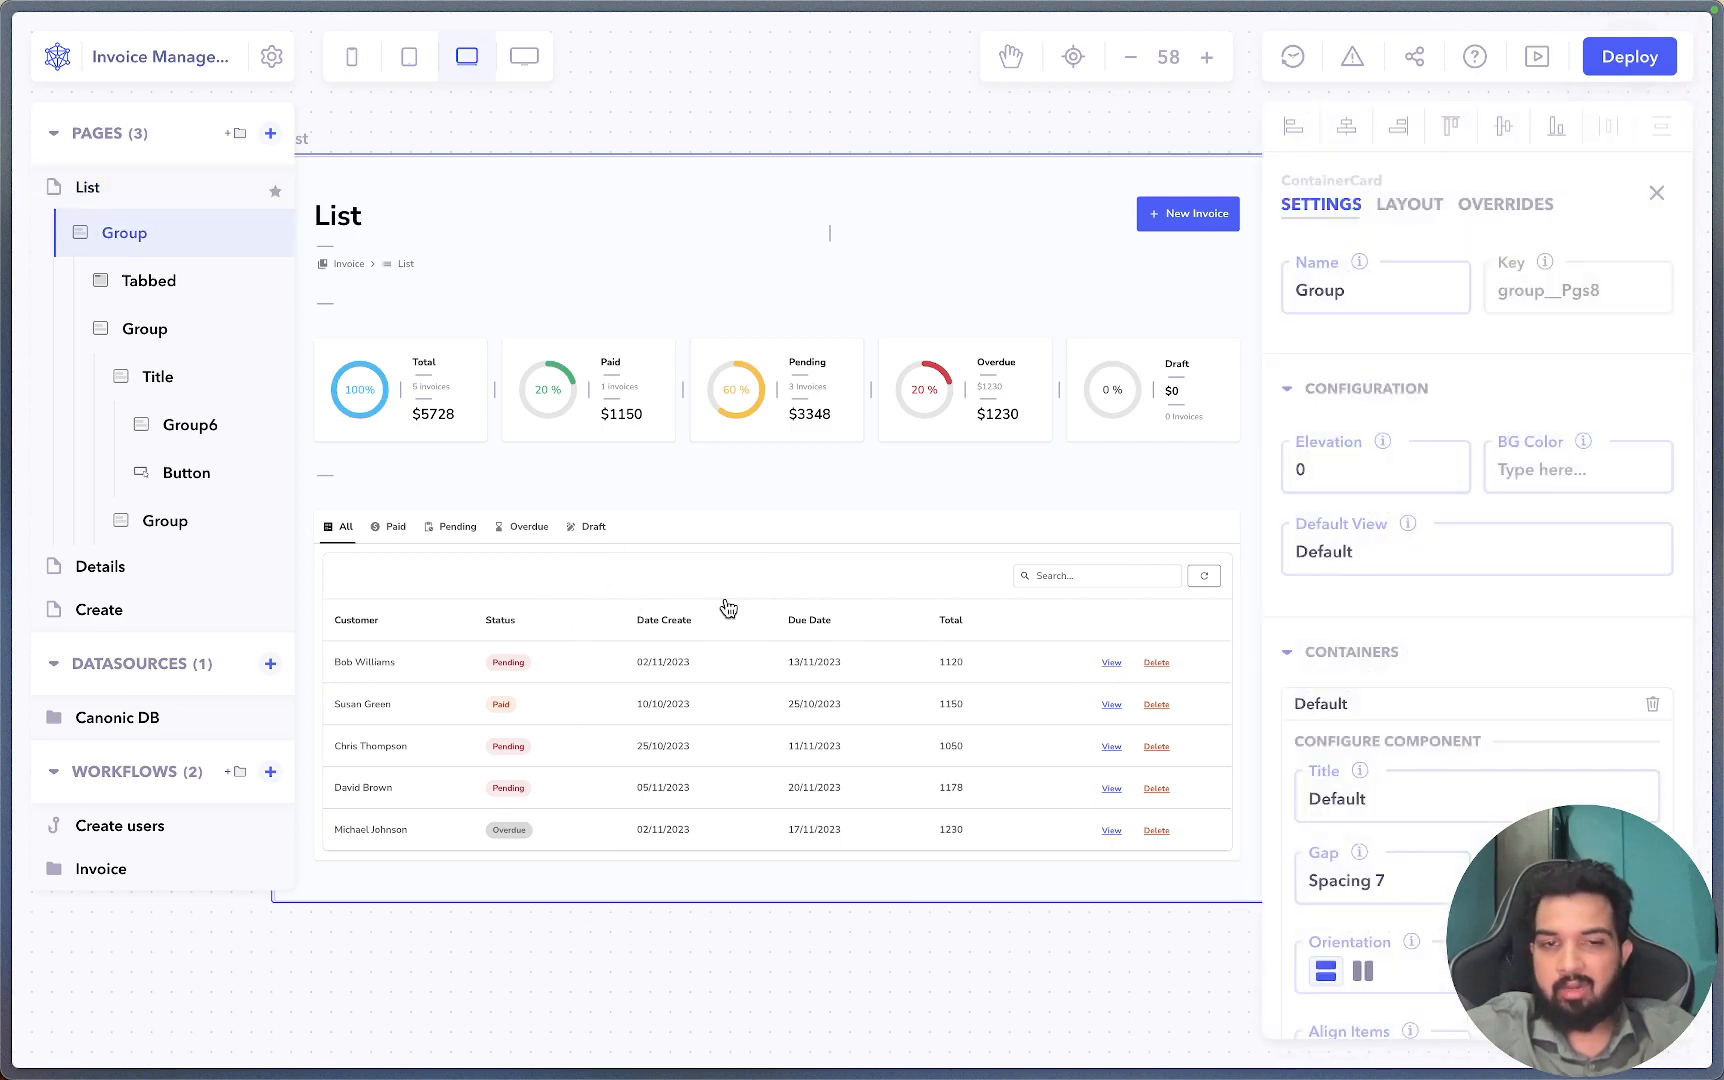
pyautogui.click(784, 989)
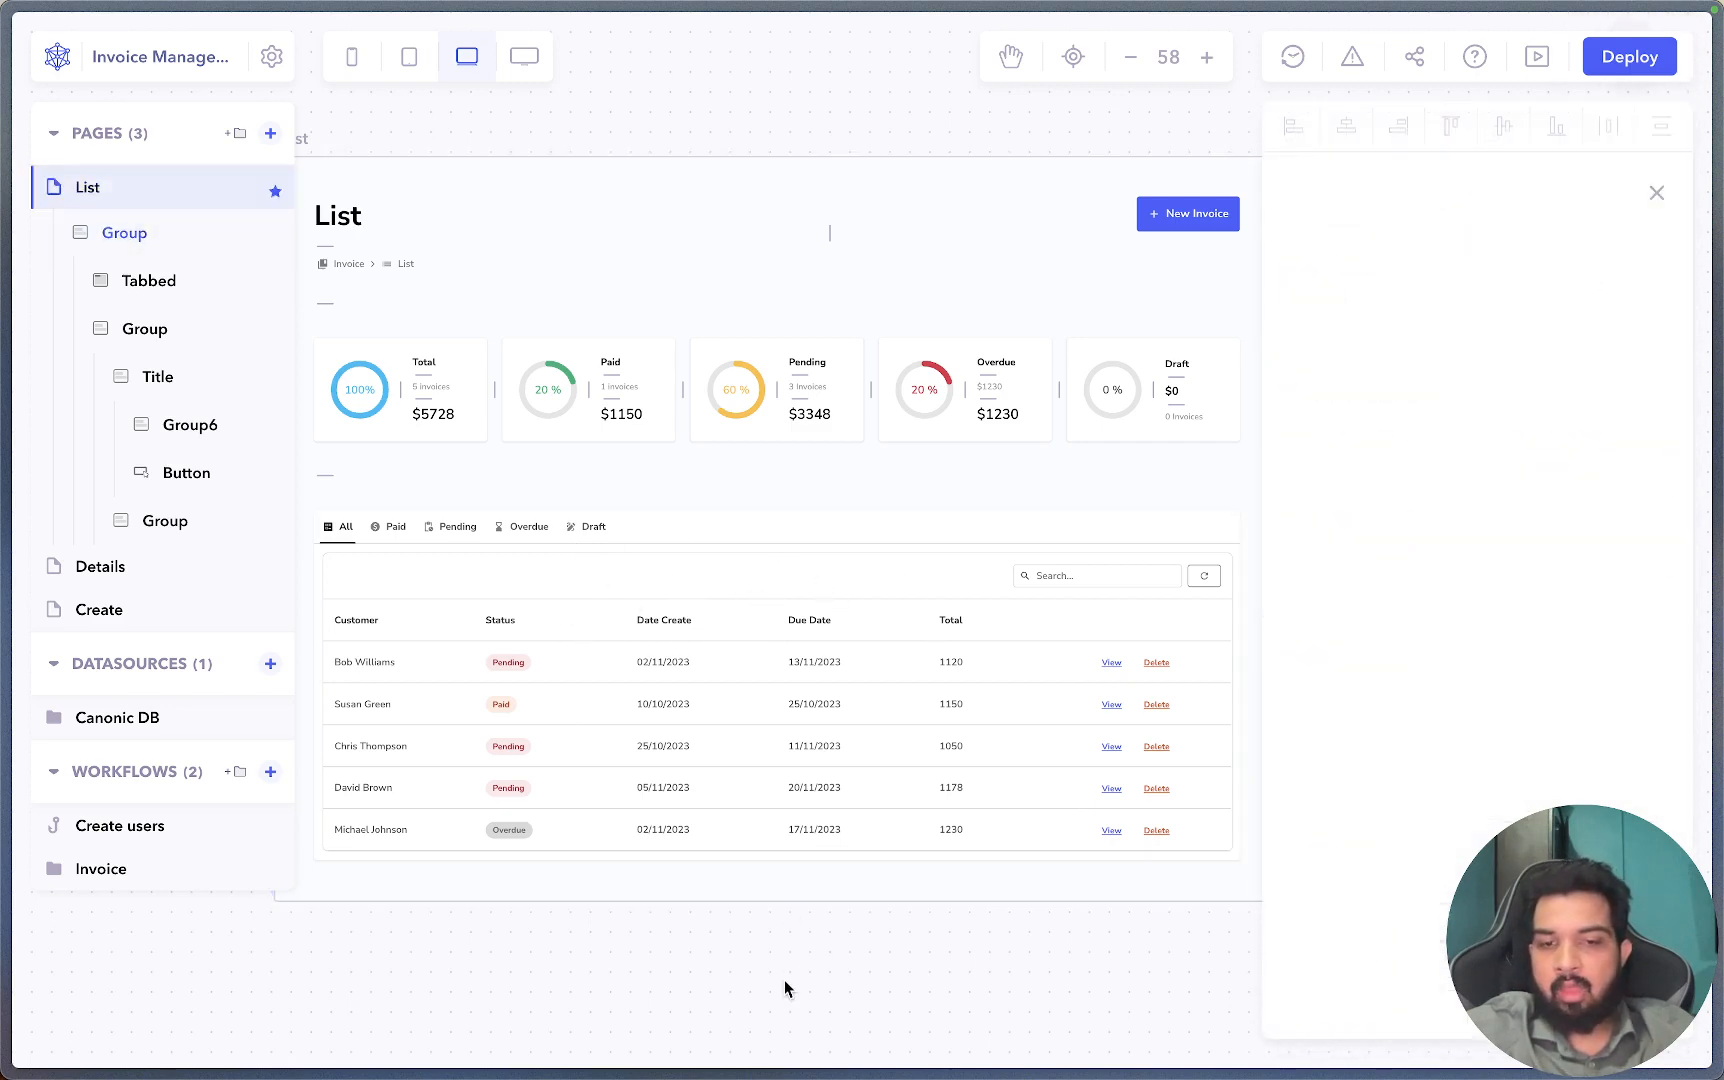
pyautogui.click(828, 588)
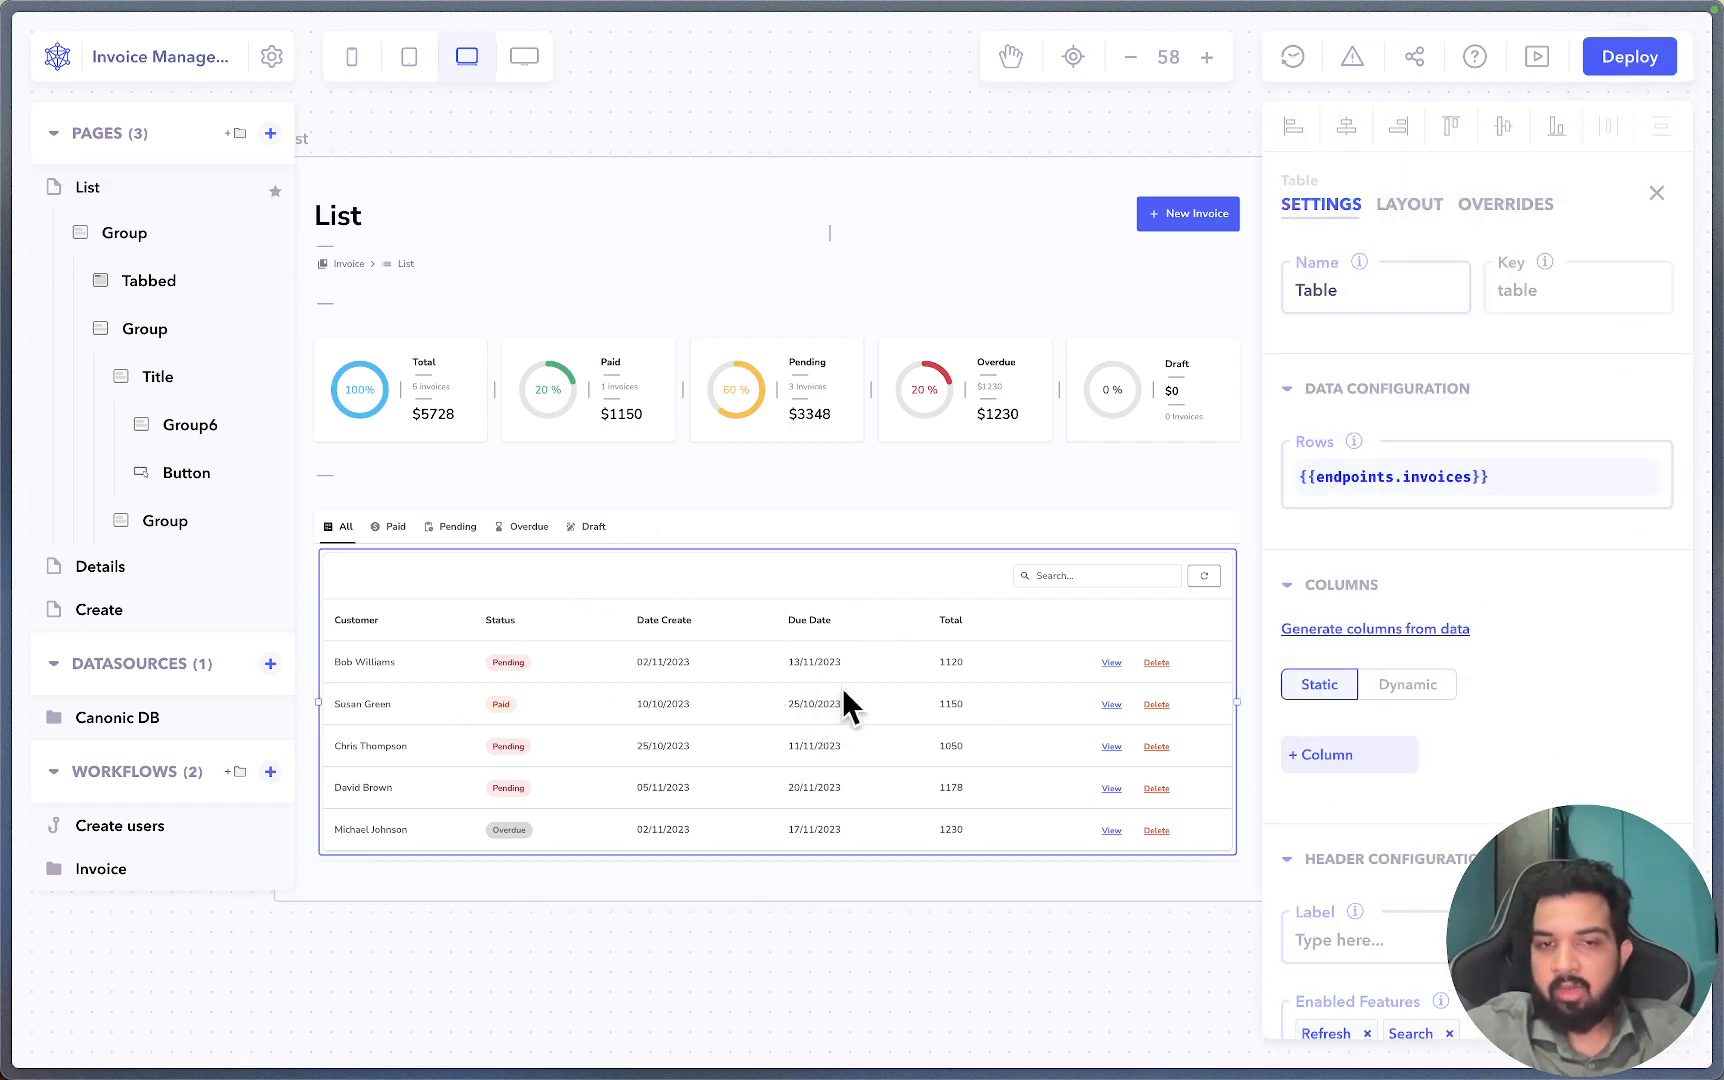
pyautogui.scroll(-5, 1462, 745)
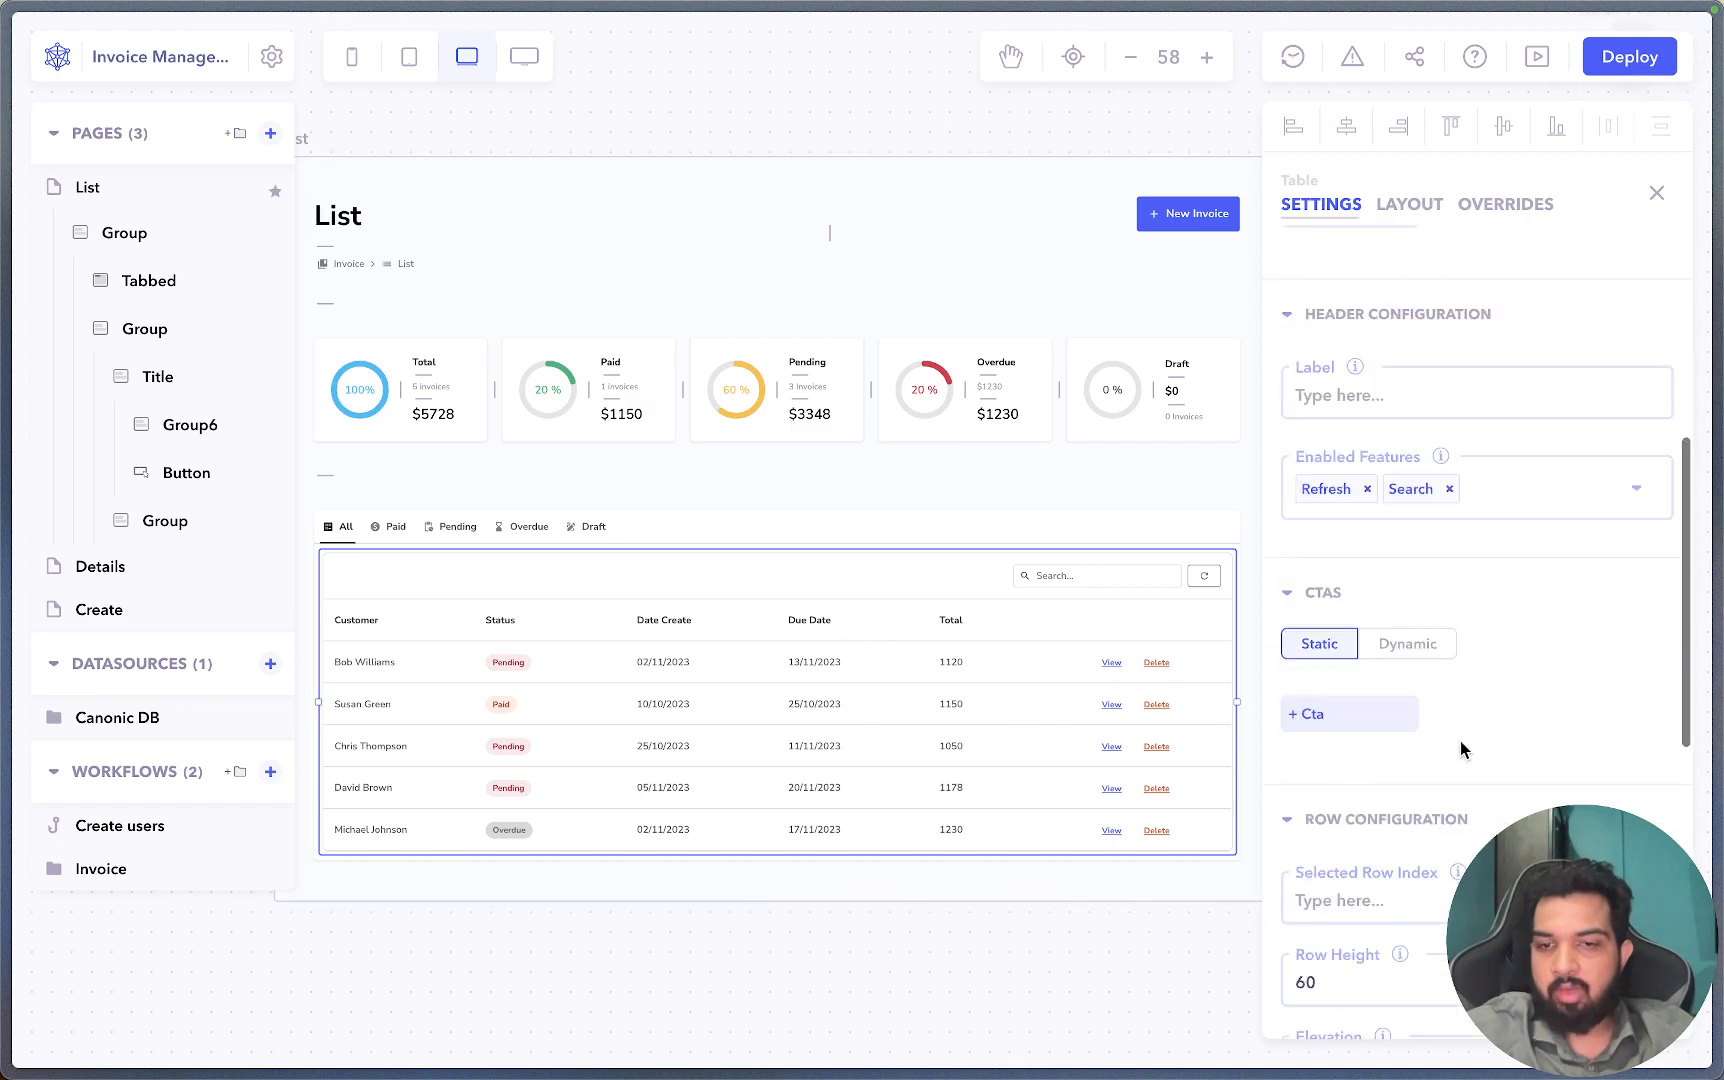
pyautogui.scroll(-6, 1462, 749)
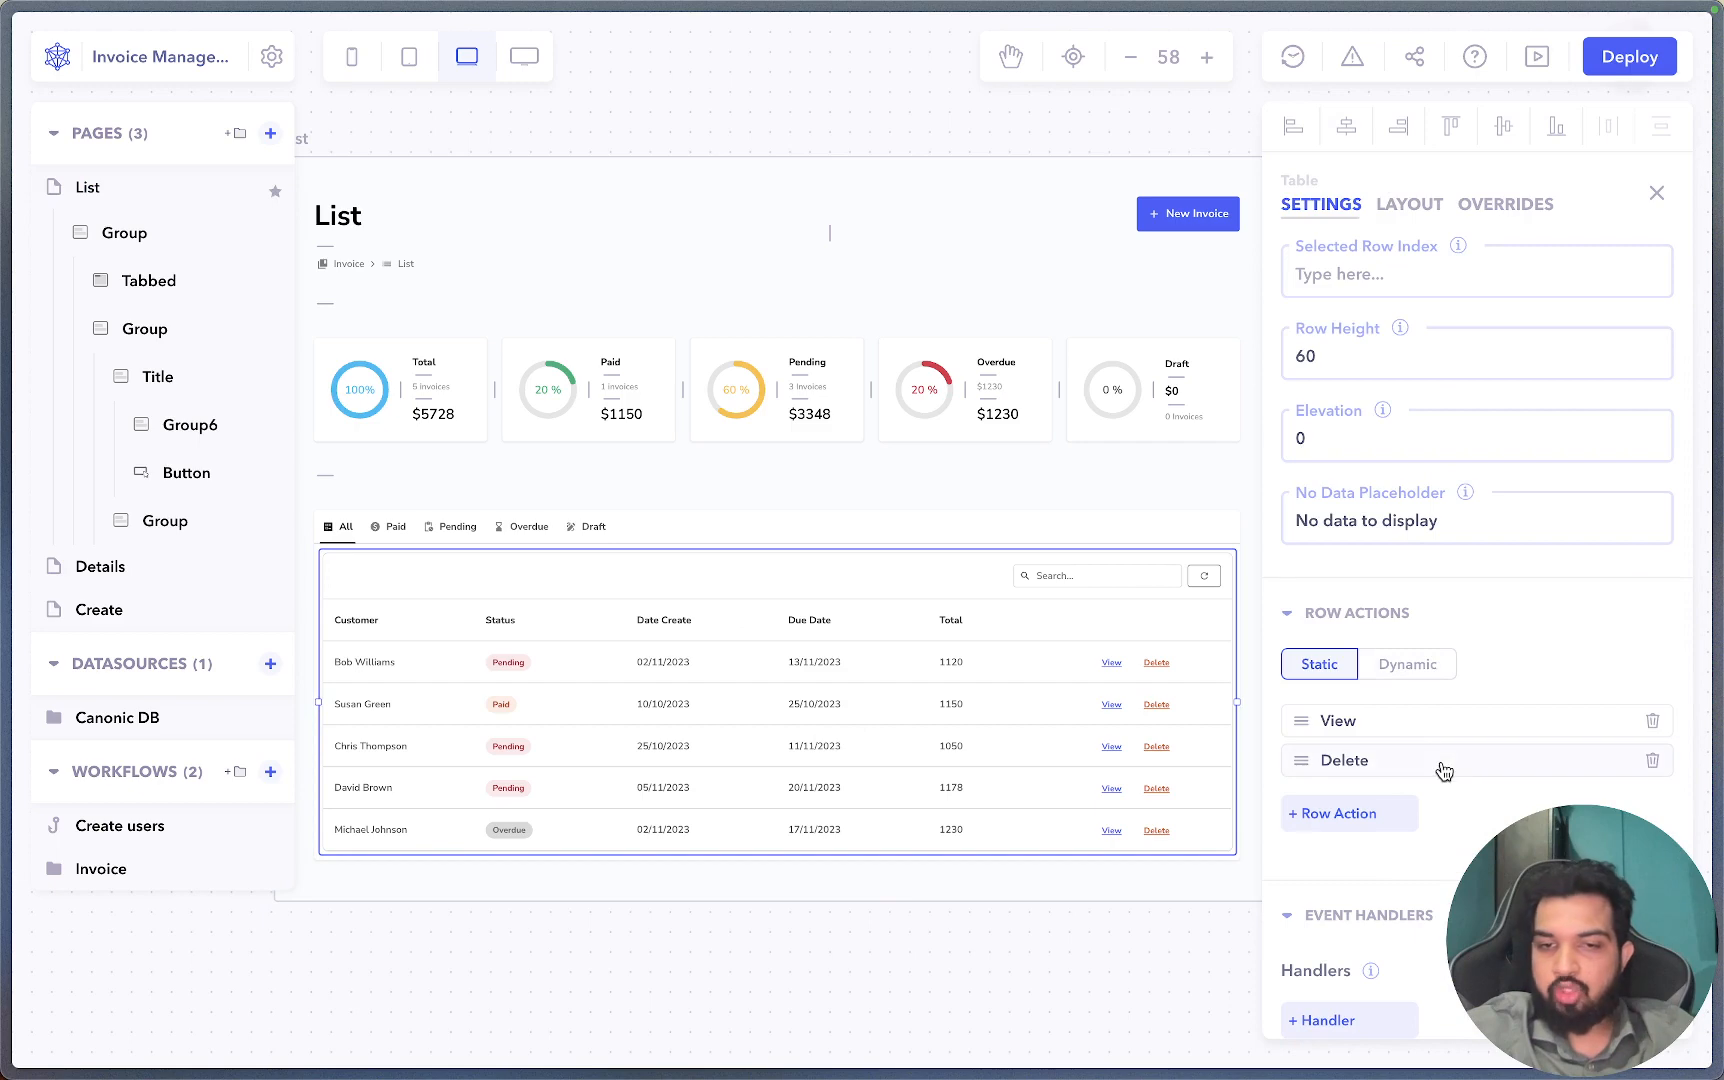
pyautogui.click(1443, 771)
pyautogui.scroll(-1, 1021, 708)
pyautogui.scroll(1, 1033, 727)
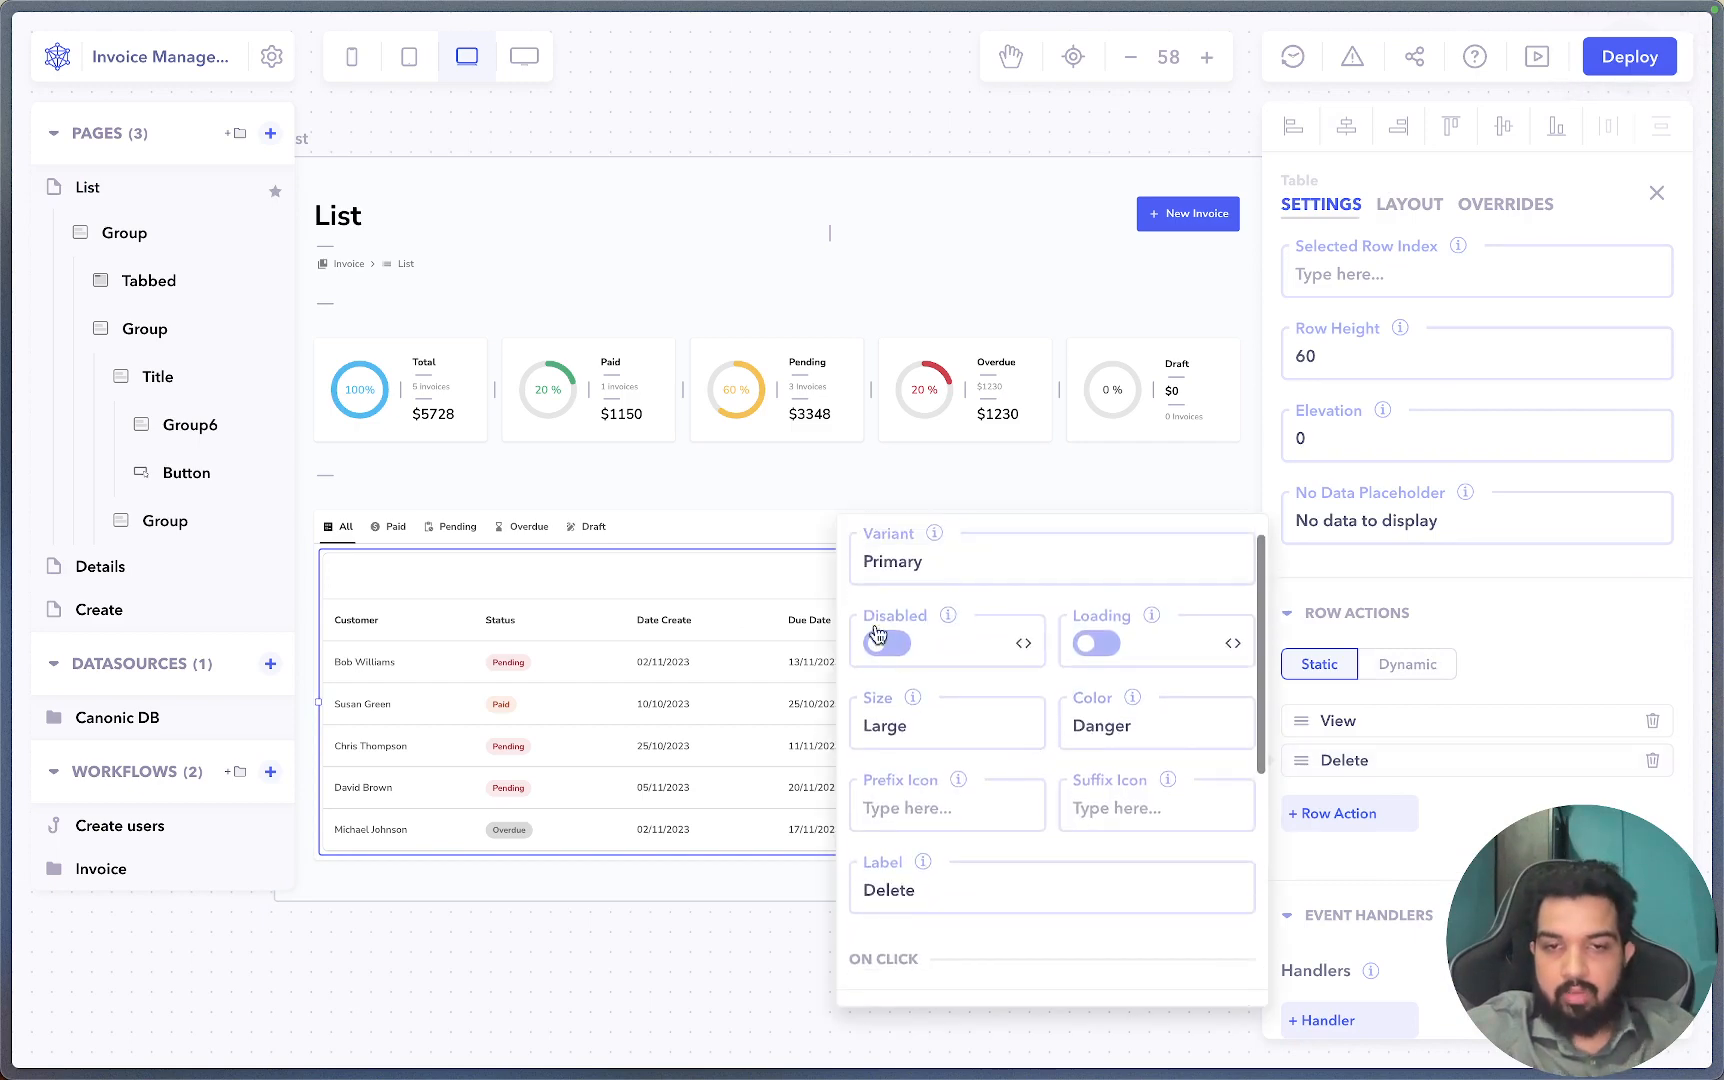
# Set the Delete row action's Disabled expression to {{!user.permissions.includes("WRITE")}}.
pyautogui.click(1024, 646)
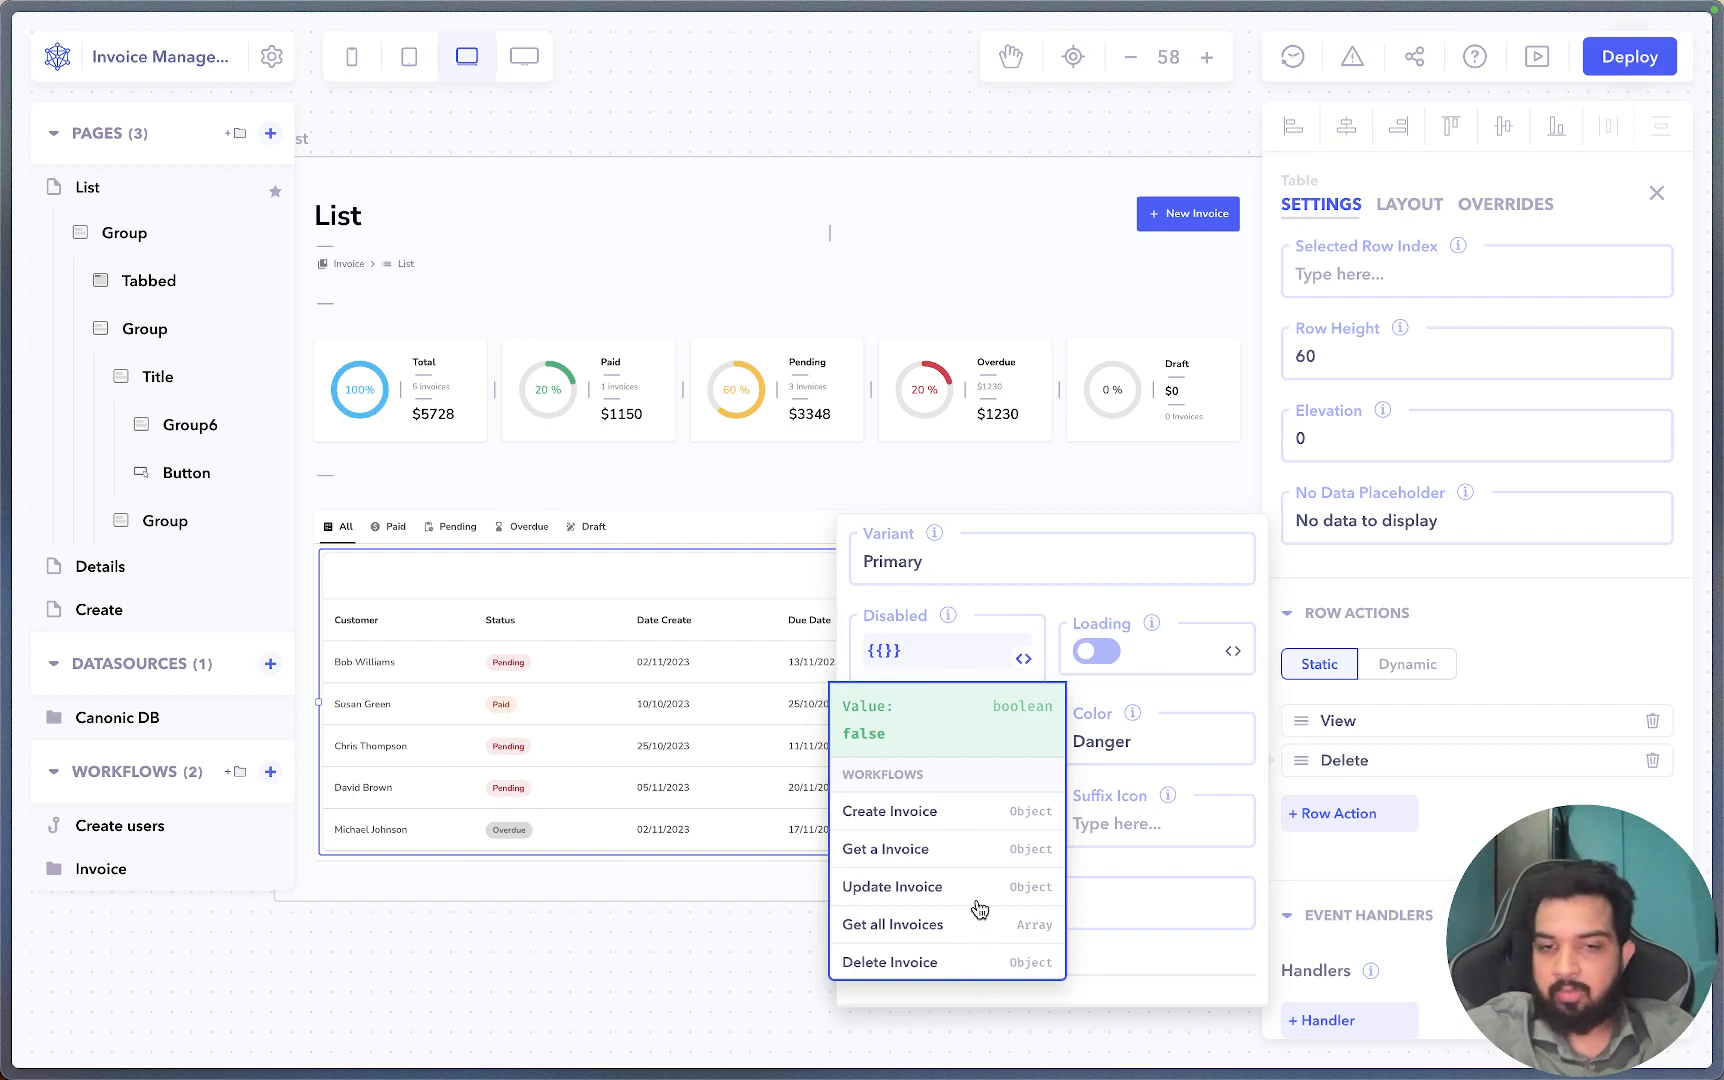
pyautogui.scroll(-10, 976, 900)
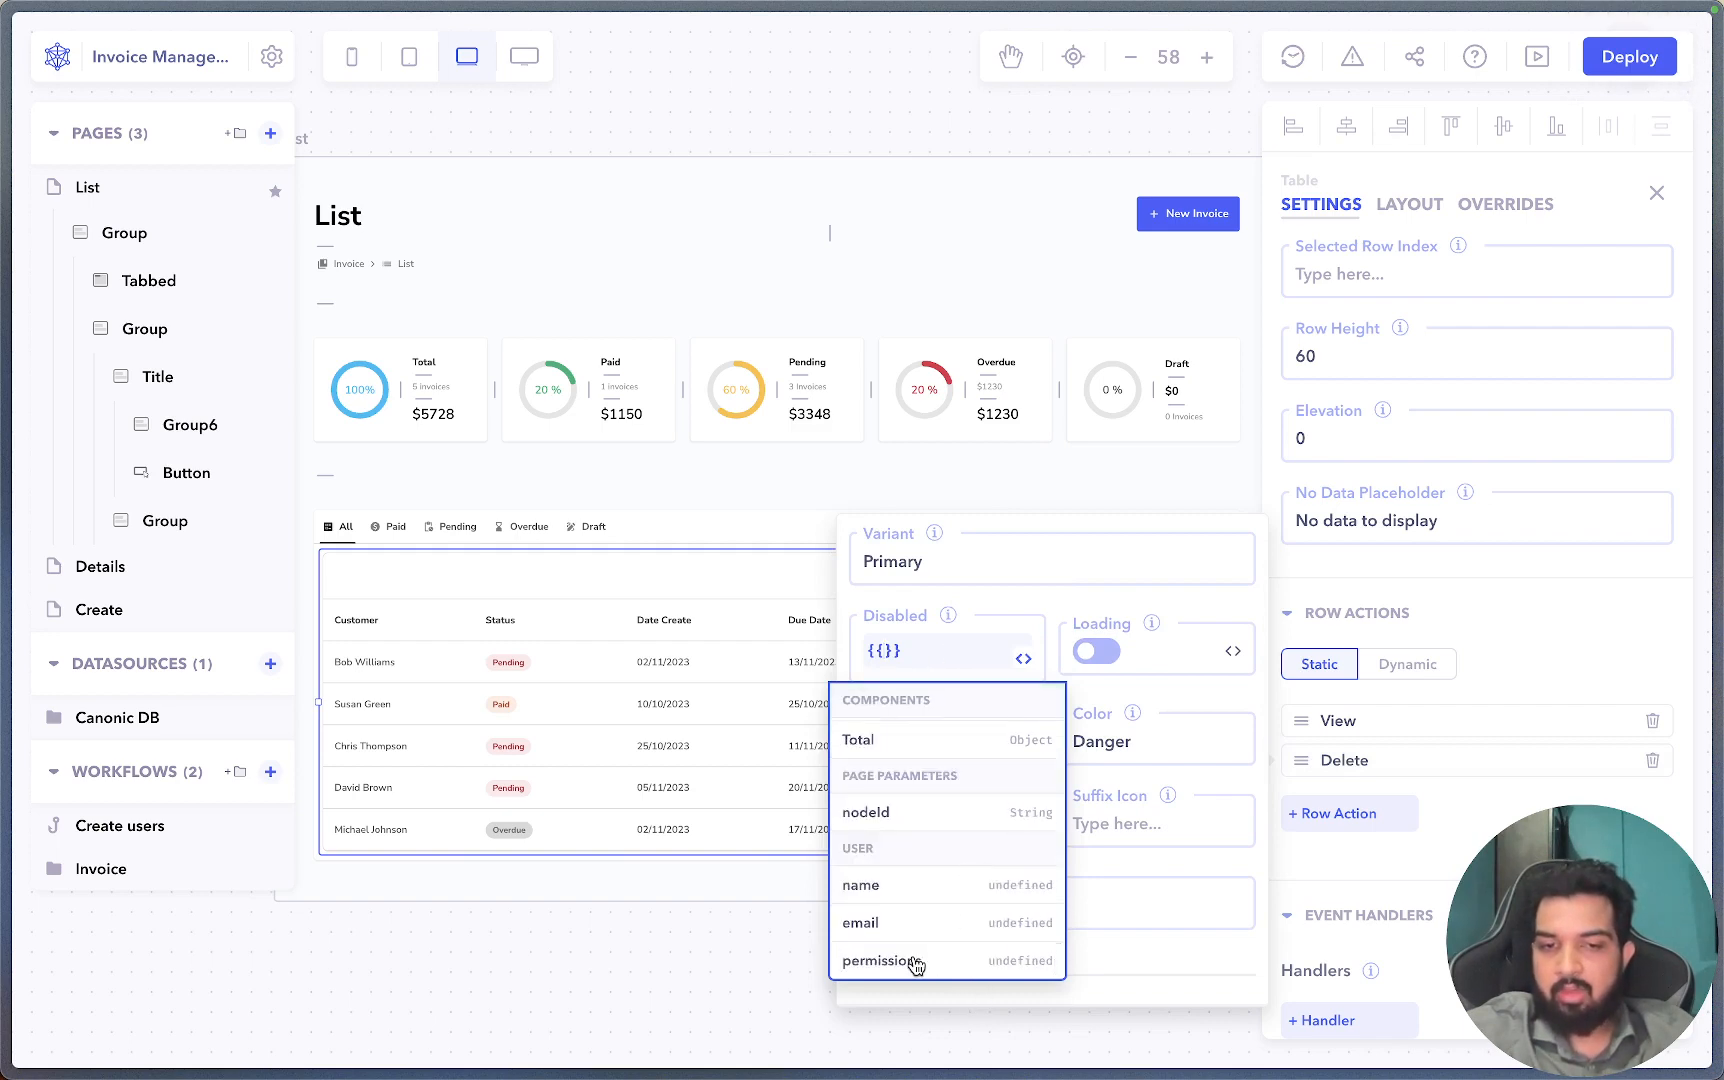
pyautogui.click(914, 961)
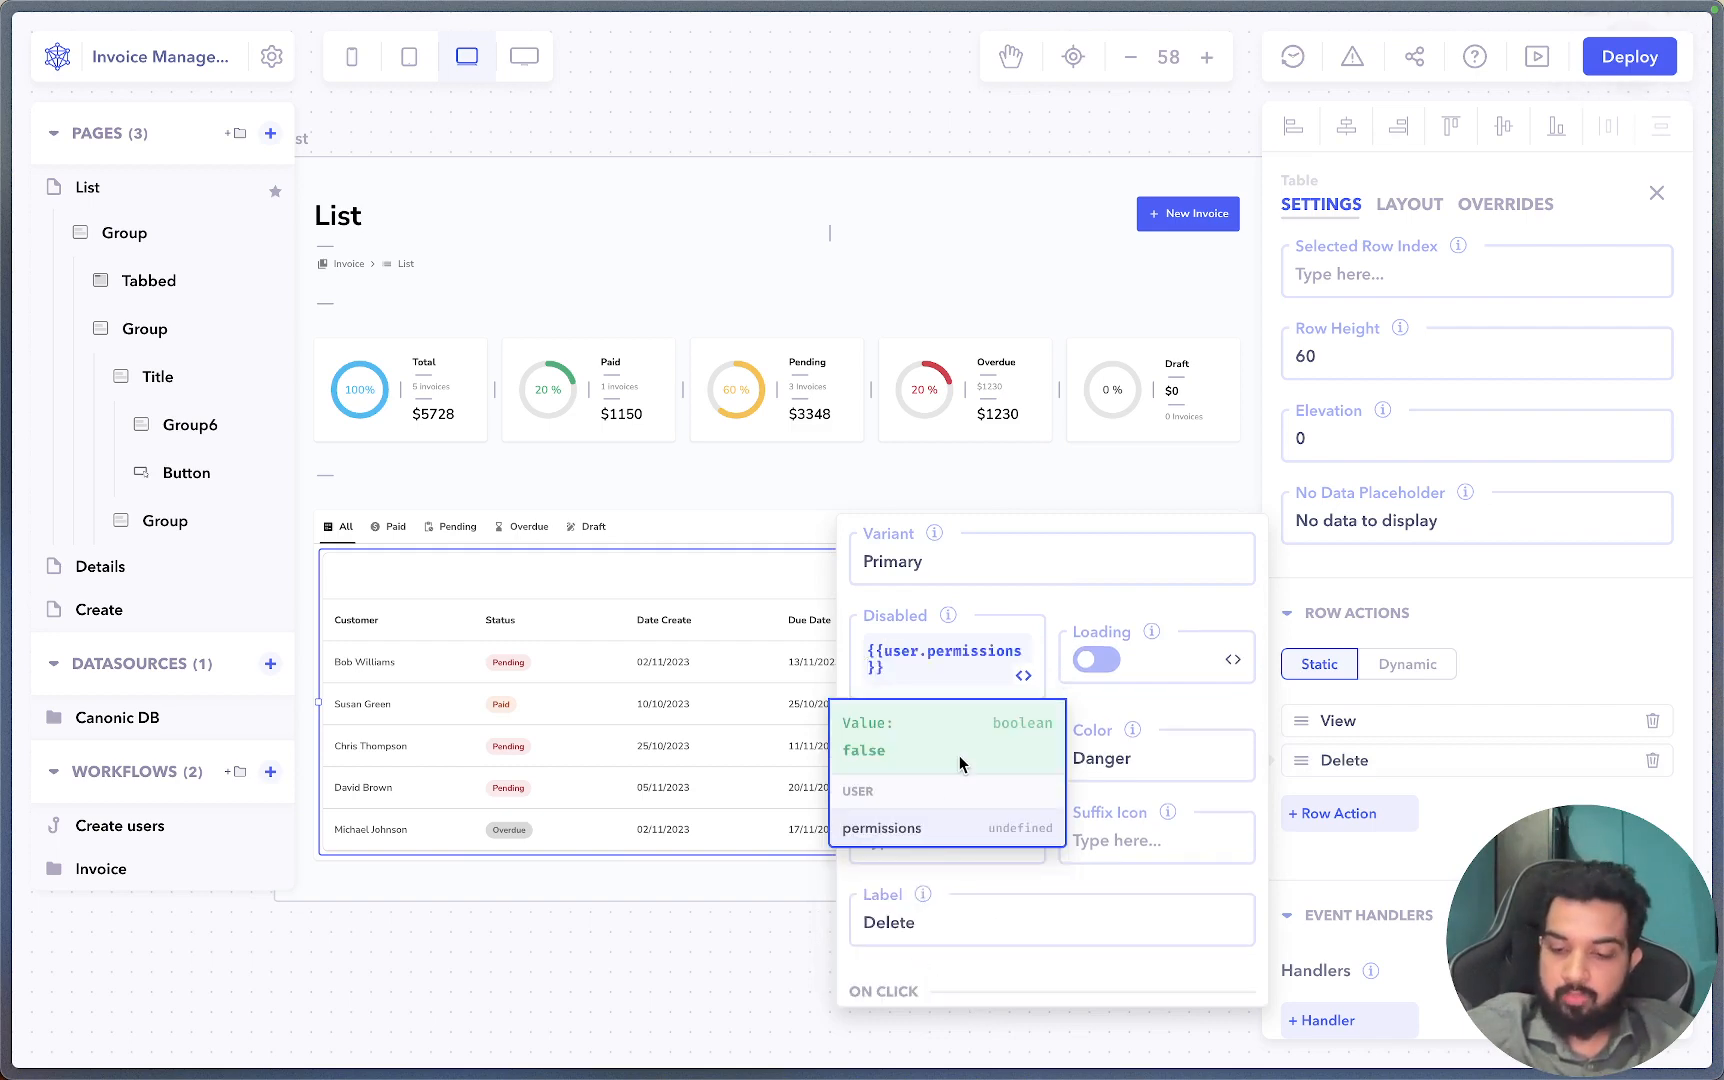
pyautogui.write('.include')
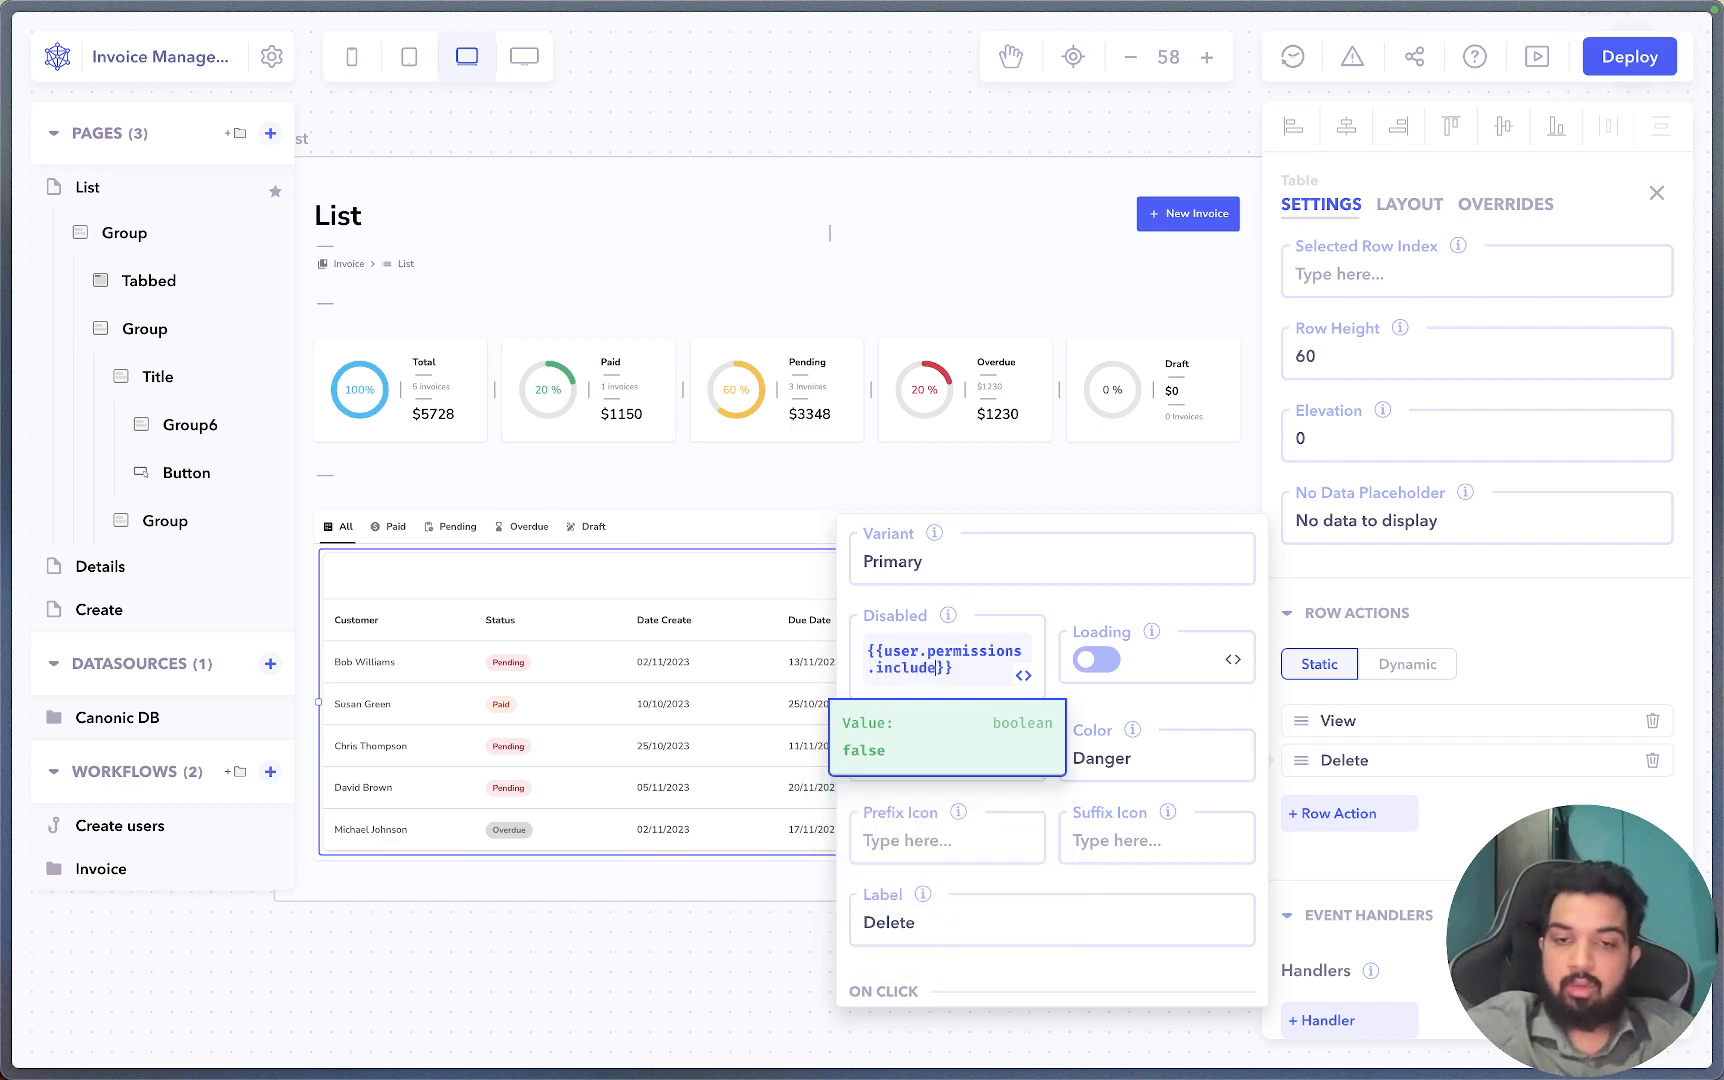
pyautogui.write('s("')
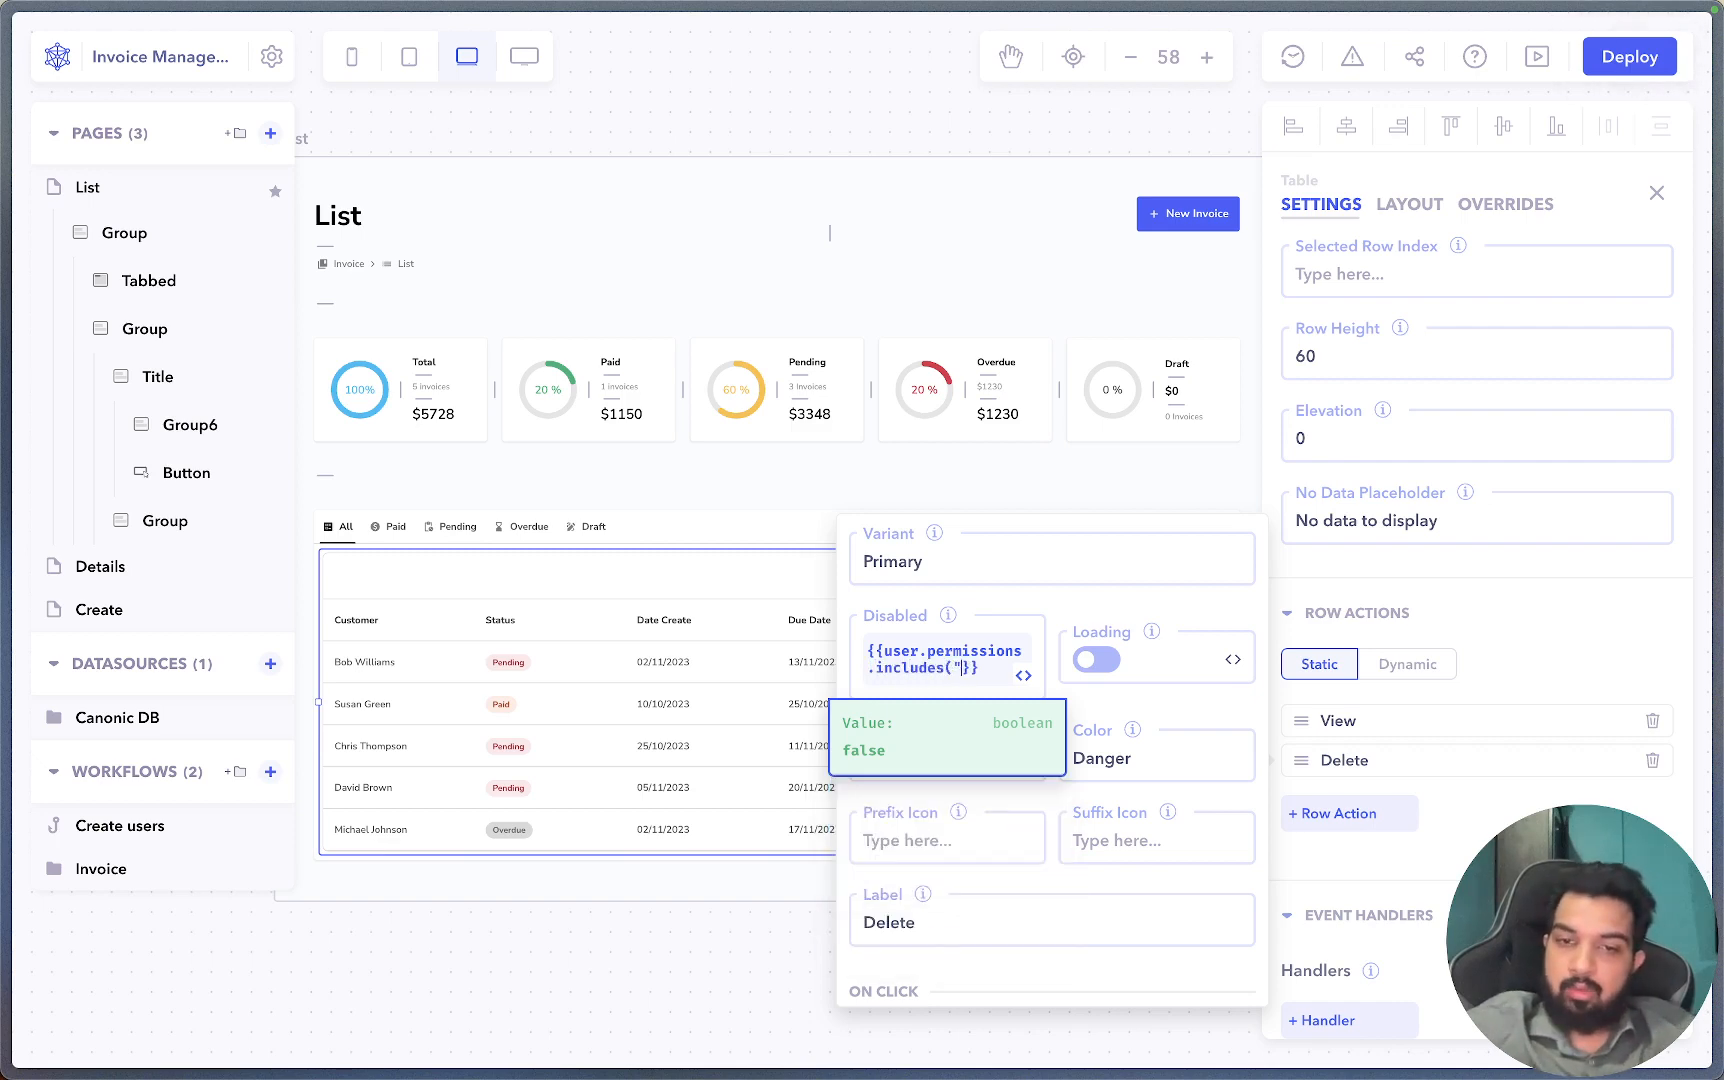
pyautogui.write('WRIT')
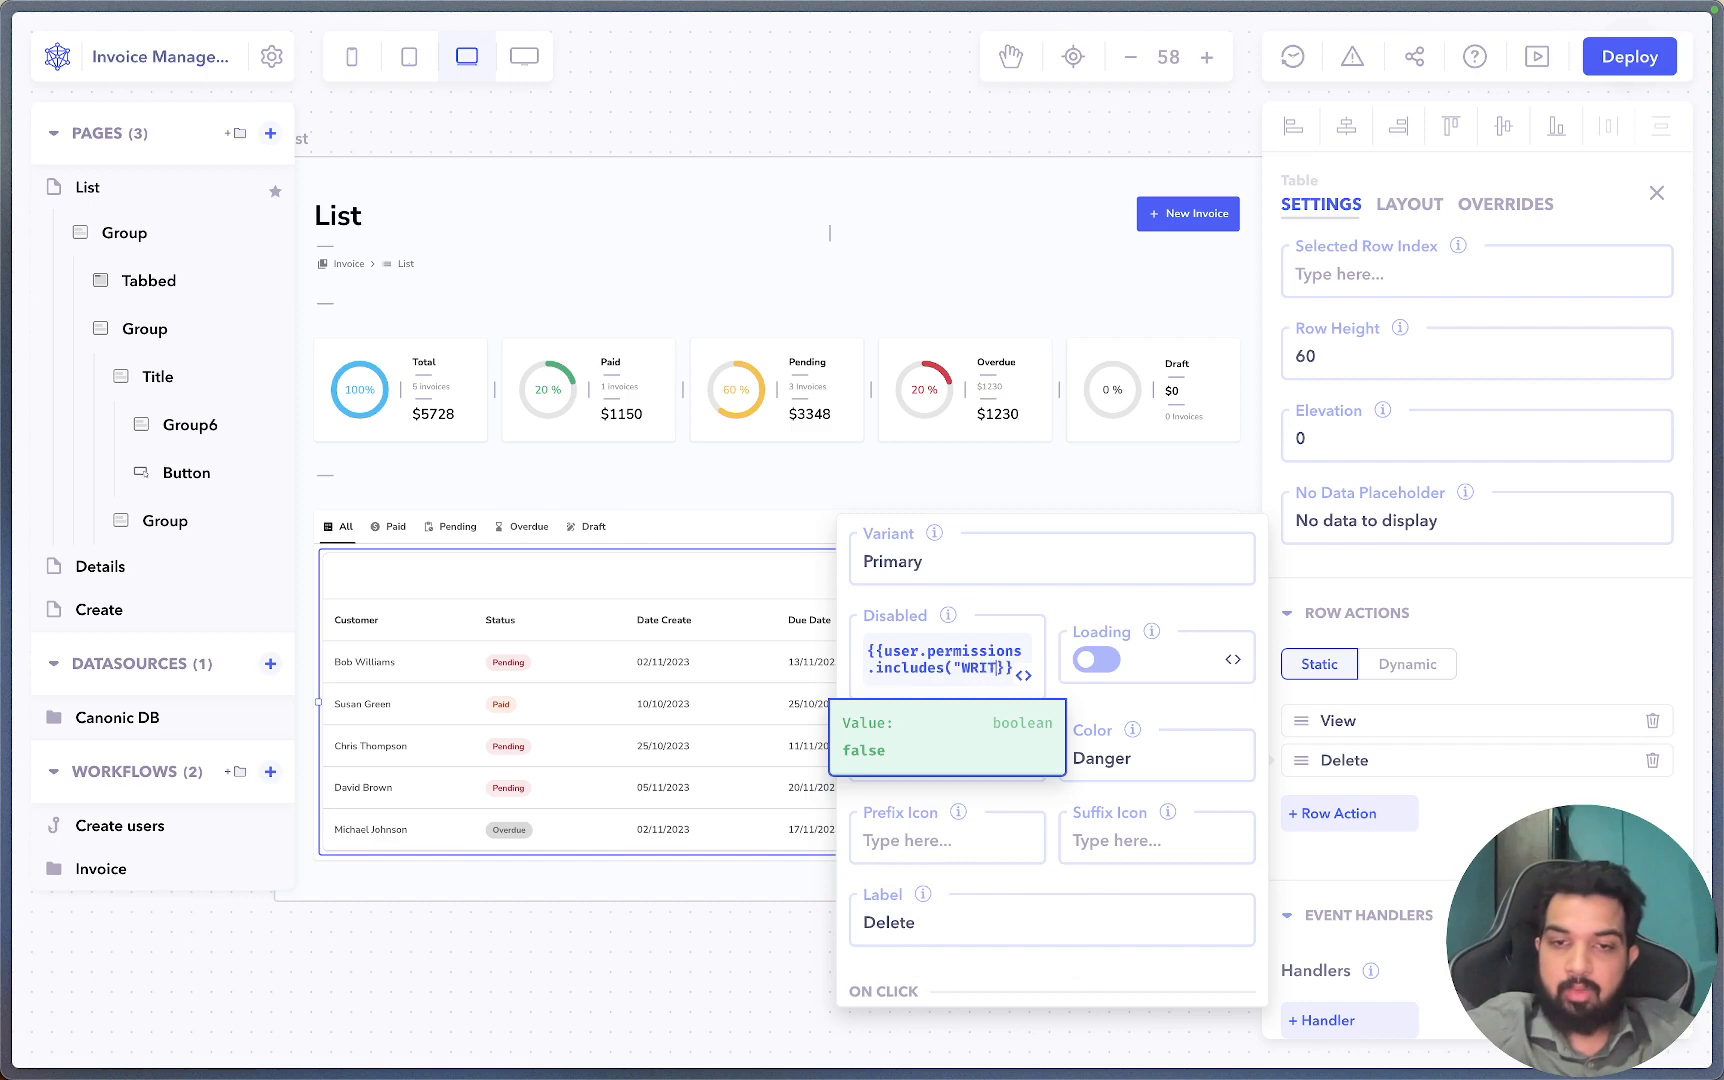
pyautogui.write('E"')
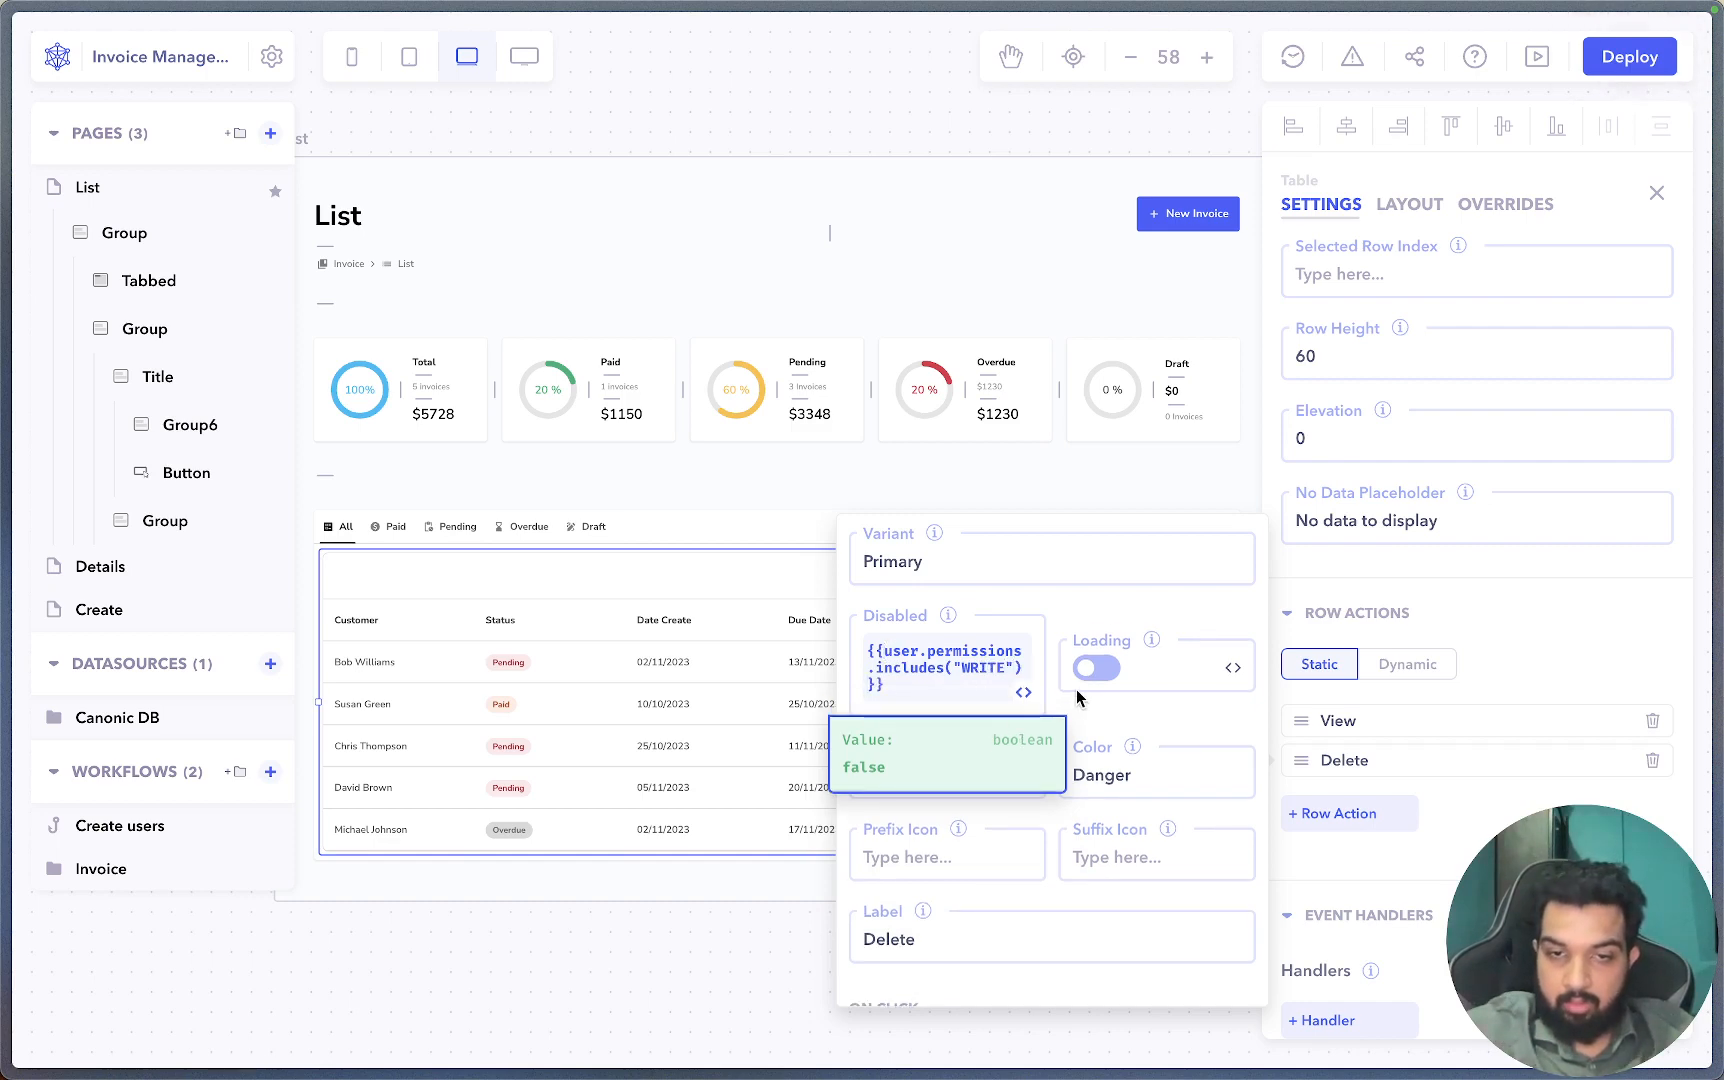
pyautogui.click(884, 651)
pyautogui.write('!')
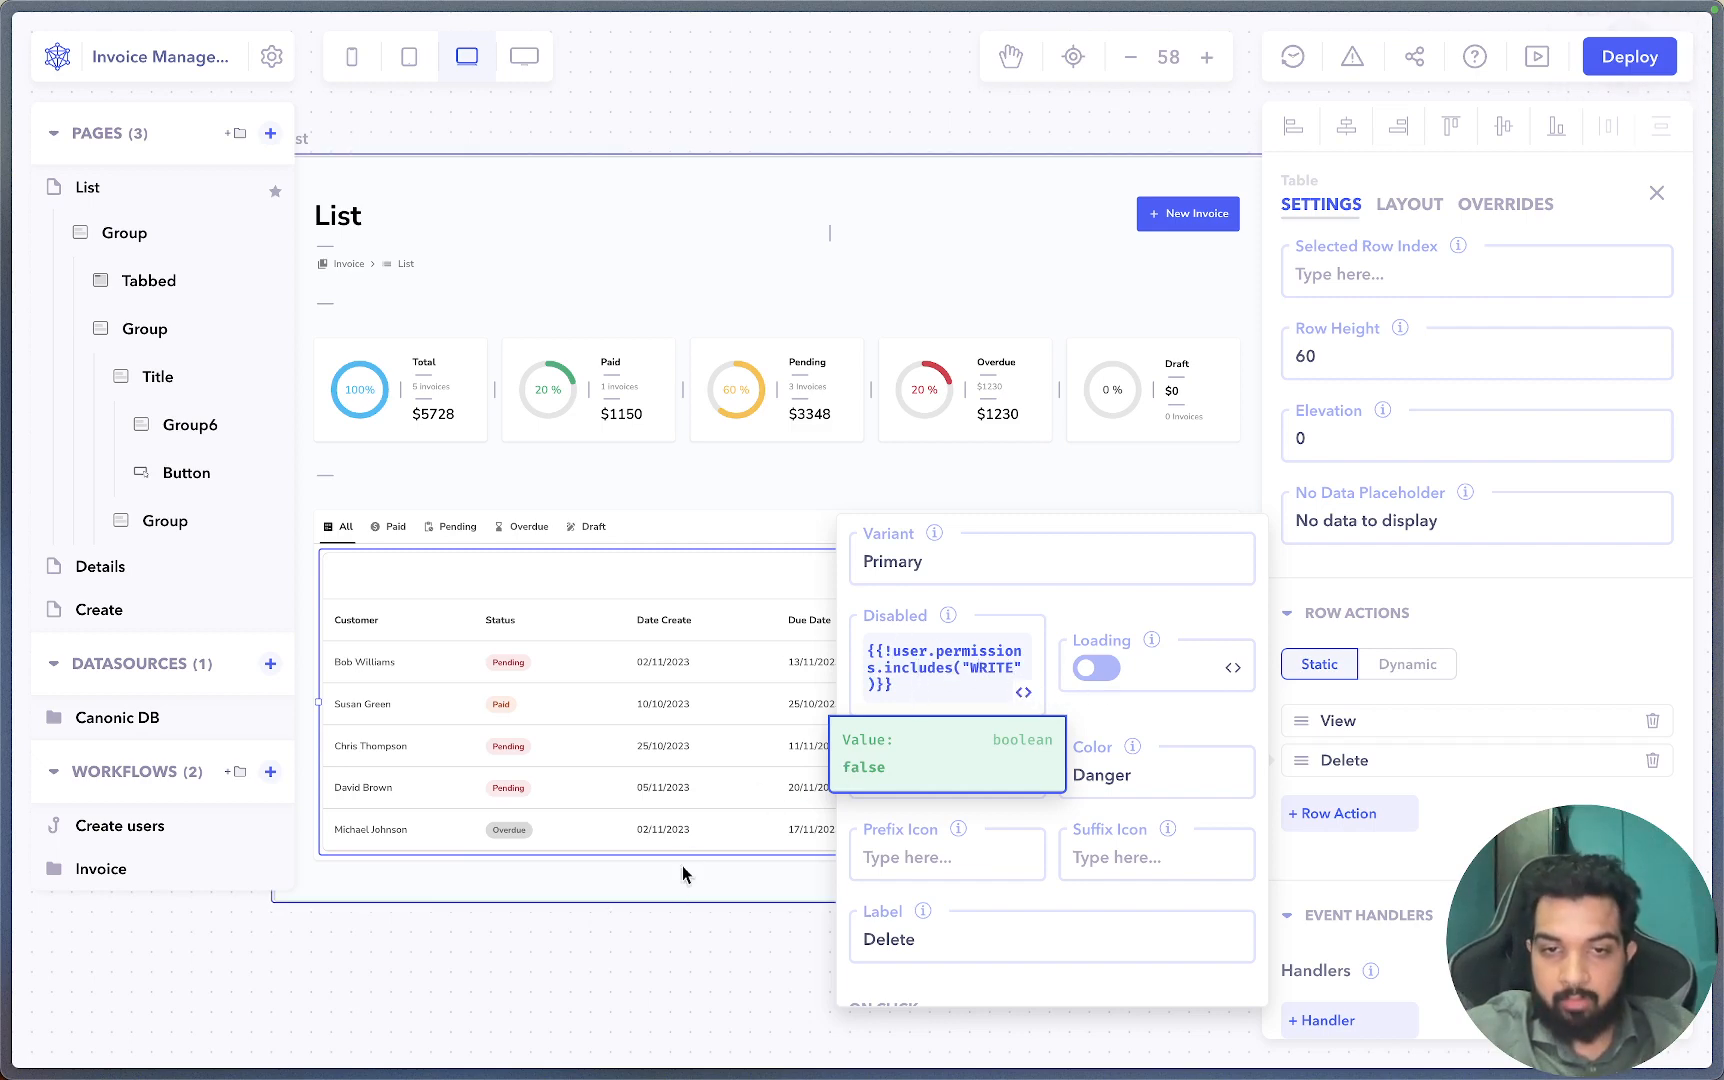
pyautogui.click(668, 932)
# Add a temporary text element bound to {{user.permissions}}, which shows ["WRITE","READ"].
pyautogui.hscroll(8, 668, 921)
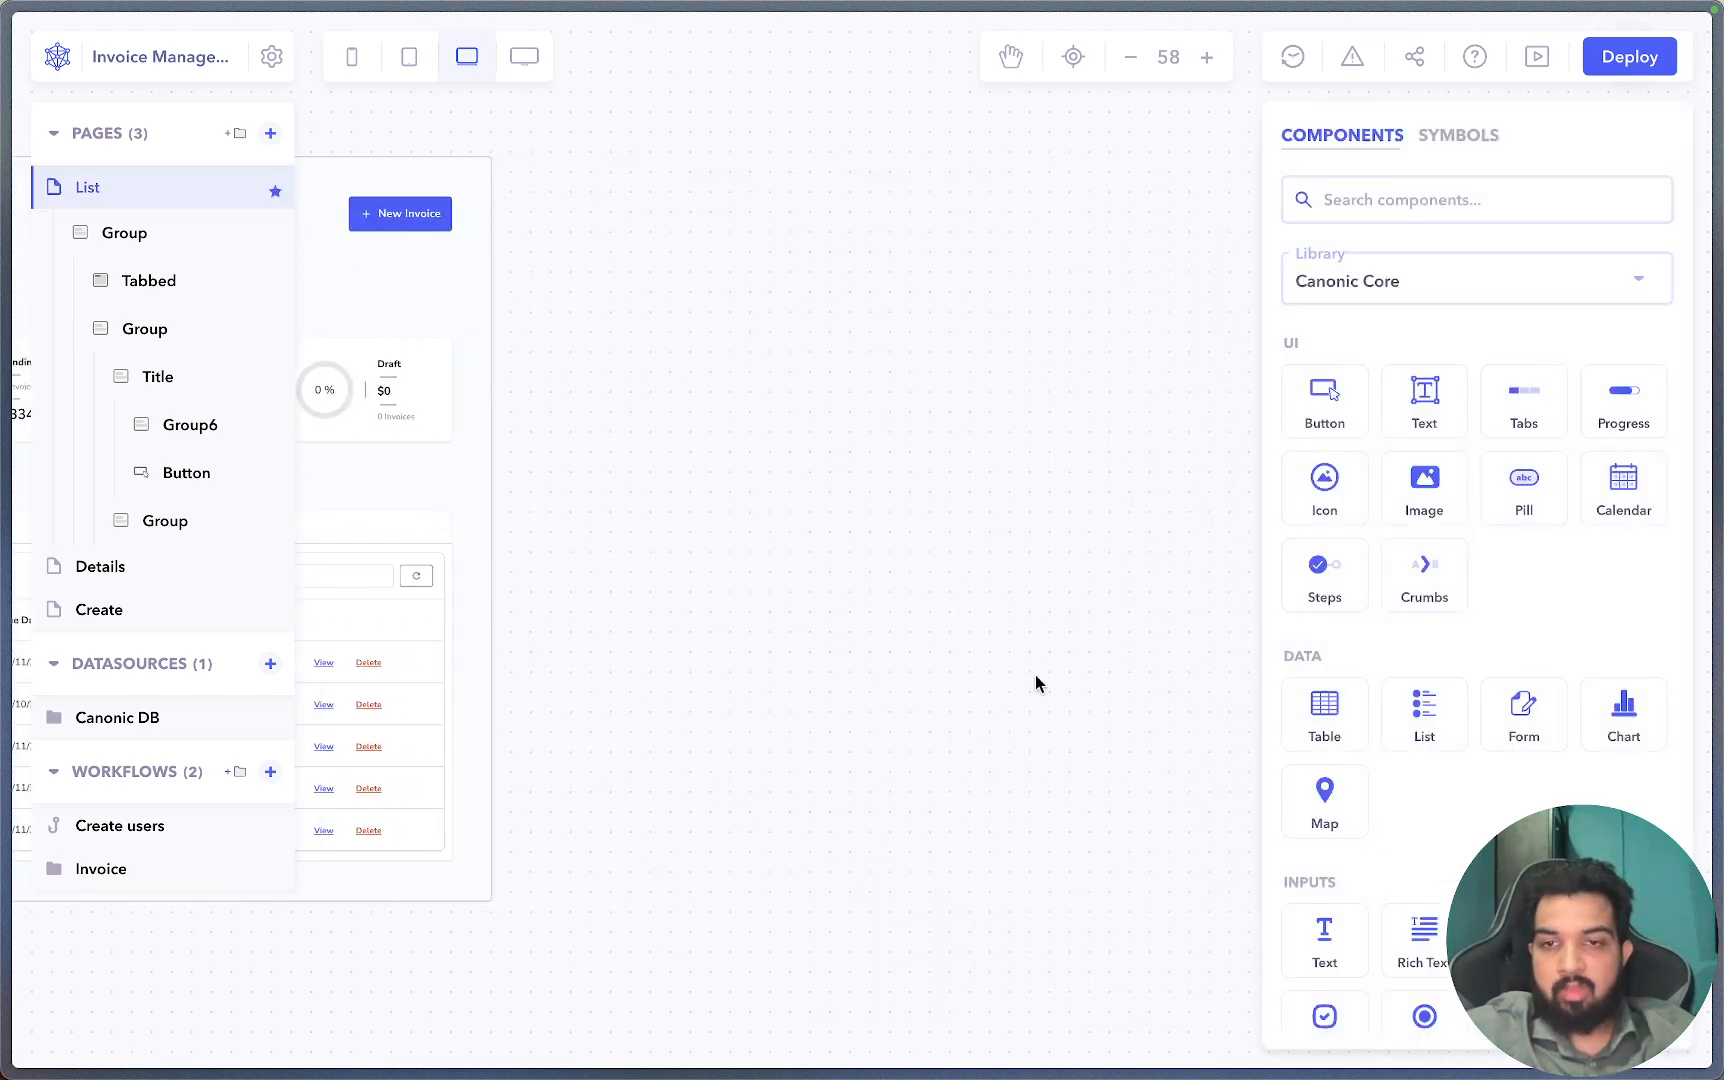
pyautogui.moveTo(1424, 400); pyautogui.dragTo(799, 430)
pyautogui.click(1418, 467)
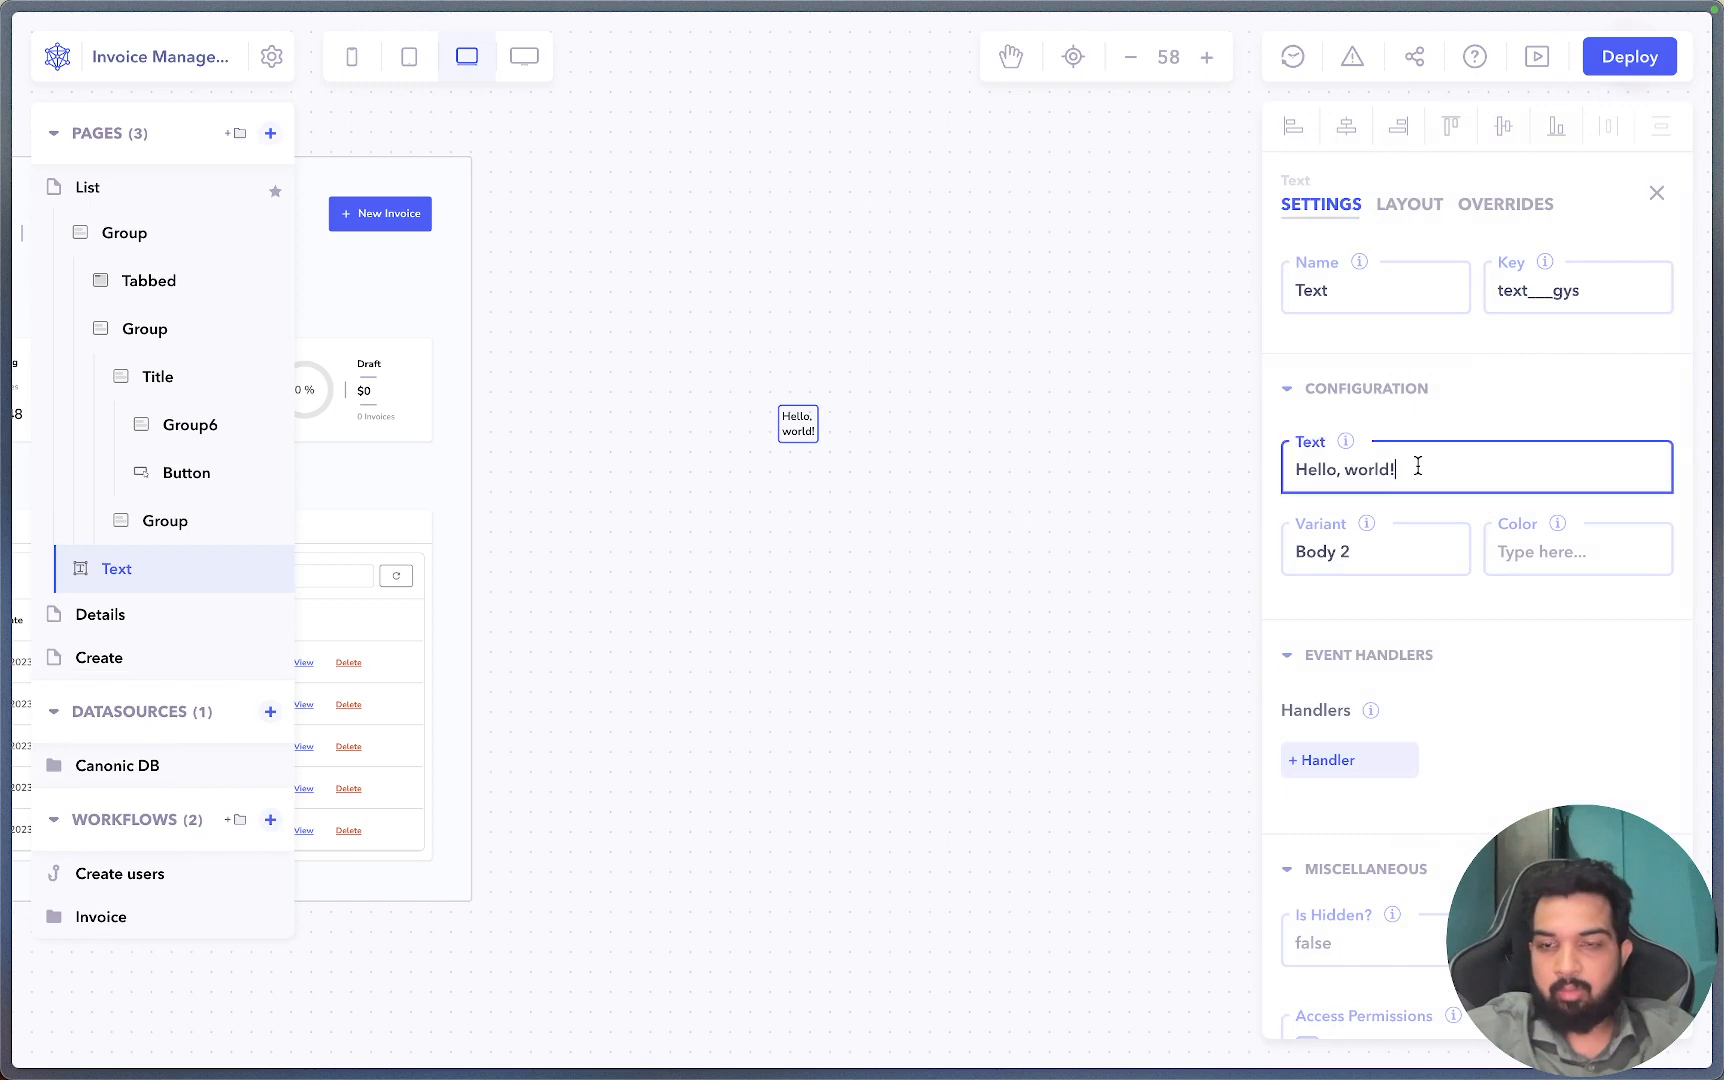
pyautogui.press('super+a')
pyautogui.press('BackSpace')
pyautogui.press('super+k')
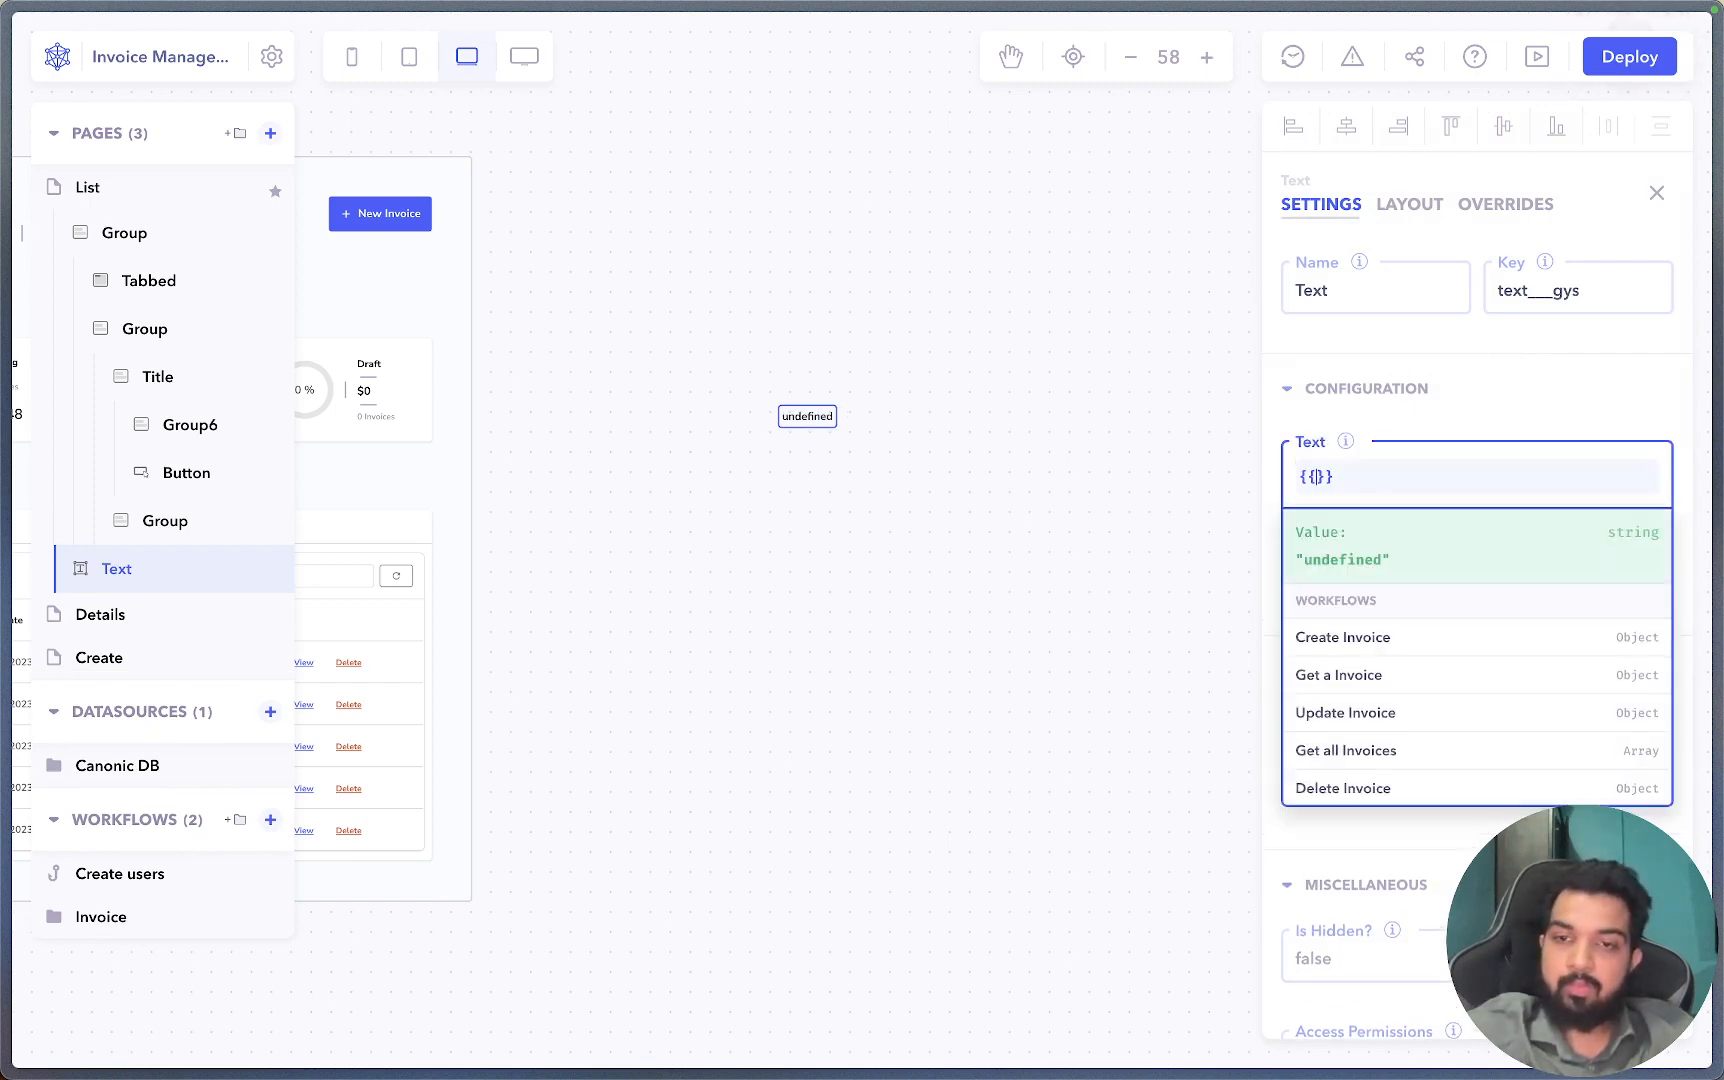
pyautogui.scroll(-10, 1500, 750)
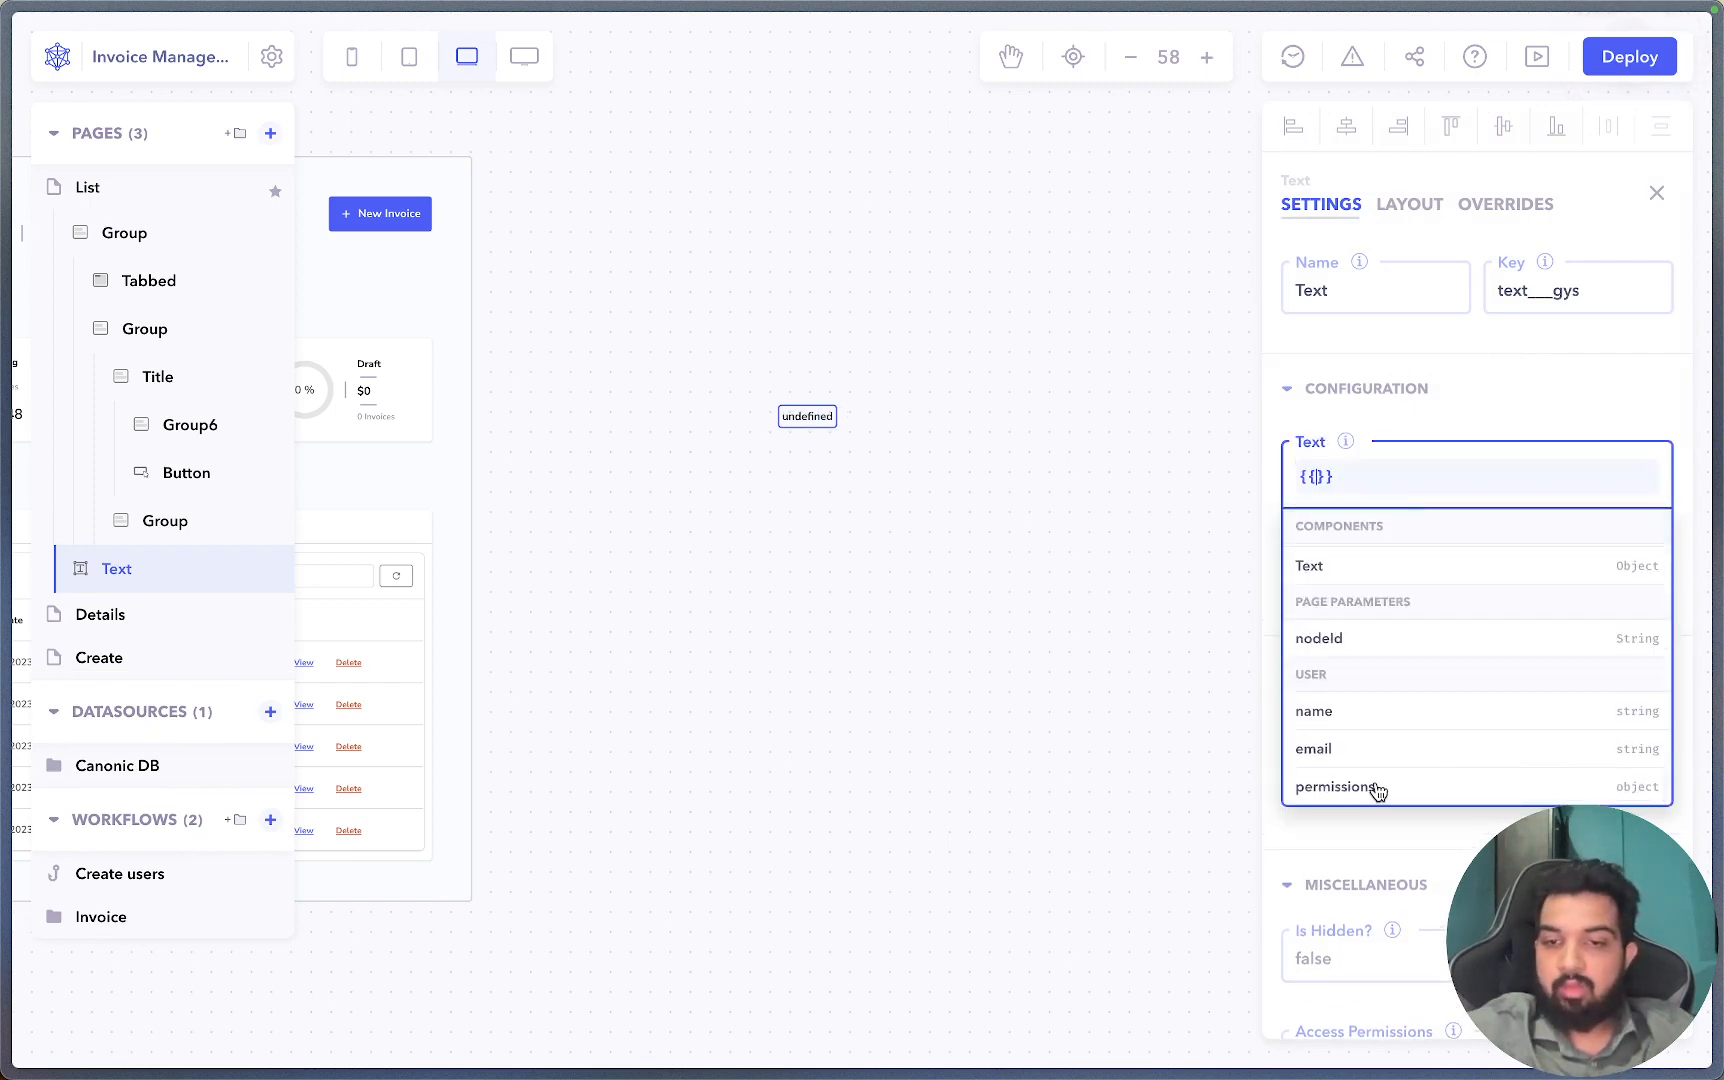
pyautogui.click(1378, 788)
pyautogui.click(912, 561)
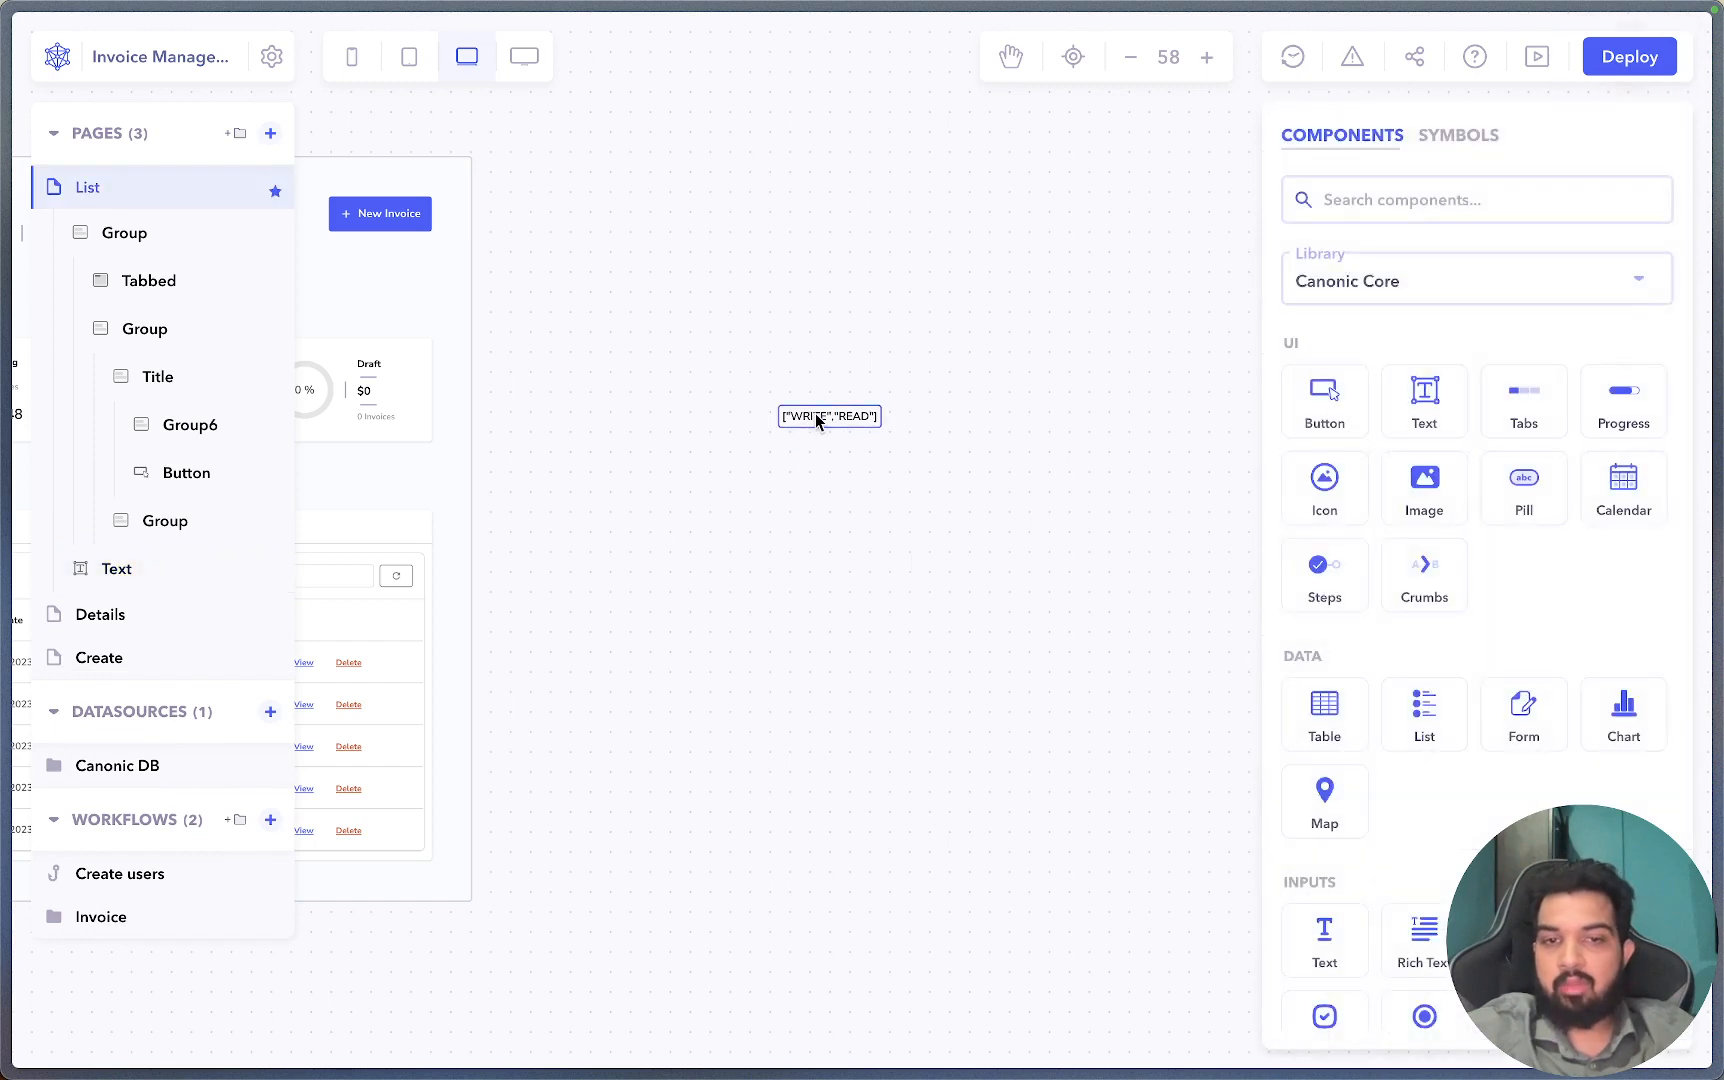
# Delete the ["WRITE","READ"] permission text element from the List page.
pyautogui.click(385, 222)
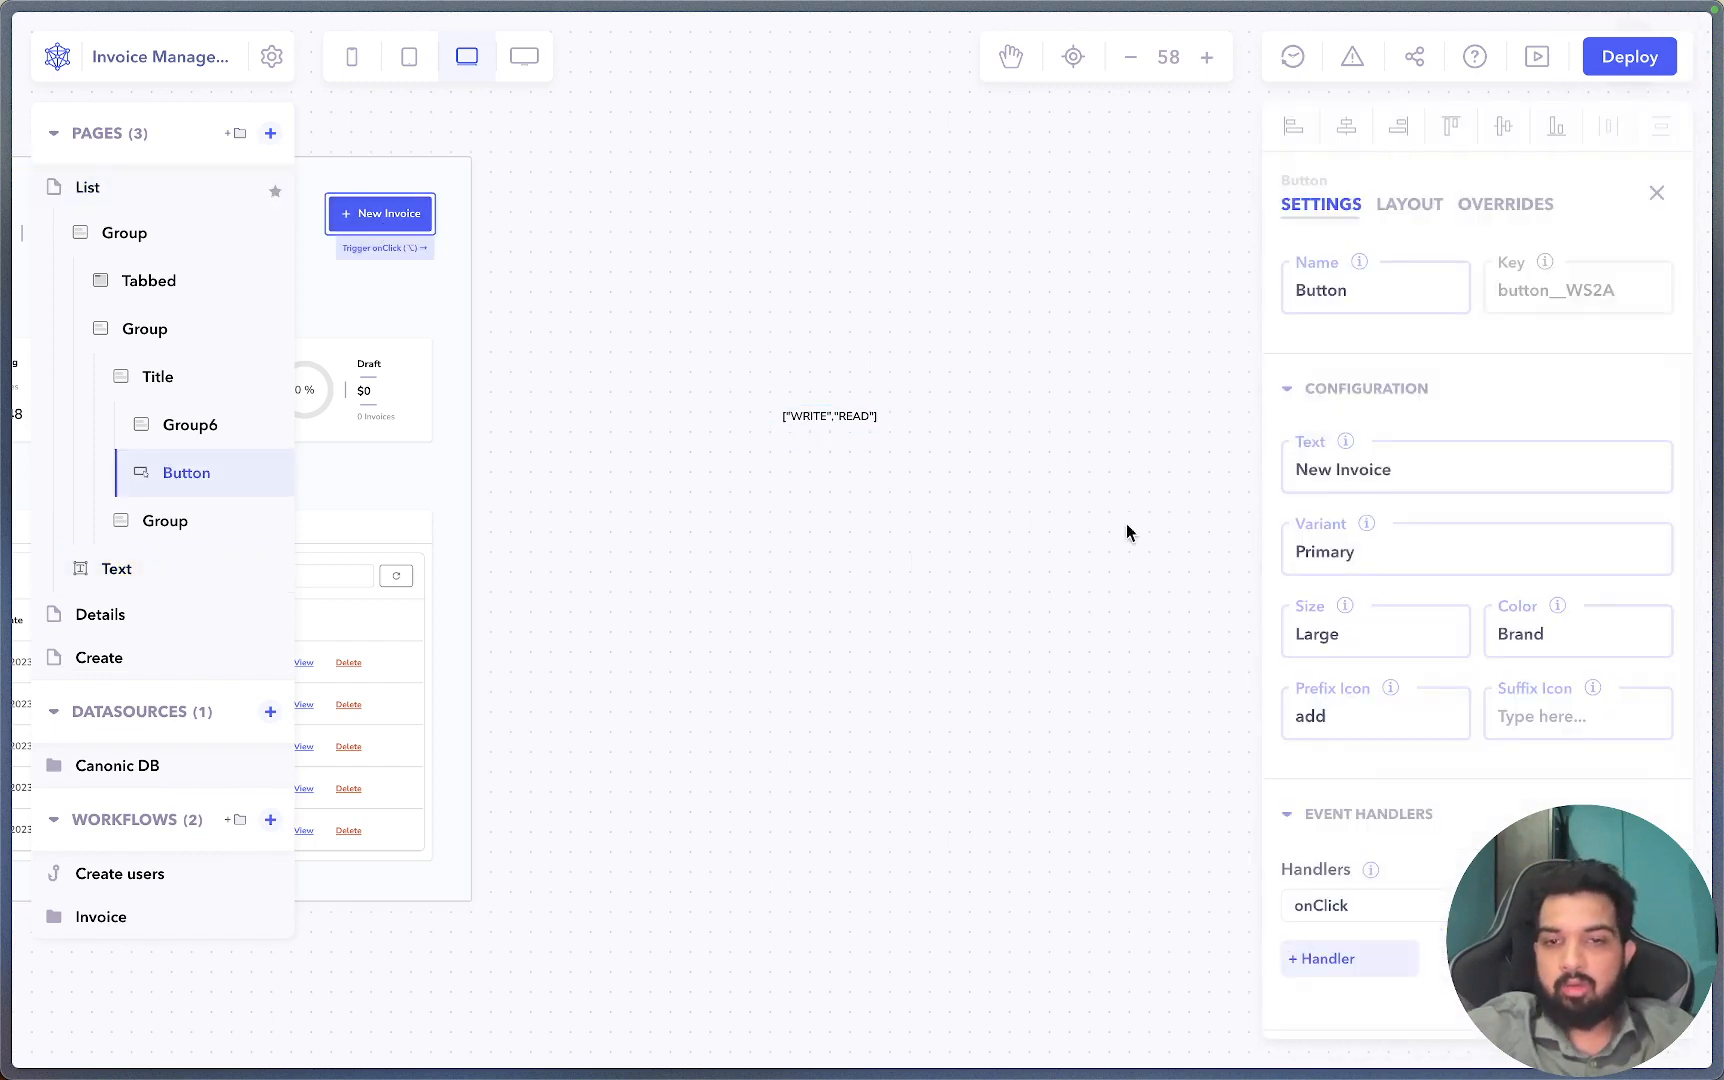
pyautogui.click(830, 424)
pyautogui.click(835, 413)
pyautogui.rightClick(838, 416)
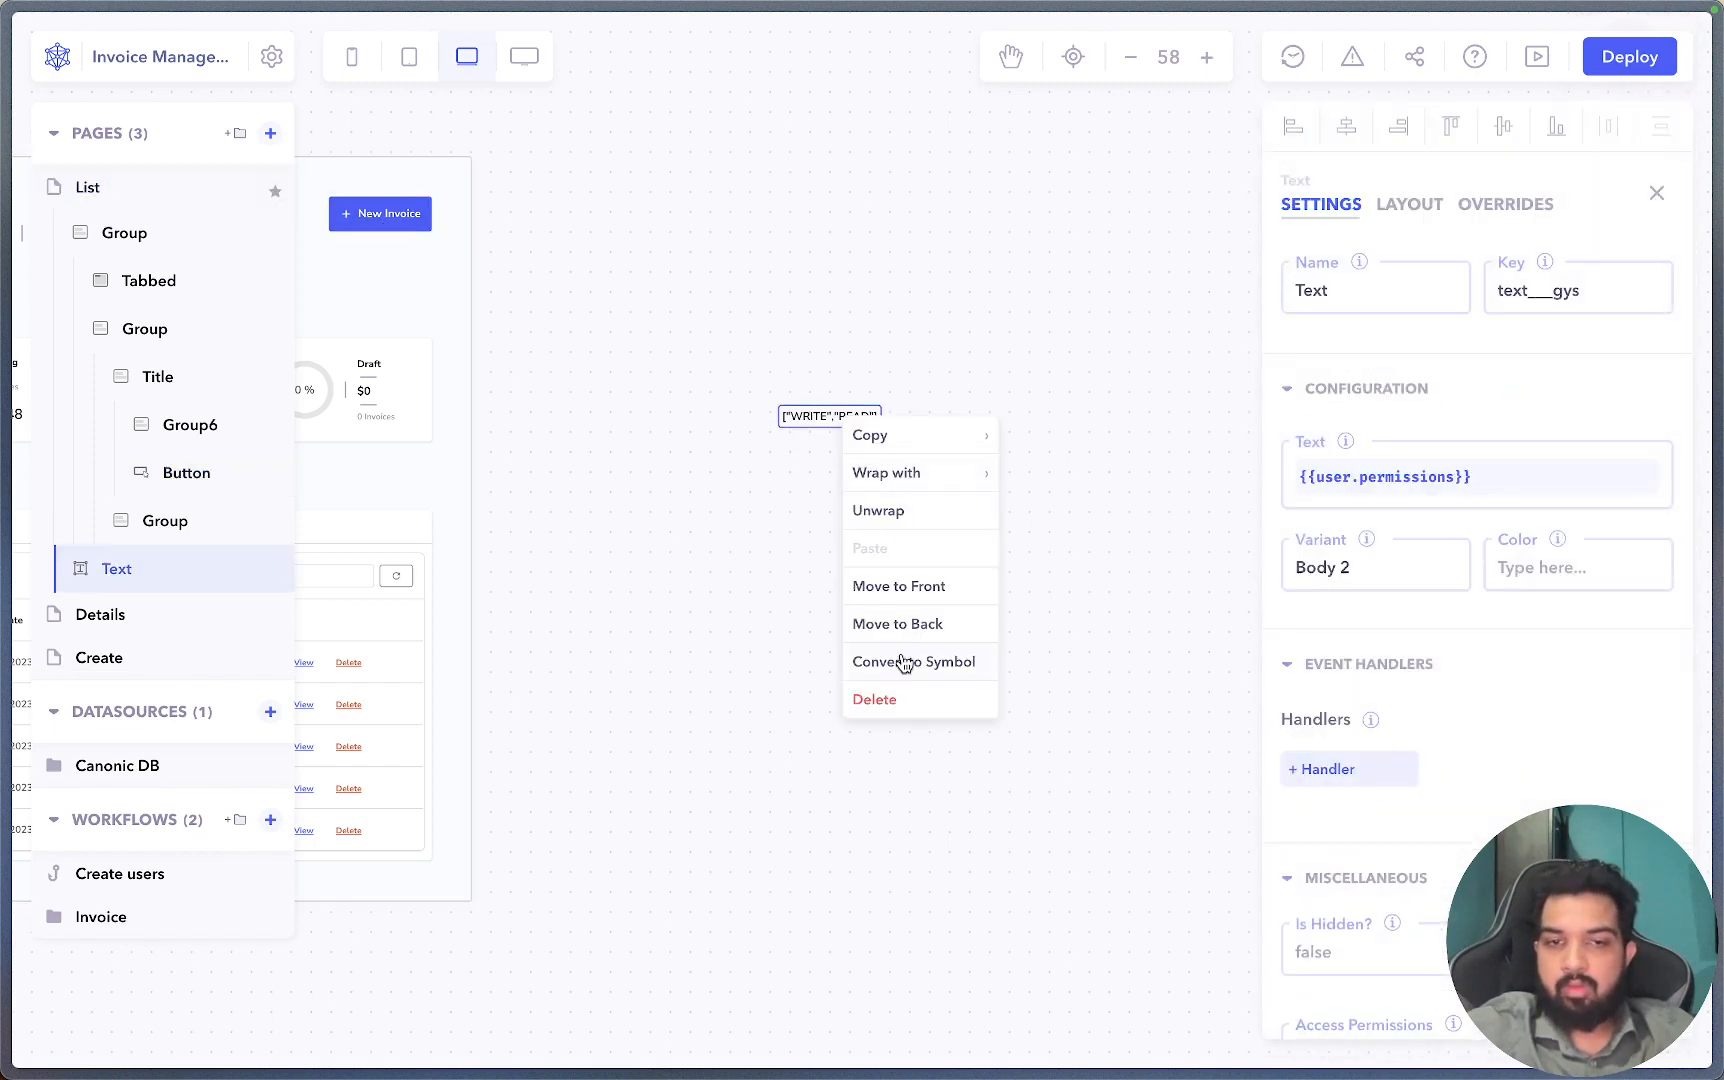
pyautogui.click(890, 703)
pyautogui.click(1050, 625)
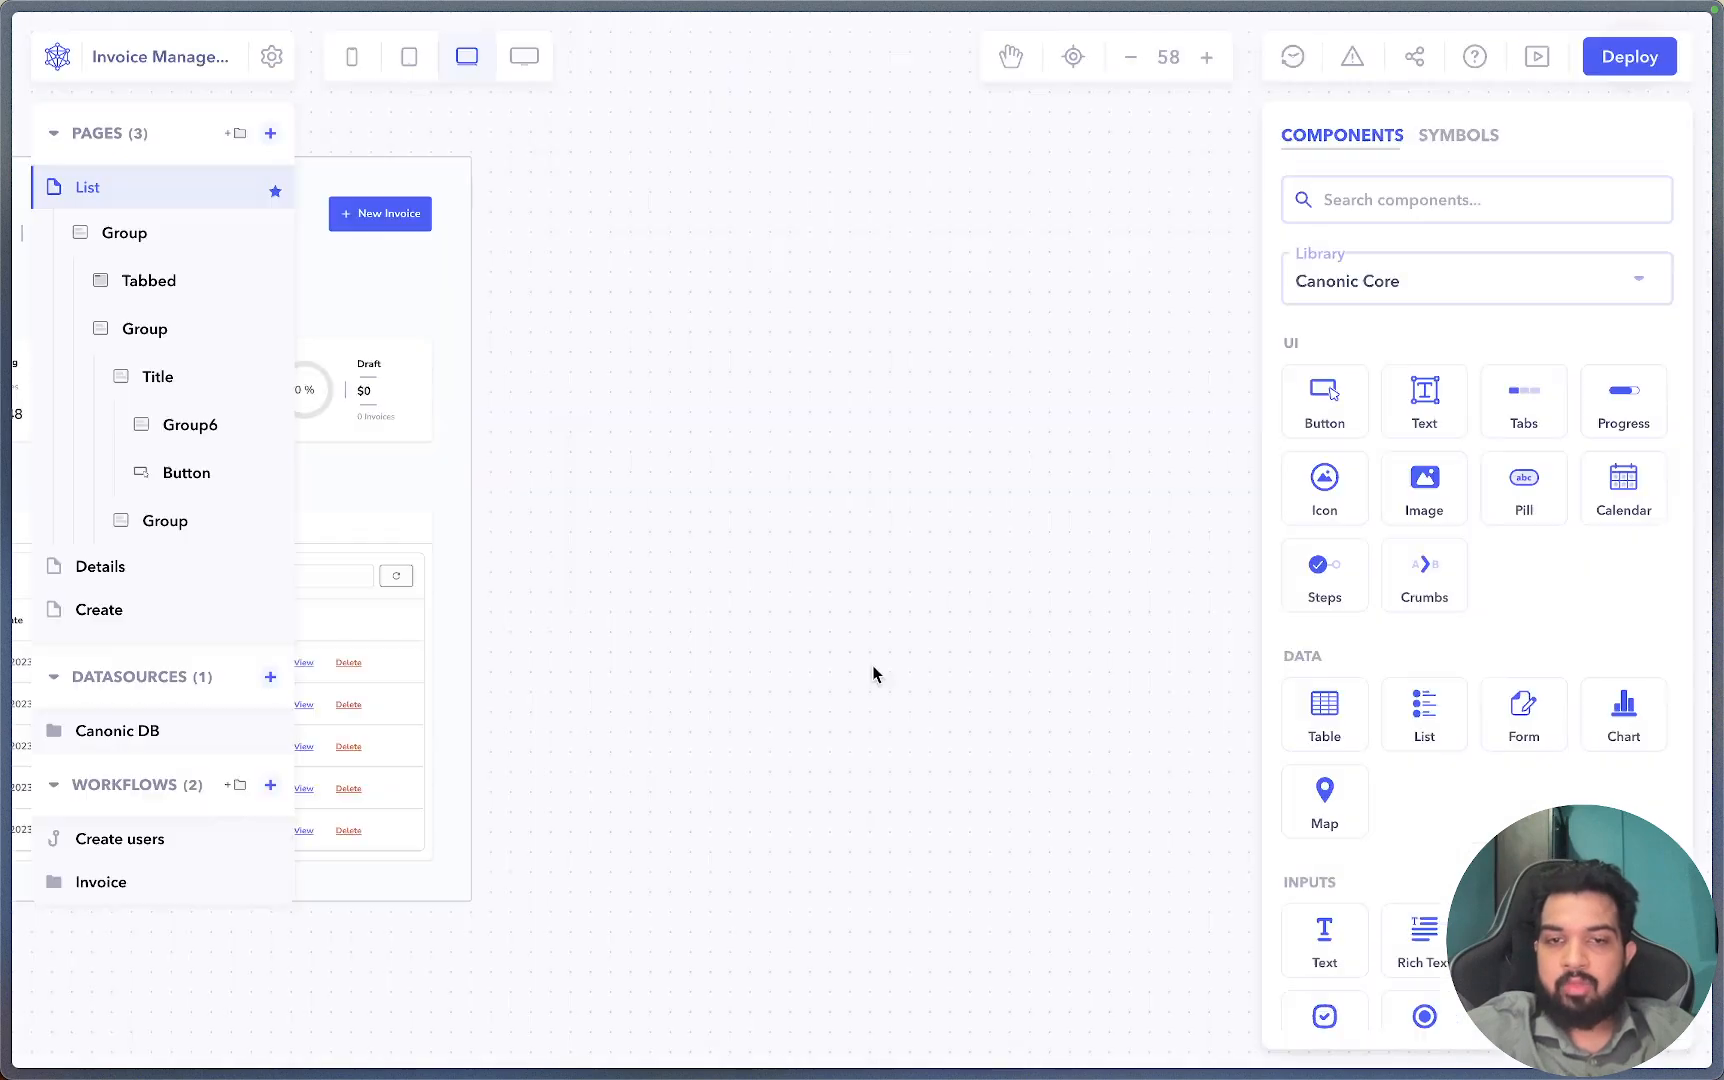
pyautogui.click(1536, 60)
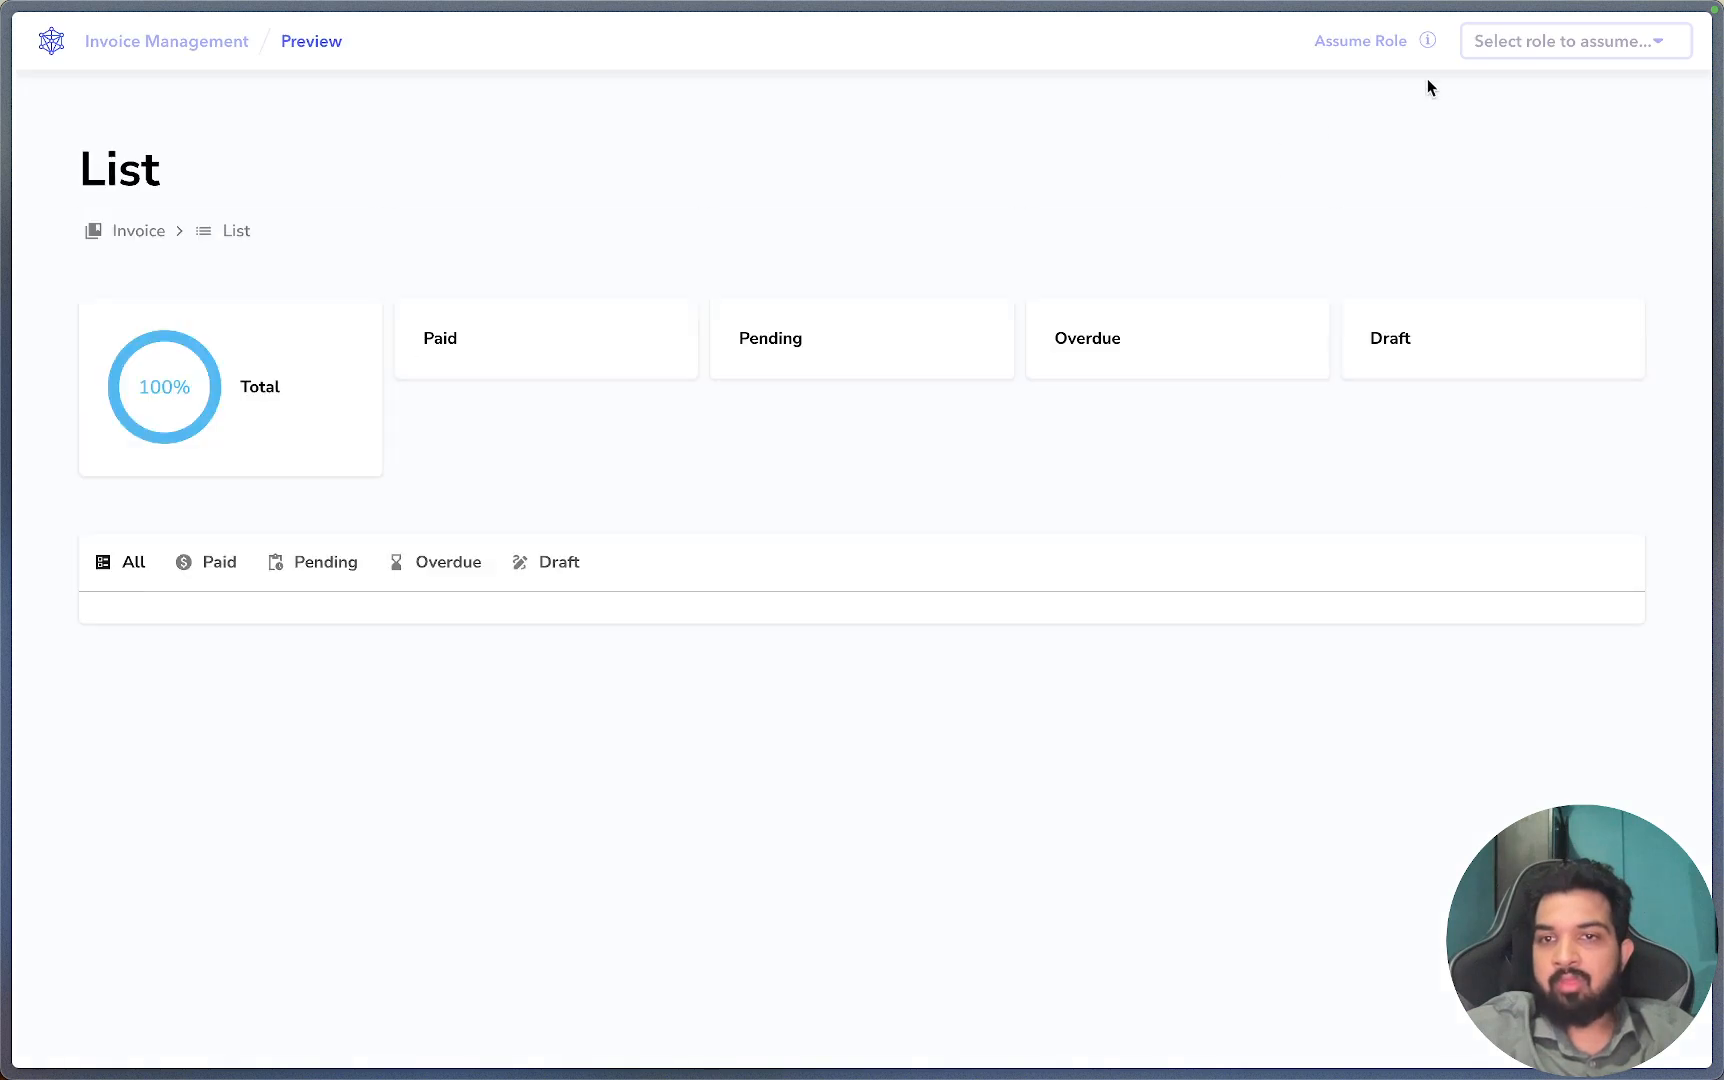
pyautogui.click(1560, 42)
pyautogui.click(1540, 159)
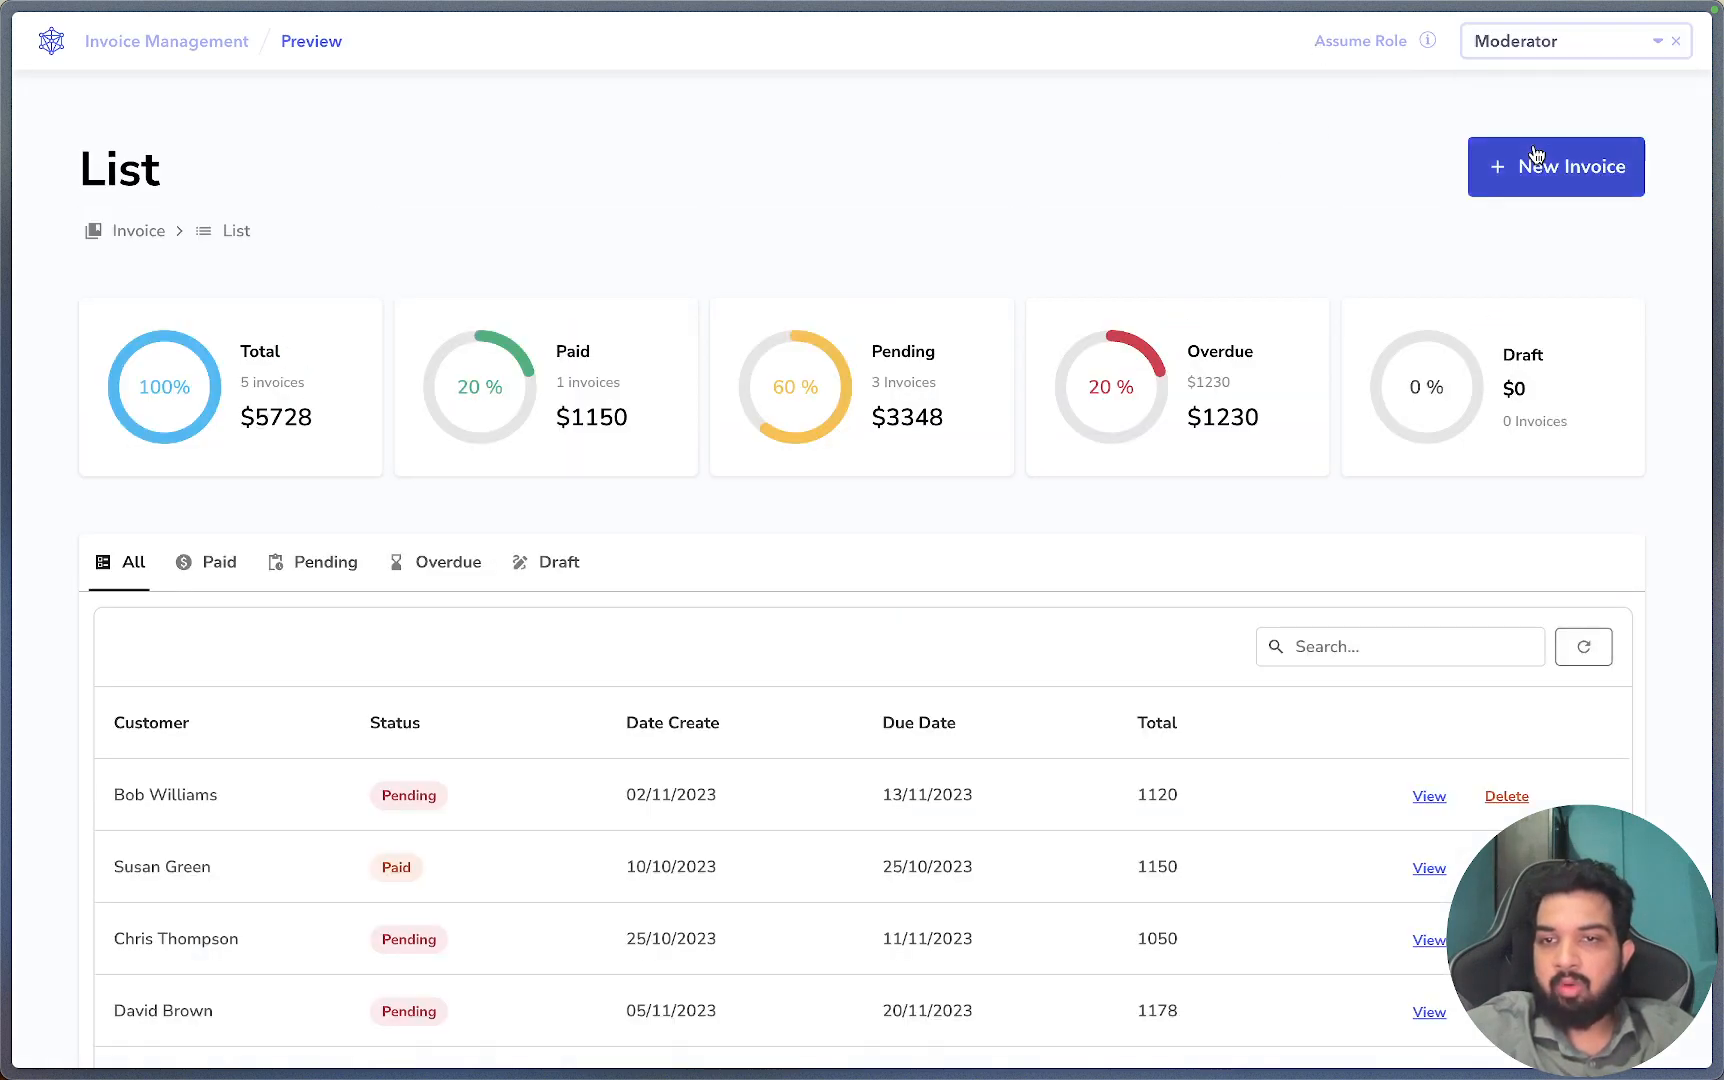
pyautogui.scroll(-2, 1525, 180)
pyautogui.click(1530, 40)
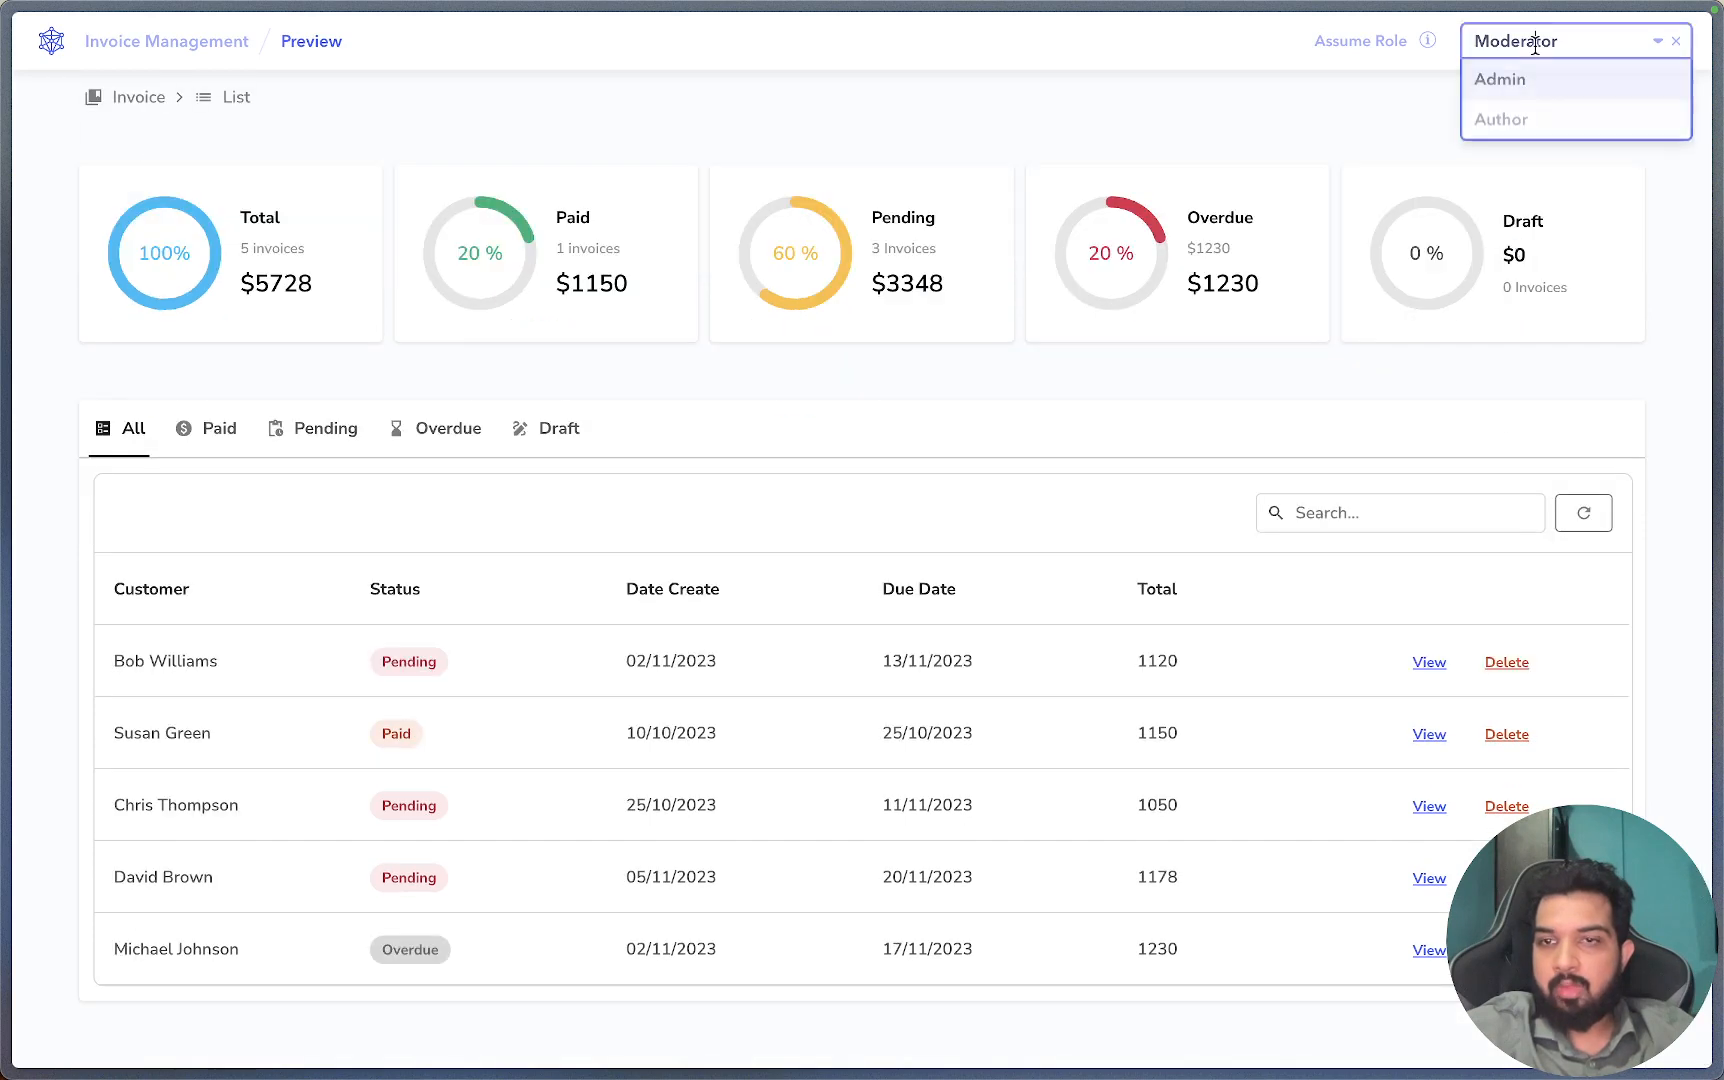
pyautogui.click(1527, 120)
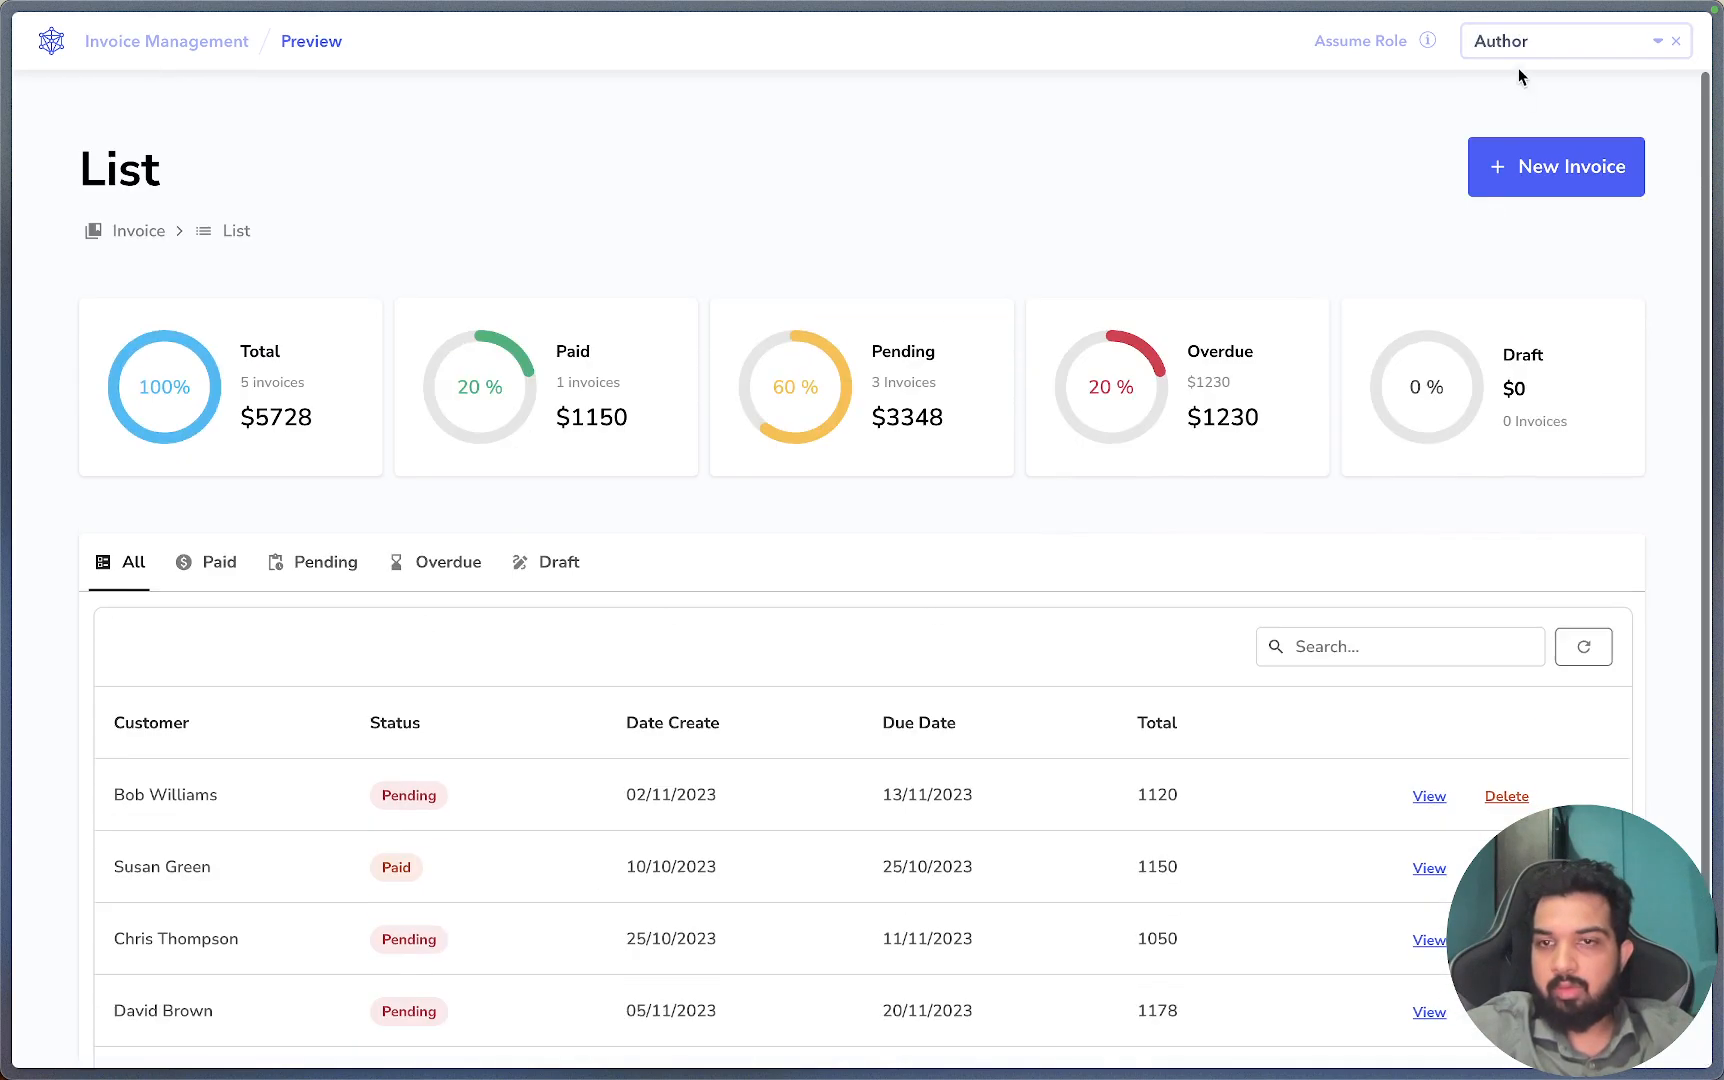
pyautogui.click(1500, 45)
pyautogui.click(1526, 75)
pyautogui.click(1530, 42)
pyautogui.click(1537, 117)
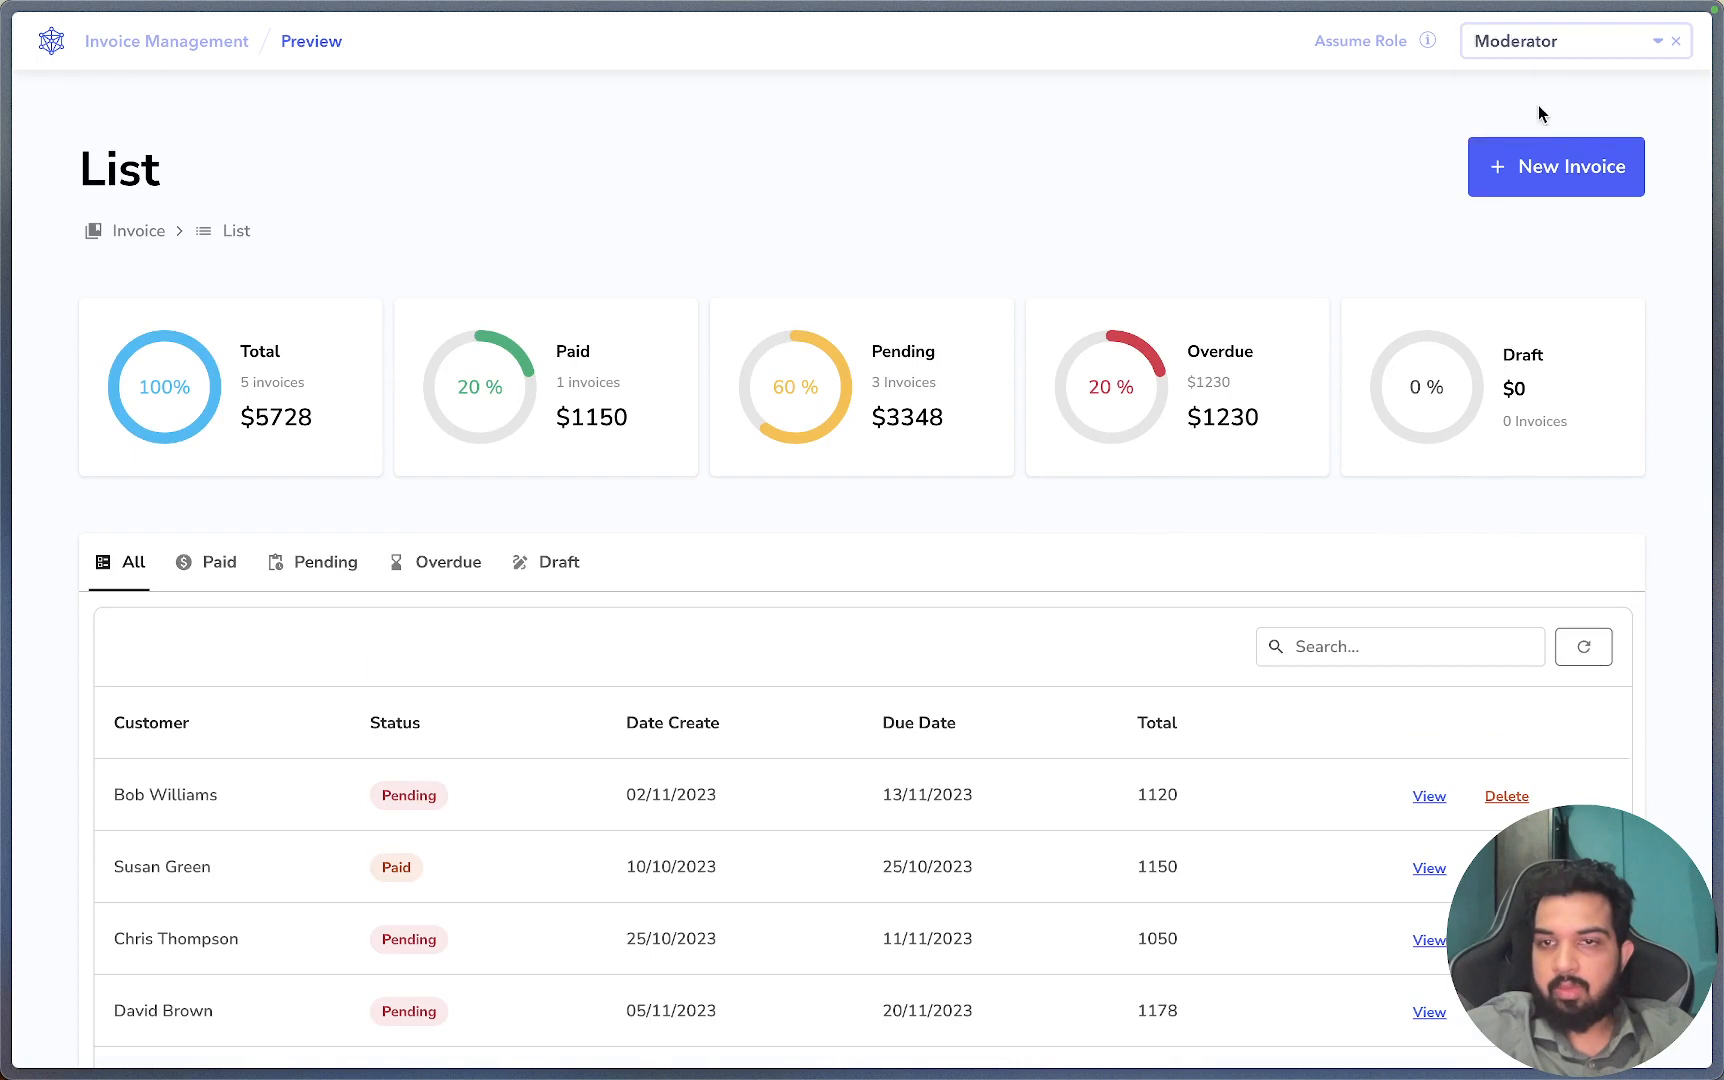
pyautogui.moveTo(5, 380)
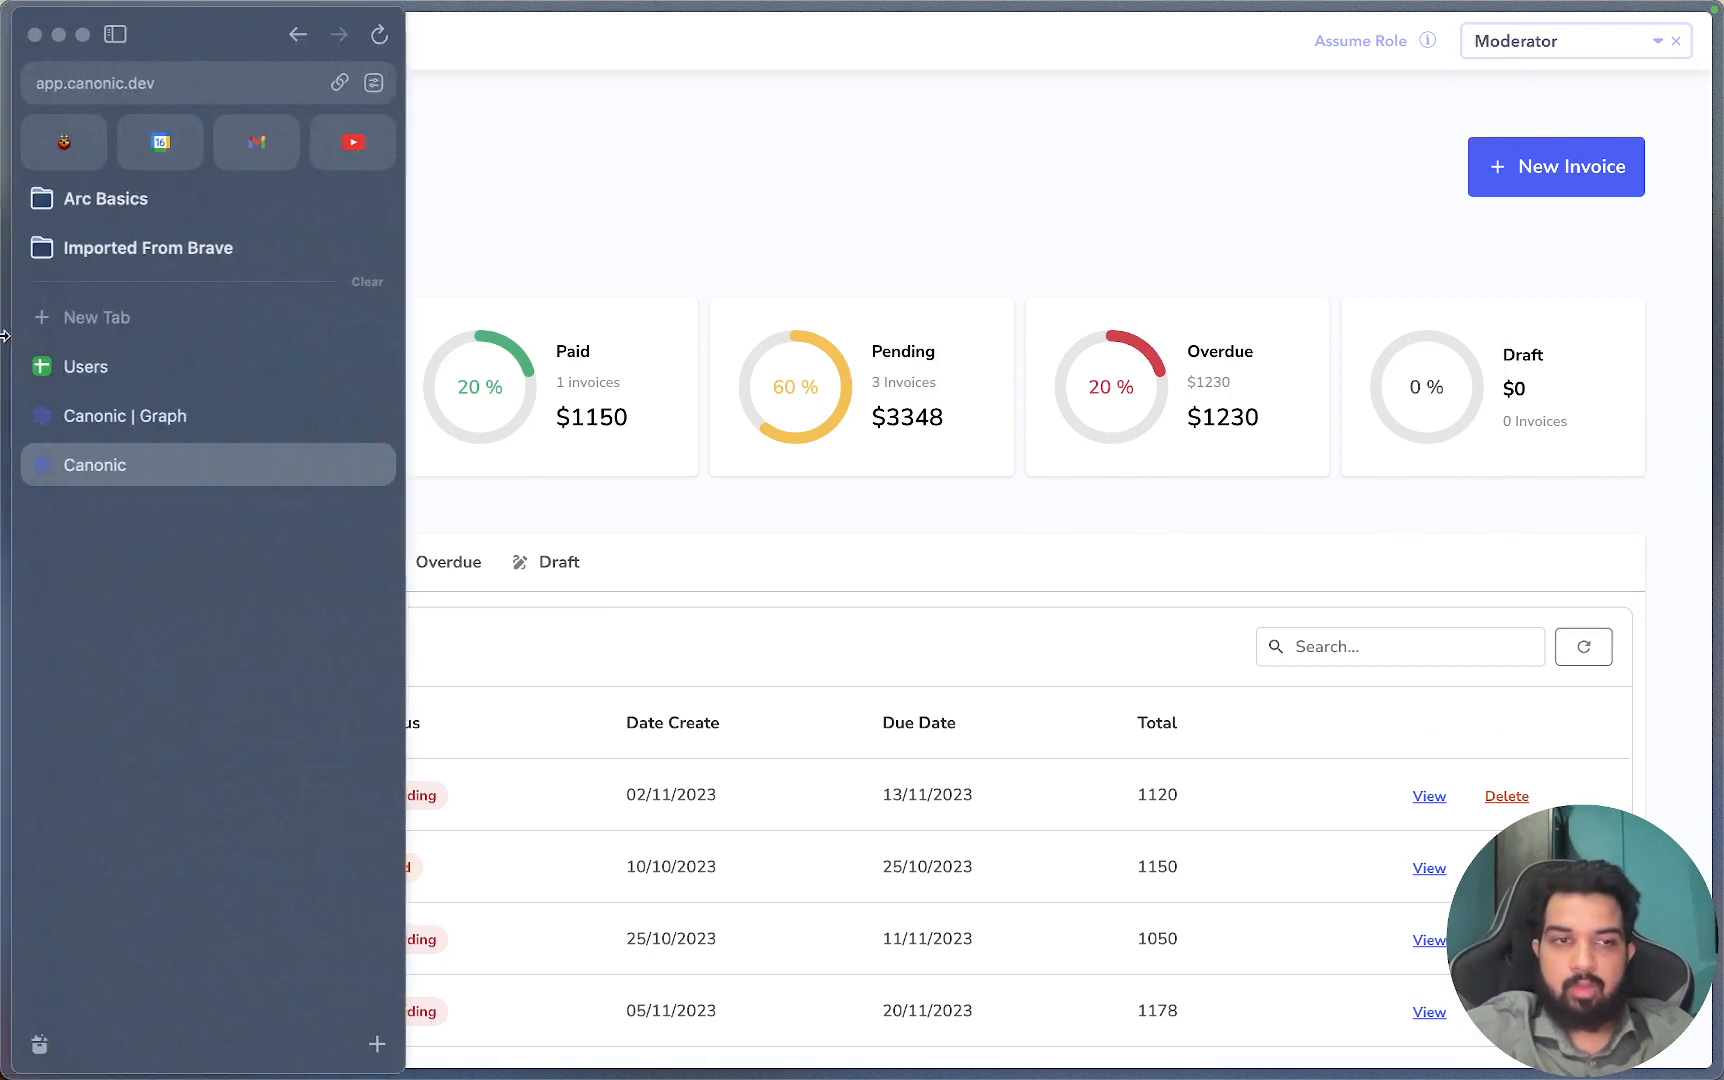
pyautogui.click(120, 412)
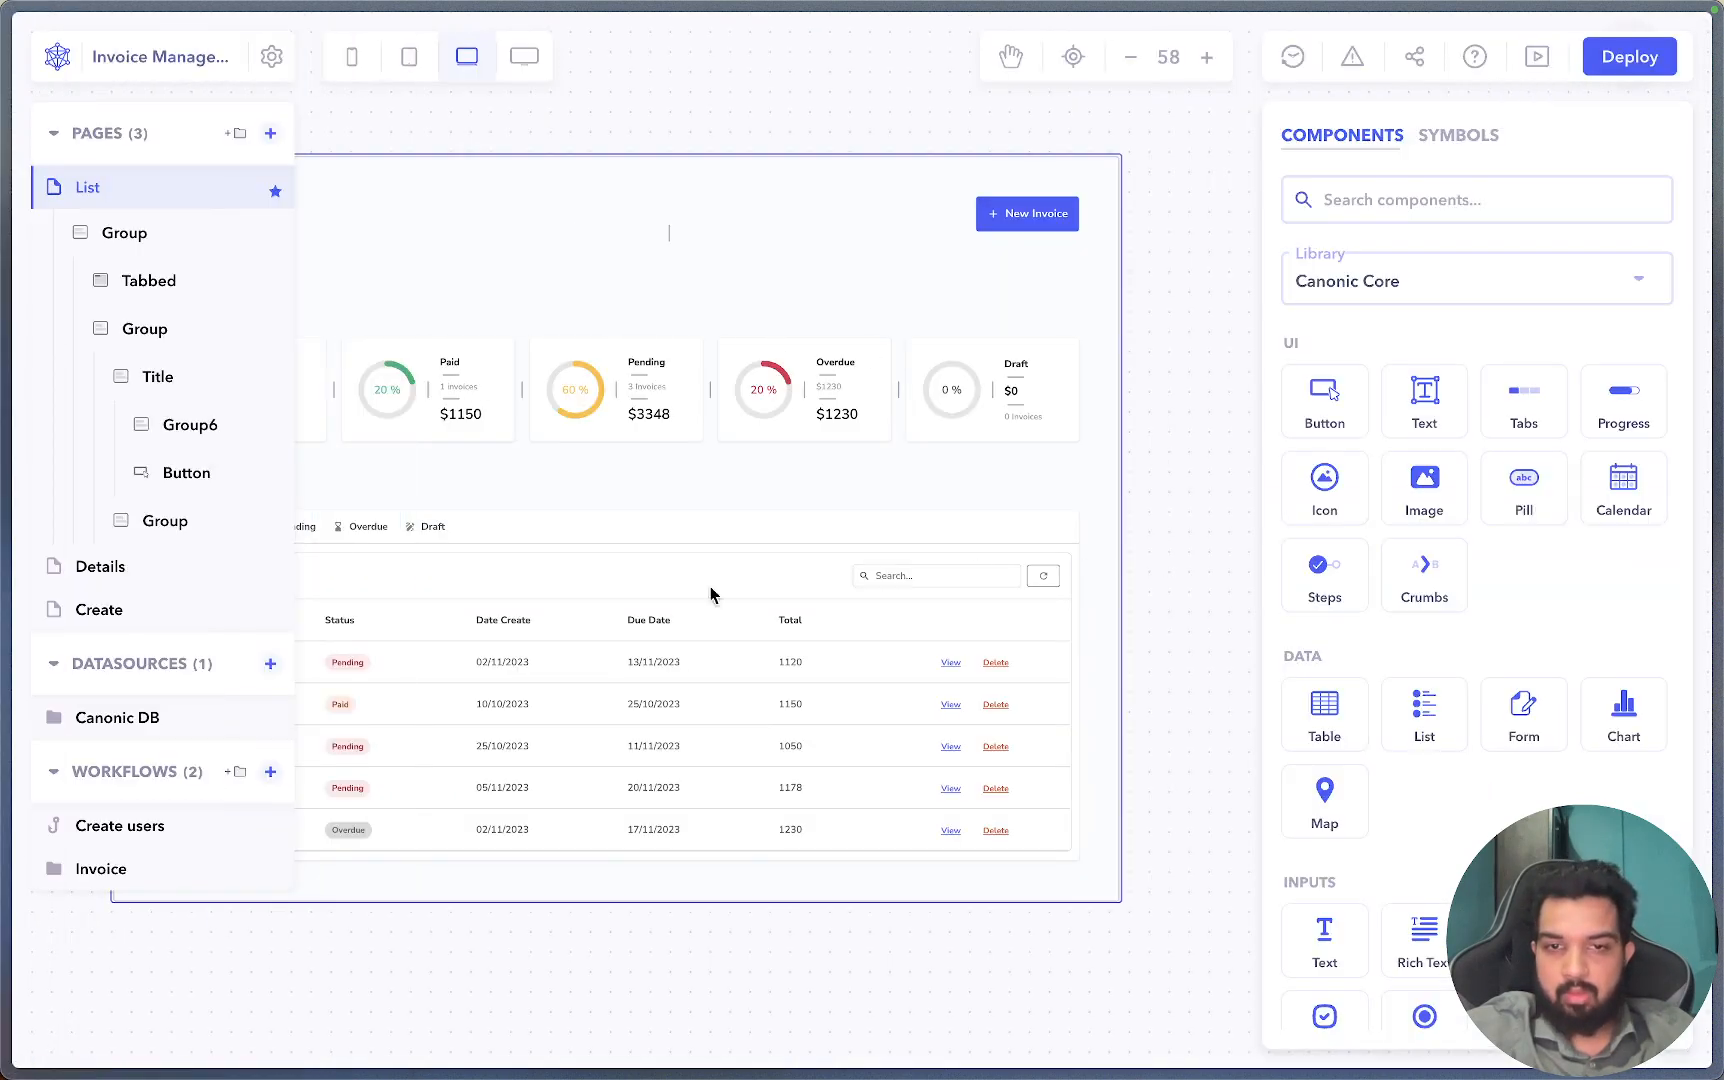
pyautogui.click(716, 572)
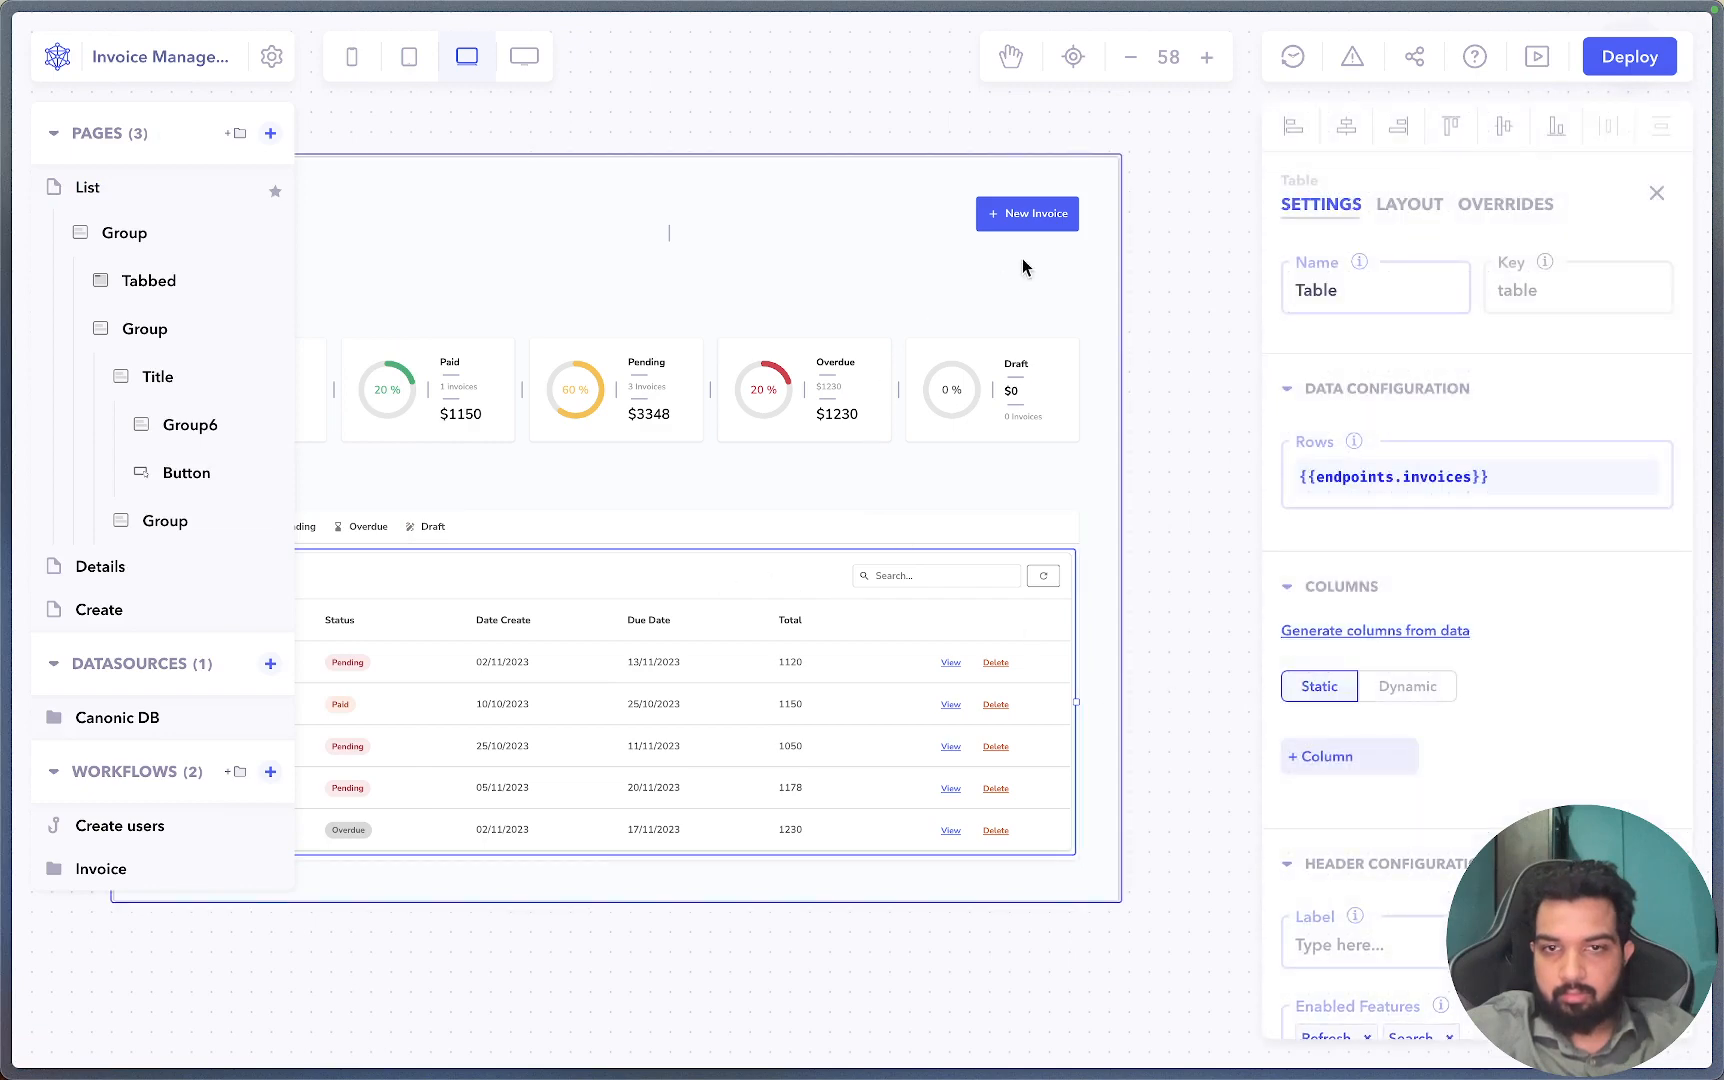
pyautogui.click(1029, 222)
pyautogui.scroll(-5, 1420, 854)
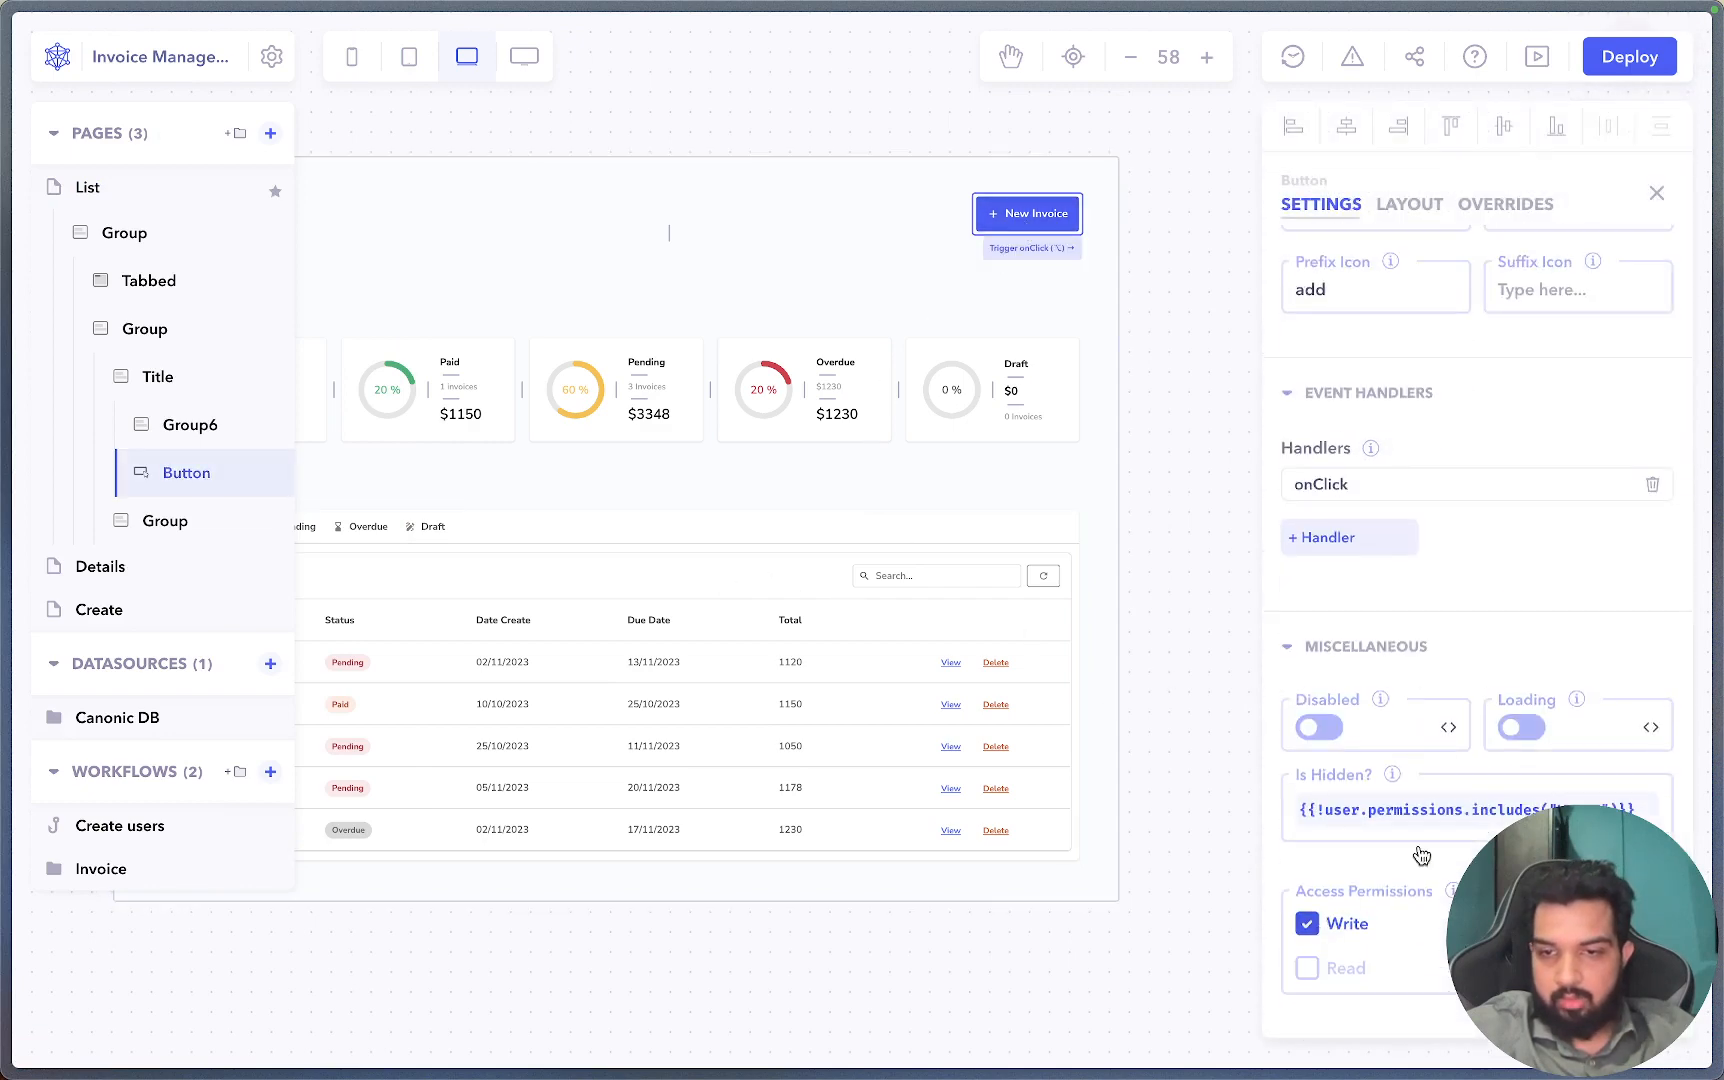
pyautogui.click(1497, 808)
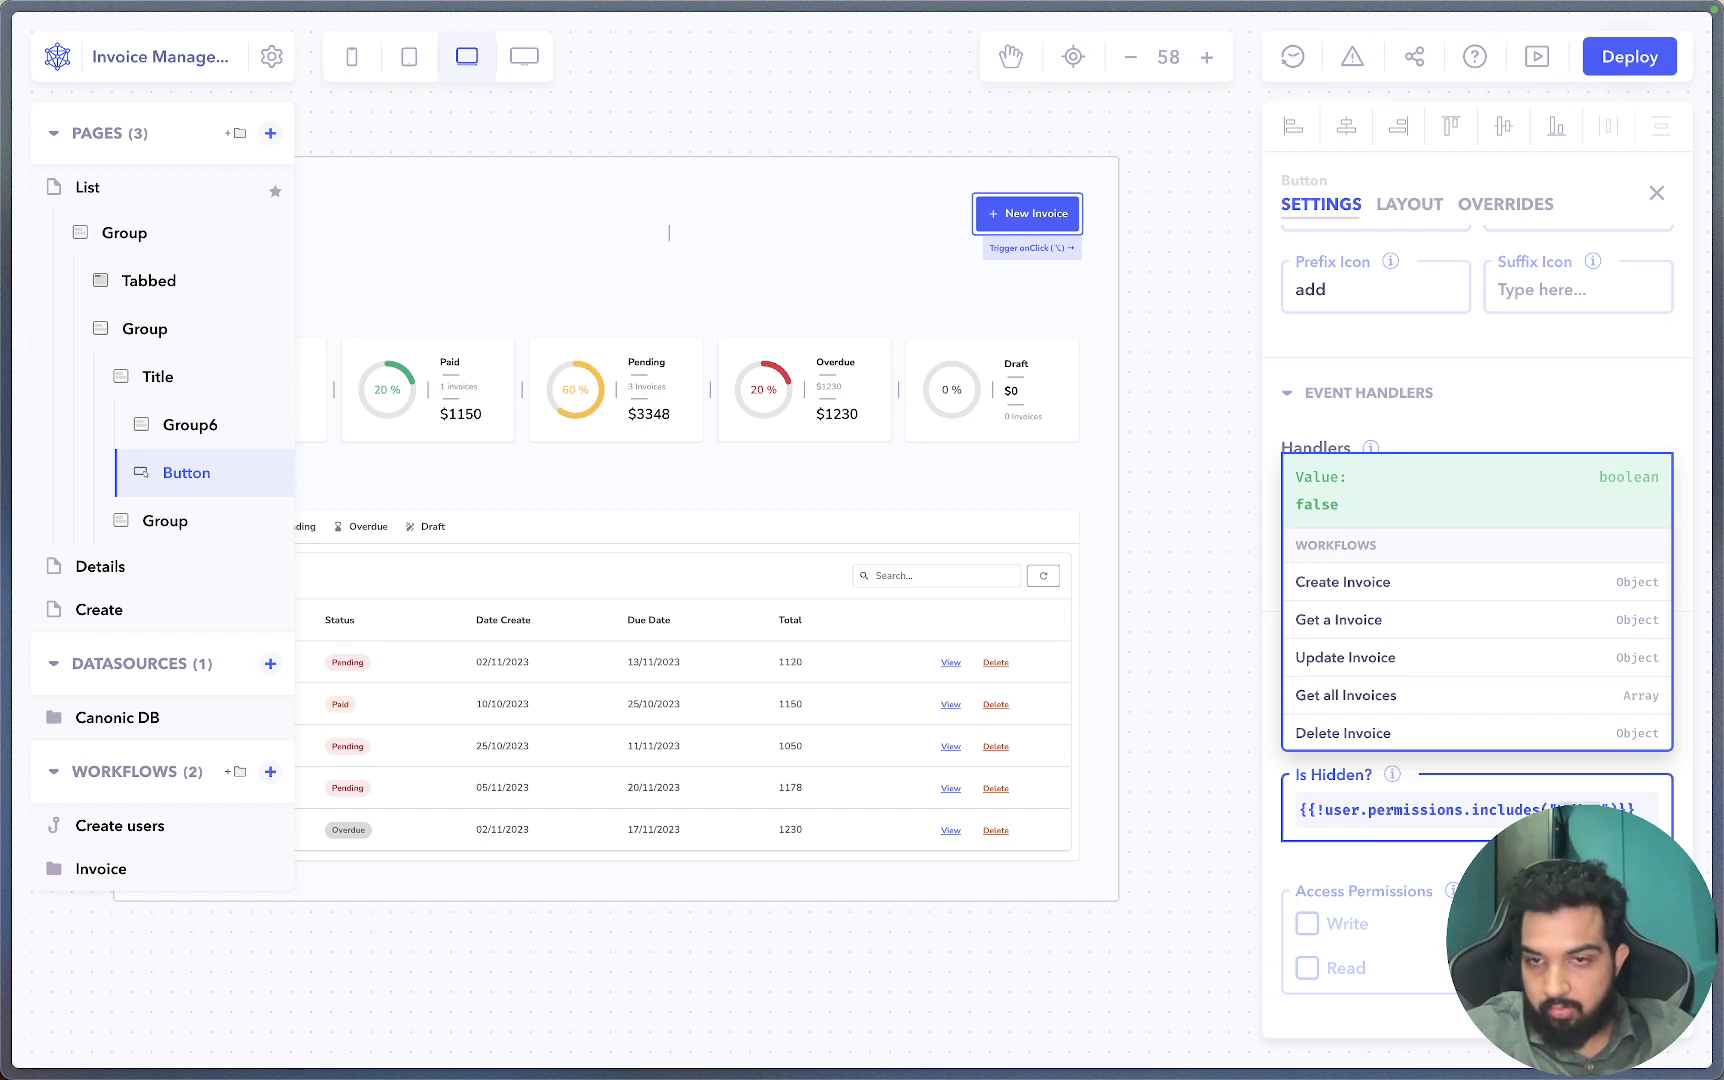
pyautogui.click(1169, 622)
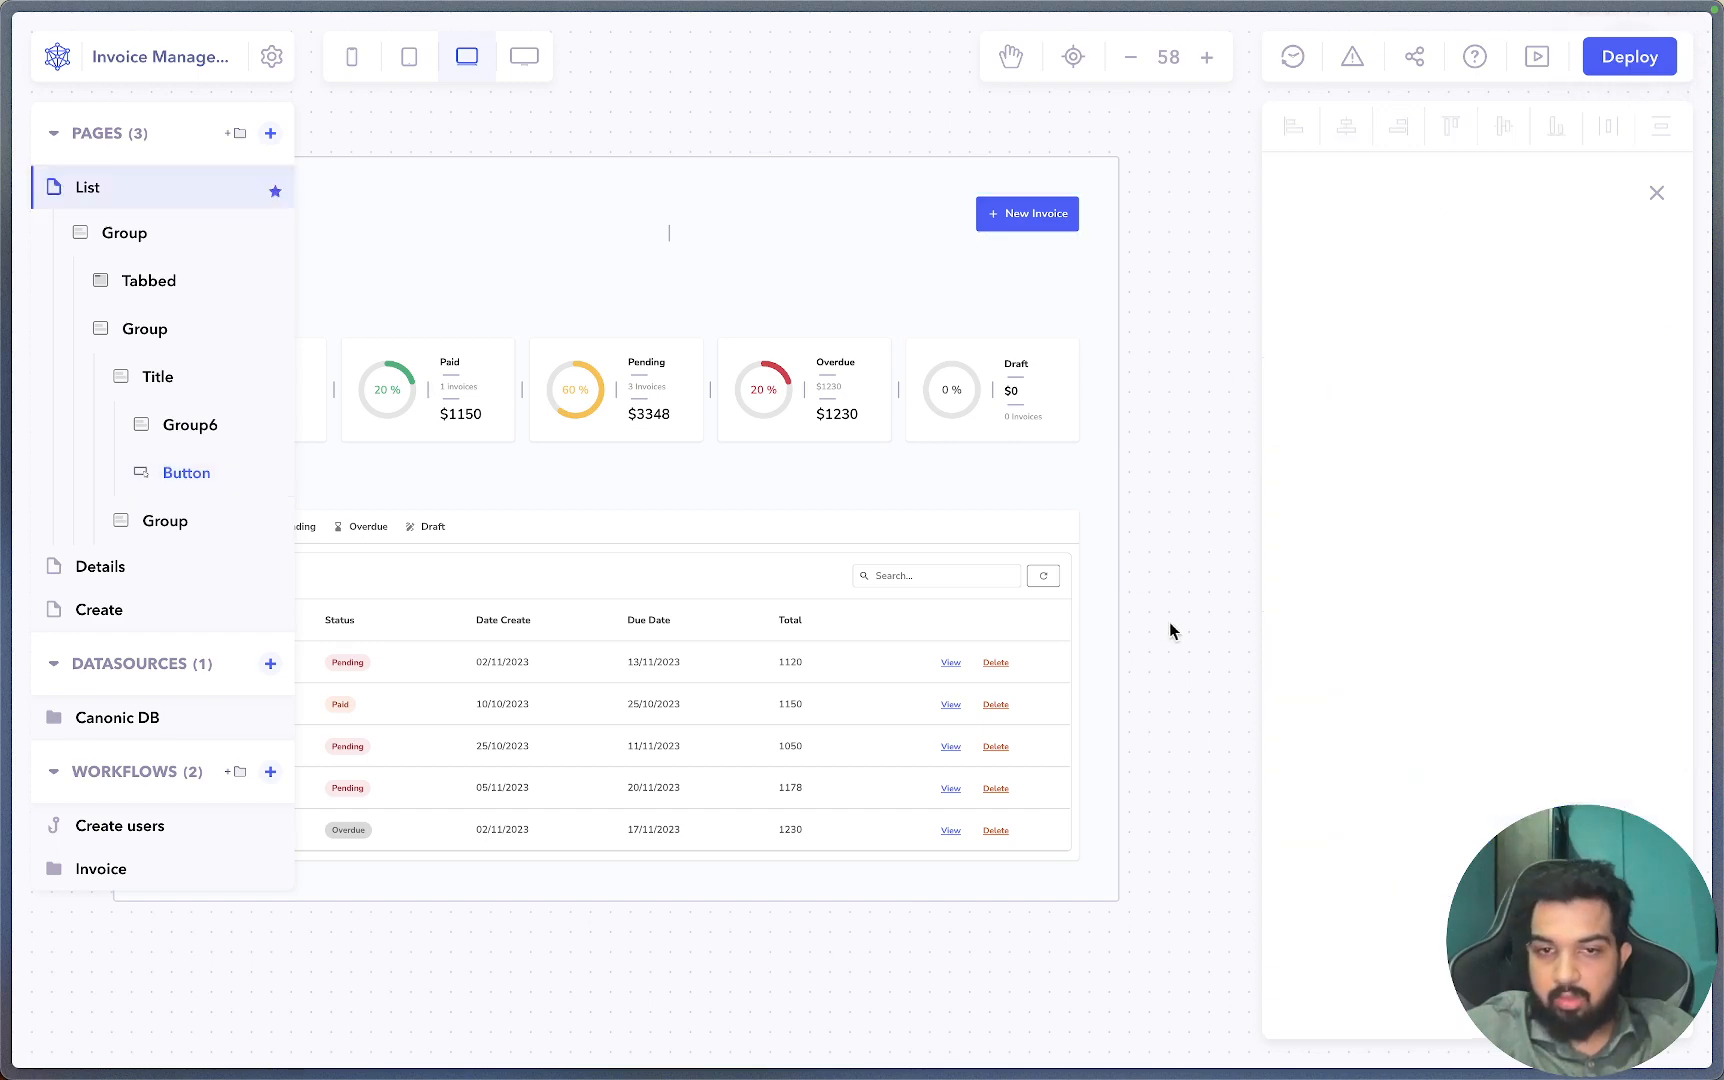
pyautogui.click(1002, 690)
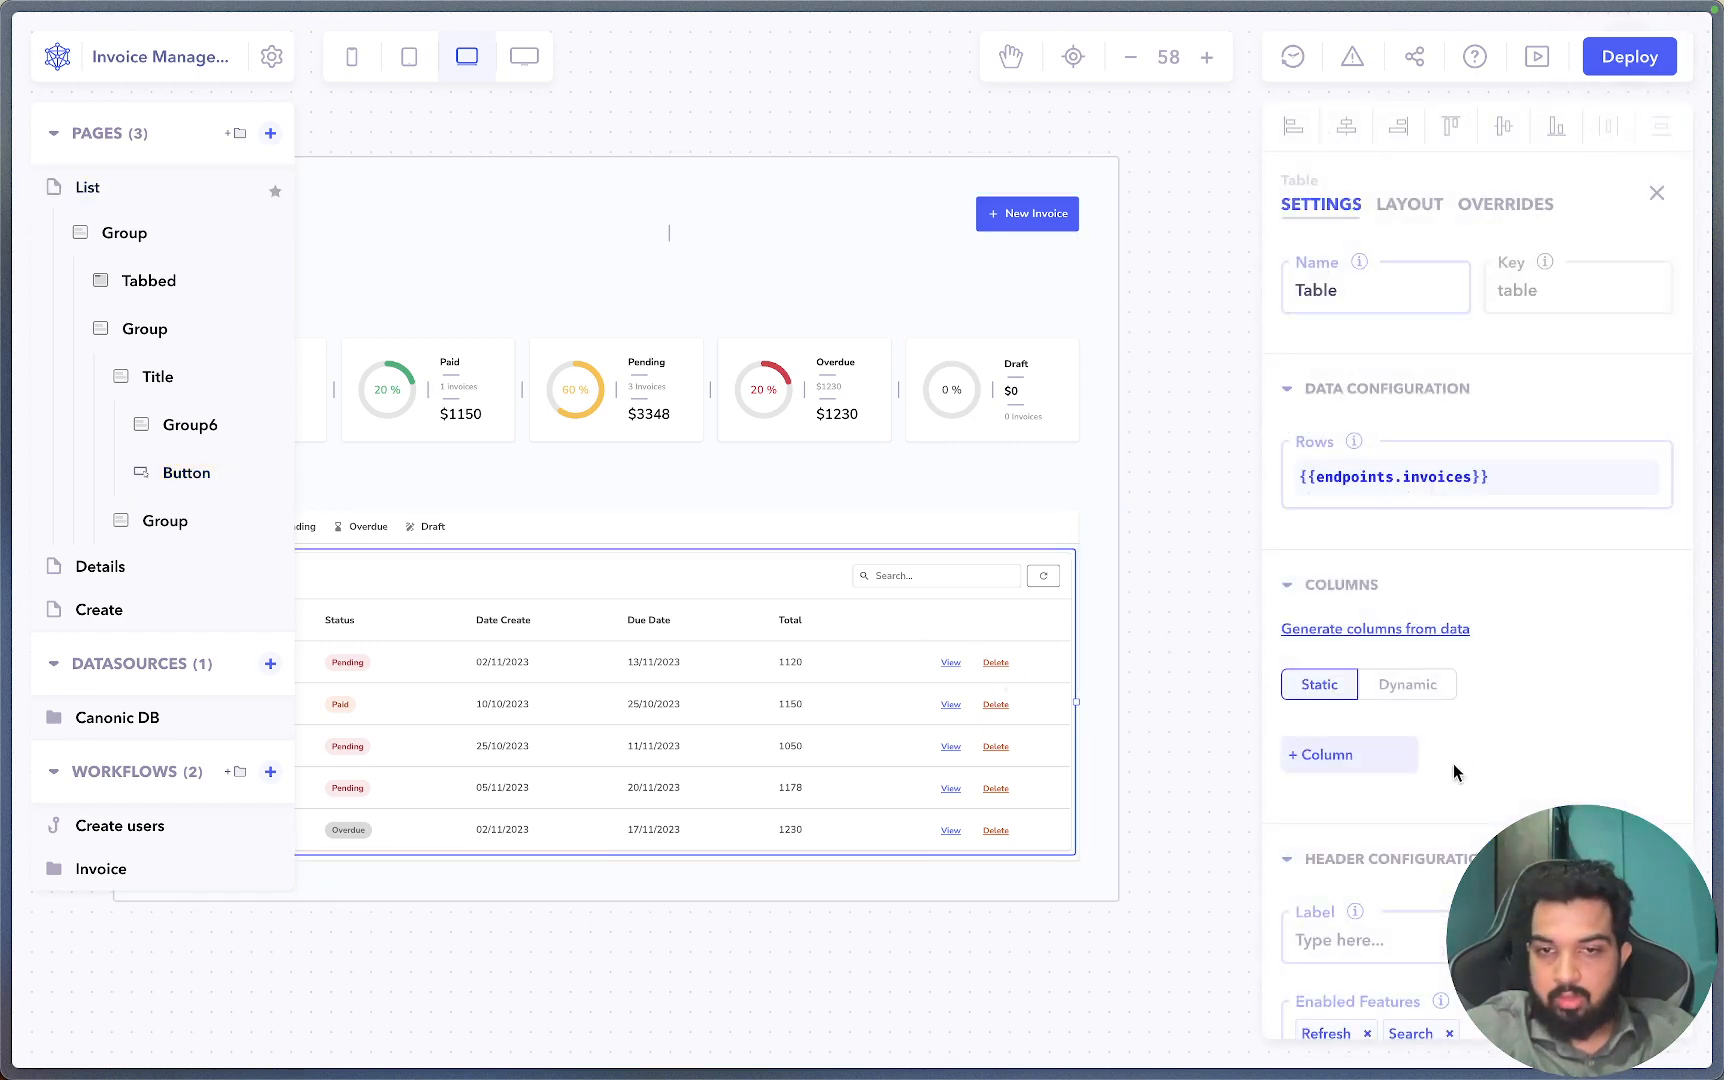
pyautogui.scroll(-10, 1453, 762)
pyautogui.click(1465, 640)
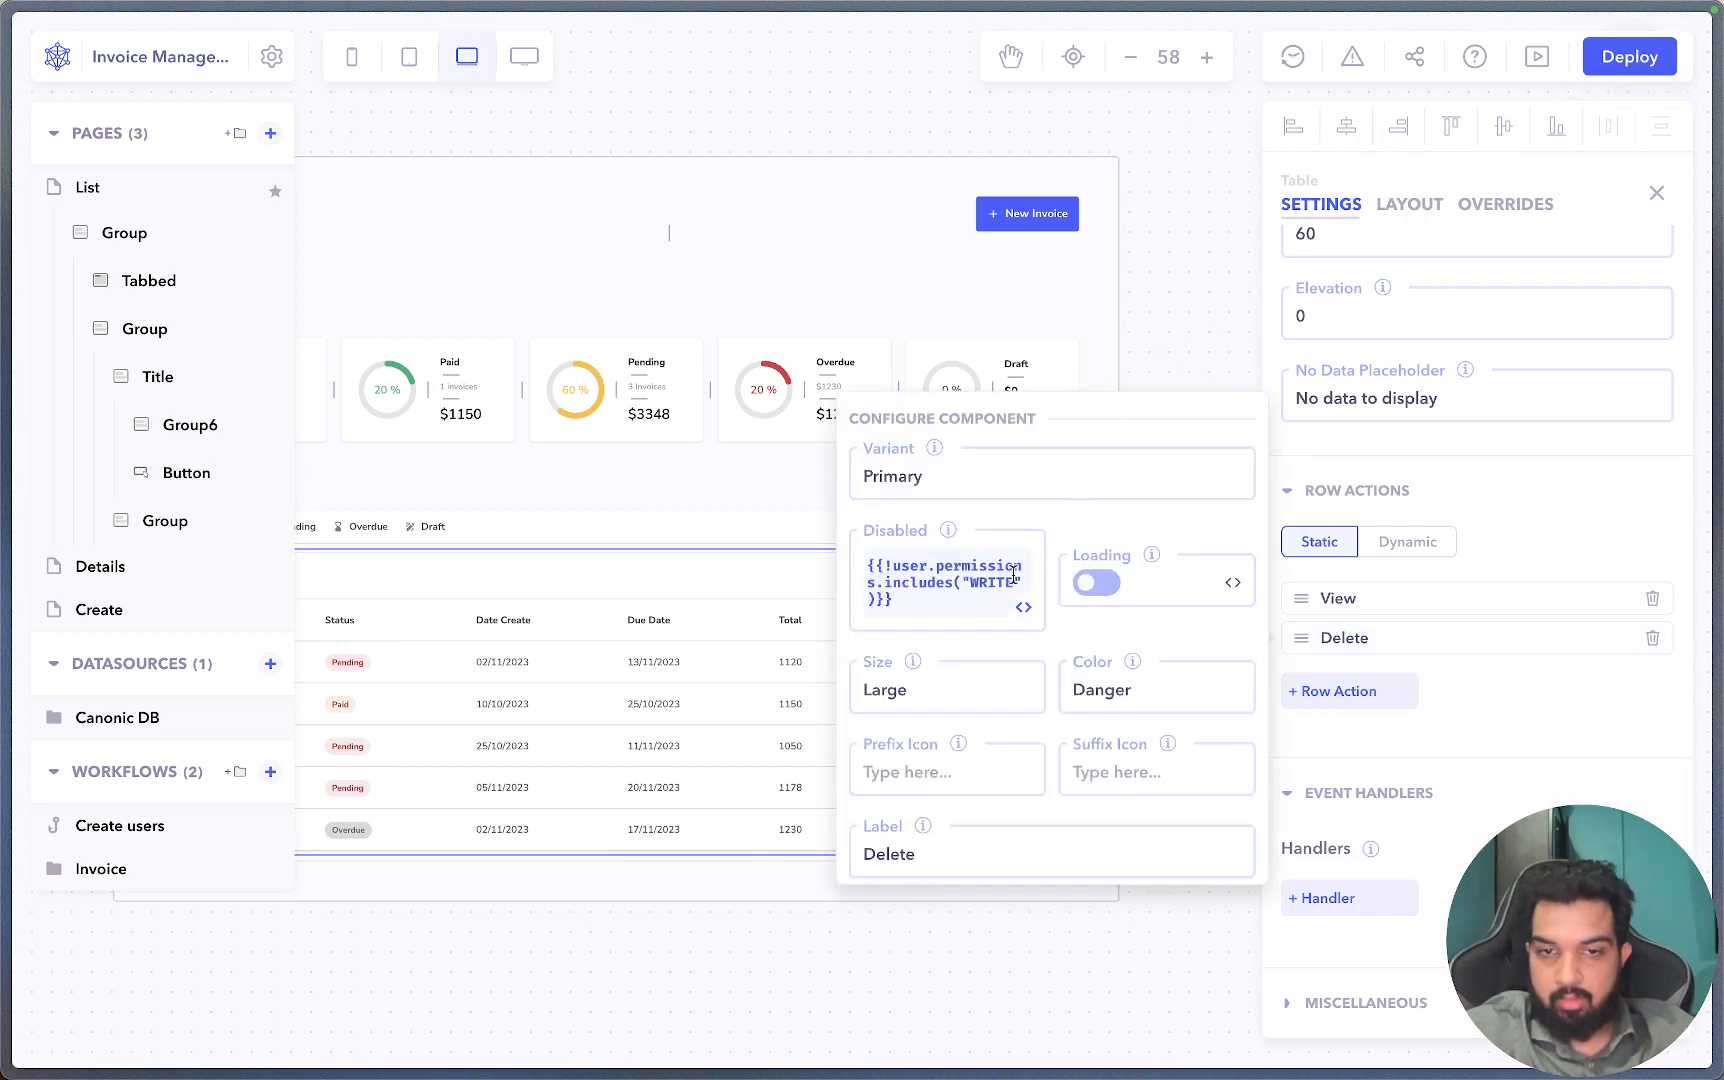
pyautogui.click(1220, 360)
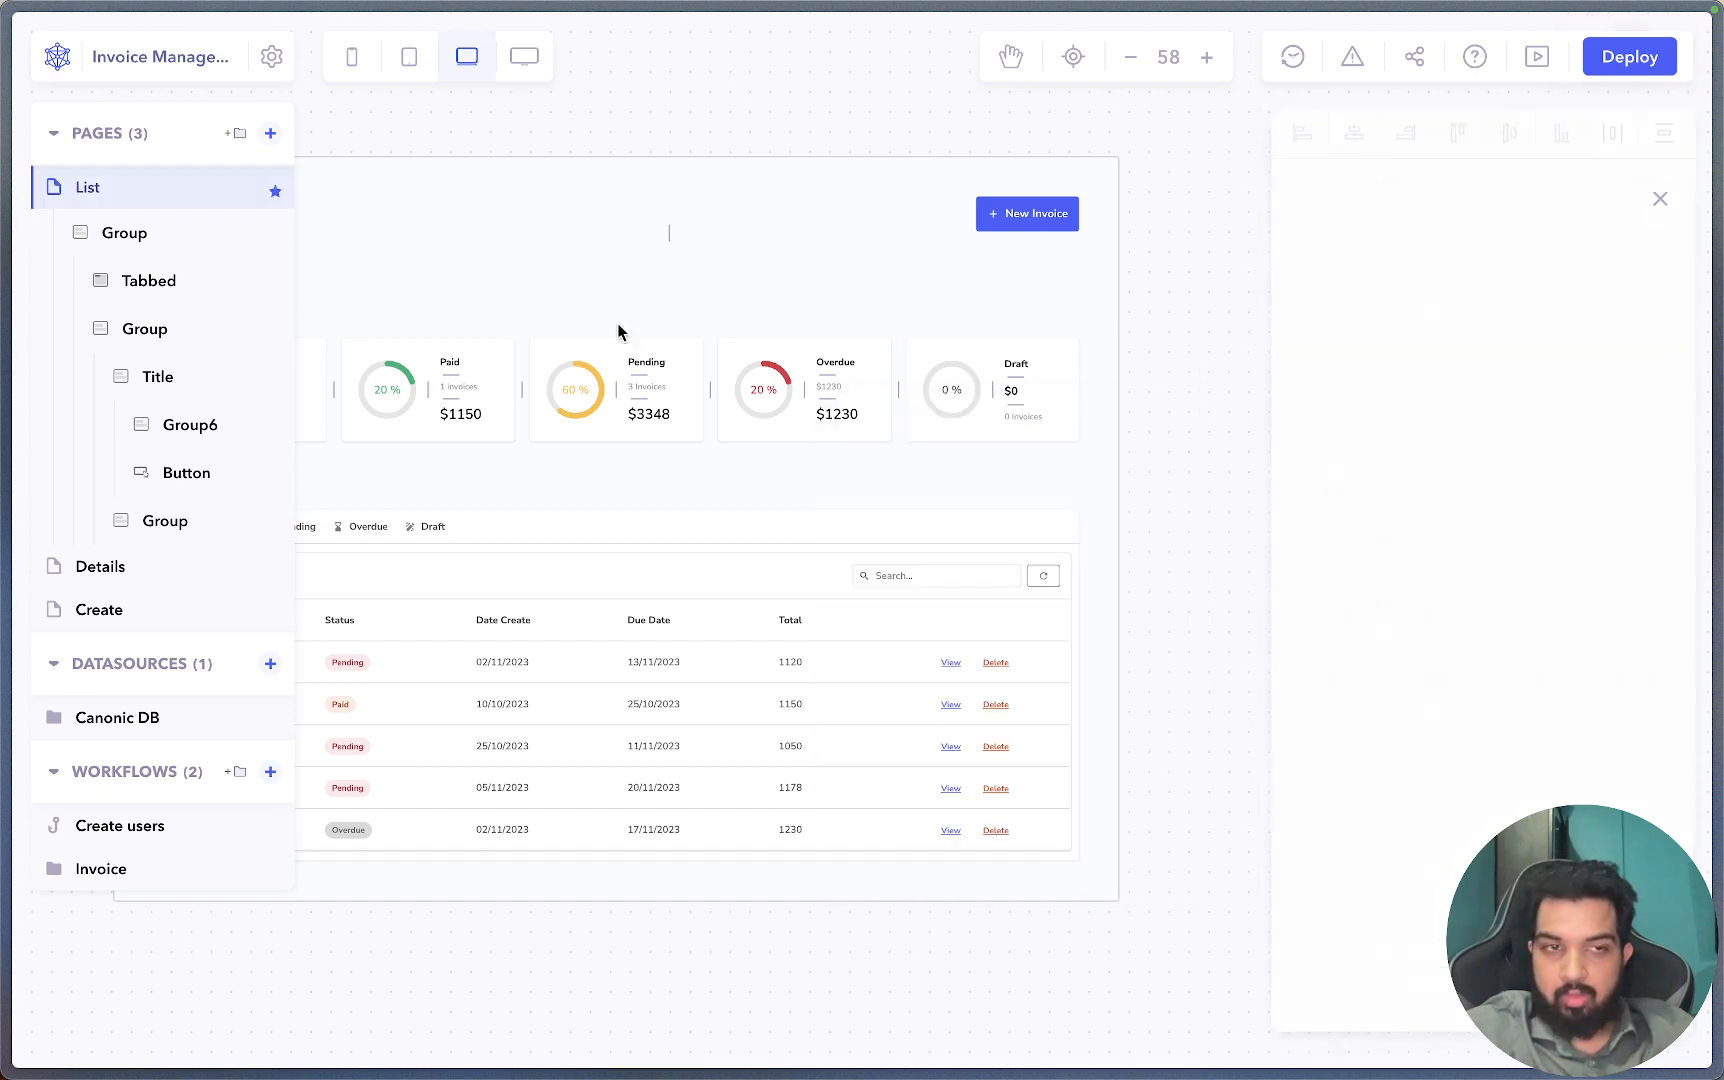
# In Access Management > Roles, swap Moderator's Write permission for Read, update, and return to the builder.
pyautogui.click(264, 58)
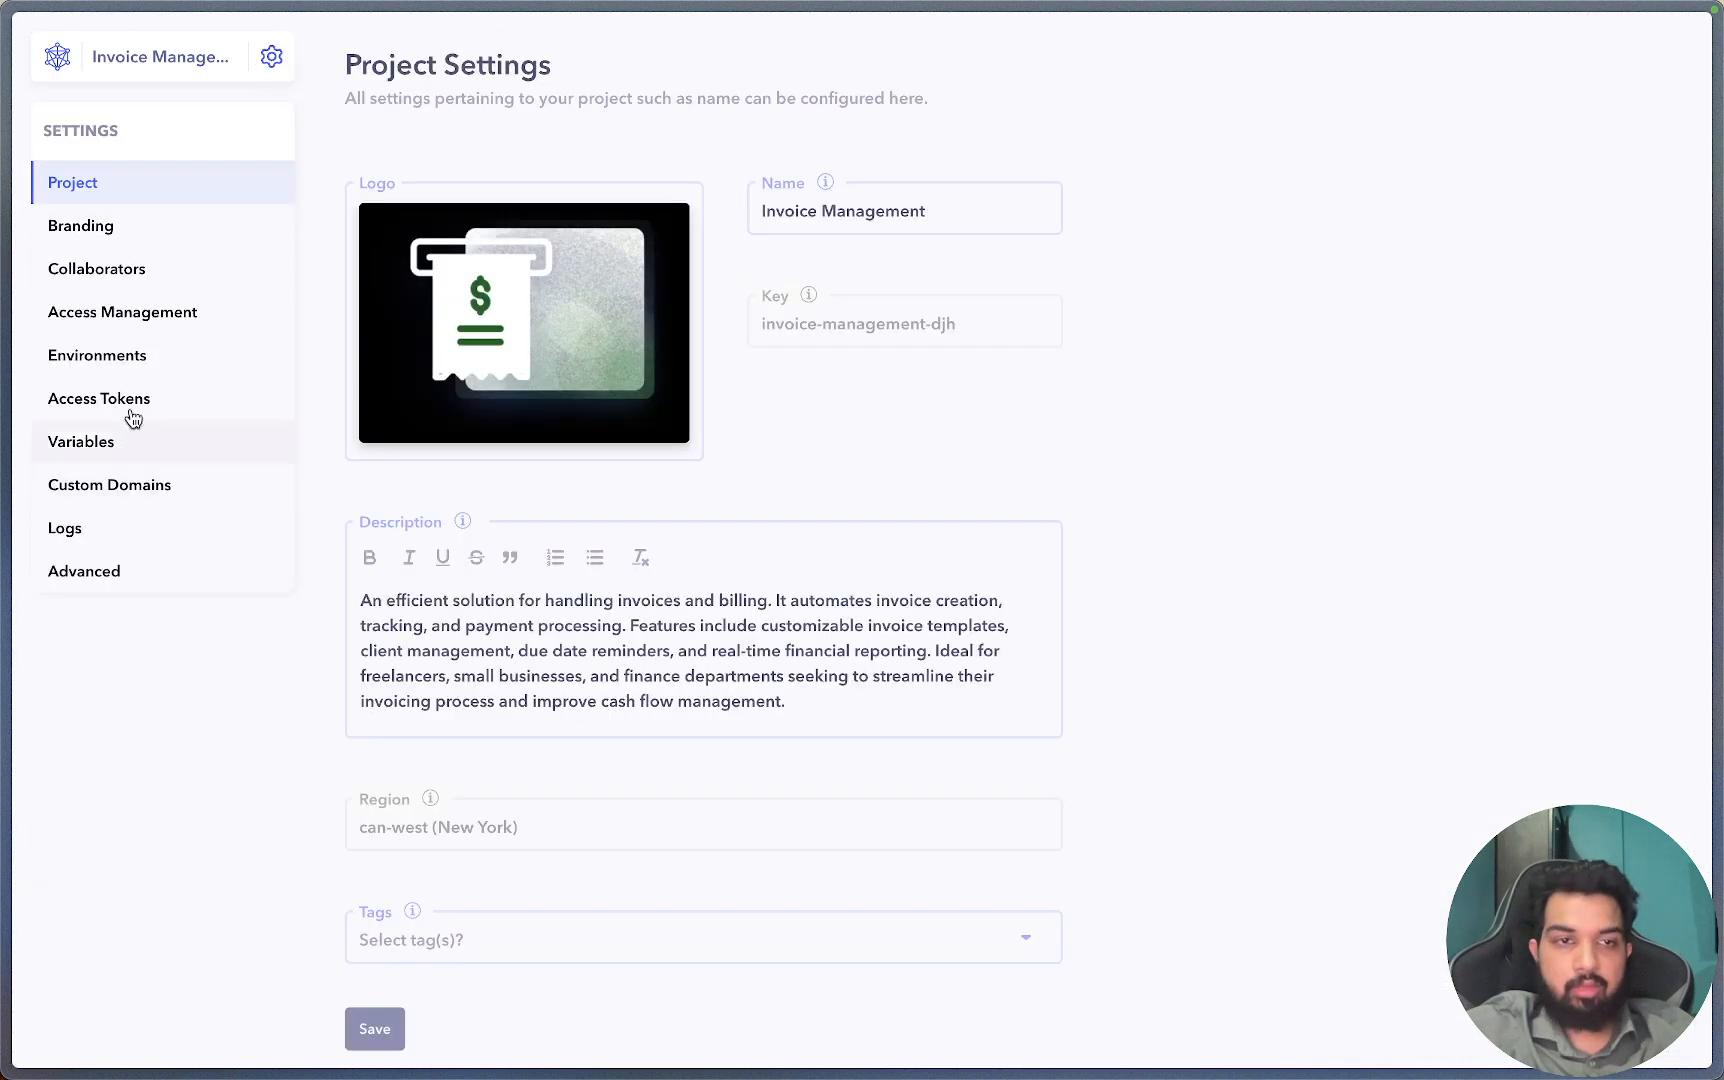
pyautogui.click(165, 318)
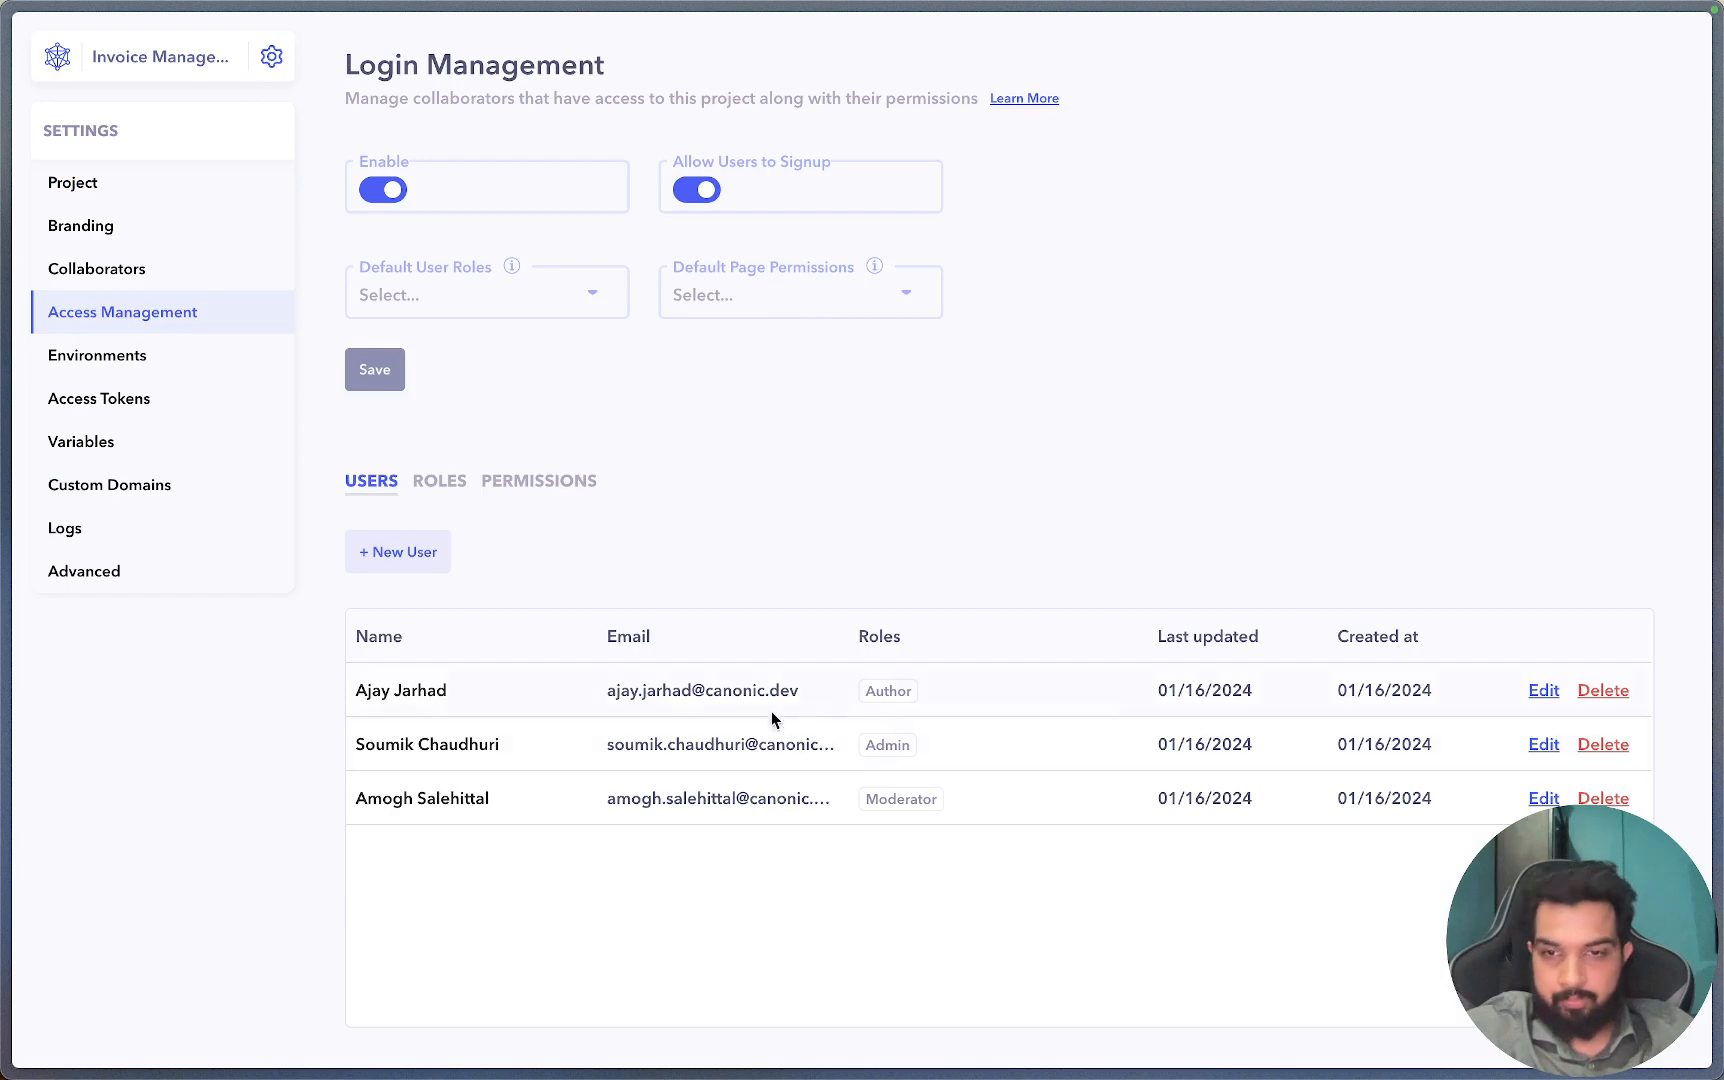
pyautogui.click(418, 496)
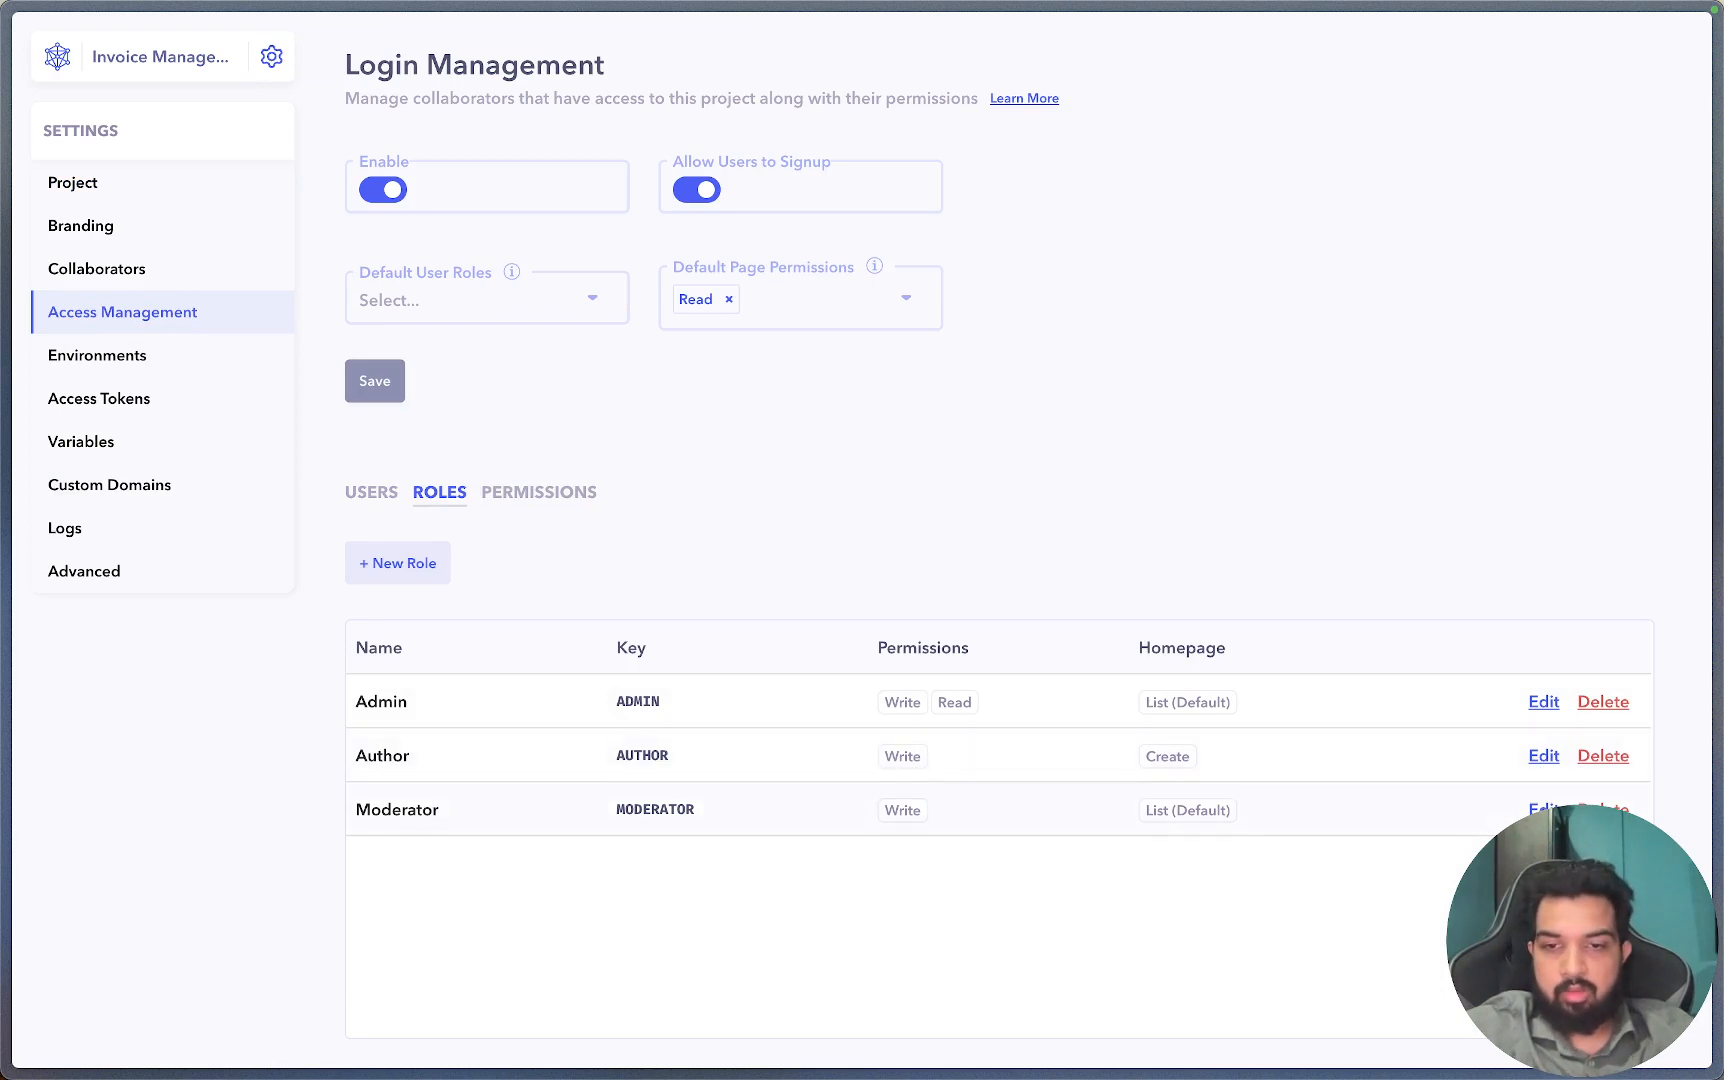
pyautogui.click(1540, 809)
pyautogui.click(723, 579)
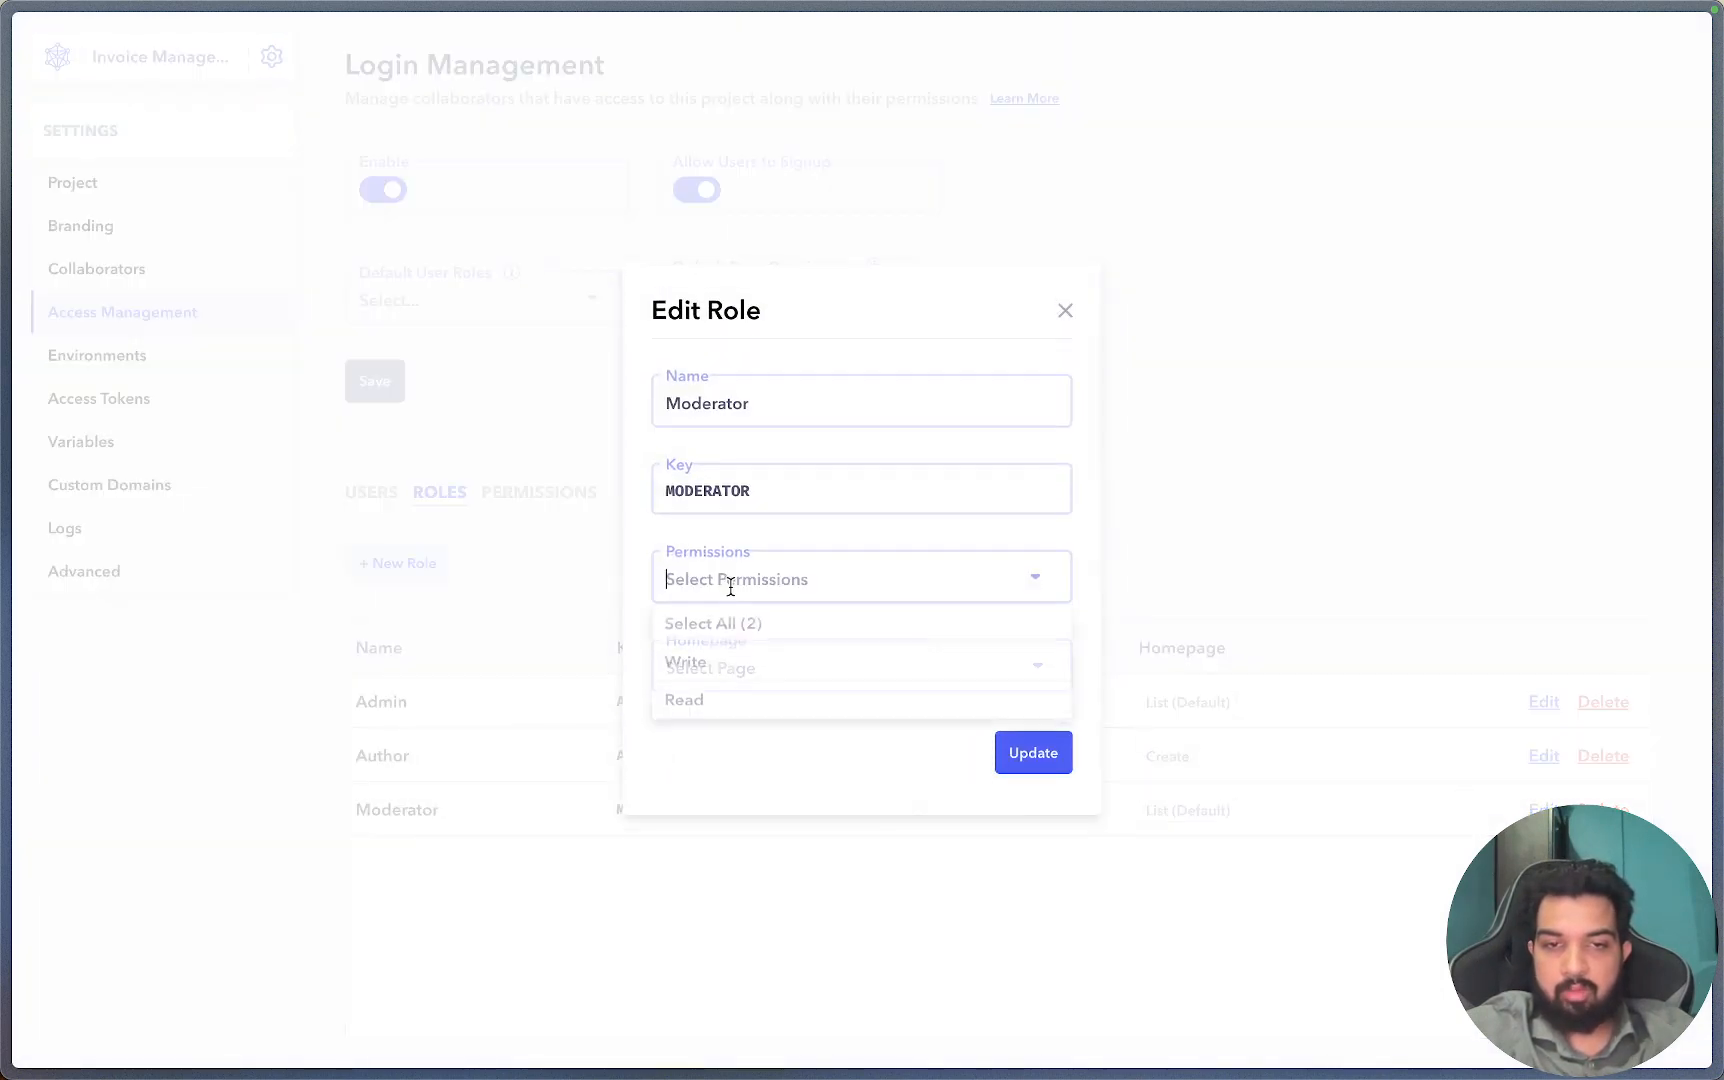
pyautogui.click(718, 702)
pyautogui.click(716, 688)
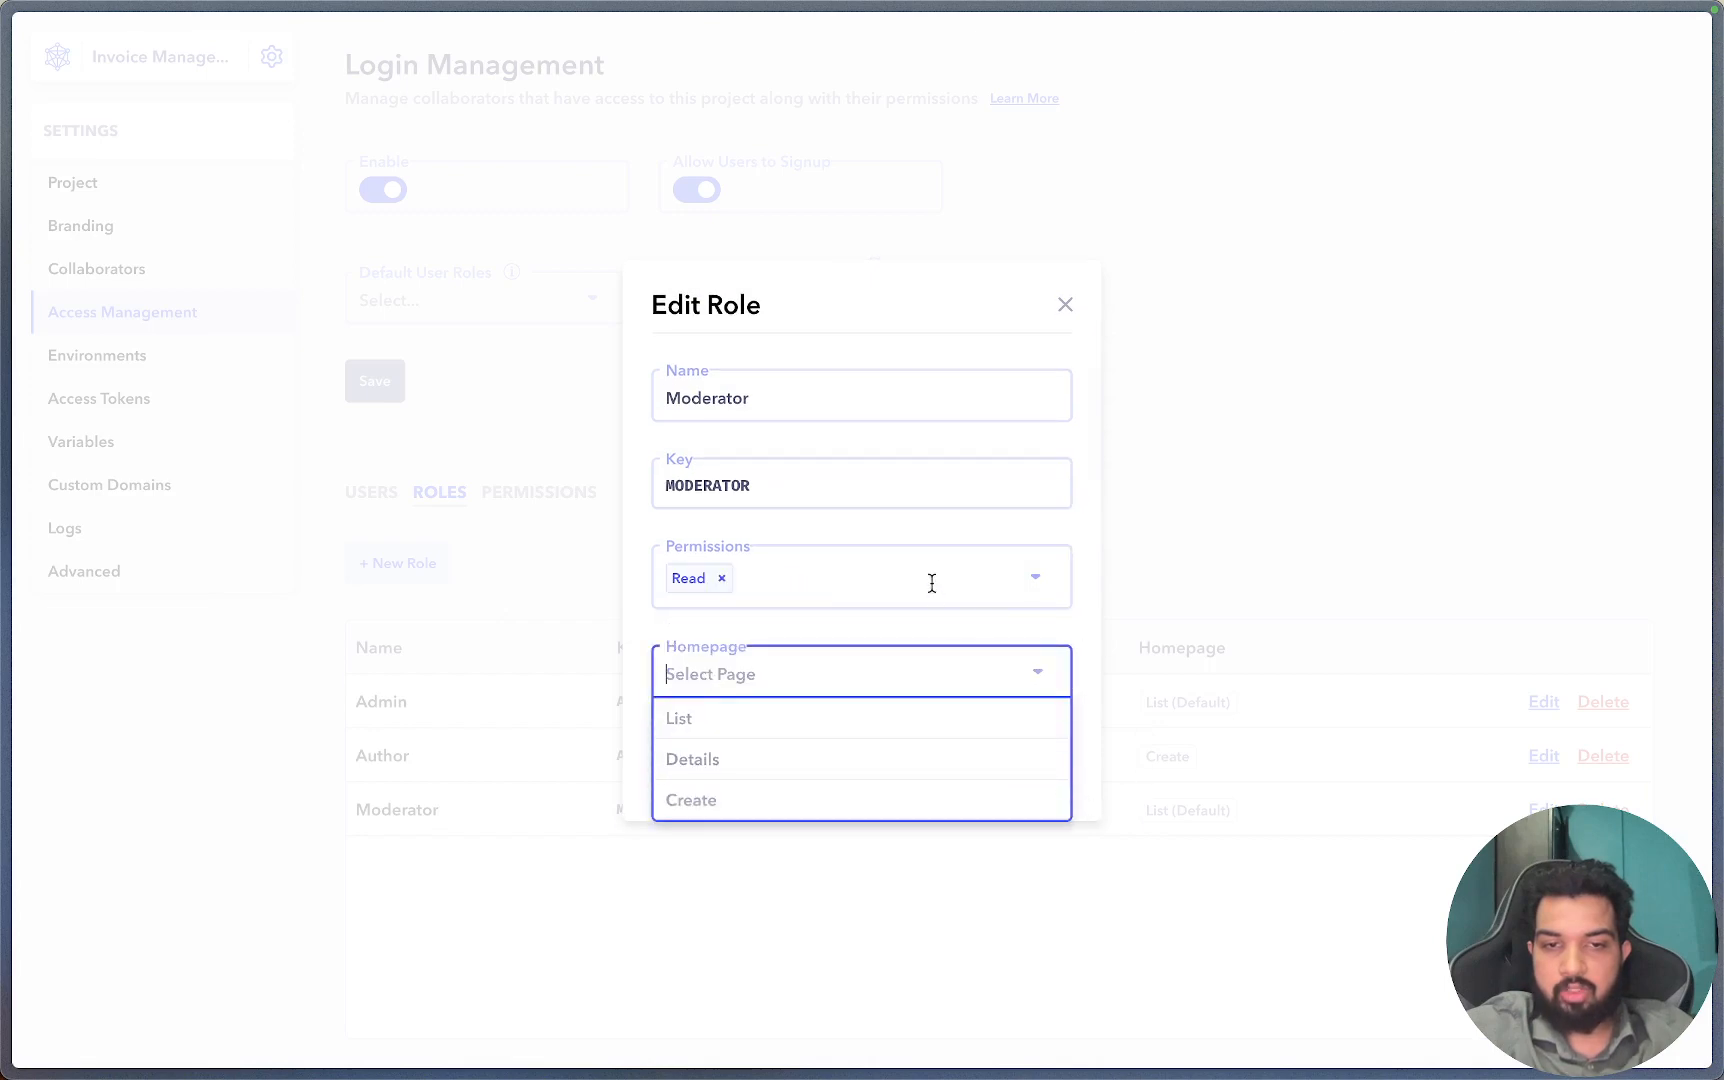
pyautogui.click(918, 641)
pyautogui.click(1062, 760)
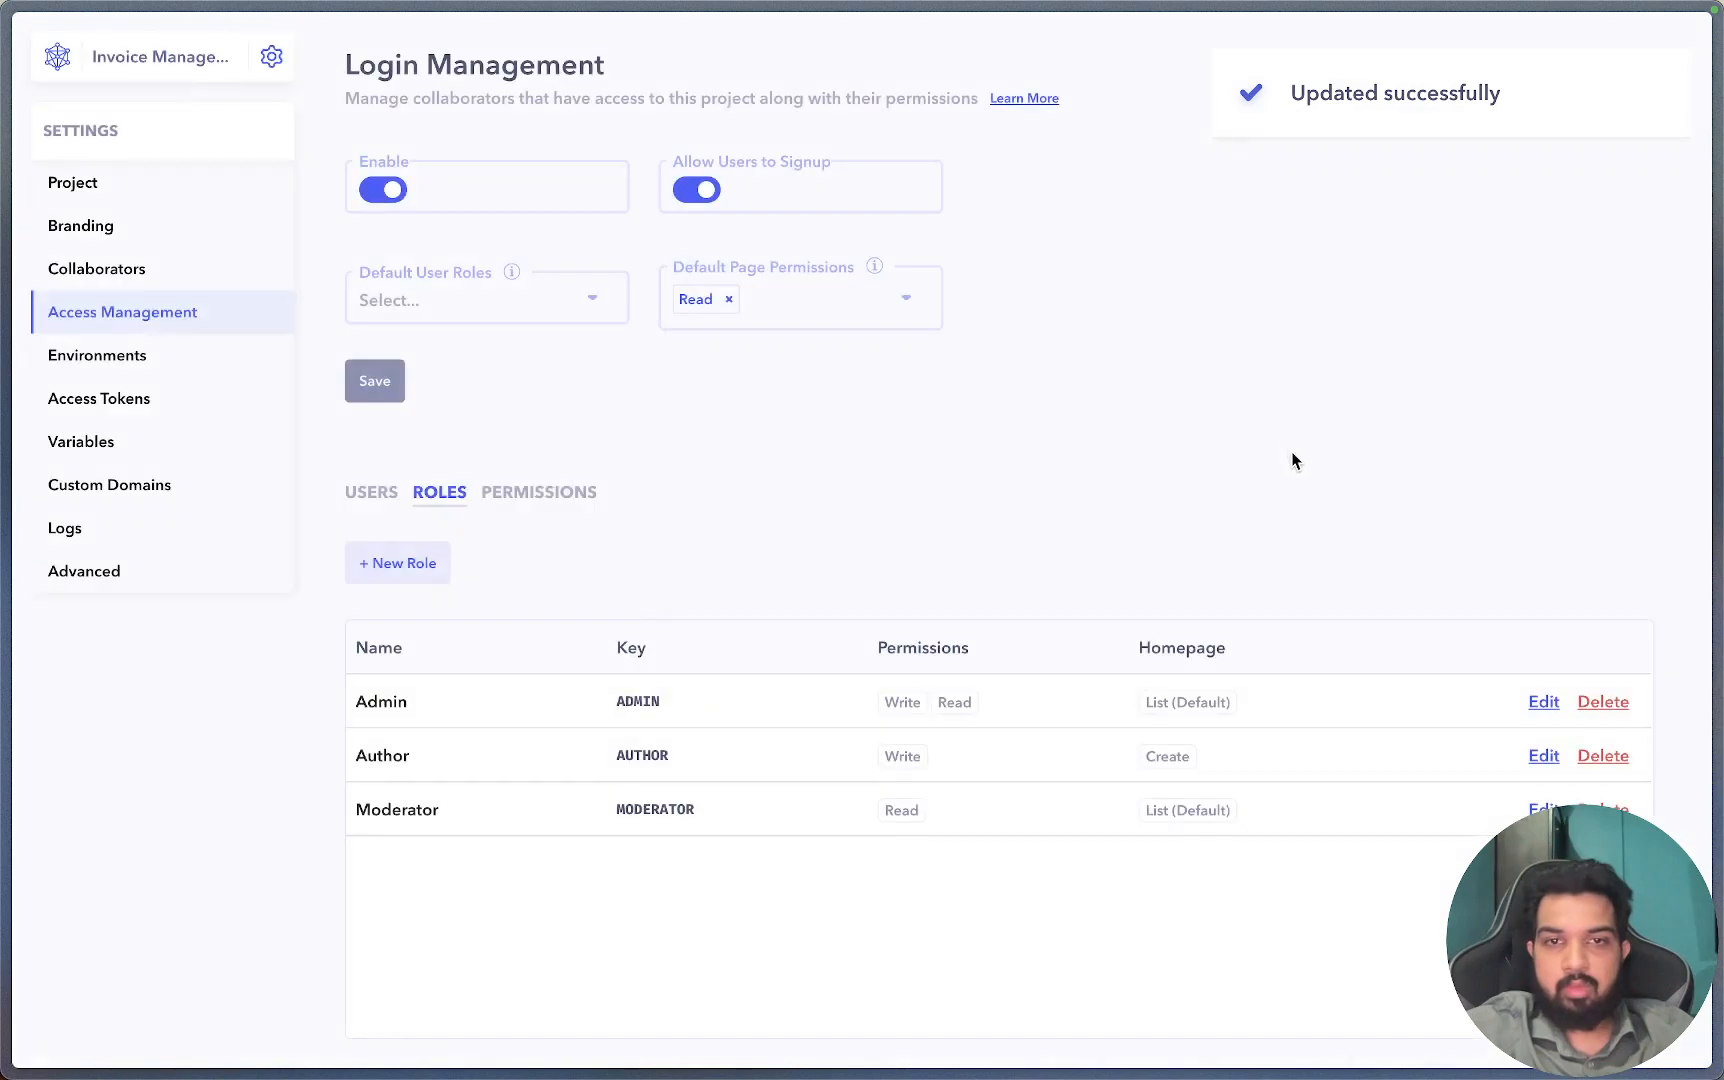
pyautogui.click(141, 63)
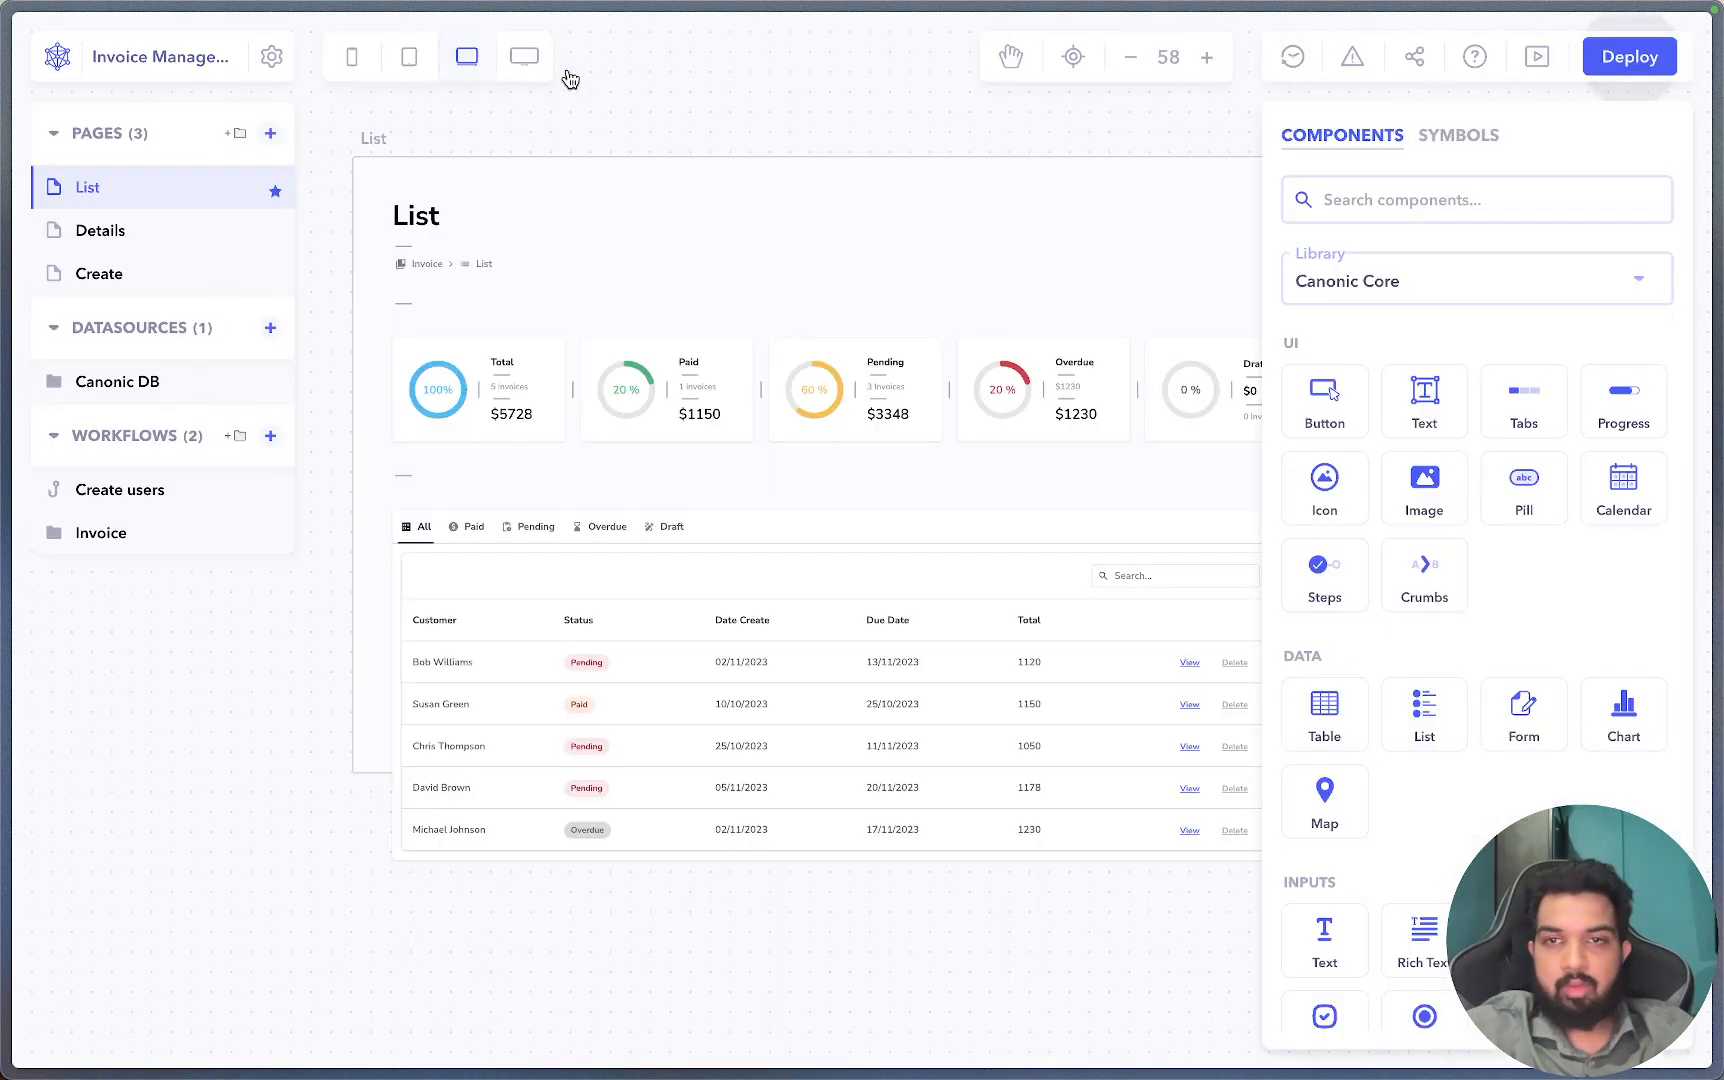
# Preview the invoice list as Moderator, confirming New Invoice is hidden and Delete disabled.
pyautogui.click(1540, 60)
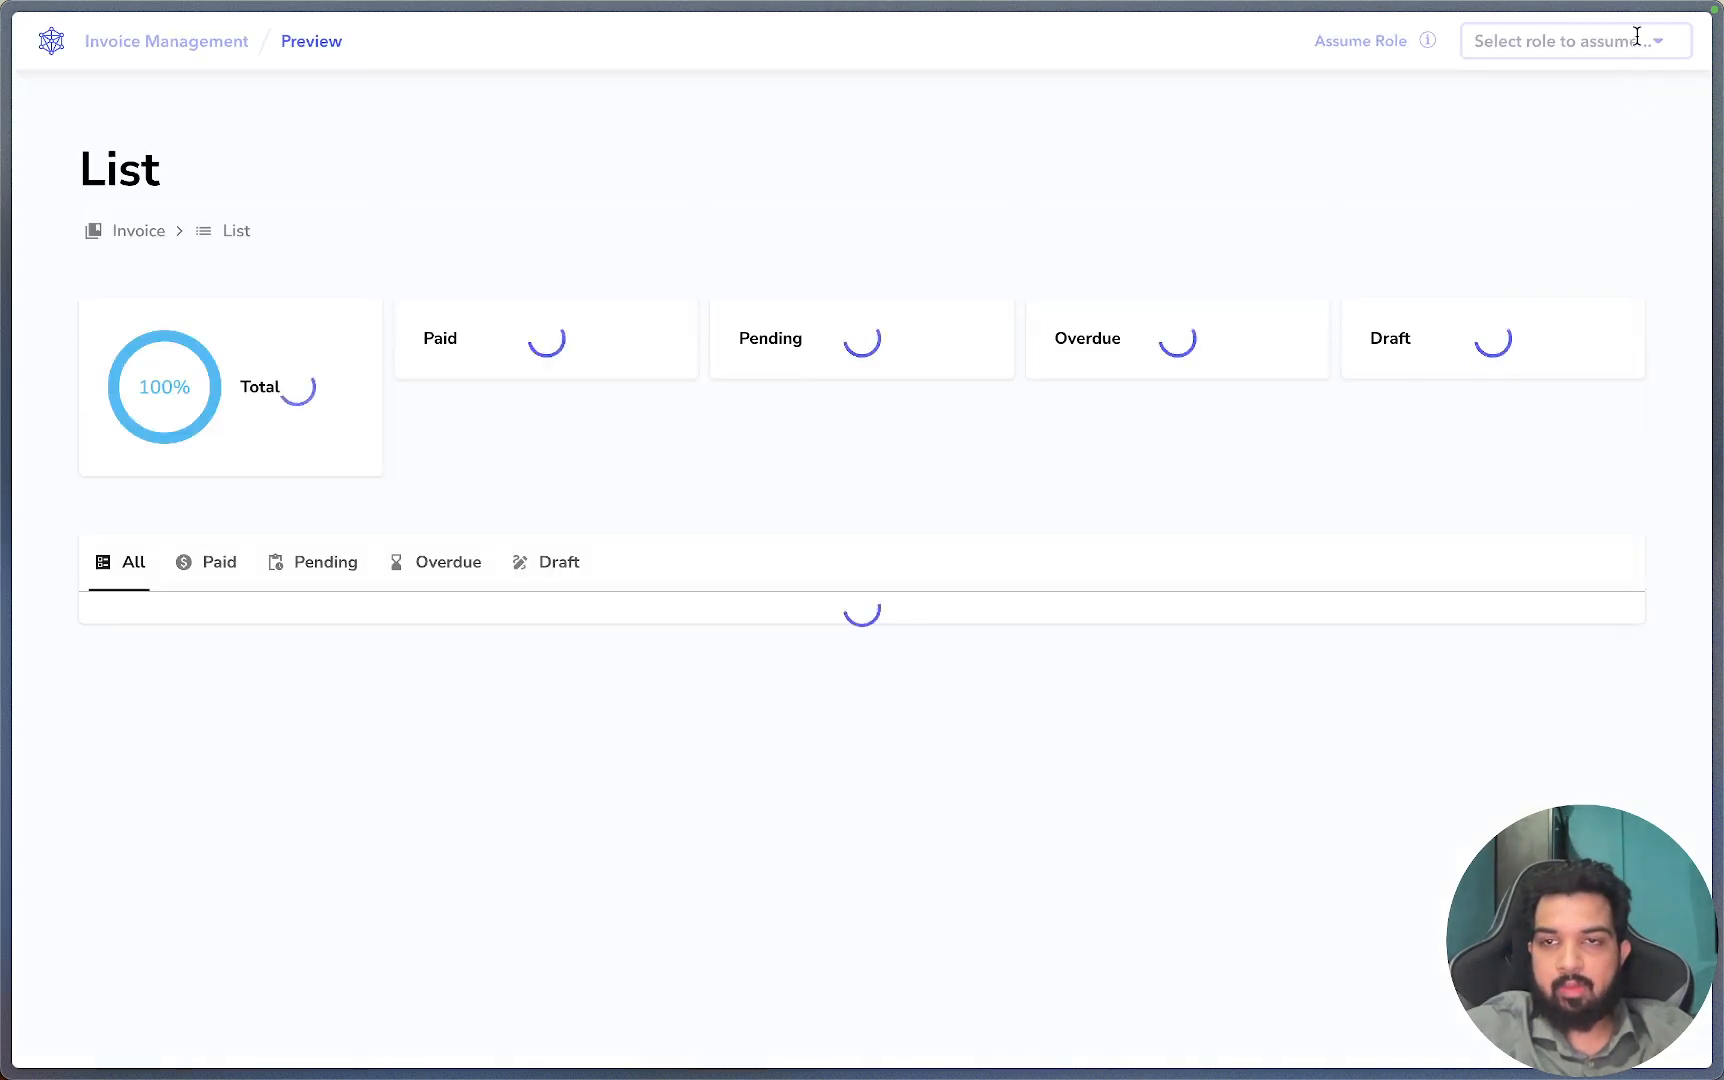
pyautogui.click(1630, 41)
pyautogui.click(1546, 161)
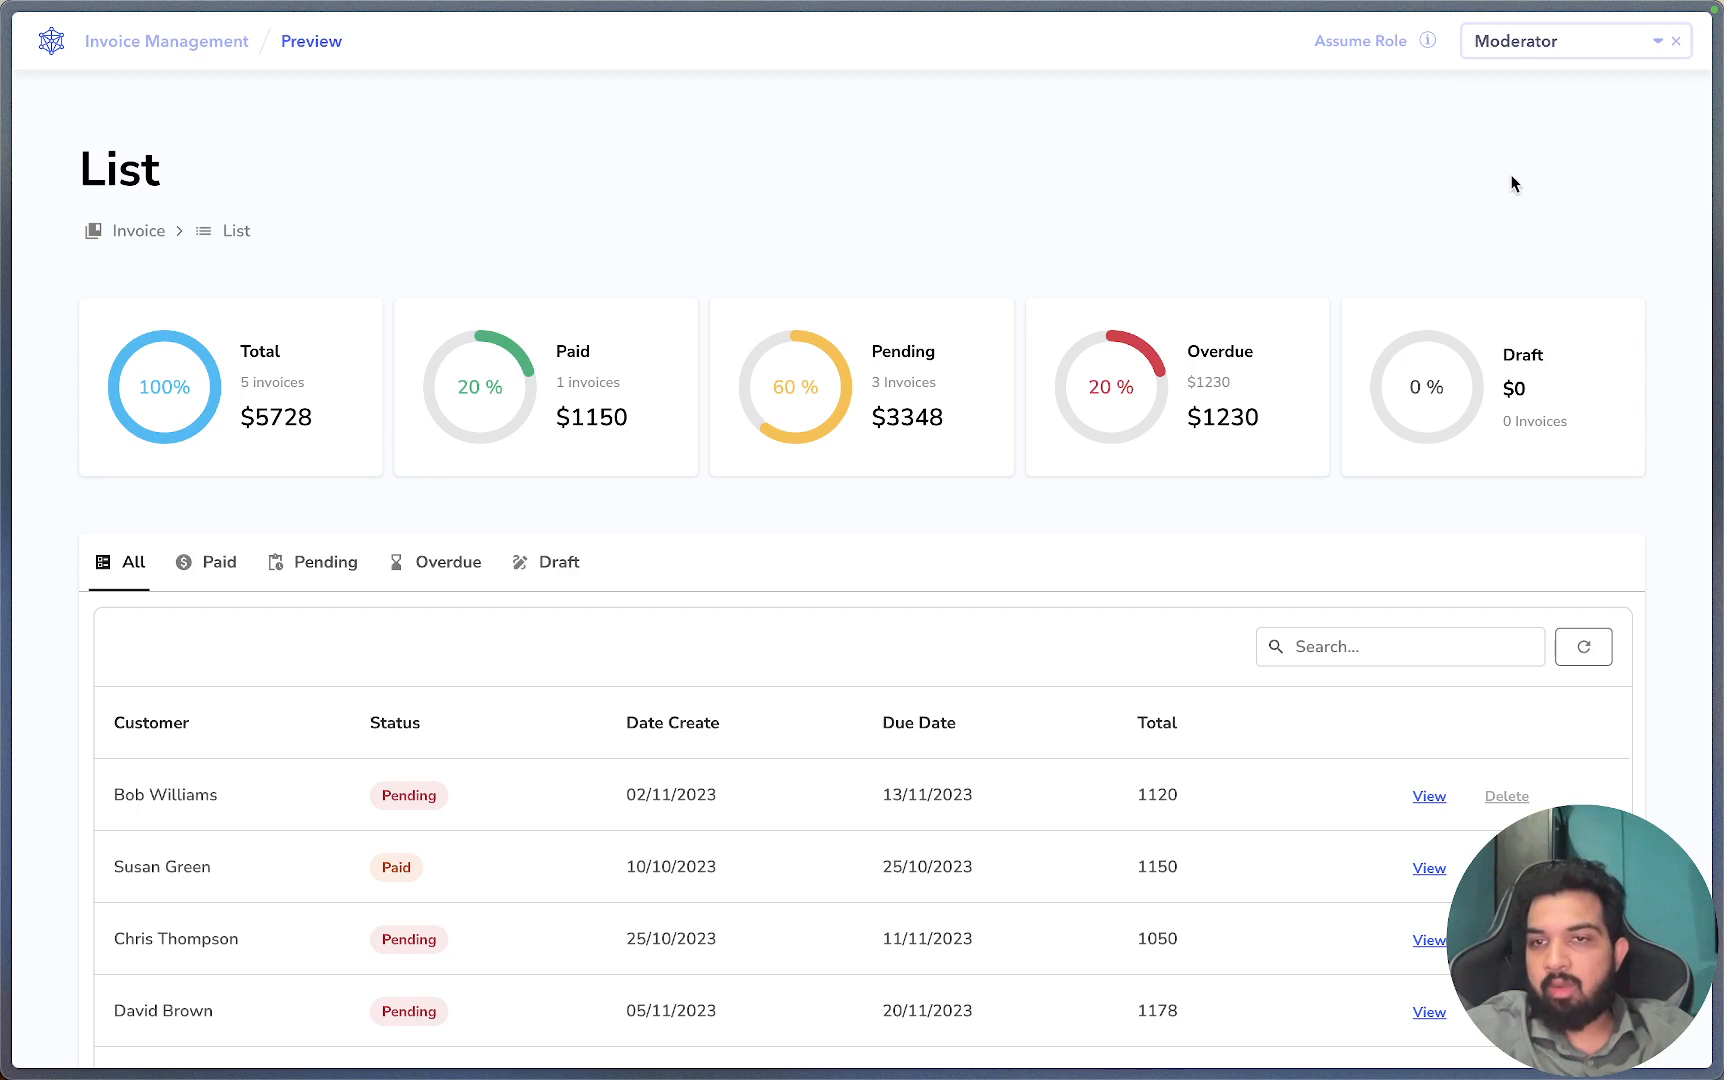
pyautogui.scroll(-2, 1440, 160)
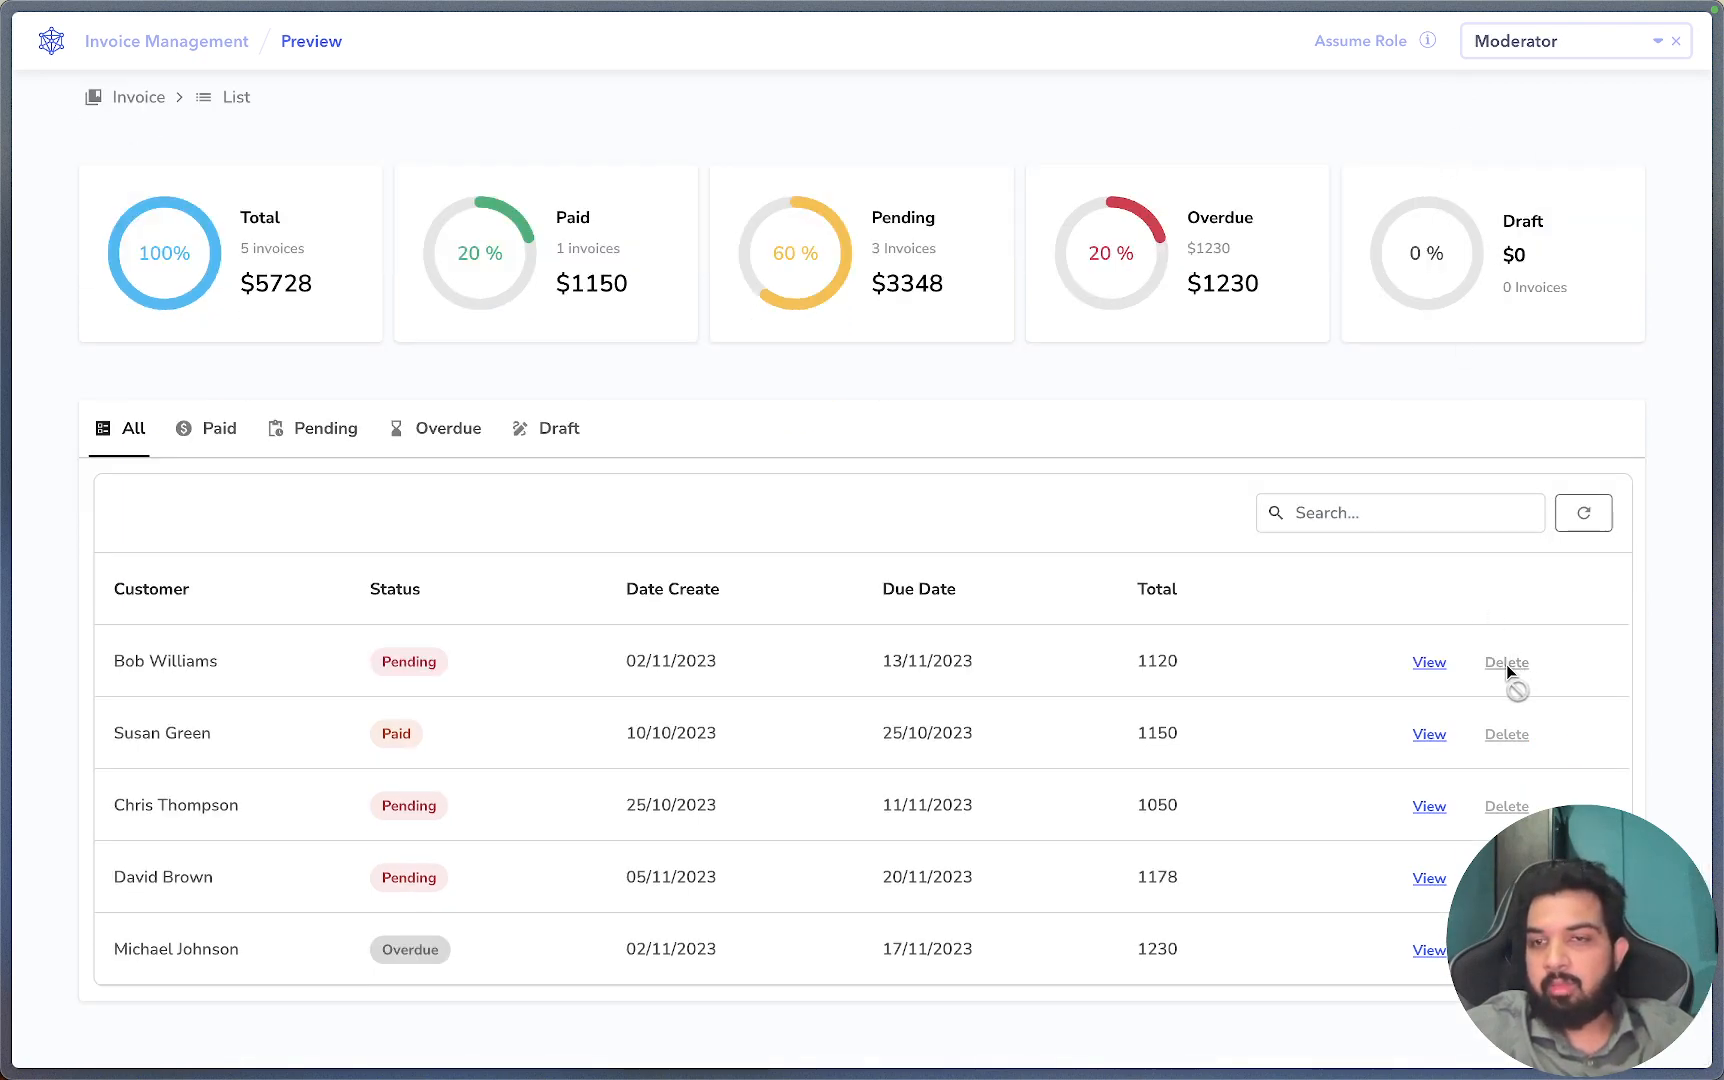
pyautogui.scroll(2, 1506, 664)
# Switch the preview to Author, open the Create New Invoice form, then return to the builder.
pyautogui.click(1536, 42)
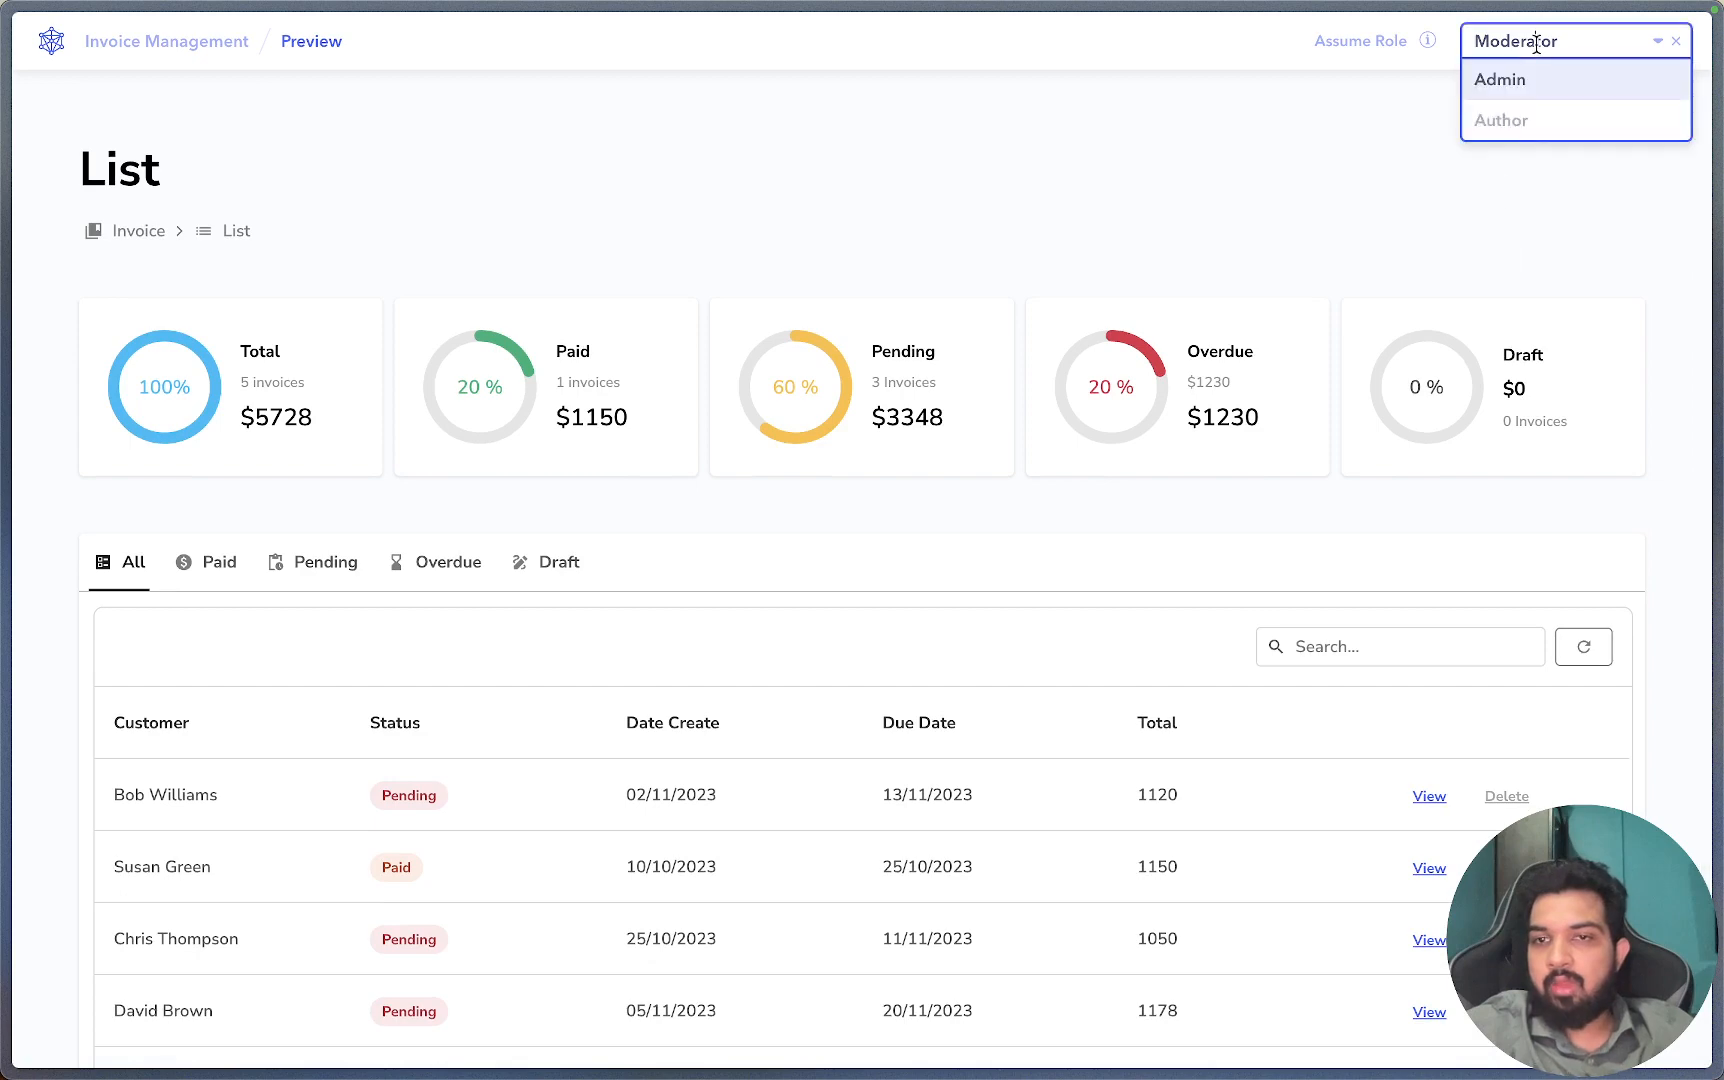
pyautogui.click(1518, 122)
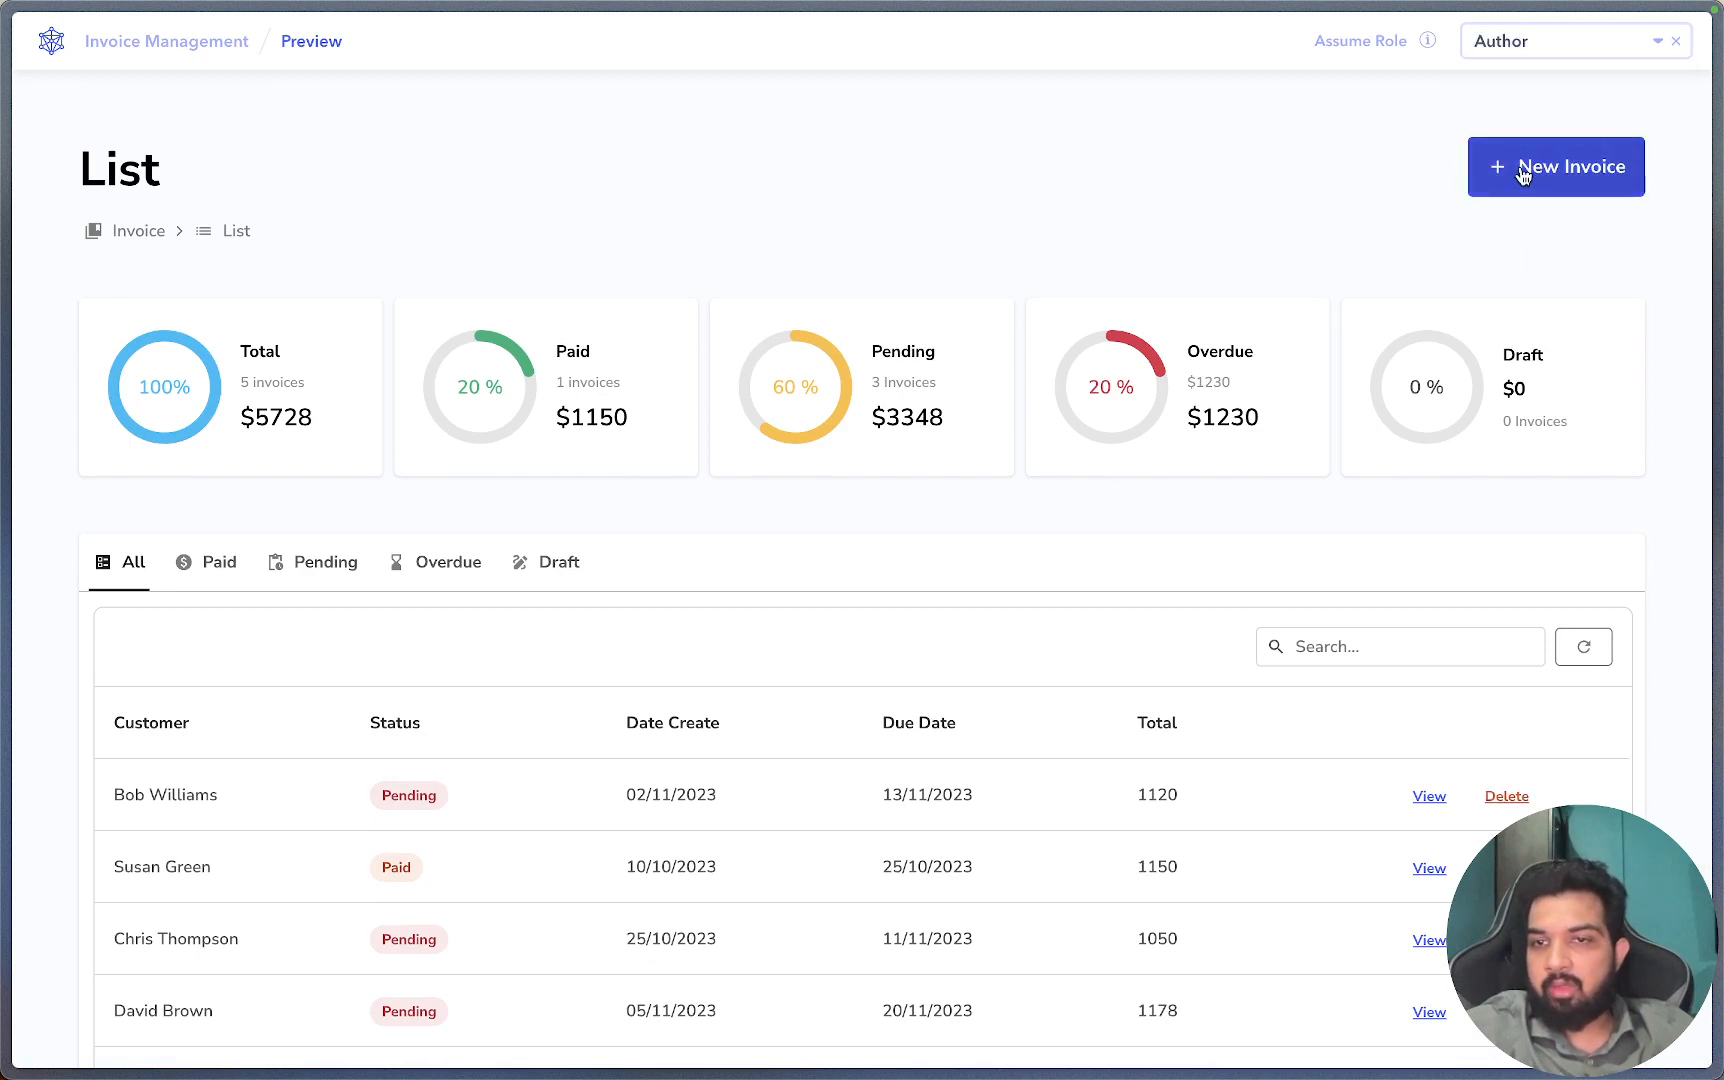
pyautogui.scroll(-1, 1522, 174)
pyautogui.click(1550, 120)
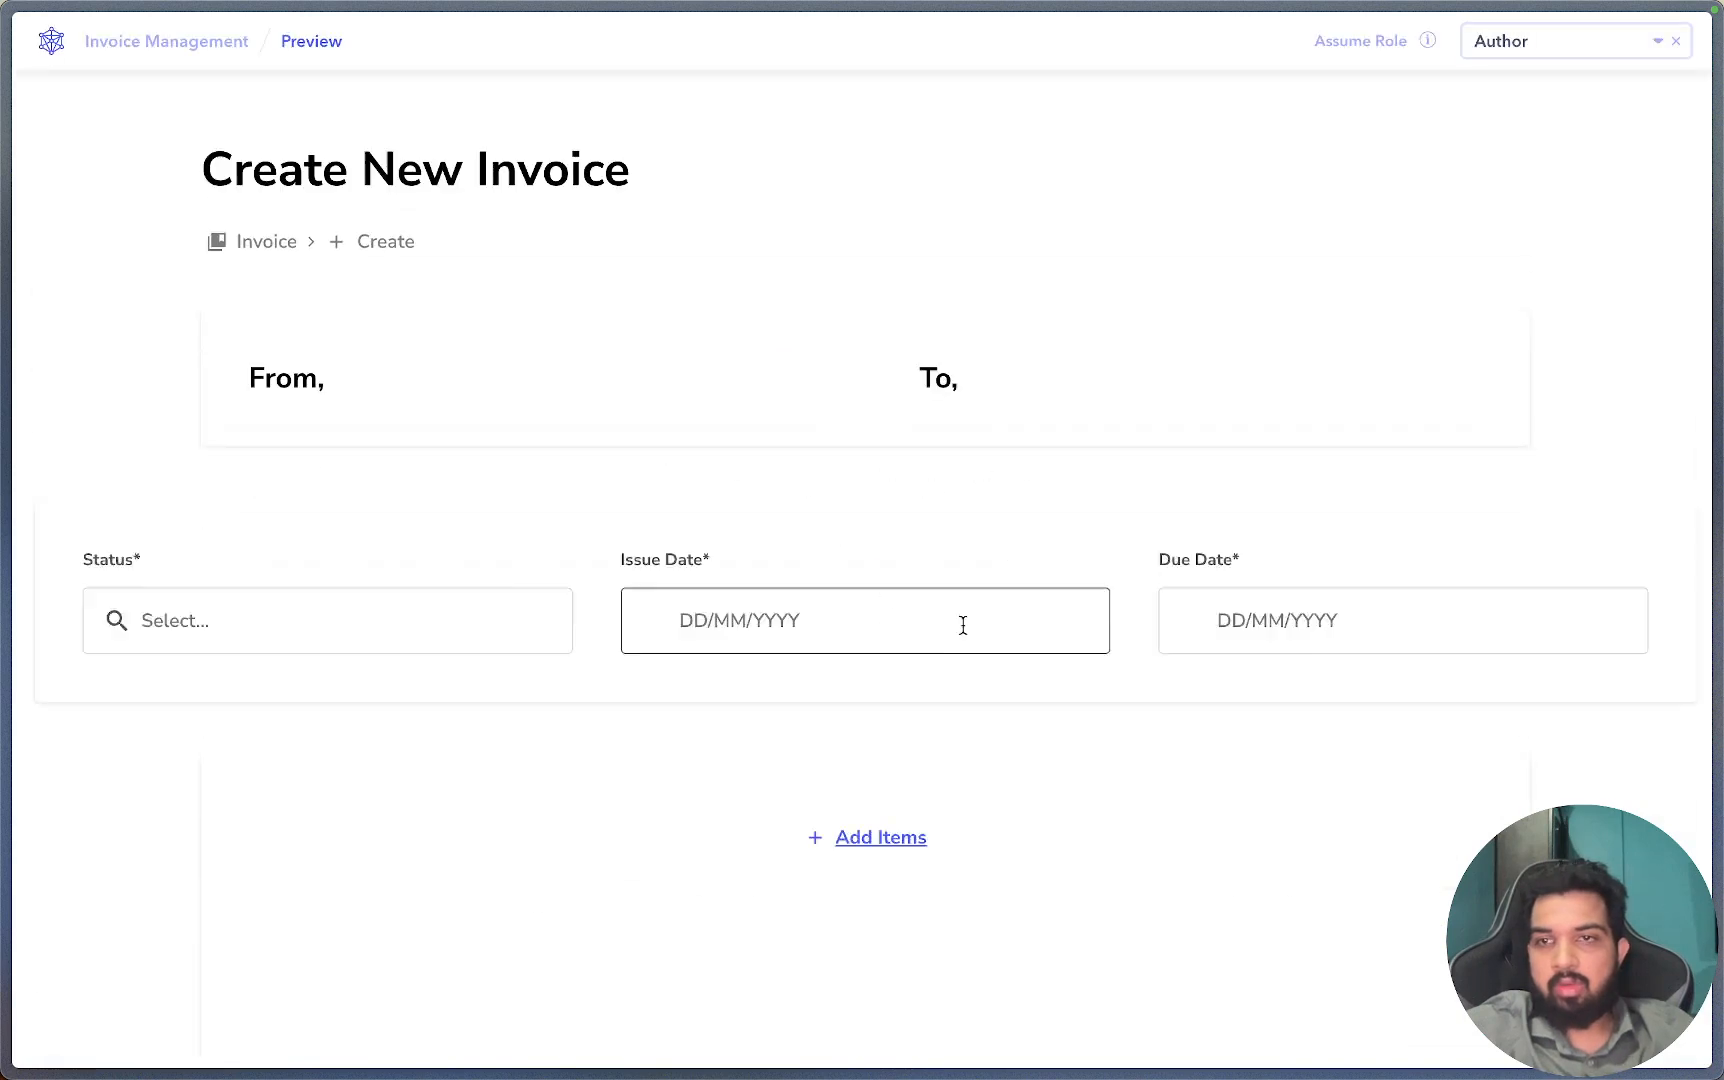
pyautogui.click(196, 42)
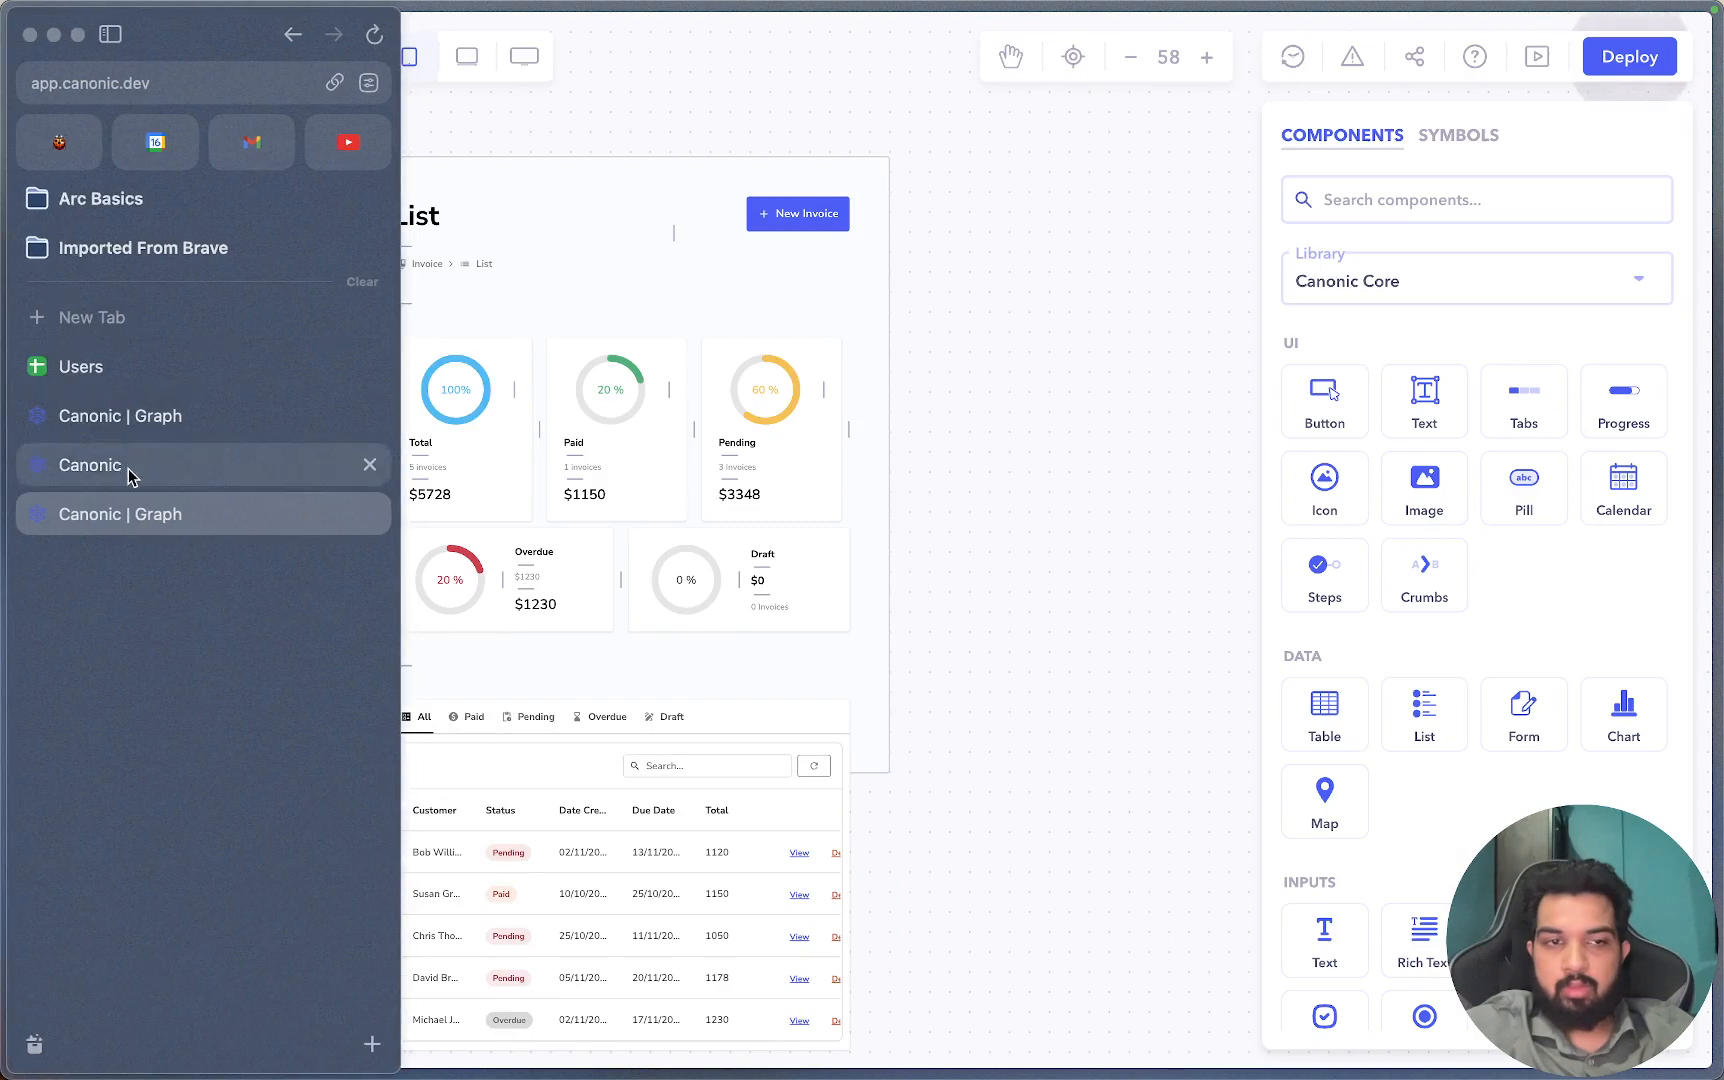
# Preview the invoice list as Author, then as Admin.
pyautogui.click(1537, 58)
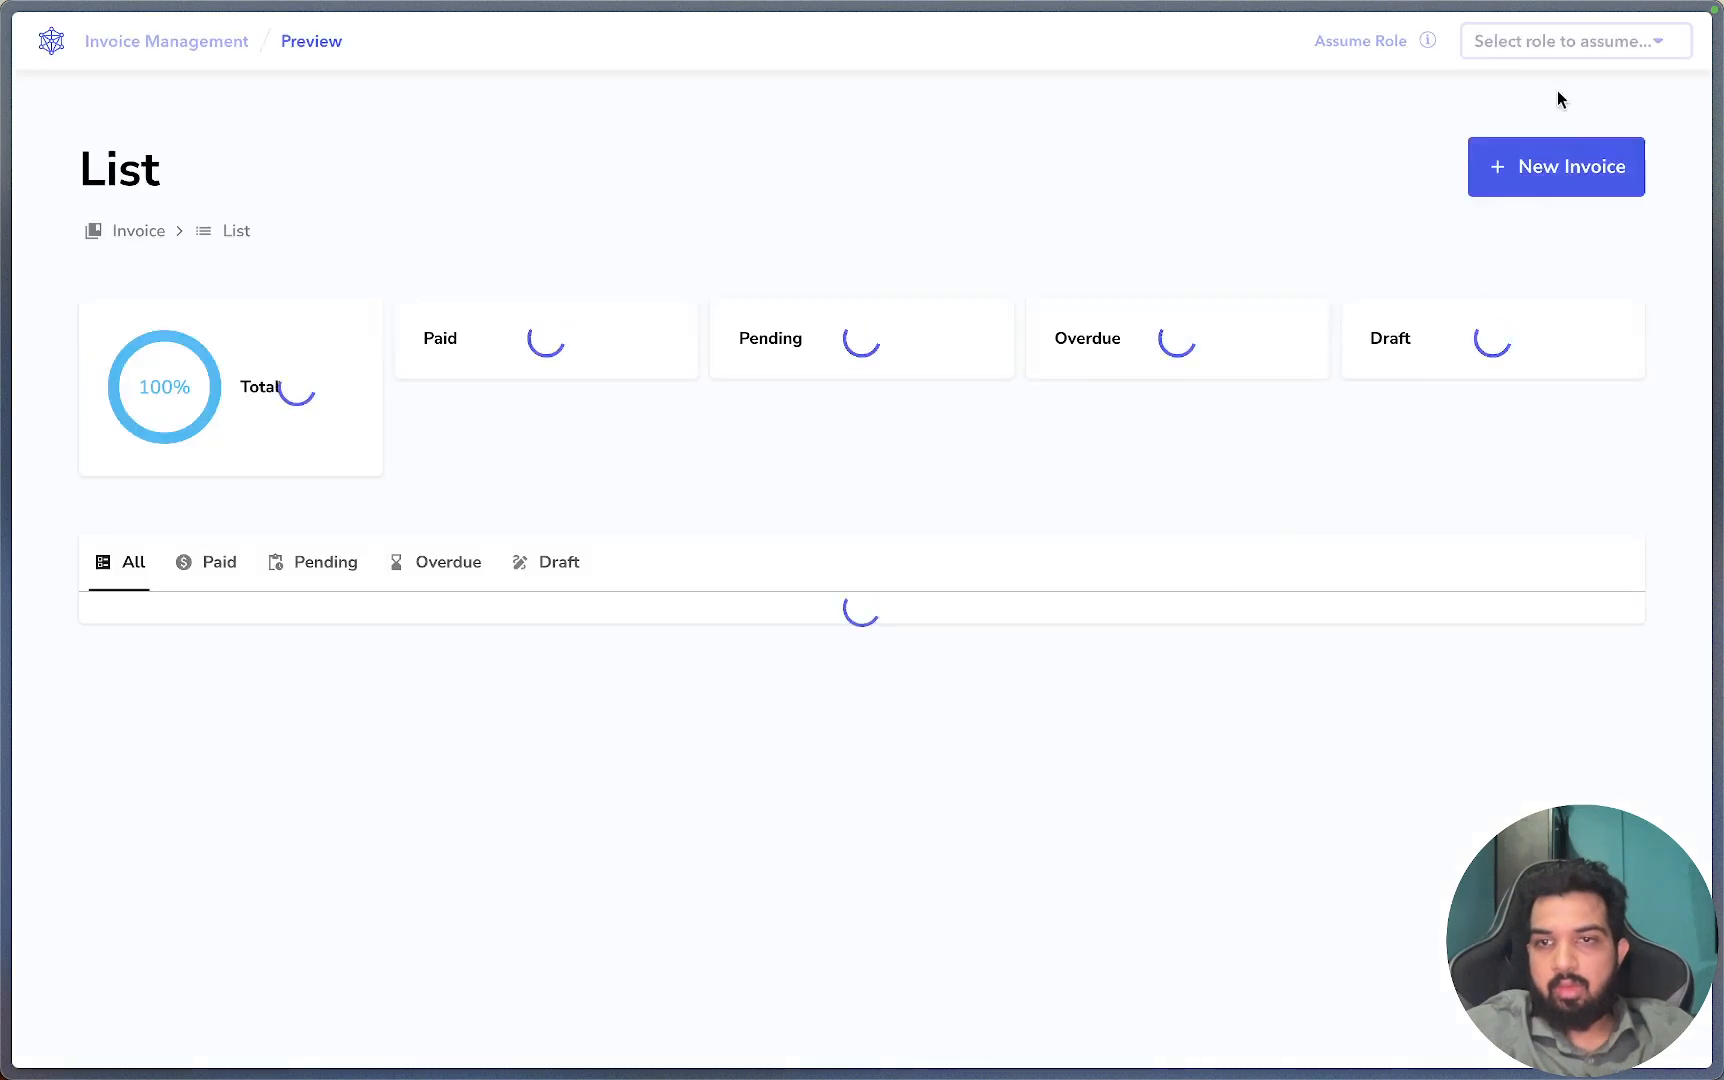
pyautogui.click(1560, 42)
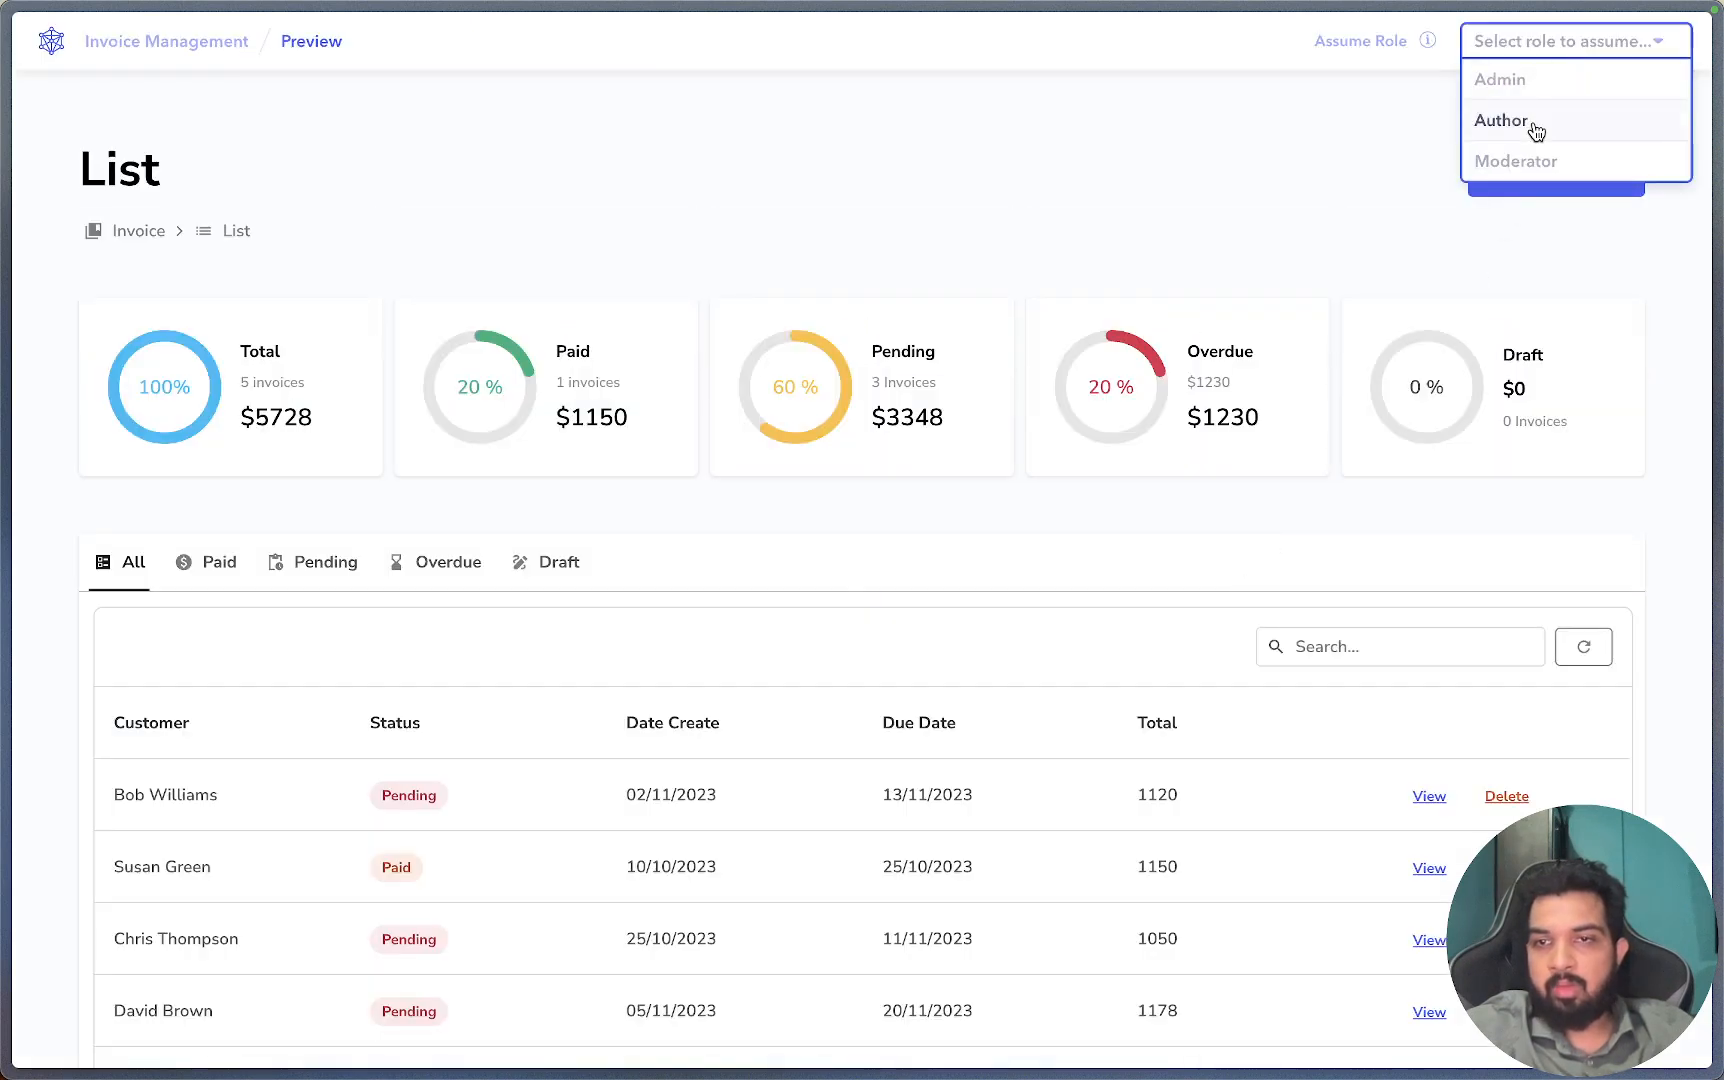
pyautogui.click(1536, 130)
pyautogui.click(1536, 40)
pyautogui.click(1516, 79)
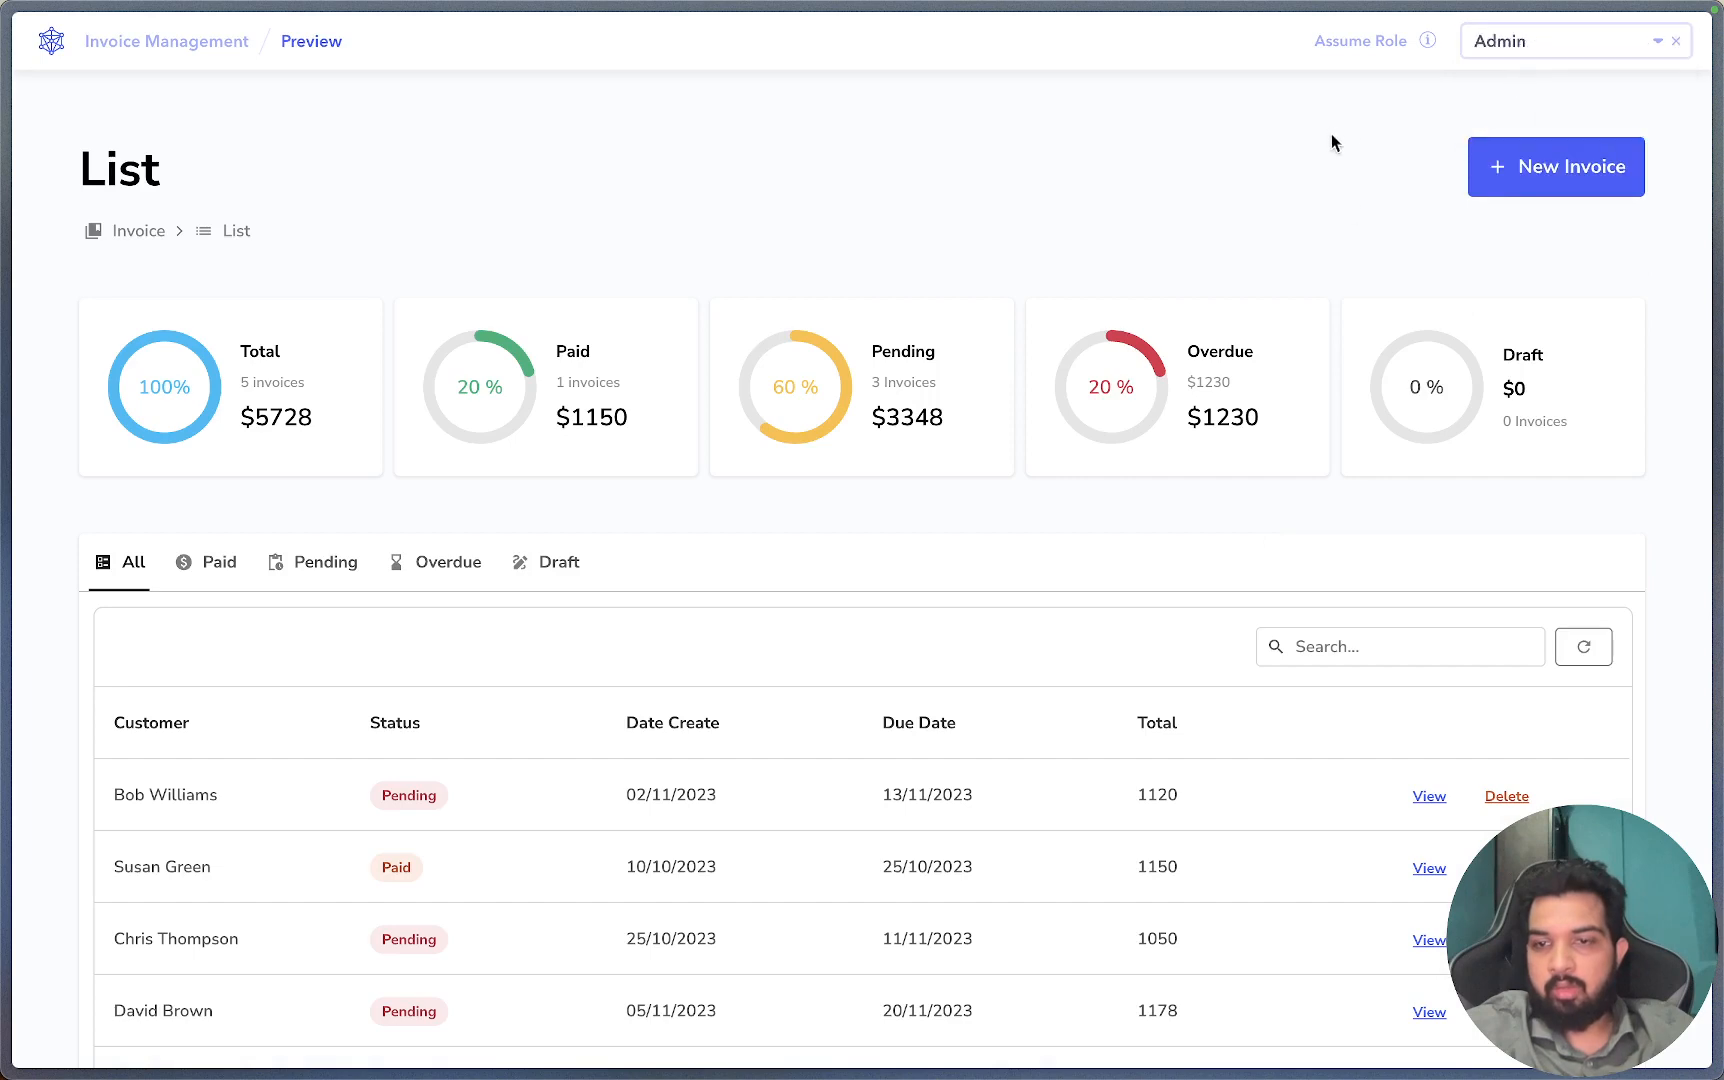
pyautogui.scroll(-2, 1393, 471)
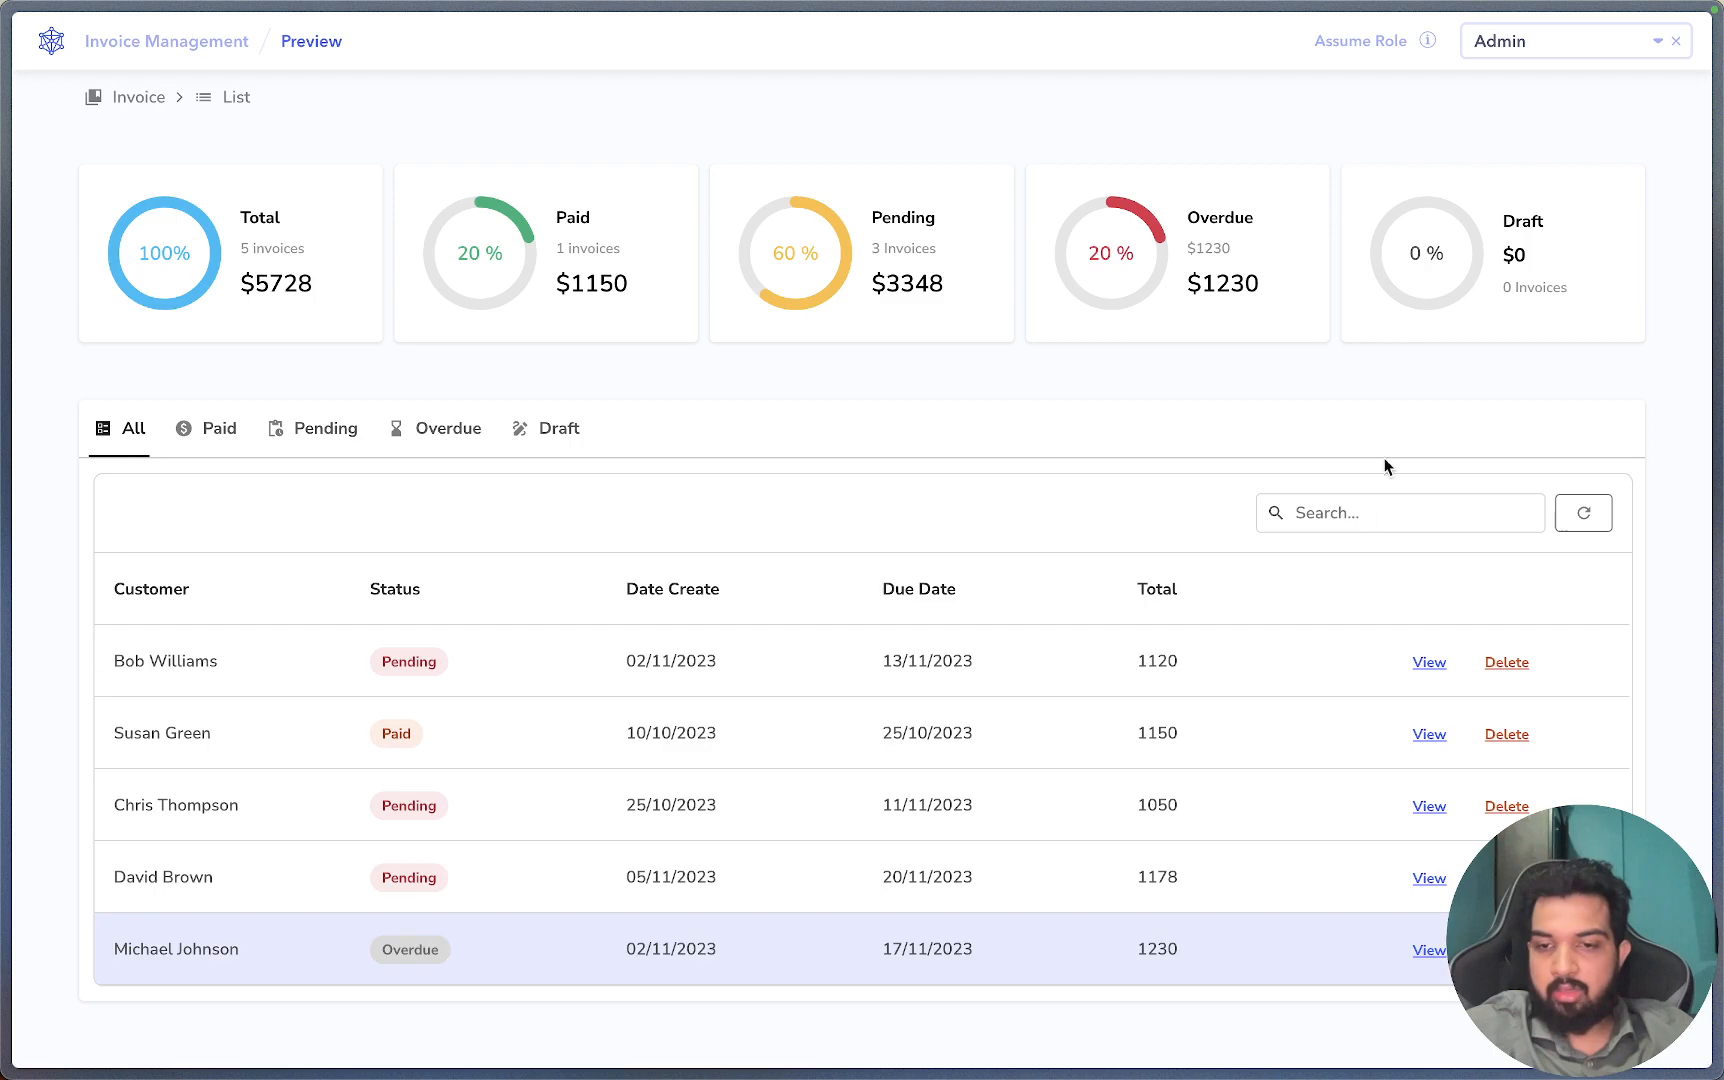
# Switch the preview role to Moderator, then return to the app editor.
pyautogui.click(1588, 35)
pyautogui.click(1533, 112)
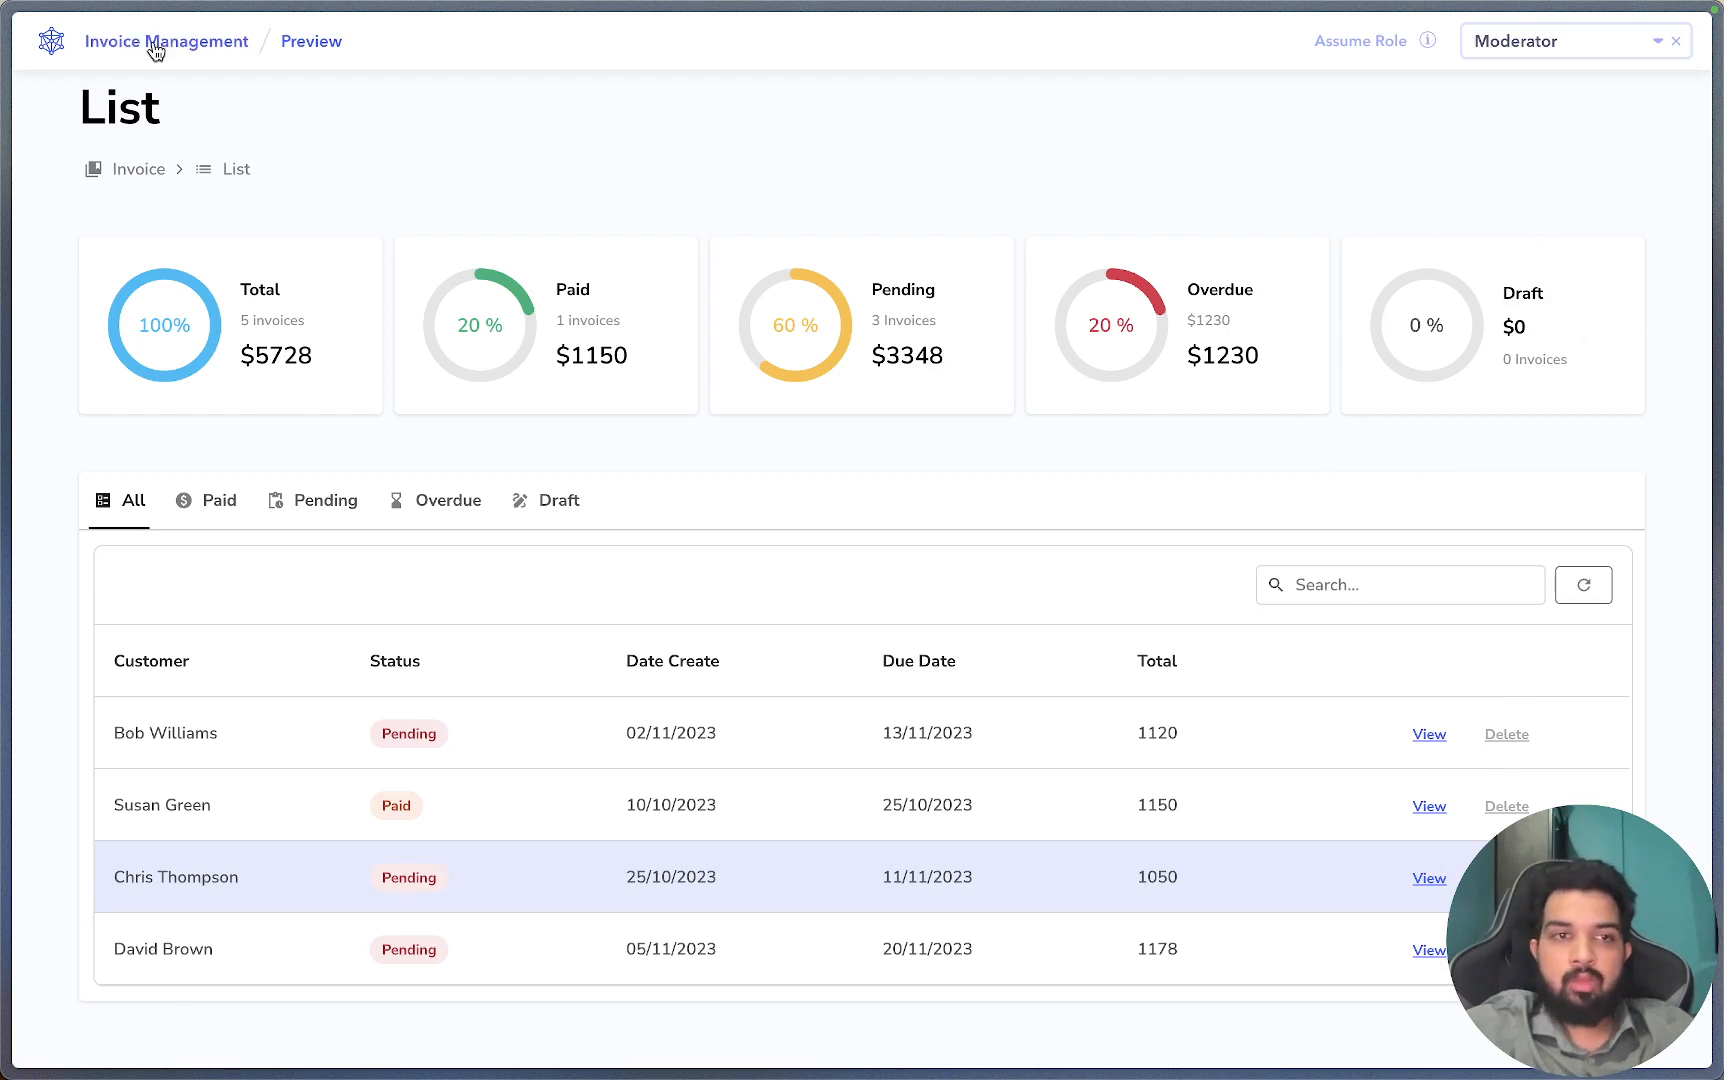
pyautogui.moveTo(4, 401)
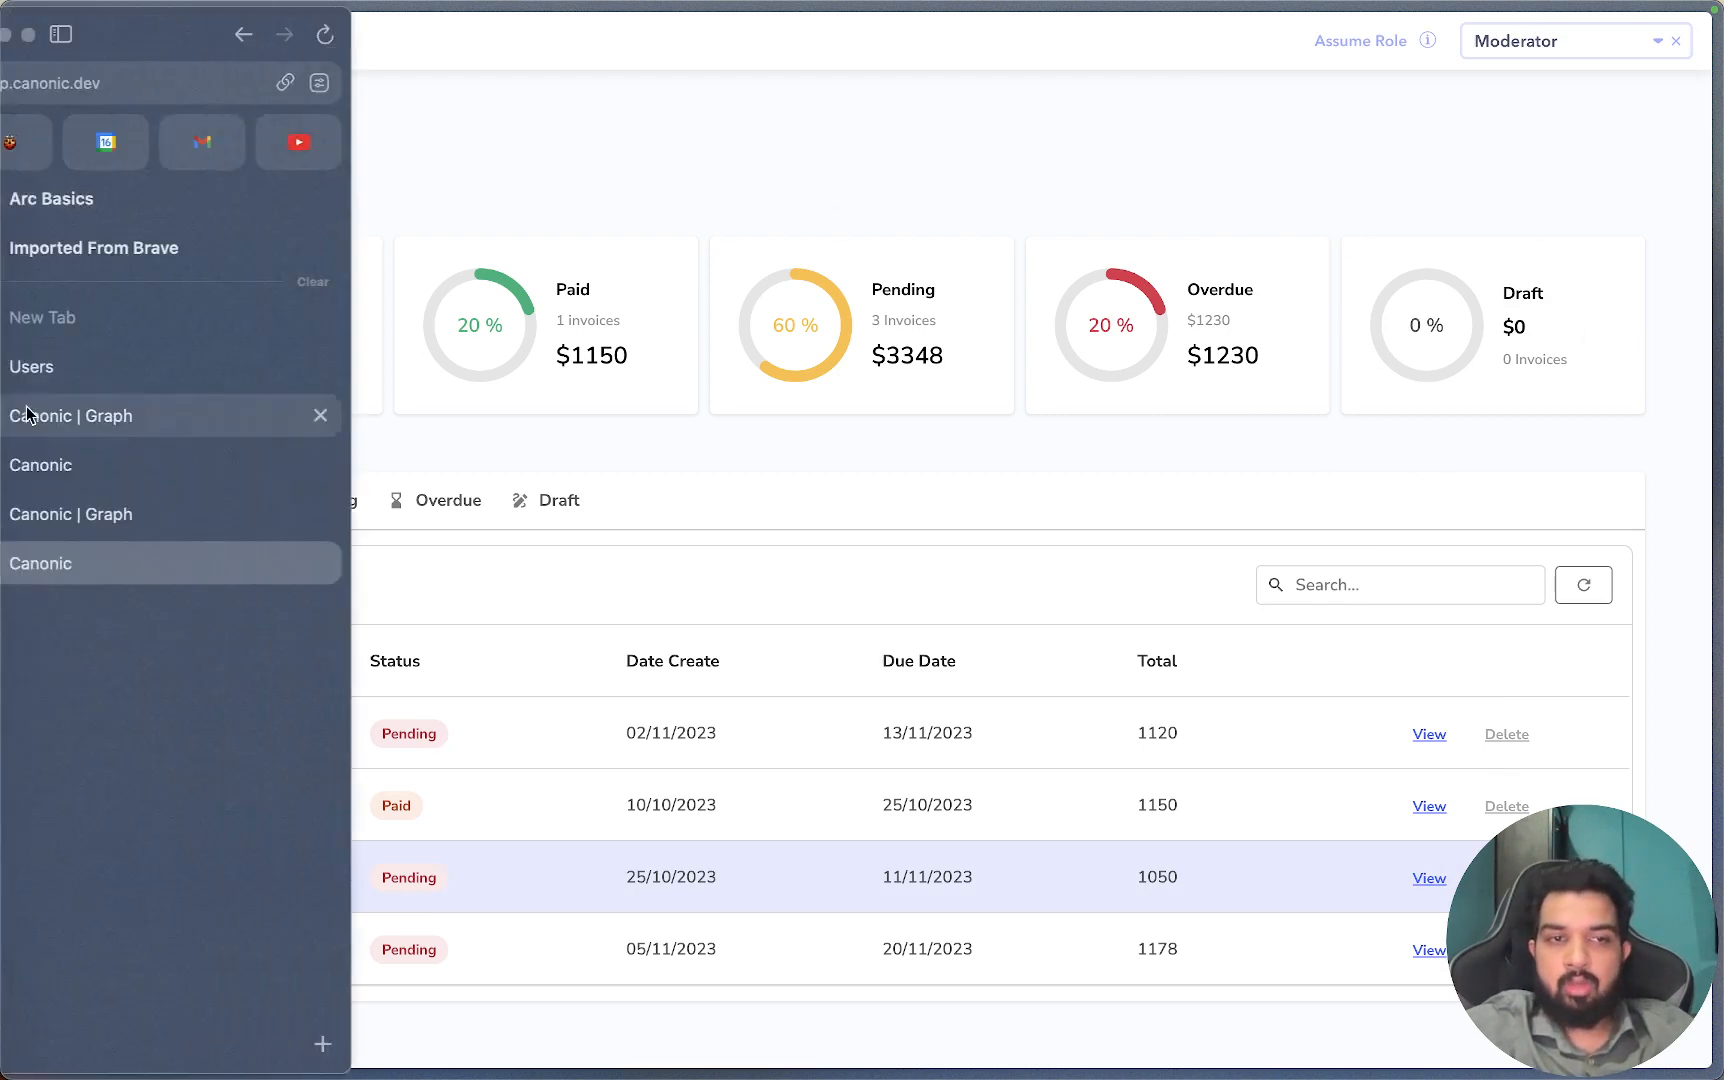
pyautogui.click(346, 413)
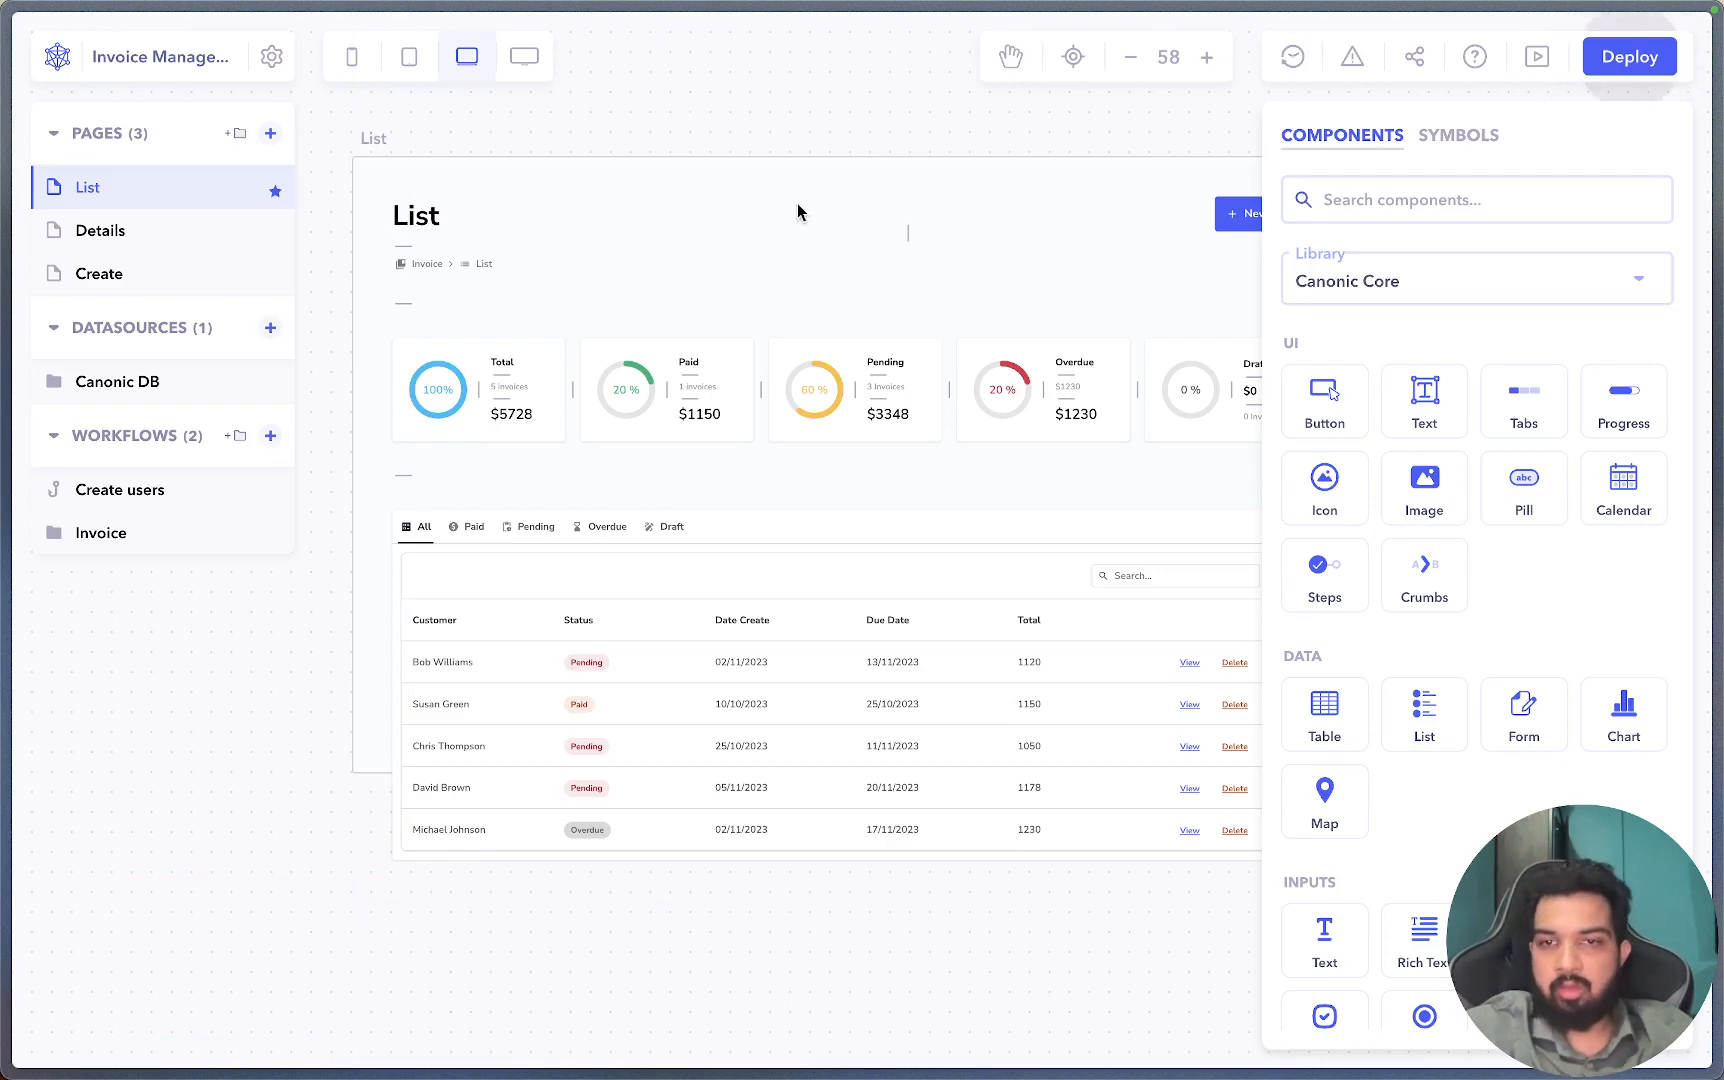
pyautogui.hscroll(5, 1227, 229)
pyautogui.hscroll(-6, 1227, 229)
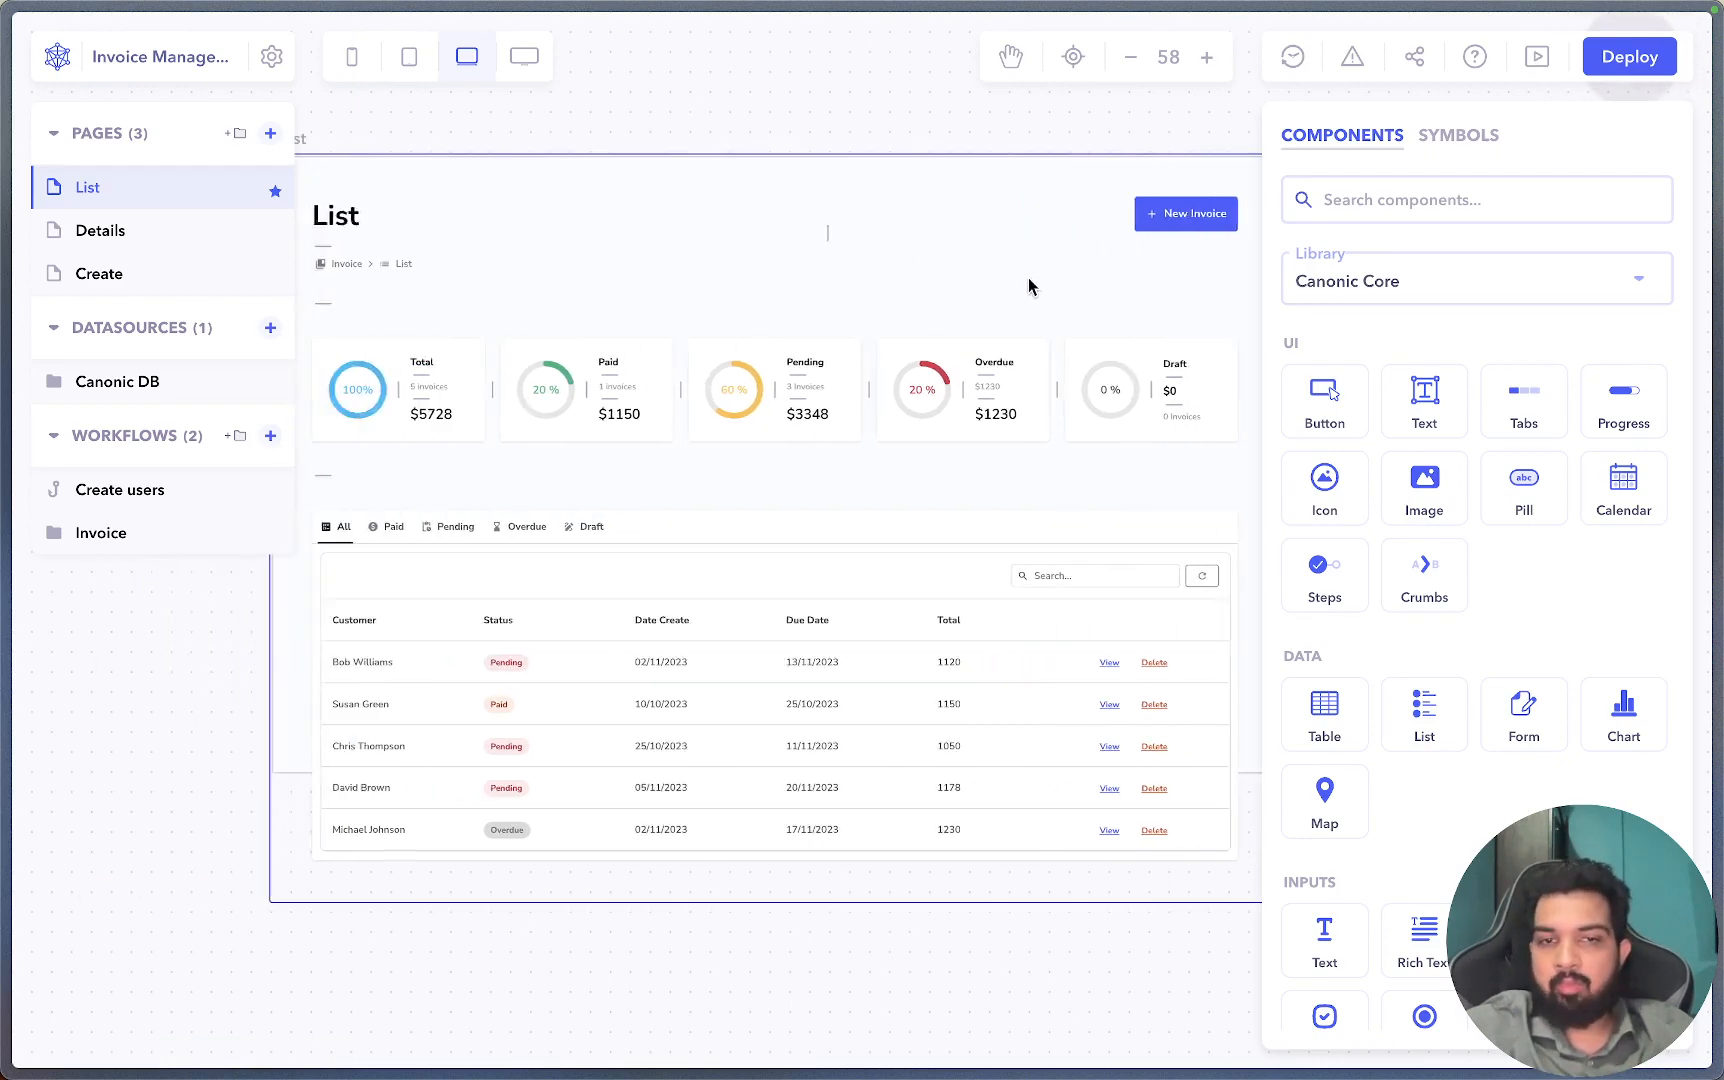
pyautogui.click(793, 281)
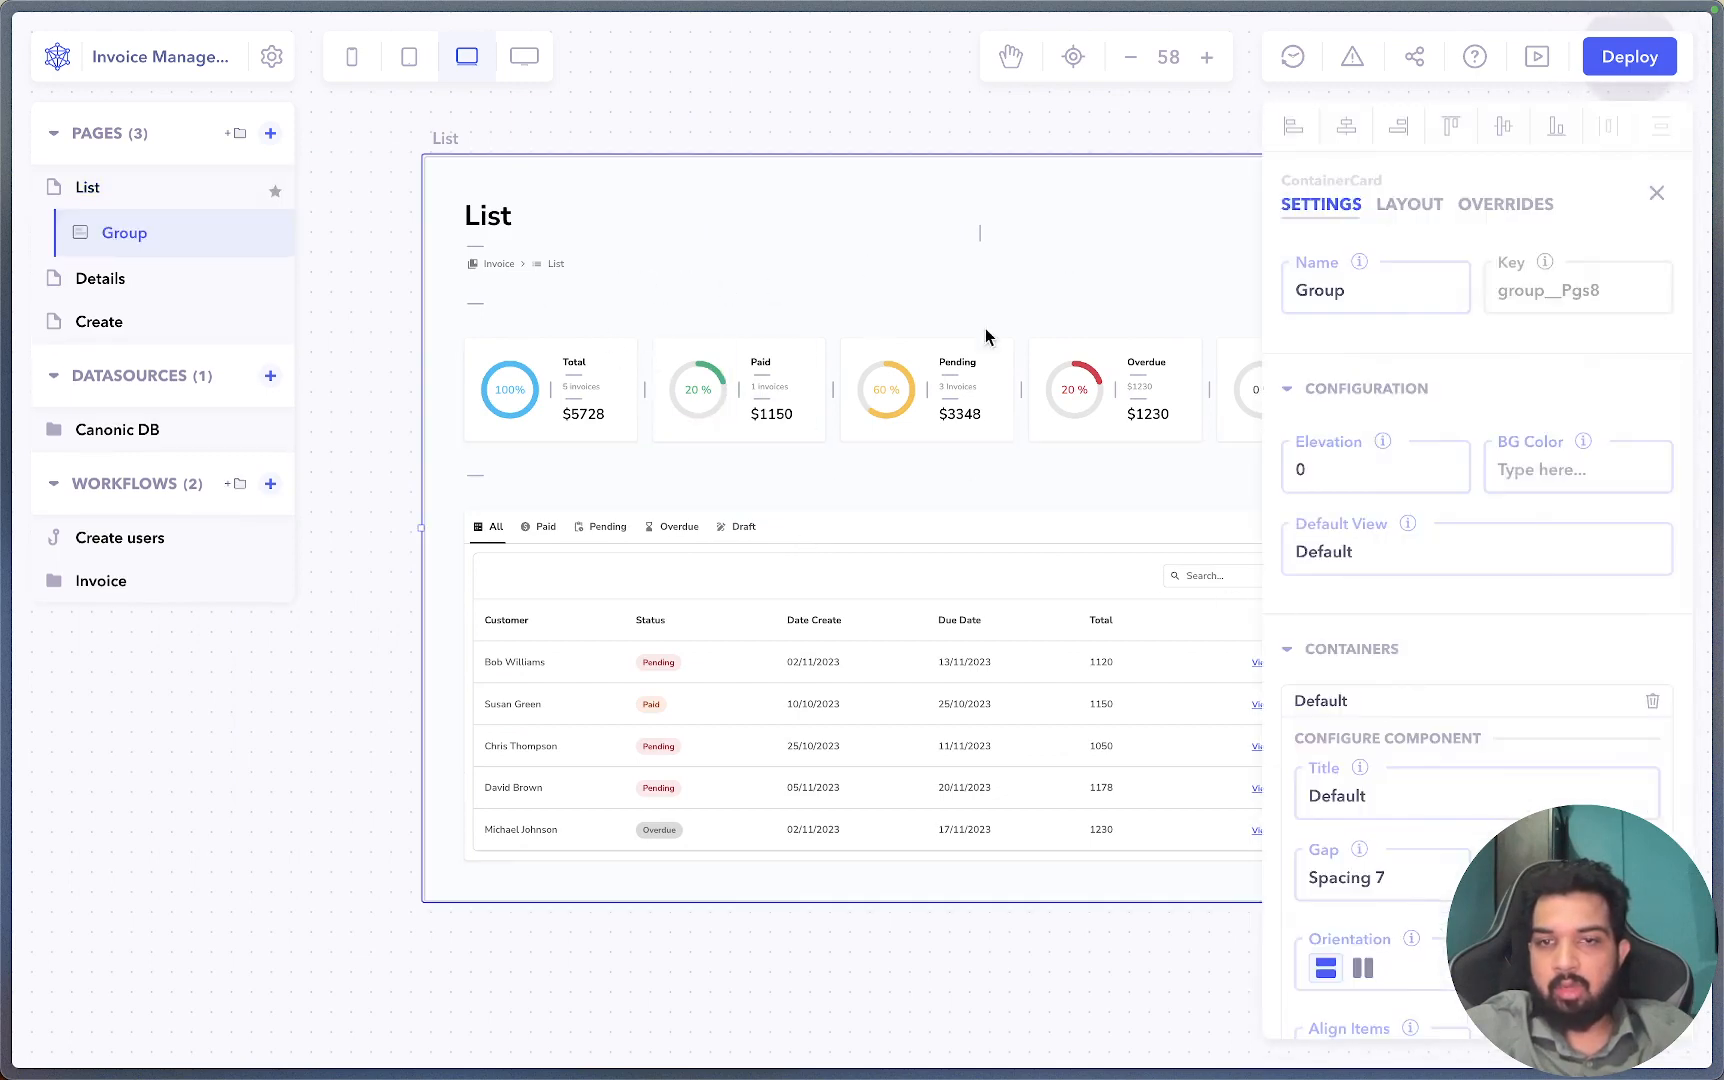
pyautogui.click(816, 262)
pyautogui.hscroll(2, 558, 265)
pyautogui.hscroll(3, 570, 265)
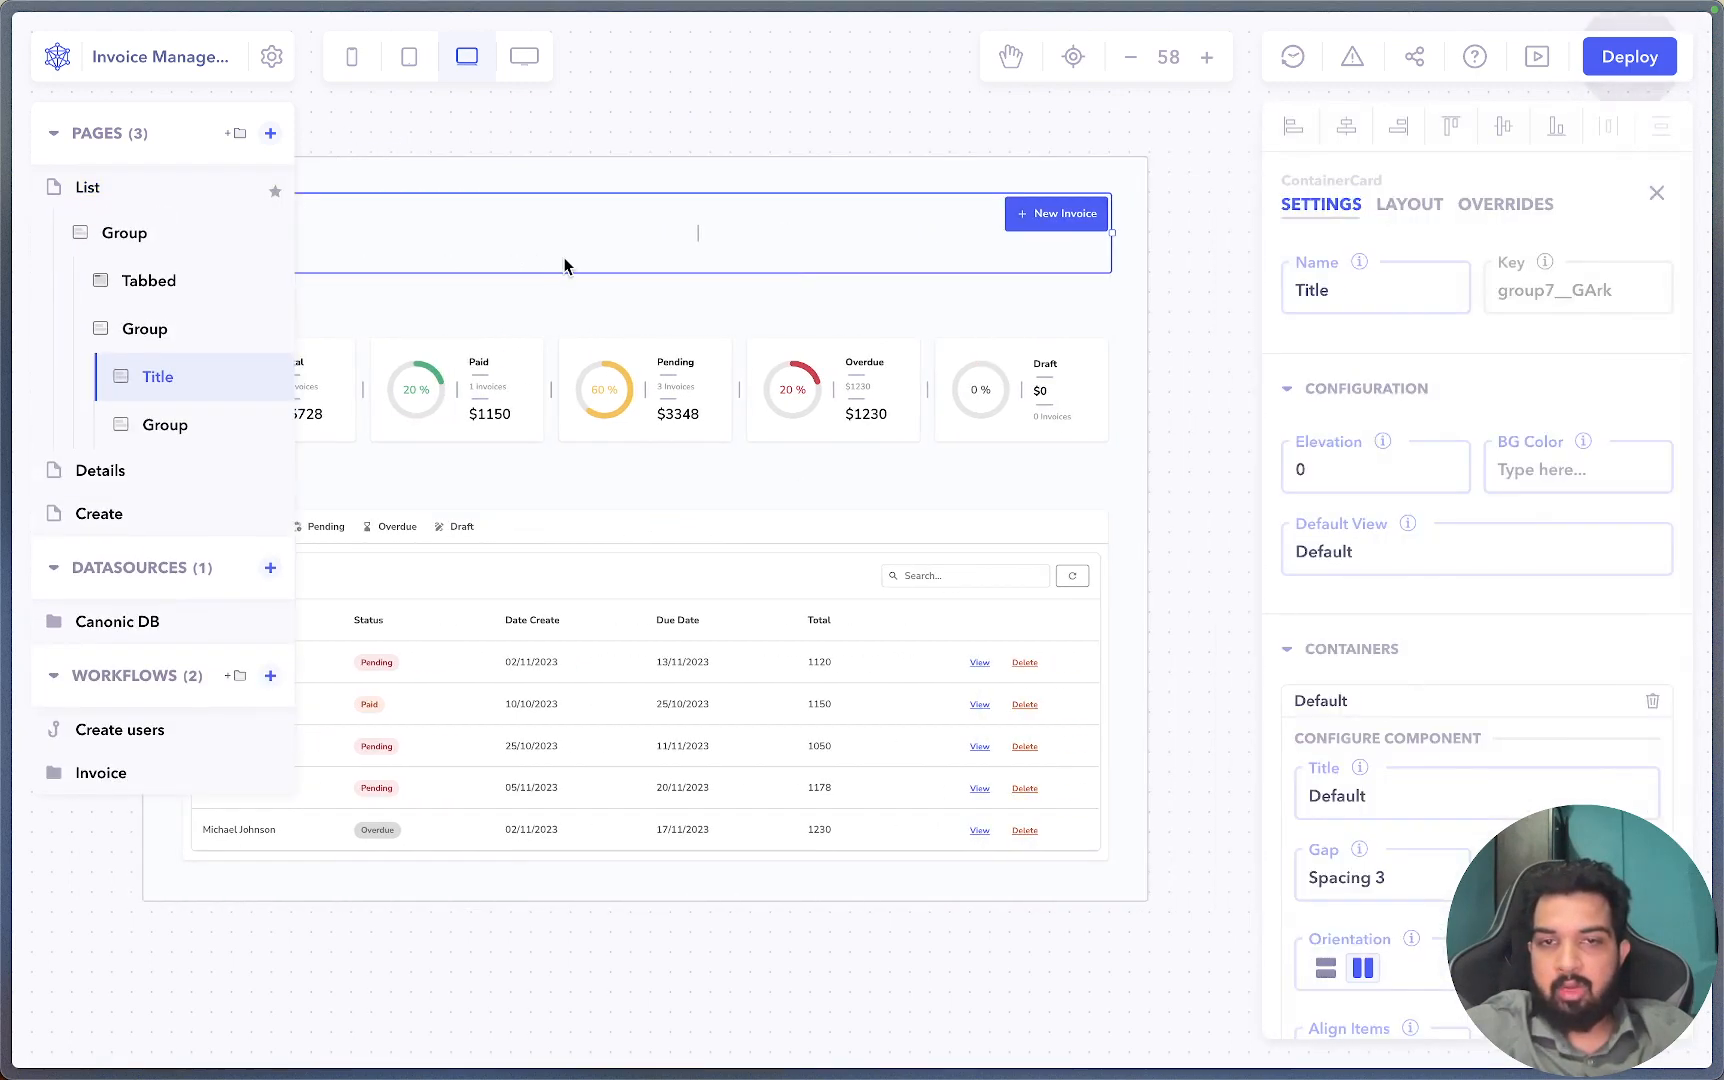
pyautogui.scroll(-1, 1497, 623)
pyautogui.scroll(-10, 1495, 714)
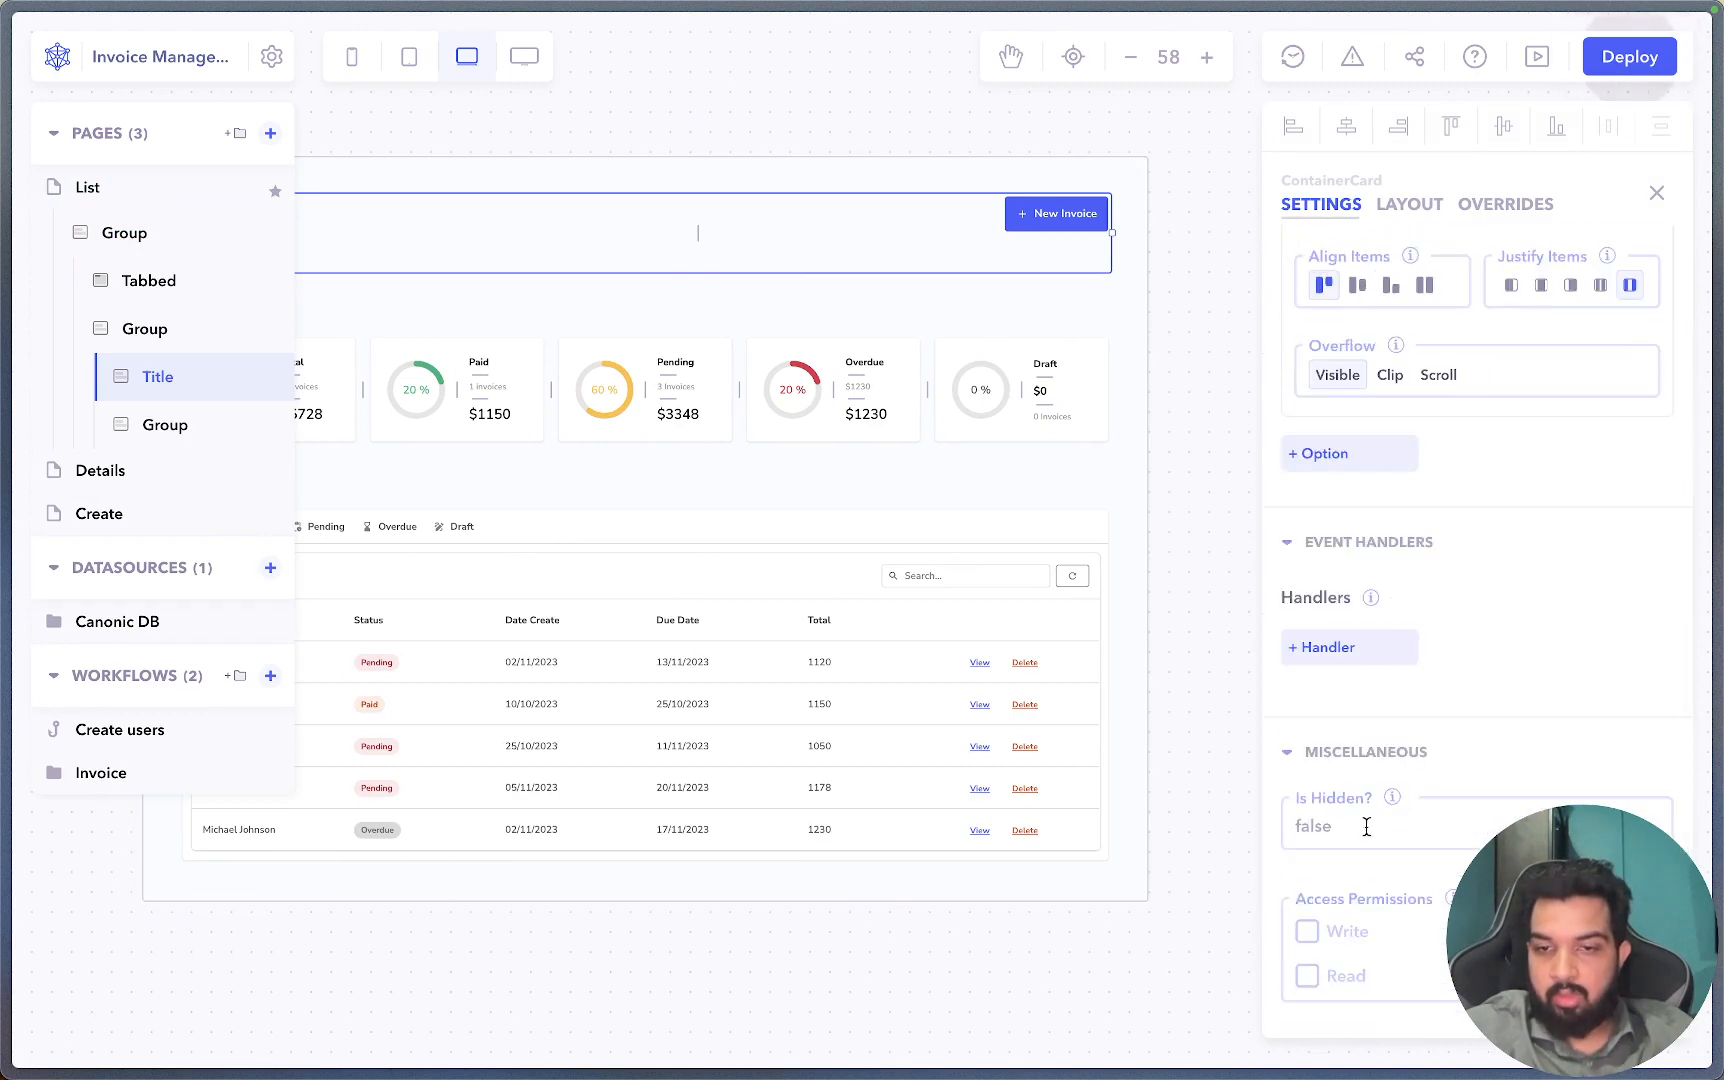
pyautogui.click(1362, 824)
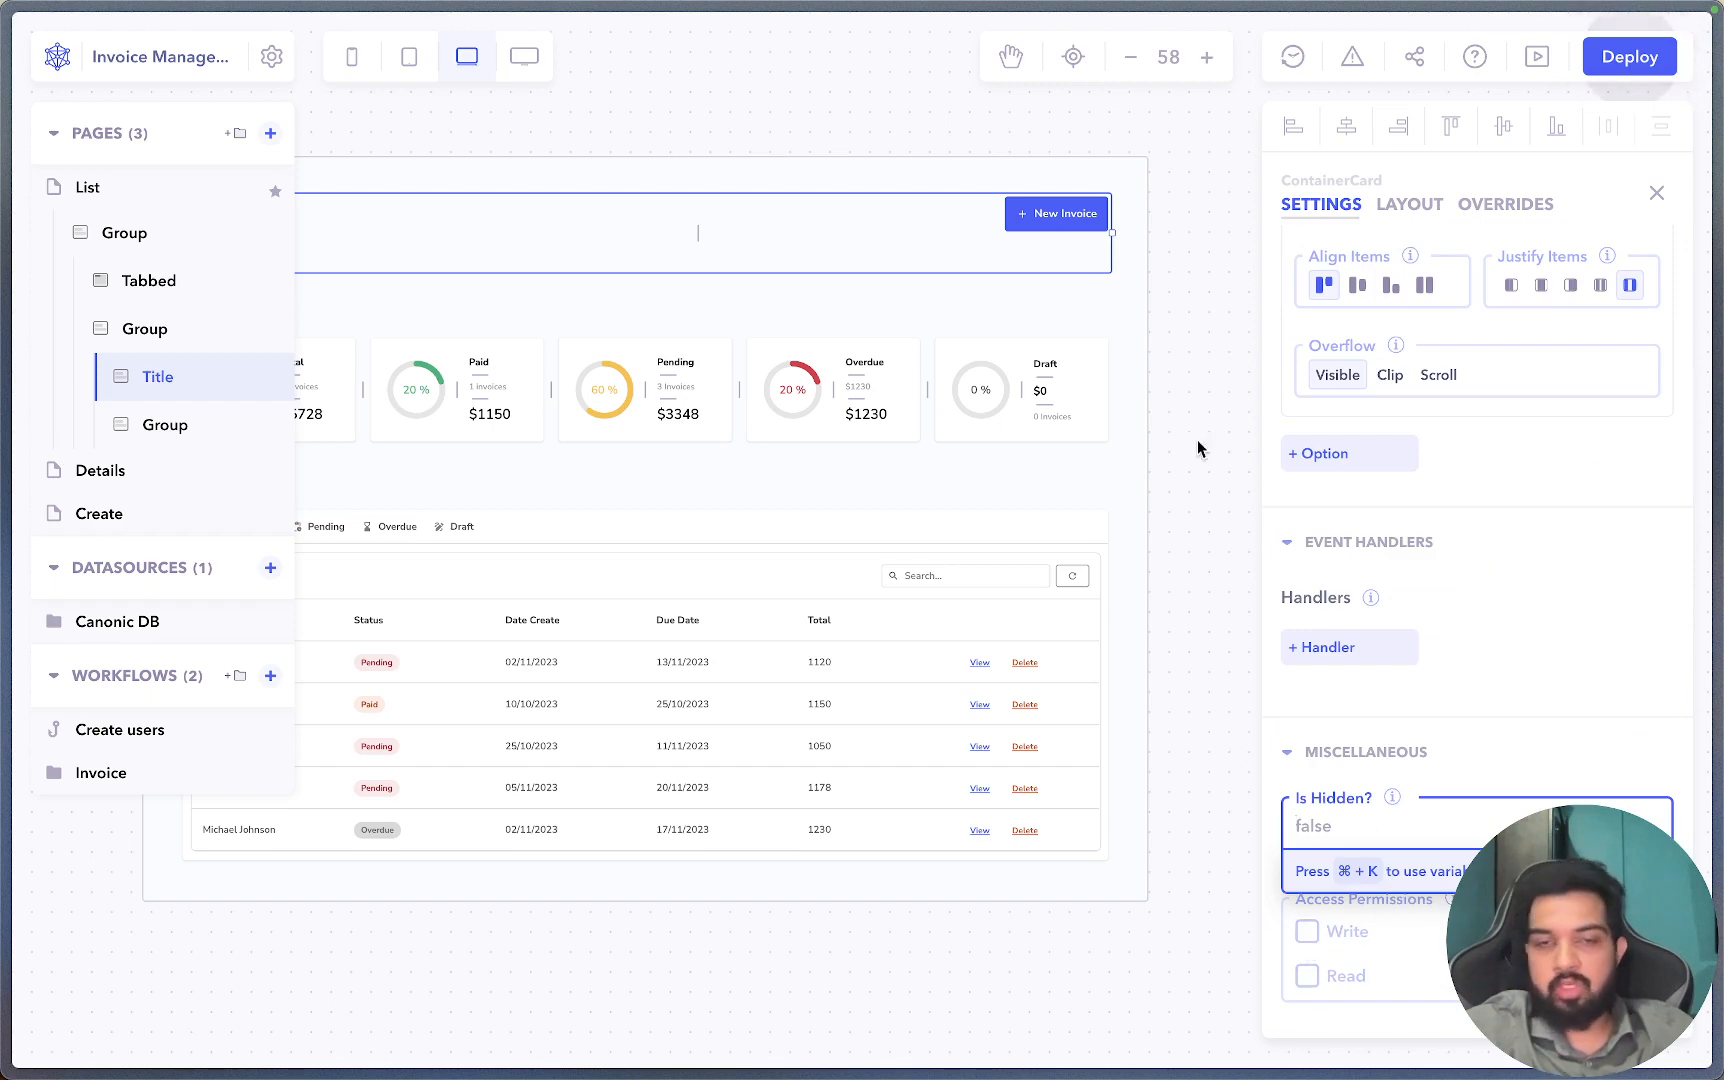
pyautogui.click(1180, 397)
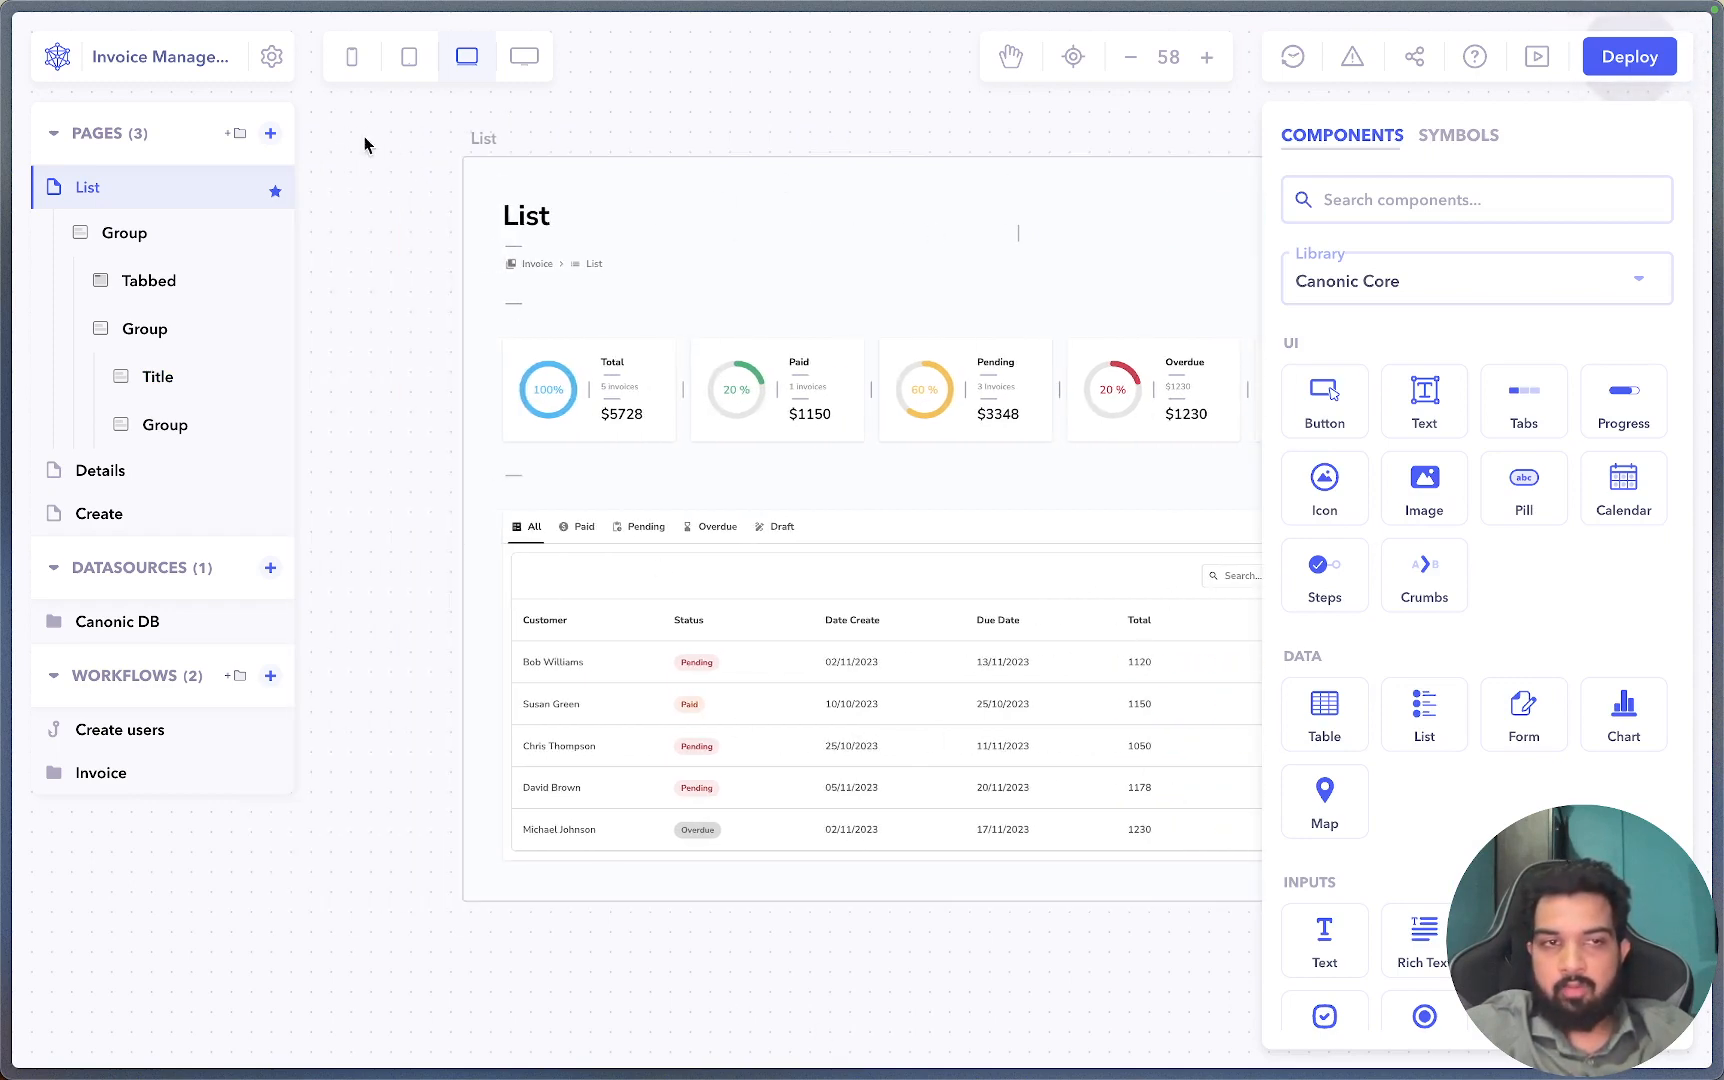
# Go from the editor to the Dashboard's Projects tab and browse the Sample Projects list.
pyautogui.click(57, 62)
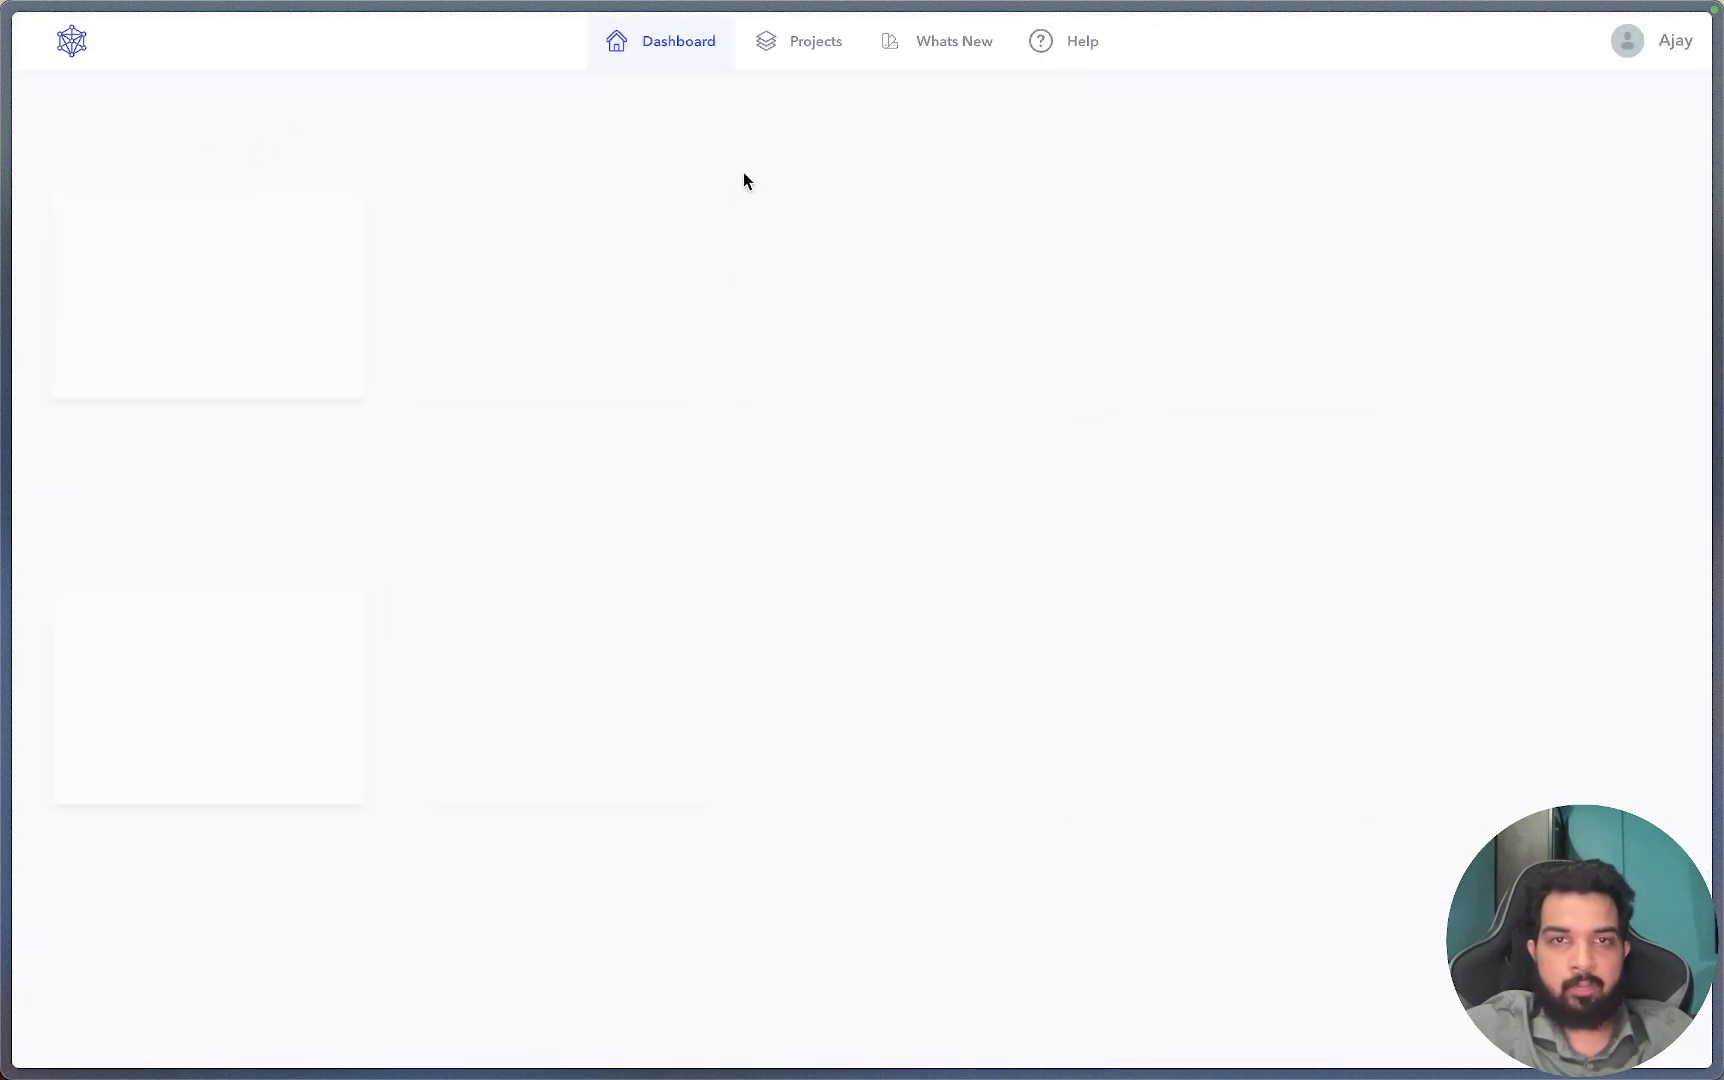
pyautogui.click(806, 50)
pyautogui.click(231, 126)
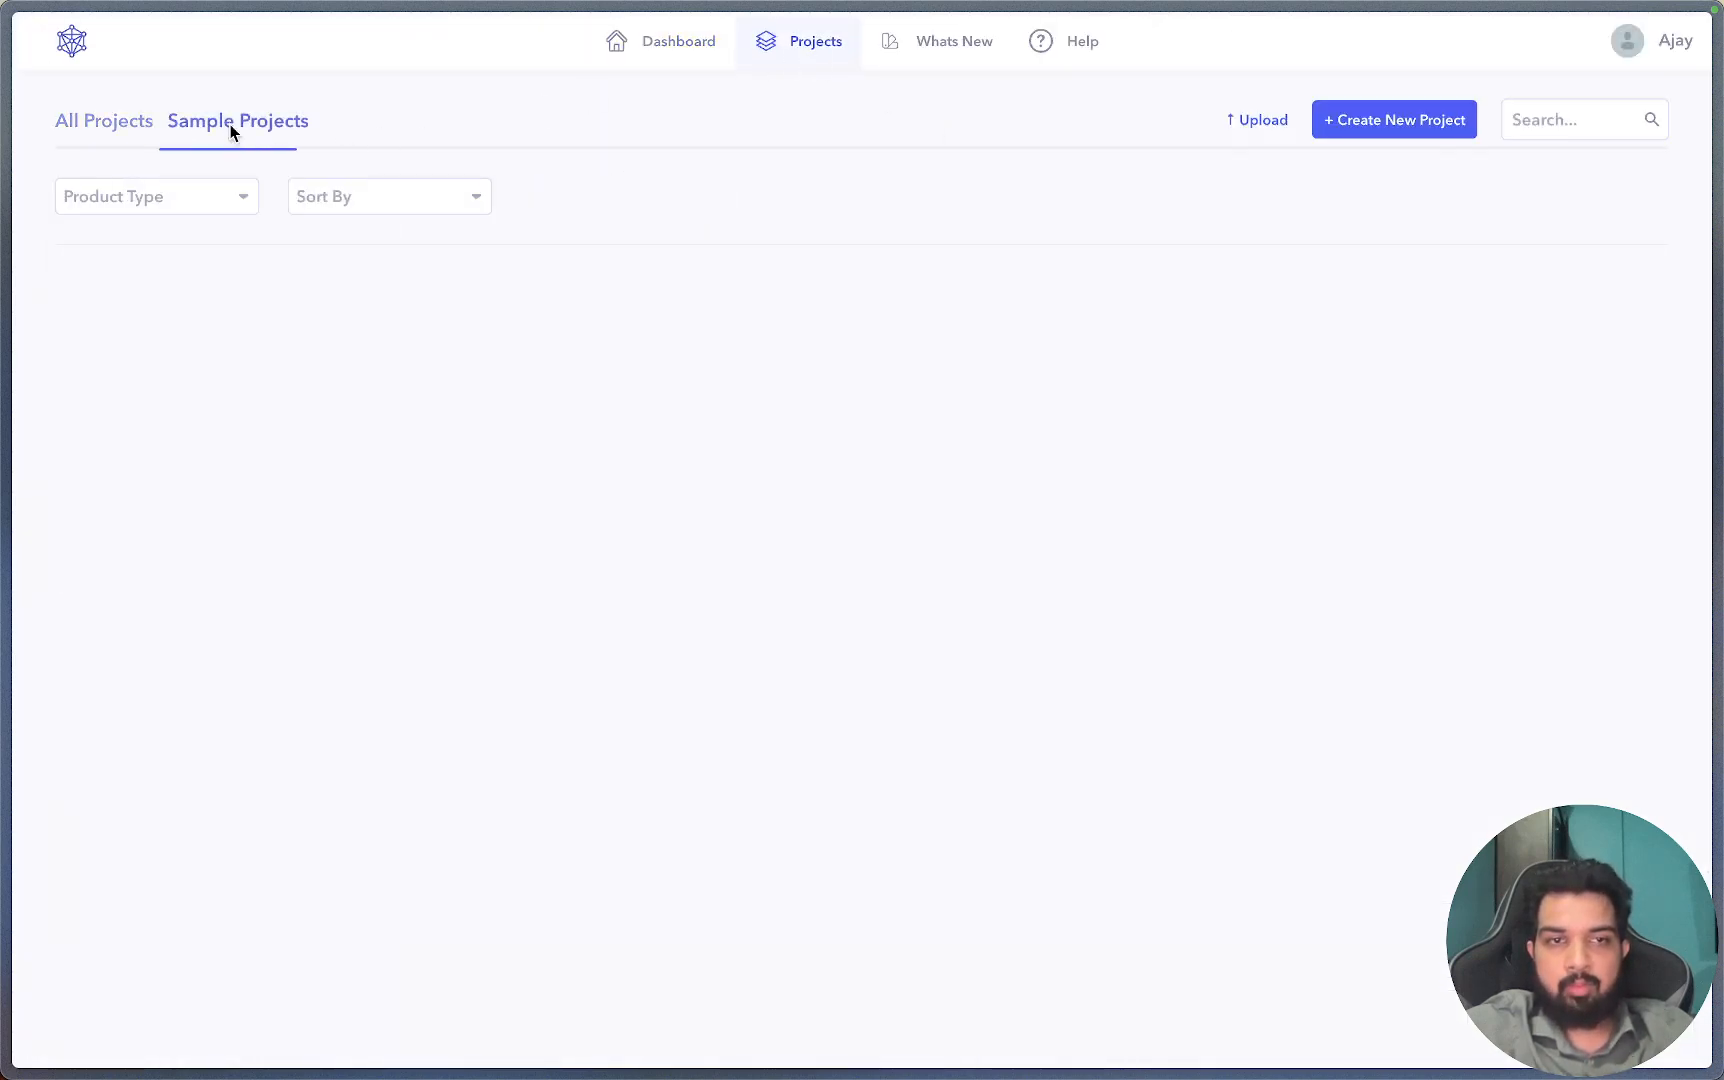
pyautogui.scroll(-8, 545, 470)
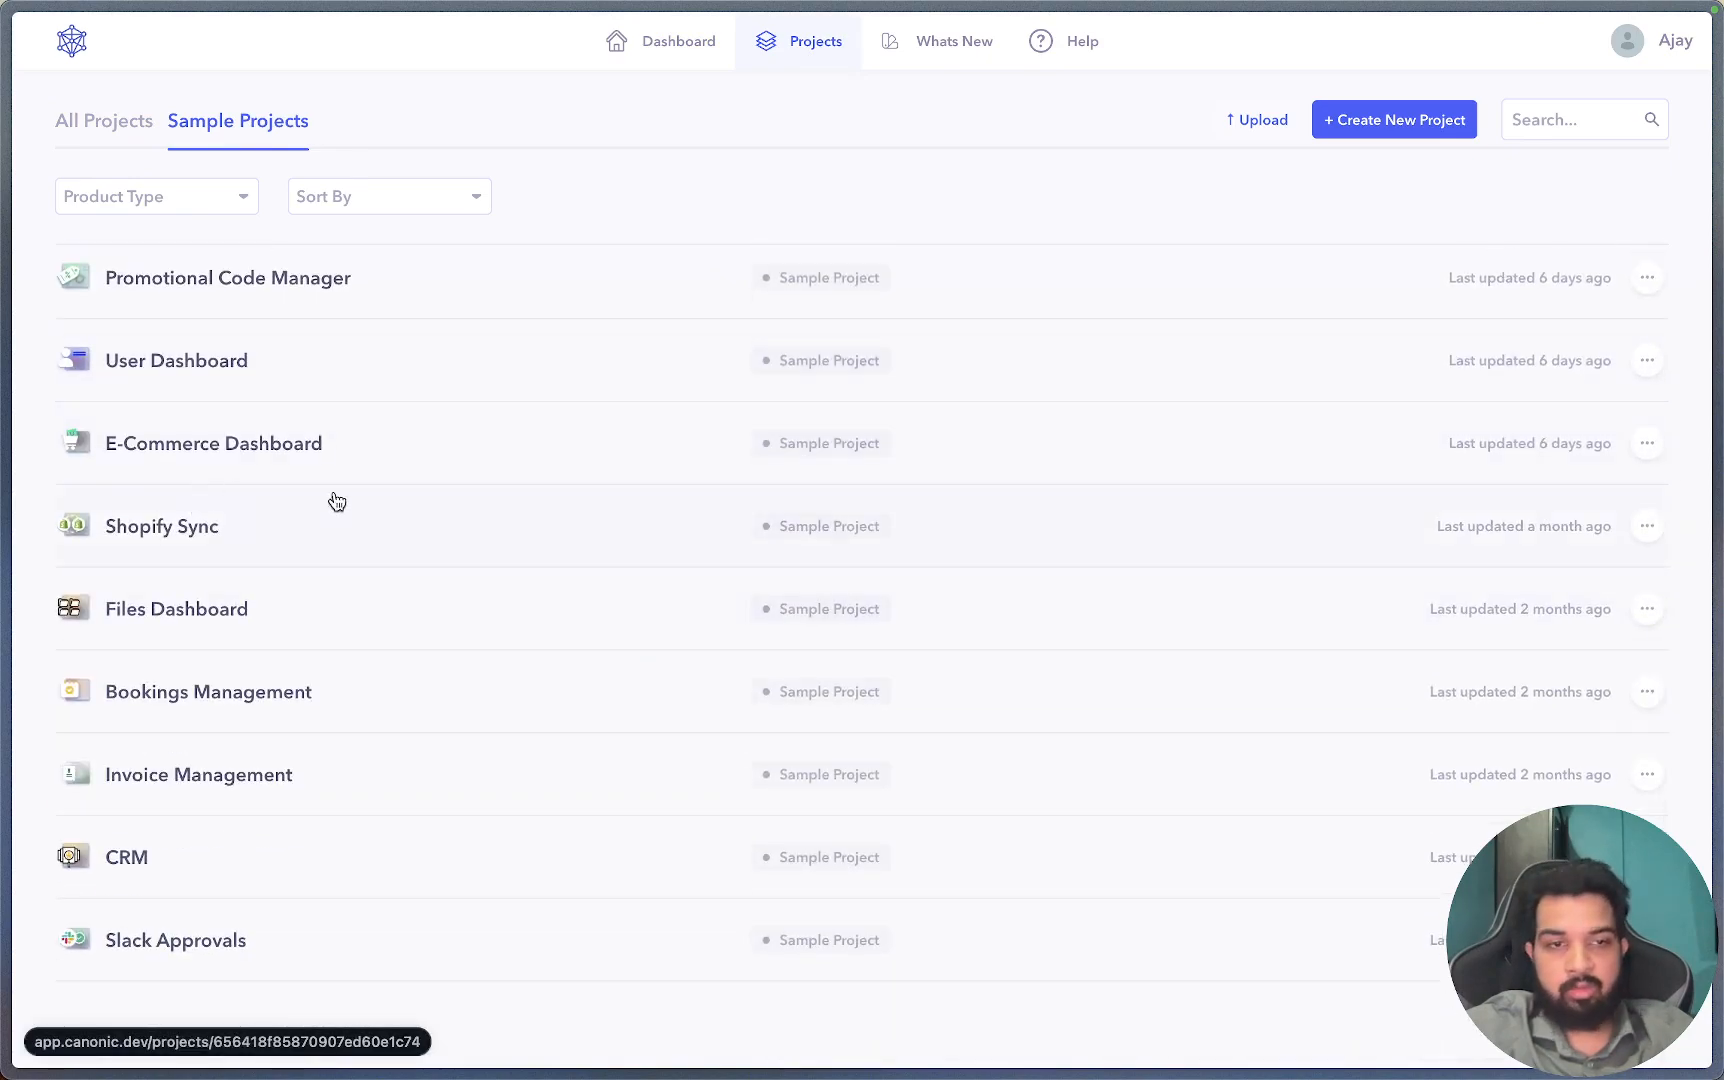
pyautogui.scroll(2, 334, 620)
pyautogui.scroll(8, 334, 645)
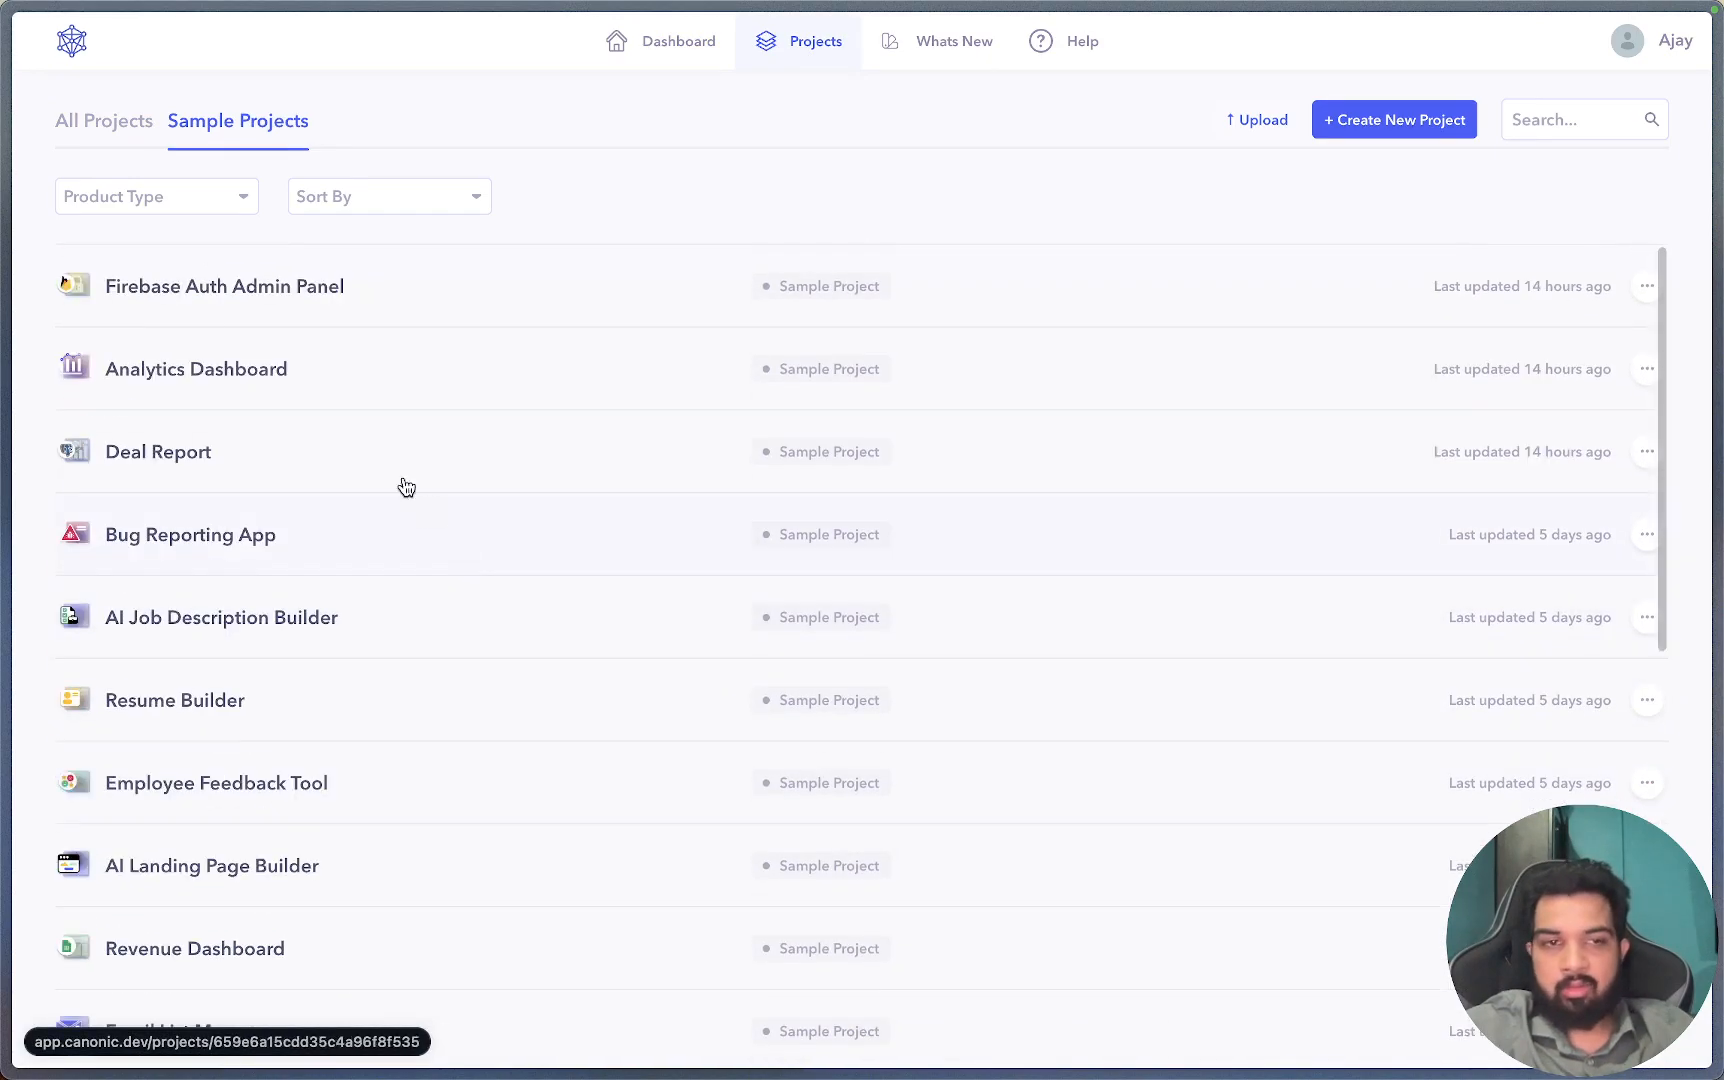